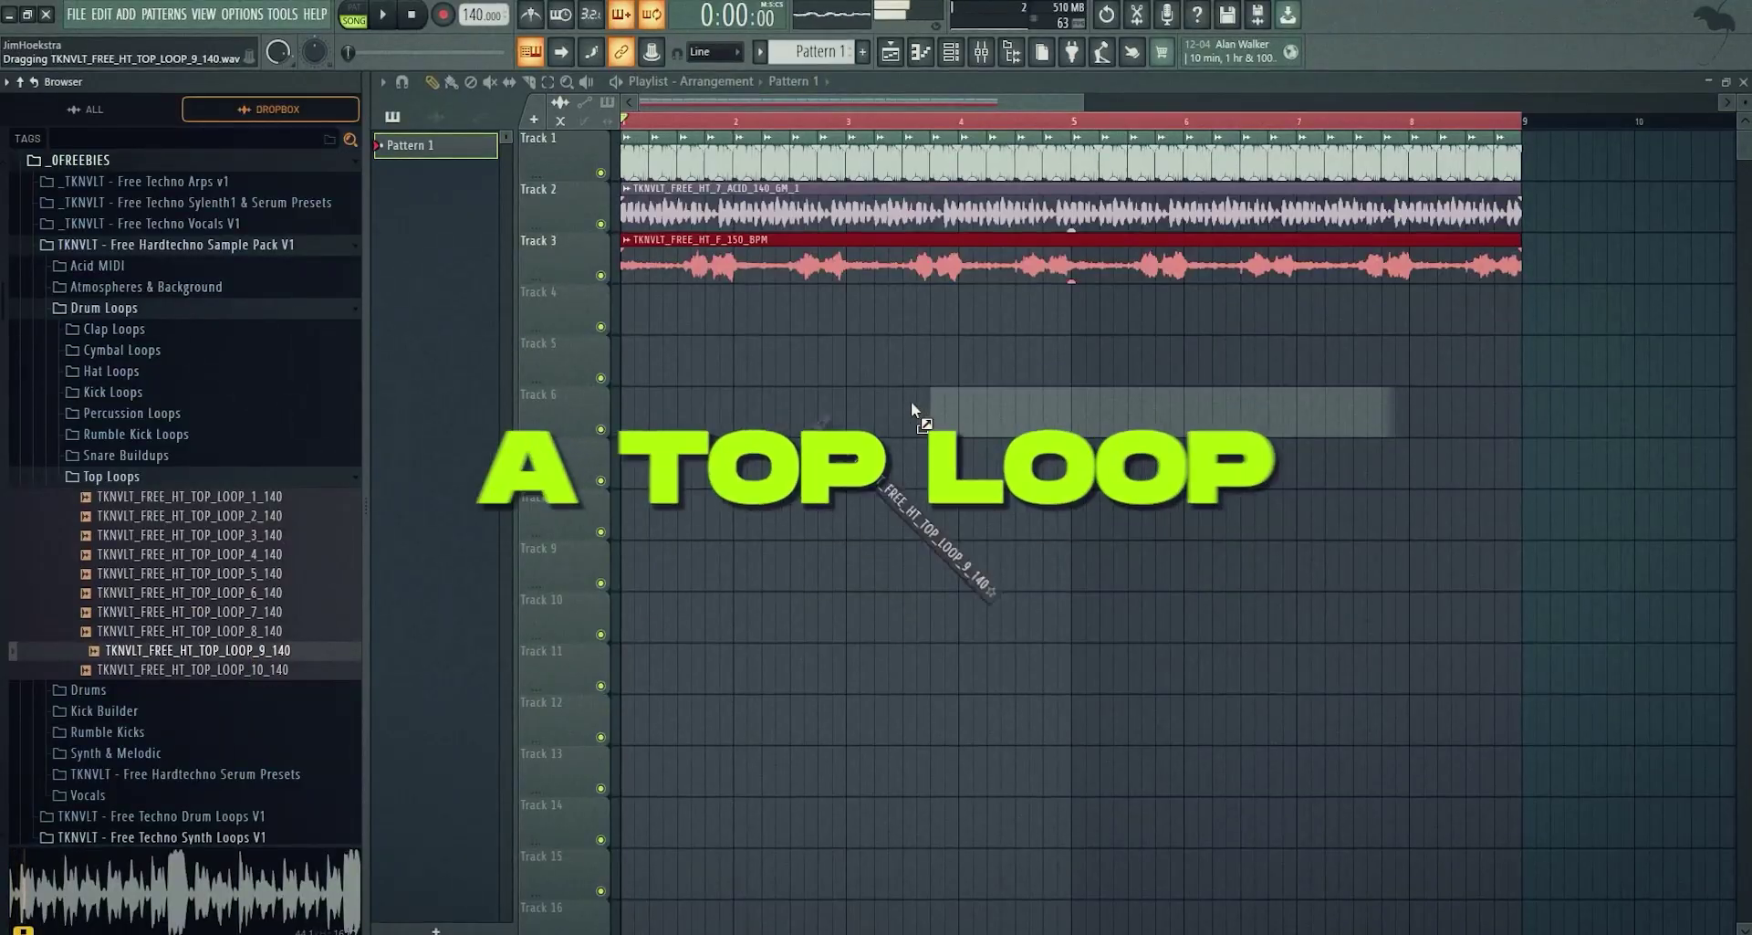
Drop the TOP_LOOP_9 sample onto Track 5 and select the first cymbals gain automation clip
drag(913, 408, 913, 356)
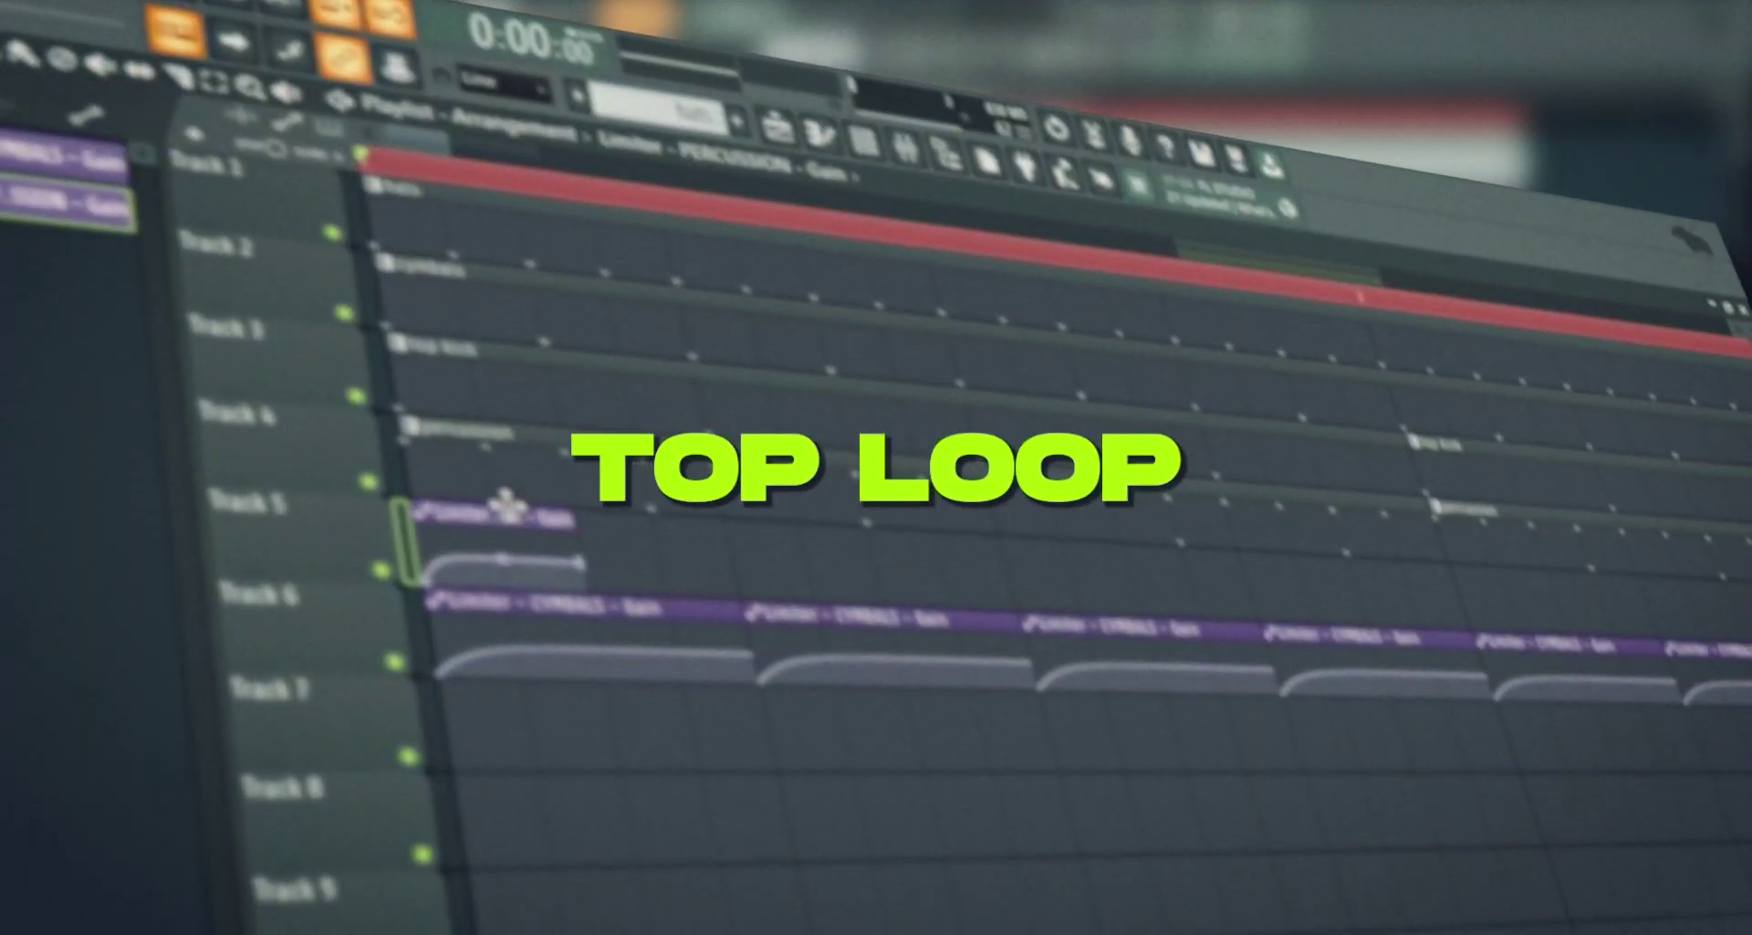
drag(598, 646, 750, 717)
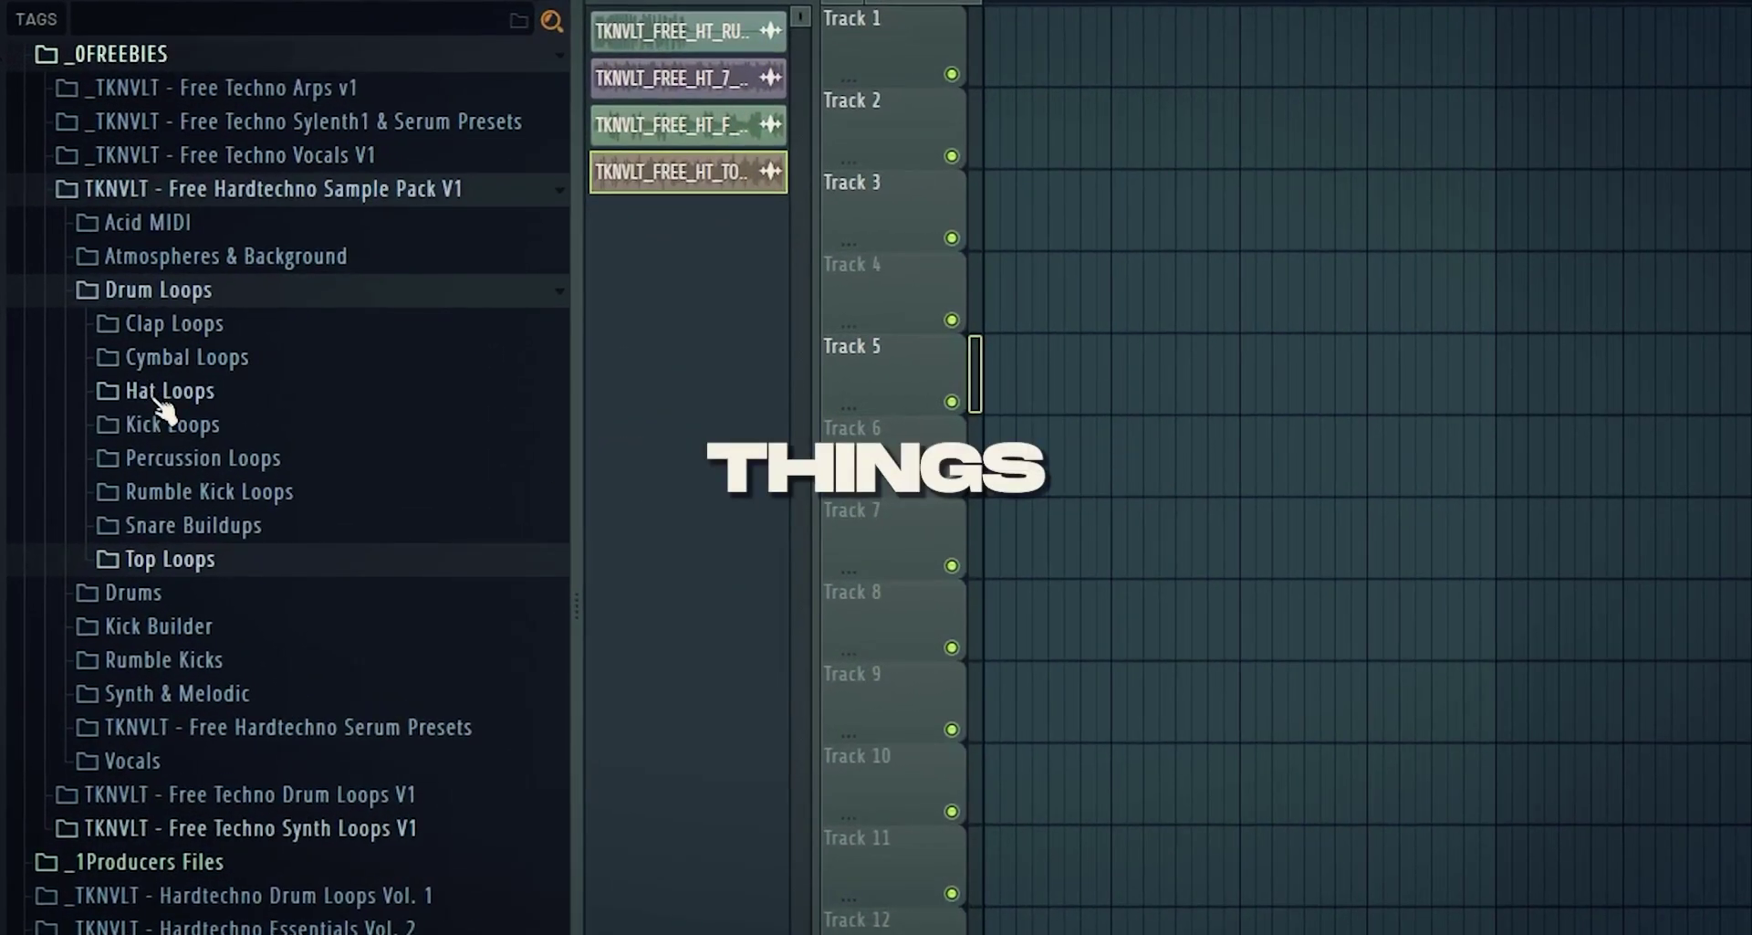
List the Hat Loops samples, set bars 1–9 as the loop range and audition the hat loop
click(157, 399)
click(157, 399)
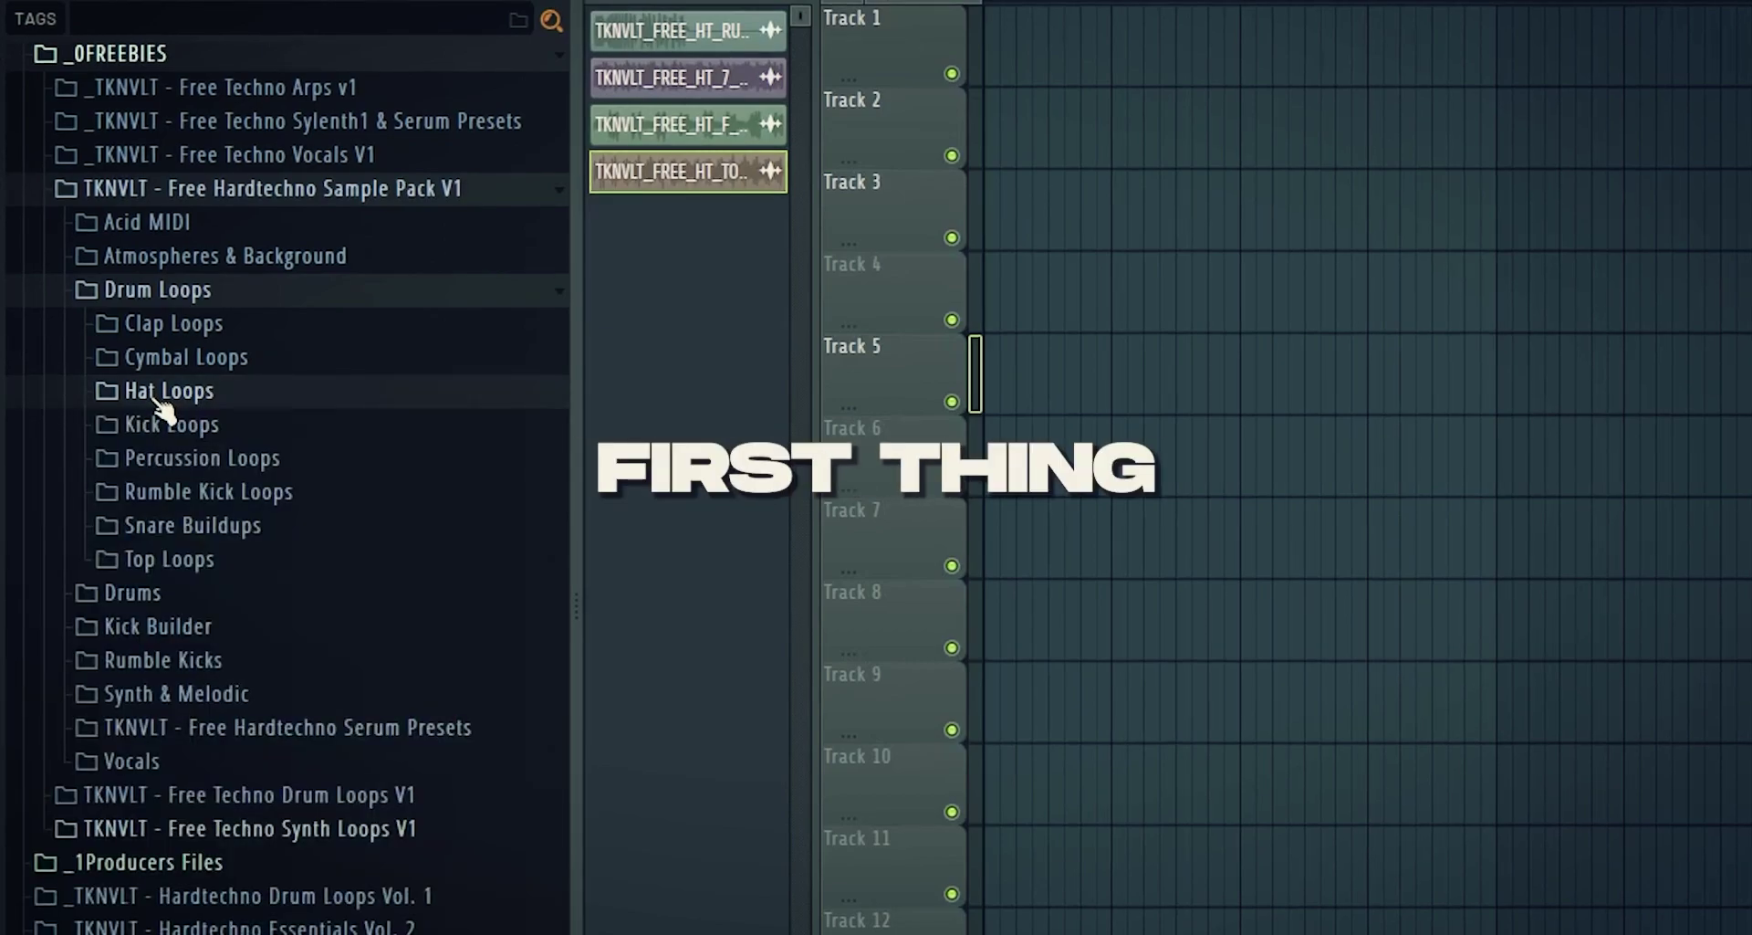
click(157, 398)
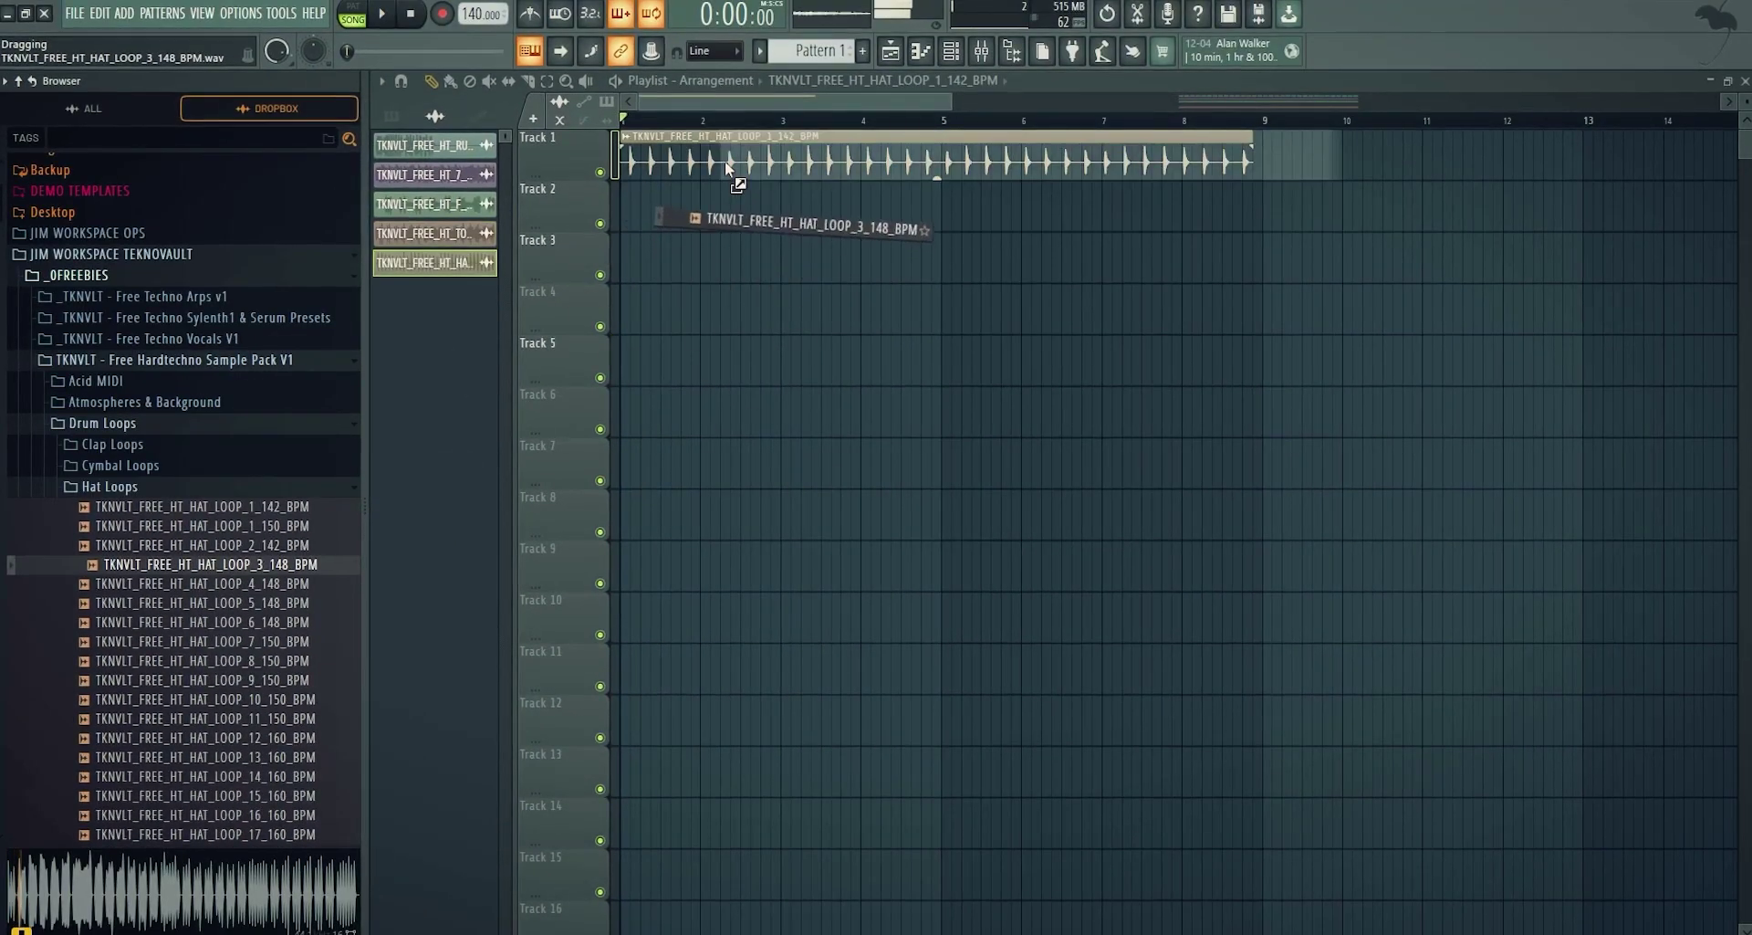
drag(1267, 120, 622, 122)
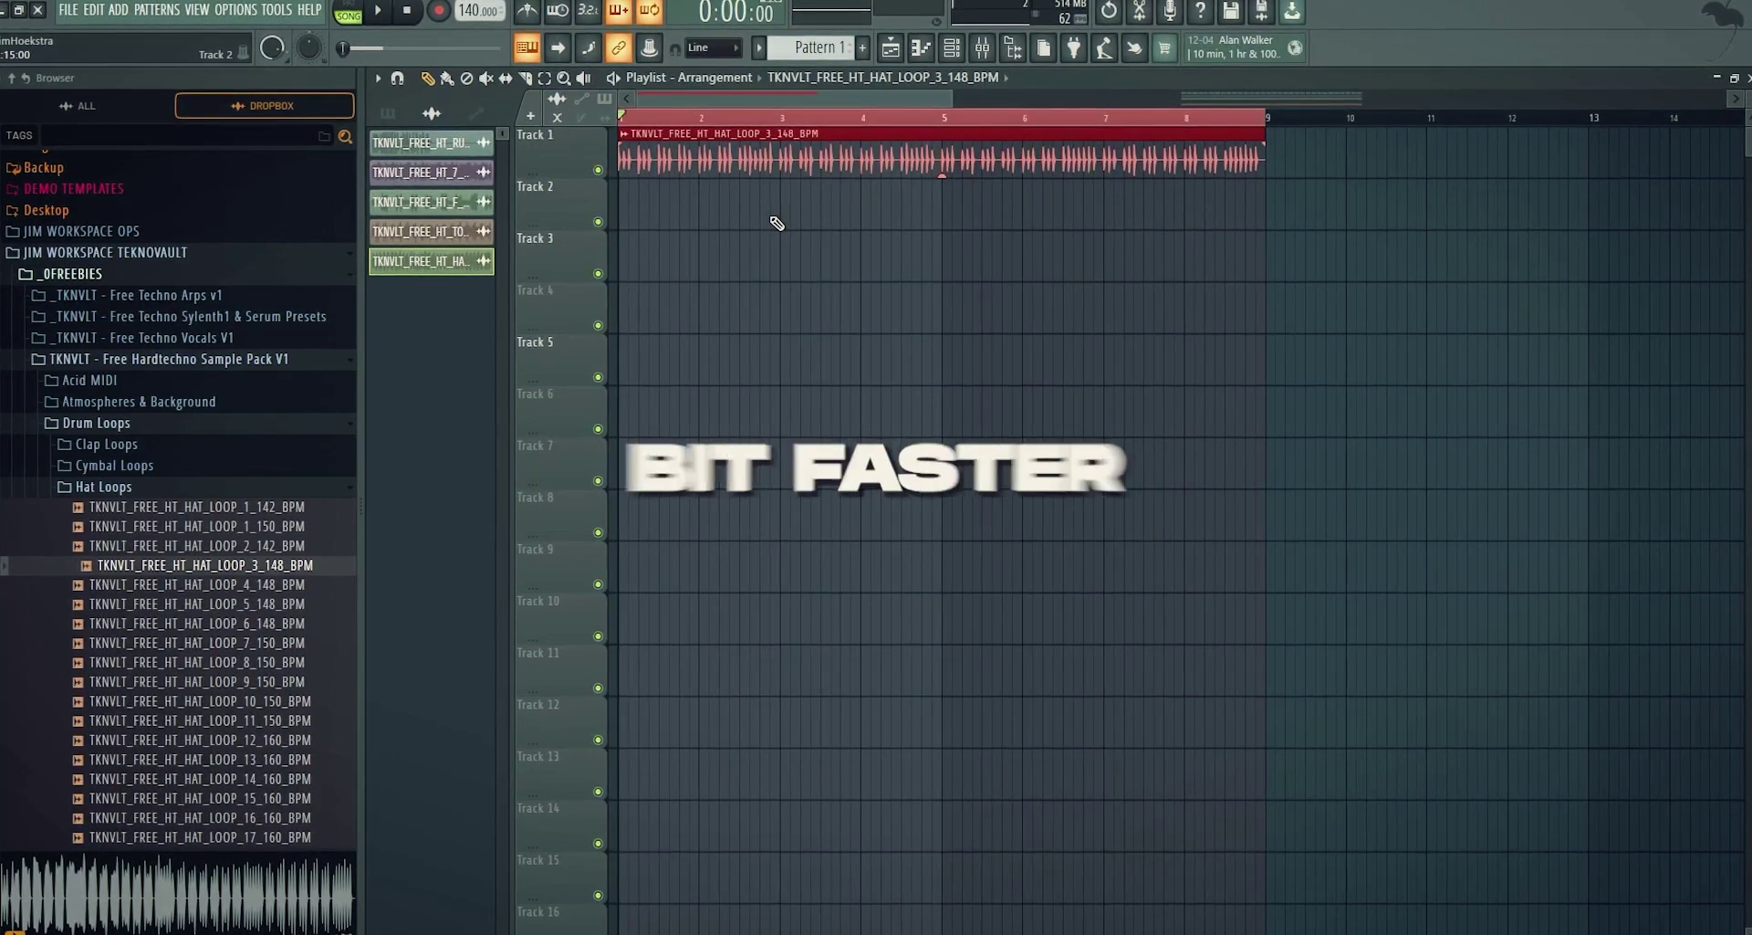
key(space)
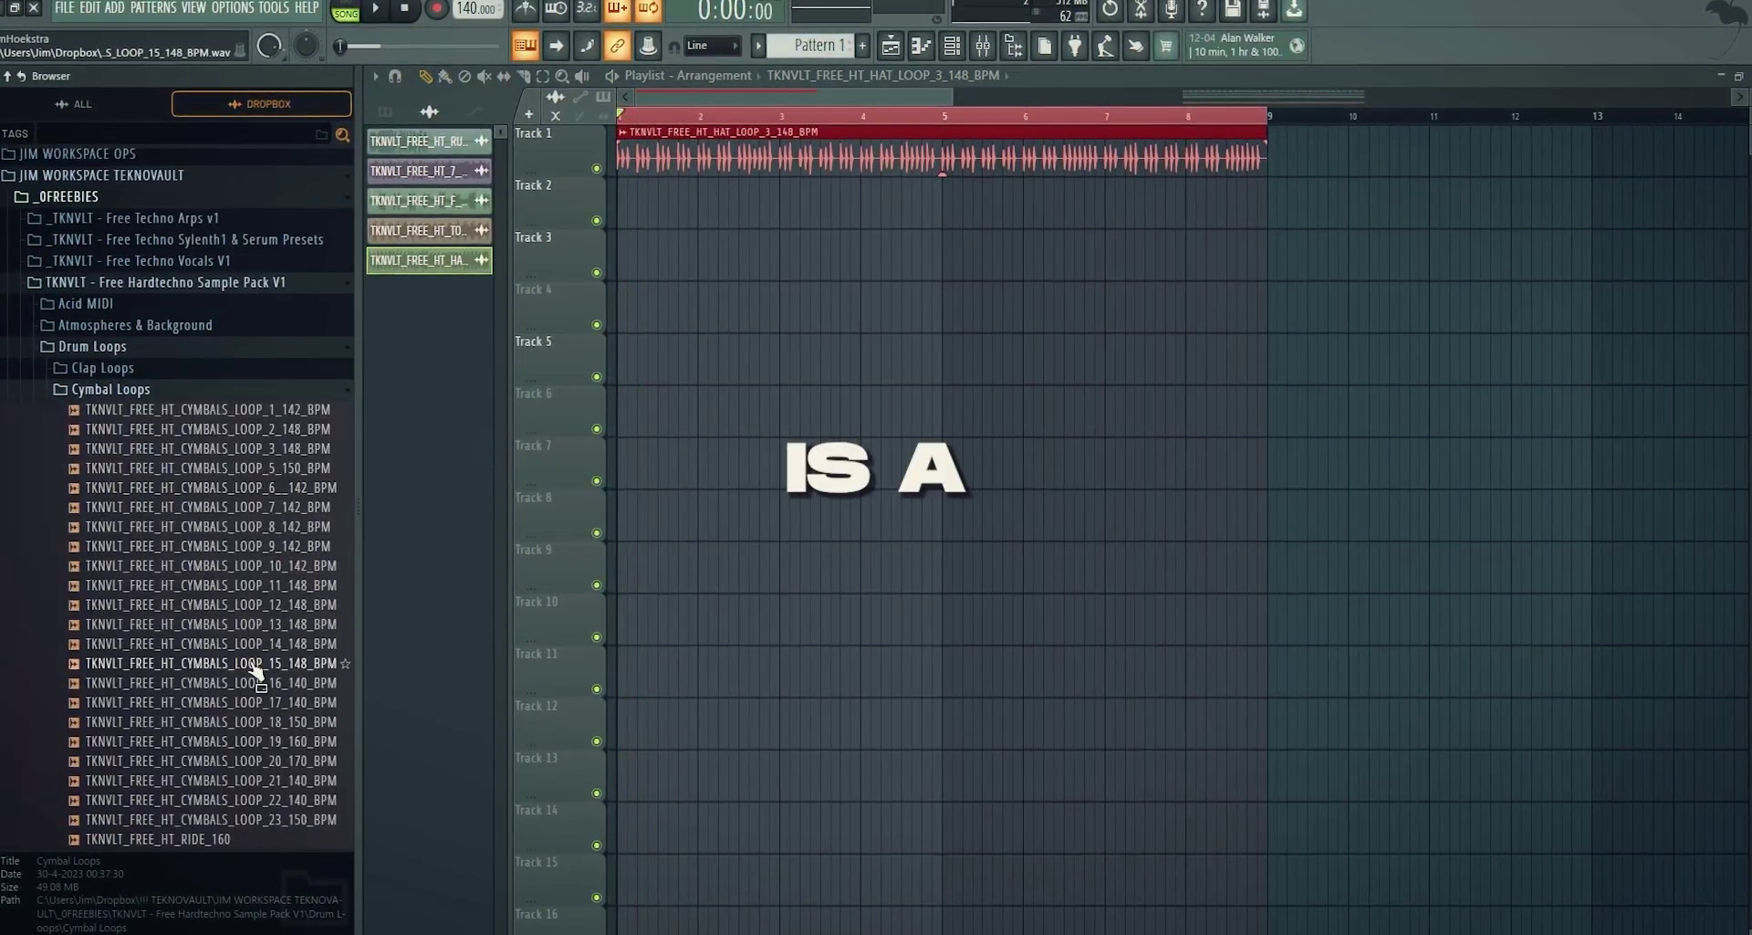
Put CYMBALS_LOOP_15 on Track 2, autodetecting its tempo so it fills bars 1–9
click(260, 625)
drag(290, 667, 628, 256)
double_click(635, 251)
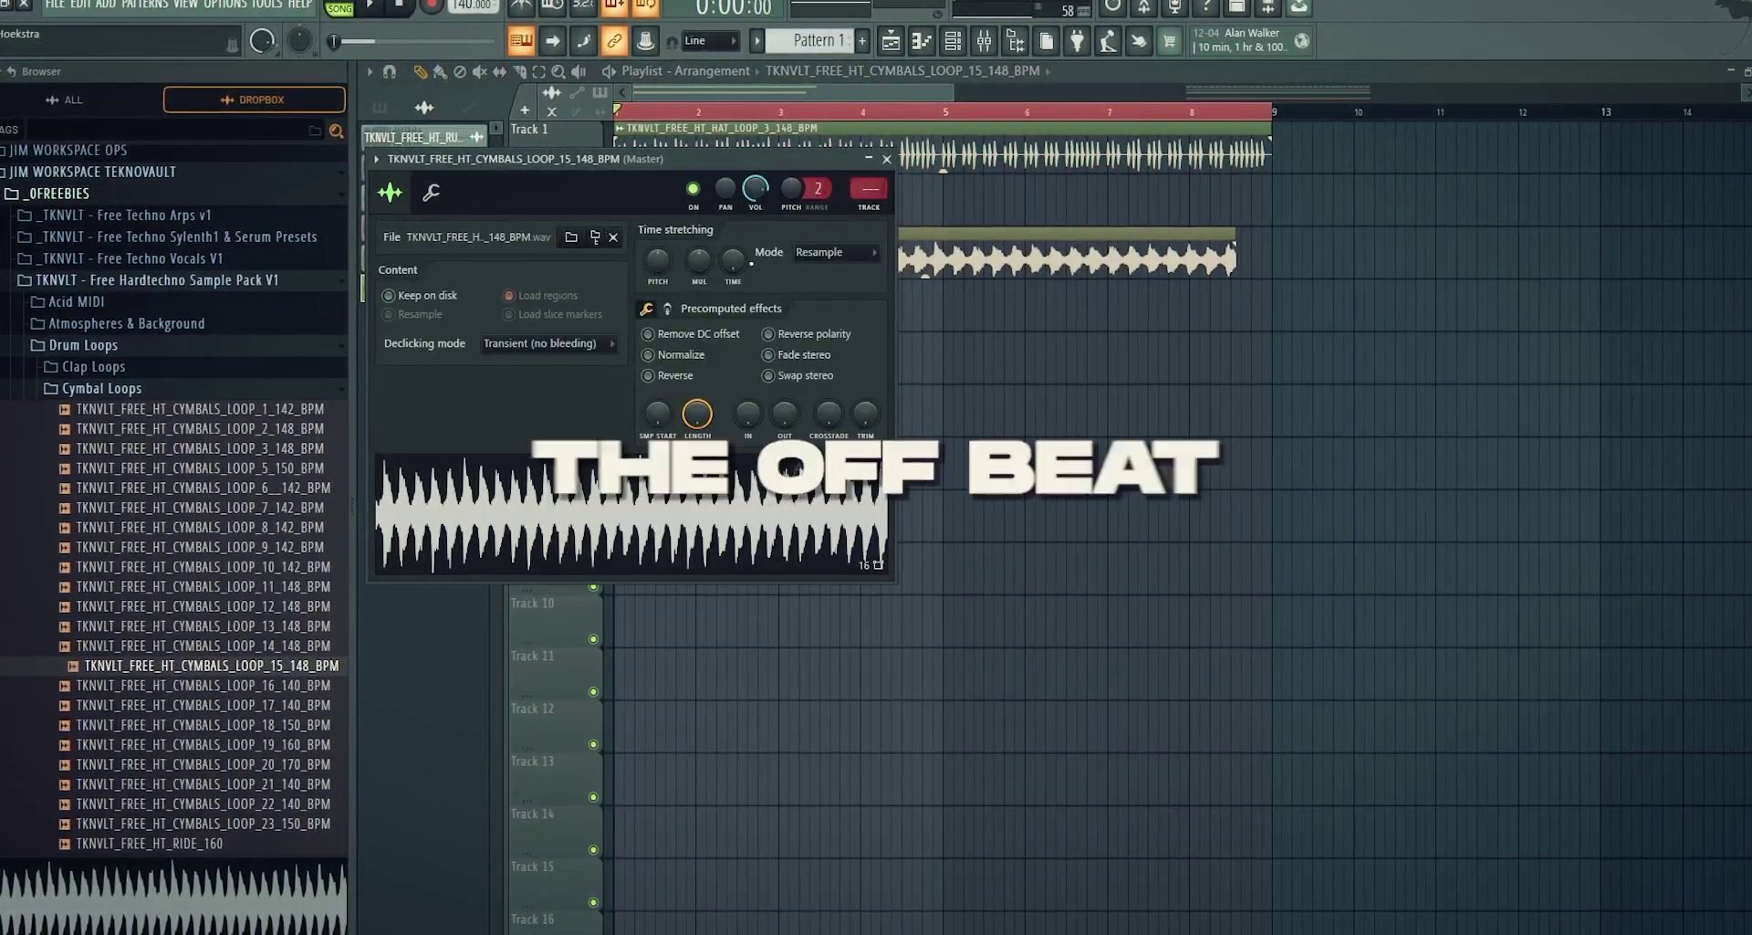
right_click(737, 260)
click(787, 287)
click(884, 485)
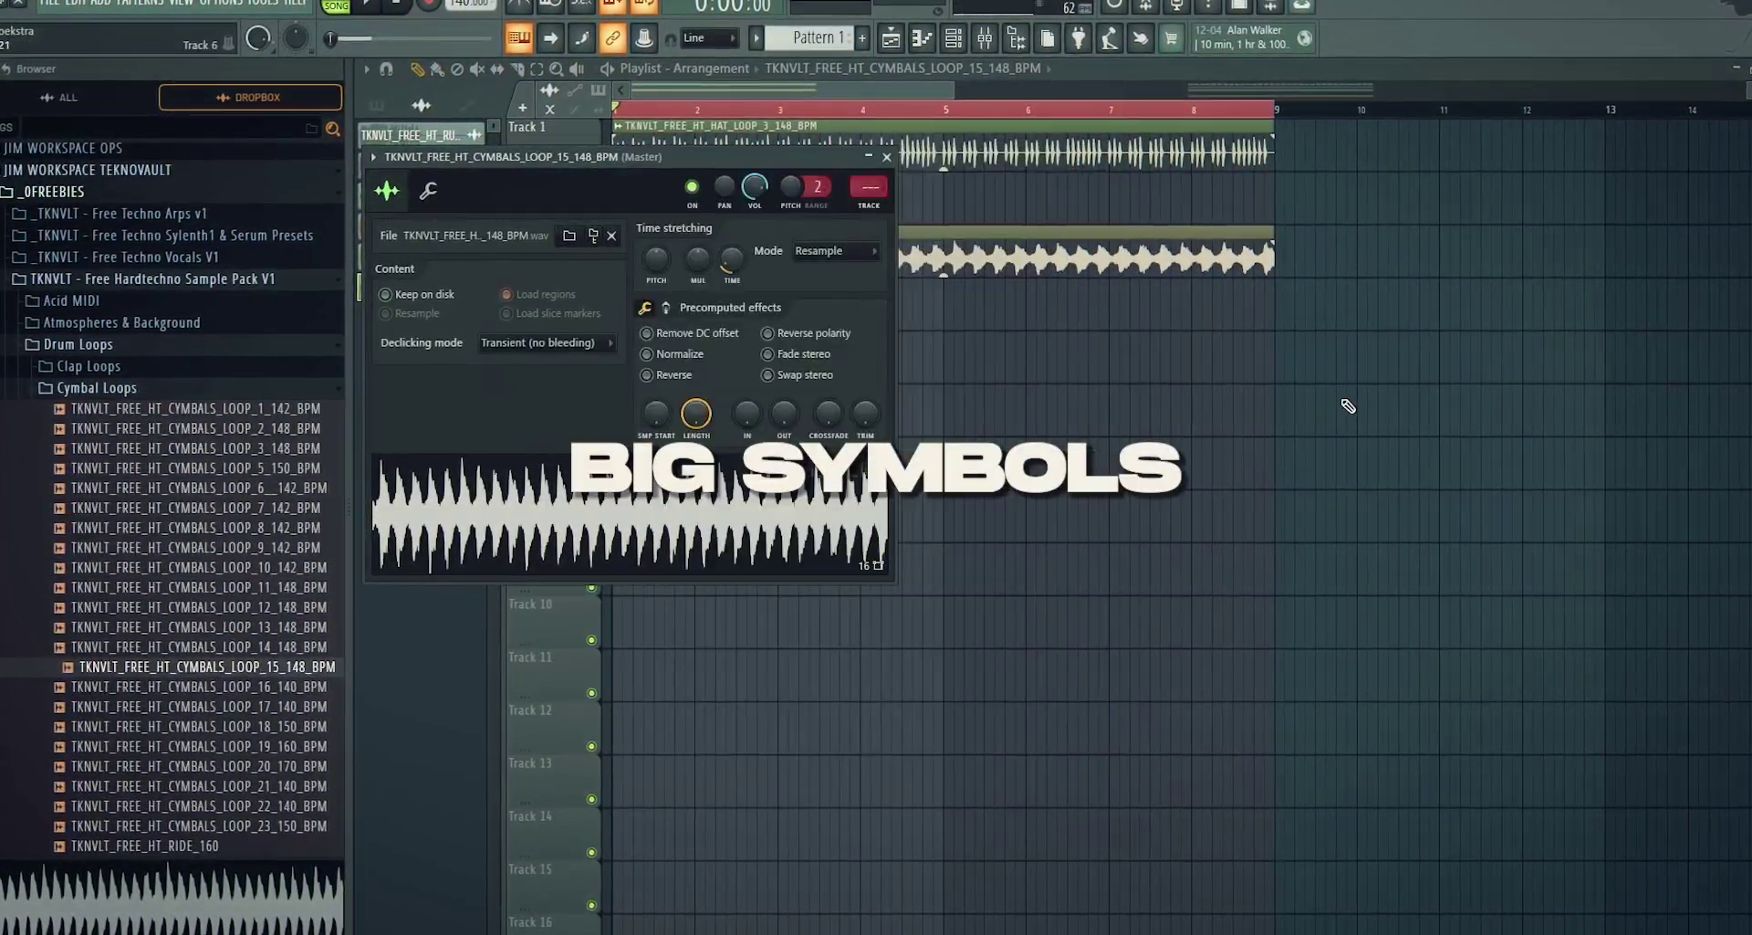
key(Escape)
drag(1150, 272, 1136, 214)
key(space)
key(space)
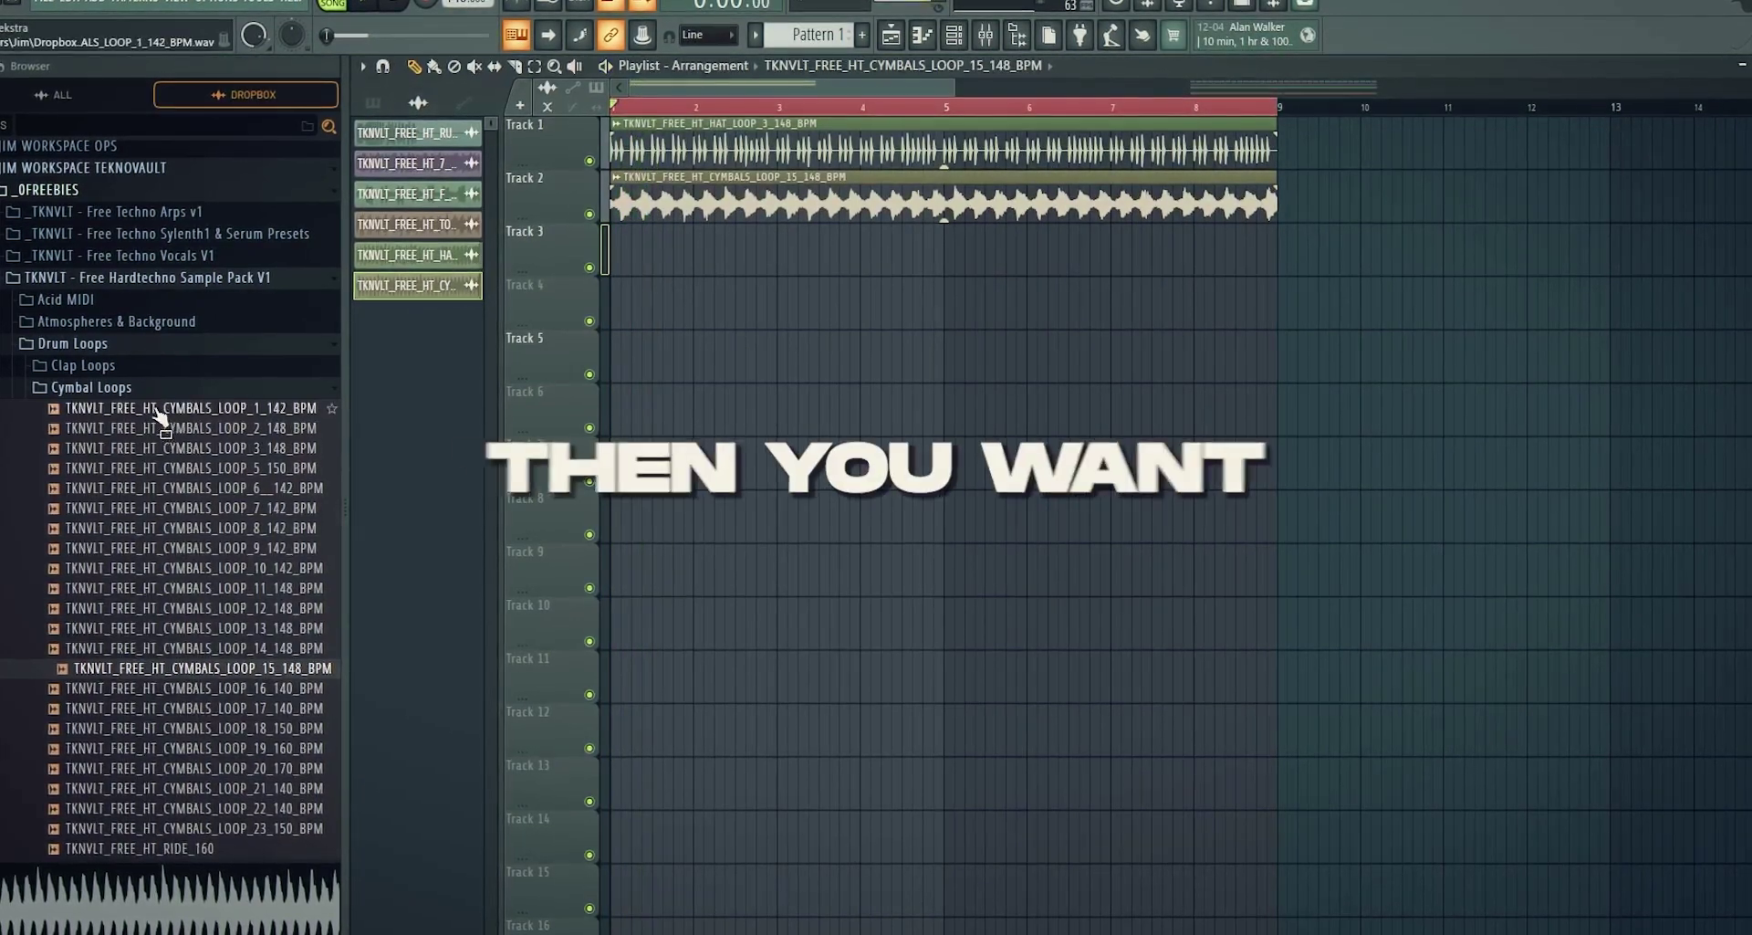
click(91, 387)
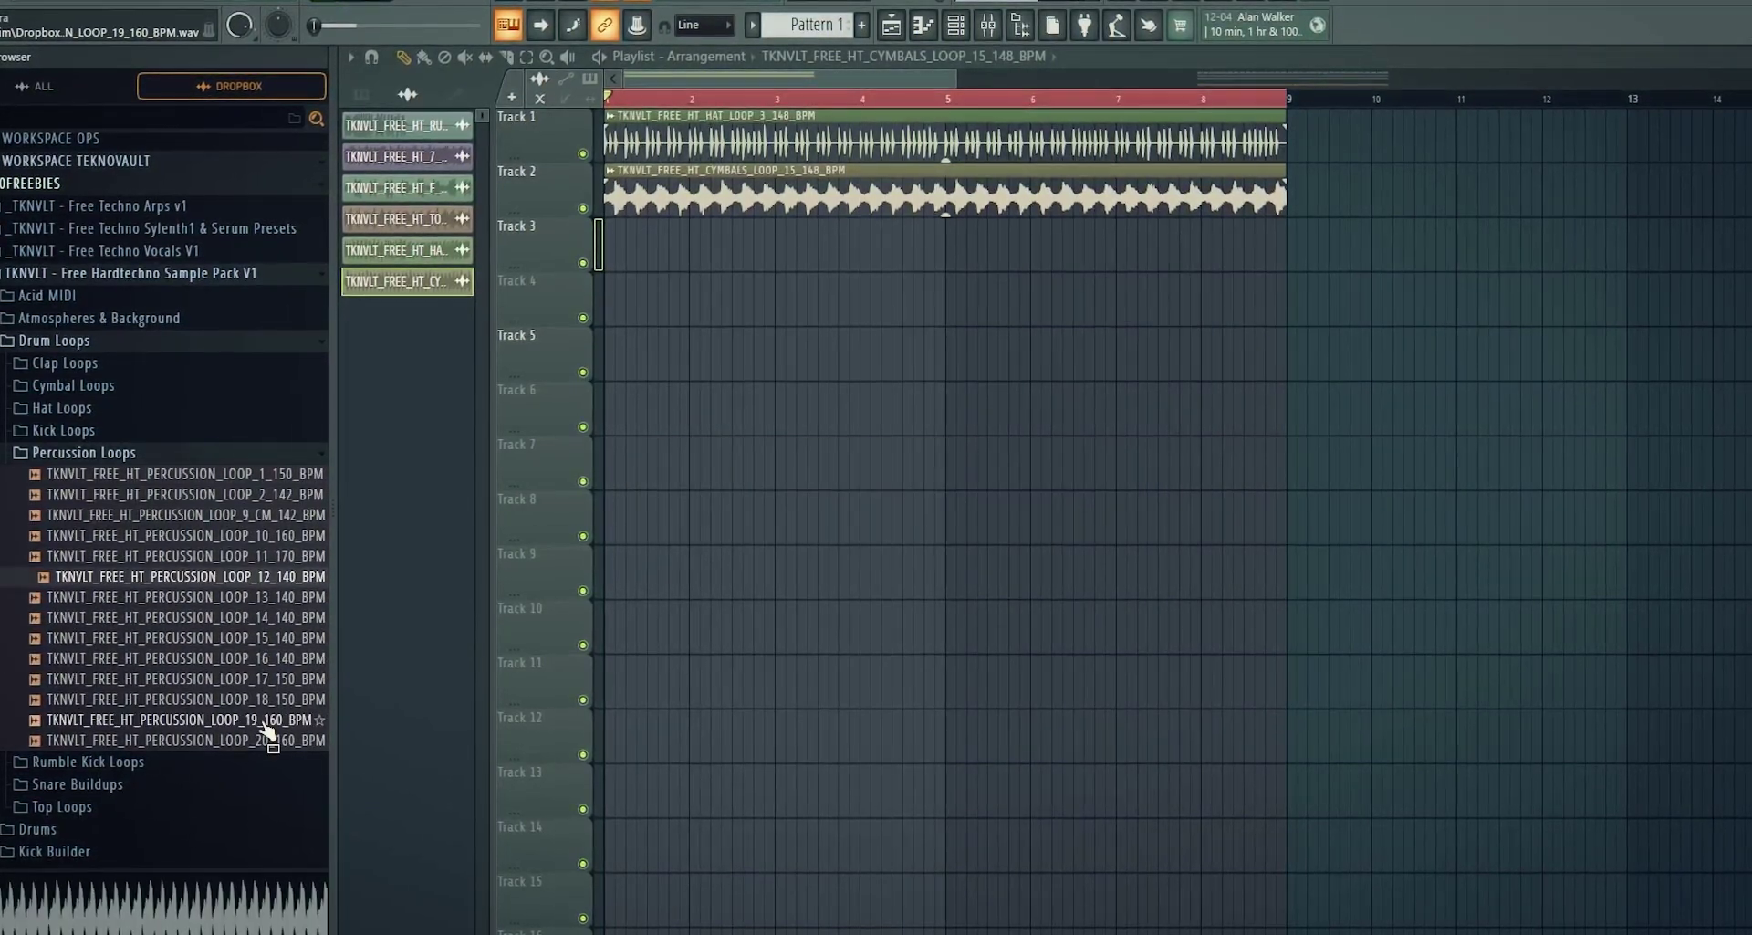
Place PERCUSSION_LOOP_19 on Track 3, autodetecting its tempo in the 150–300 BPM range
drag(256, 724, 615, 248)
double_click(639, 247)
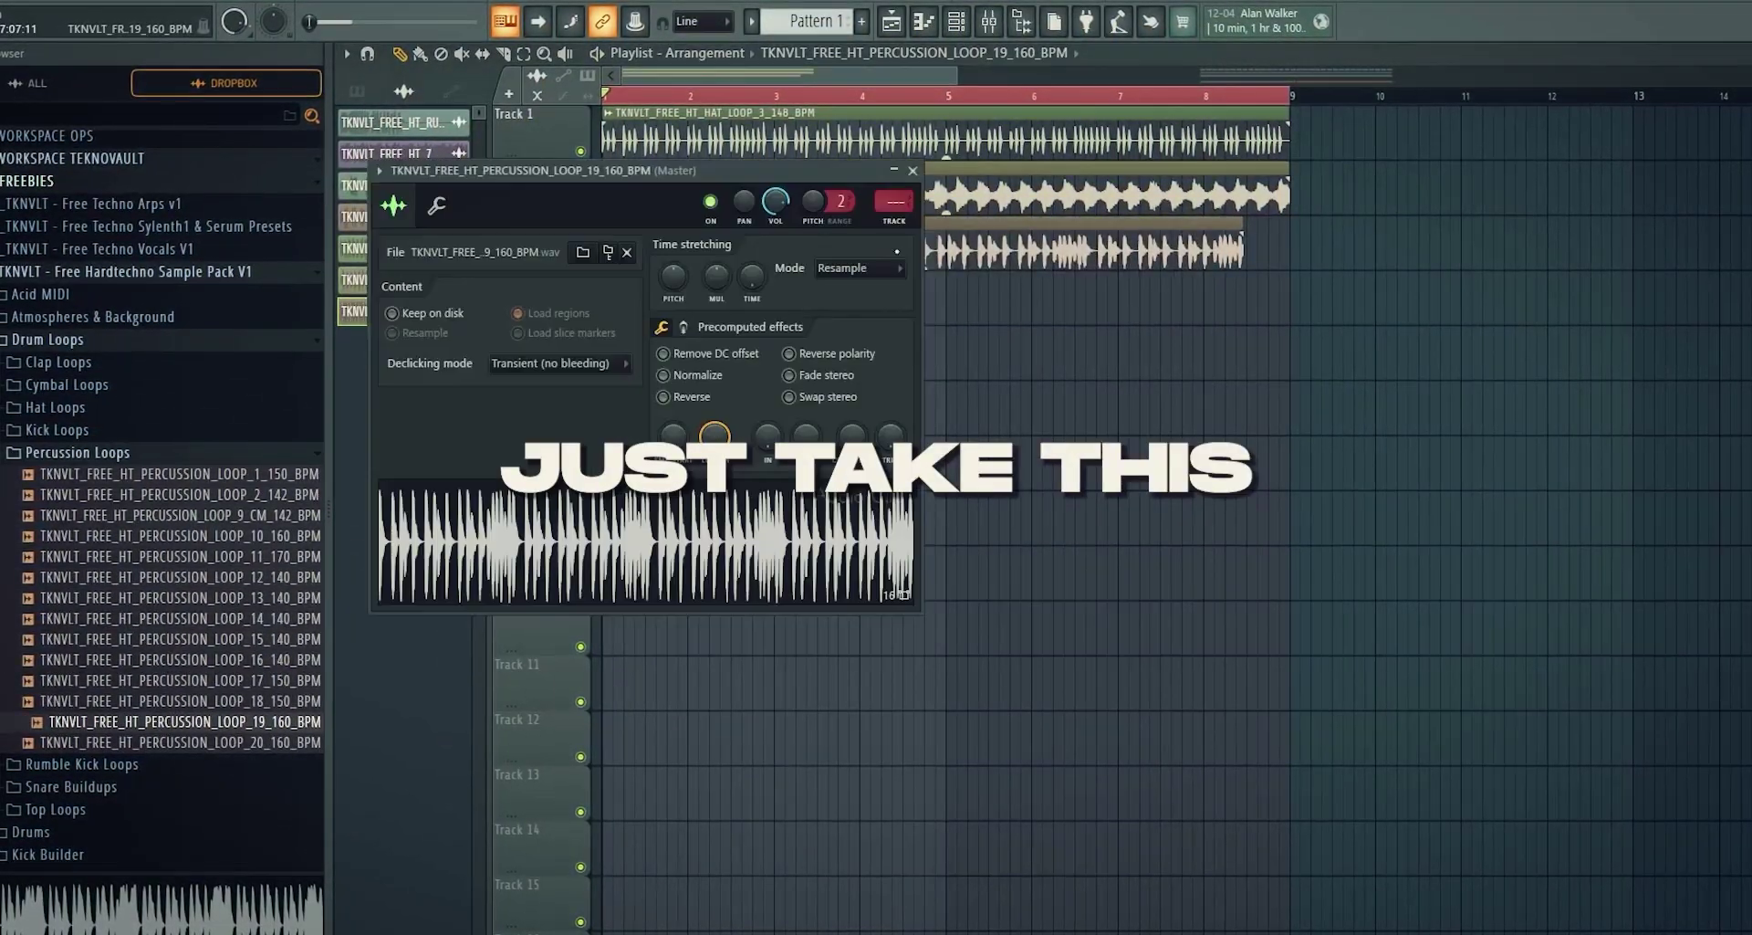
right_click(753, 276)
click(805, 311)
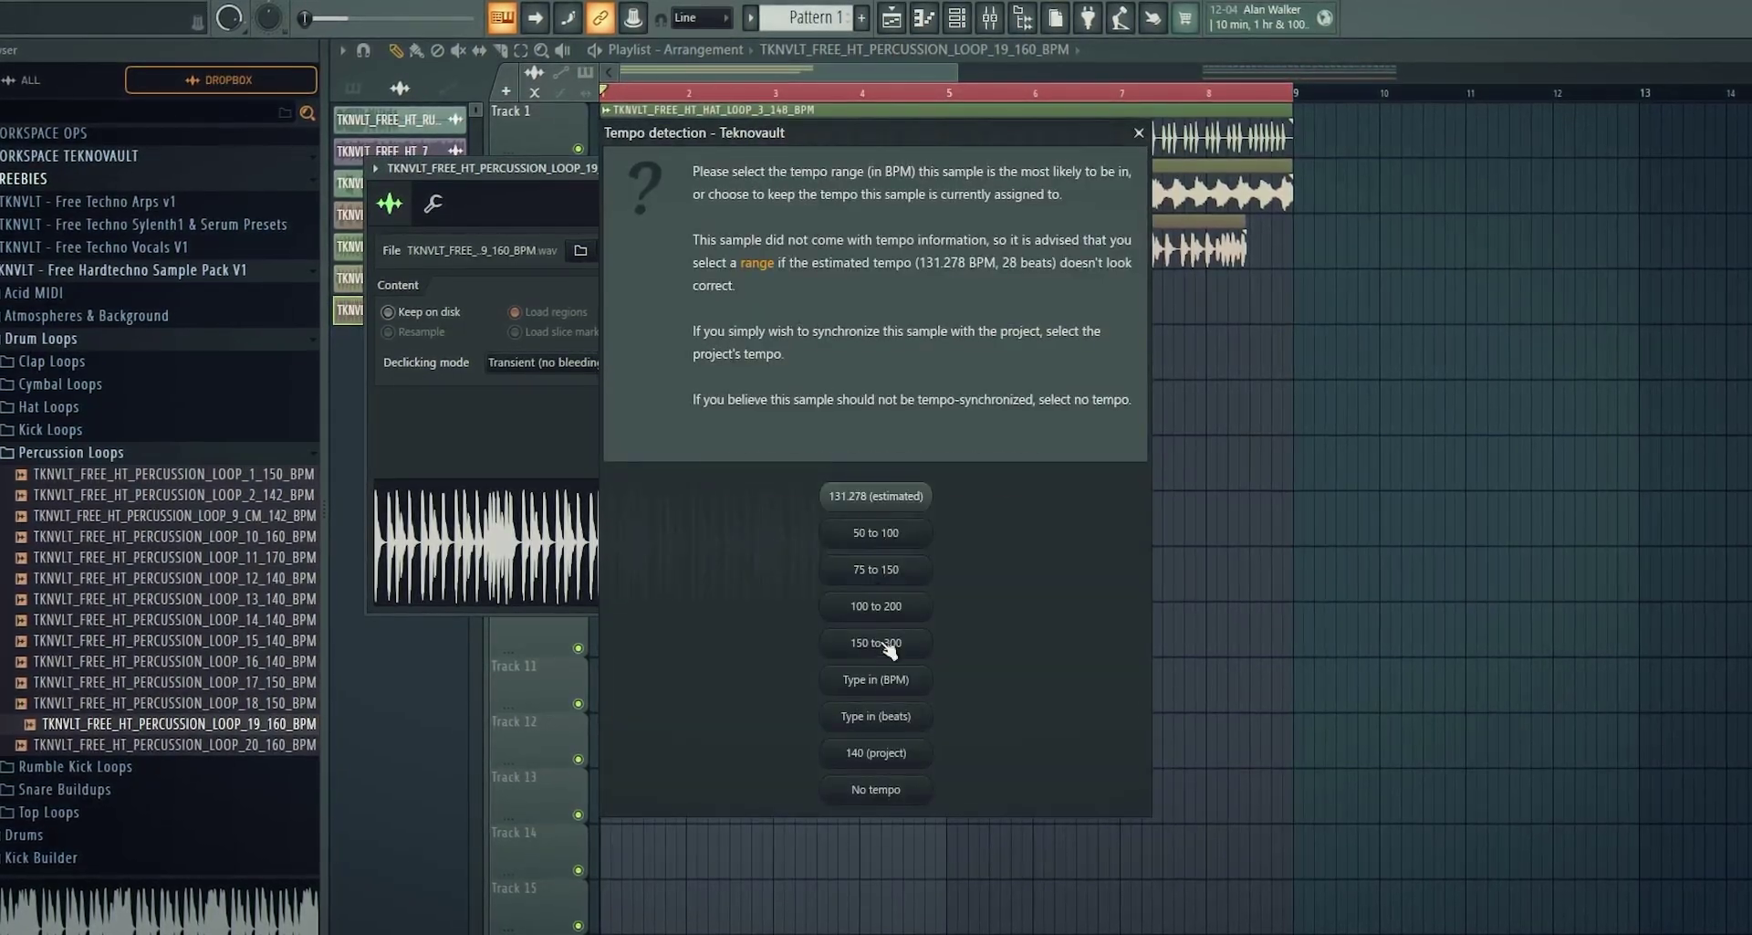
click(876, 680)
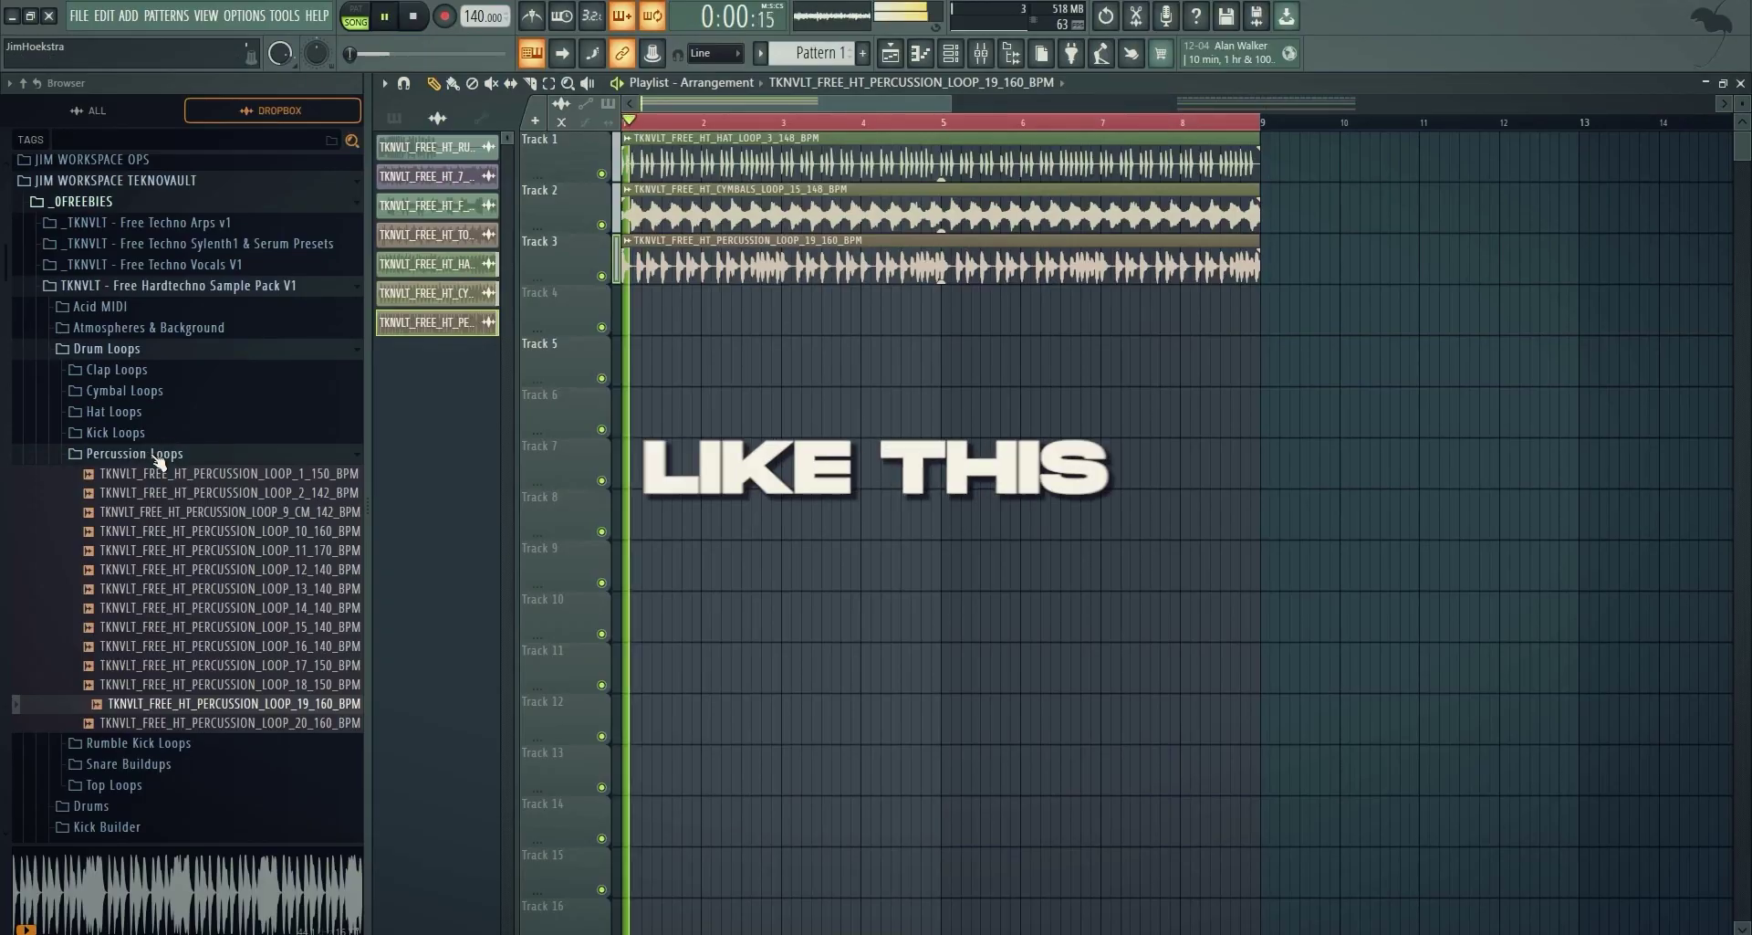
key(space)
click(155, 454)
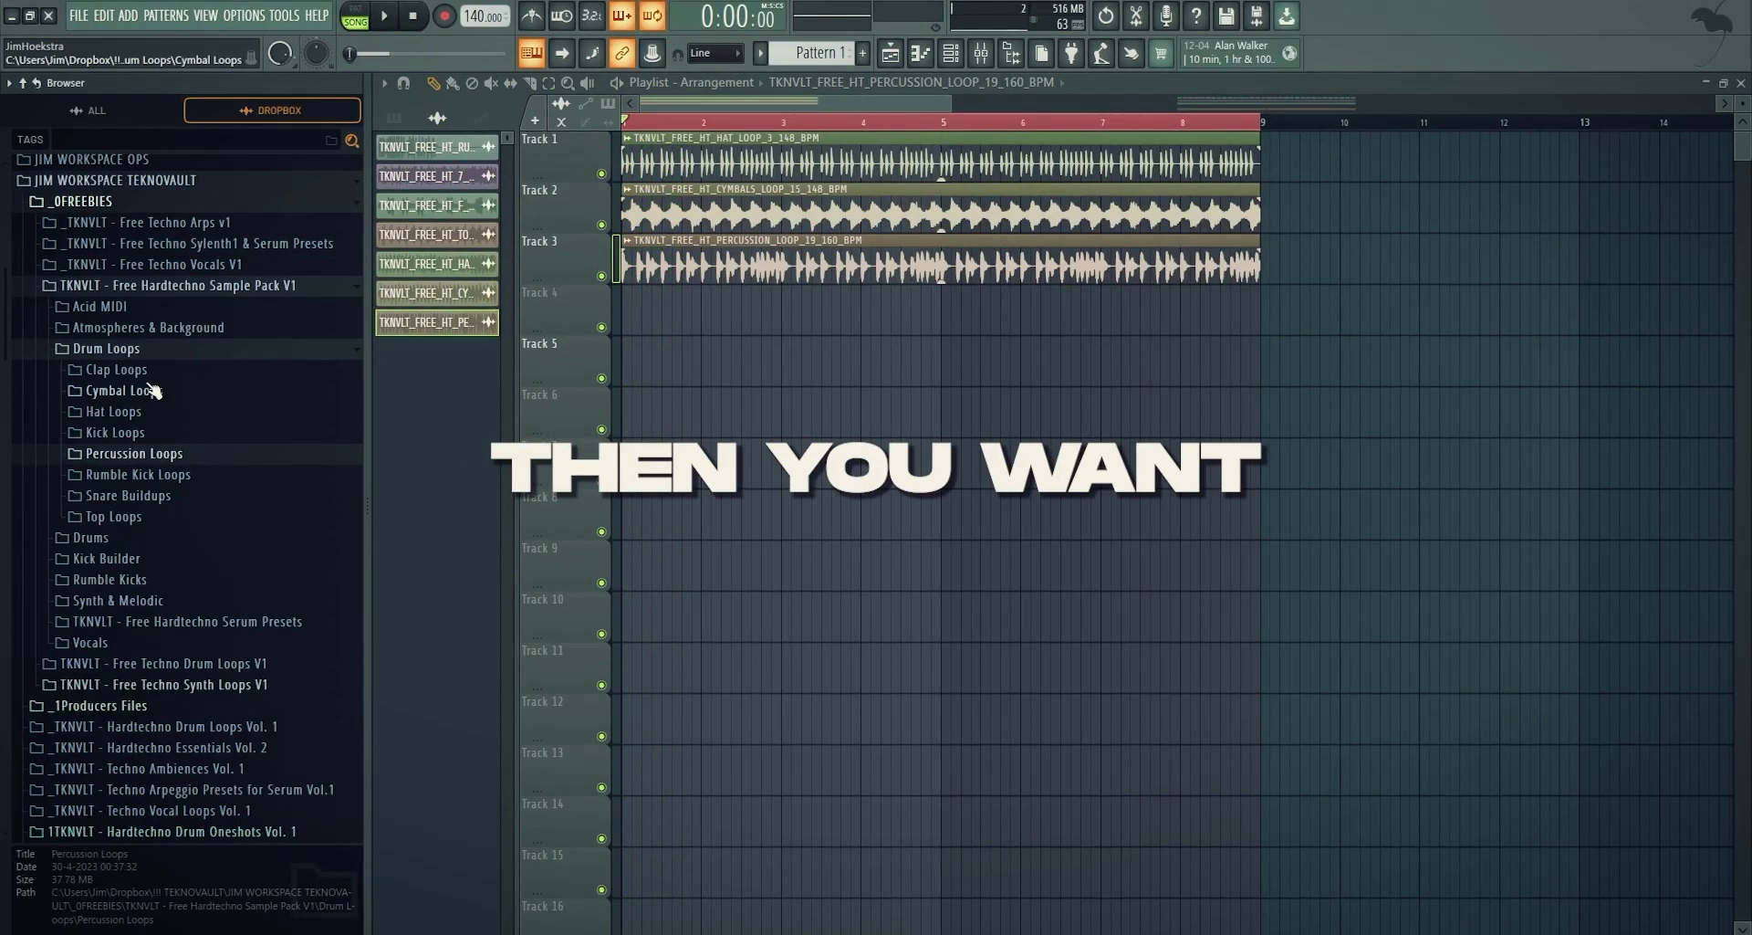
Add CLAP_LOOP_6 to Track 4, stretched to end at bar 9, and remove the stray Track 8 clip
click(147, 370)
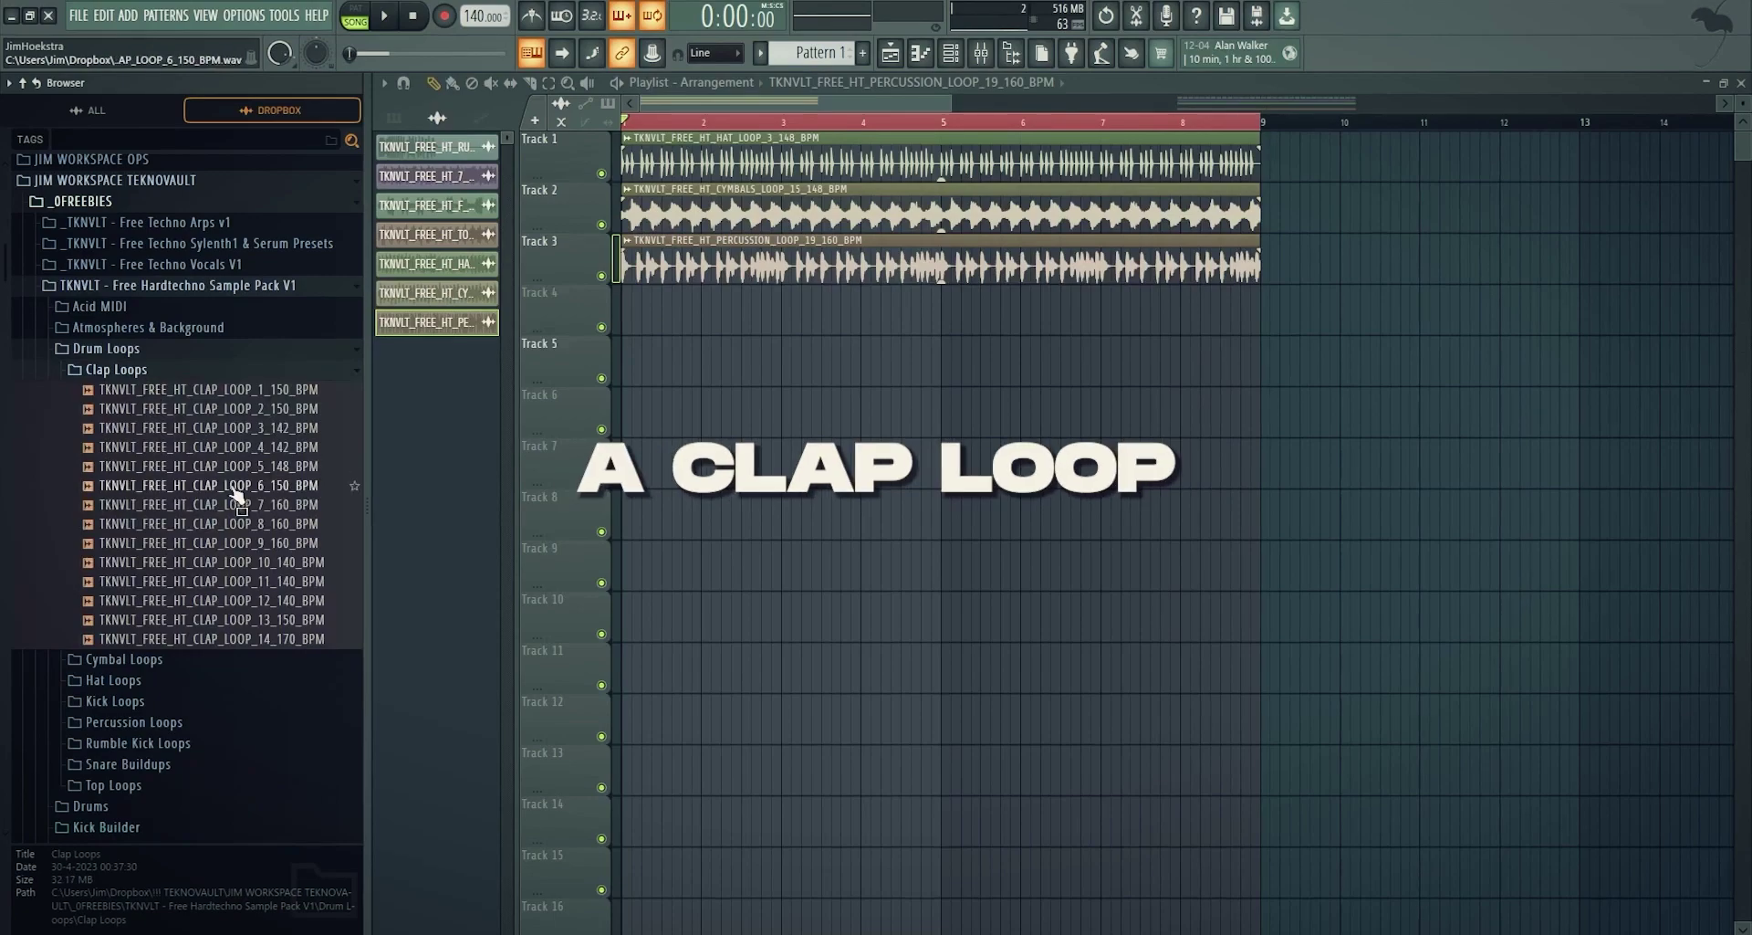
drag(234, 500, 630, 301)
click(639, 290)
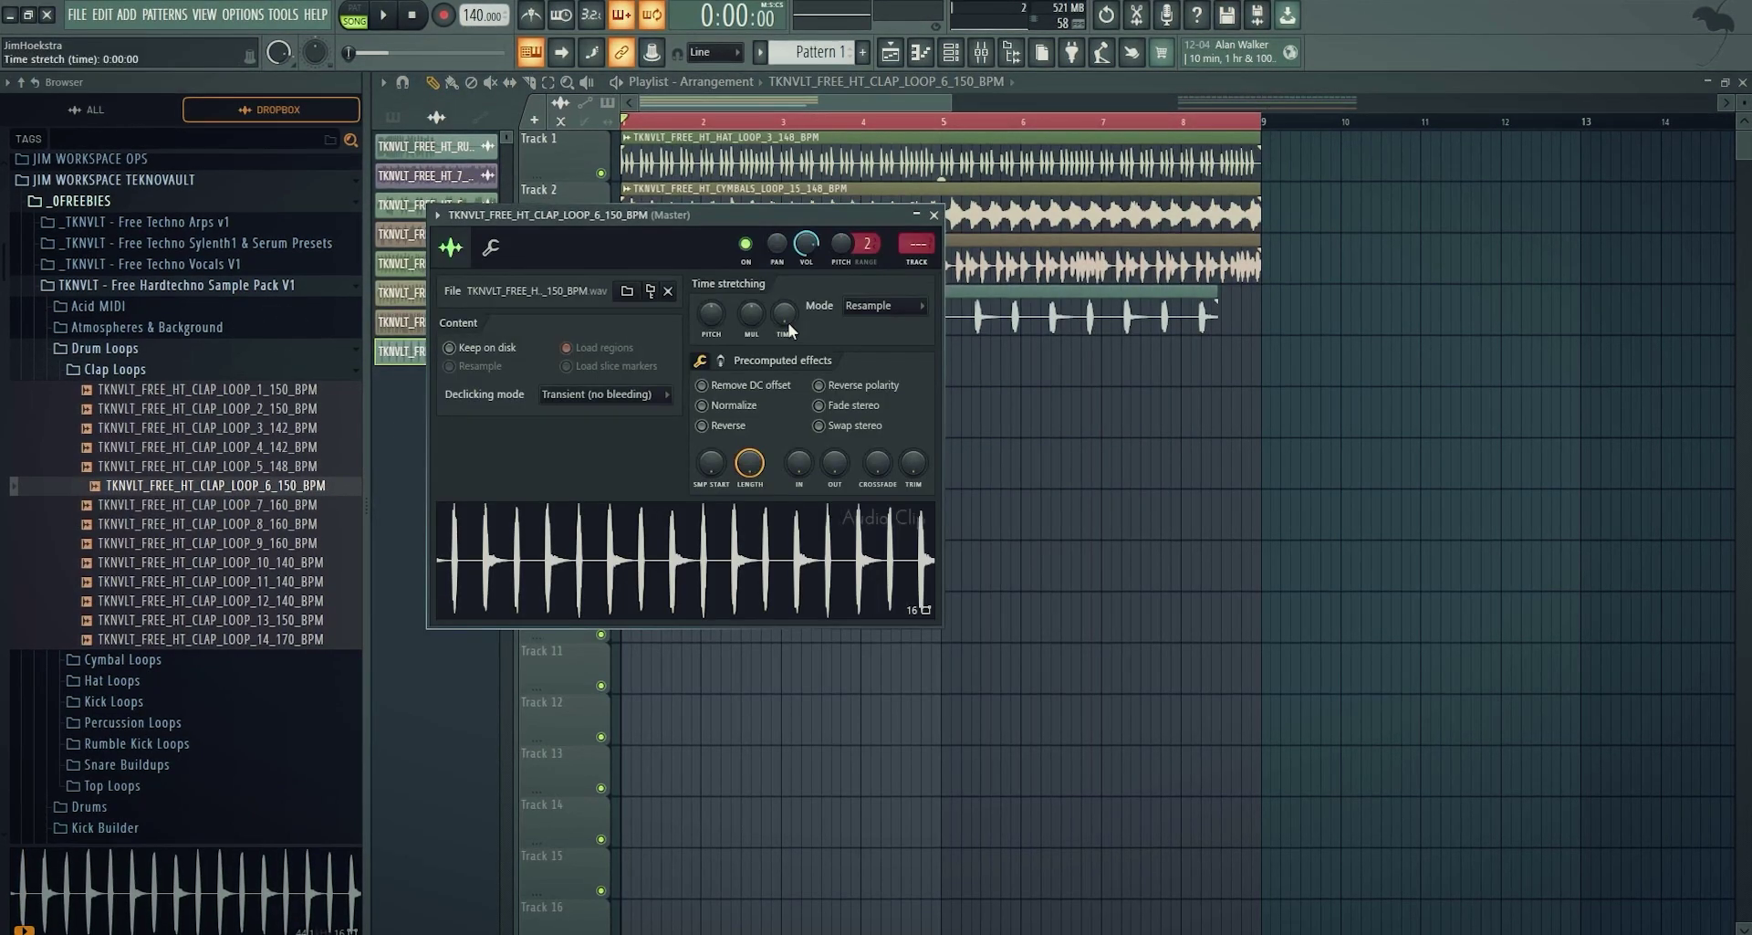
drag(784, 314, 784, 301)
click(1409, 513)
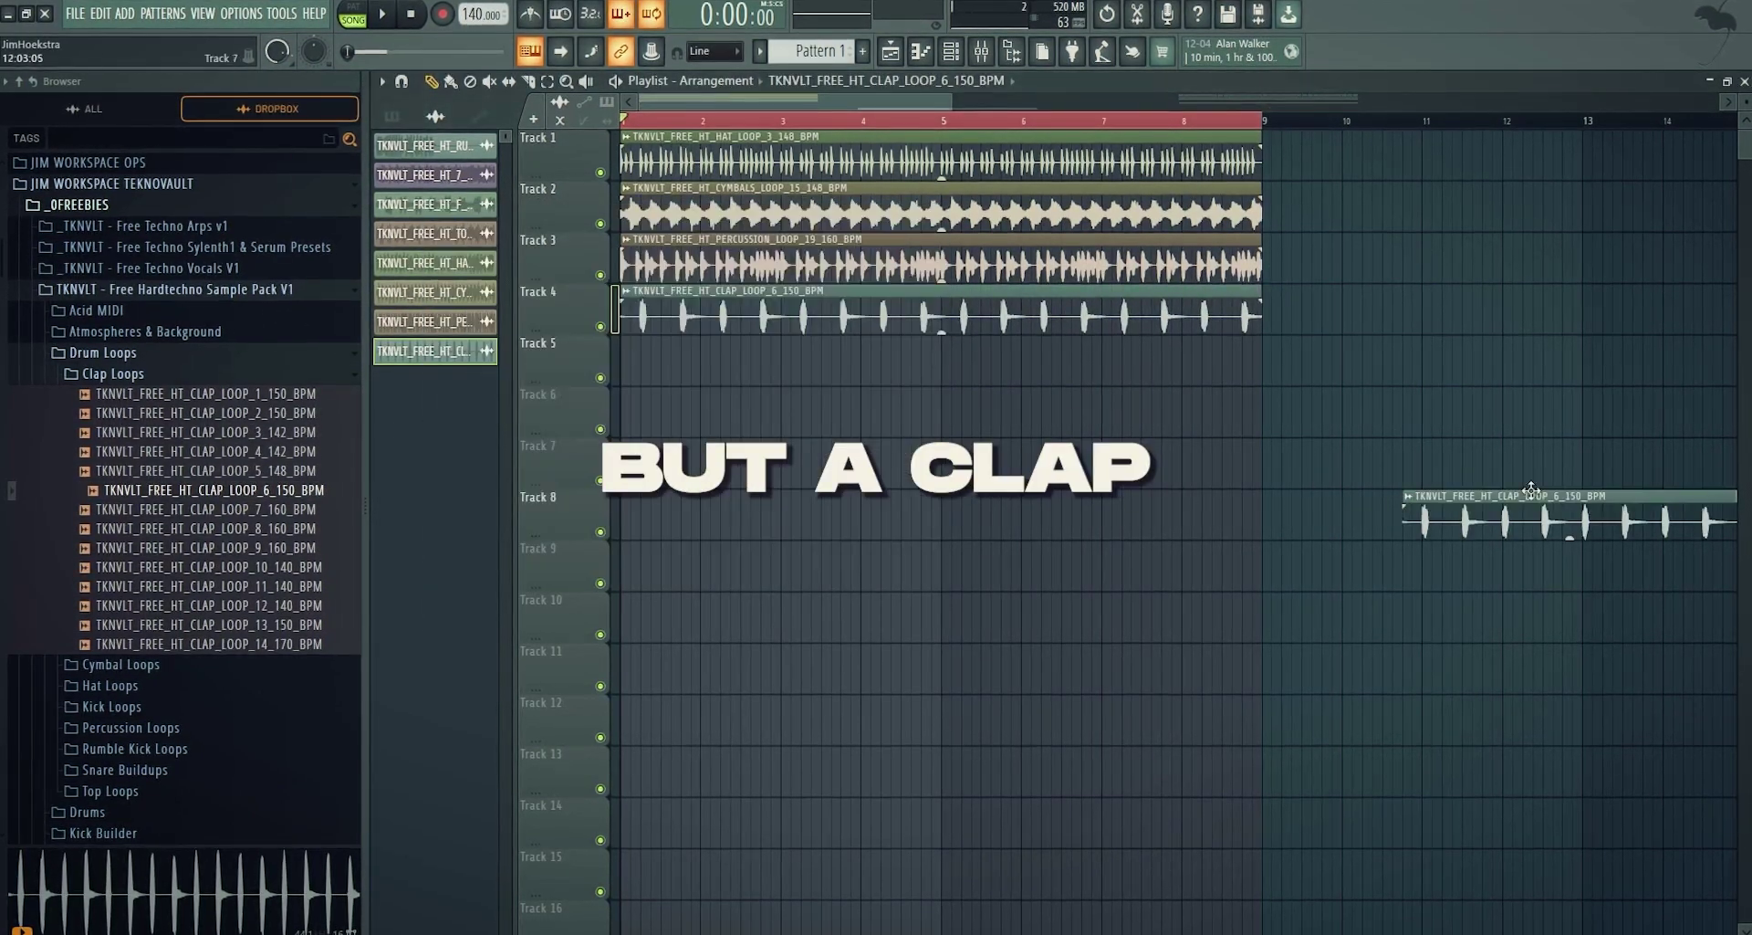
right_click(1615, 511)
click(137, 375)
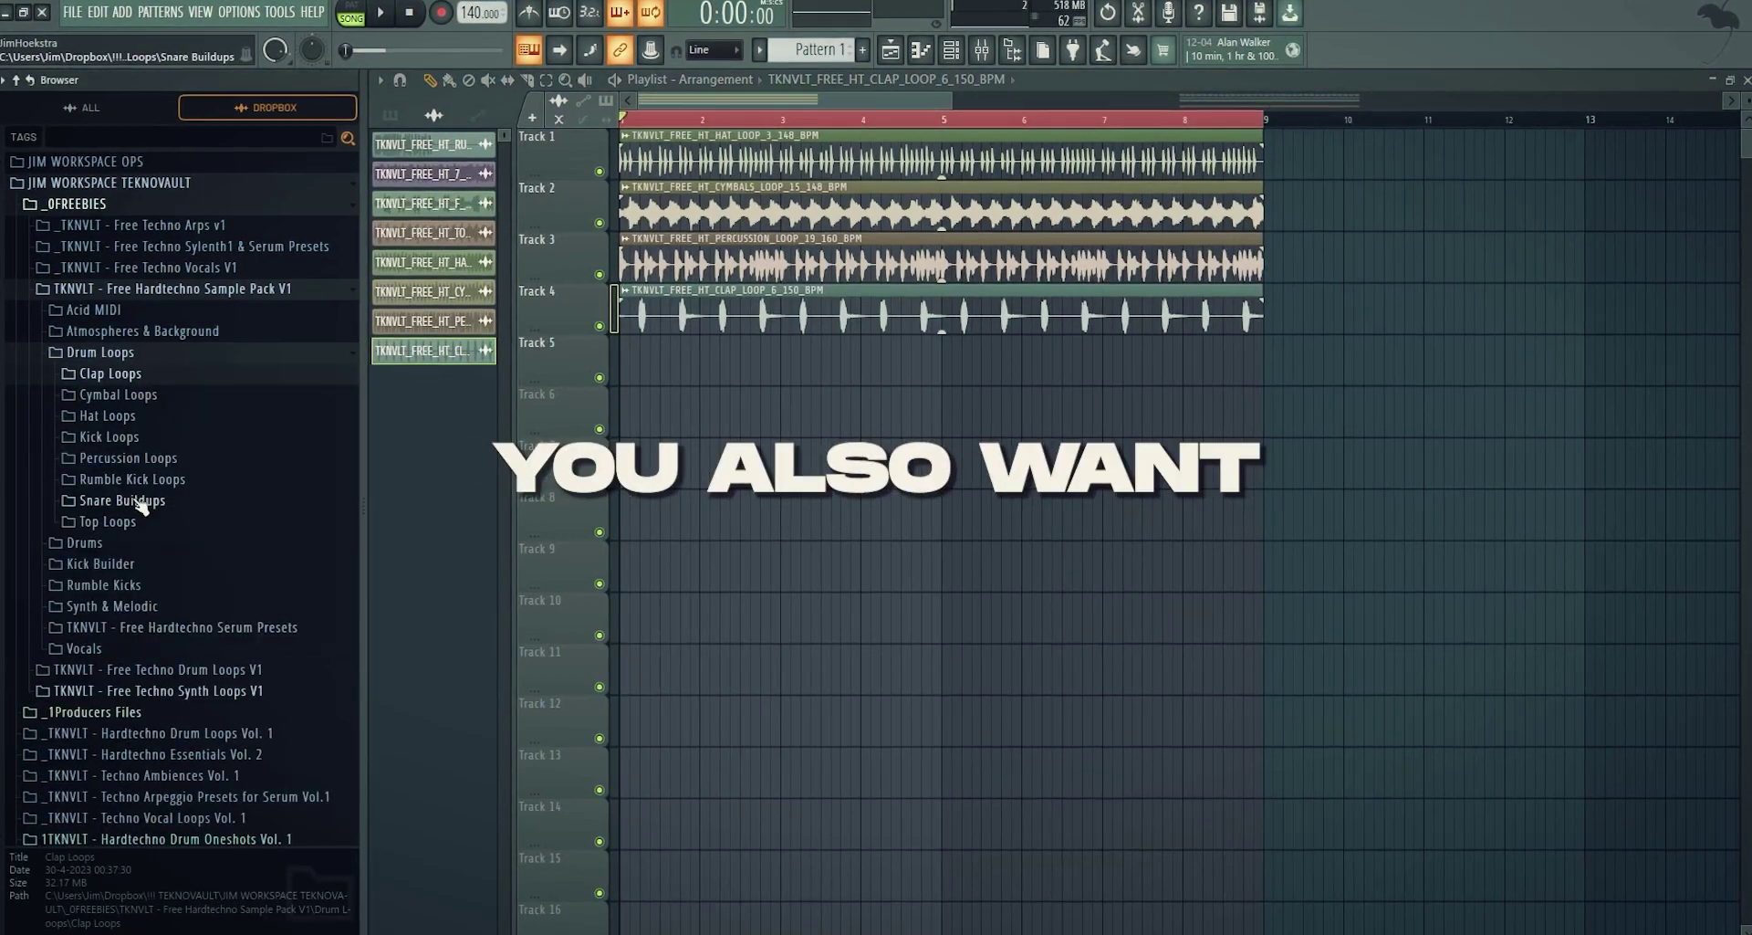
click(108, 351)
click(96, 373)
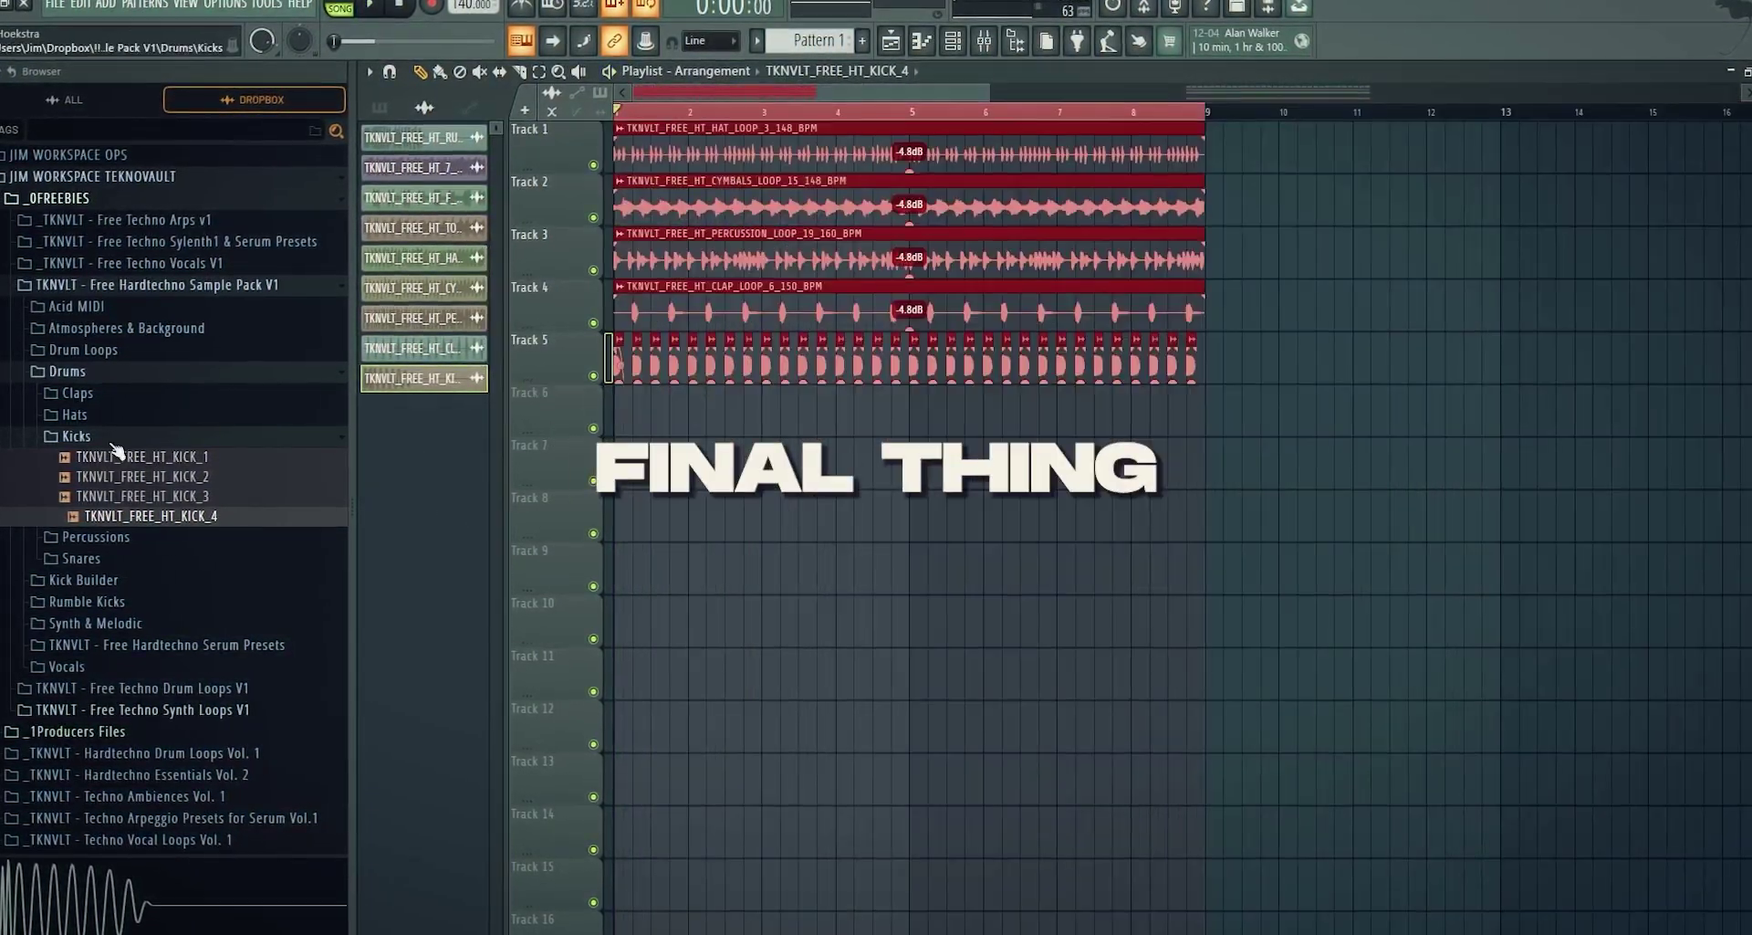
Add DRONE_150_BPM from Atmospheres & Background to Track 6, time-stretched to fit the loop
click(69, 371)
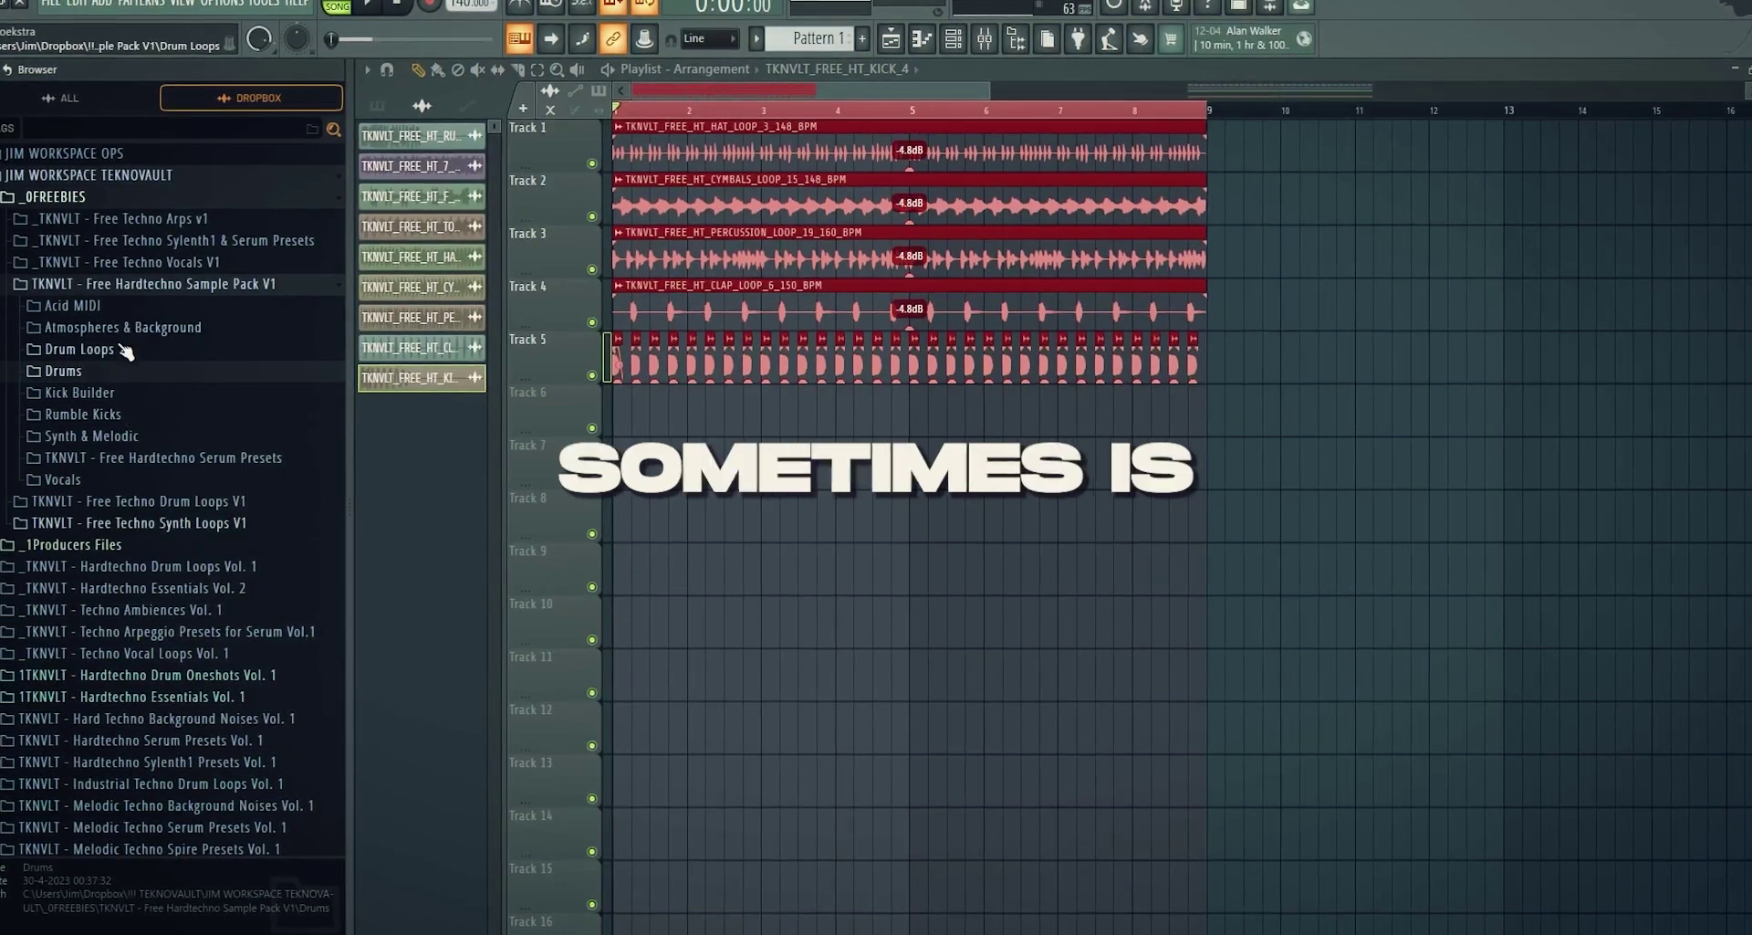
click(126, 329)
click(190, 370)
click(196, 389)
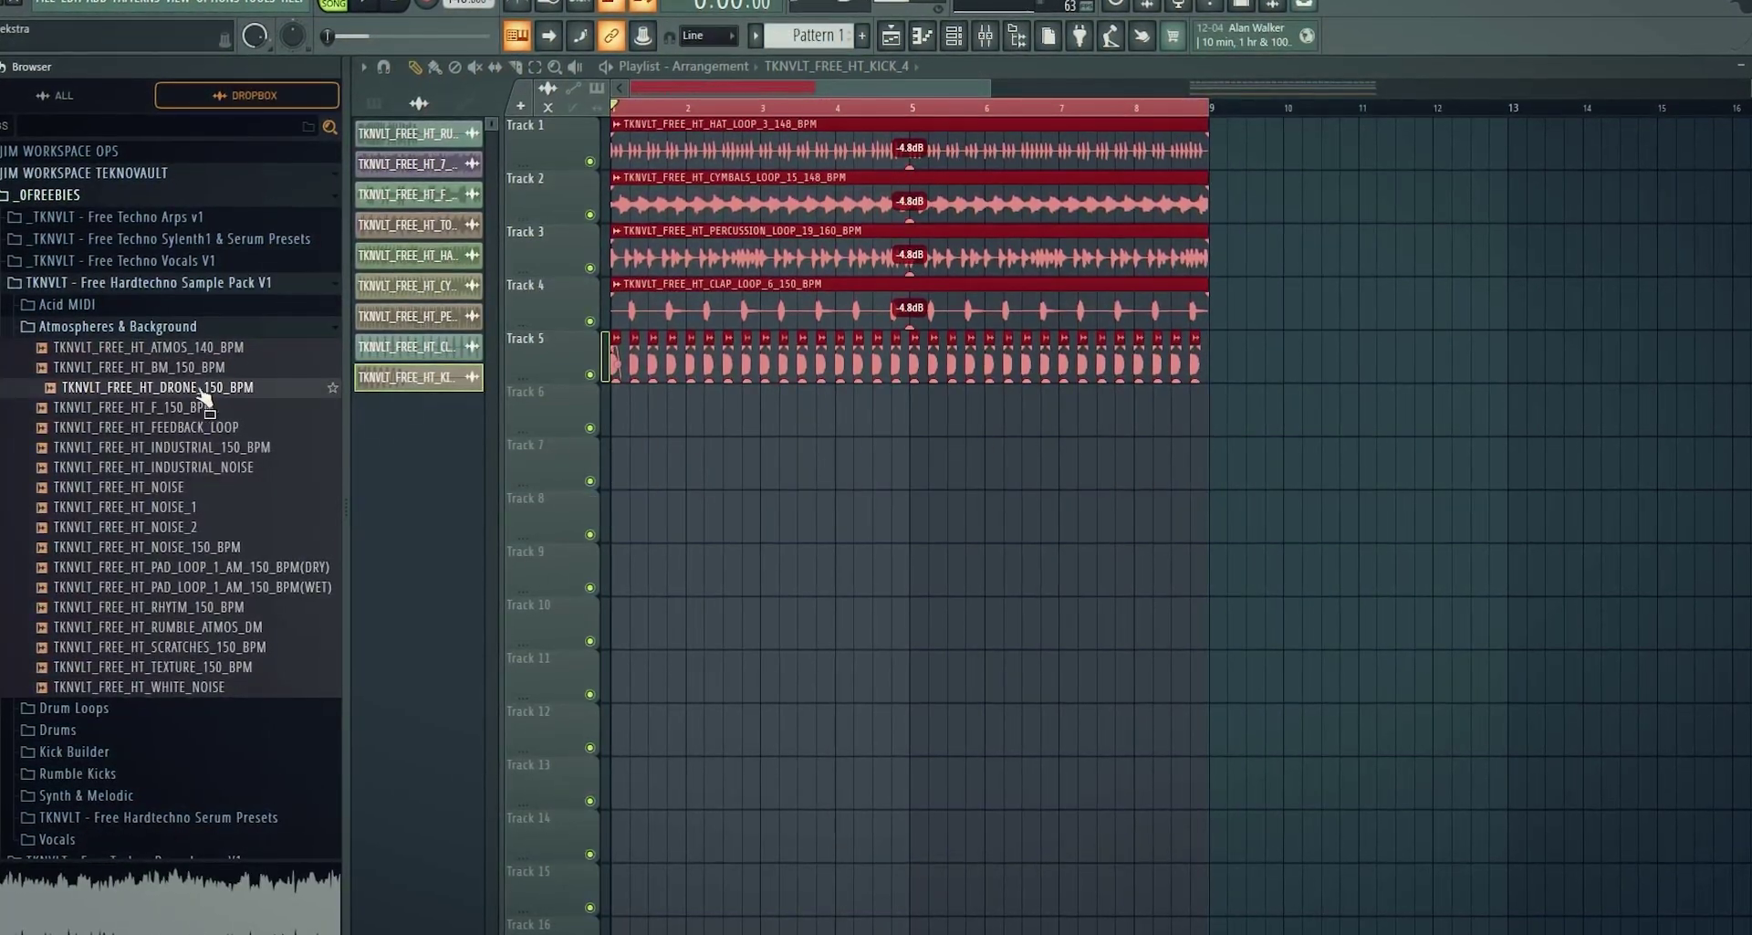
drag(203, 390, 630, 407)
mouse_move(830, 357)
mouse_down()
mouse_move(830, 311)
mouse_move(852, 310)
mouse_move(852, 333)
mouse_up()
key(space)
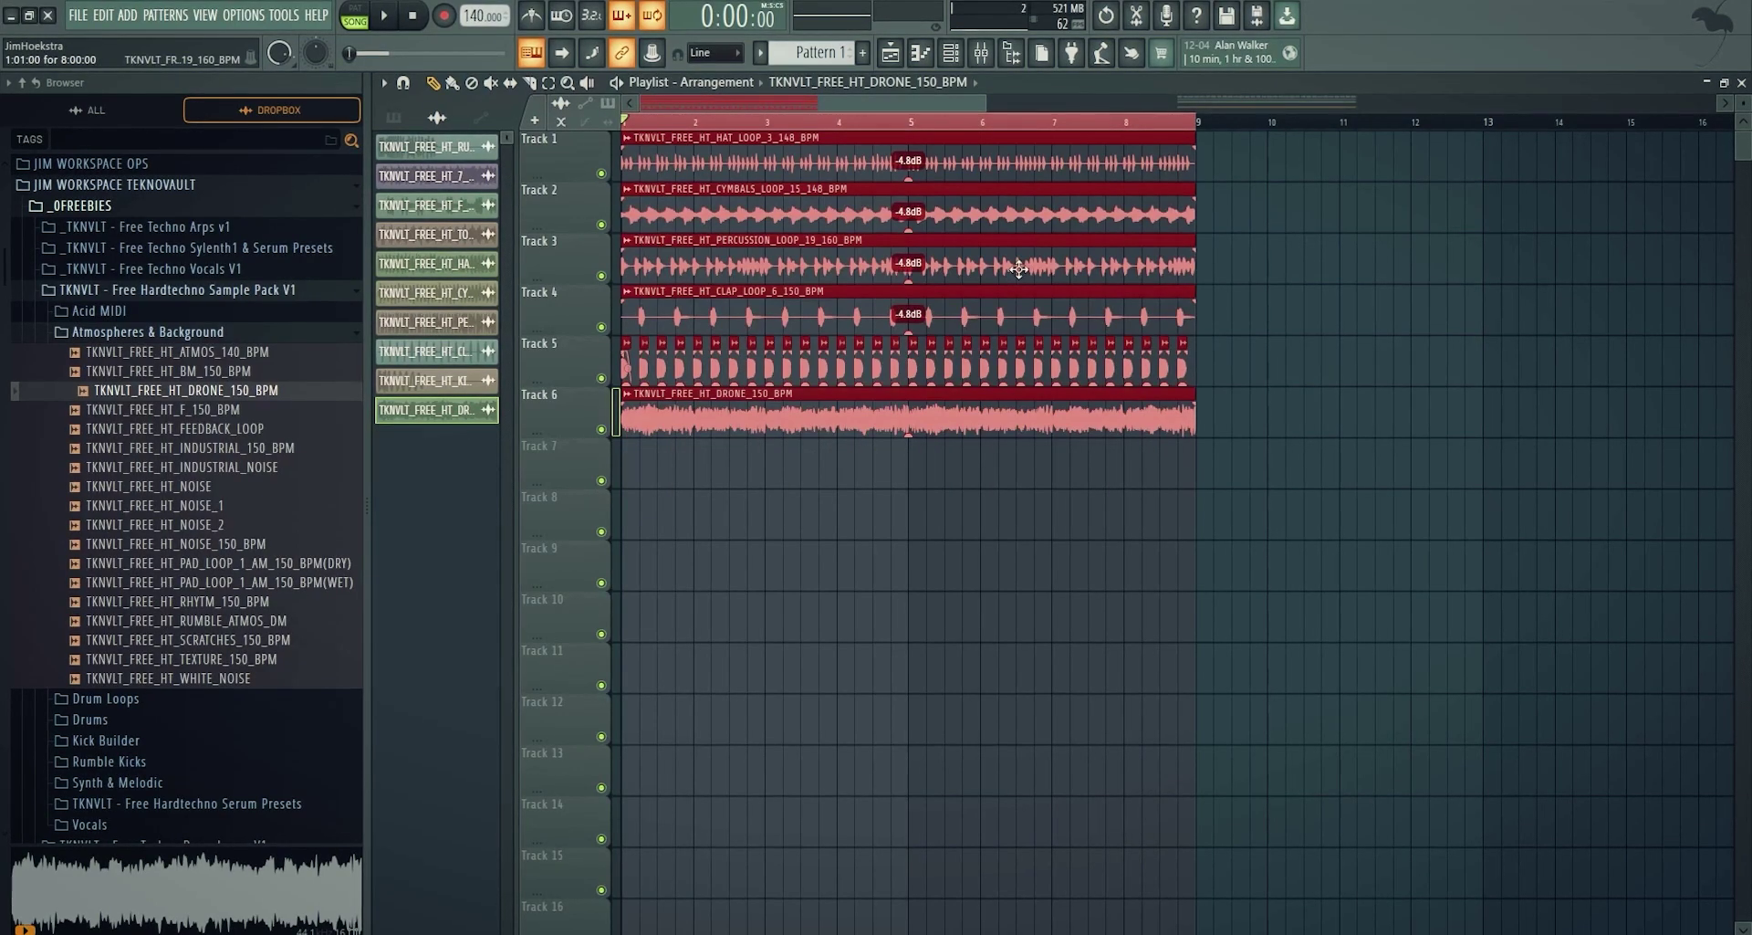
Lower clip gains so the drum loops sit at -9.4dB and the drone at -4.6dB
ctrl+scroll(845, 591, down, 3)
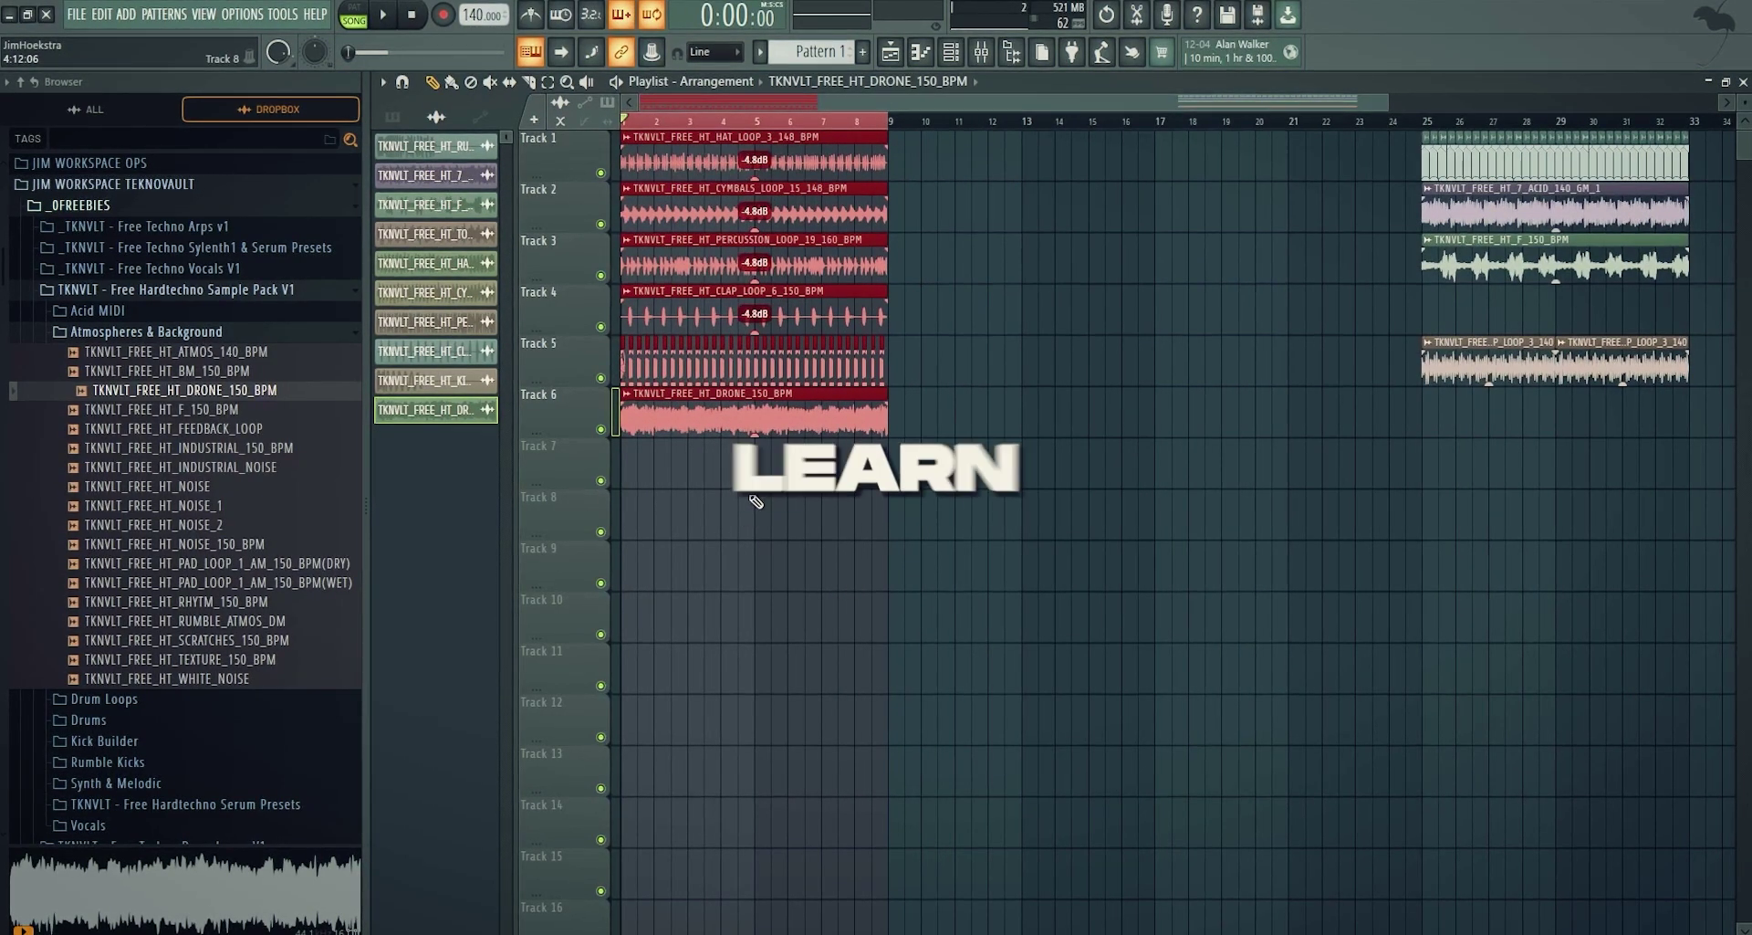
drag(754, 434, 750, 463)
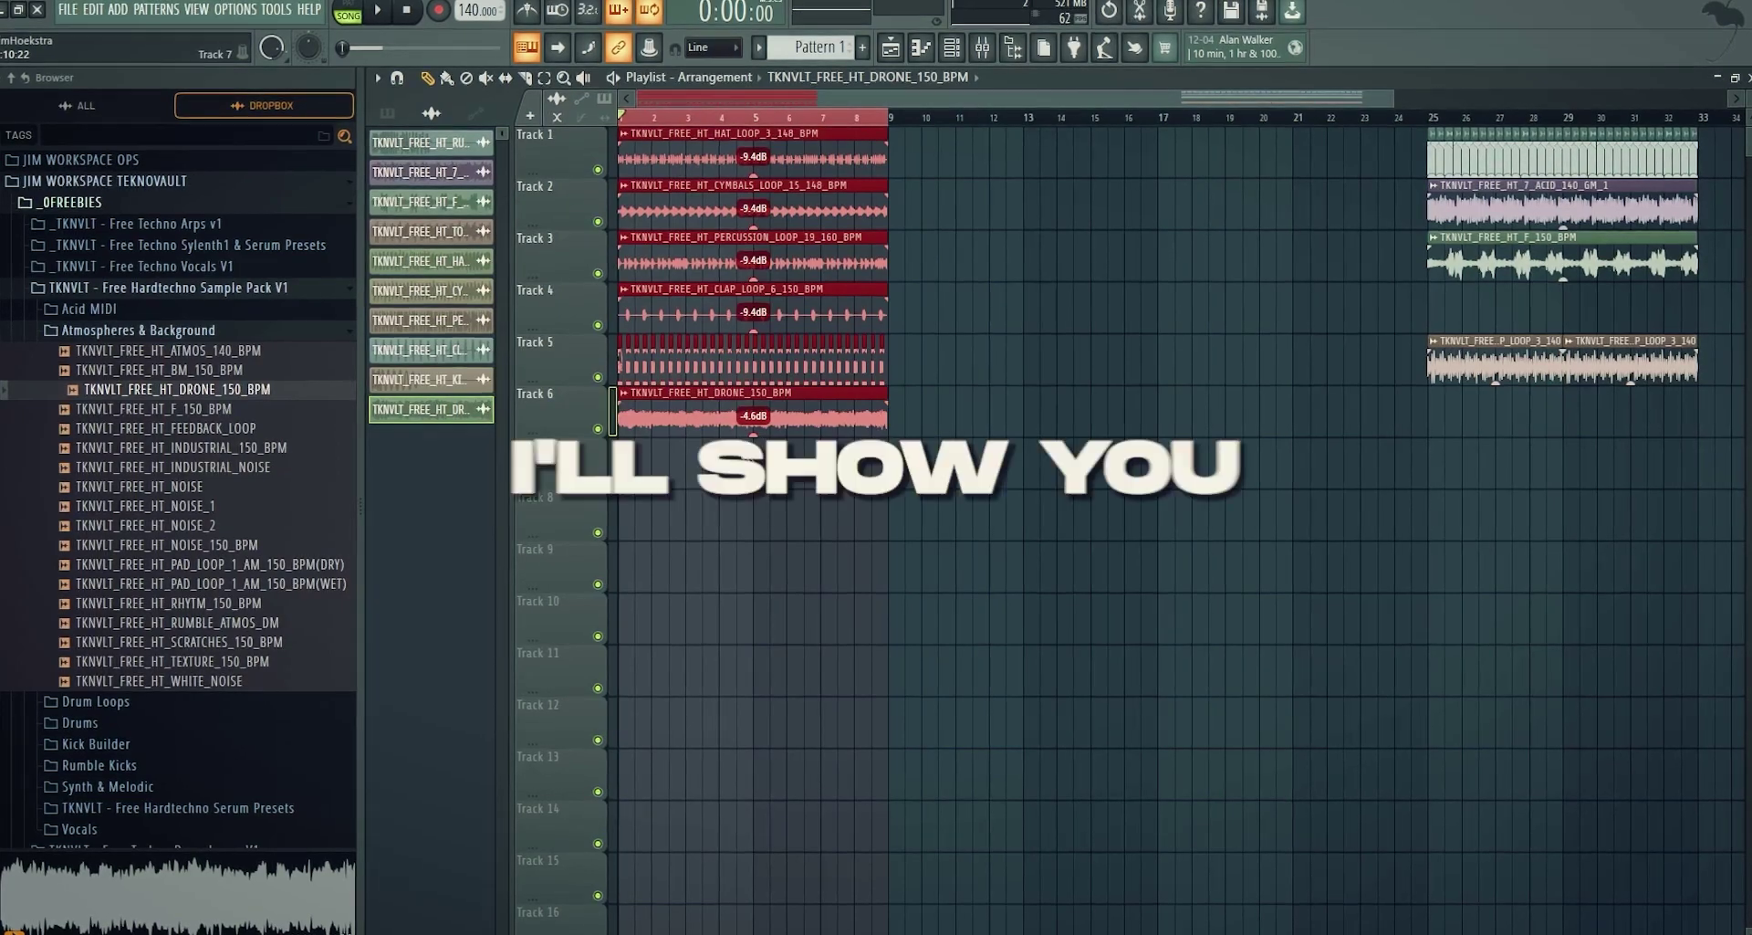
drag(983, 329, 423, 109)
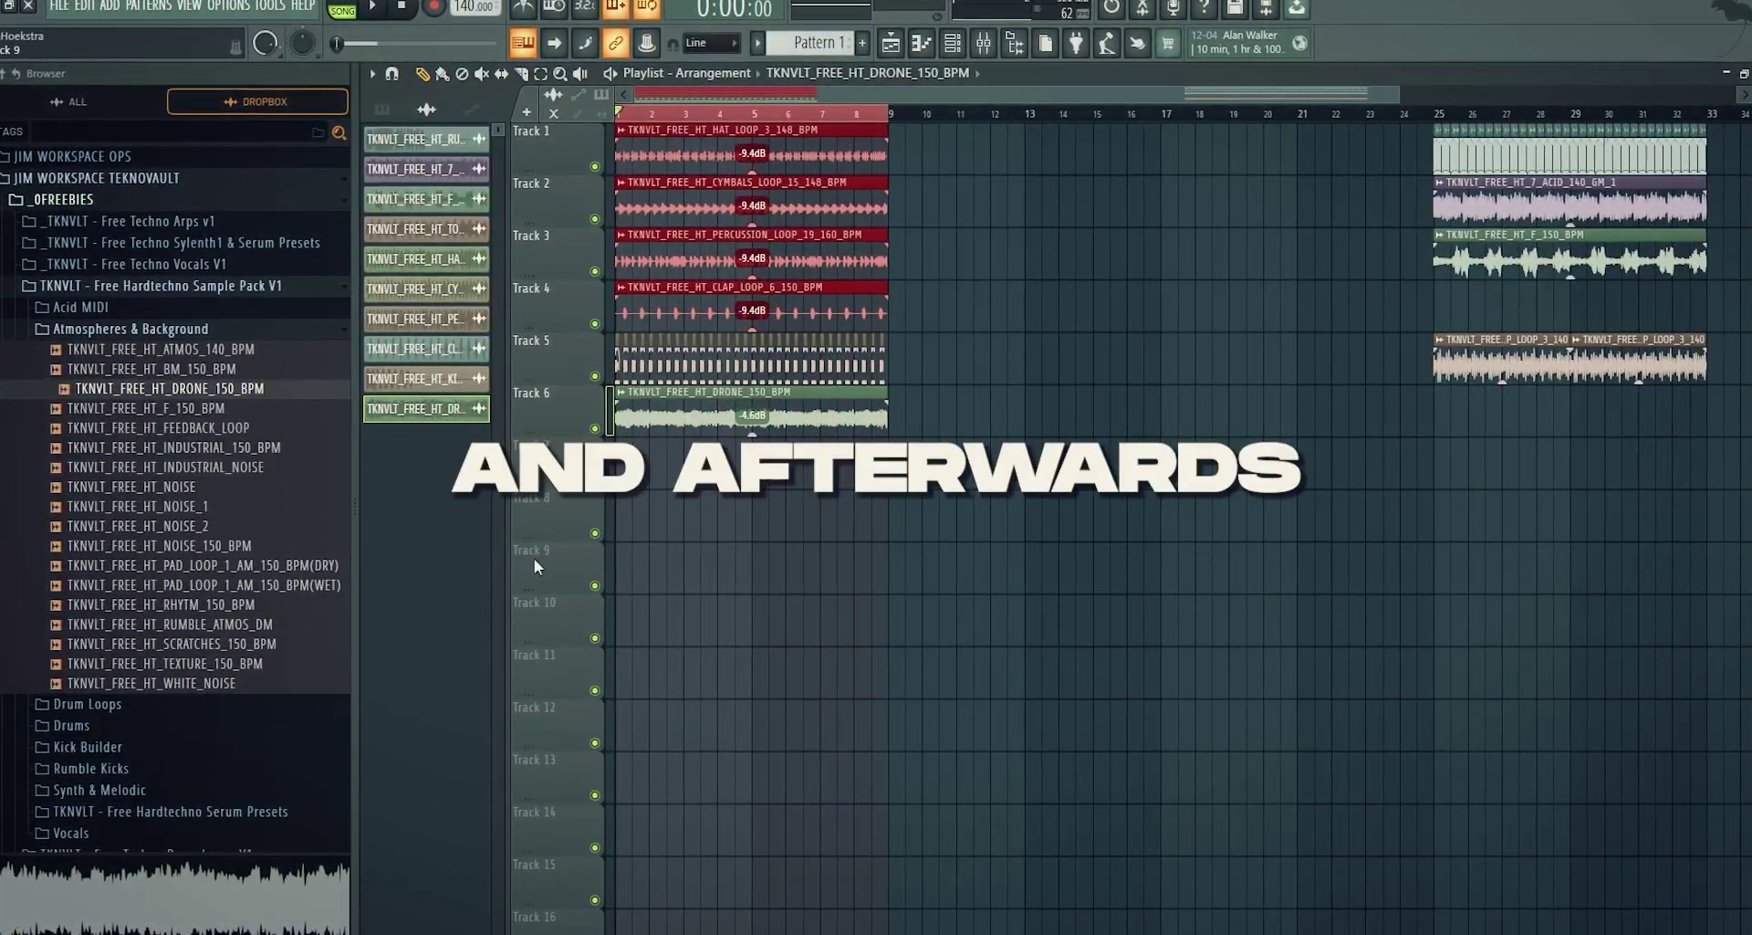
drag(536, 562, 917, 123)
double_click(1510, 362)
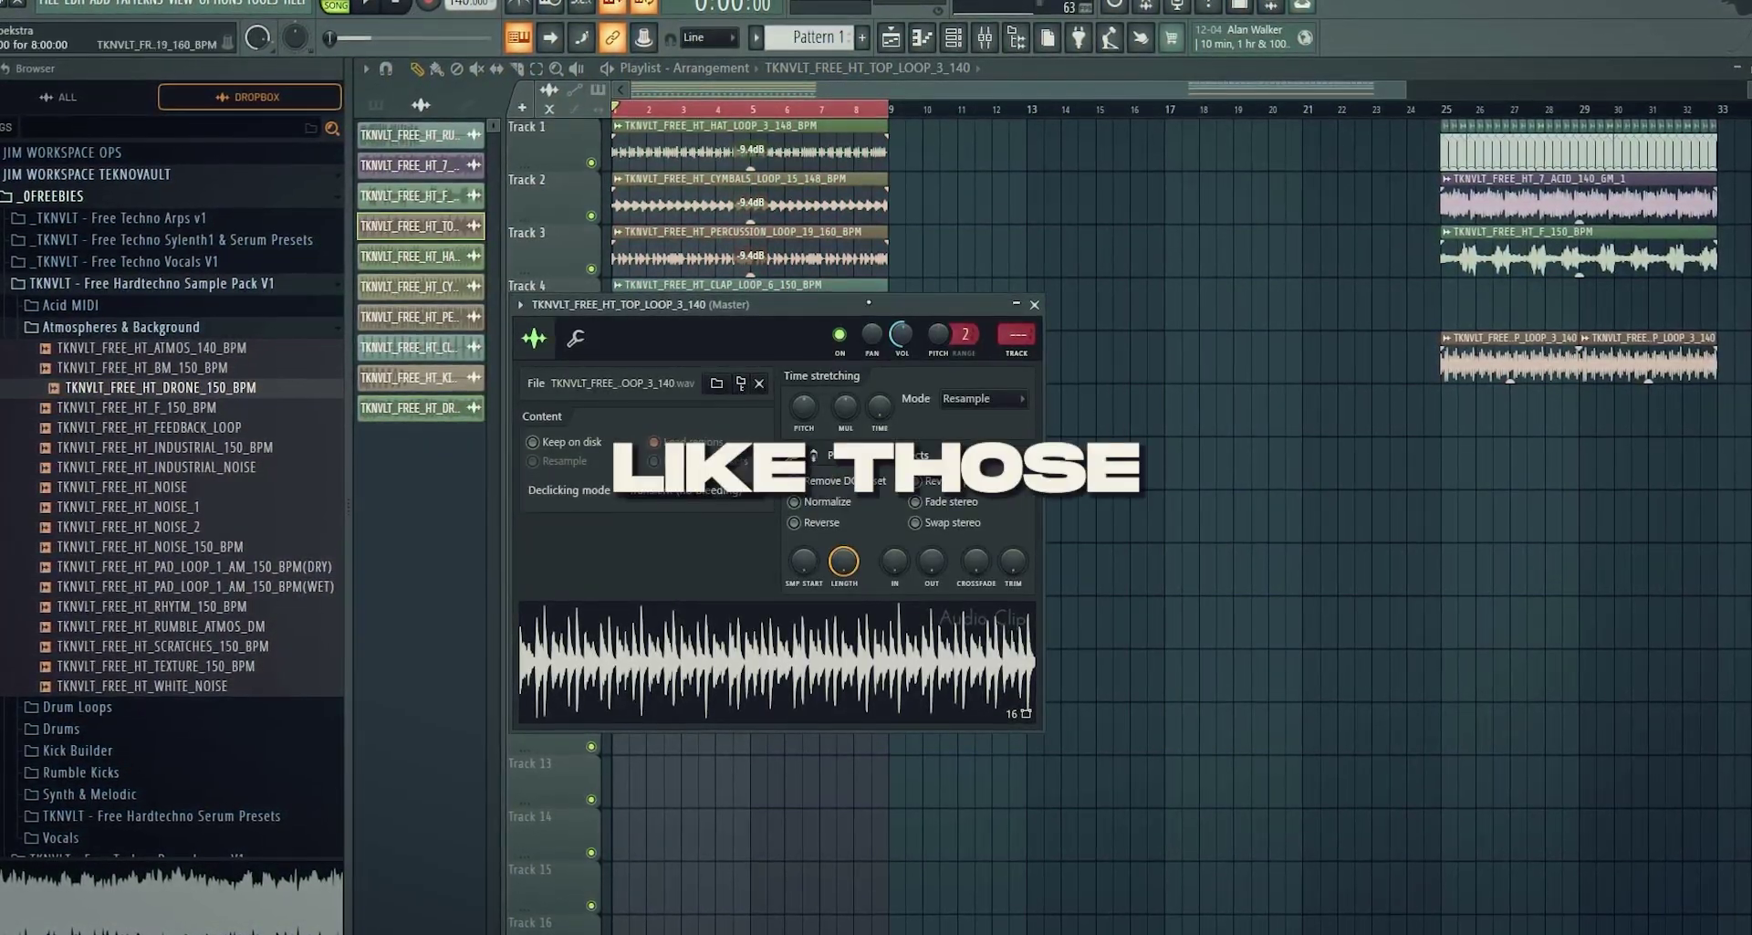
click(1034, 305)
drag(1221, 542, 593, 115)
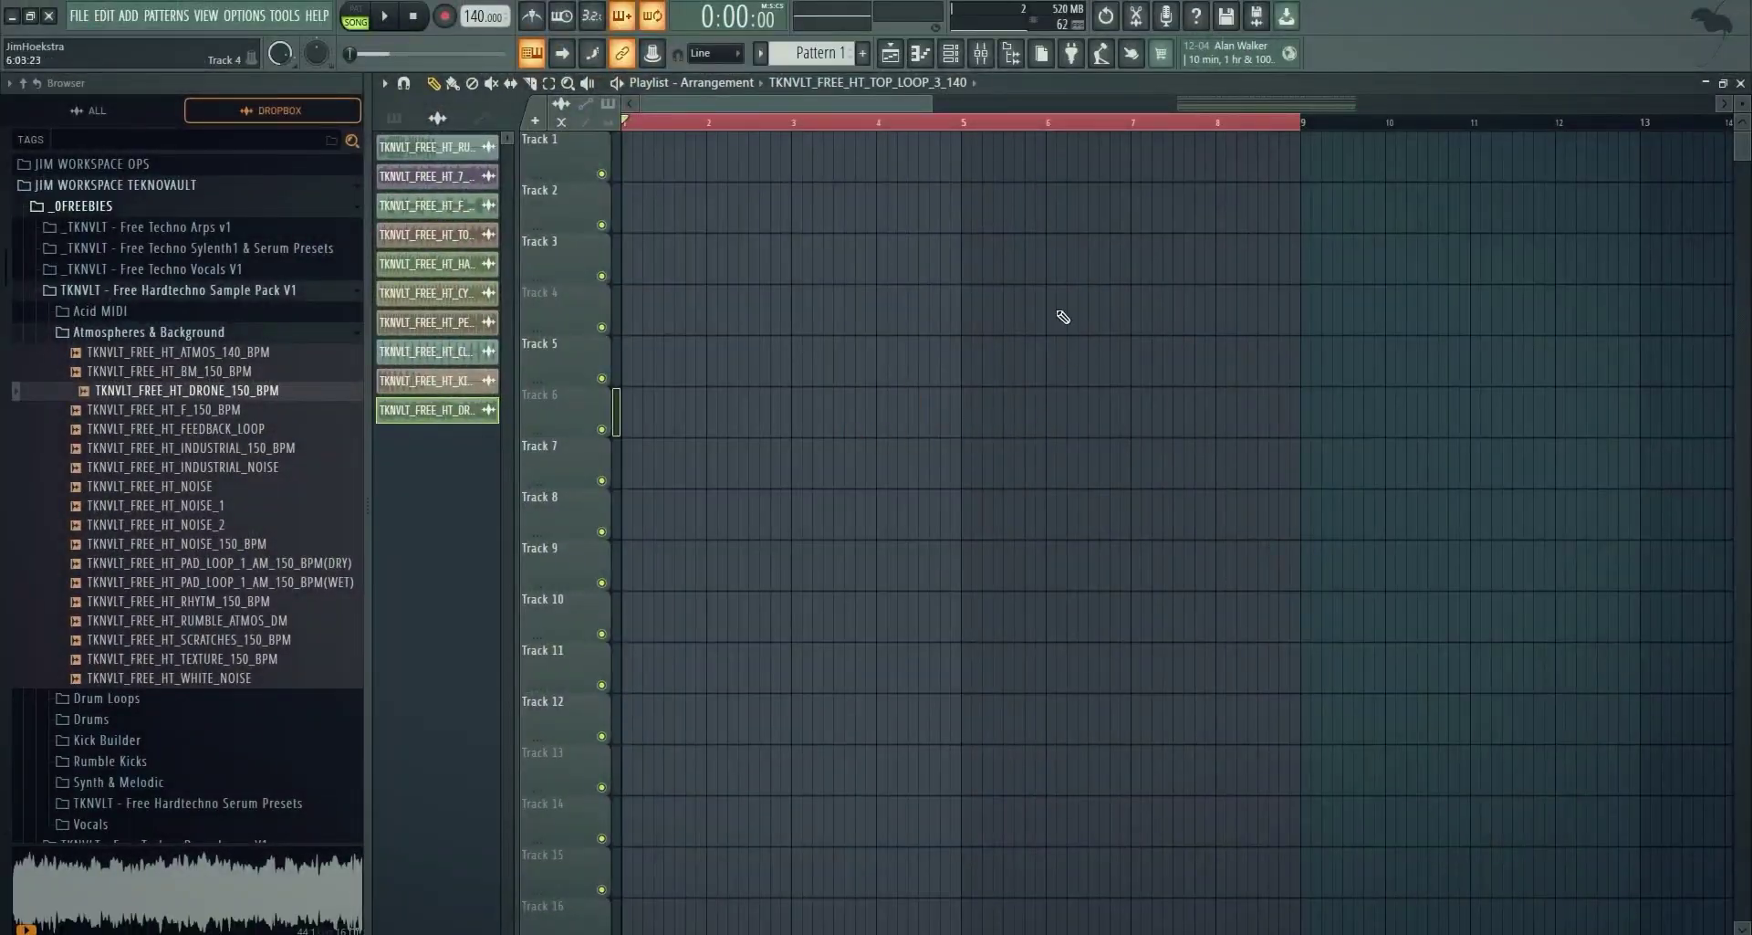
Load the TKNVLT_TD2_CLOSED_HAT_3 sample into the channel rack
click(960, 44)
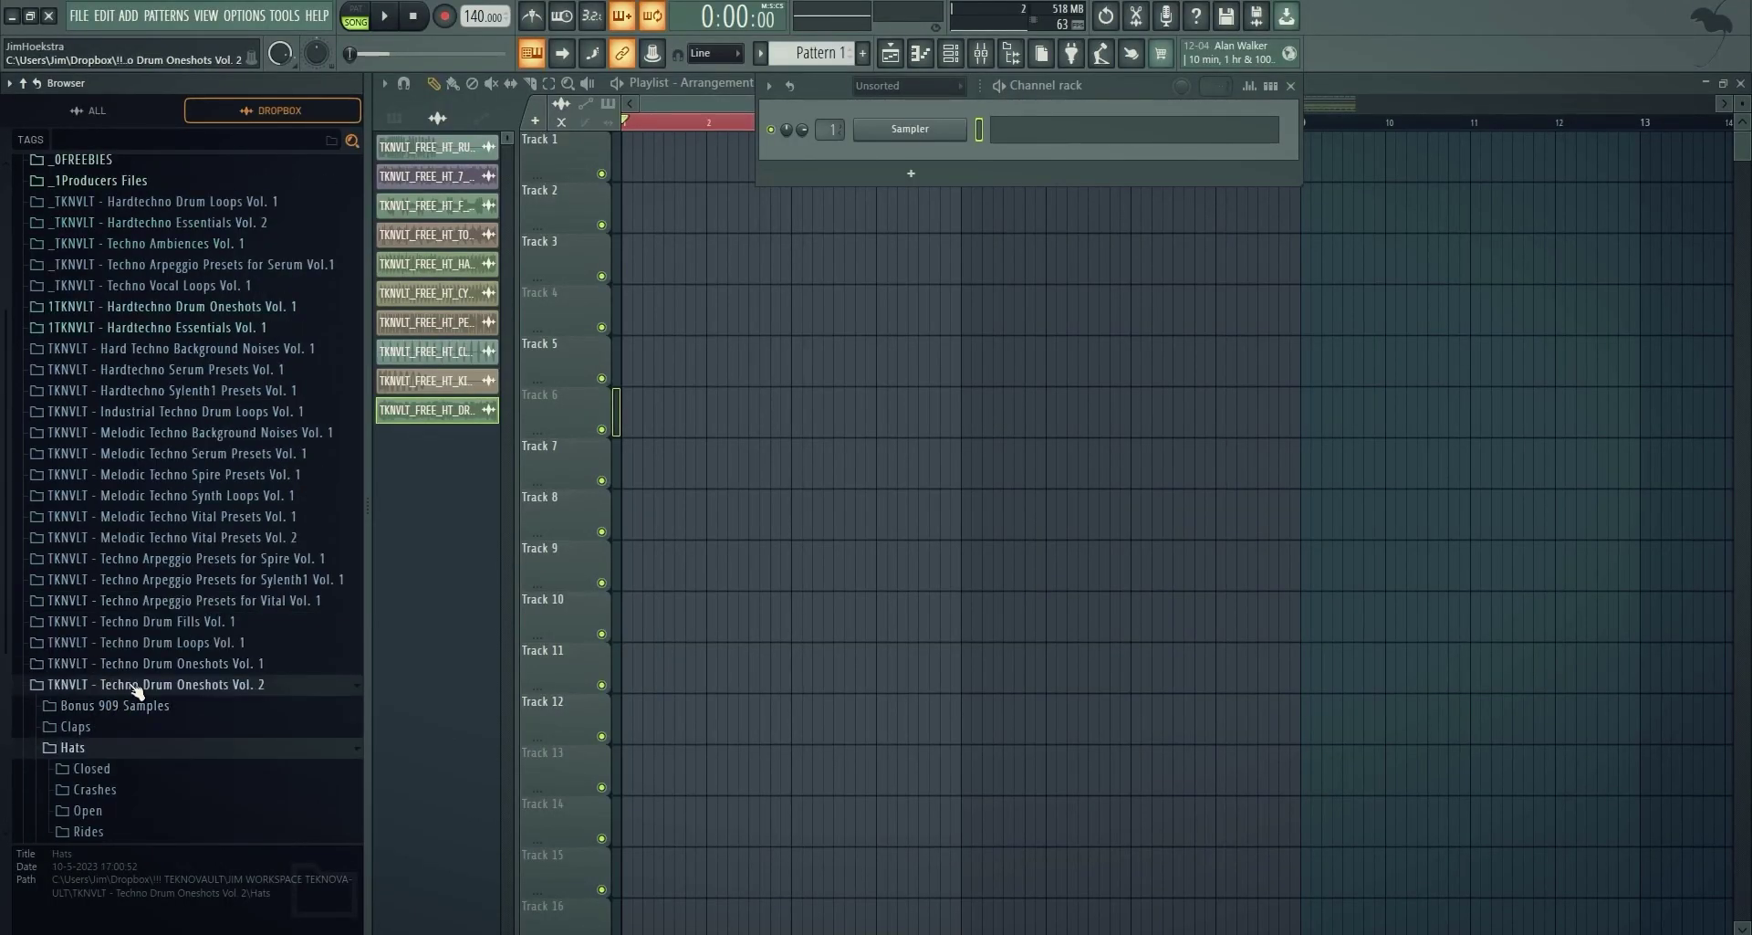
scroll(137, 691, down, 4)
click(106, 597)
click(193, 655)
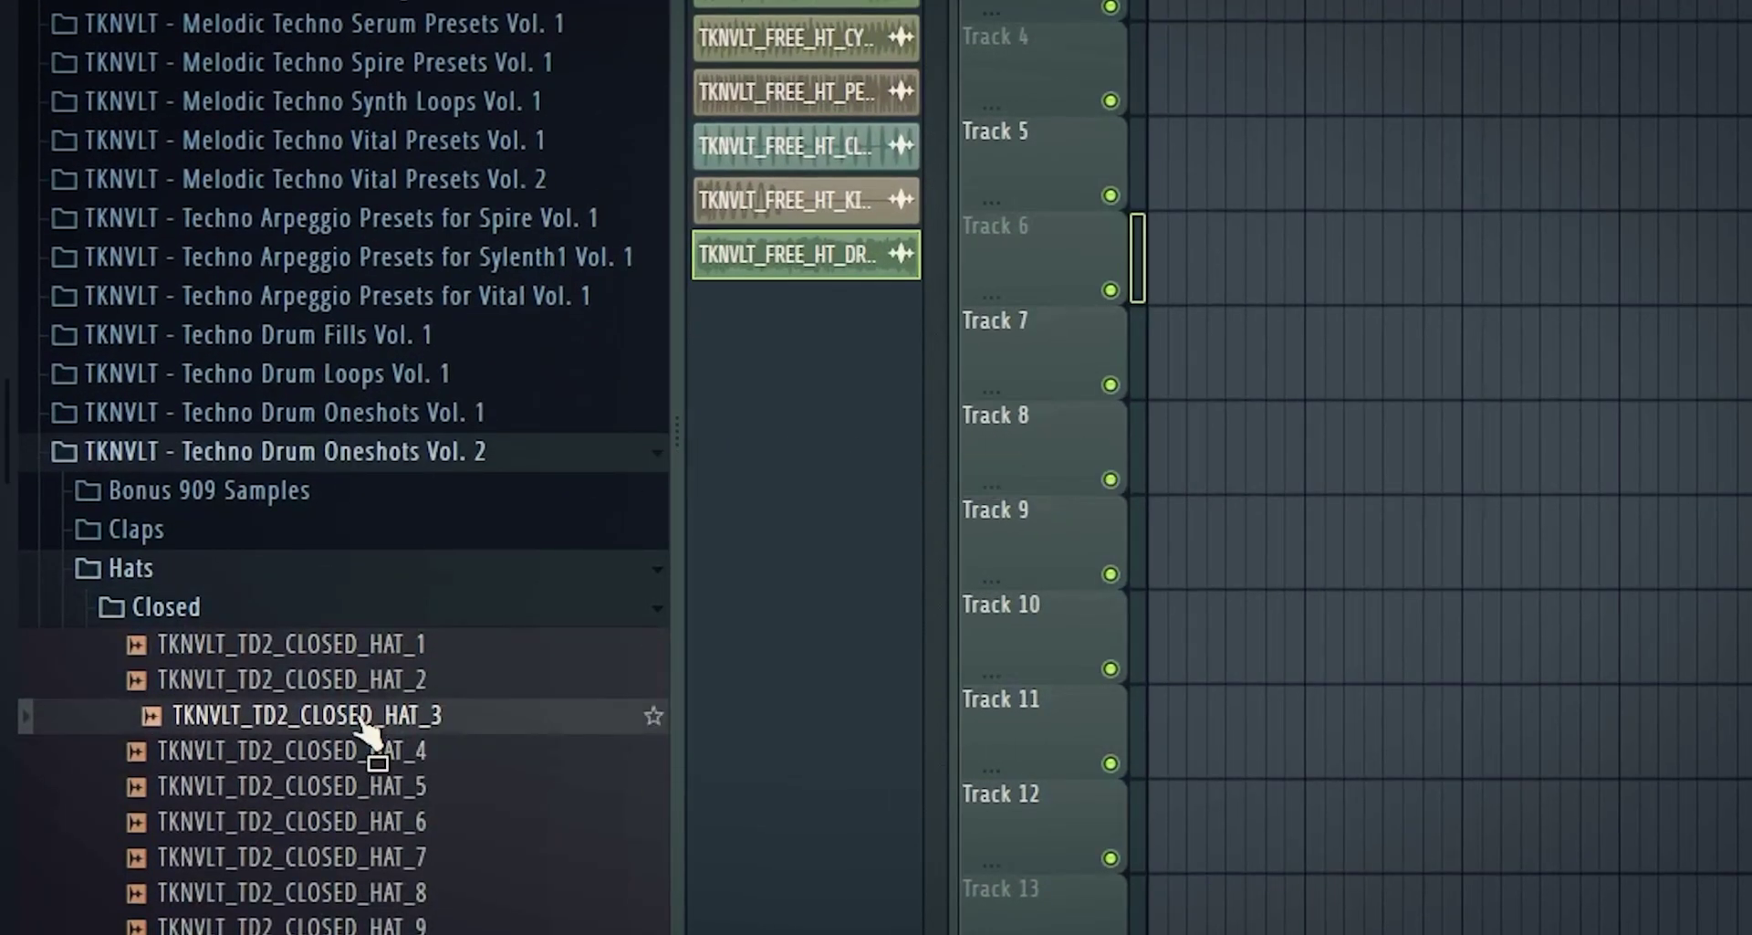
drag(370, 730, 922, 149)
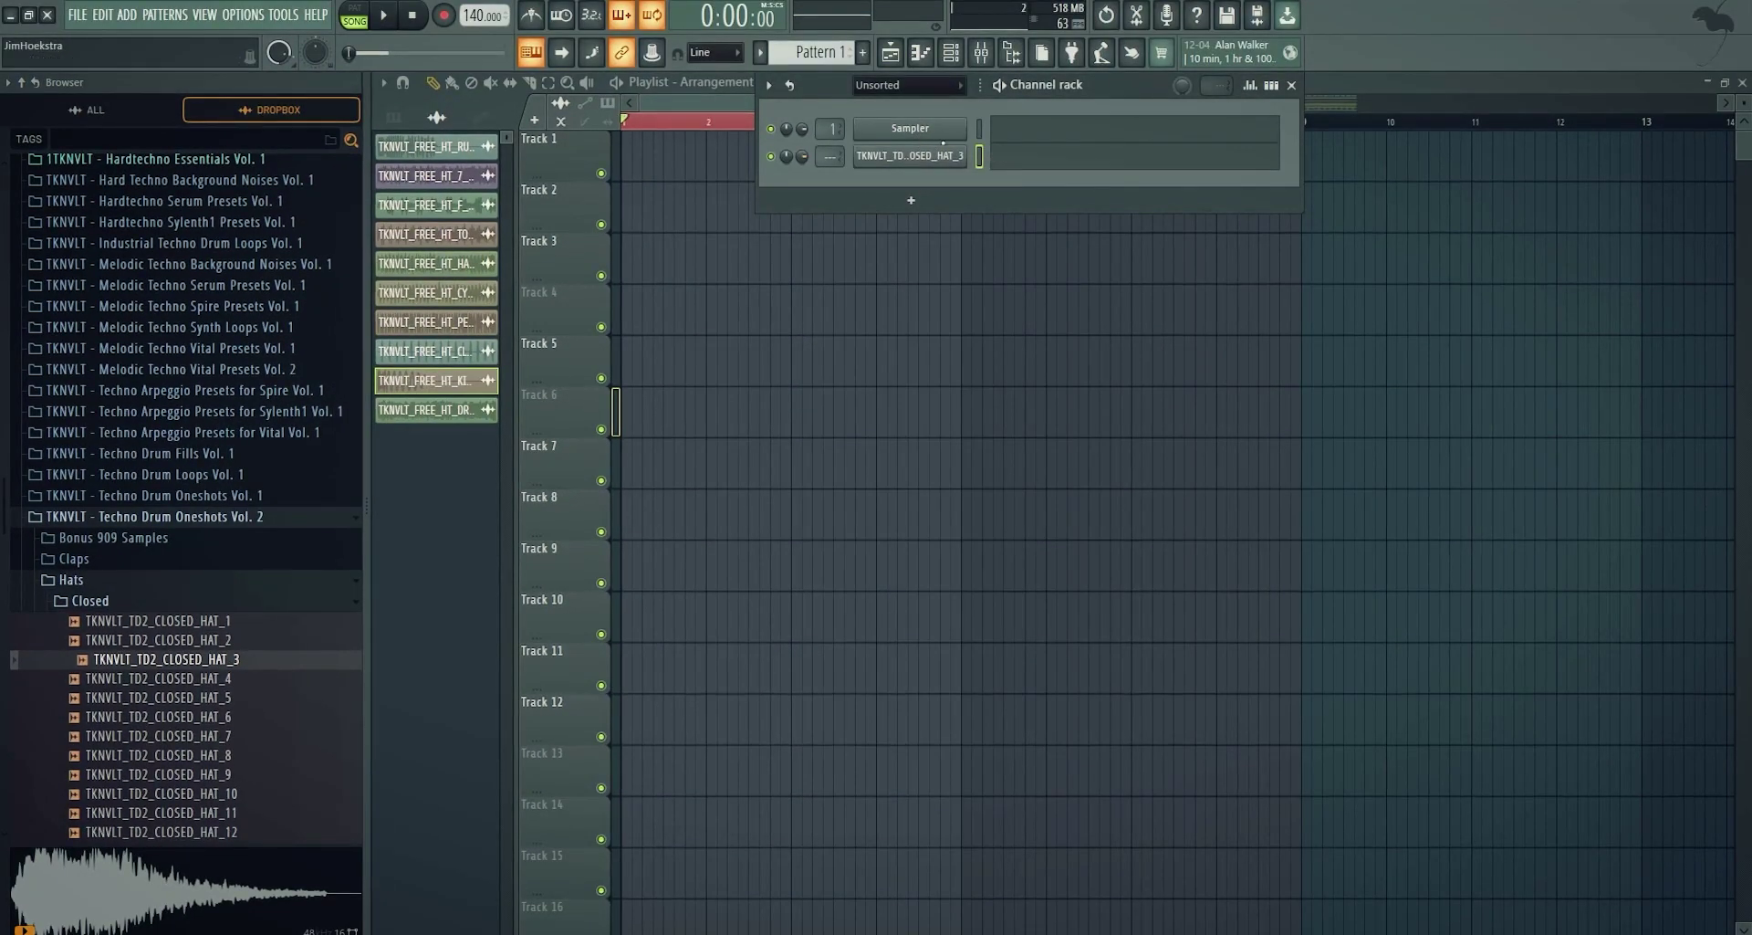
key(ctrl+z)
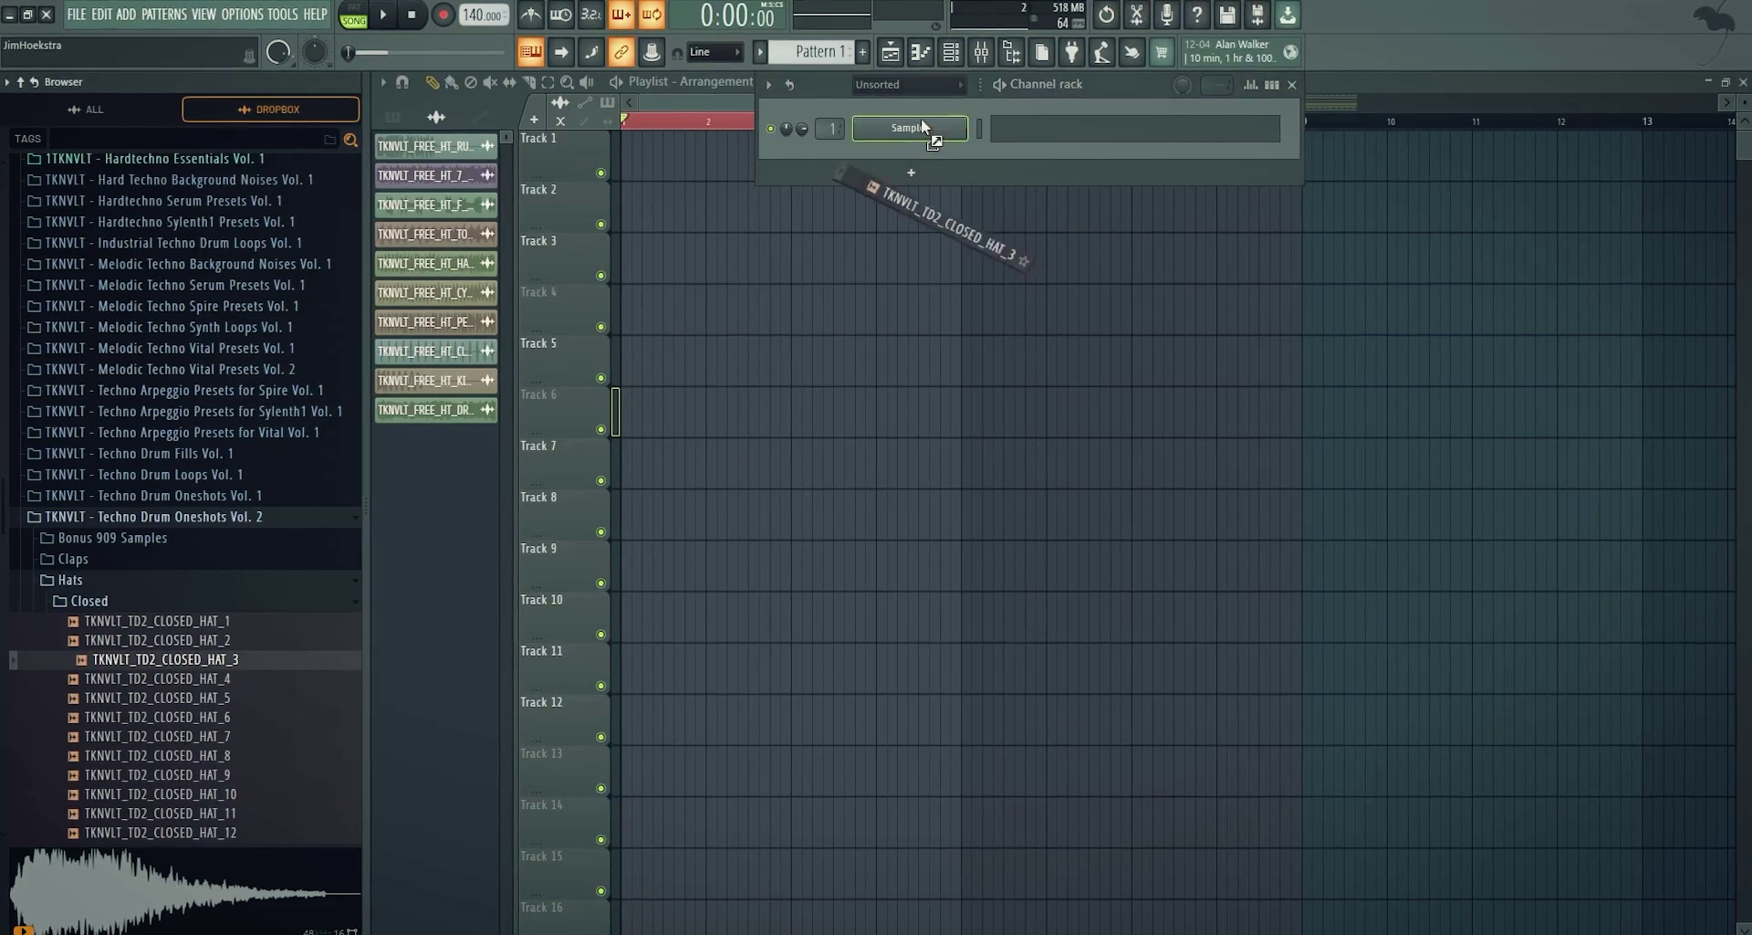
click(1272, 84)
drag(1340, 77, 1328, 129)
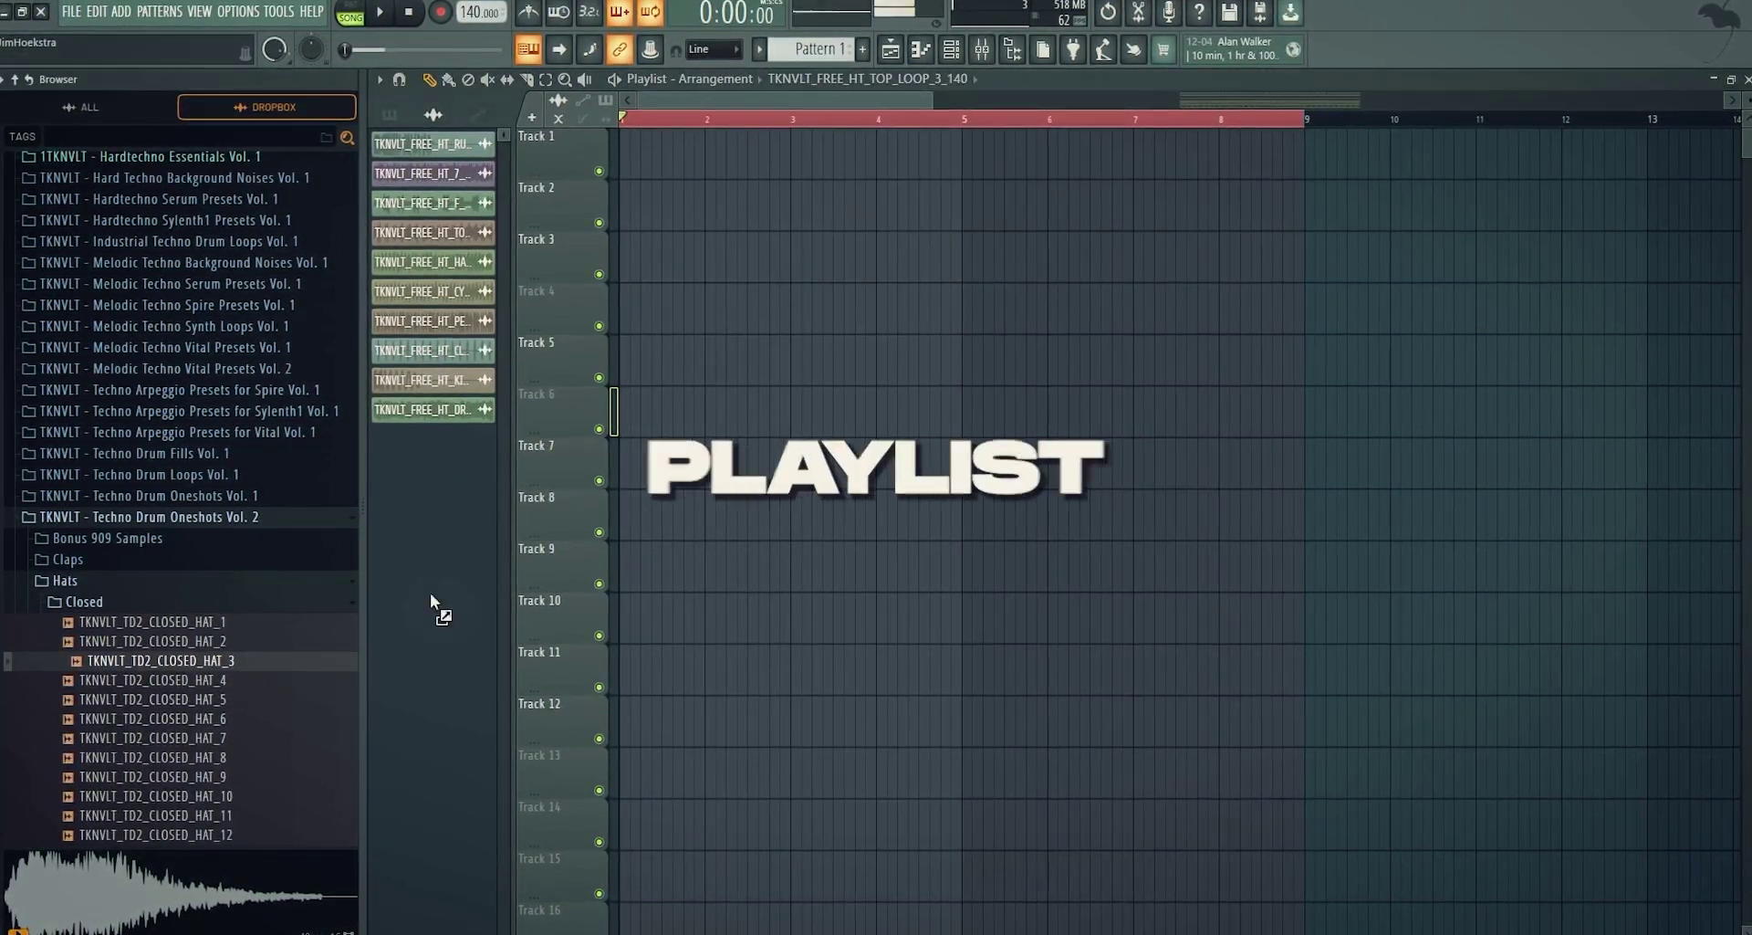
Fill the HAT_3 channel with a hit on every second step
scroll(530, 448, up, 5)
scroll(1179, 293, down, 1)
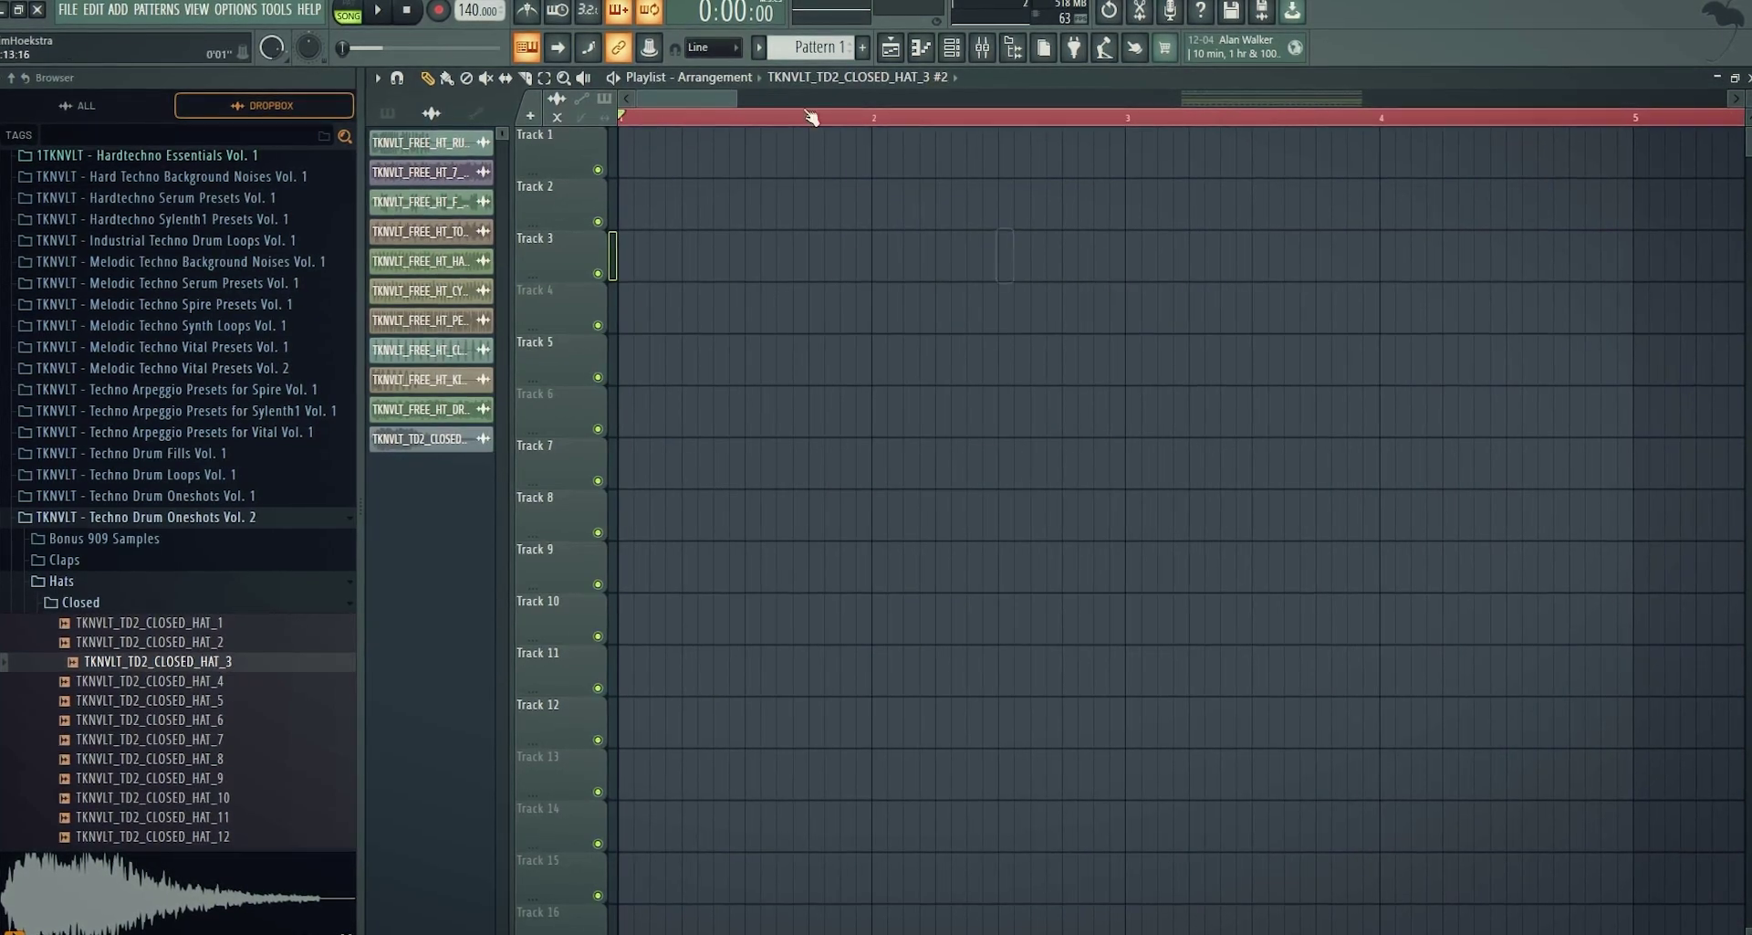
click(950, 46)
click(863, 193)
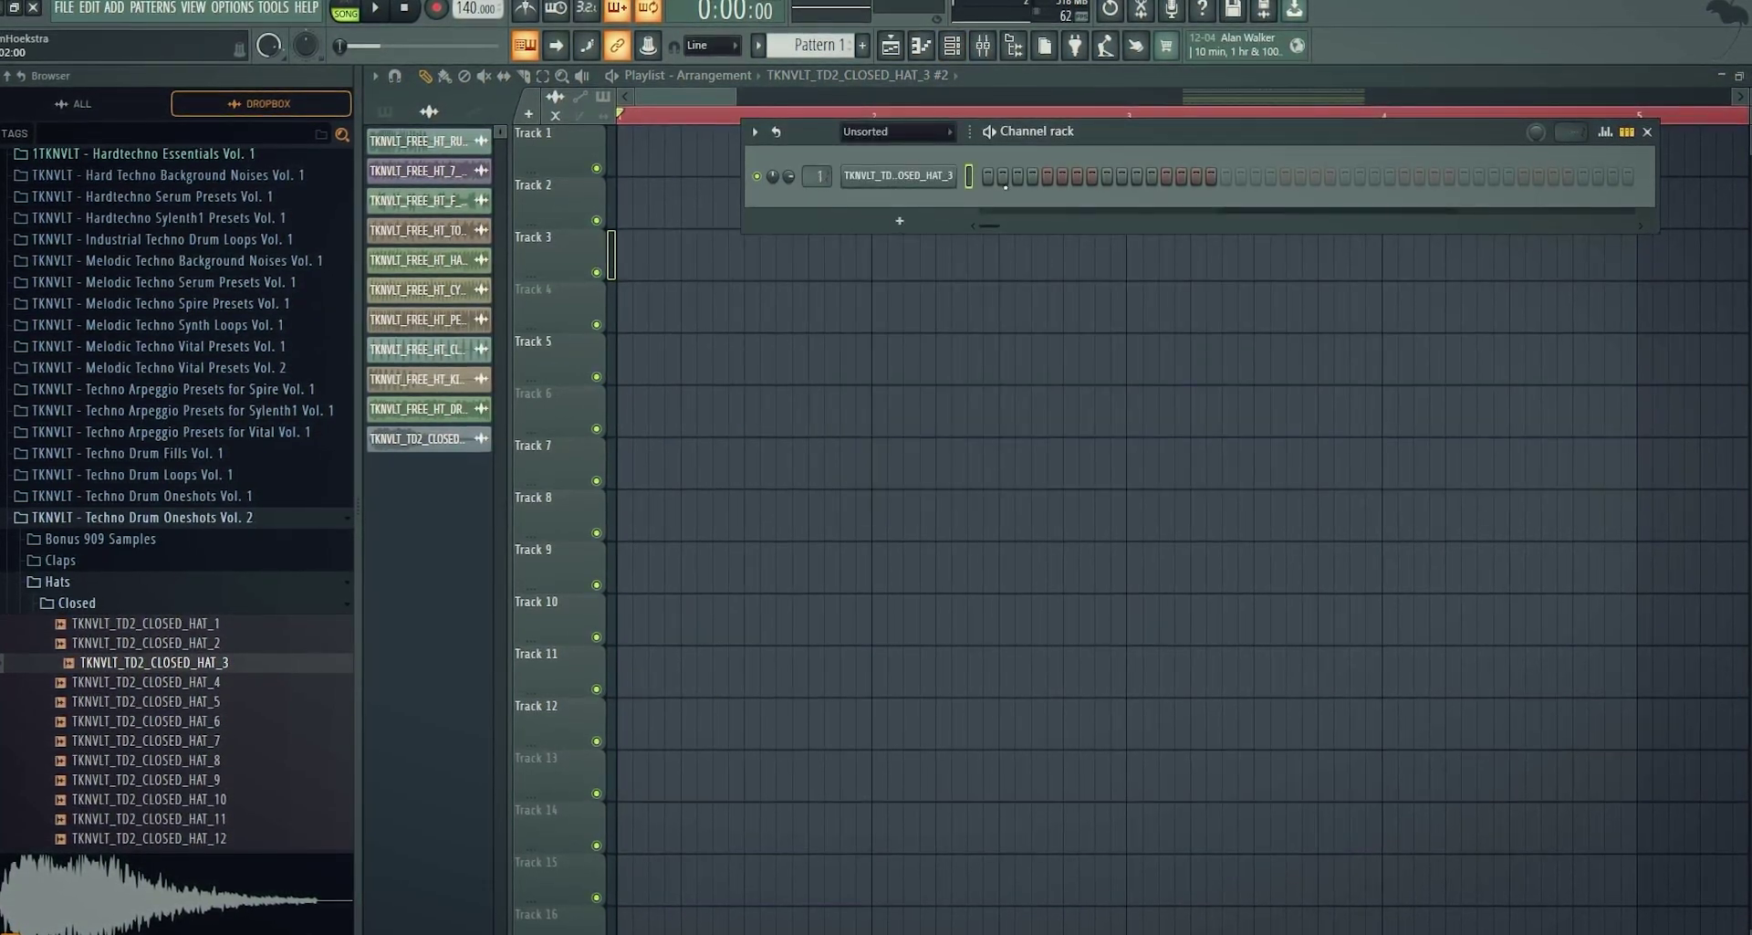
right_click(949, 173)
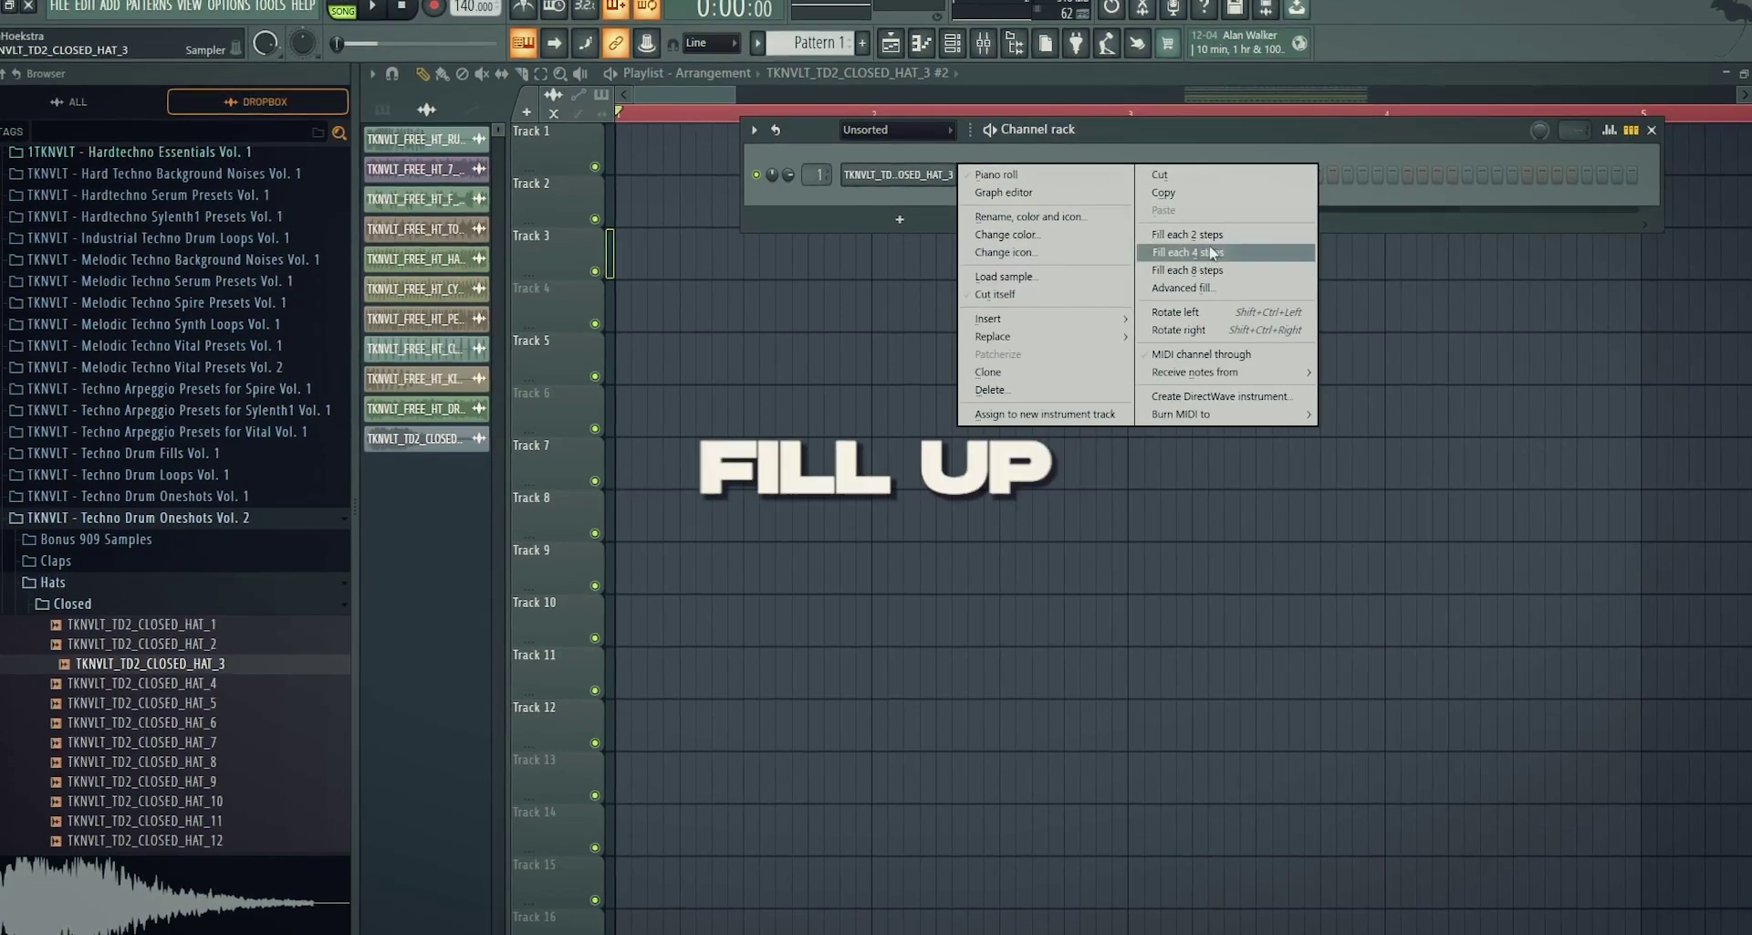
click(1186, 235)
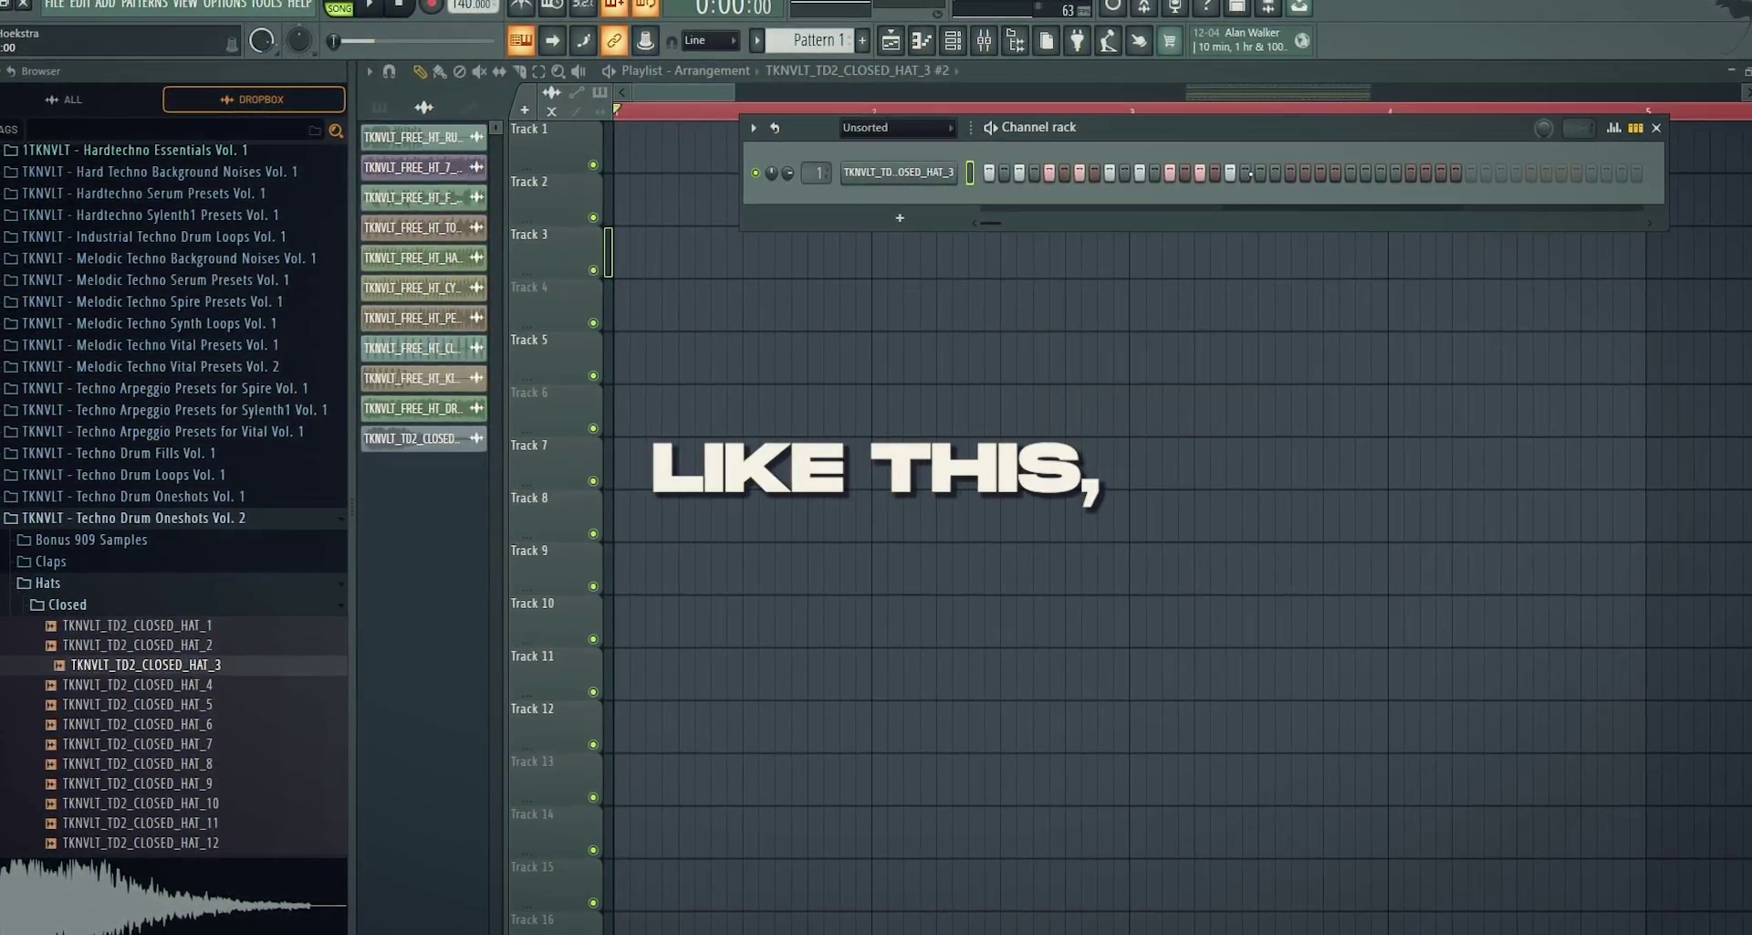
Lower every other hat velocity in the piano roll and duplicate the notes into bar 2
right_click(949, 173)
click(967, 175)
scroll(466, 729, up, 3)
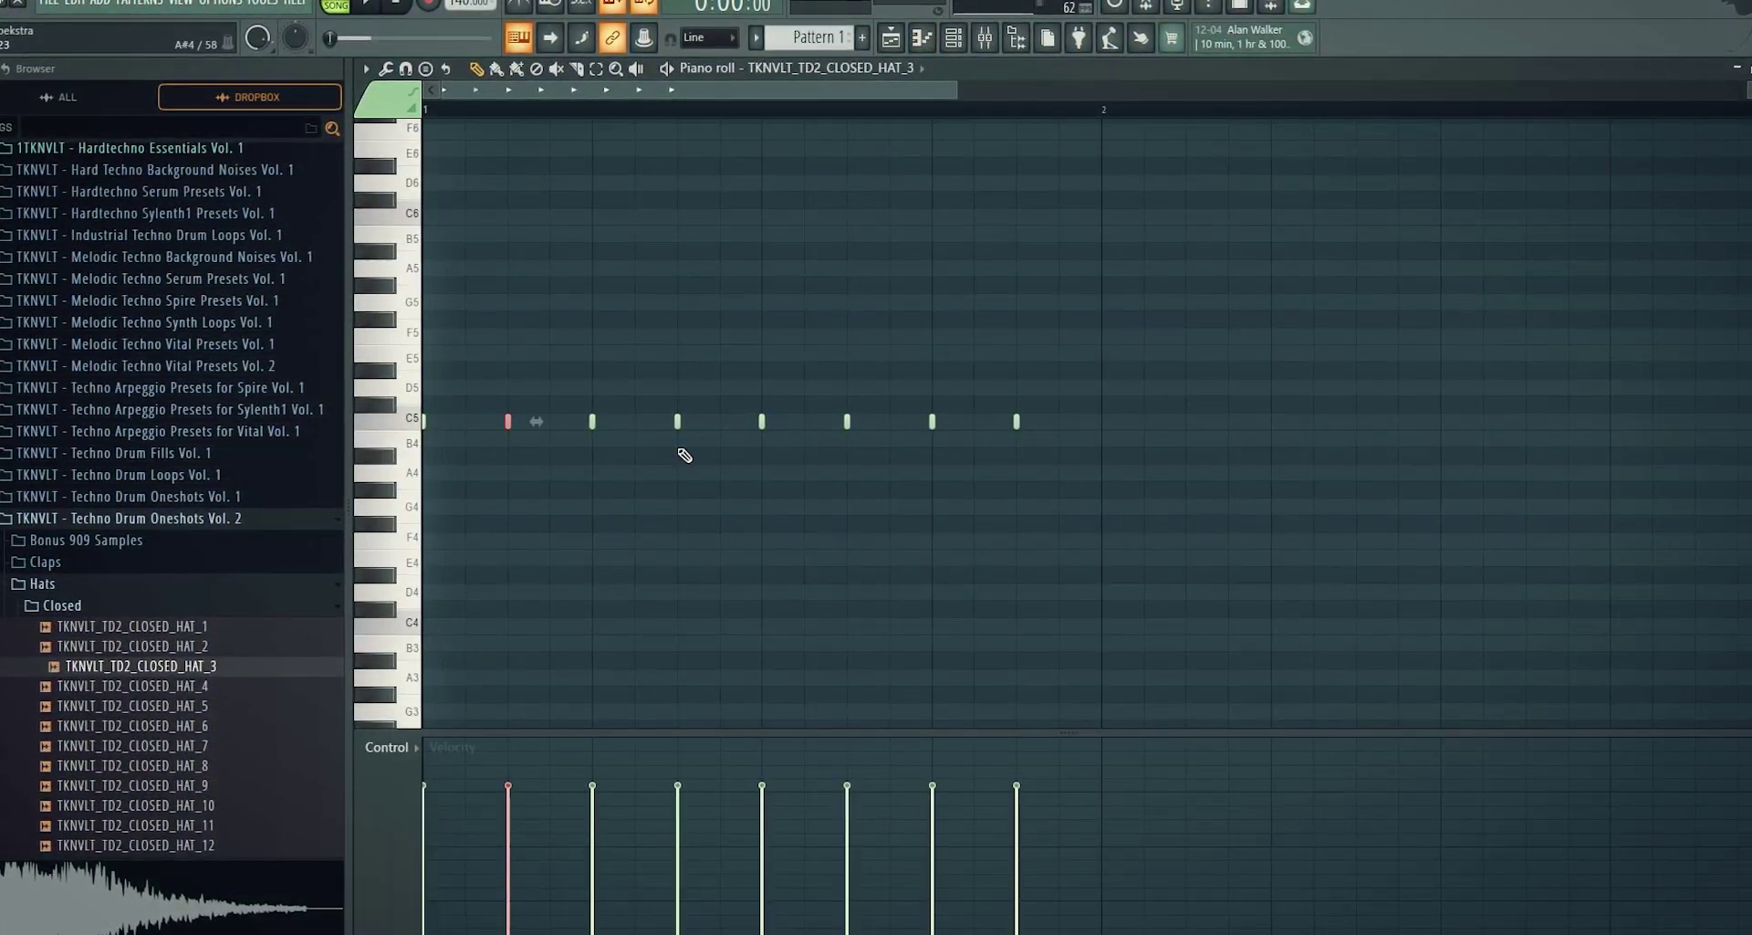
ctrl+shift+click(847, 421)
ctrl+shift+click(931, 421)
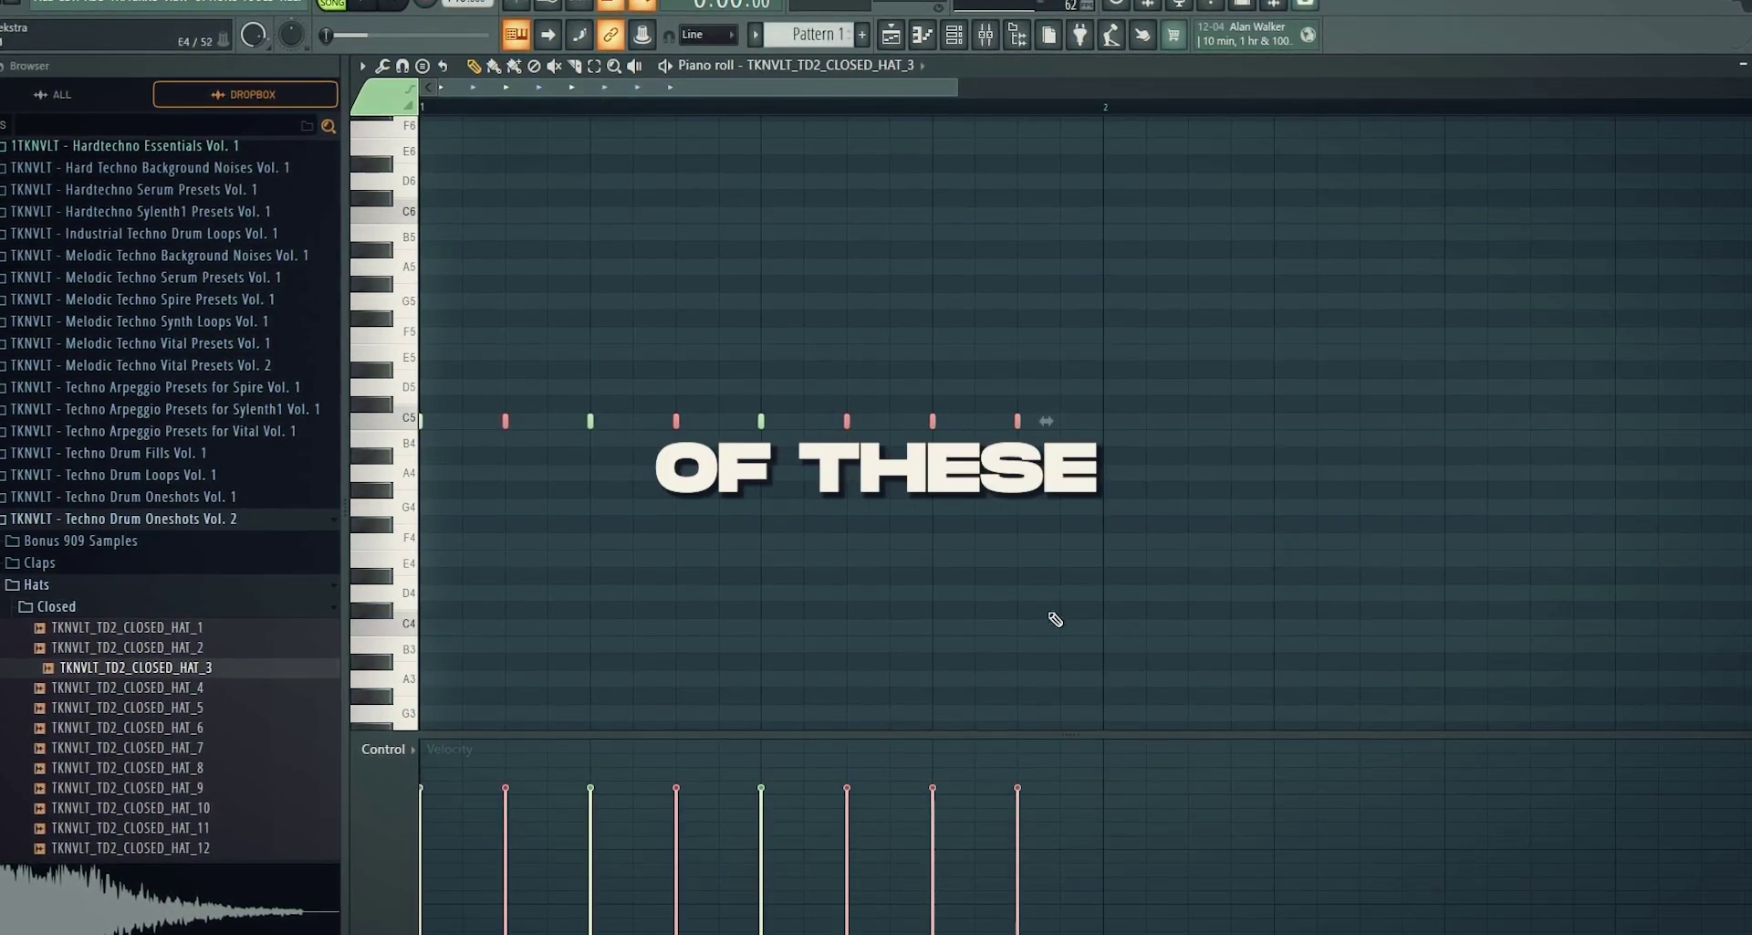
click(1018, 421)
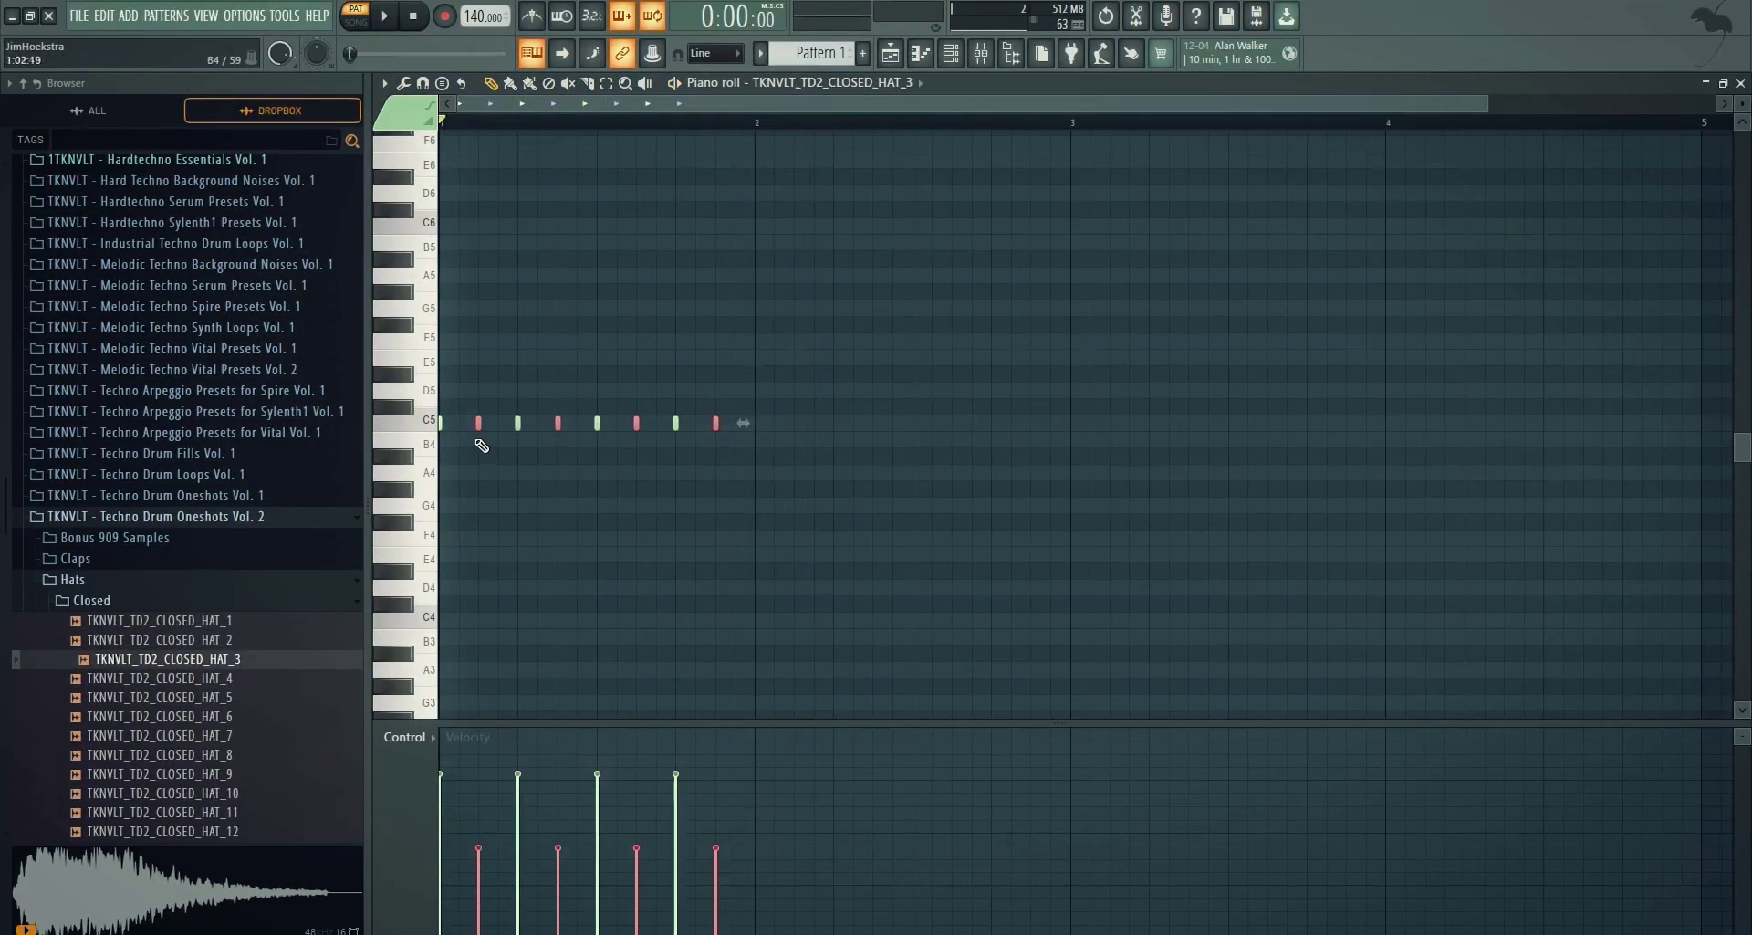
key(ctrl+b)
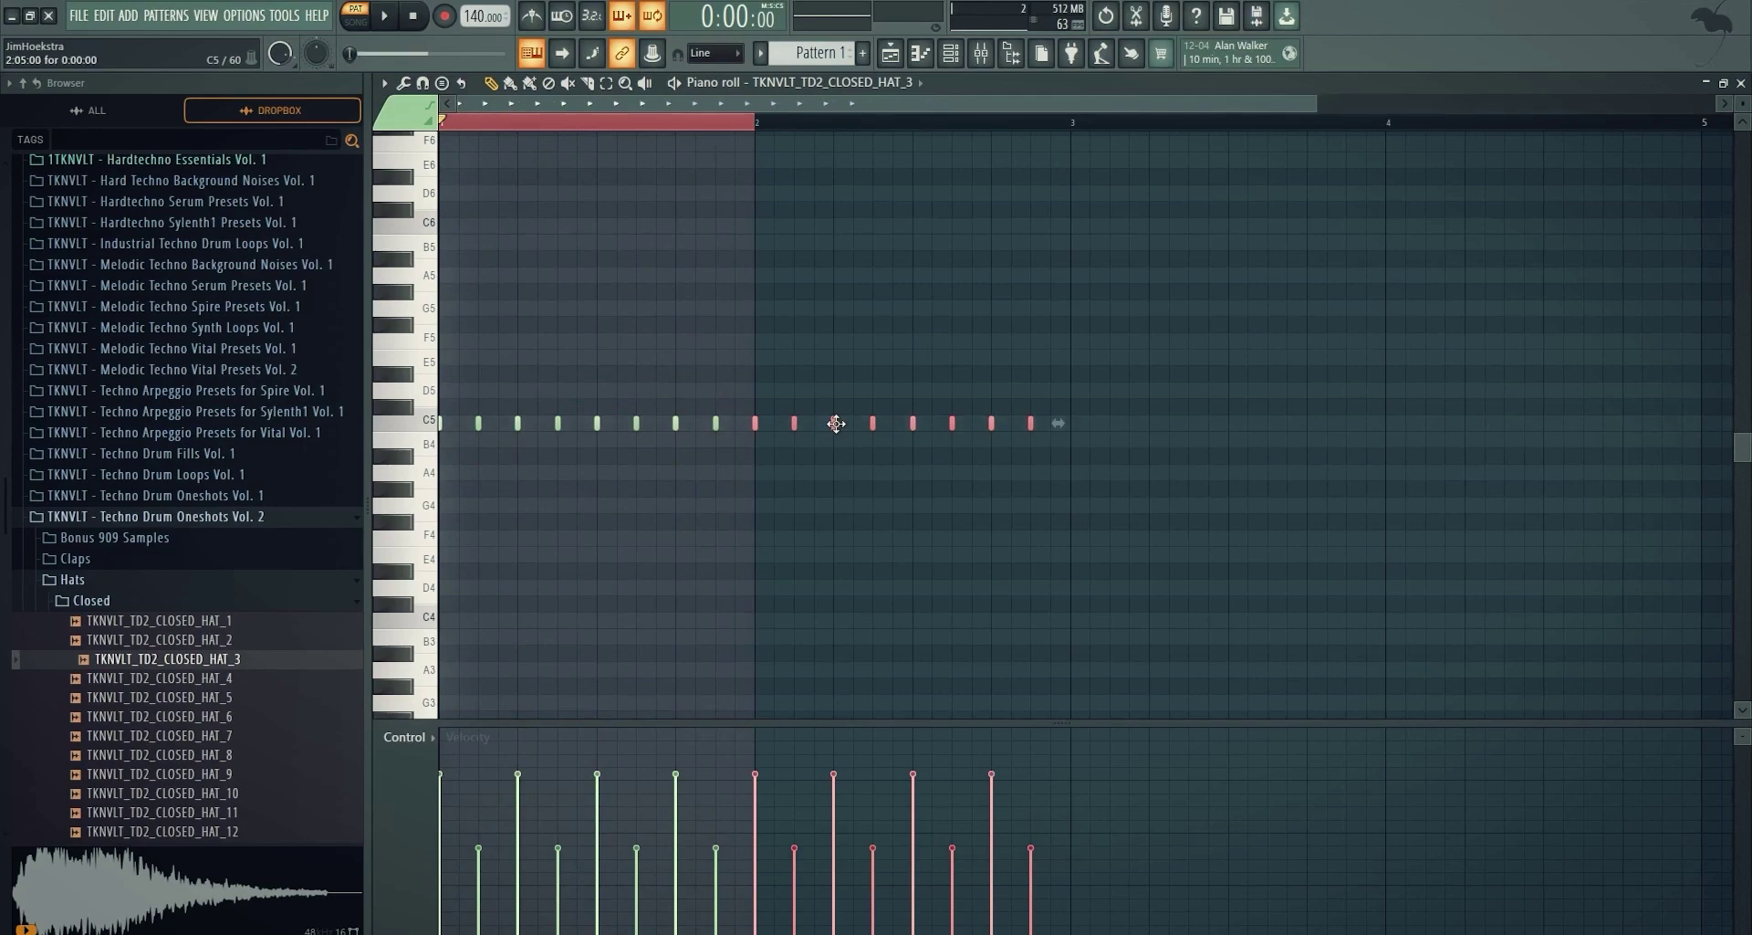
click(950, 53)
Clone the HAT_3 channel, load CLOSED_HAT_6 into the clone and fill its steps
right_click(949, 180)
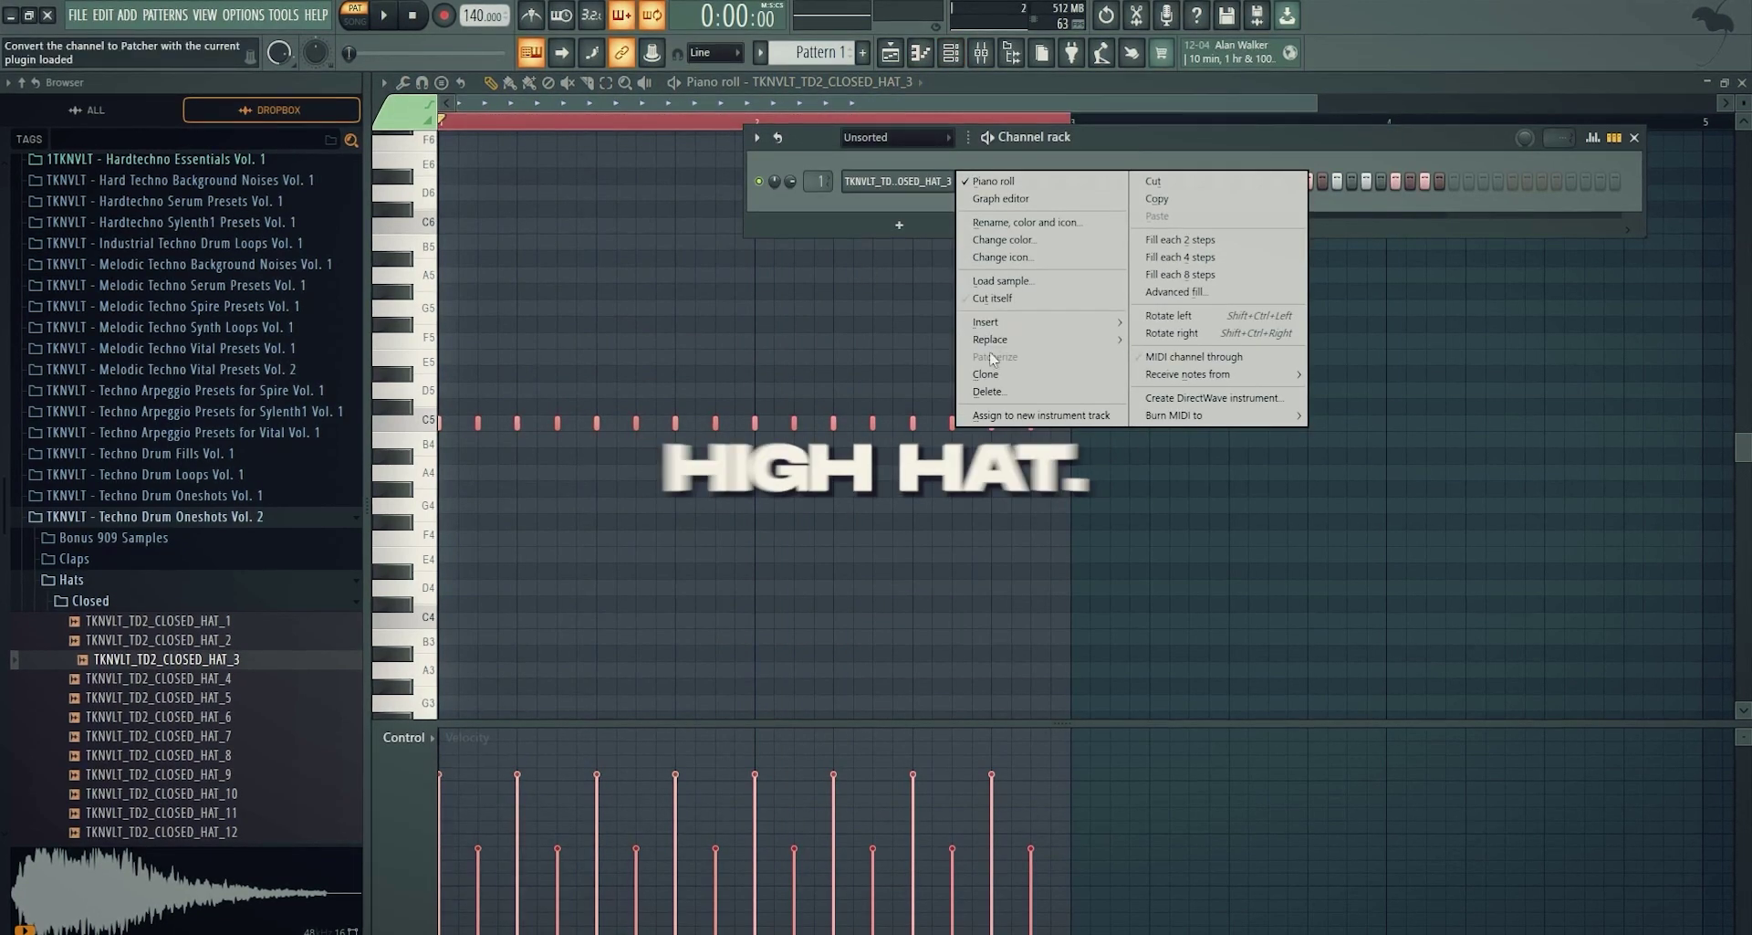
click(985, 374)
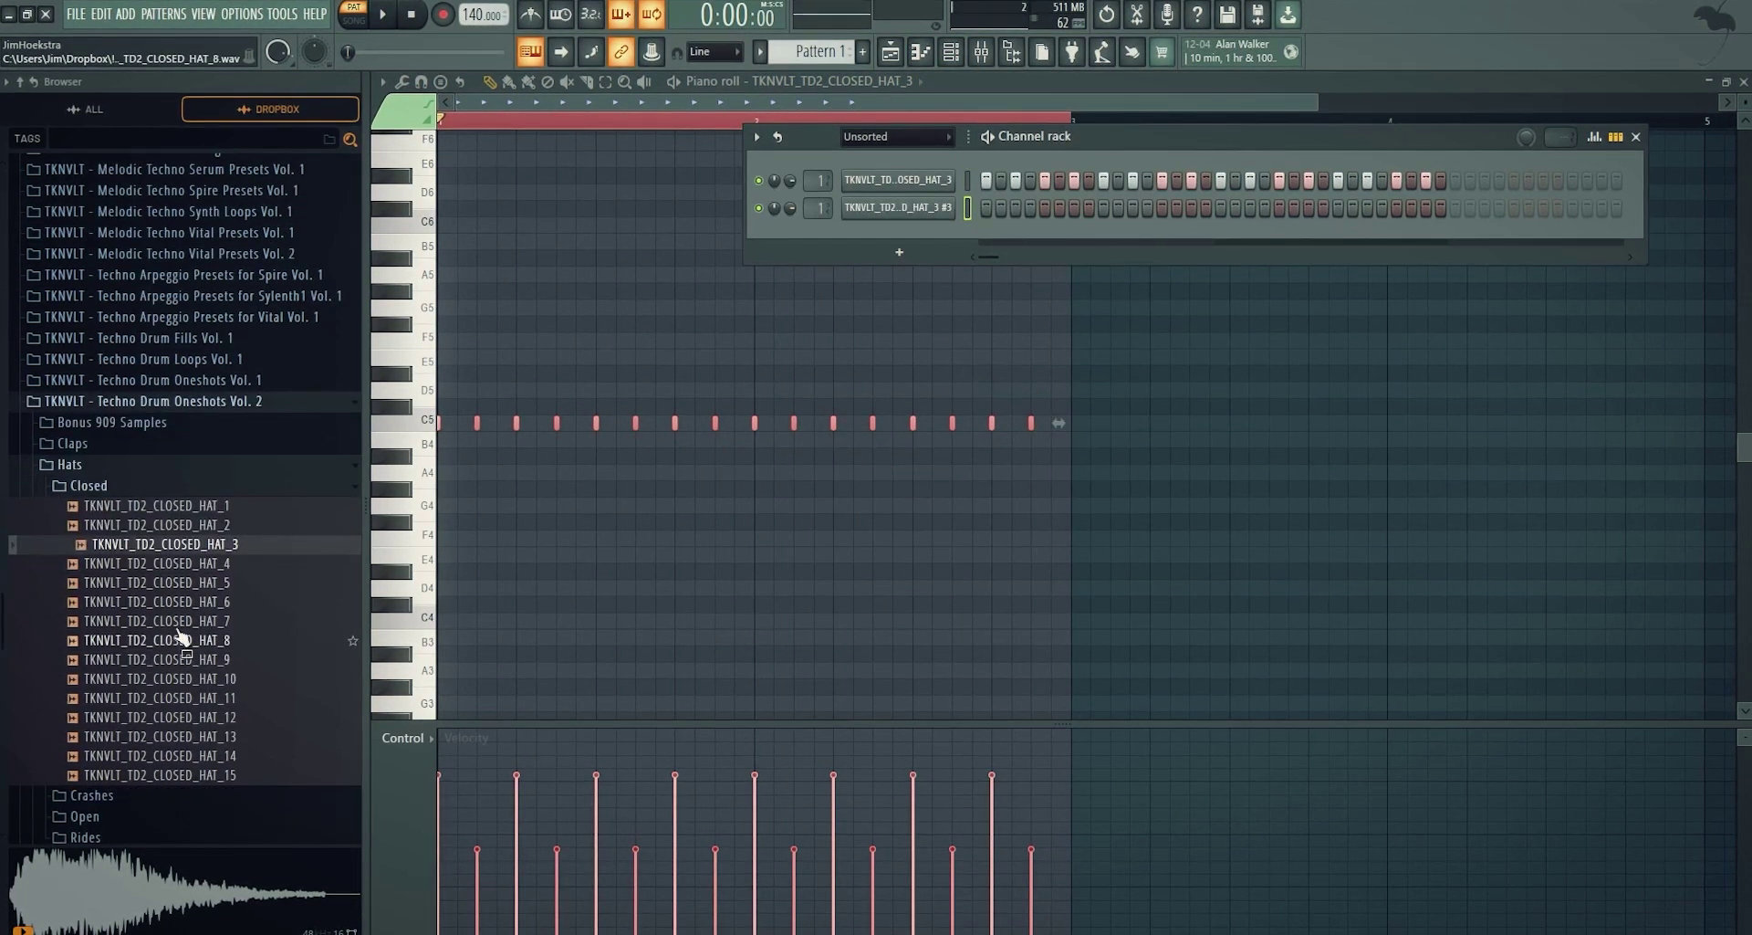
drag(942, 226, 923, 219)
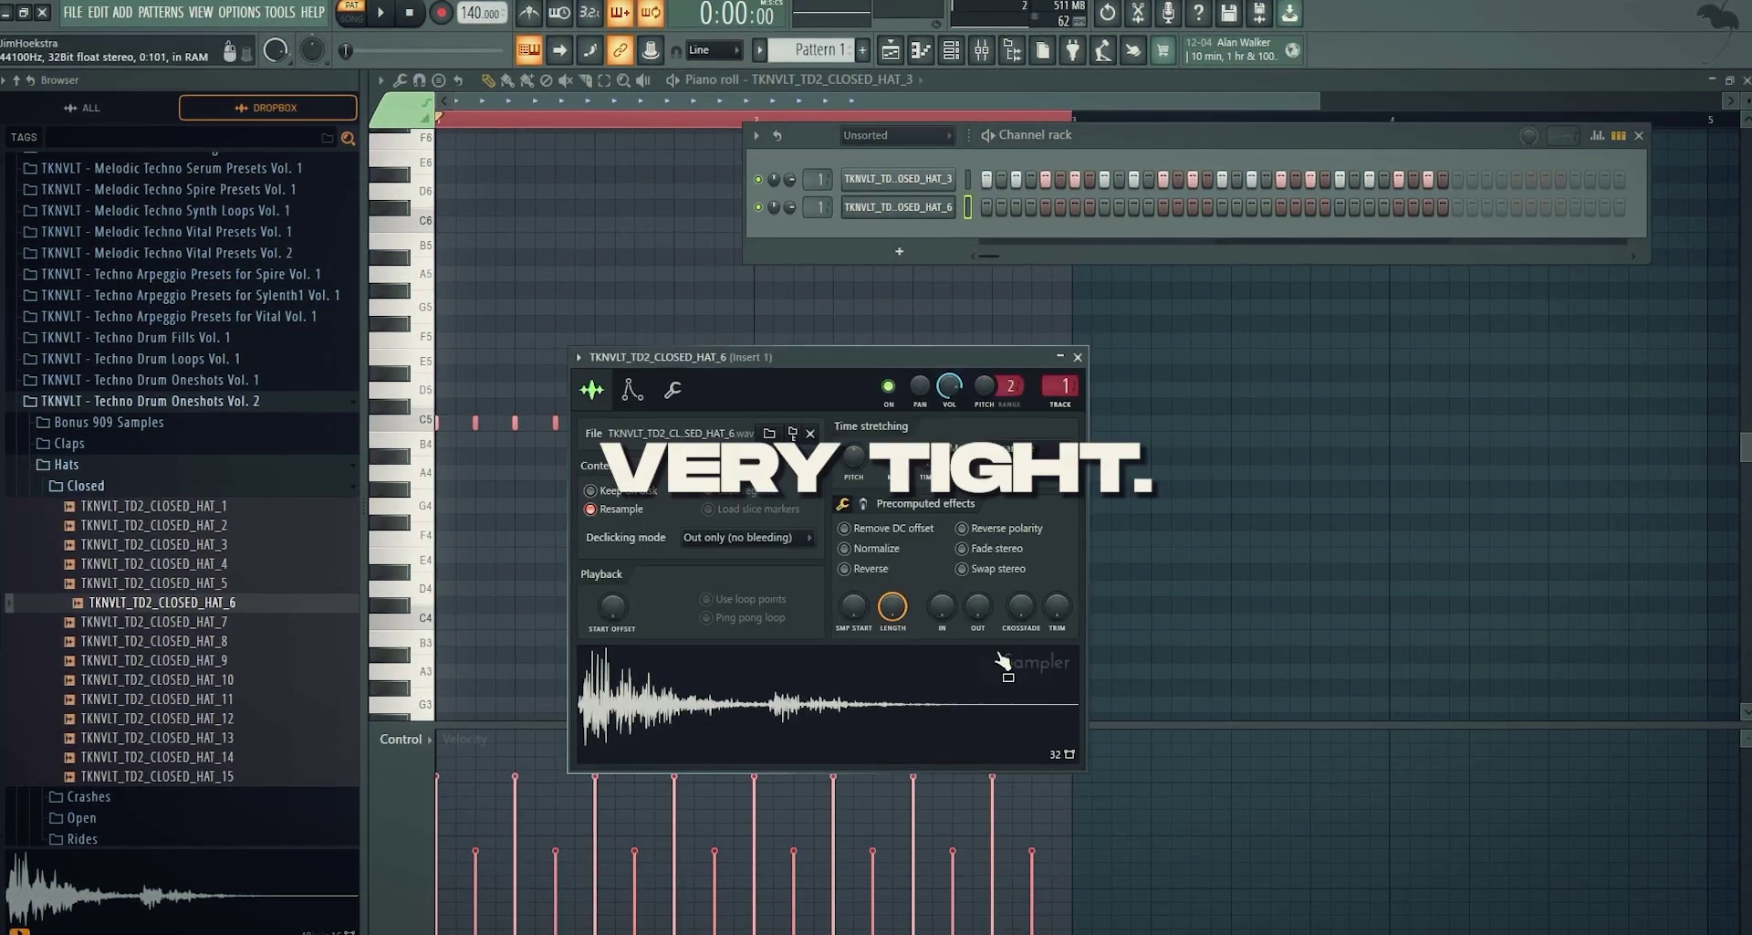
right_click(926, 210)
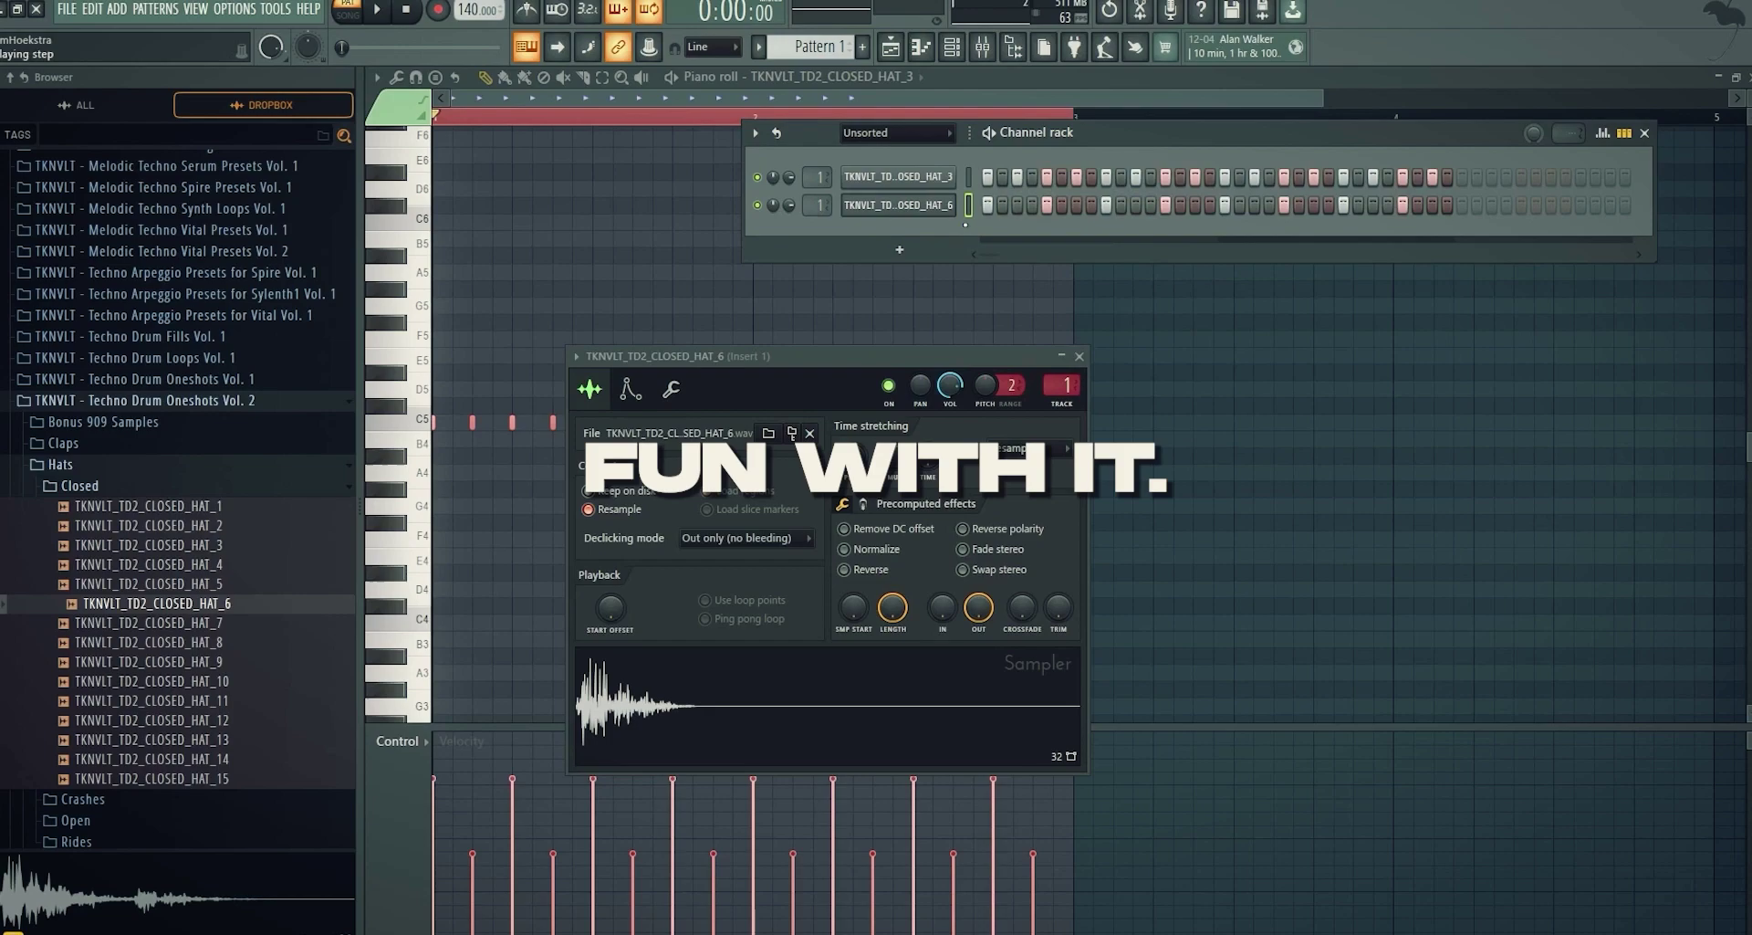
click(1207, 283)
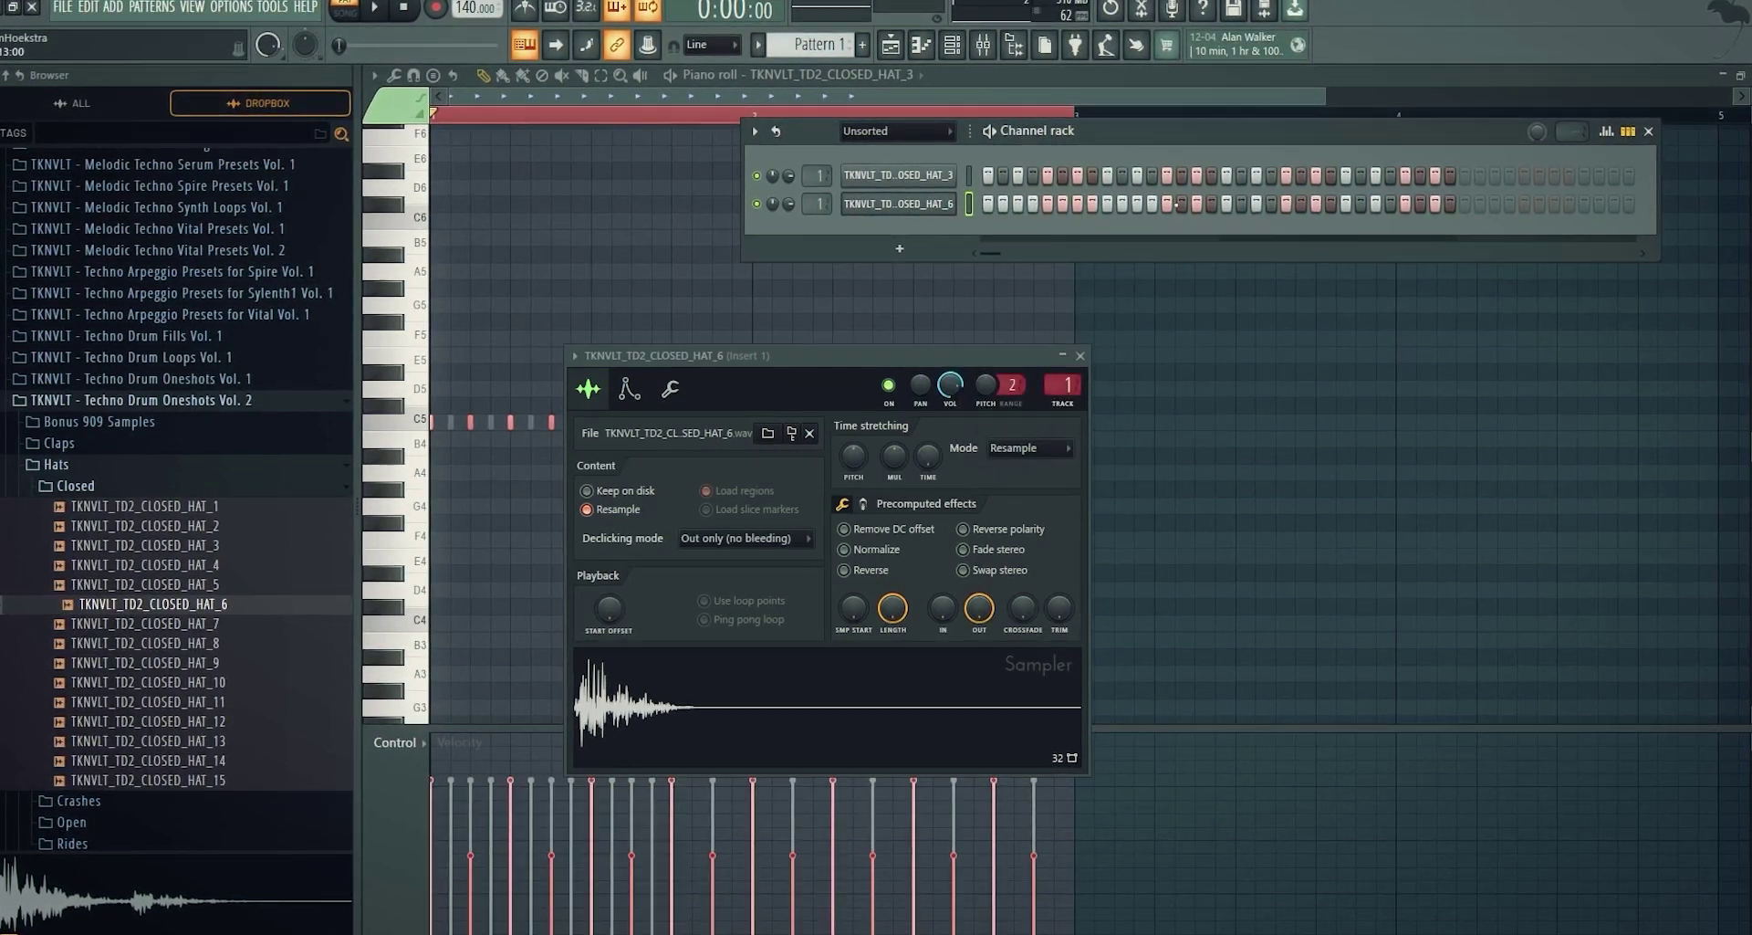
Trim the HAT_6 notes after step 16 and lower the late notes' velocities
right_click(949, 203)
click(1004, 221)
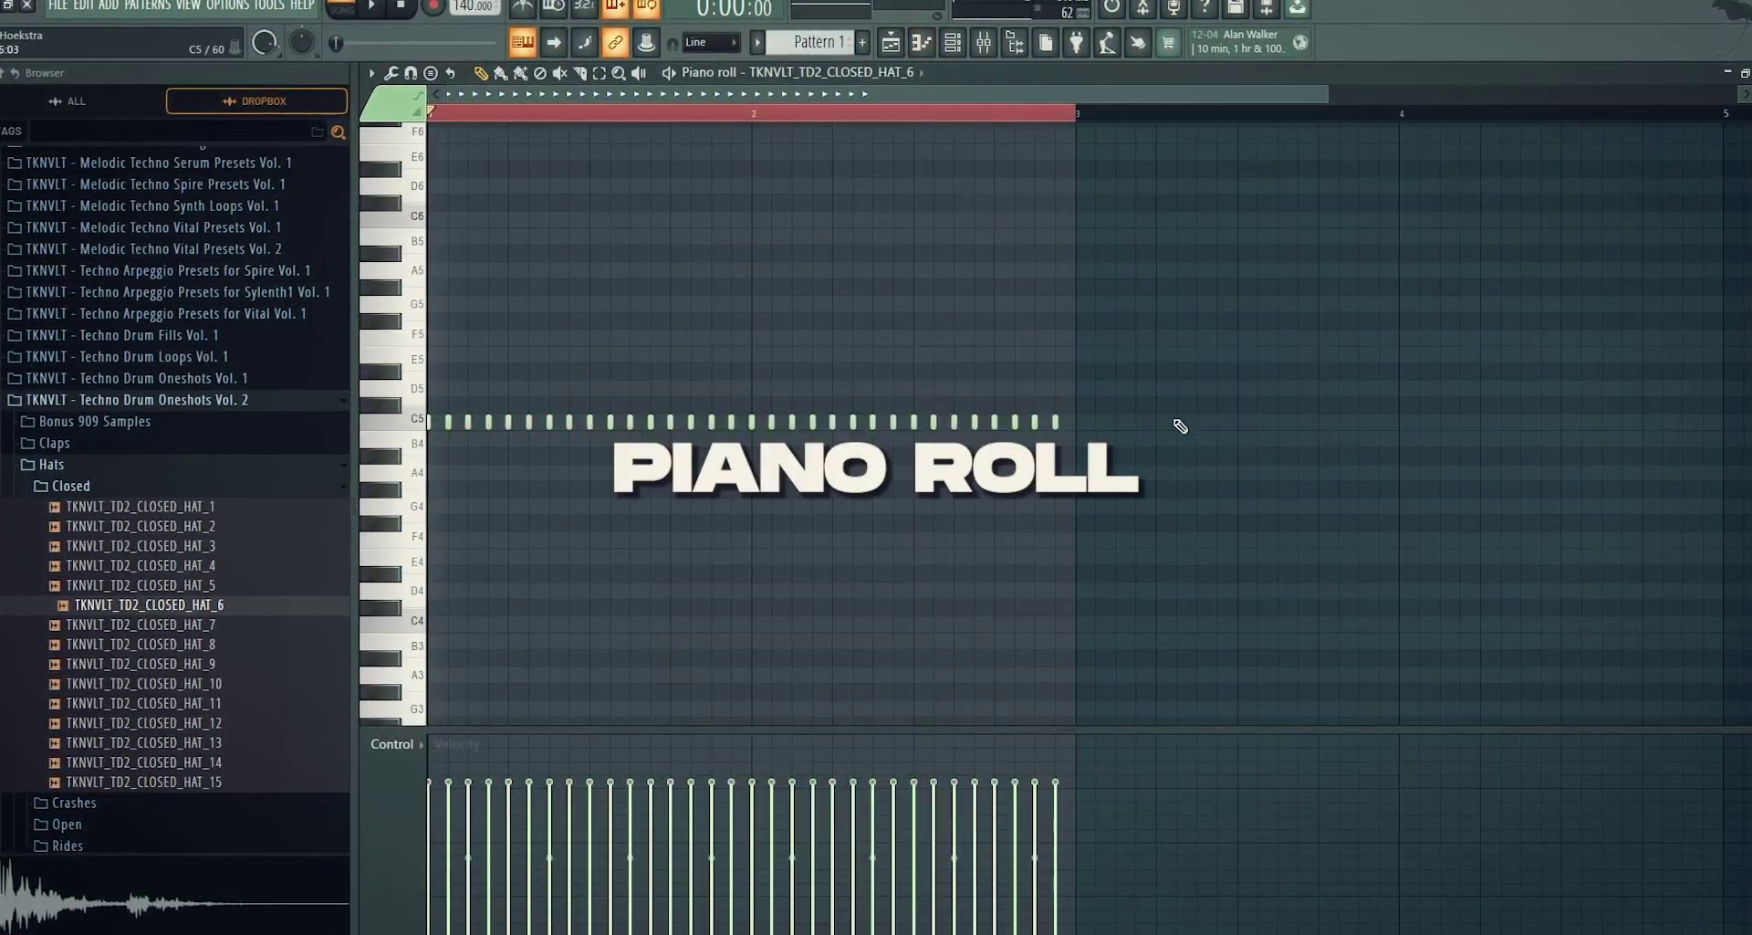
drag(1059, 423, 731, 423)
click(732, 422)
ctrl+scroll(757, 430, up, 4)
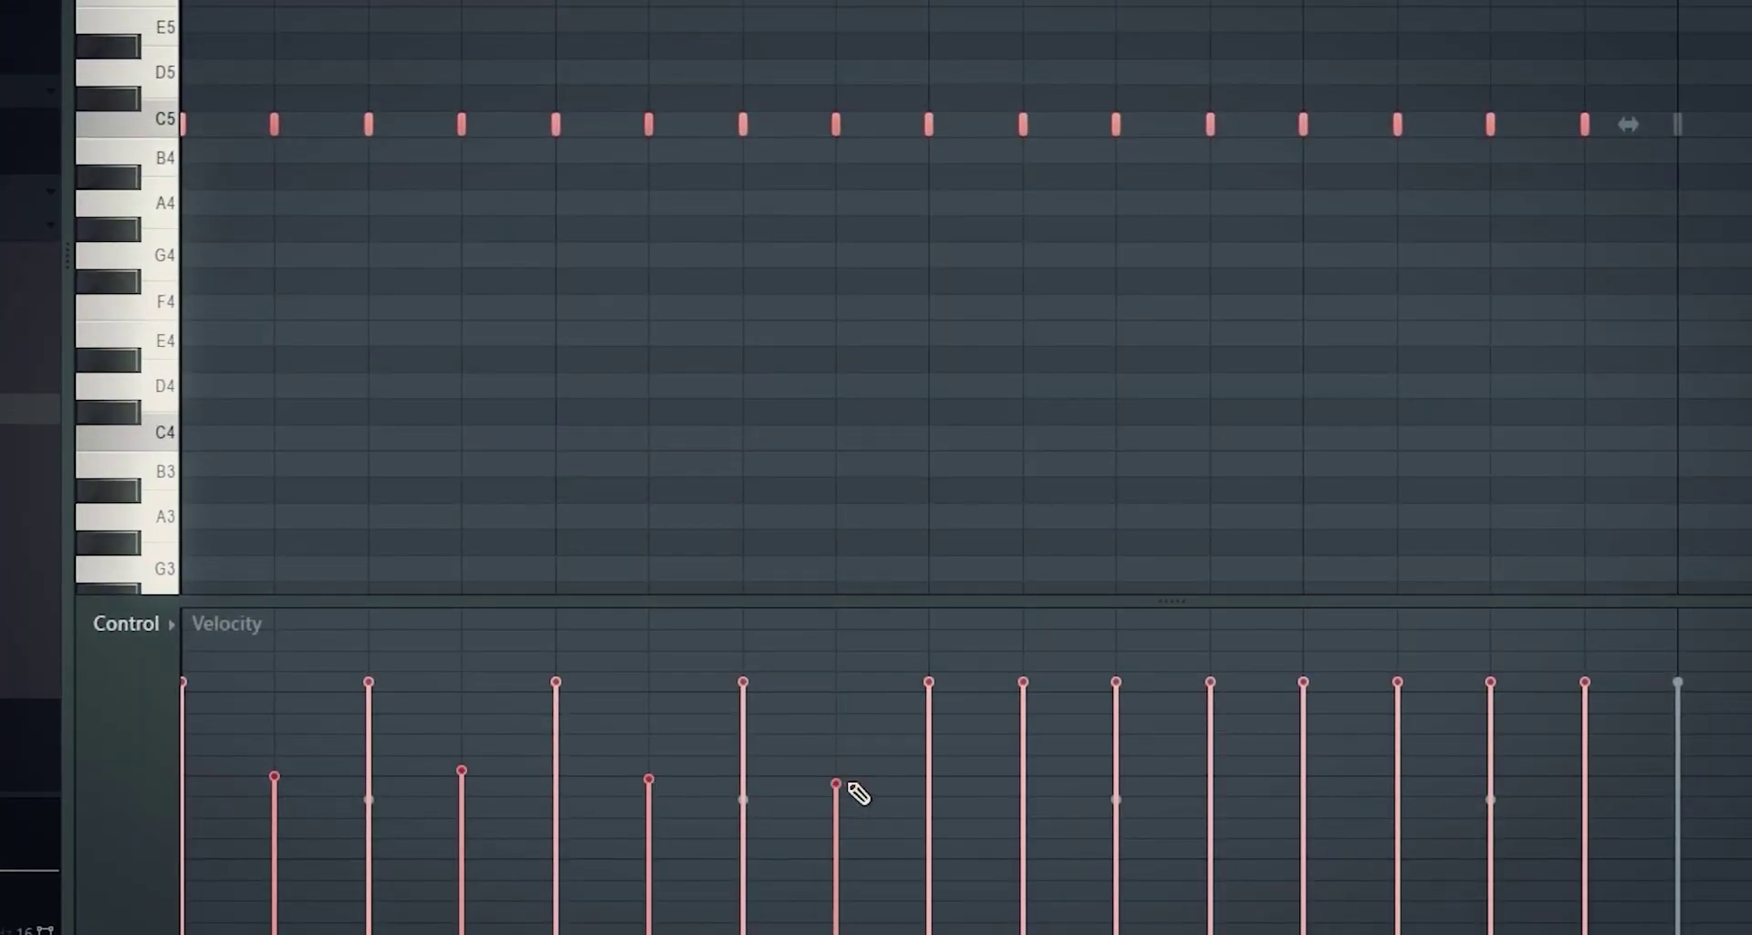
click(1398, 776)
click(1586, 771)
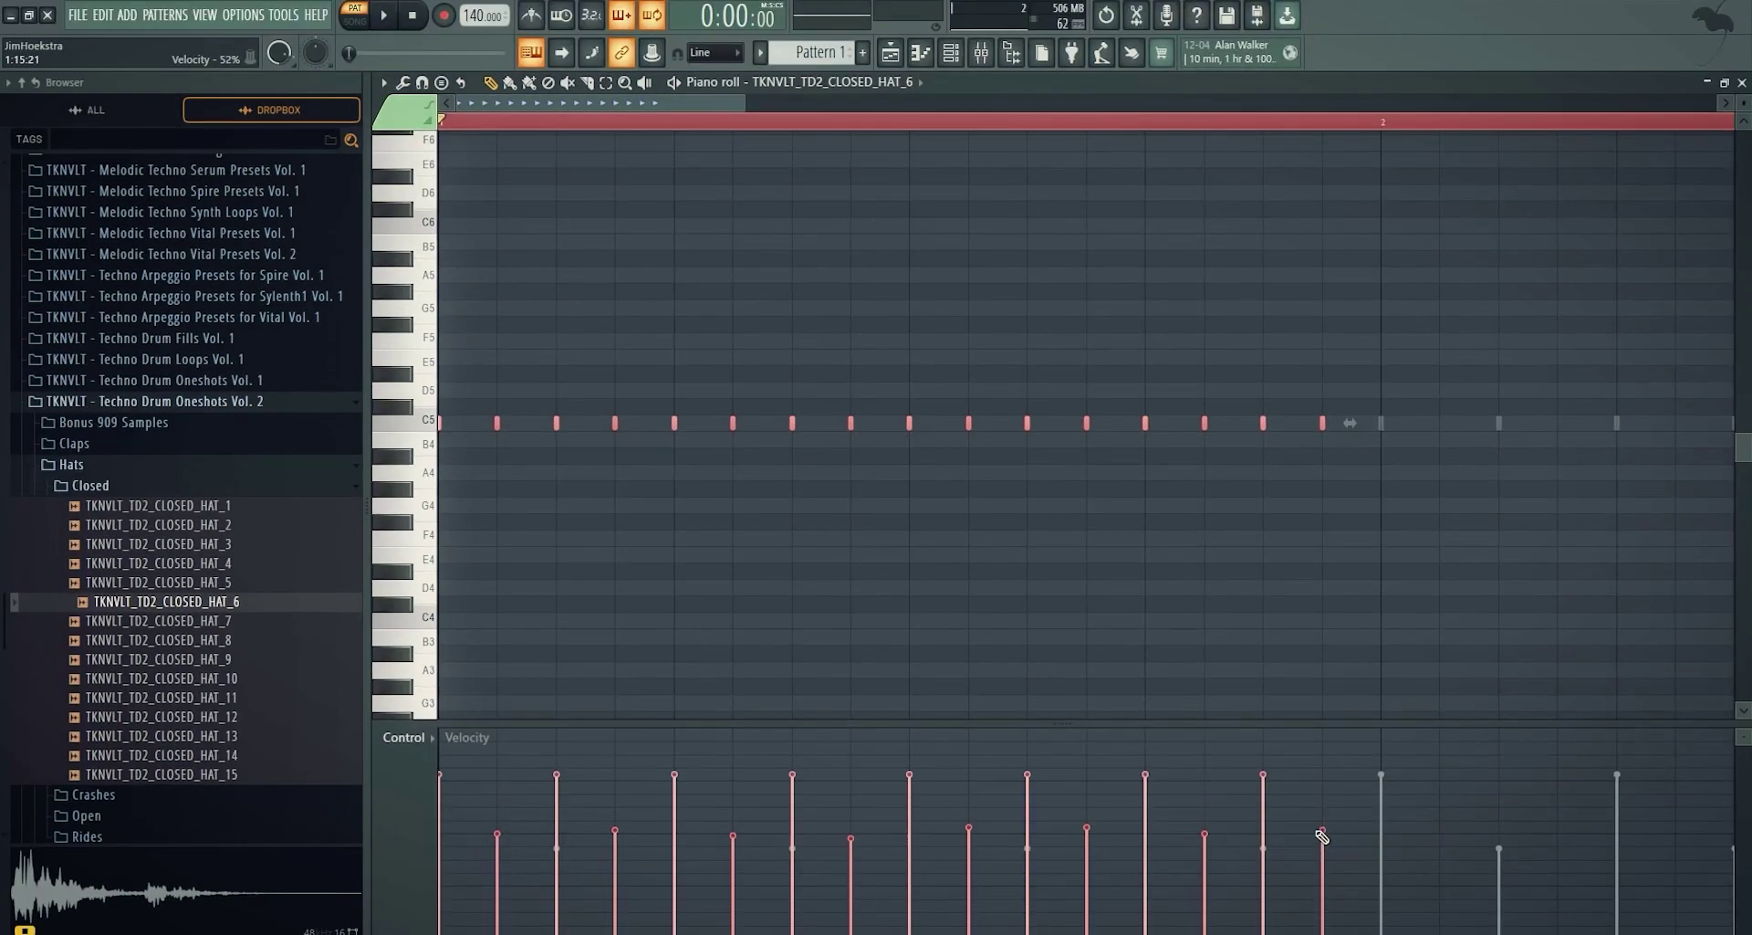
key(space)
ctrl+scroll(766, 359, down, 2)
key(space)
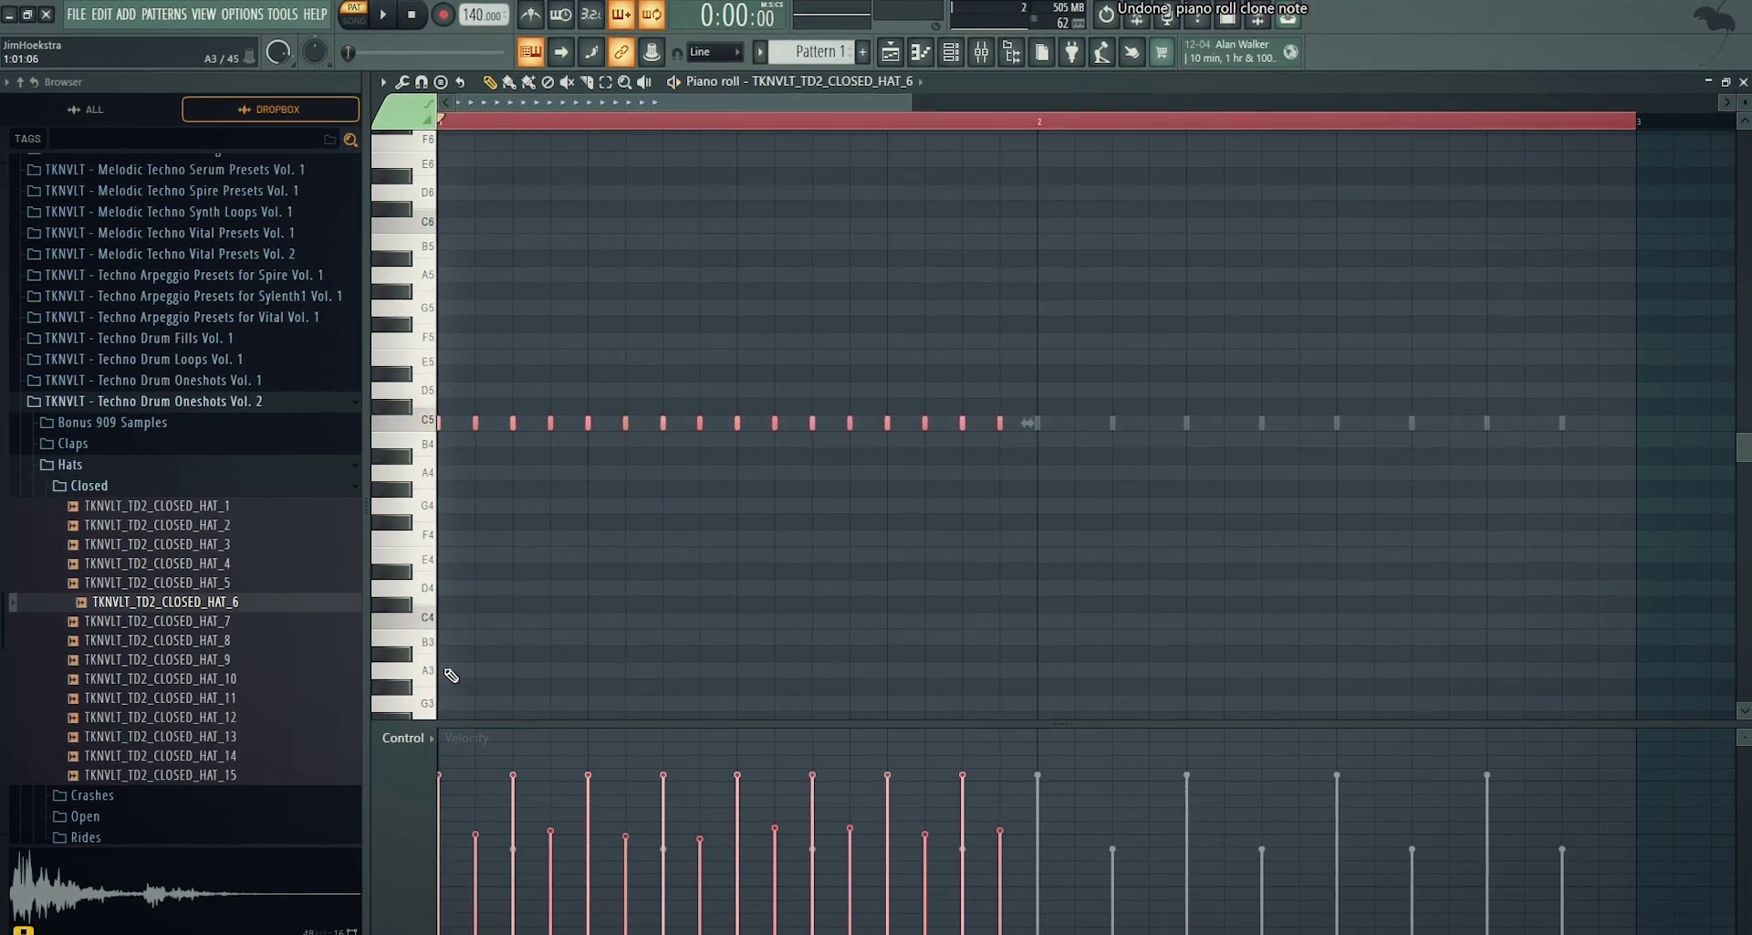
Vary the early HAT_6 velocities and copy the bar 1 notes into bar 2
click(443, 855)
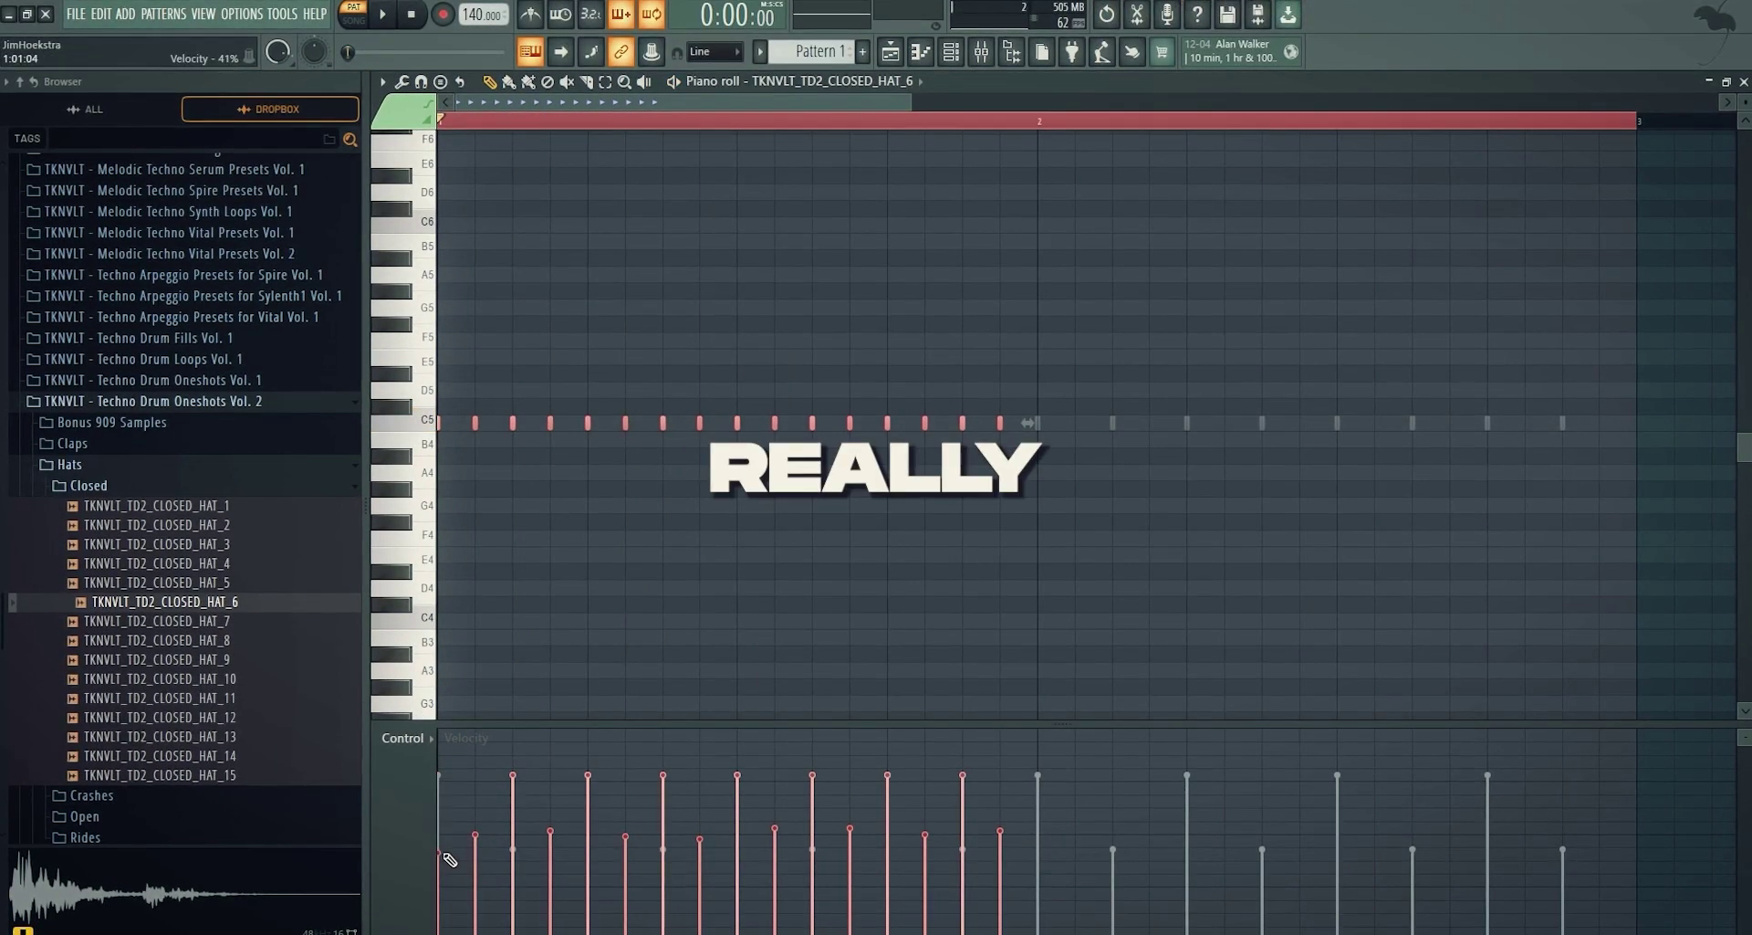
click(476, 820)
click(549, 823)
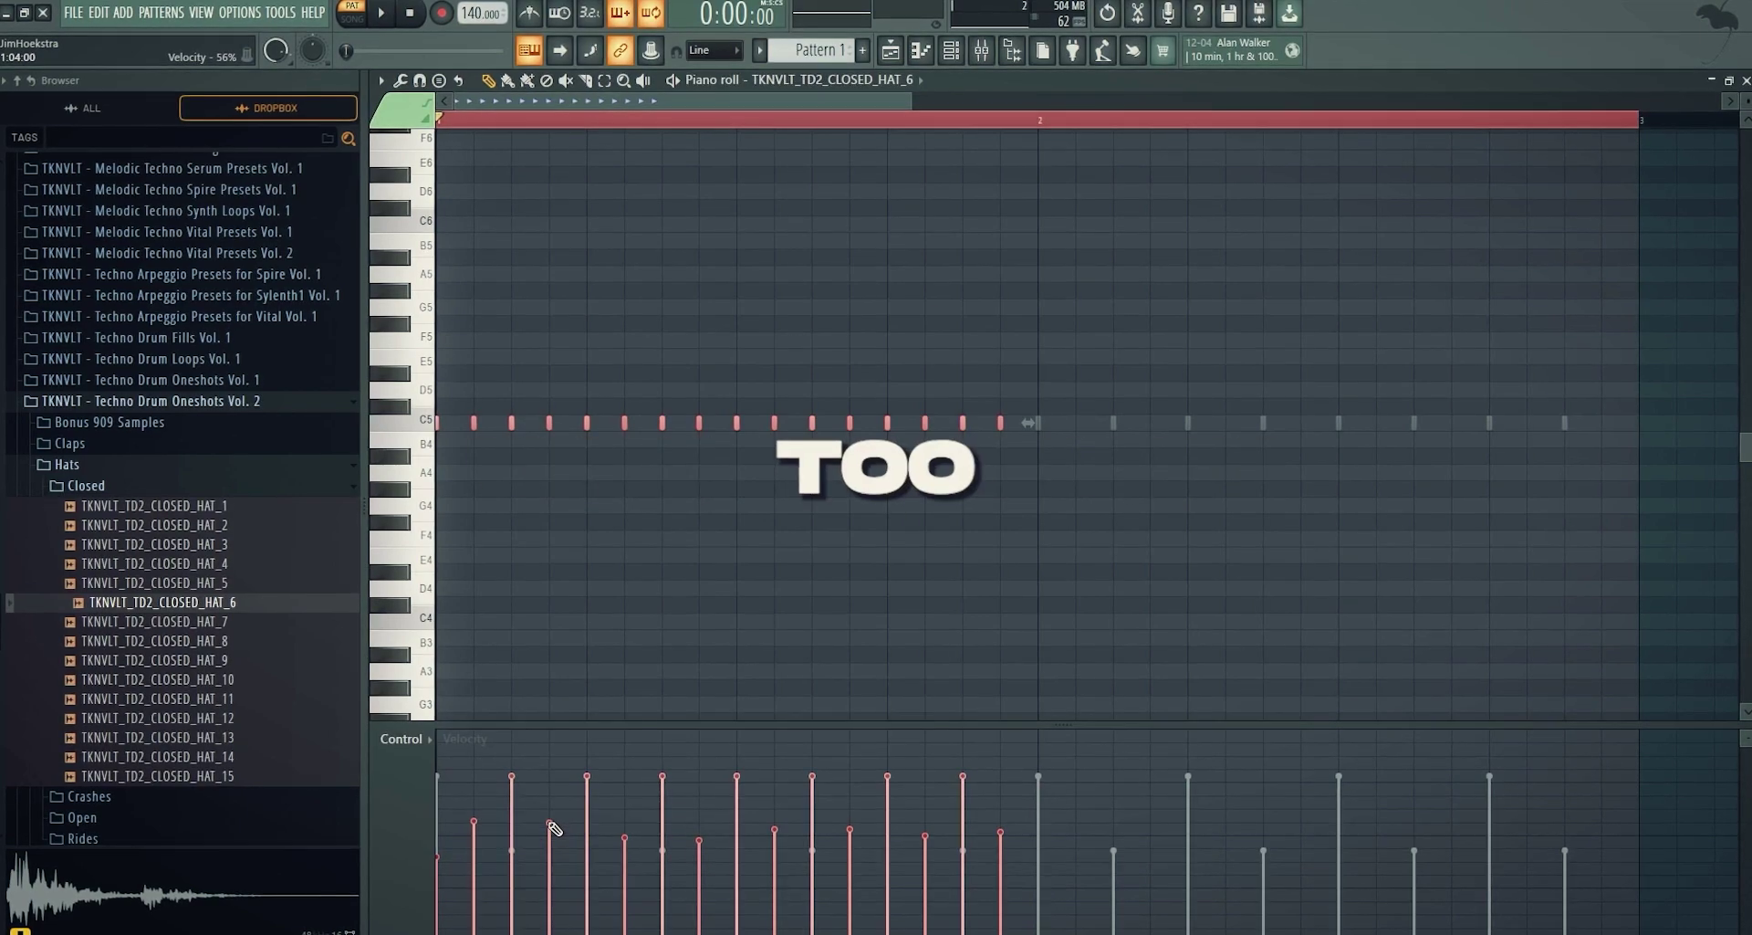
key(space)
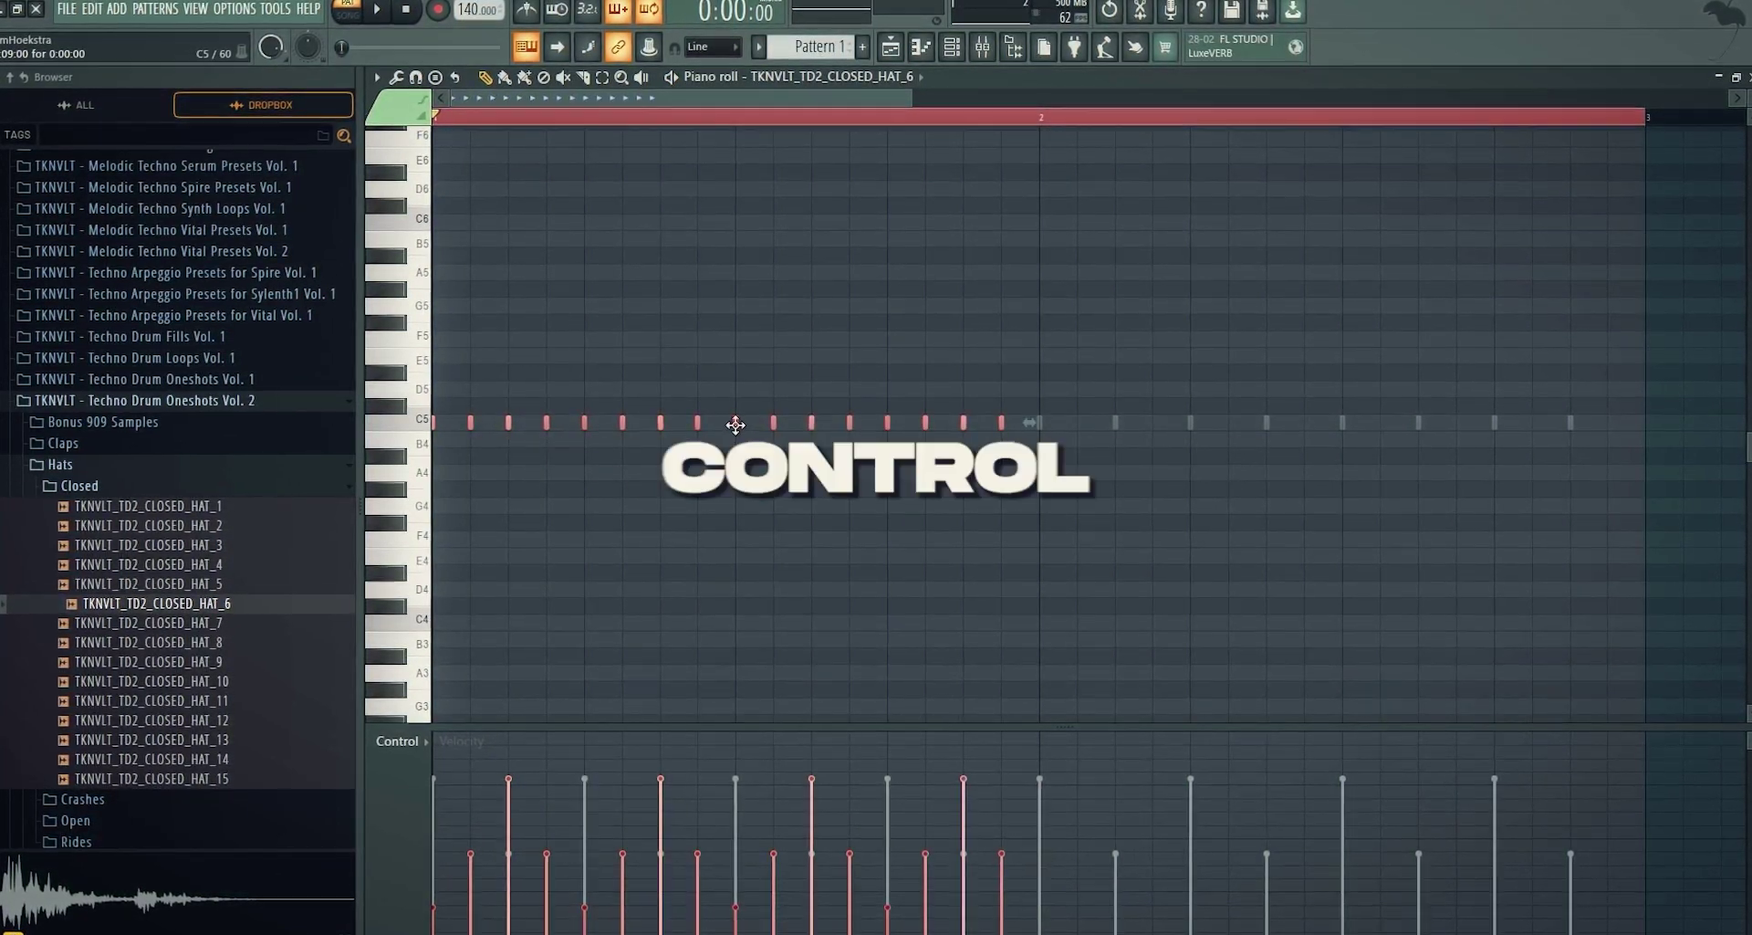
drag(734, 426, 1483, 435)
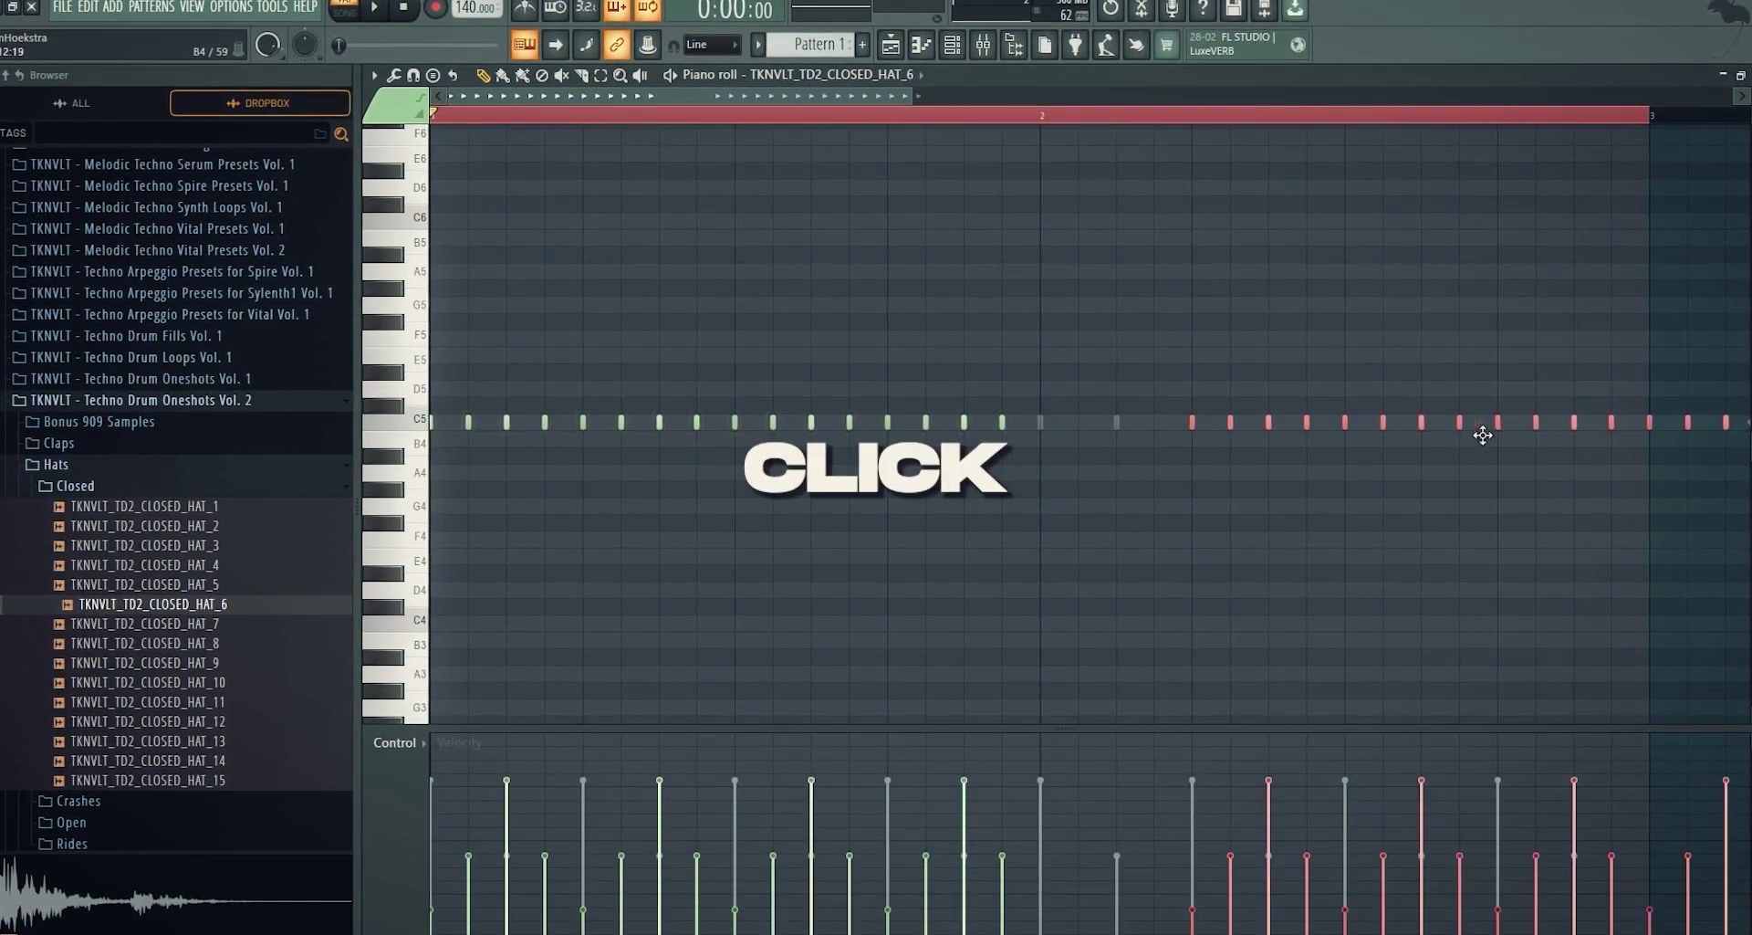
key(space)
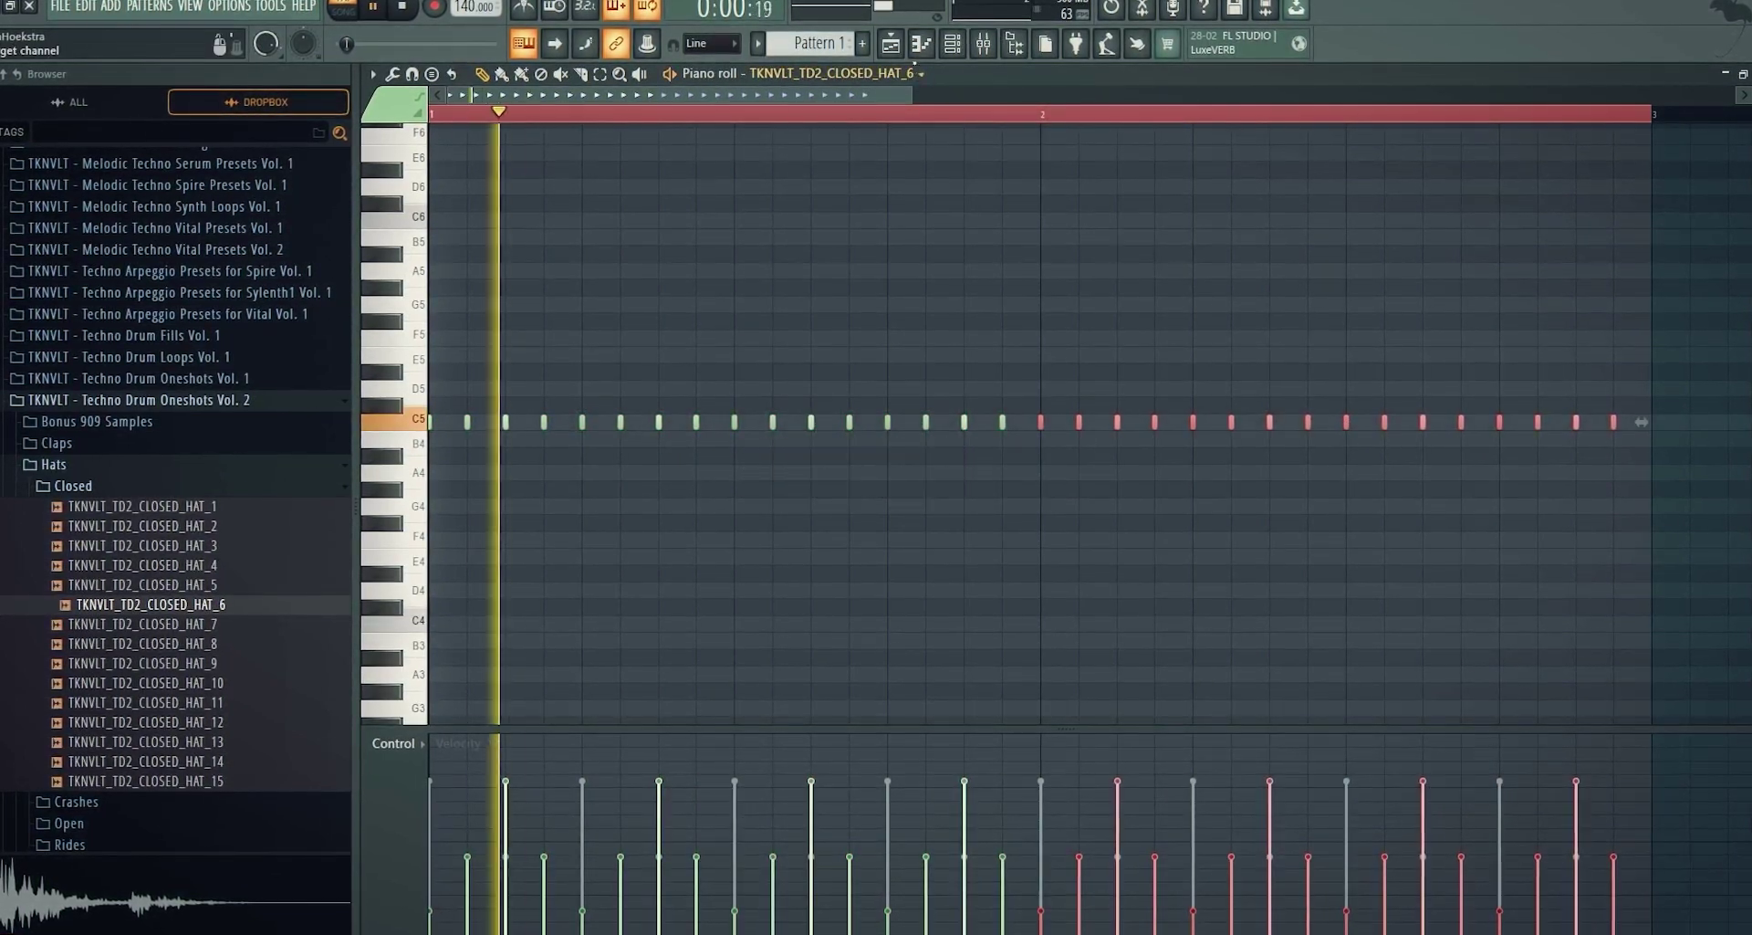
Route the HAT_3 and HAT_6 channels to mixer inserts 1 and 2
click(952, 44)
key(space)
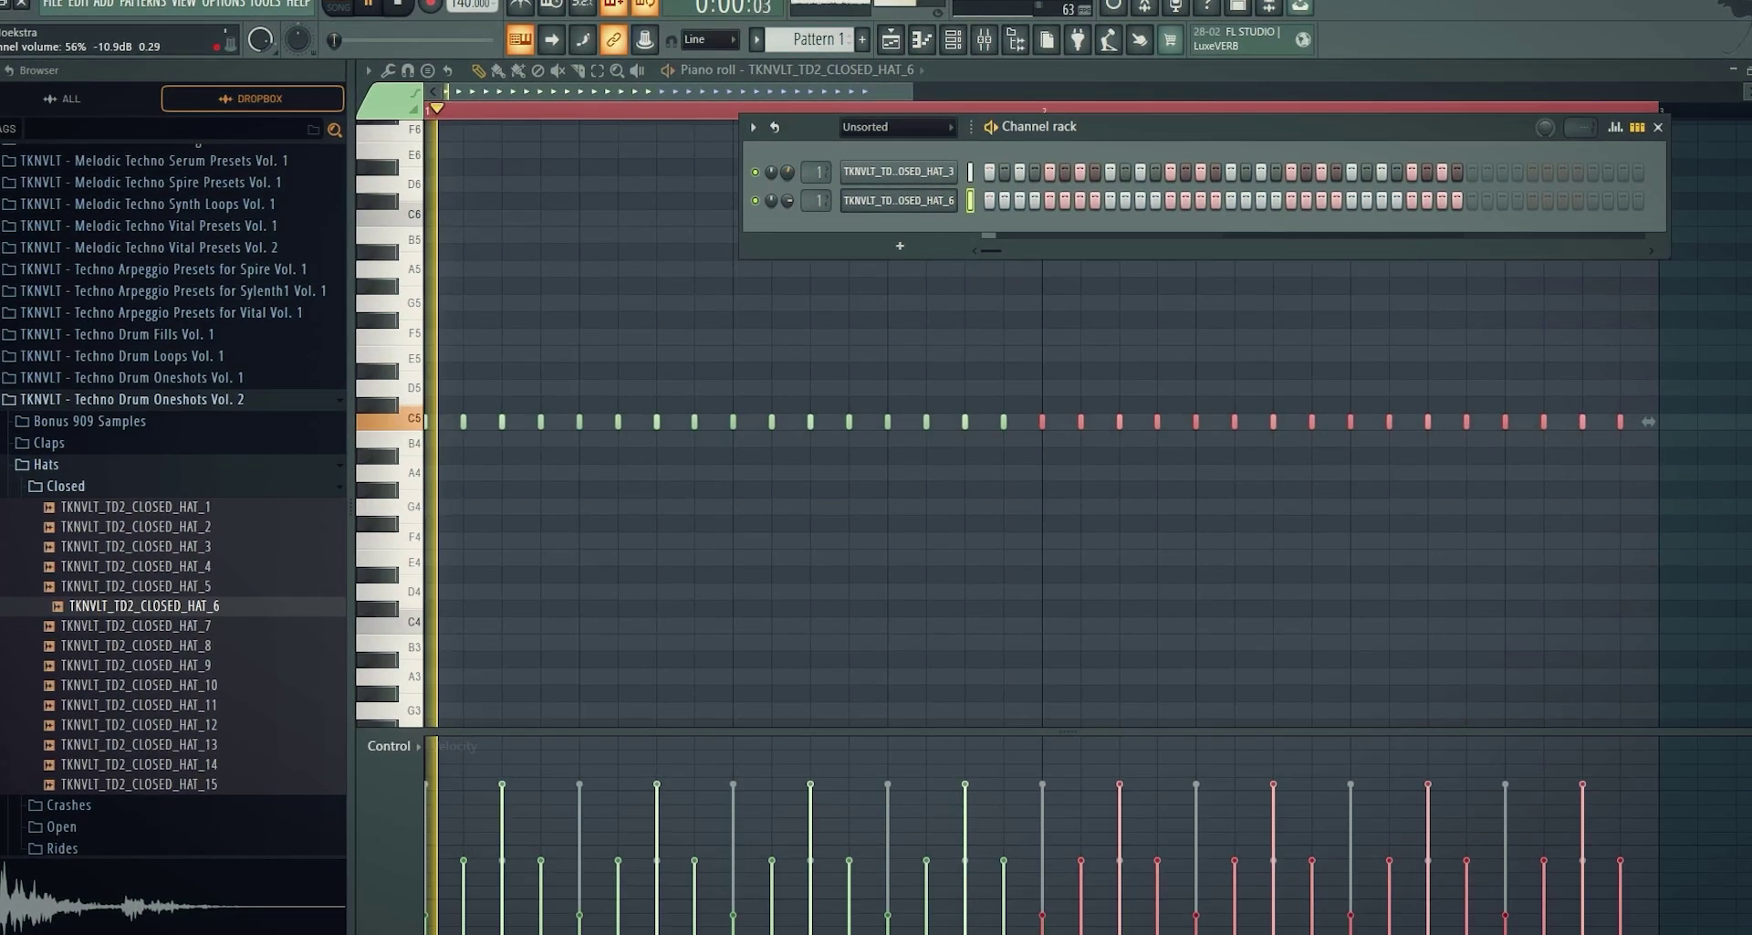
key(space)
key(space)
key(F9)
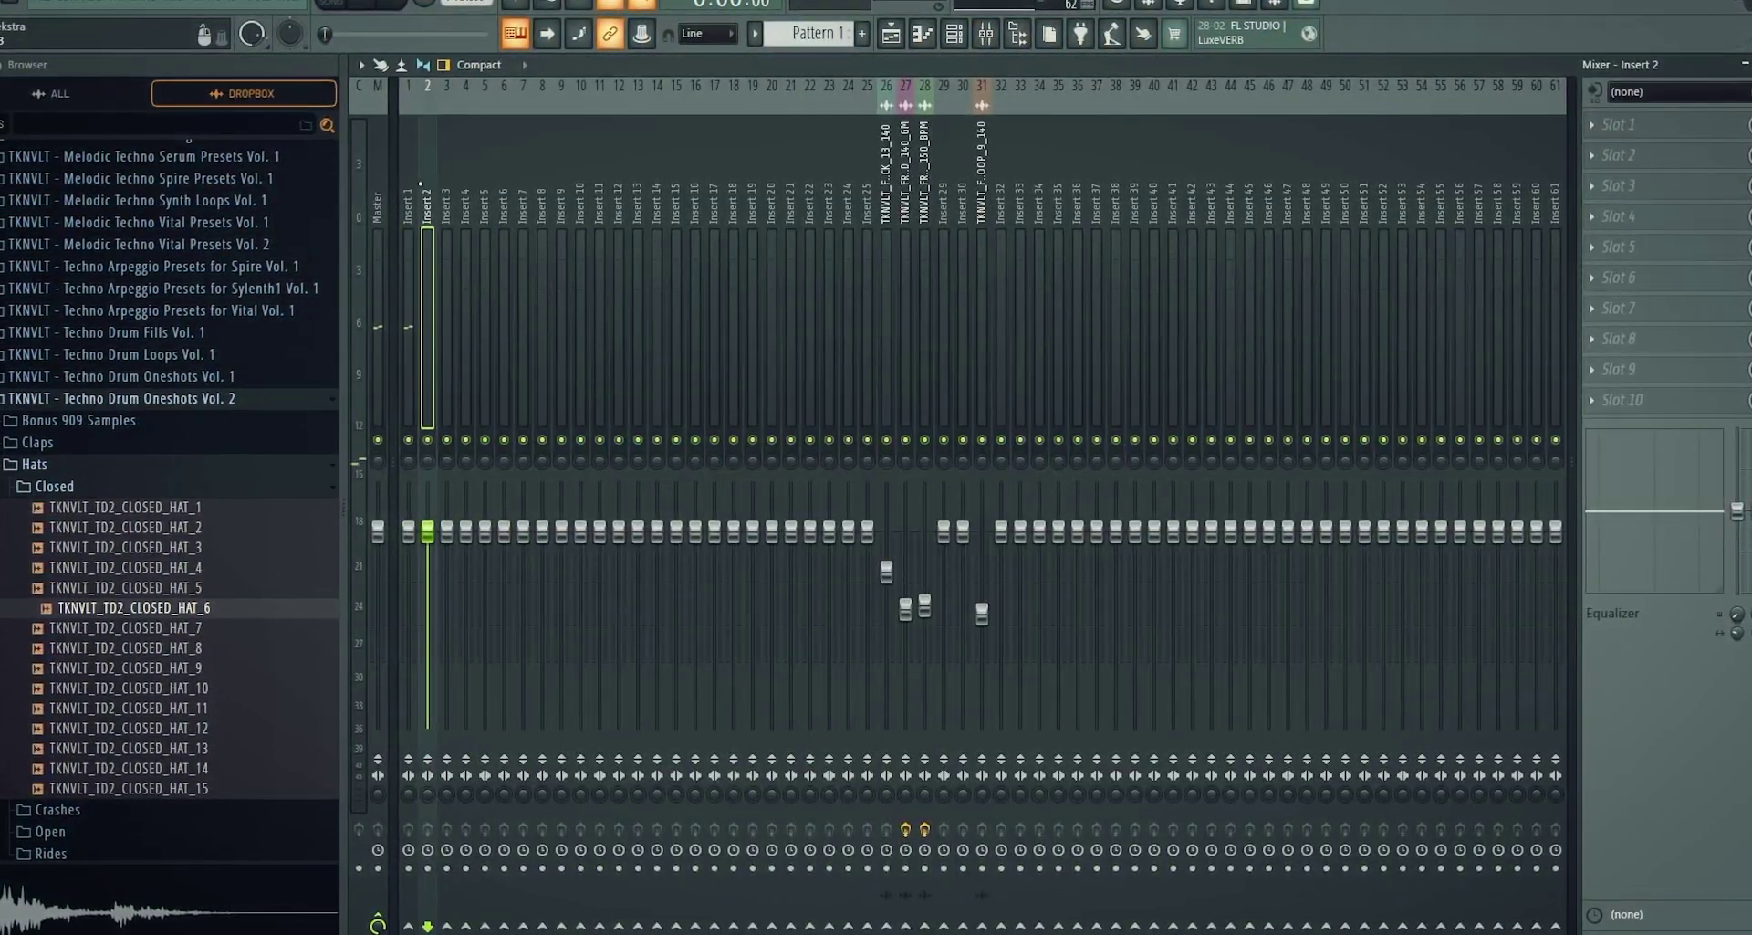
drag(847, 310, 1020, 310)
right_click(414, 83)
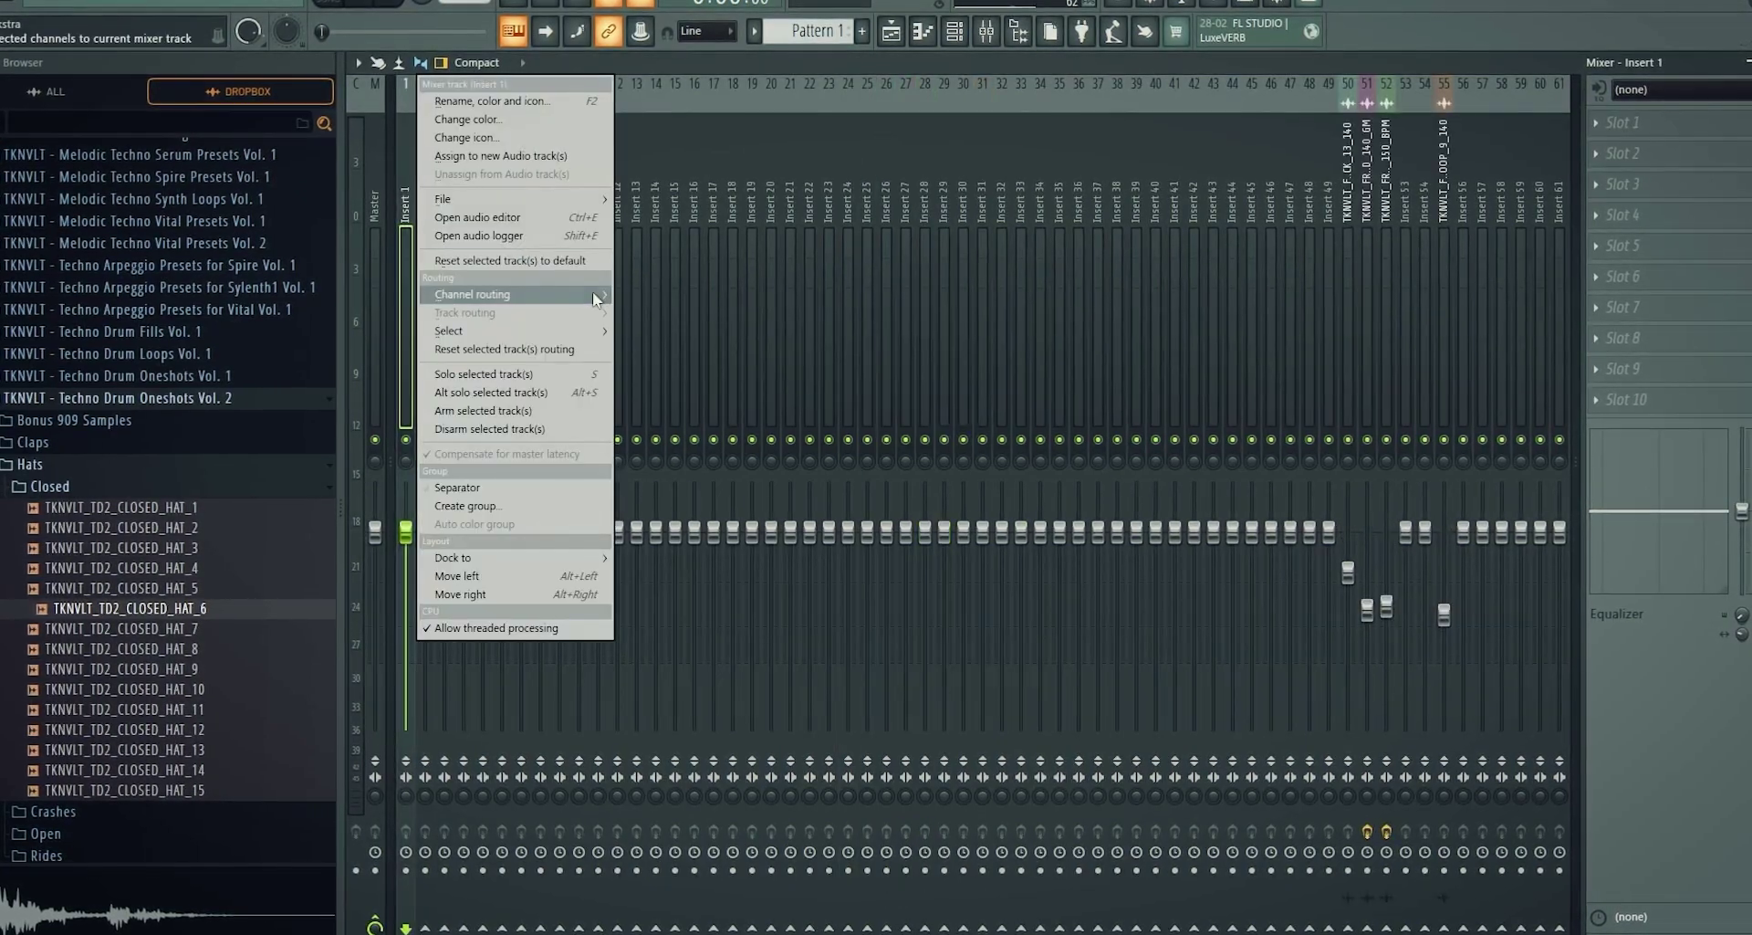
mouse_move(593, 292)
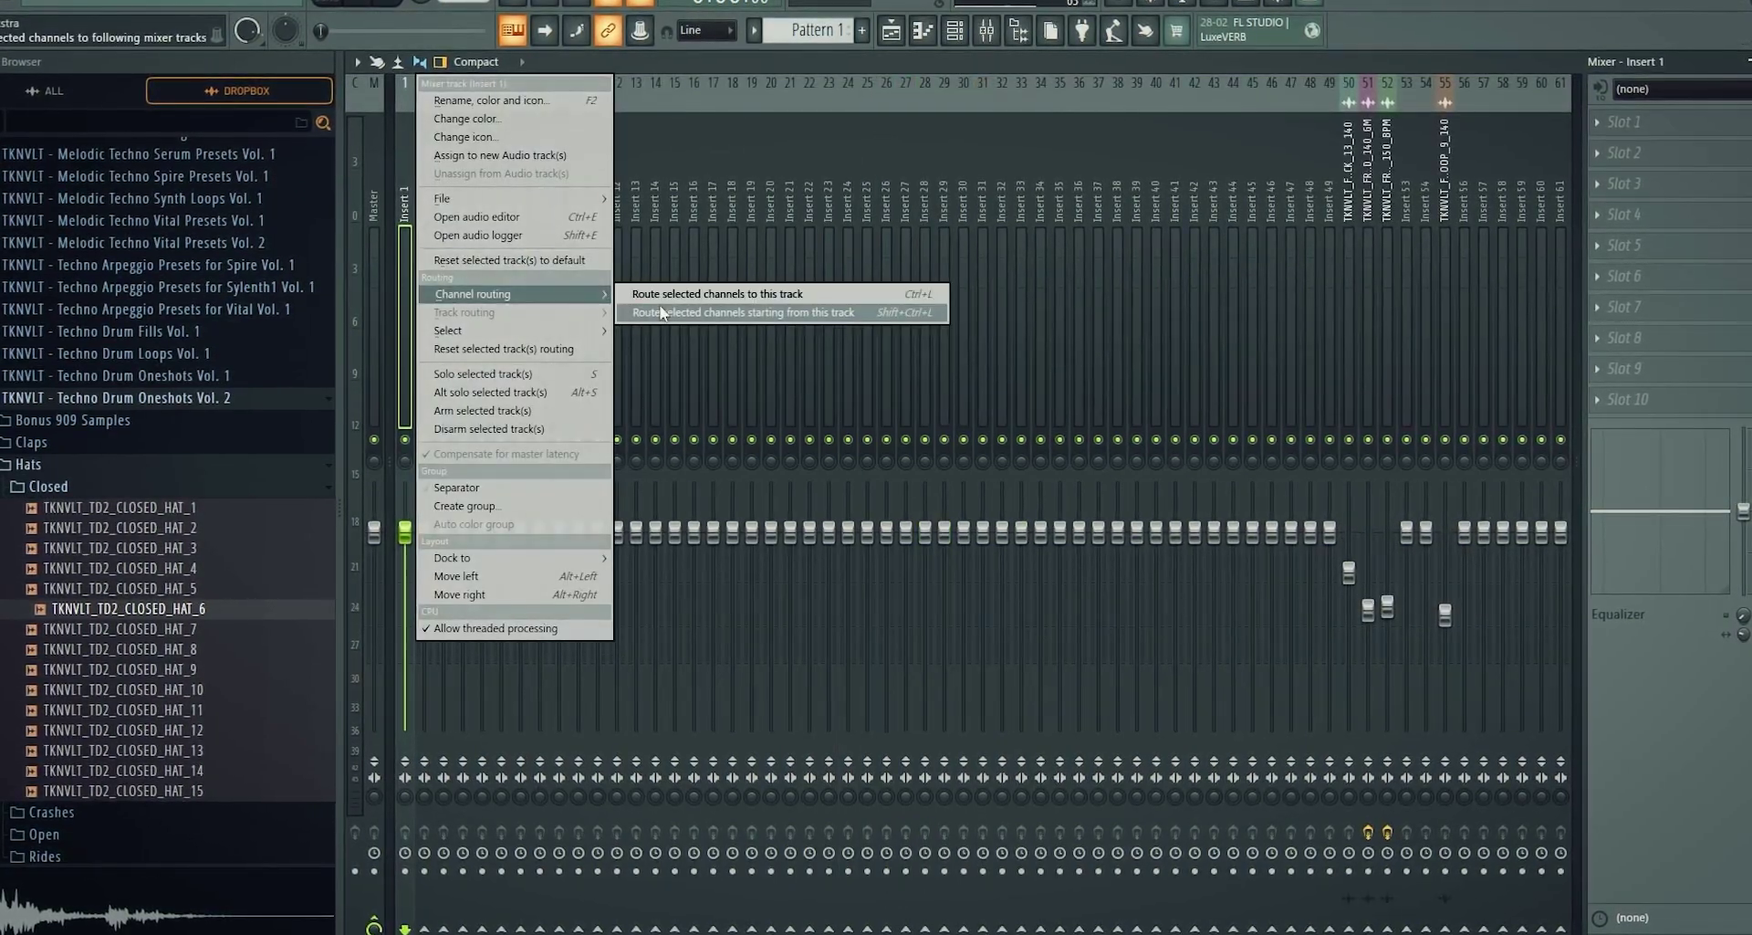
click(676, 311)
Route inserts 1 and 2 only to insert 3
ctrl+shift+click(424, 193)
right_click(444, 929)
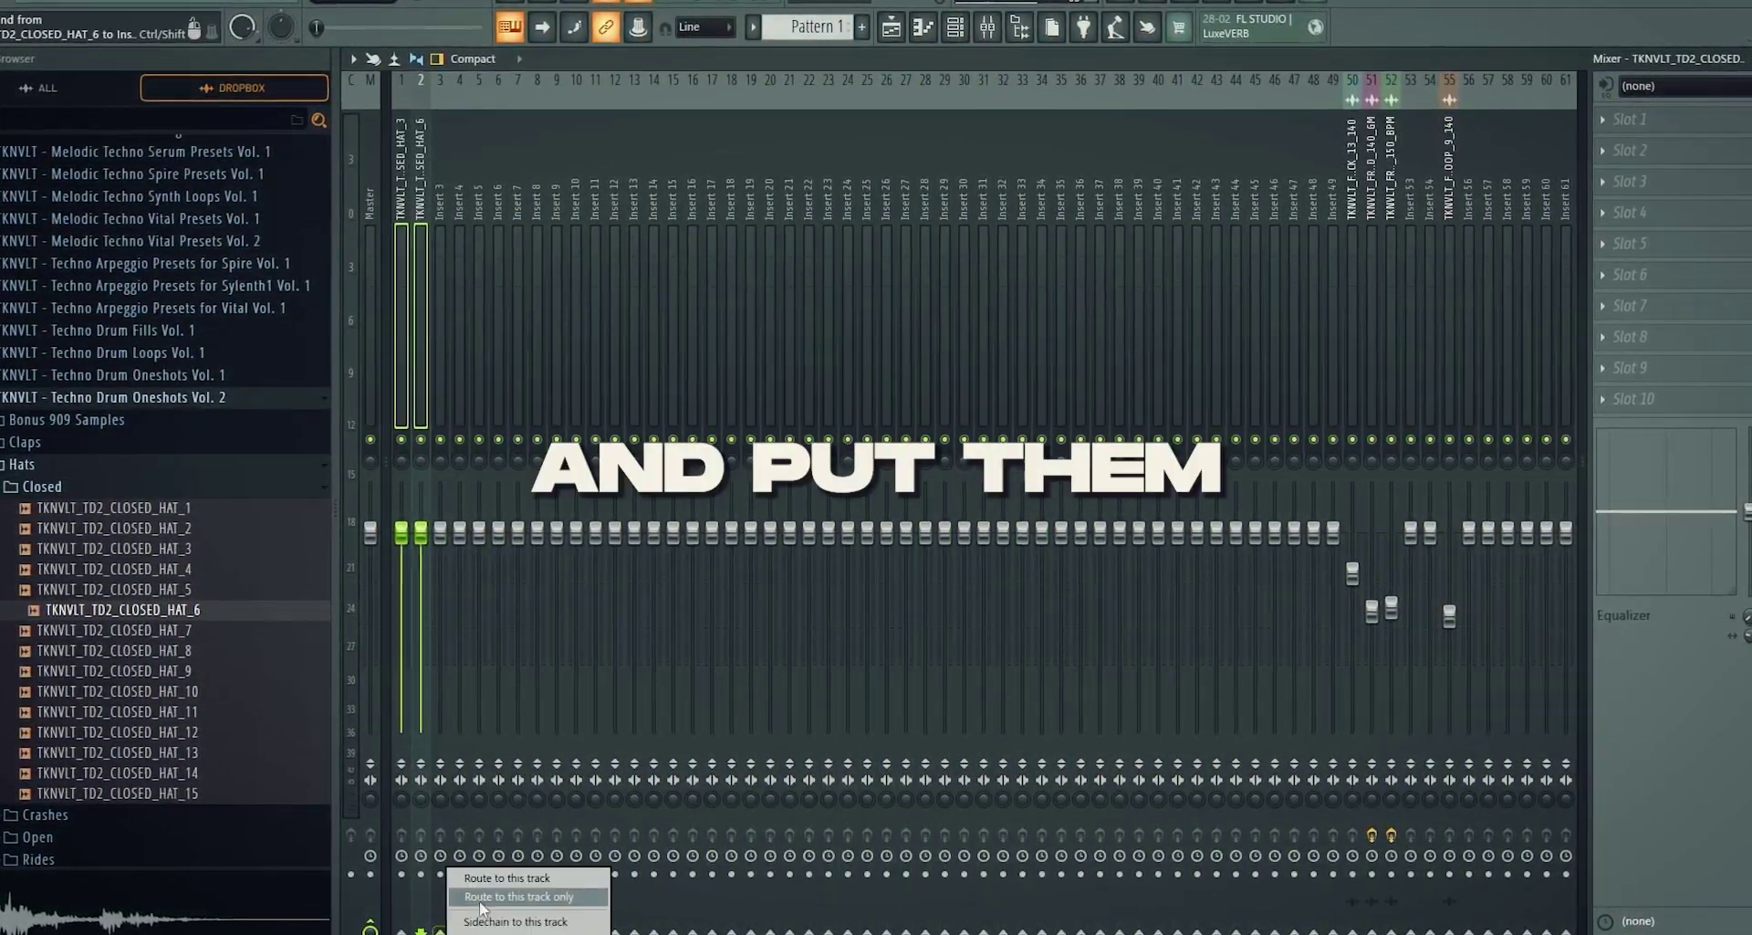
click(511, 896)
Rename mixer insert 3 to HIHATS
right_click(446, 84)
click(497, 94)
text(HIHATS)
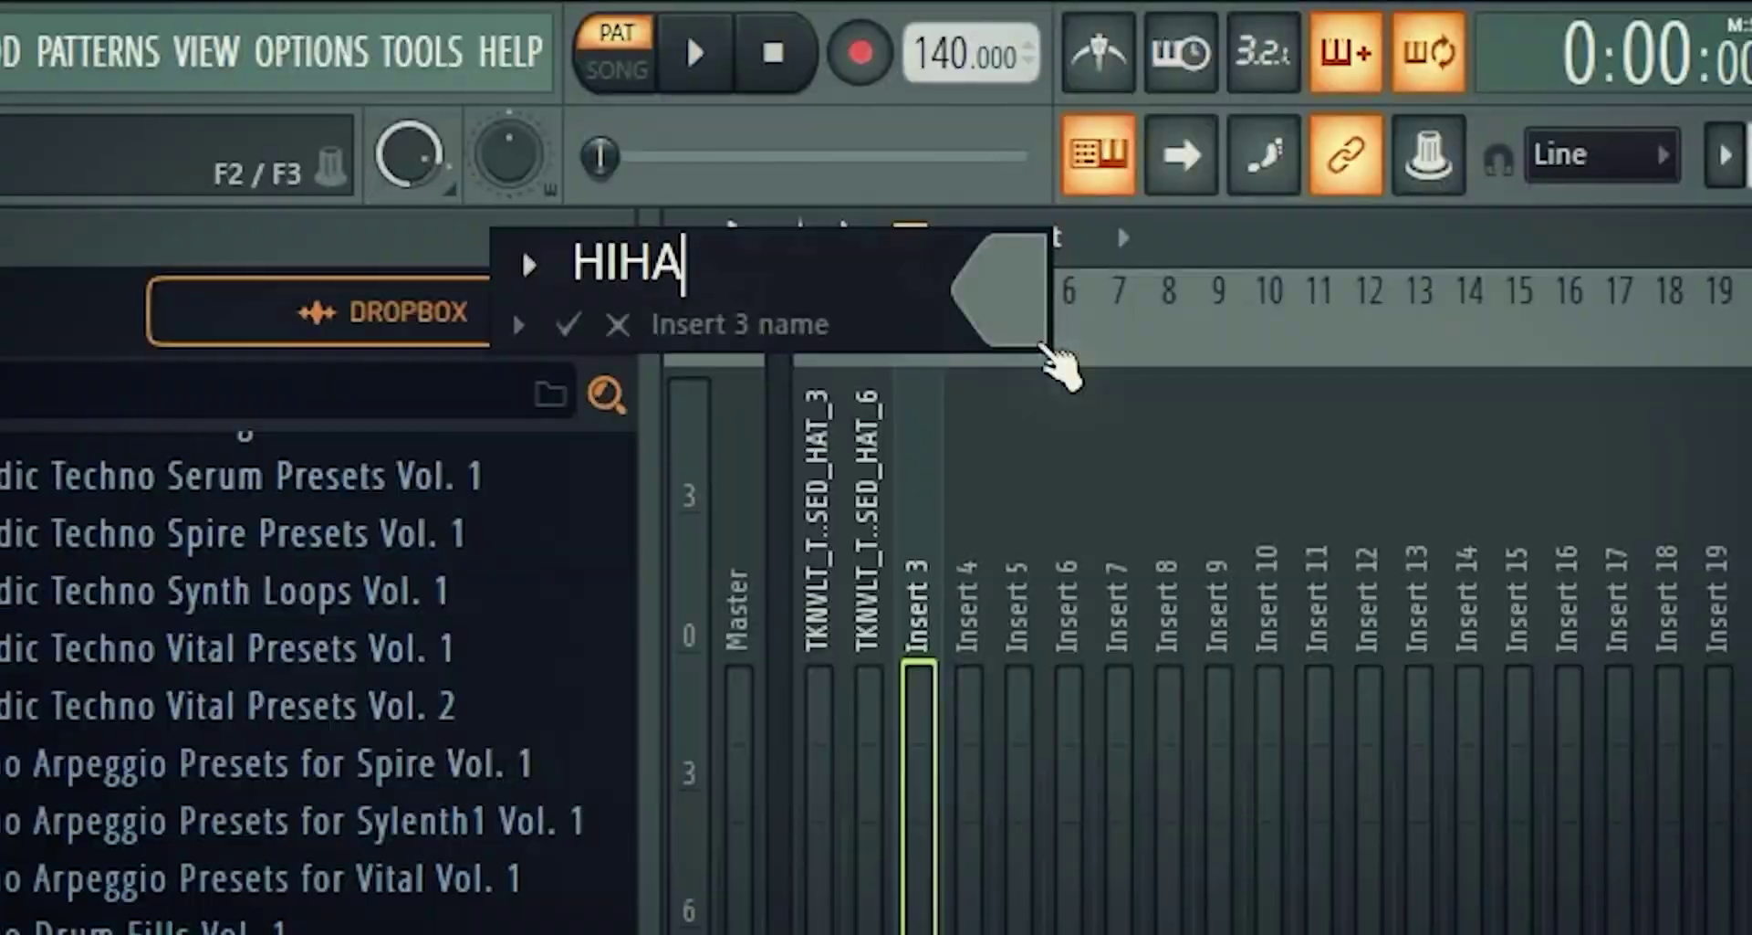
key(Return)
click(481, 95)
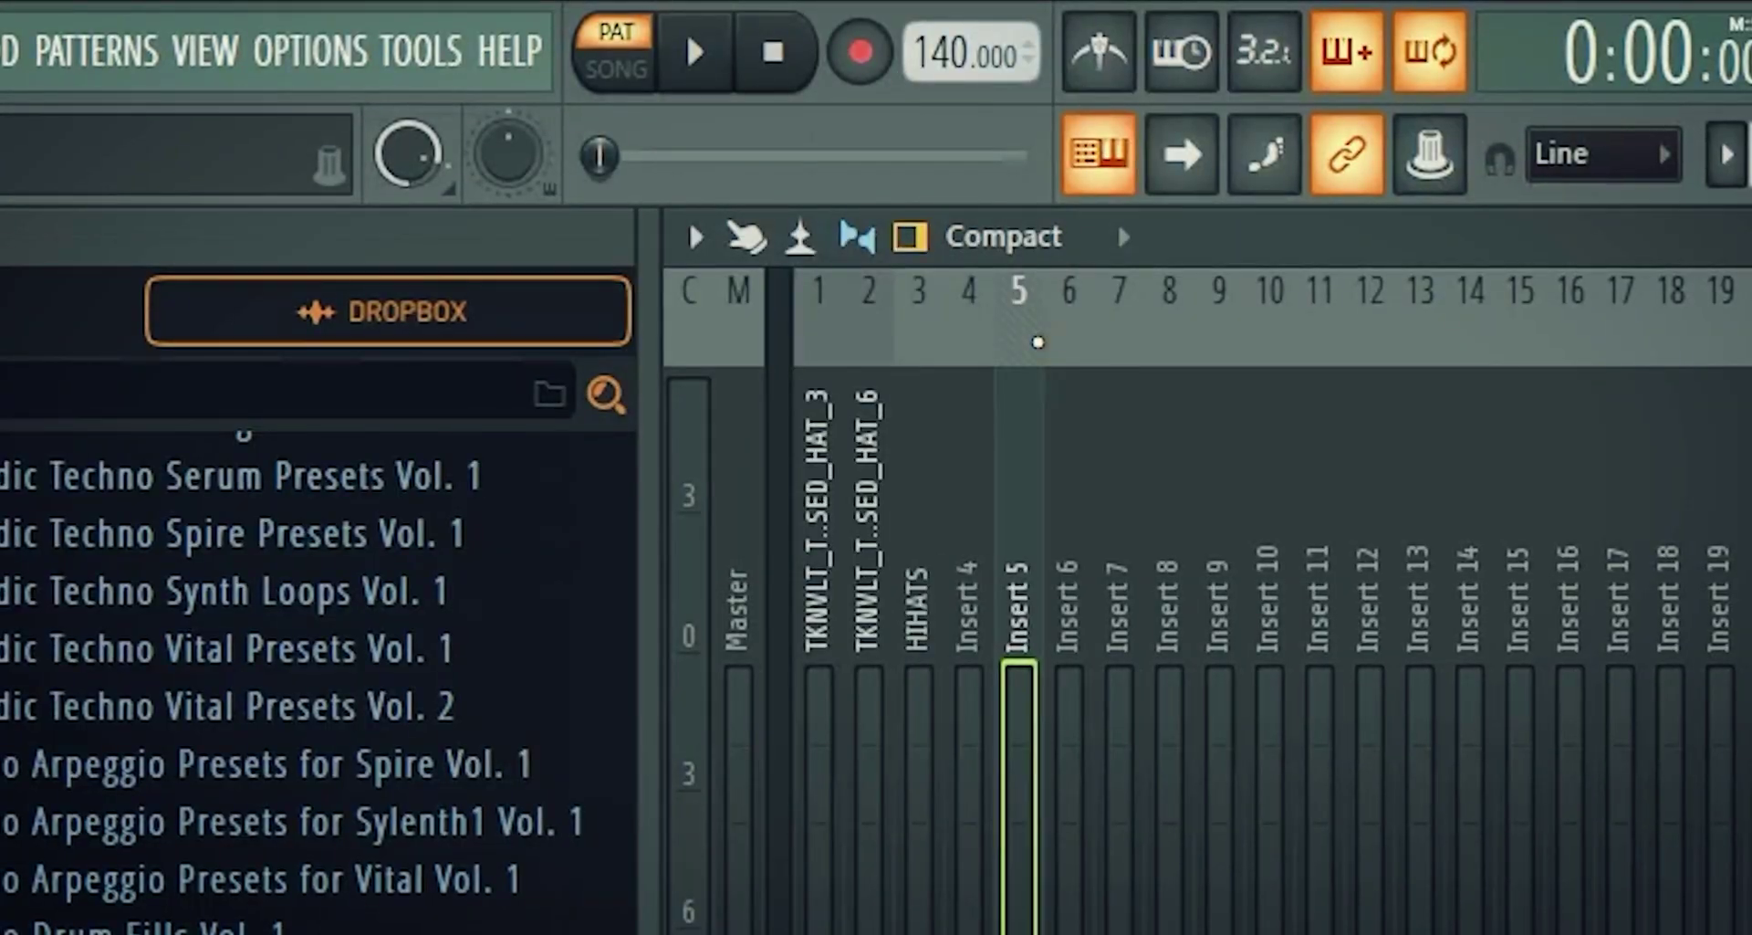
click(956, 25)
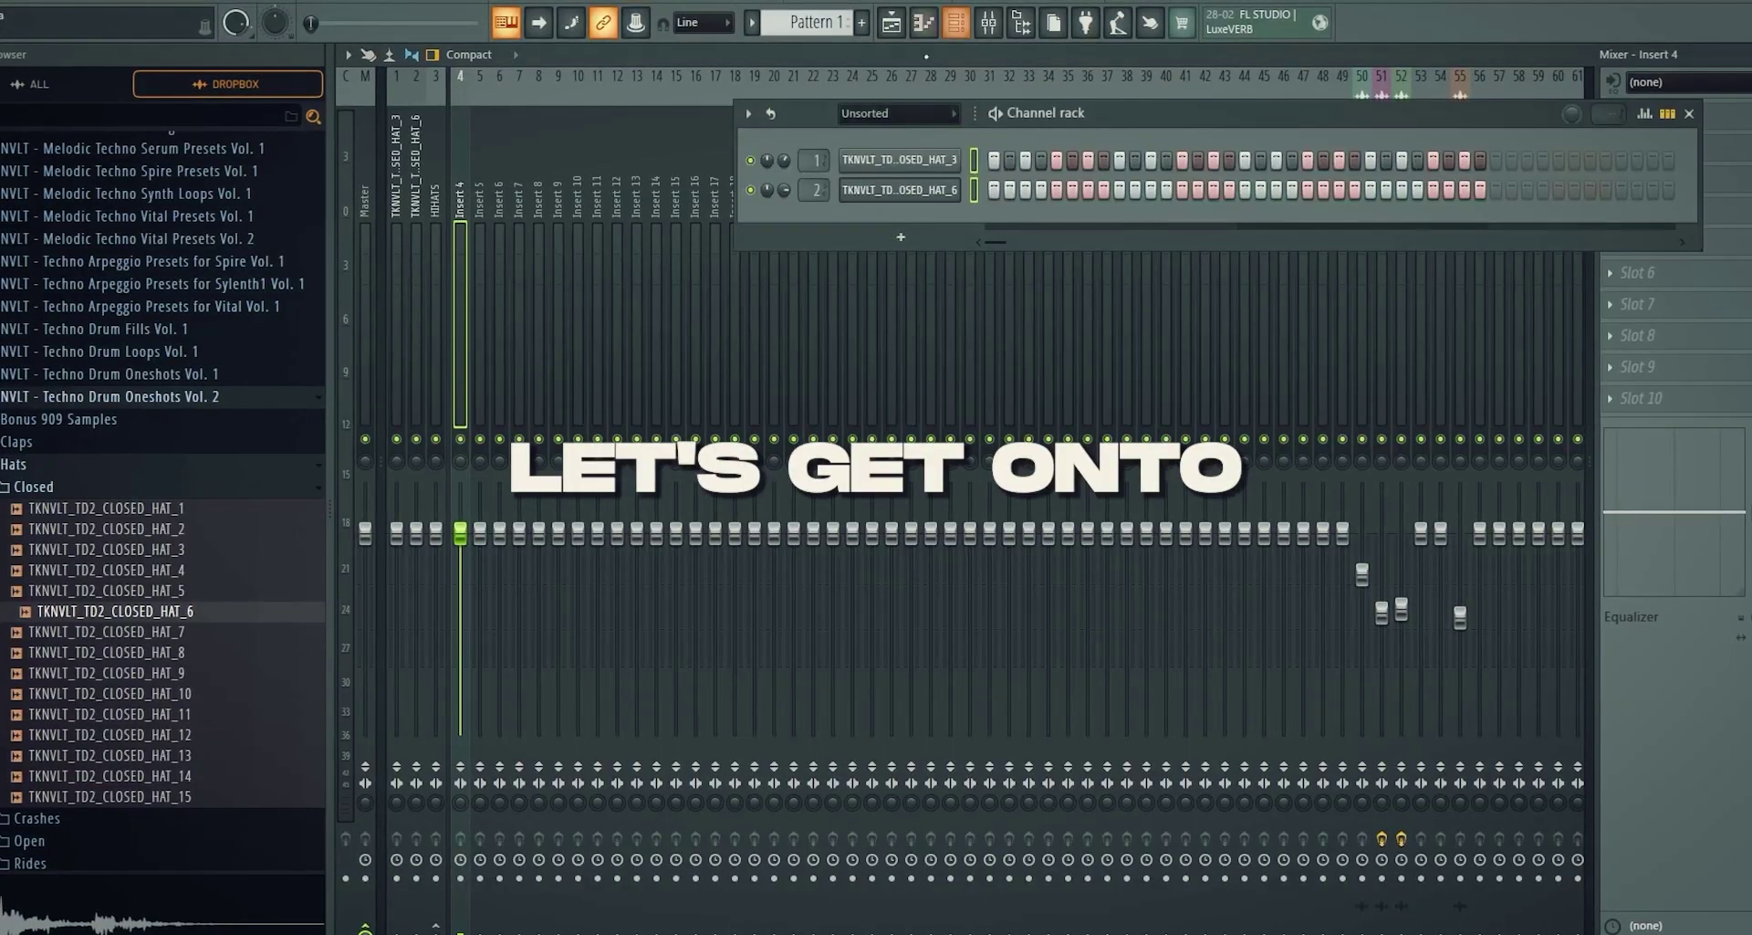
Add OPEN_HAT_12 and OPEN_HAT_14 channels, with open hat hits on steps 3 and 7
click(165, 488)
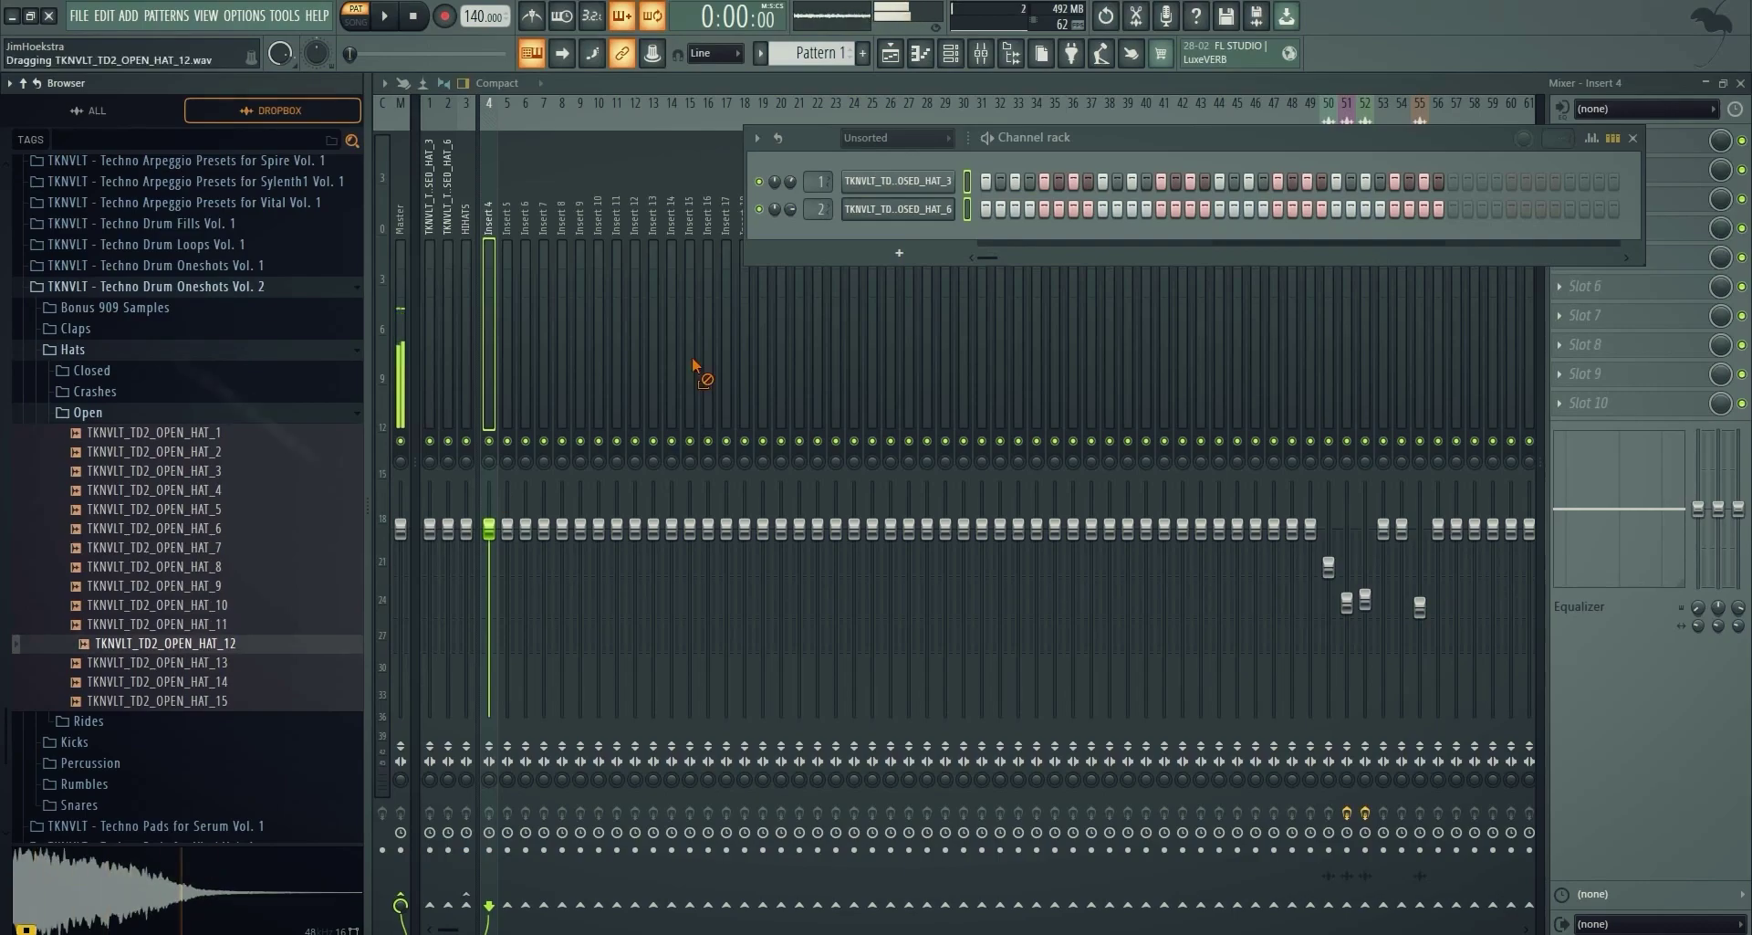
drag(698, 374, 917, 164)
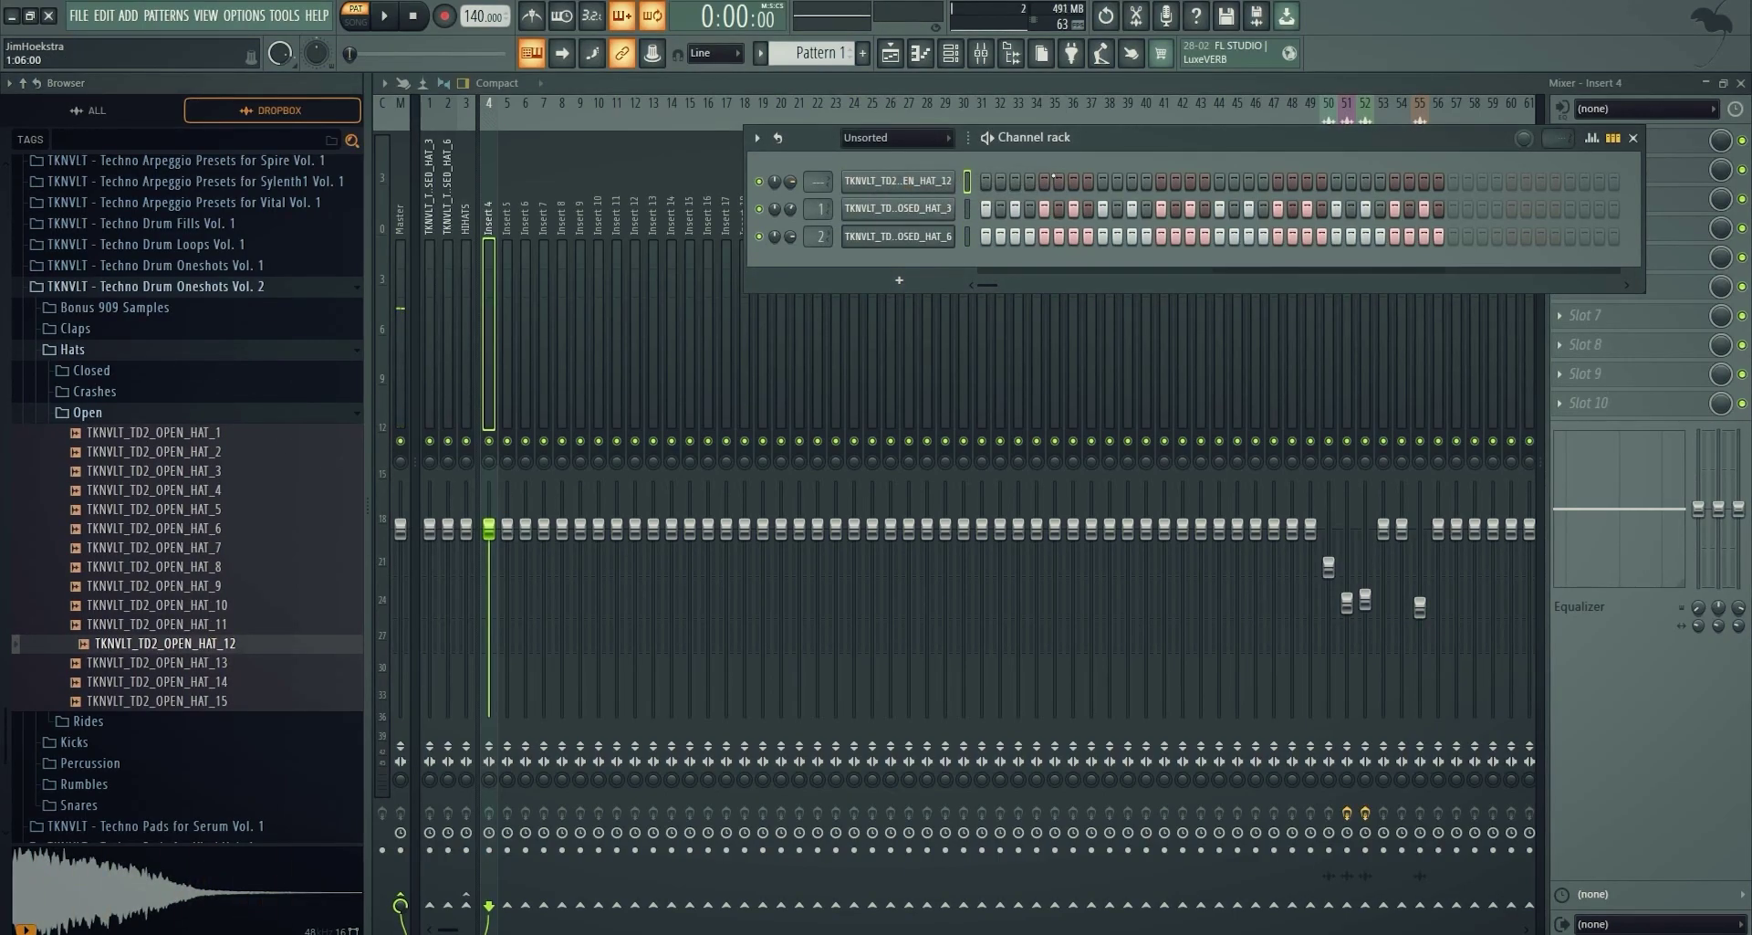
click(1015, 180)
click(1073, 181)
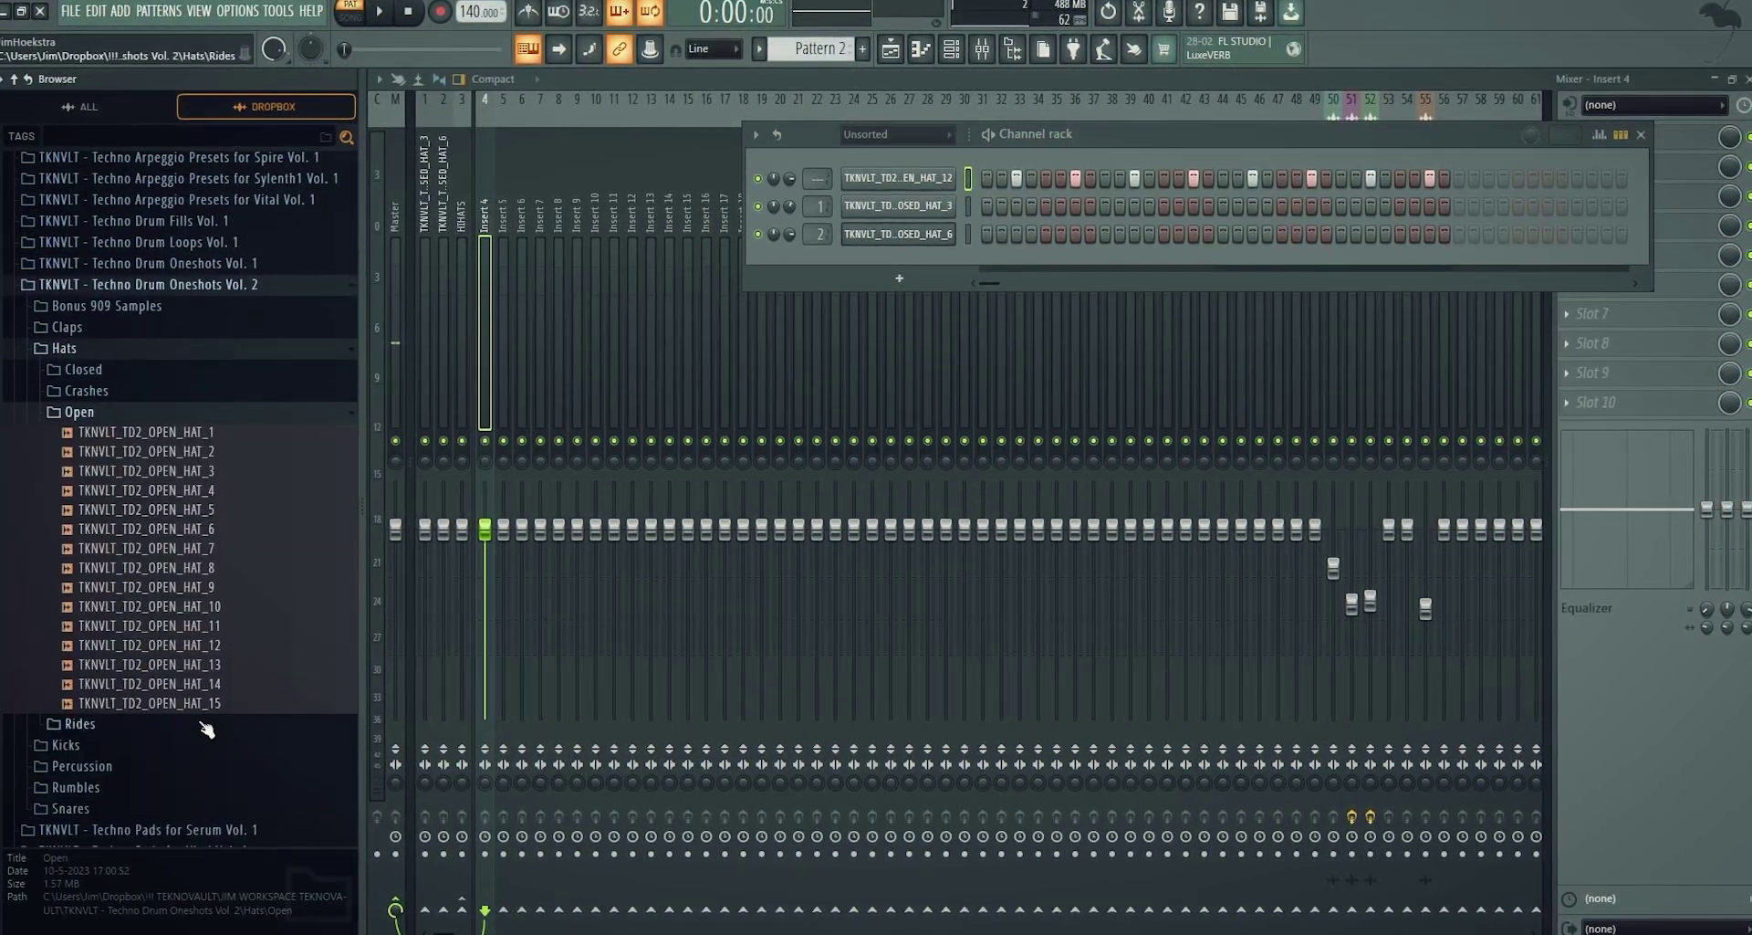
drag(858, 169, 860, 175)
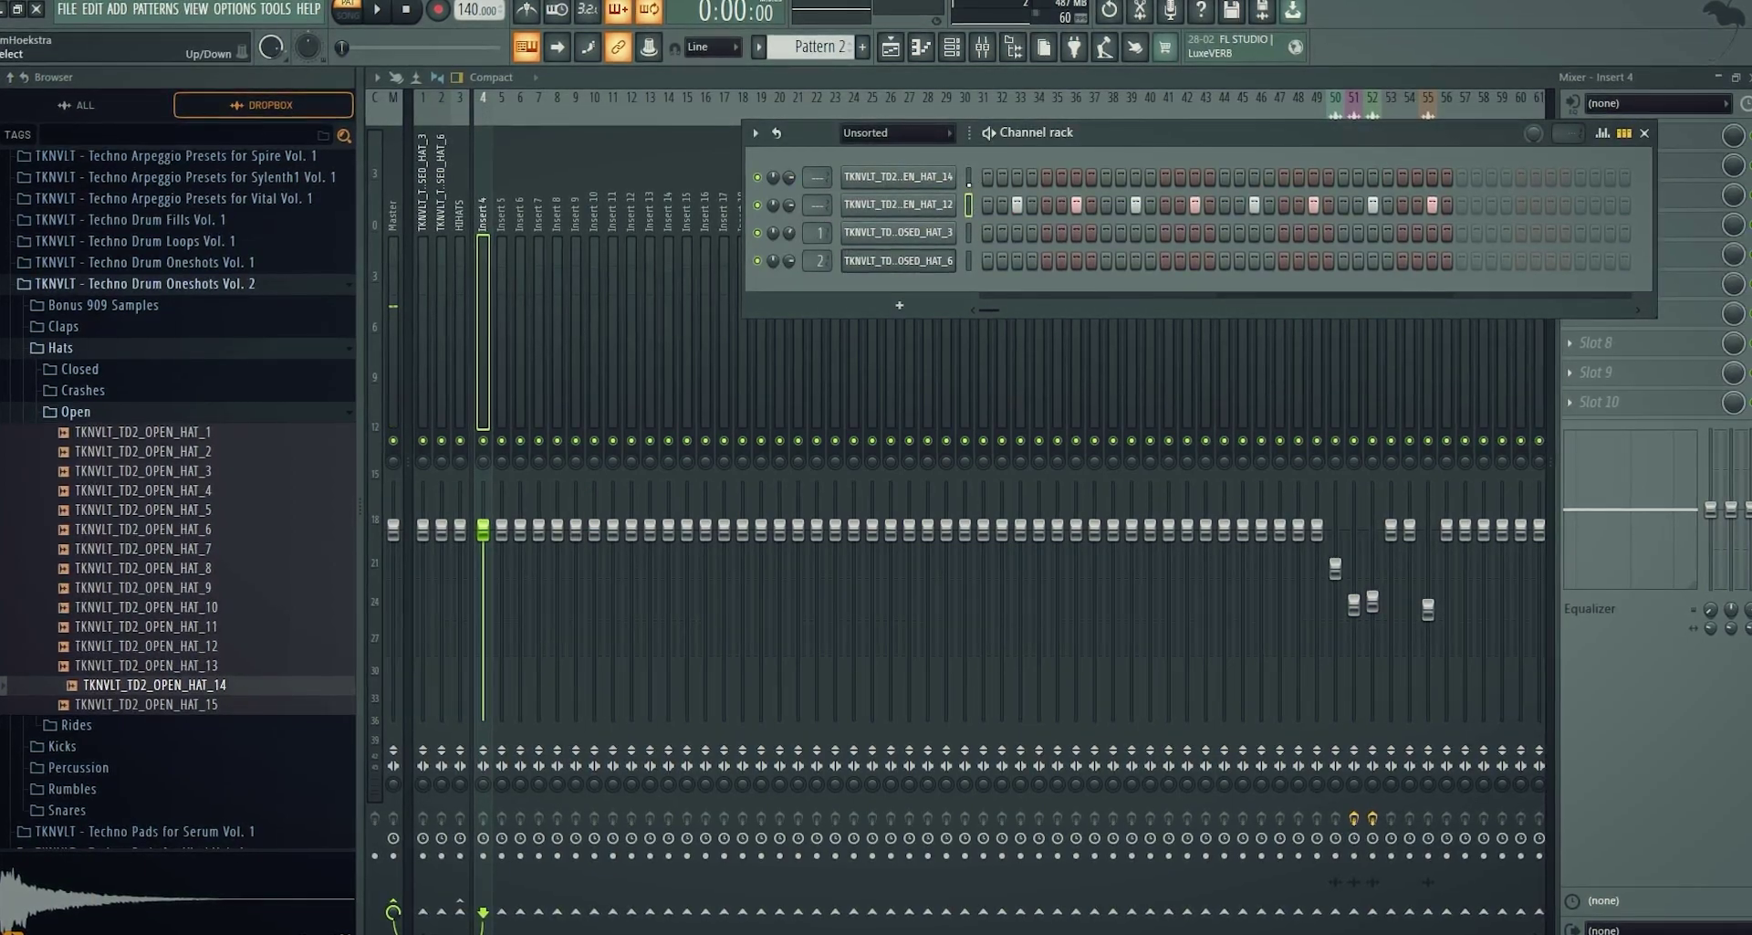
key(space)
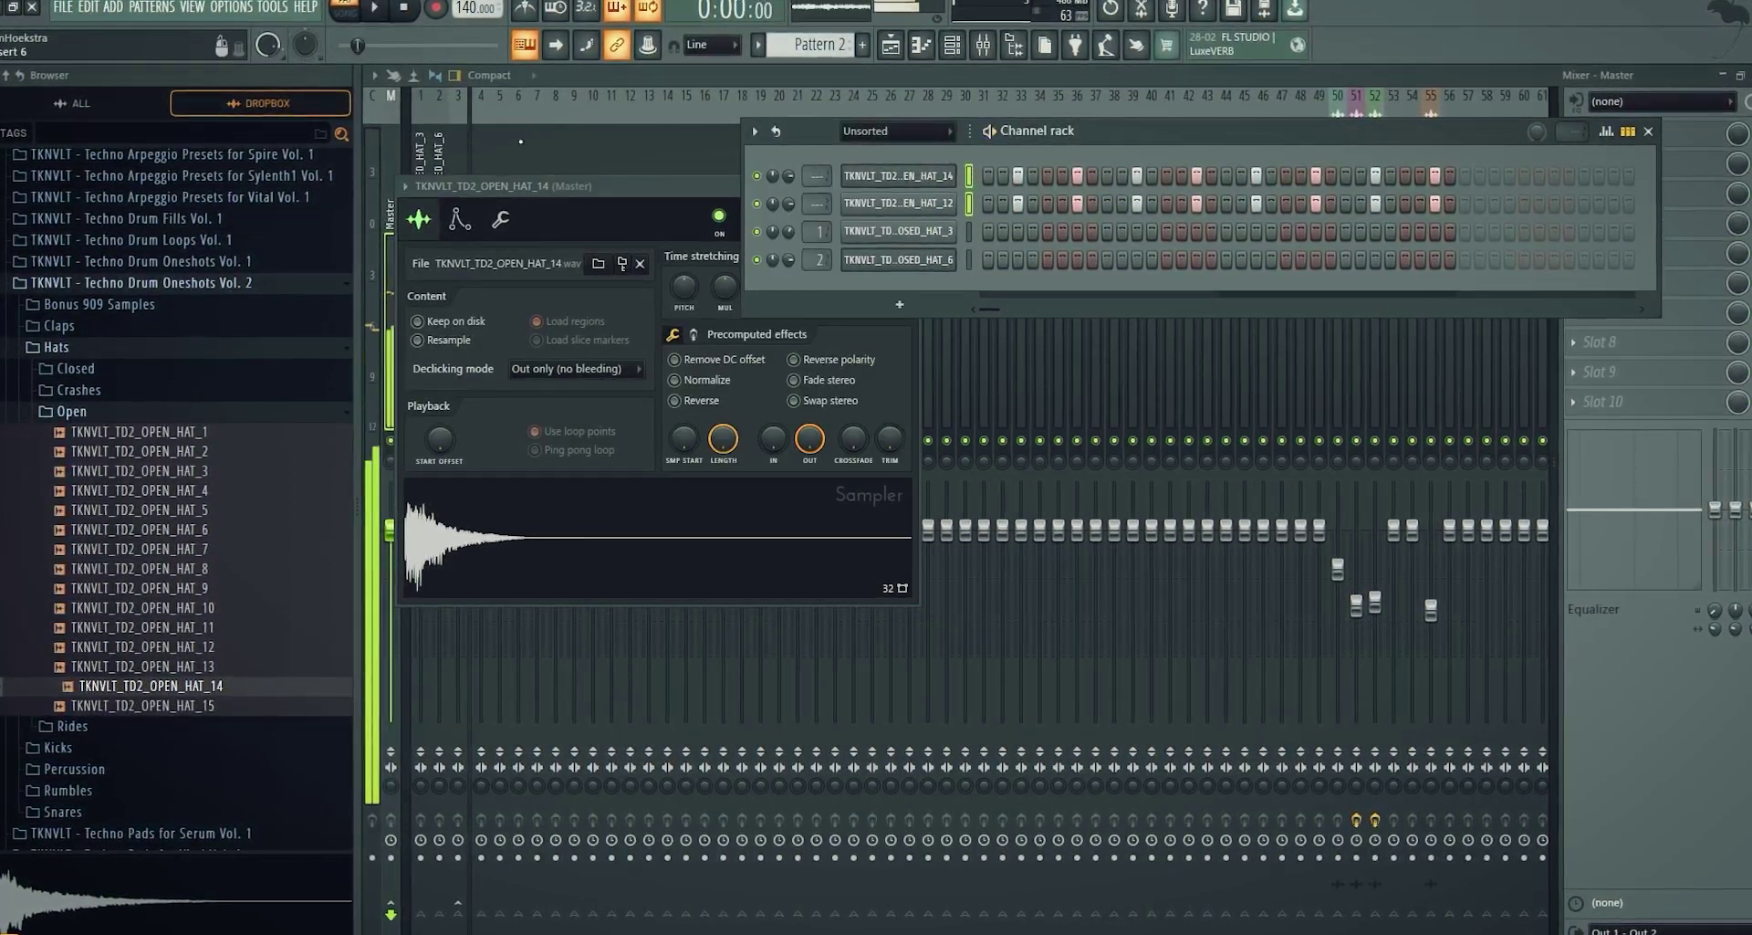
Route the two open hat channels to mixer tracks 4 and 5
right_click(486, 98)
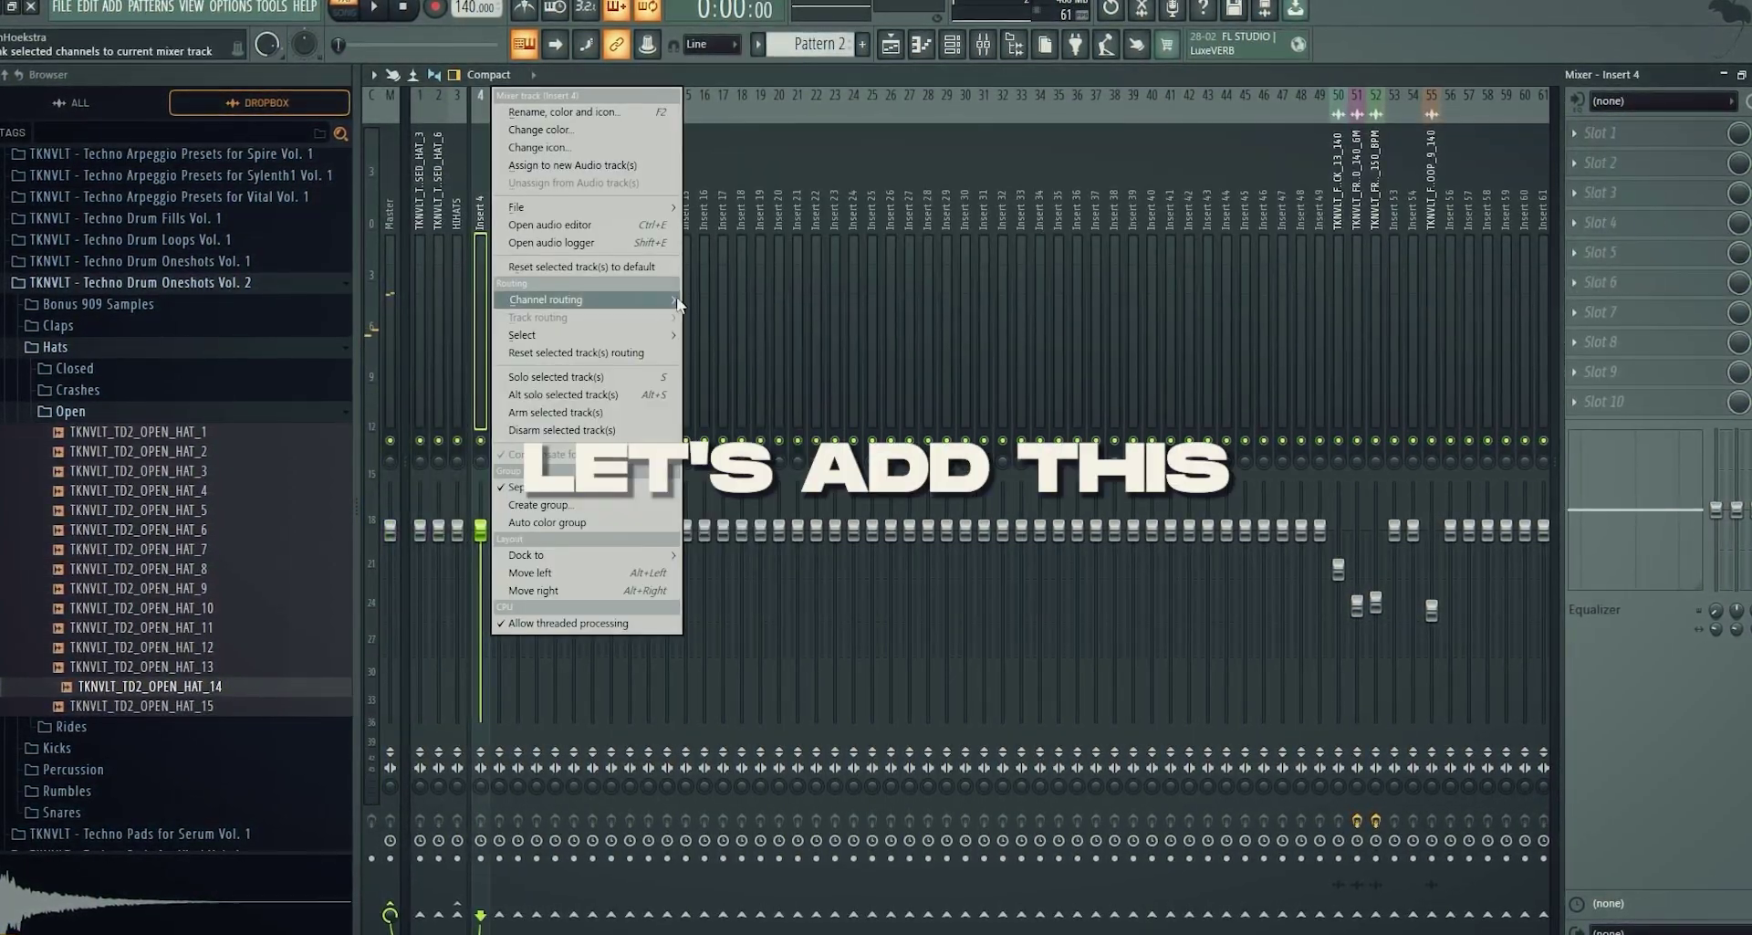
mouse_move(584, 297)
click(730, 317)
ctrl+shift+click(504, 218)
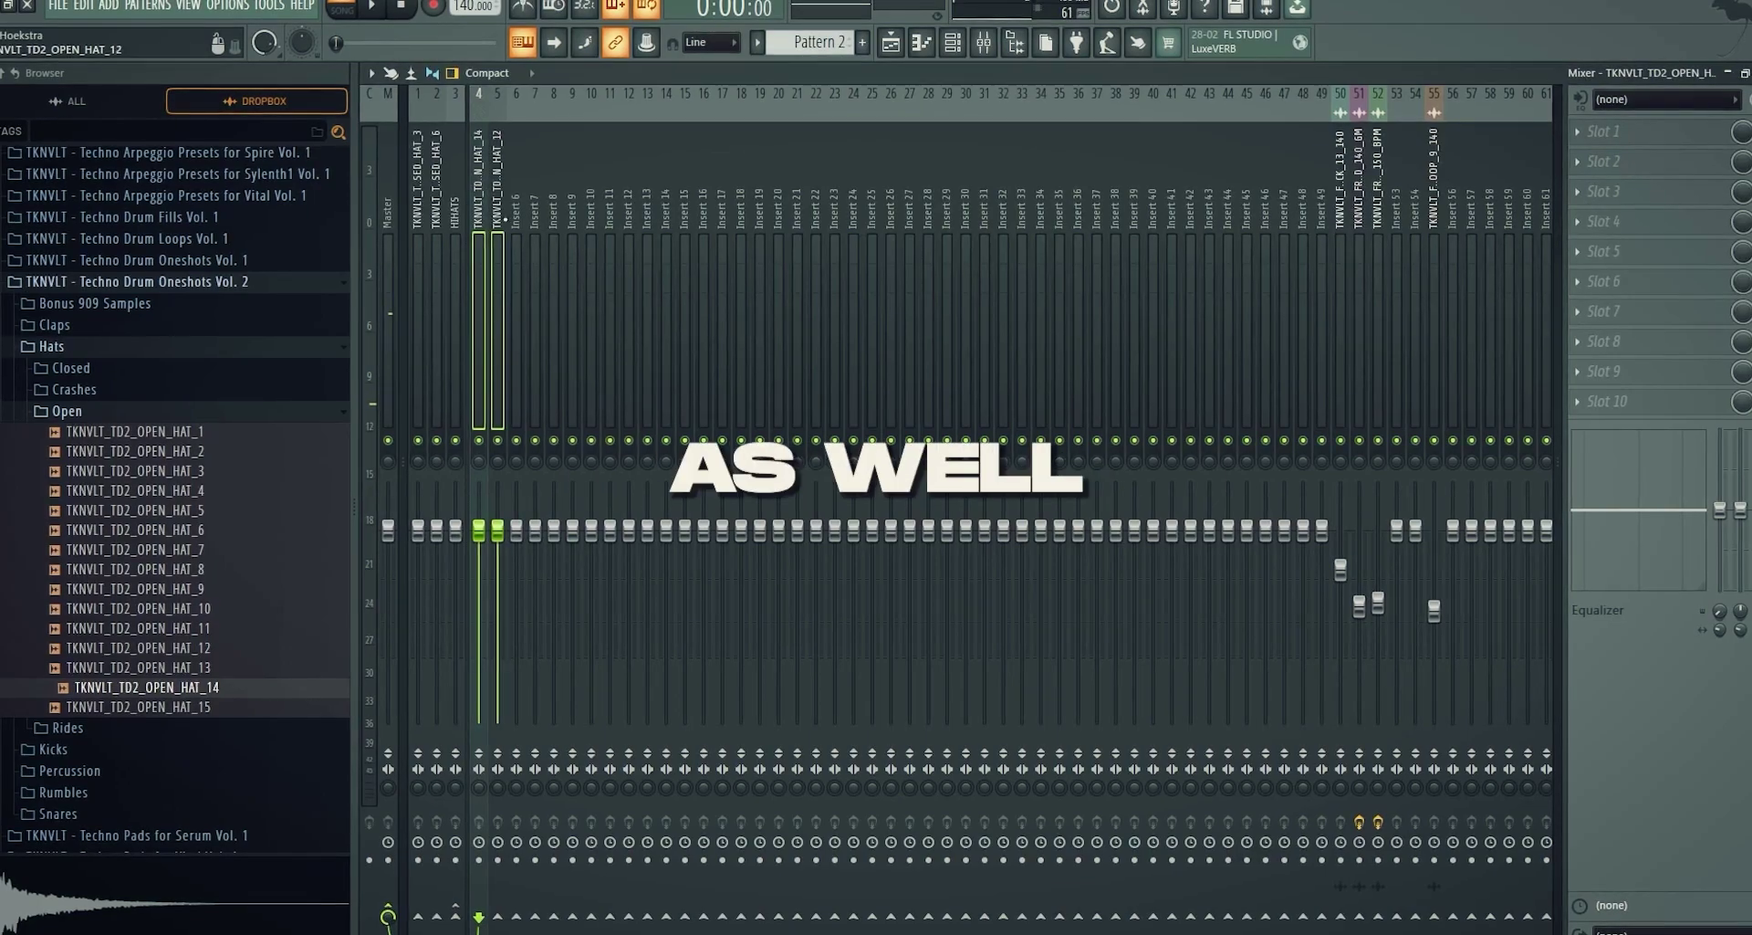
Put the CYMBALS track at slot 7 and add a separator before mixer track 8
right_click(516, 161)
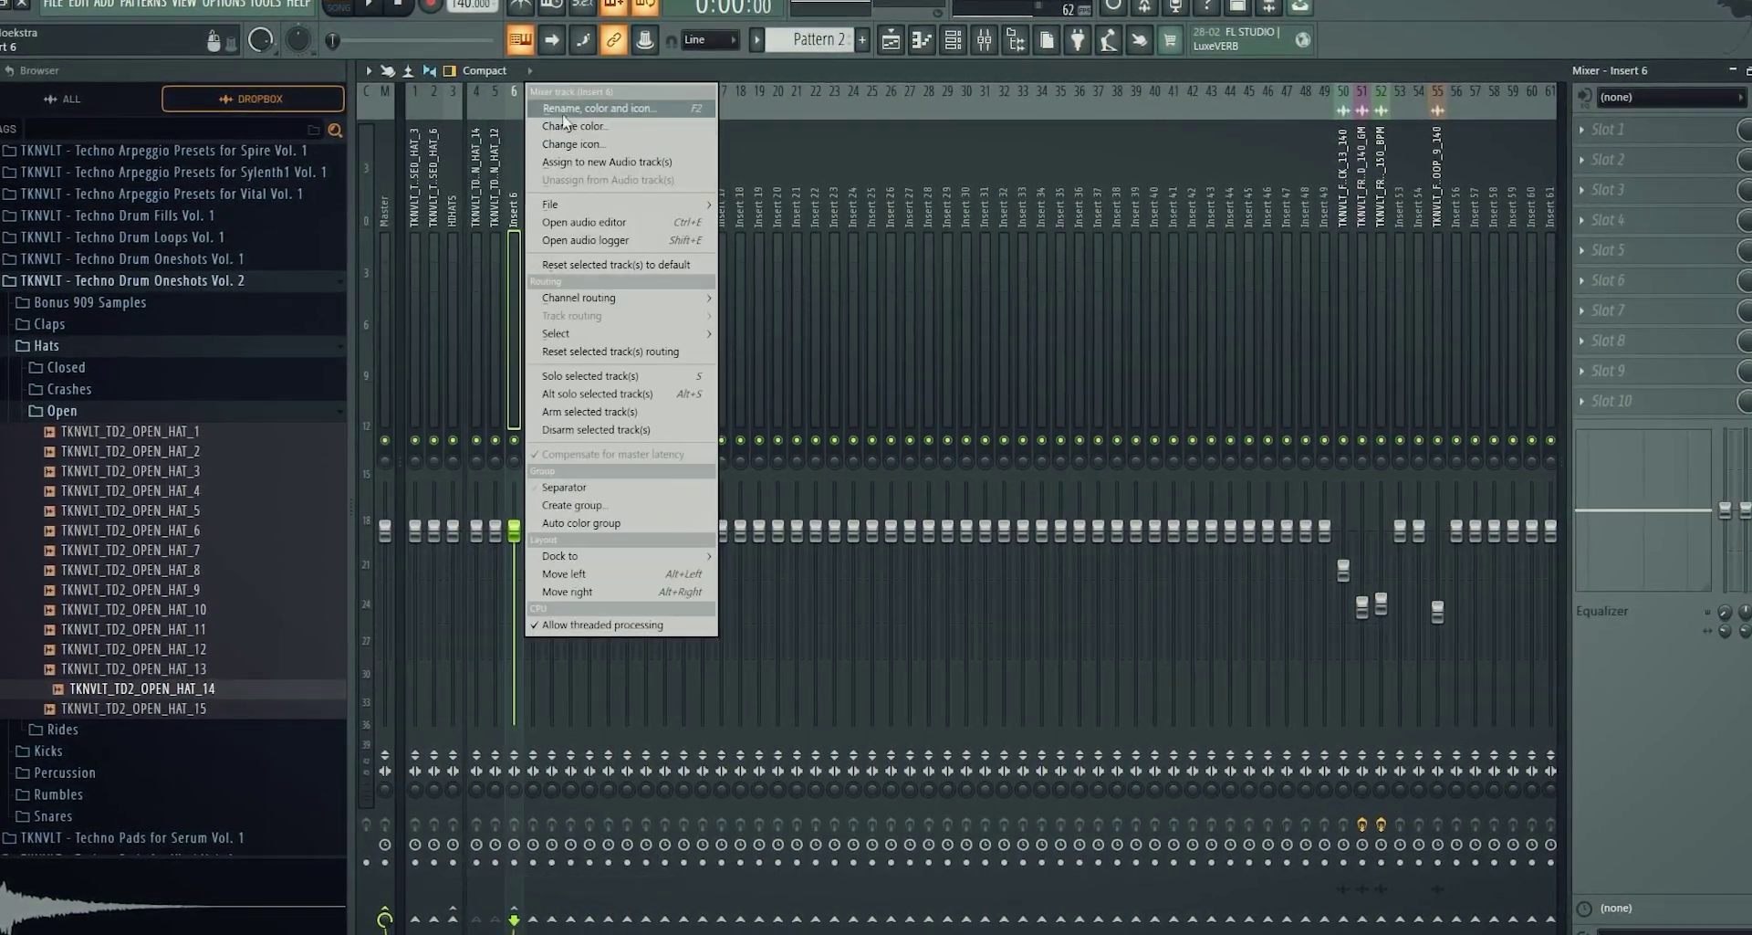
click(584, 590)
key(alt+Right)
key(alt+Left)
right_click(552, 164)
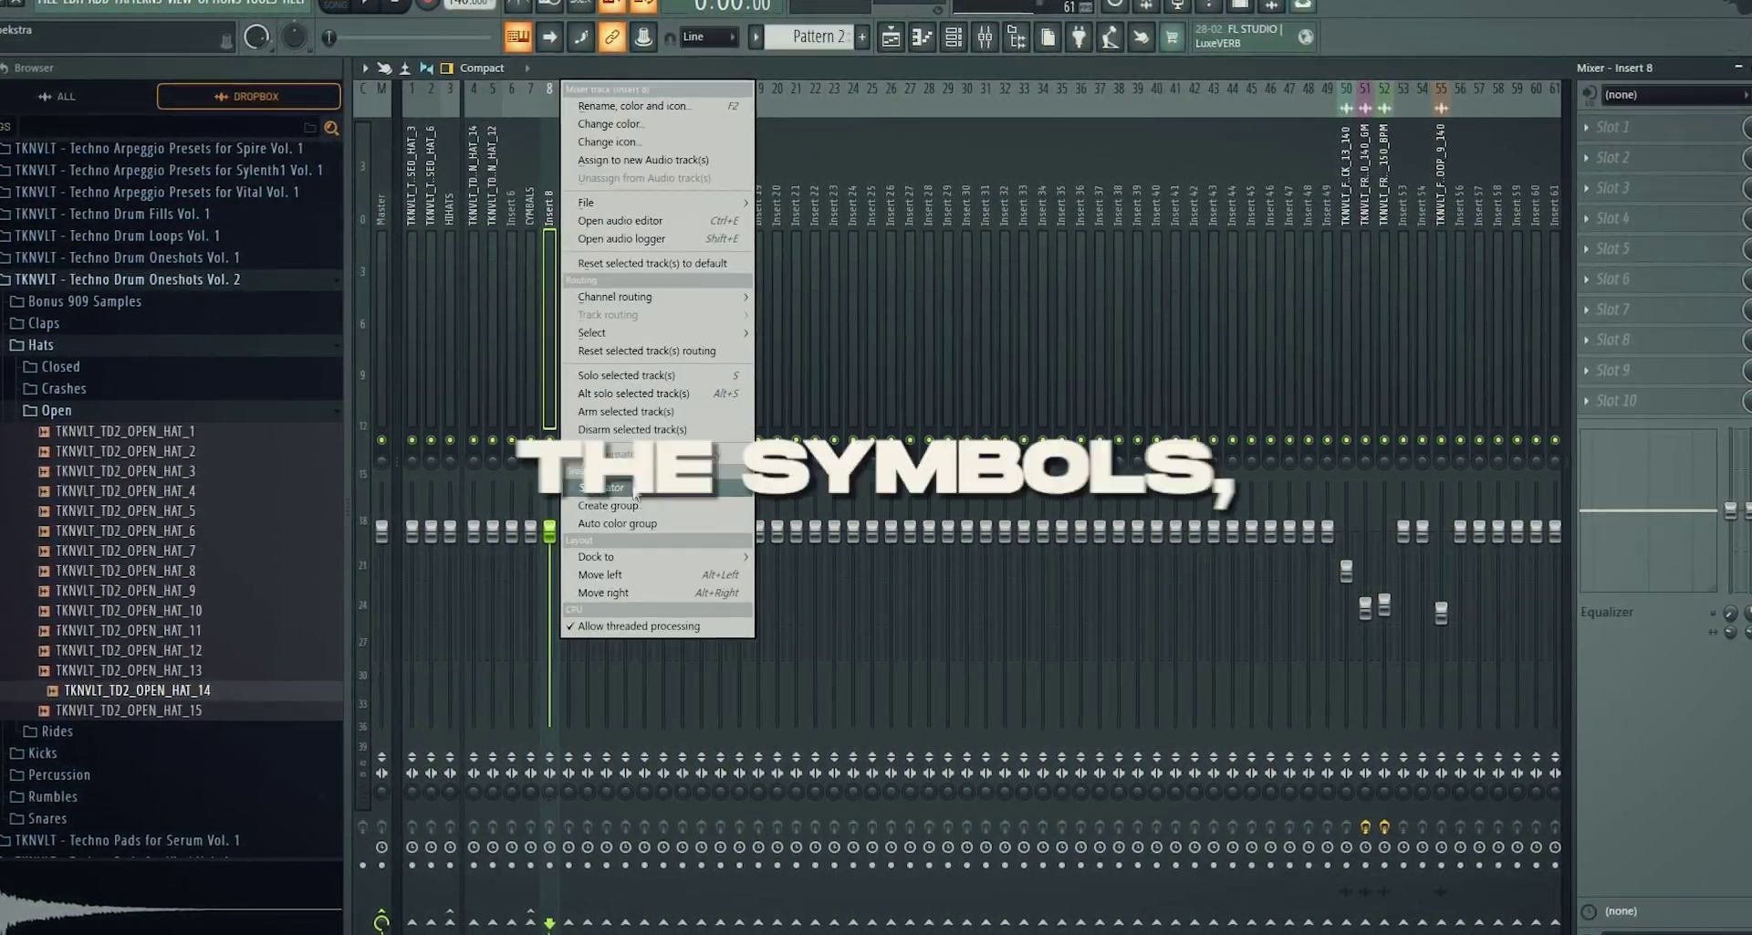
click(604, 487)
key(F6)
Add TKNVLT_TD2_RIDE_6 from the Rides folder as a channel and fill every second step
click(78, 410)
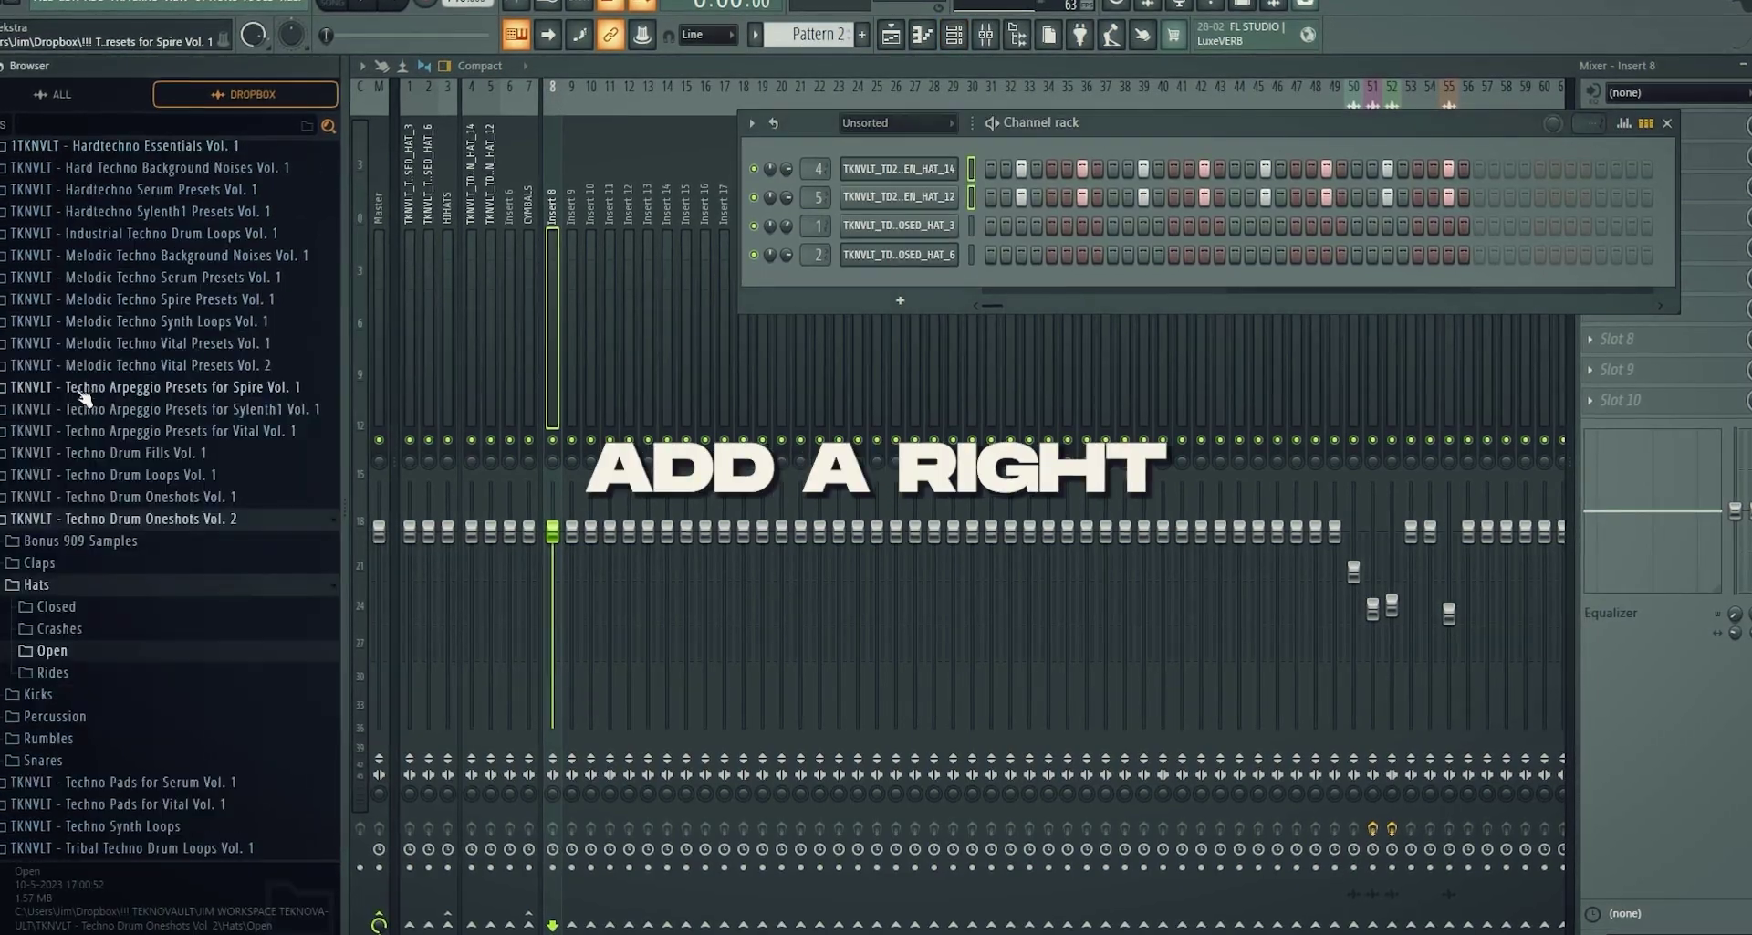
click(48, 669)
drag(284, 649, 287, 655)
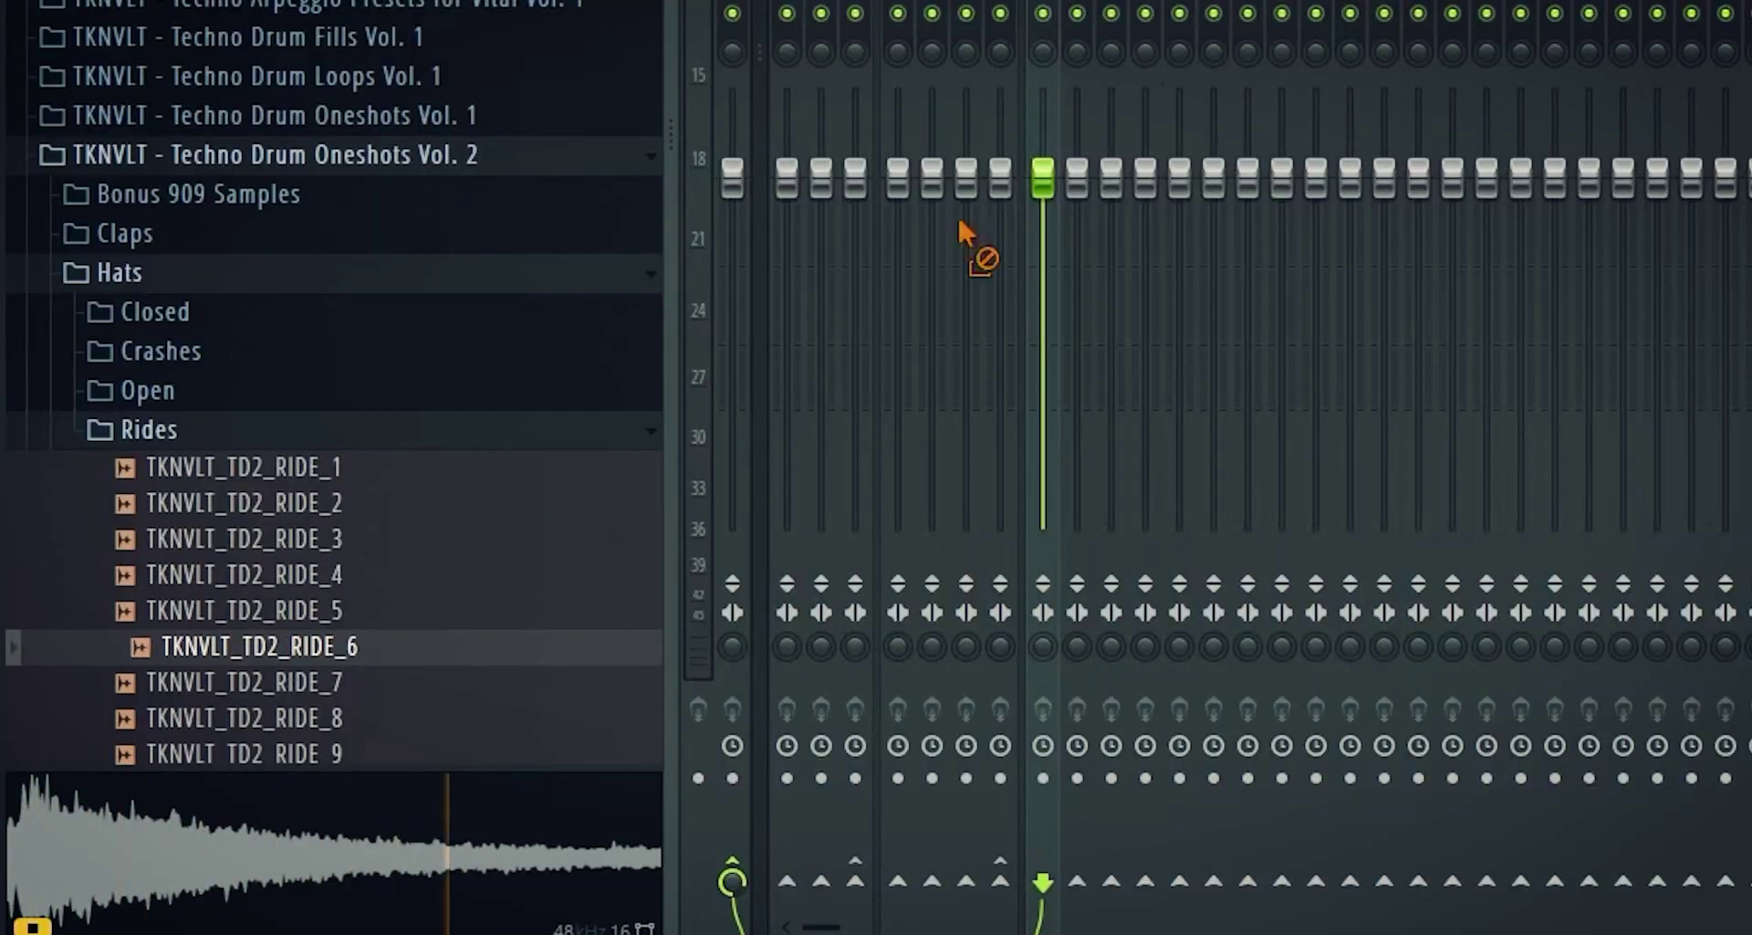
drag(966, 232, 969, 190)
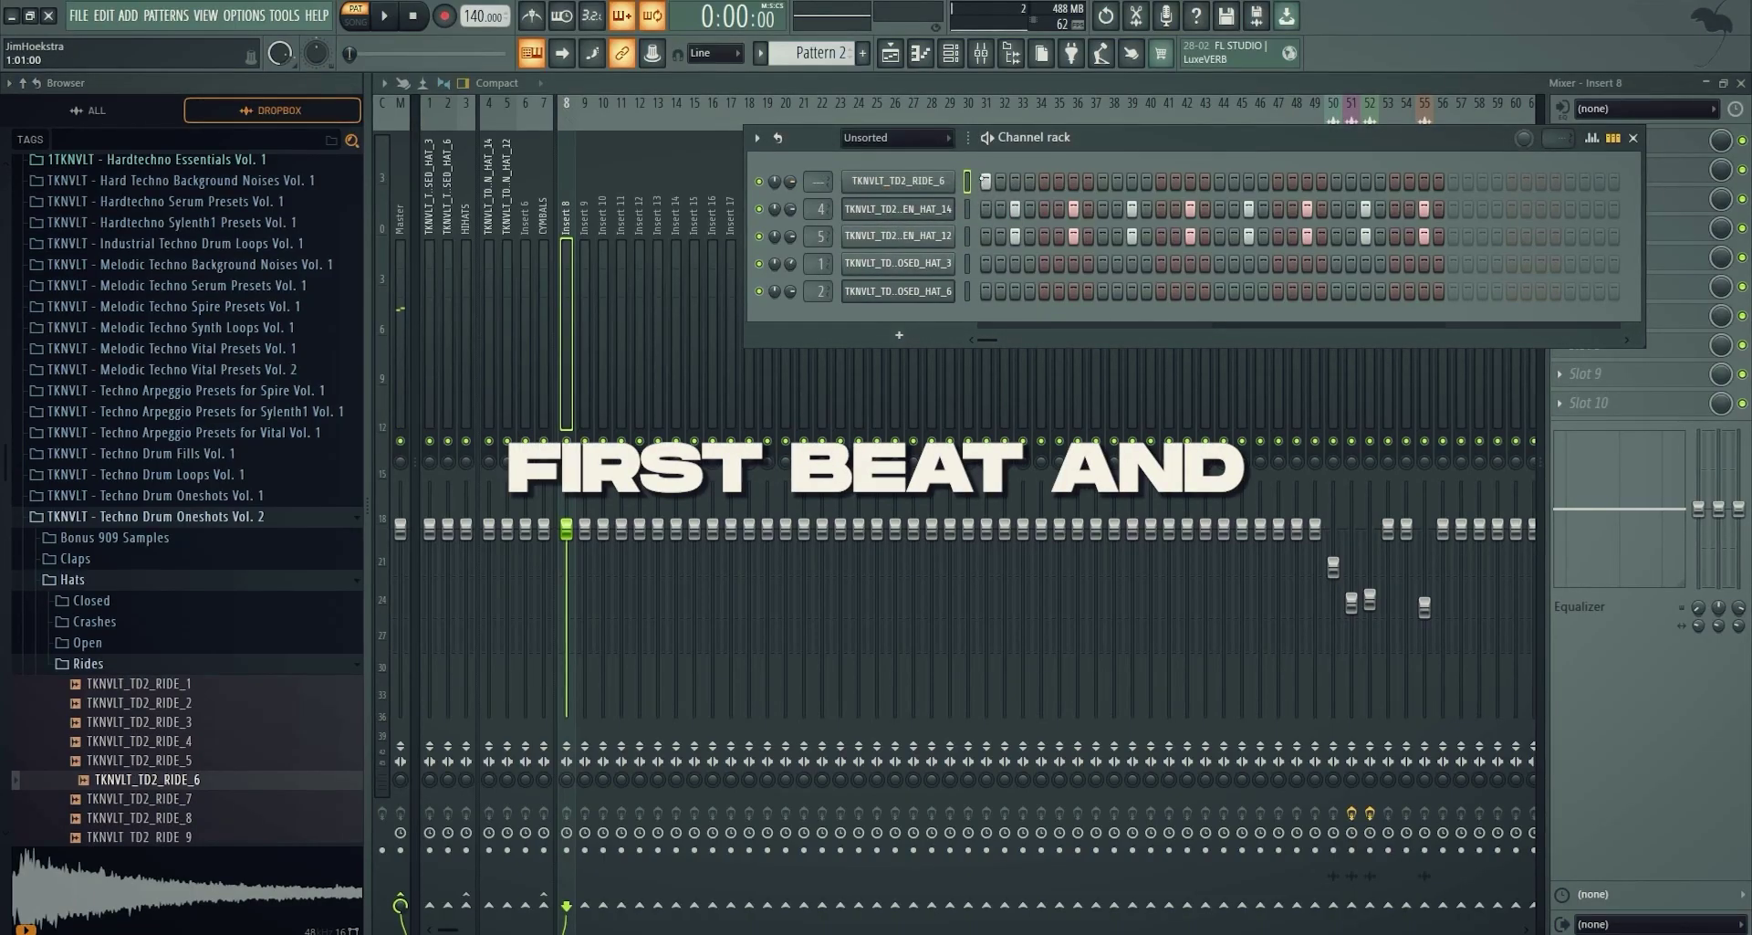
click(1015, 180)
right_click(922, 181)
click(1159, 240)
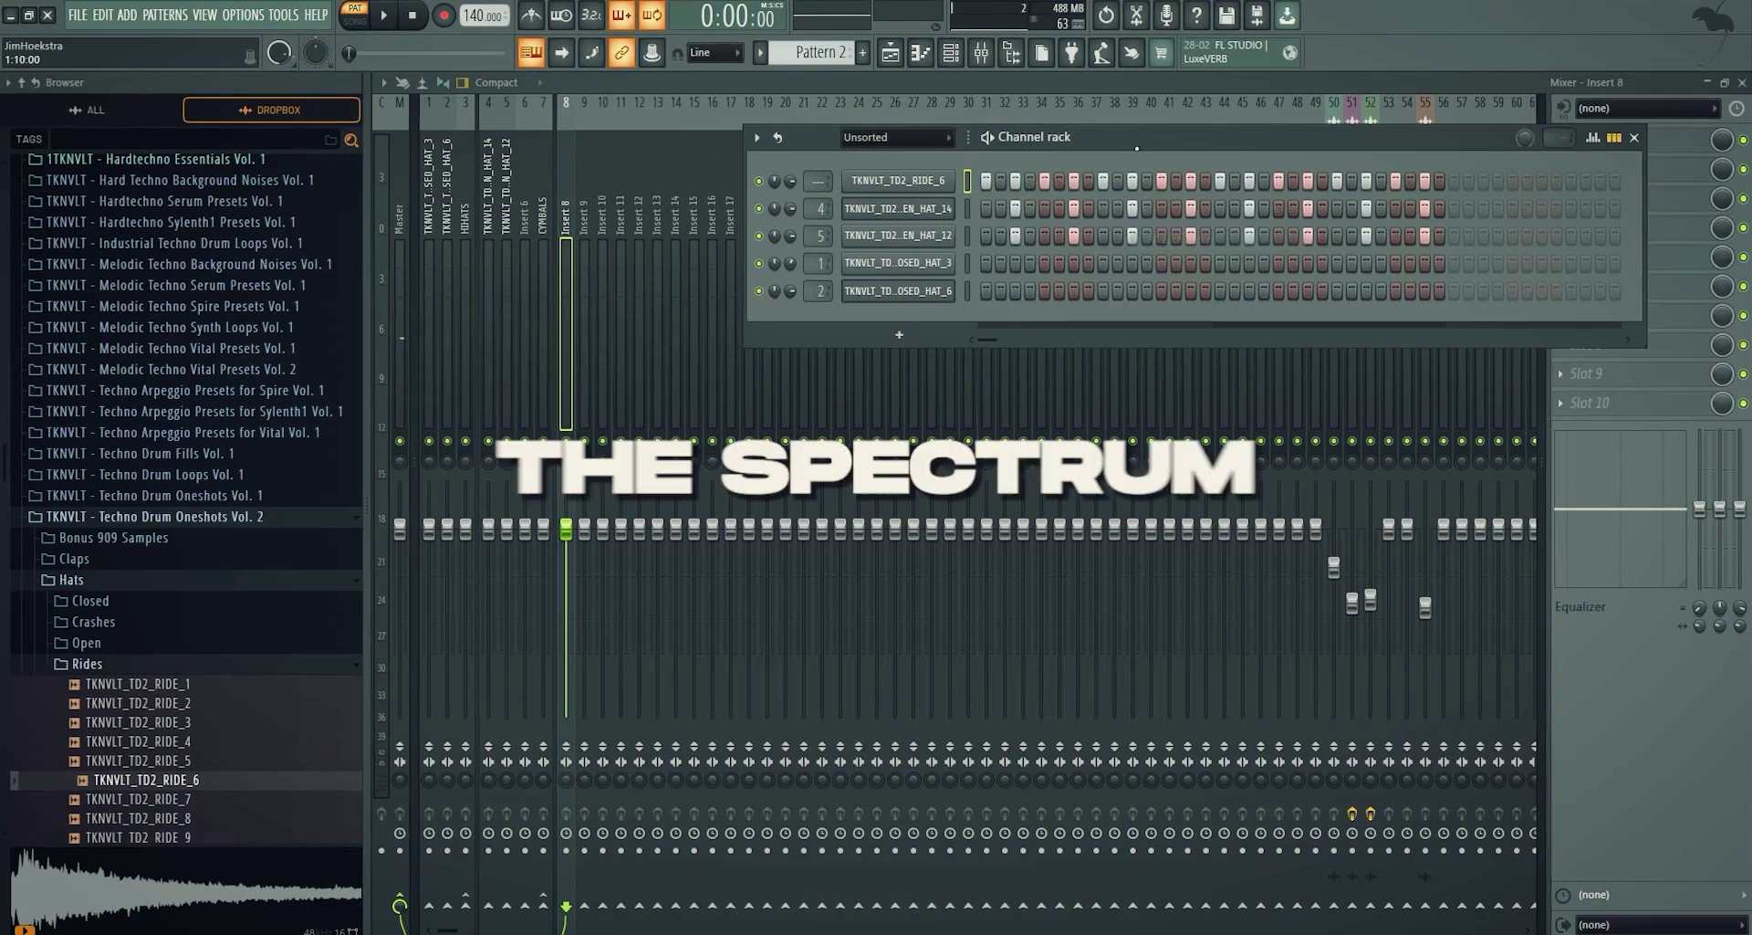
Lower the velocities of the eight off-beat ride hits and play the pattern
click(1614, 136)
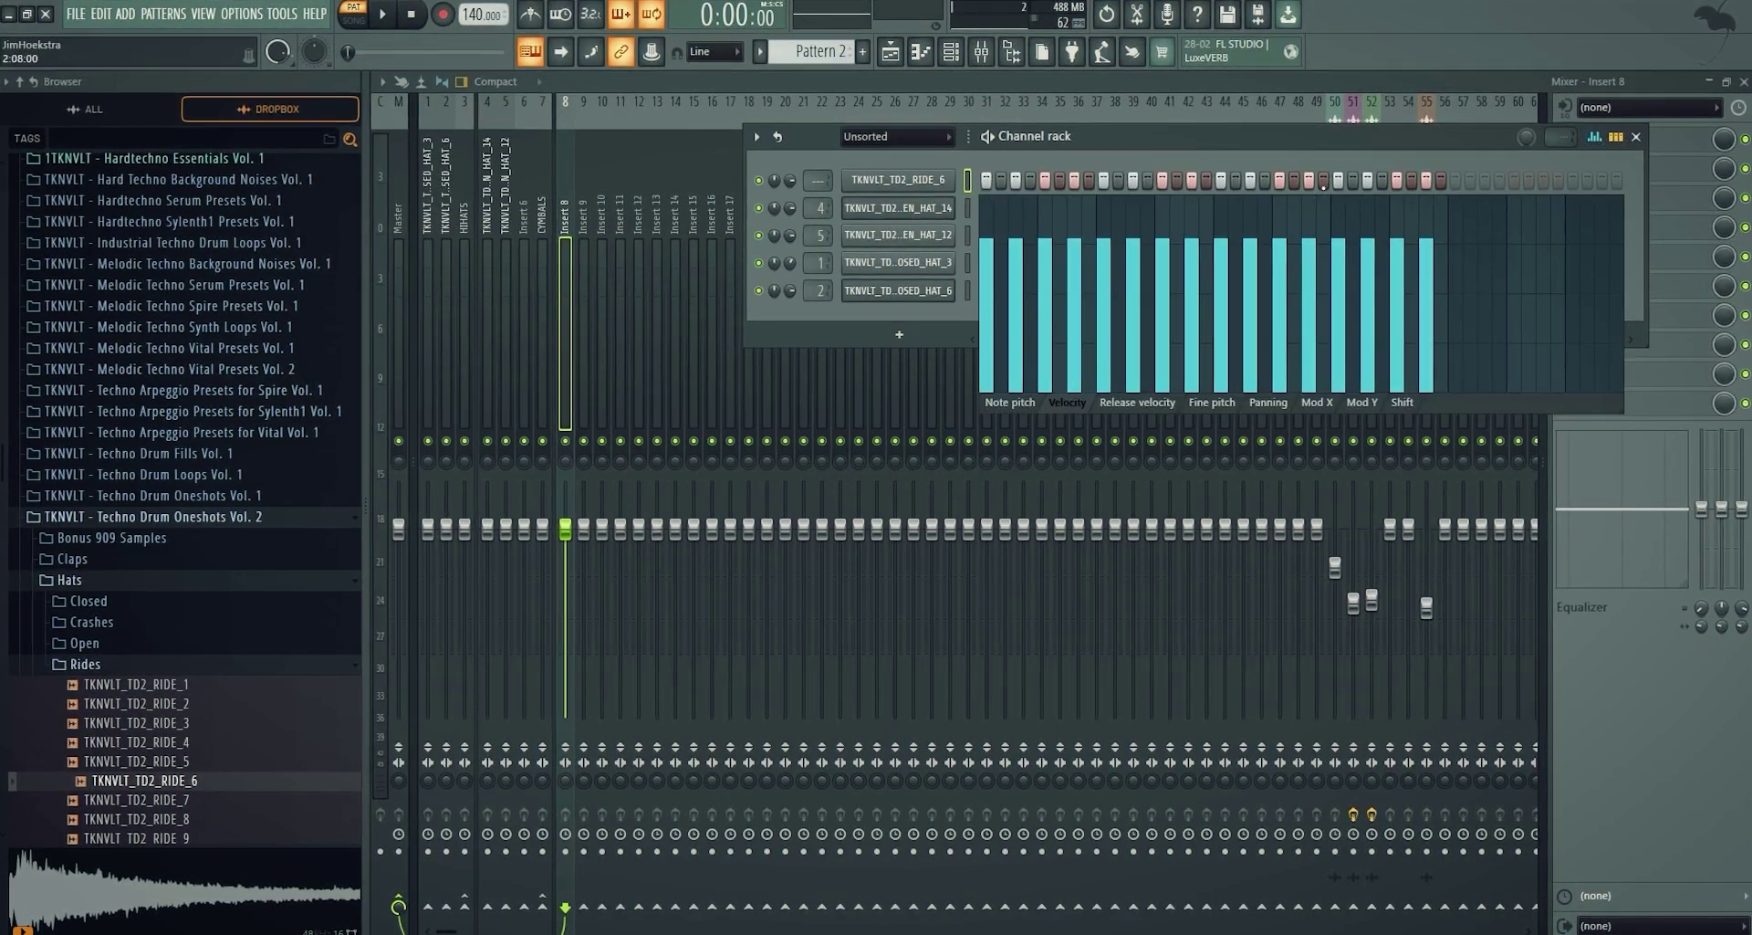
click(1016, 283)
click(1075, 279)
click(1133, 281)
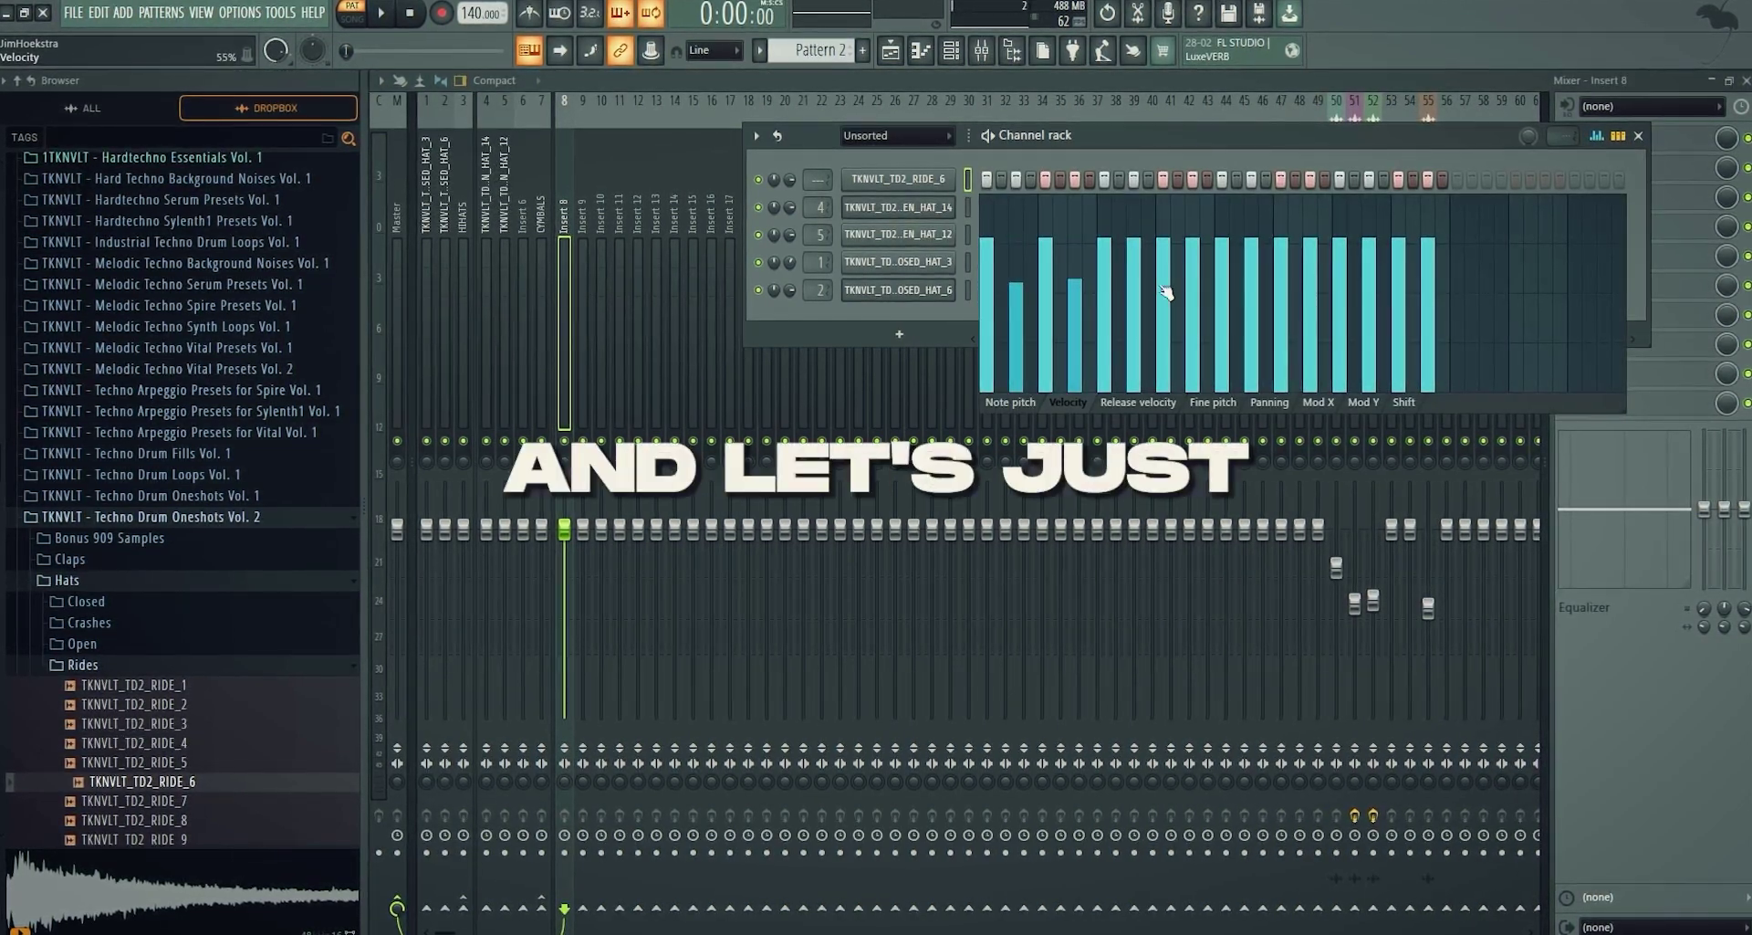
click(1193, 281)
click(1252, 282)
click(1311, 280)
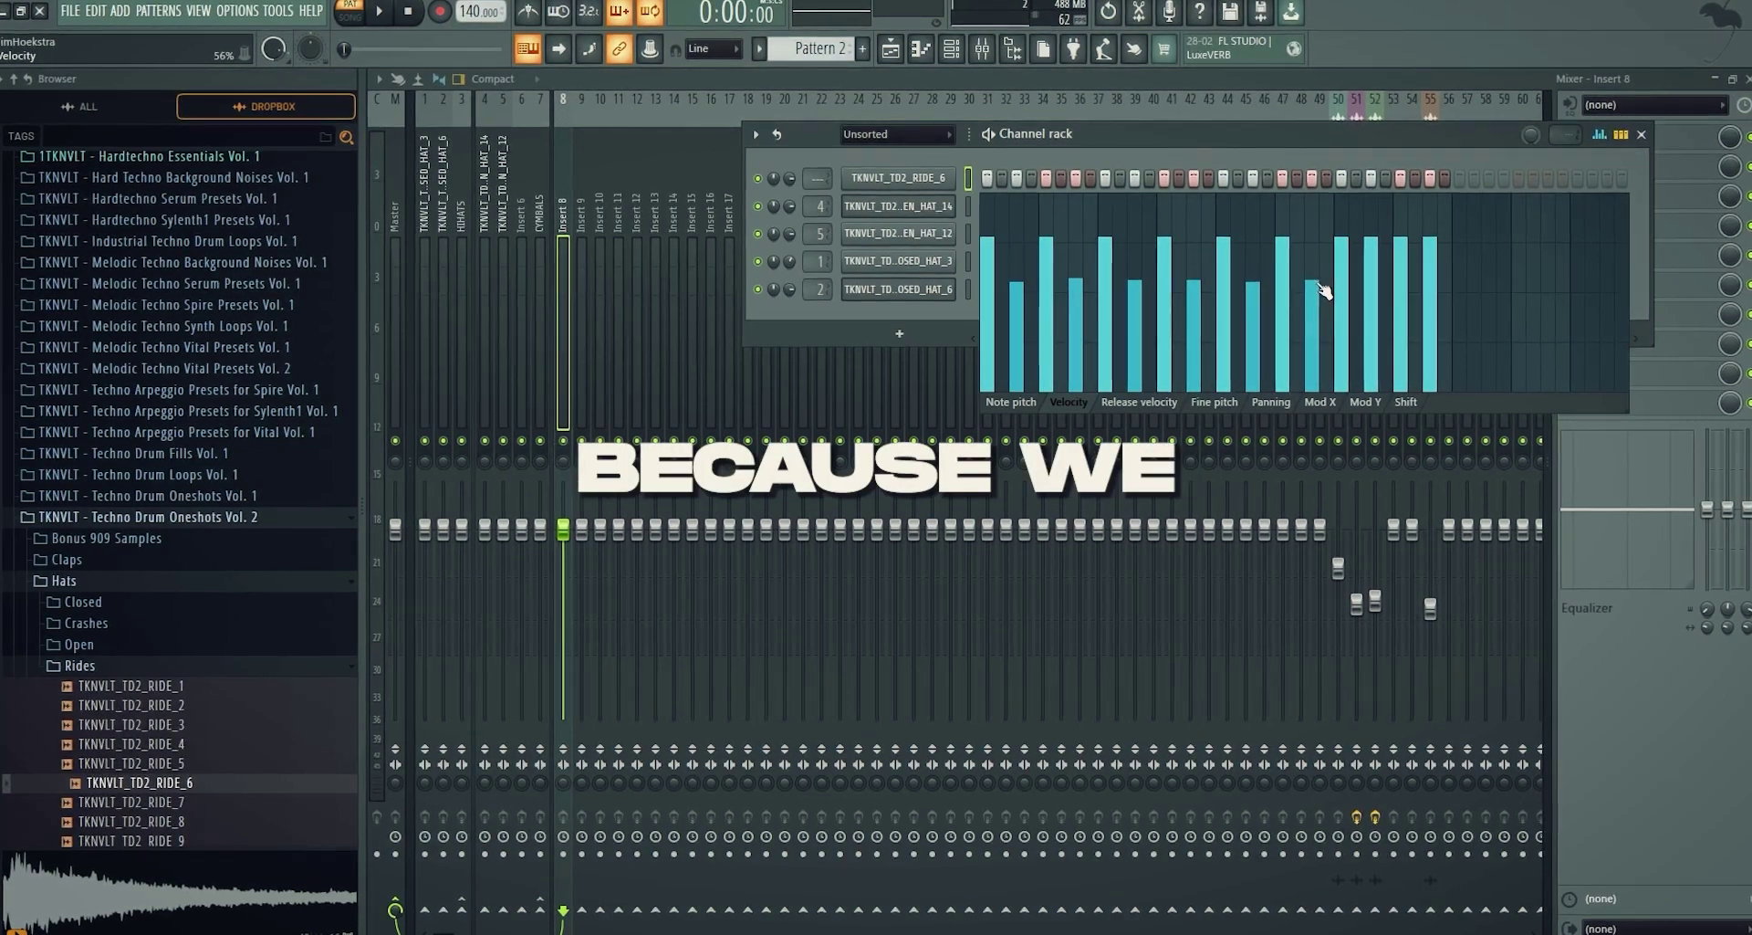
click(1371, 282)
click(1430, 285)
key(space)
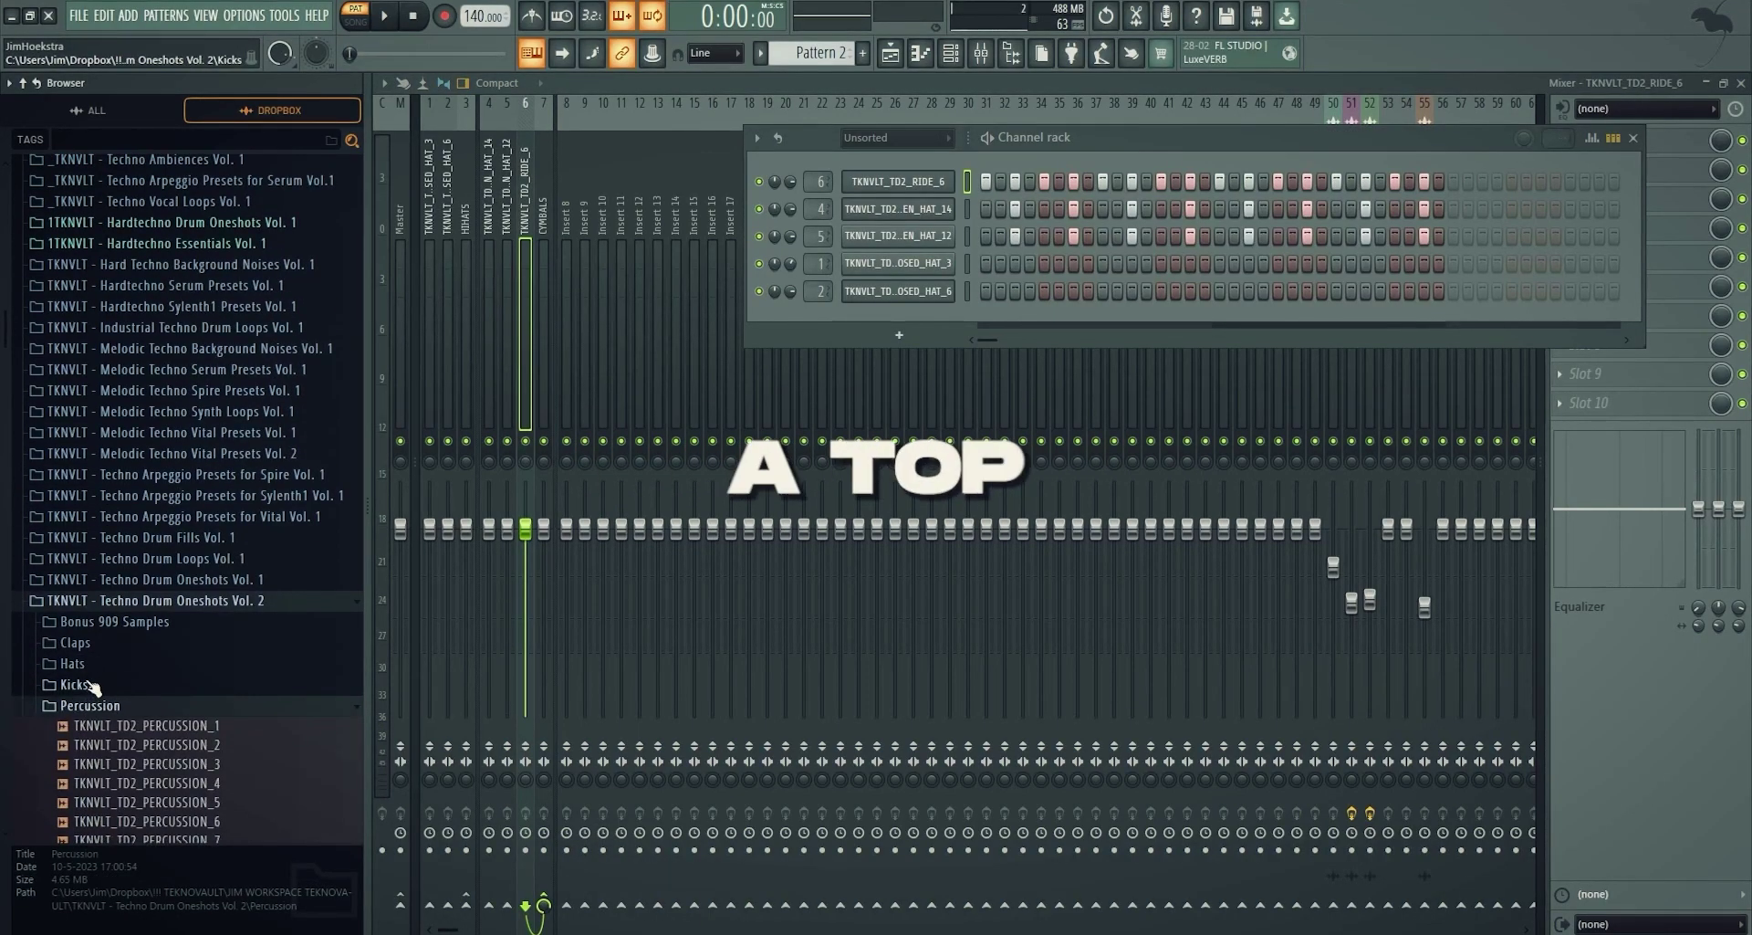
Add KICK_TKNVLT_TD2_ONESHOT_3 with a hit on step 13 and shorten it by raising the fade-out
drag(153, 536, 913, 170)
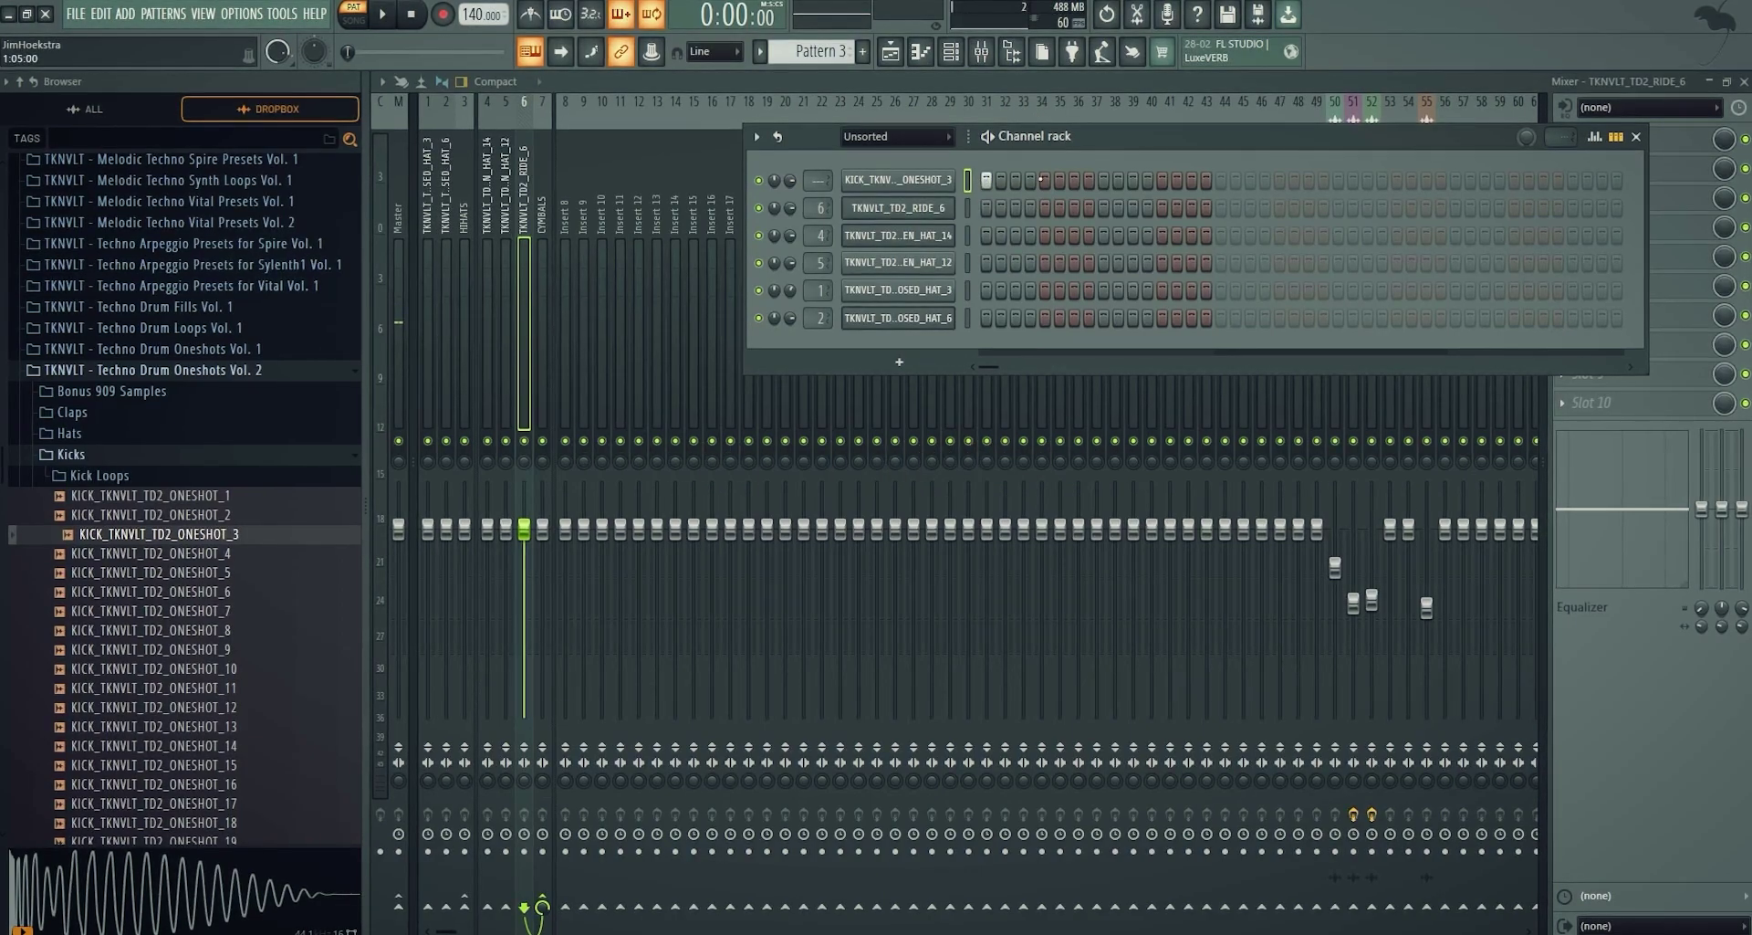
click(1162, 181)
click(895, 182)
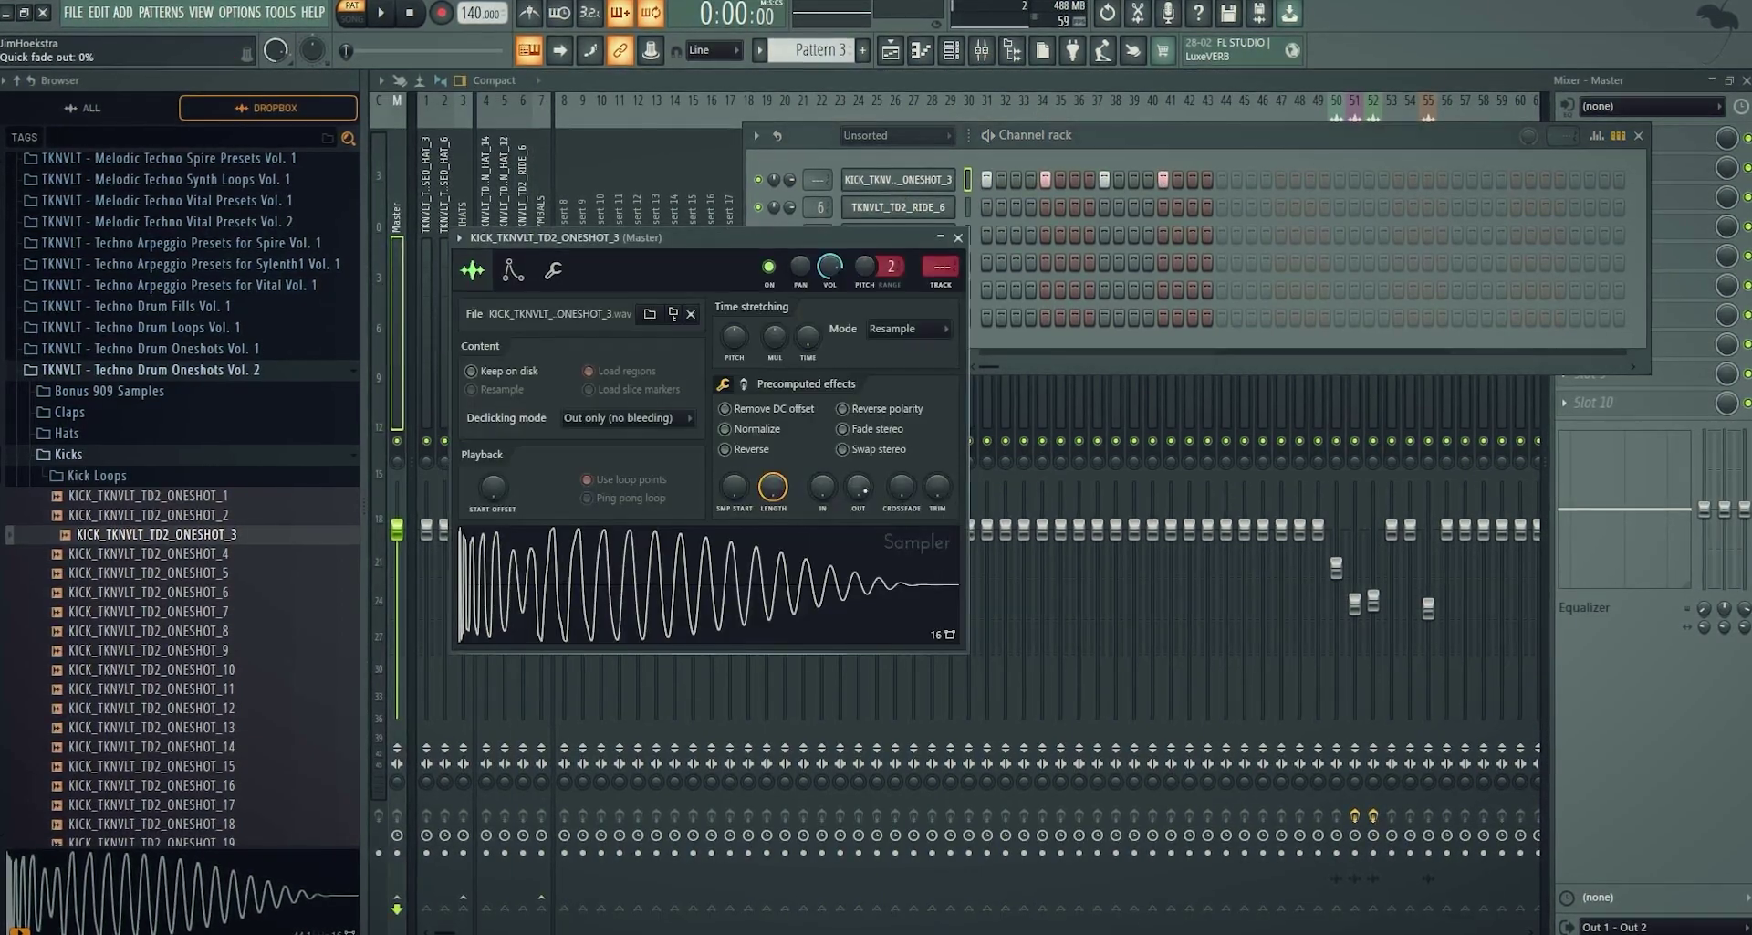
drag(859, 486, 859, 420)
click(856, 569)
Route the kick channel to mixer track 8 and add a separator before track 10
right_click(565, 182)
mouse_move(657, 301)
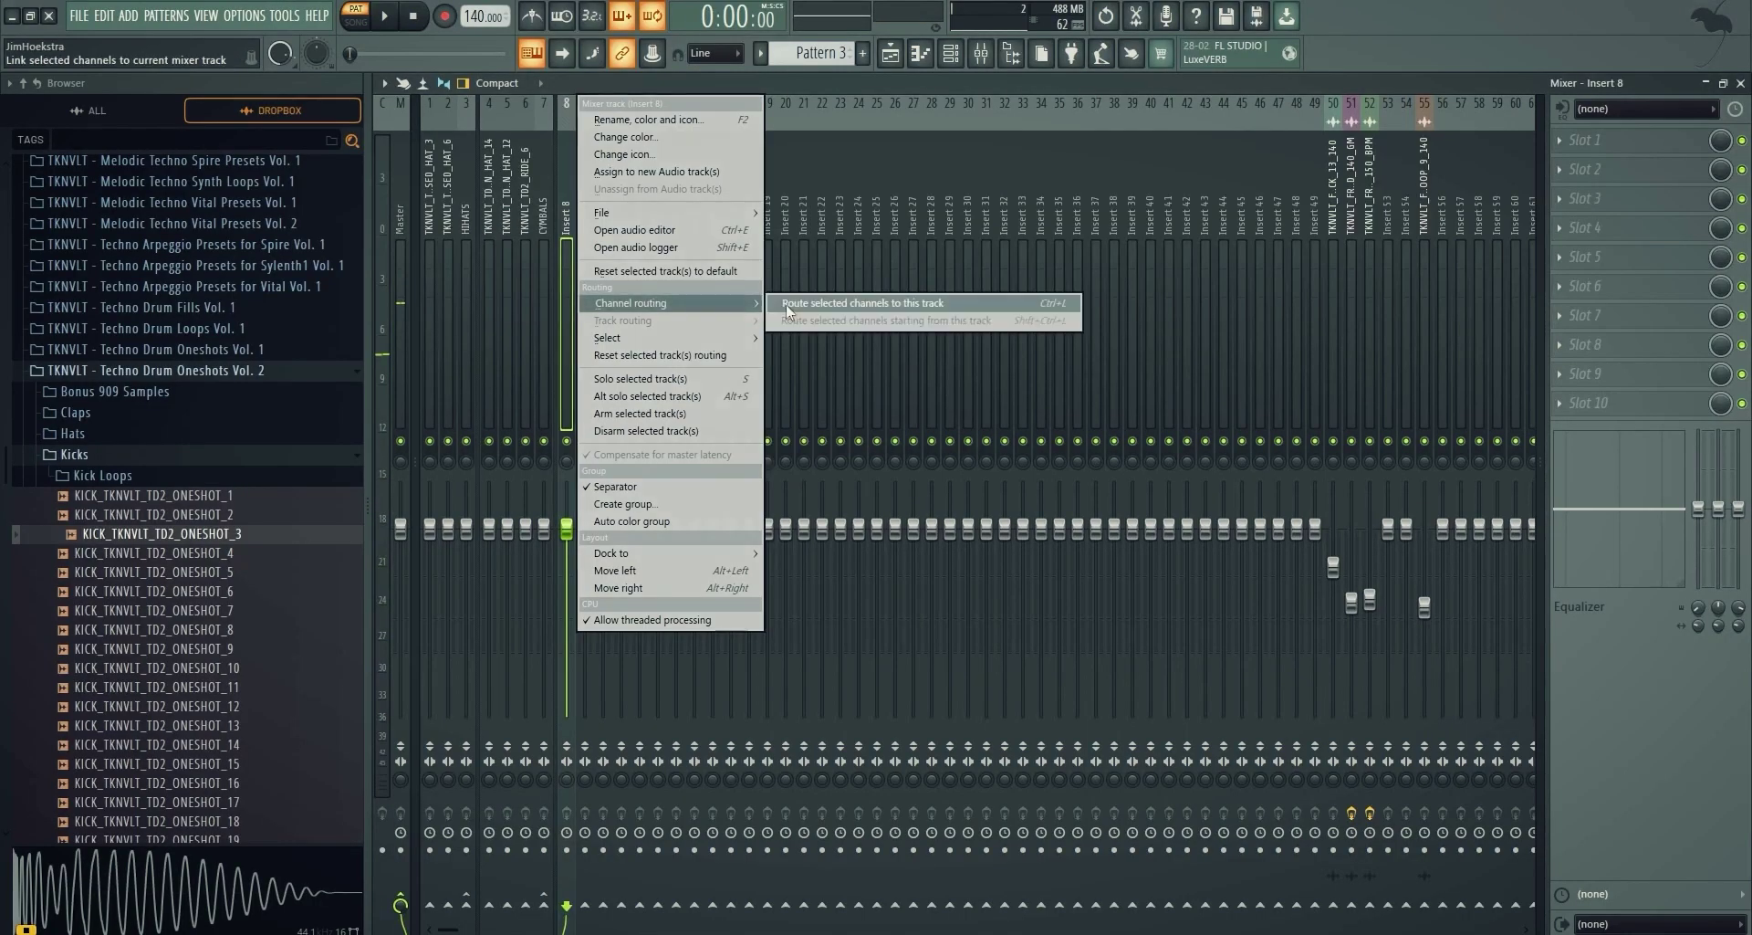
click(876, 301)
click(587, 169)
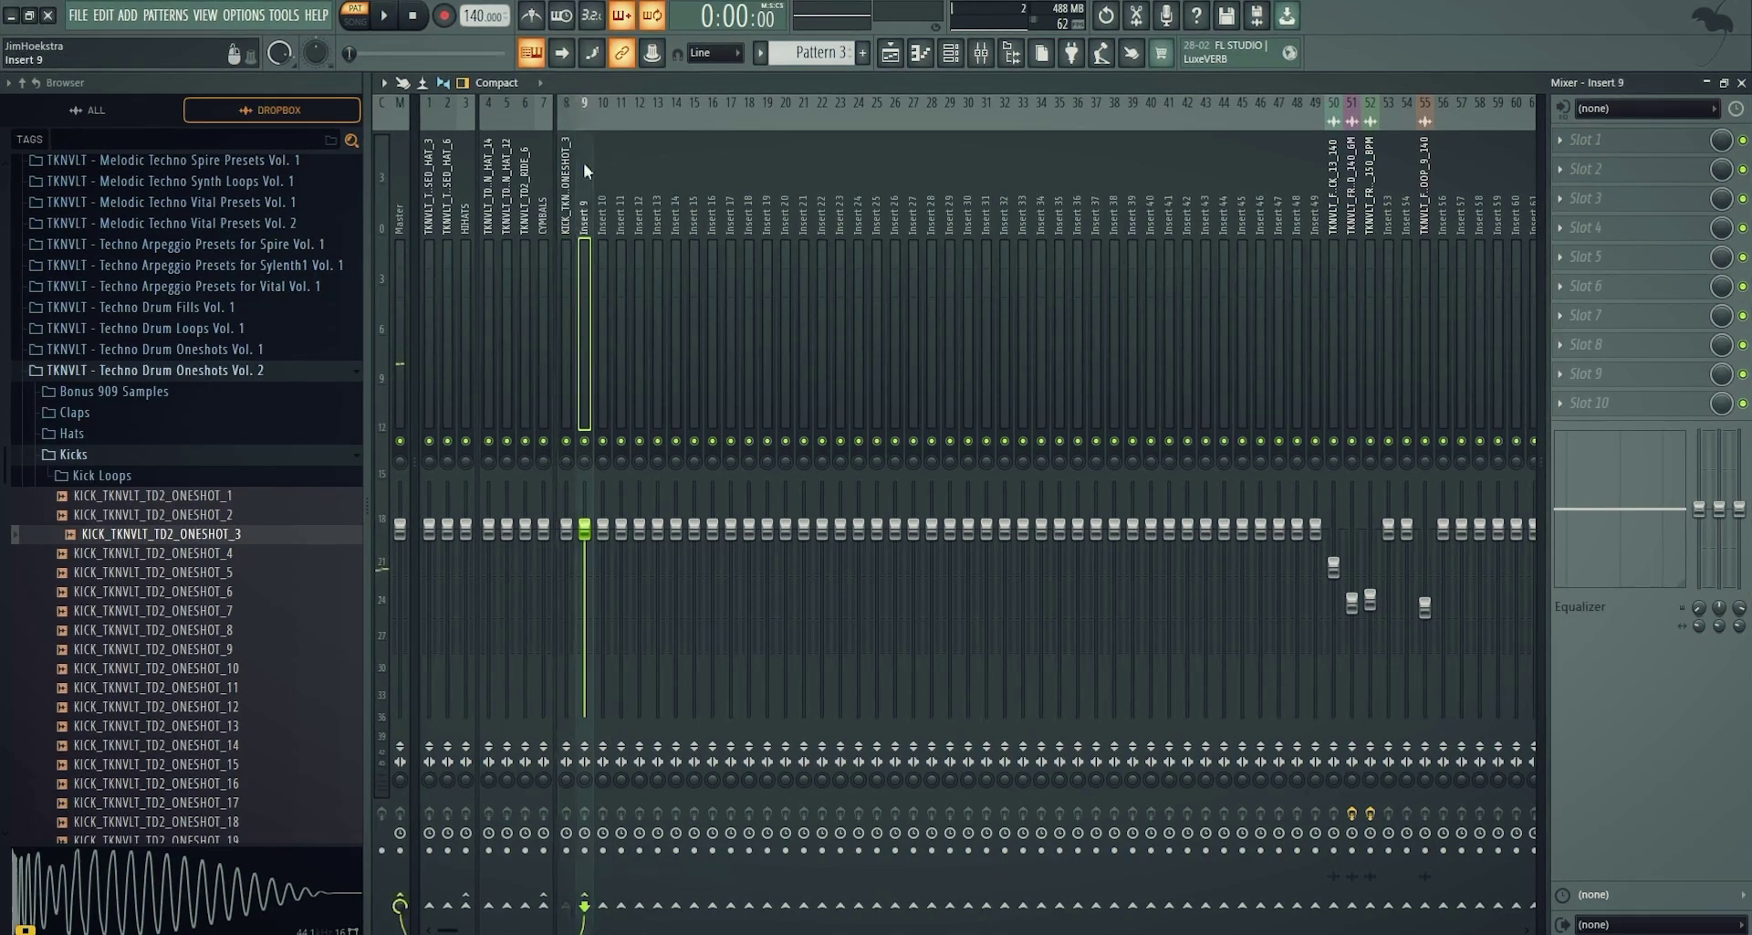
right_click(603, 187)
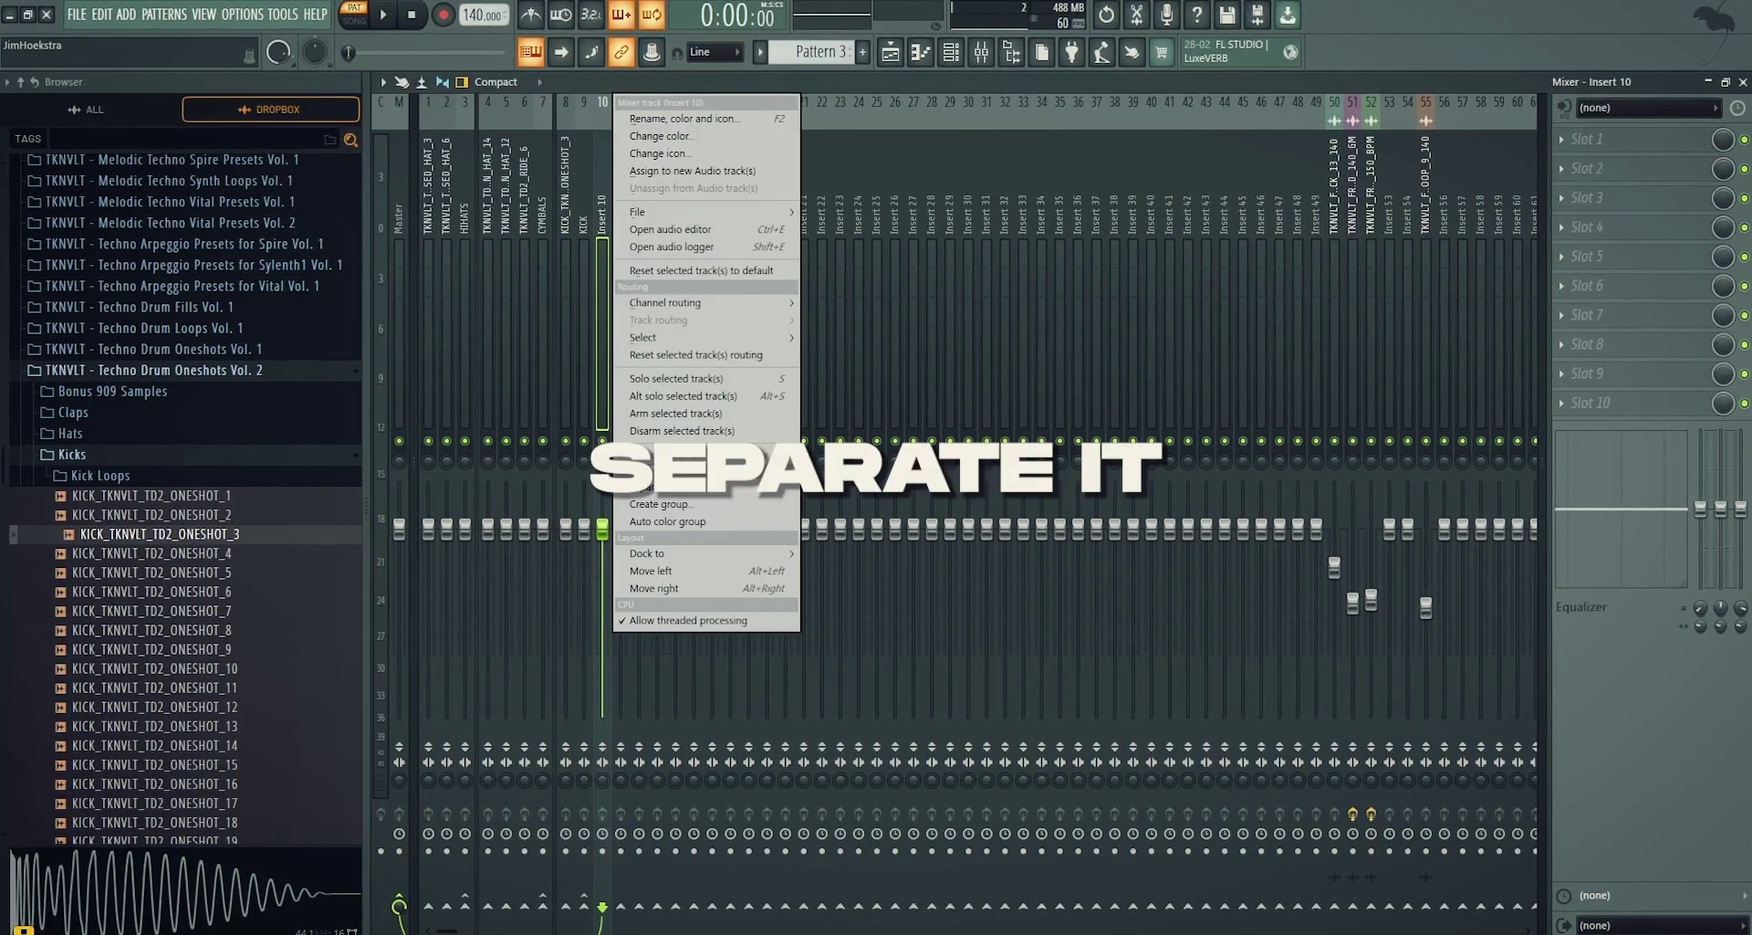
click(652, 551)
click(584, 201)
click(957, 58)
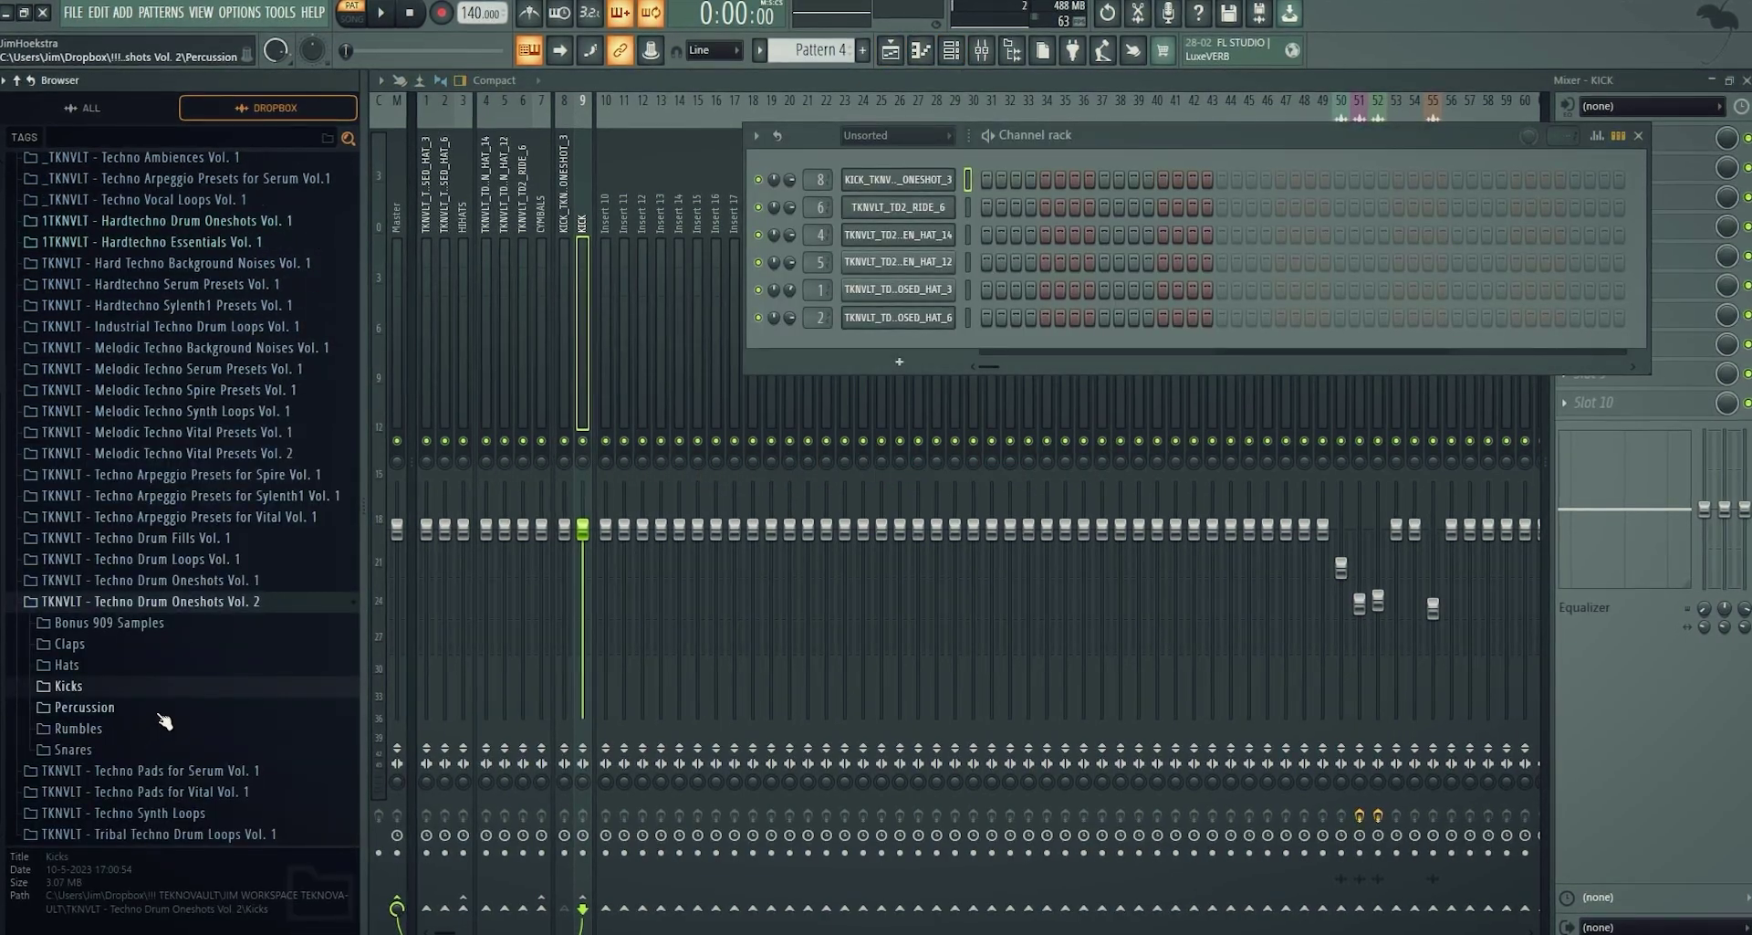
Add TKNVLT_TD2_PERCUSSION_6 with hits on steps 1–4 ramping up in velocity, then open its piano roll
click(160, 712)
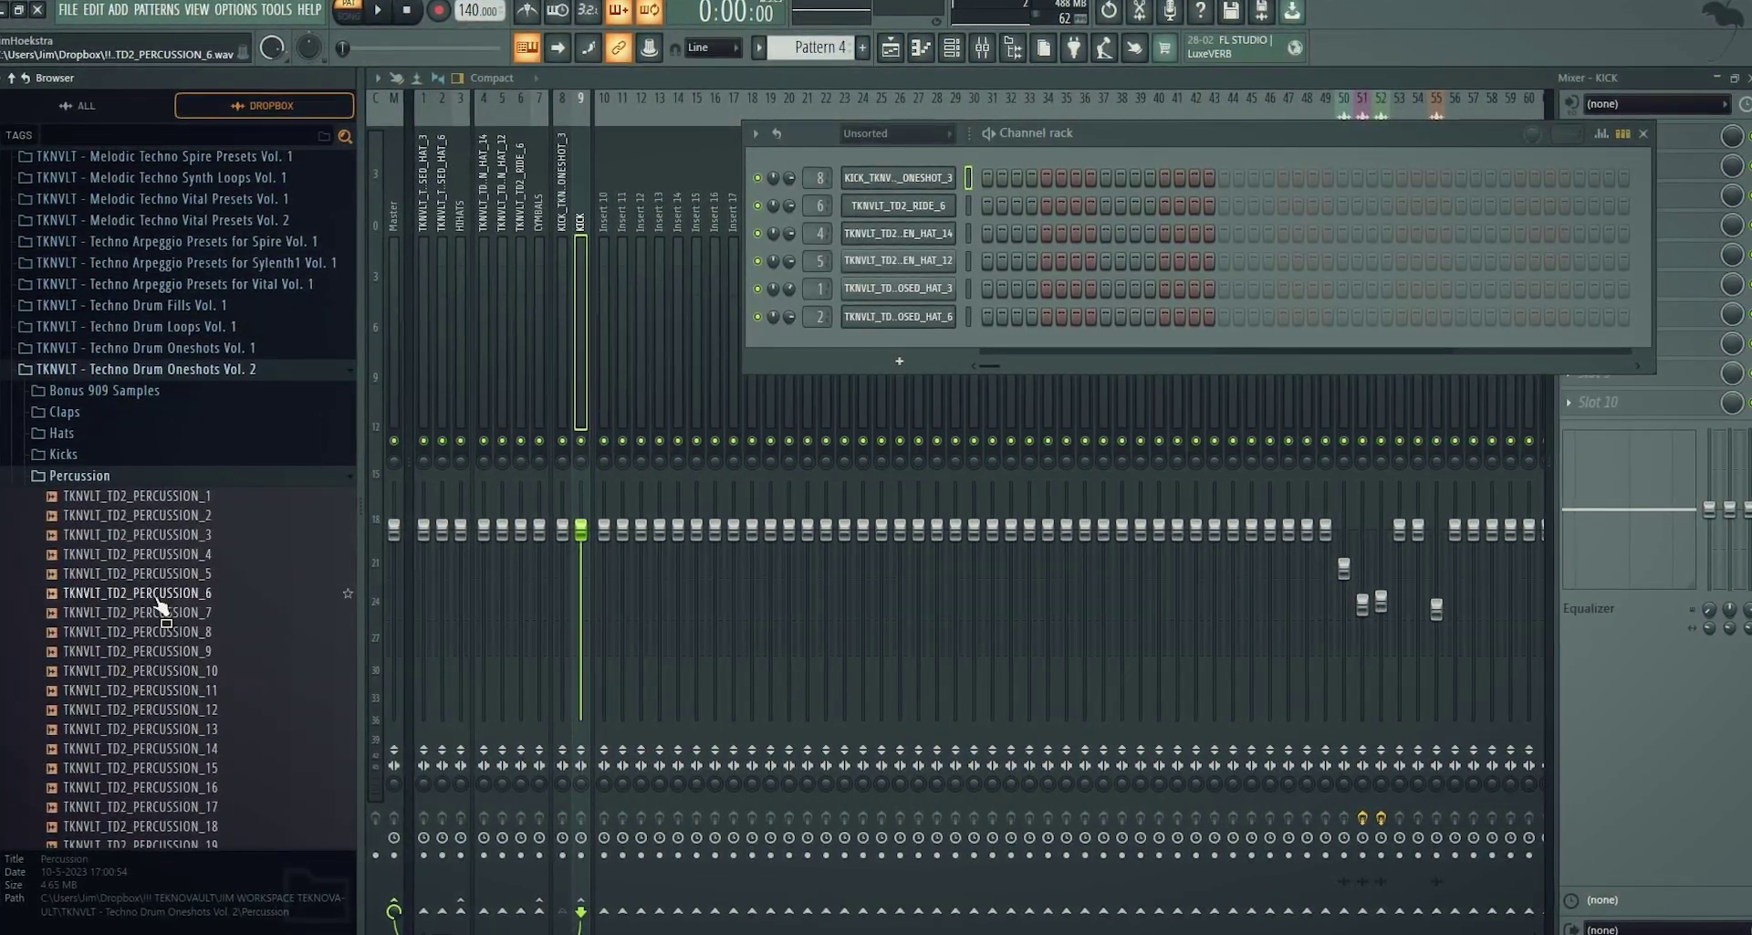
drag(160, 603, 1032, 176)
click(1605, 132)
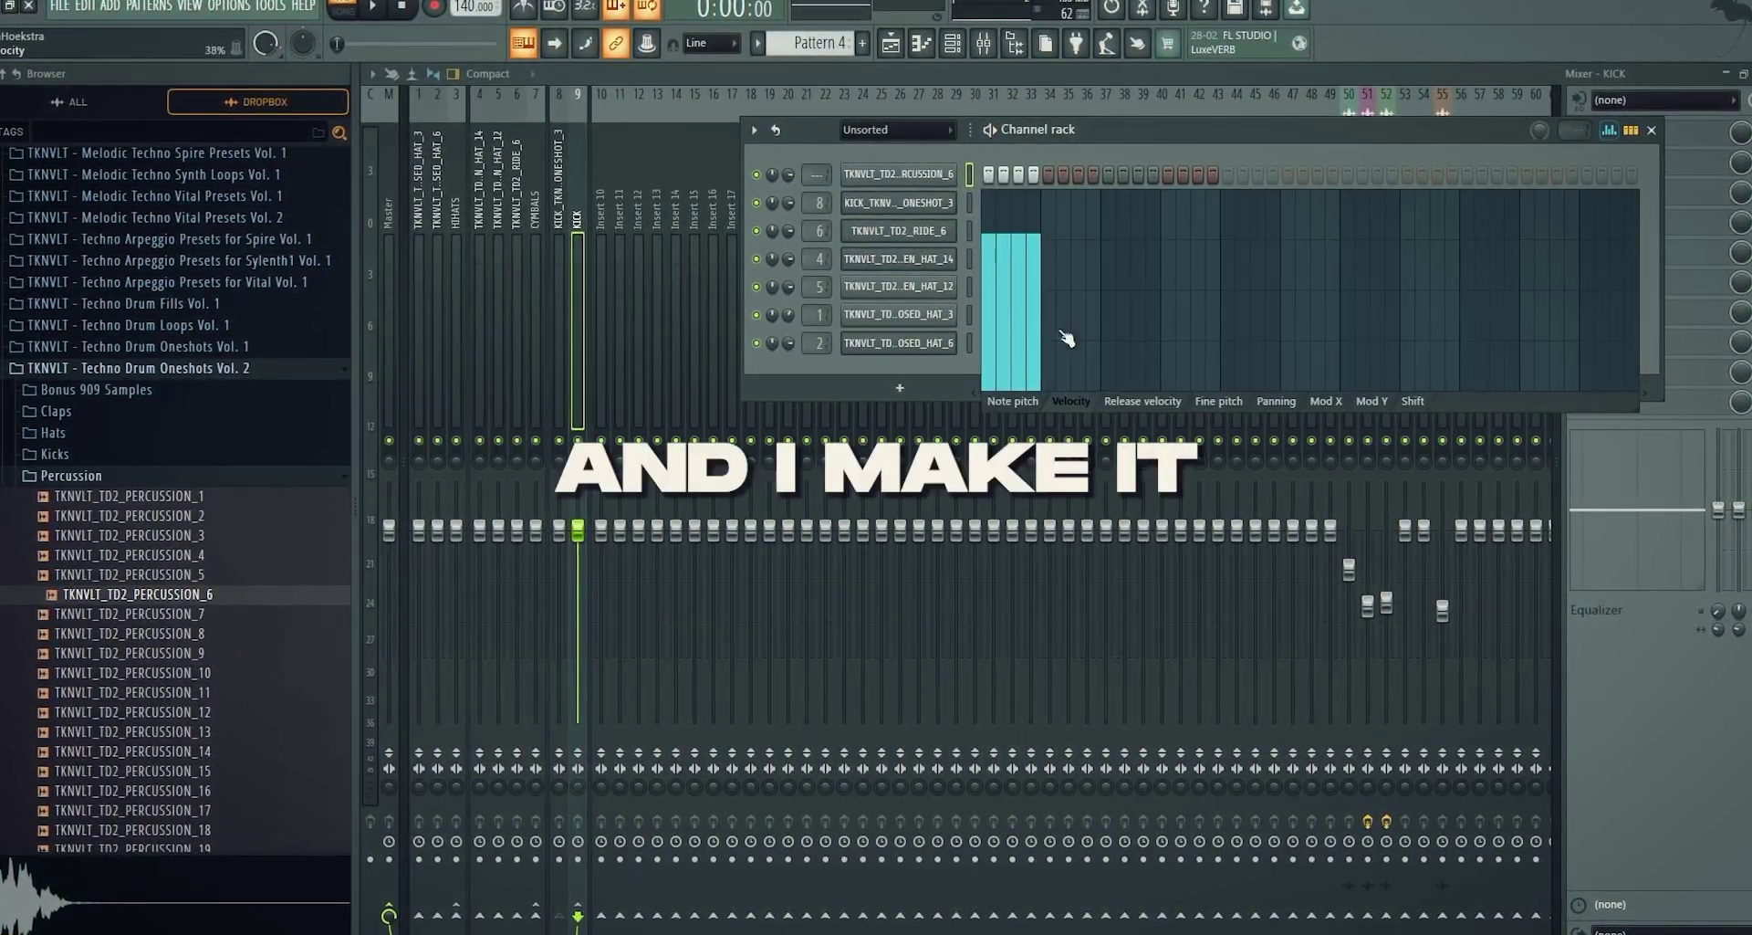
mouse_move(987, 324)
mouse_down()
mouse_move(1027, 241)
mouse_move(1045, 292)
mouse_up()
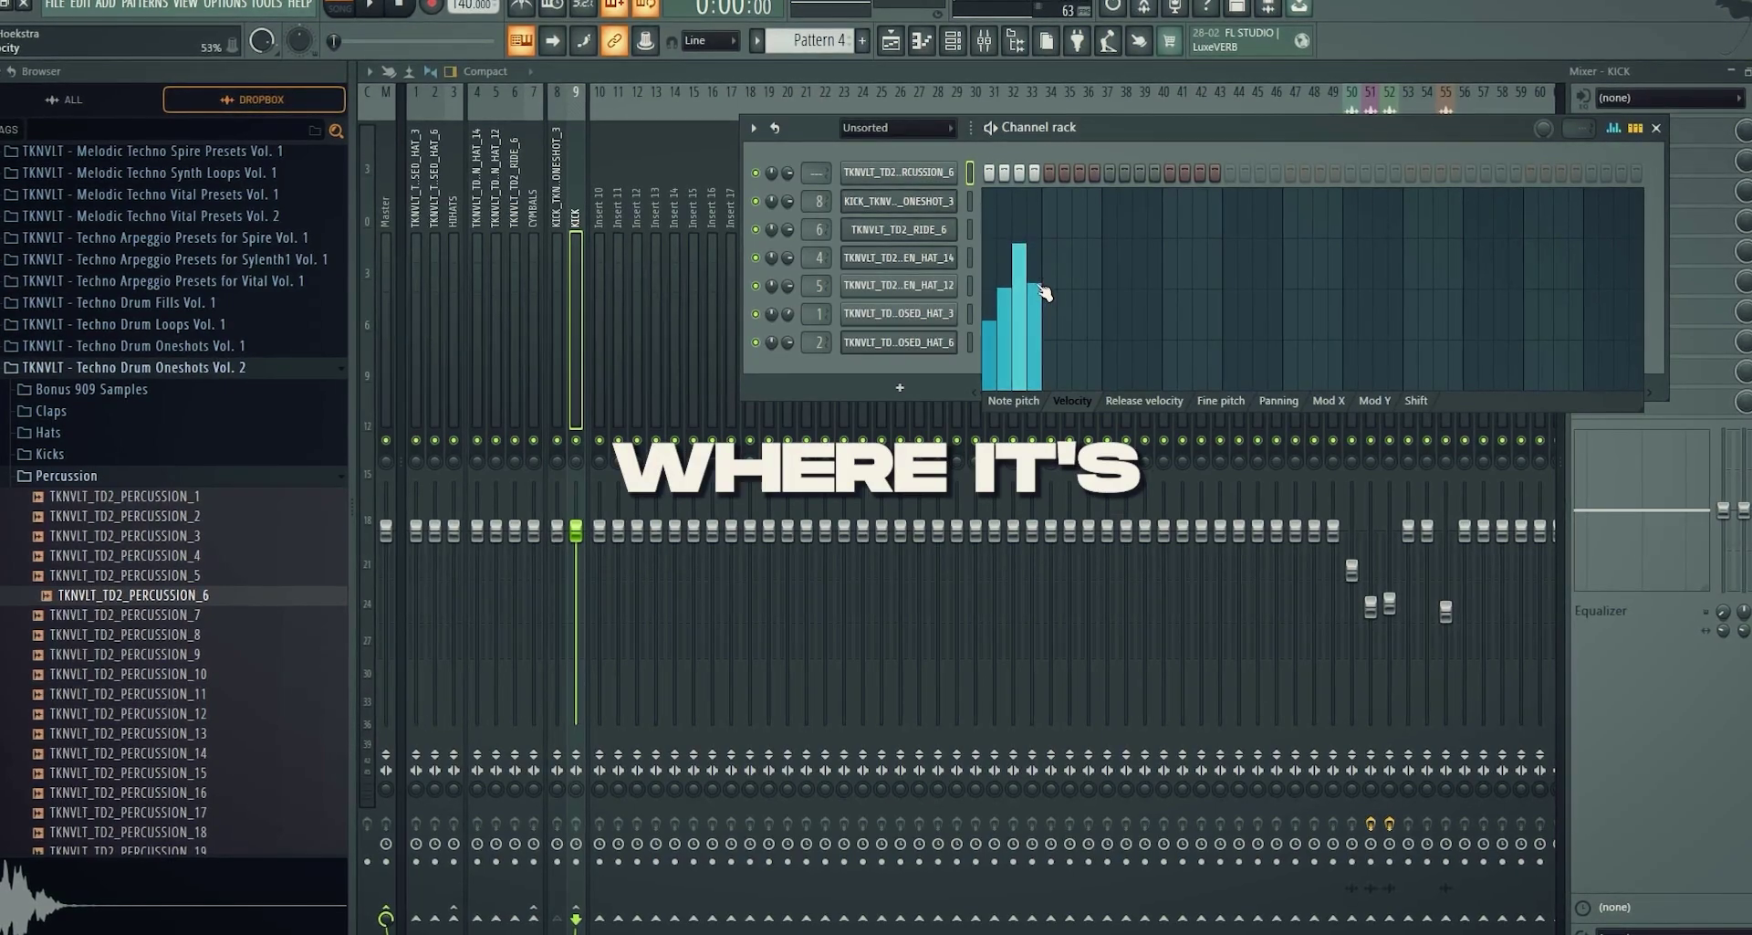
right_click(951, 169)
Copy the PERCUSSION_6 C5 notes along so the part spans two bars
click(993, 171)
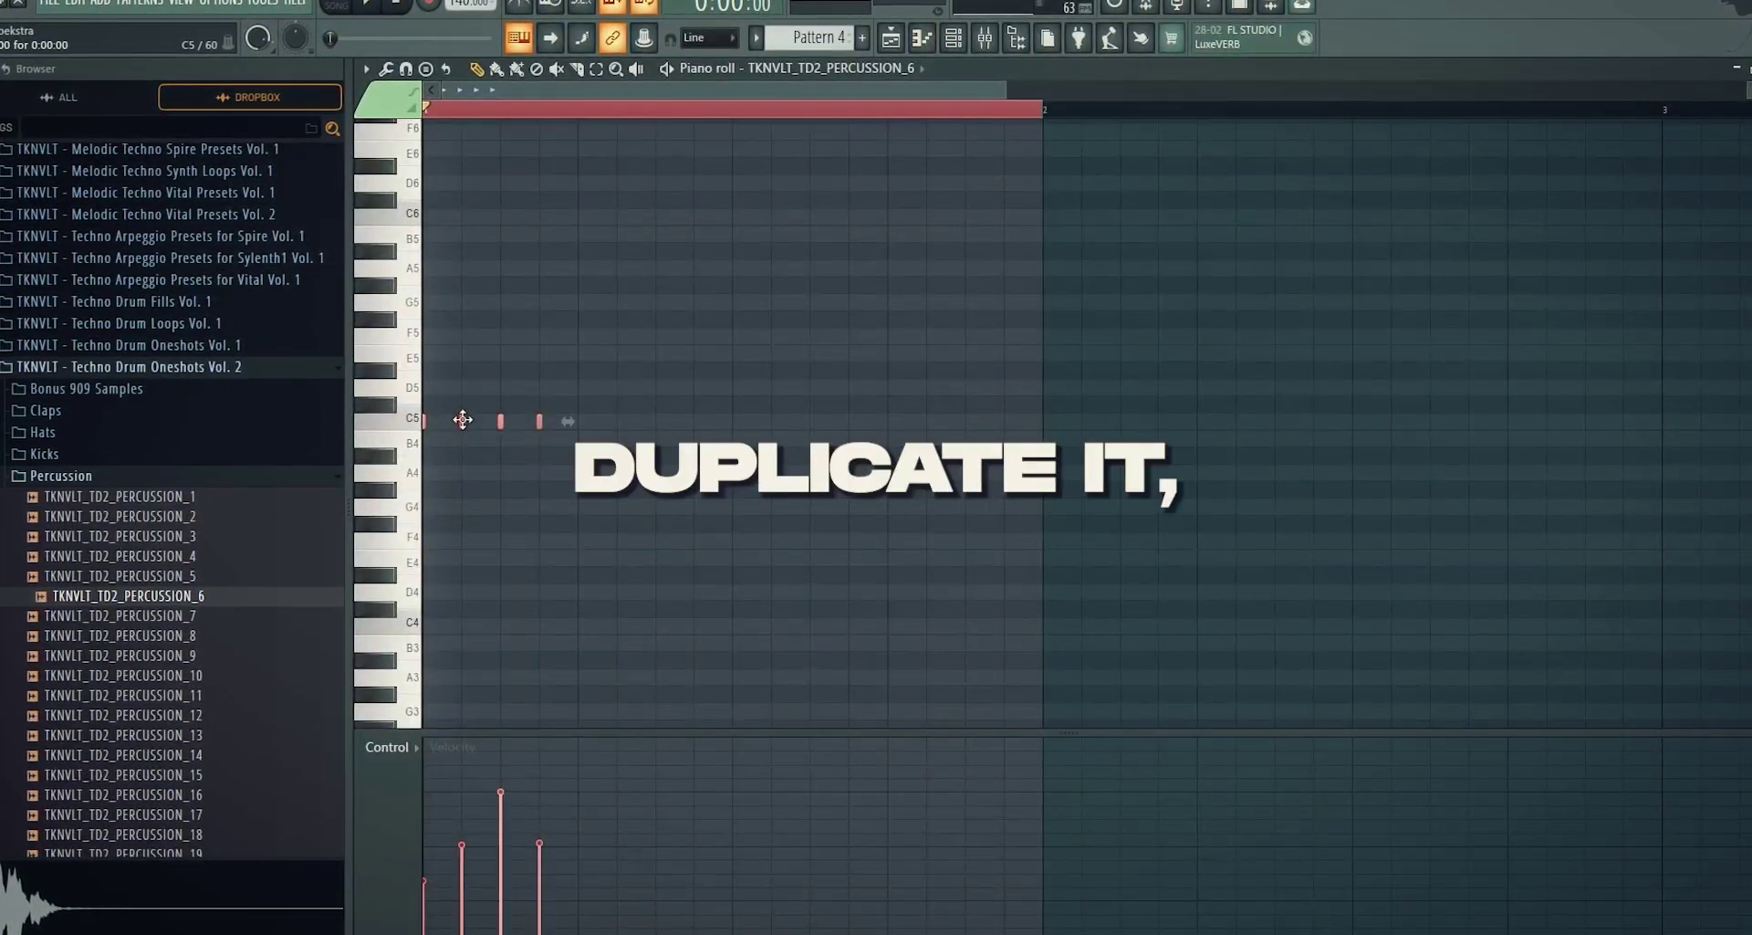
drag(463, 418, 877, 410)
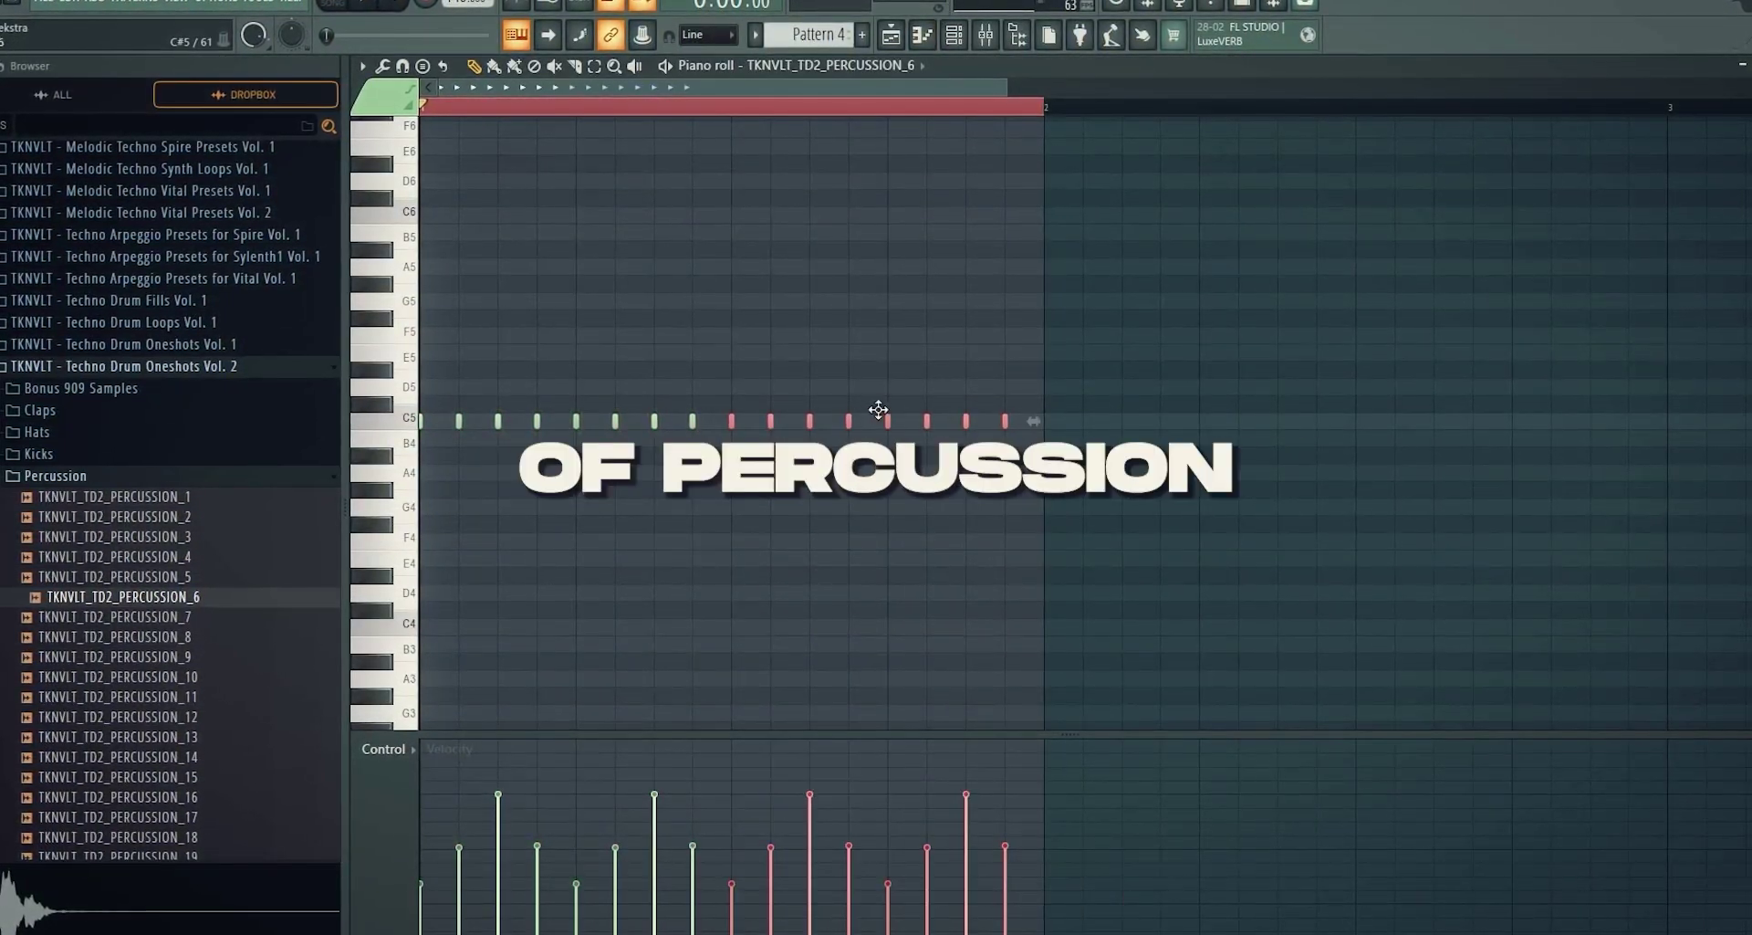
key(space)
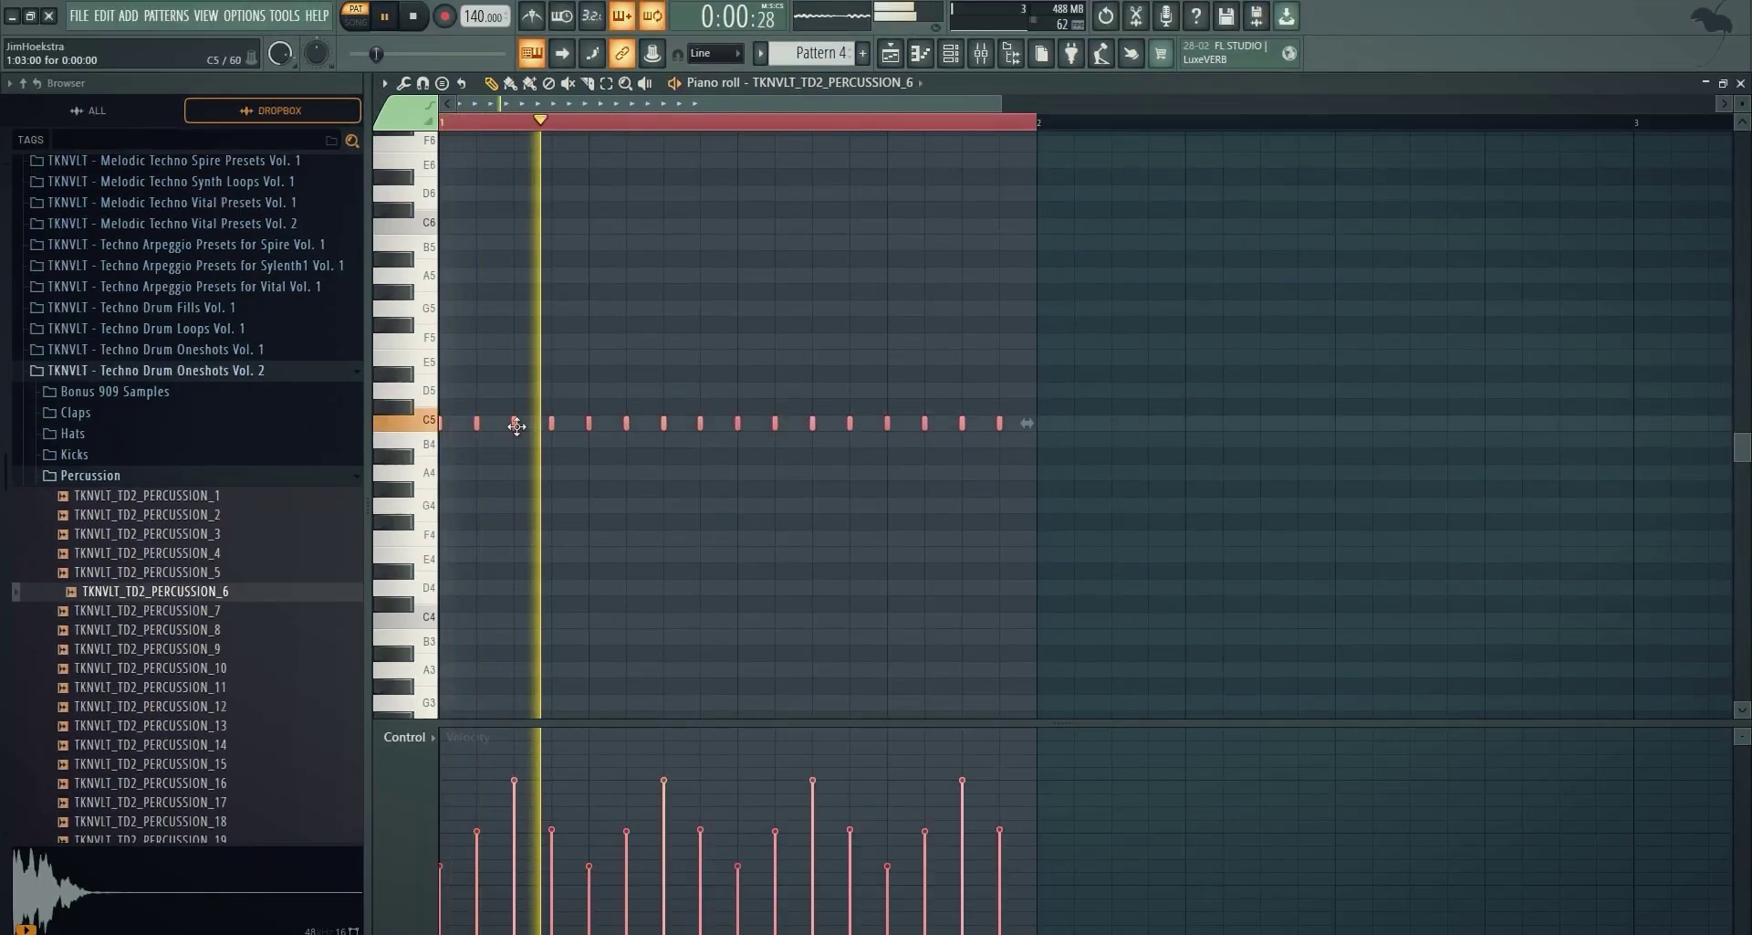
drag(513, 422, 1122, 416)
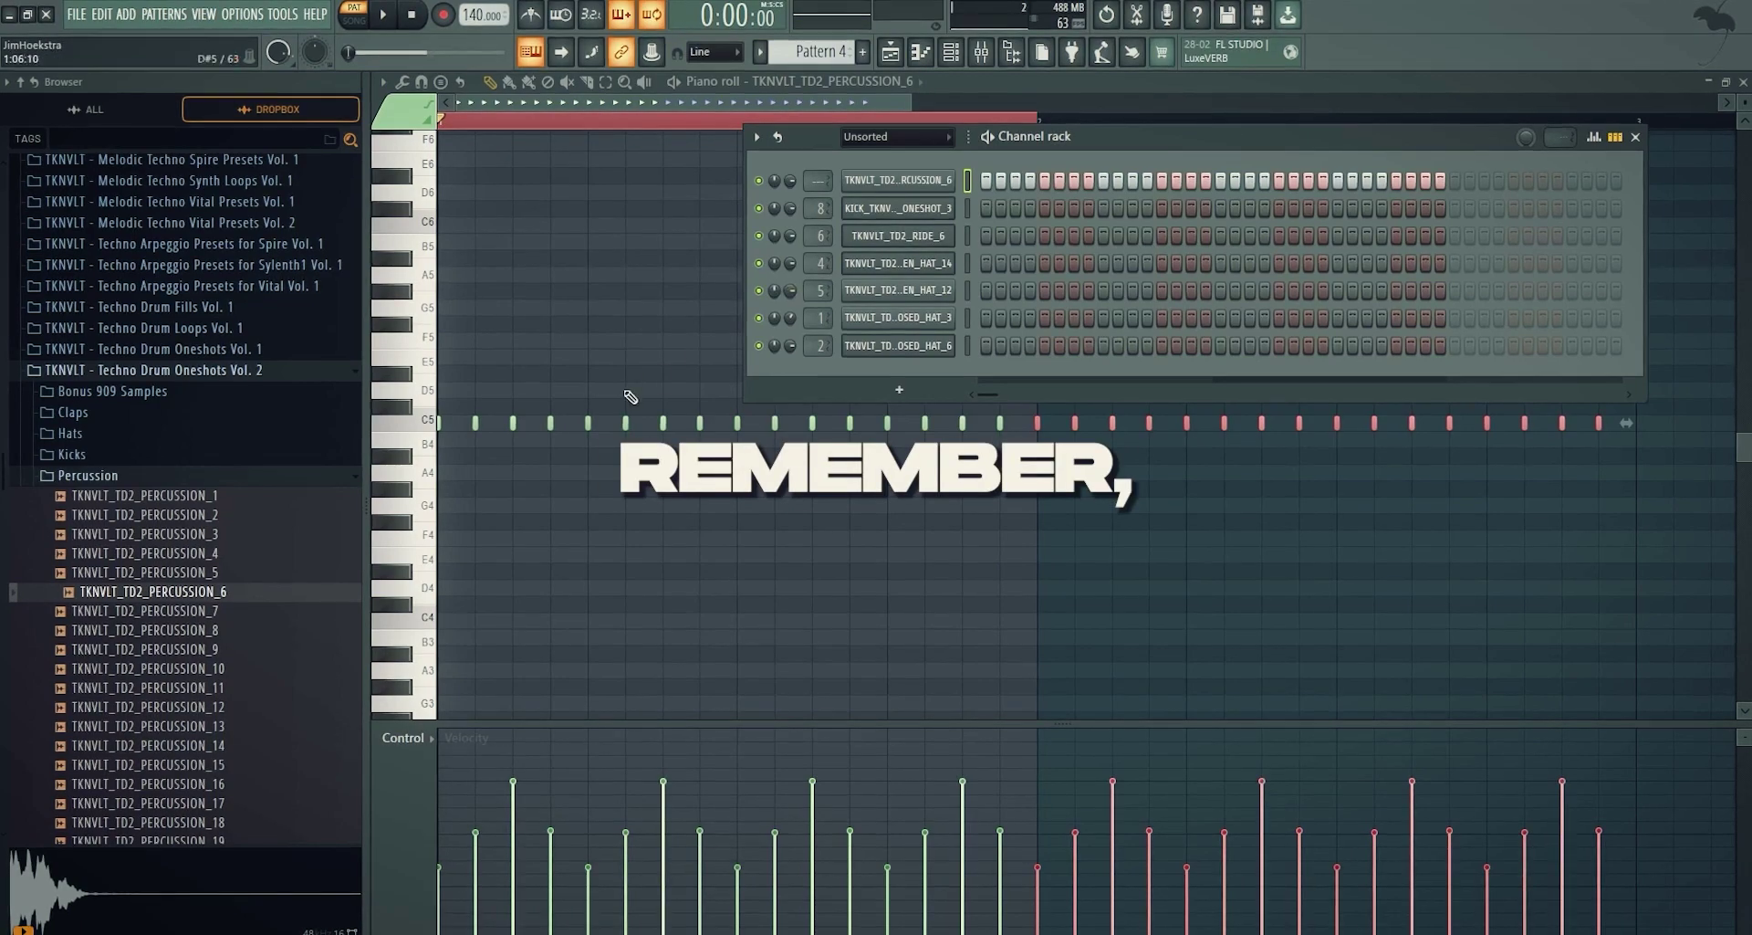
Select groups of the copied percussion notes, then clear the selection
scroll(630, 397, up, 4)
drag(1157, 496, 270, 308)
drag(1235, 512, 374, 310)
scroll(814, 378, down, 2)
drag(817, 374, 1355, 489)
drag(1330, 520, 319, 314)
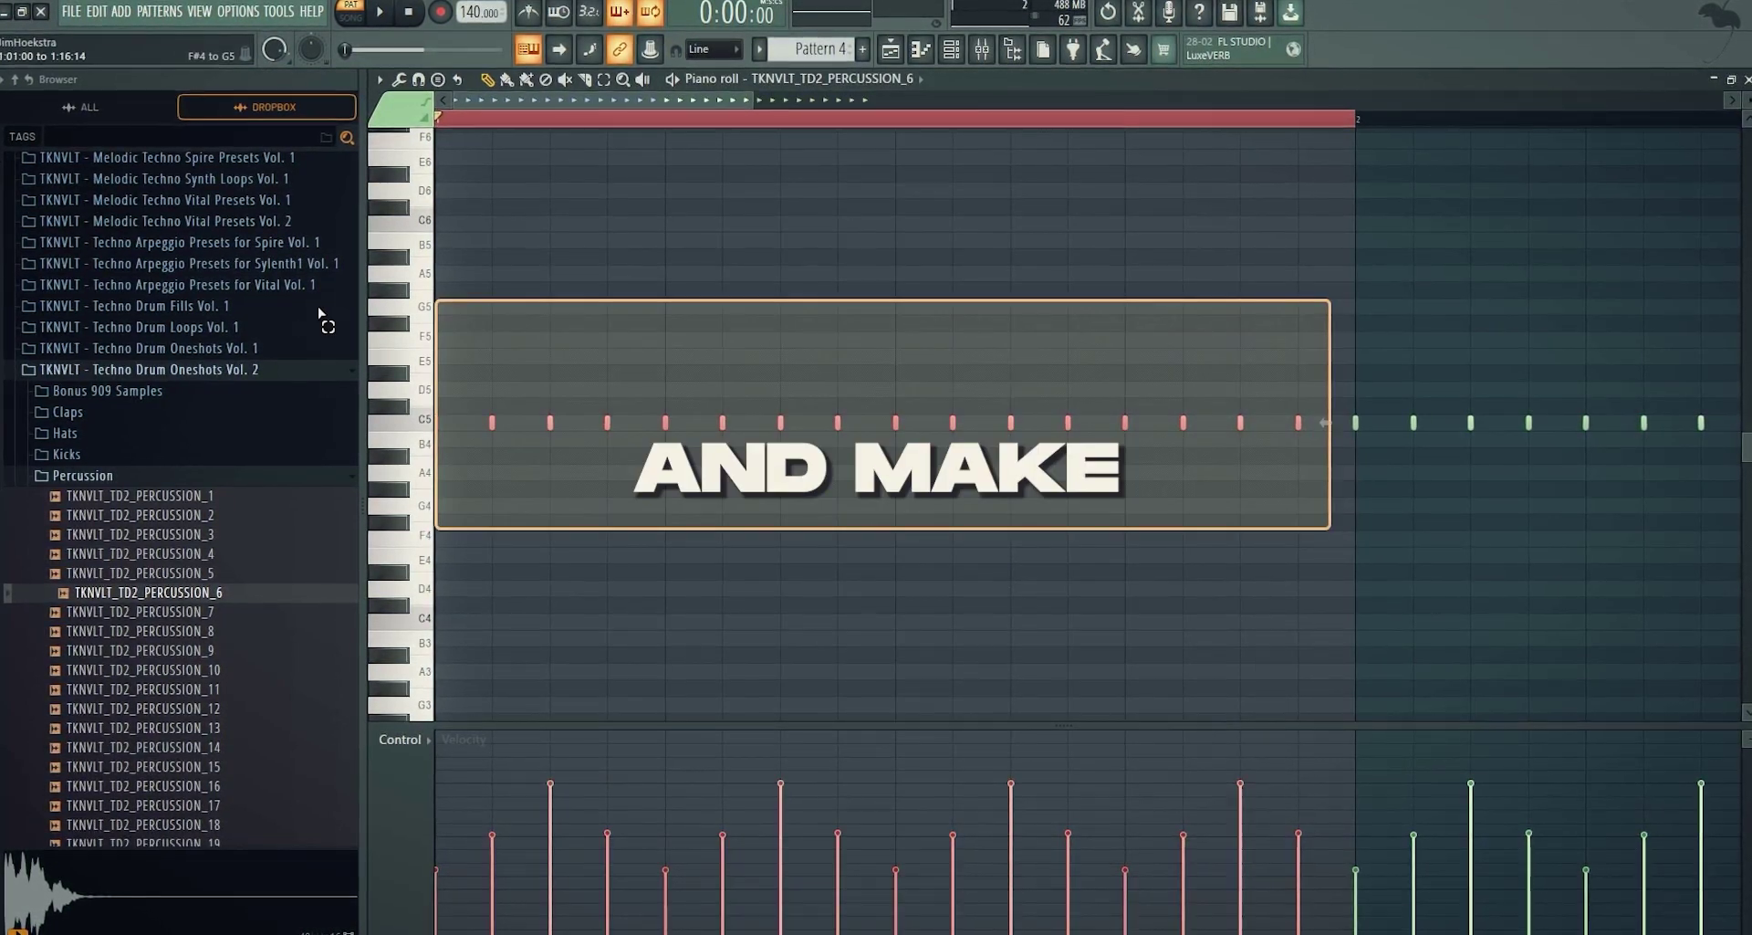
ctrl+click(634, 548)
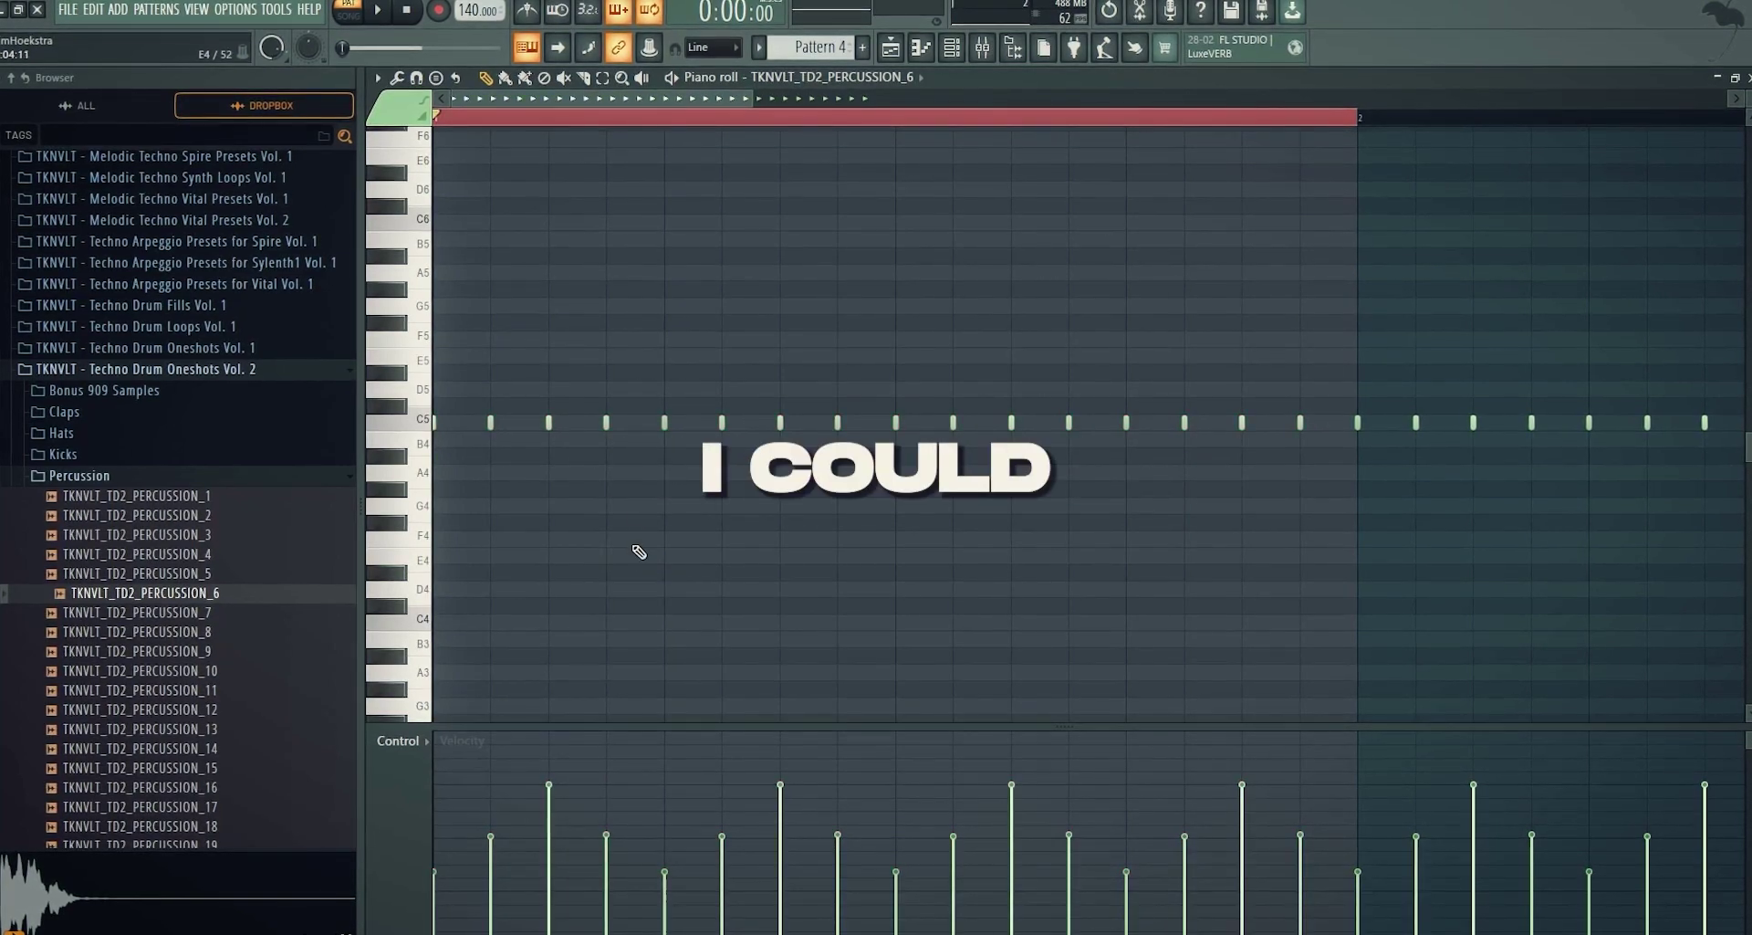
Add three C4 notes below the C5 row and play back the groove
click(602, 539)
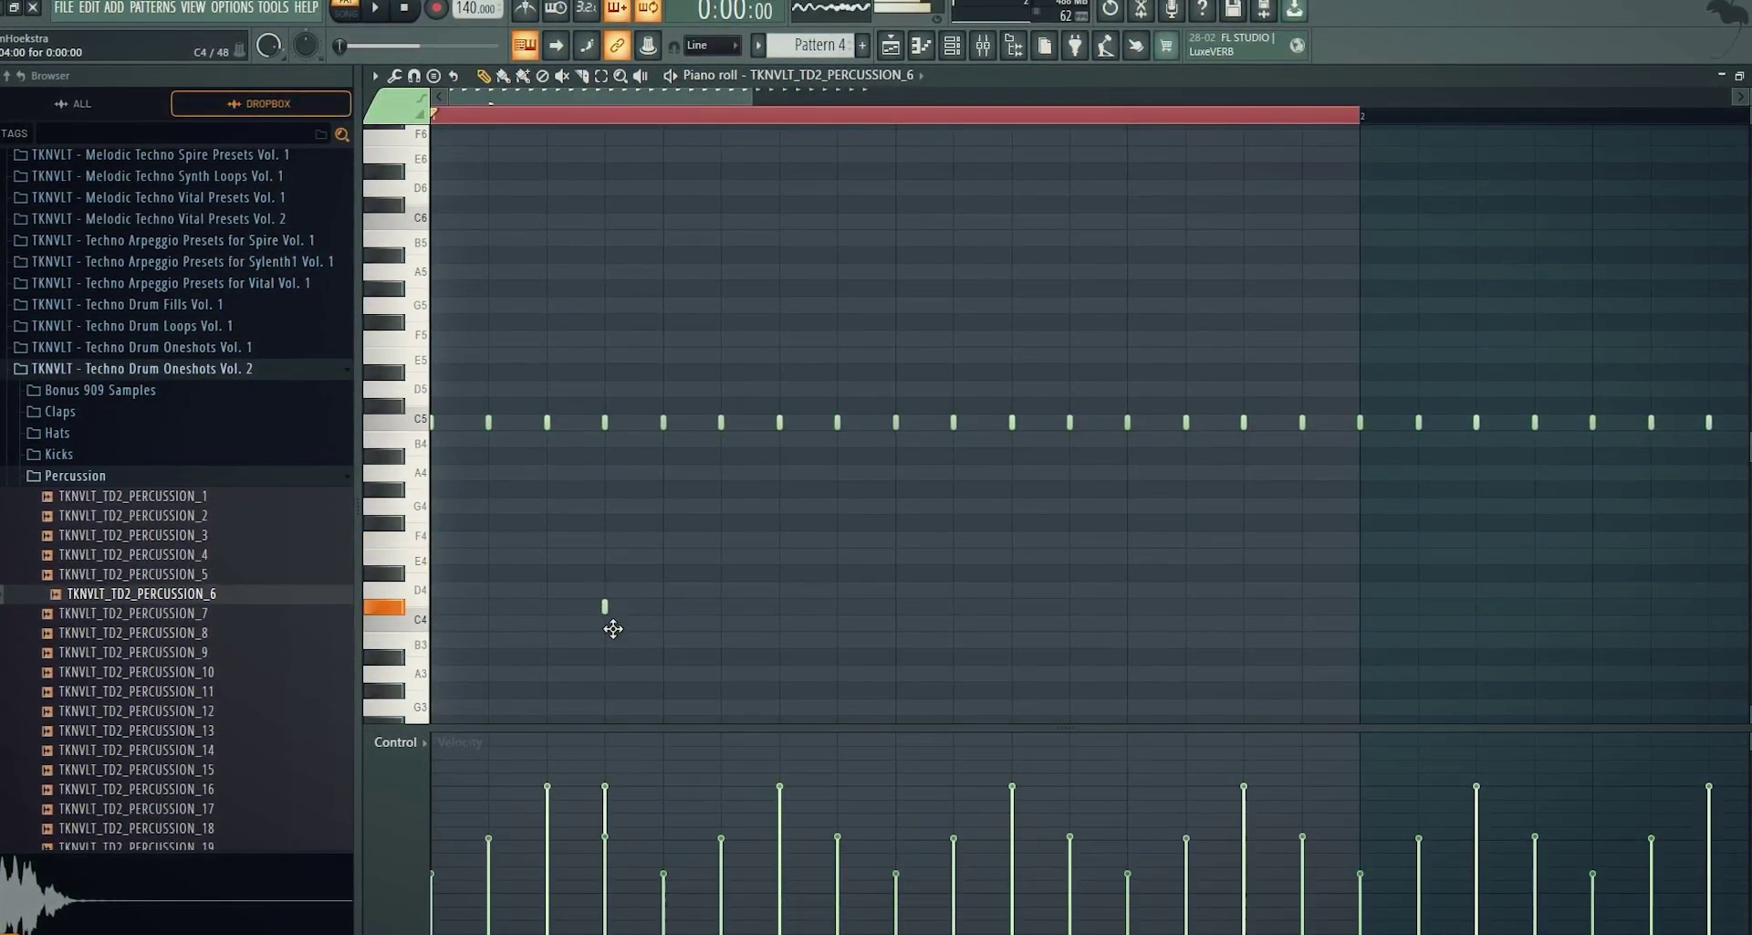
drag(614, 638, 606, 628)
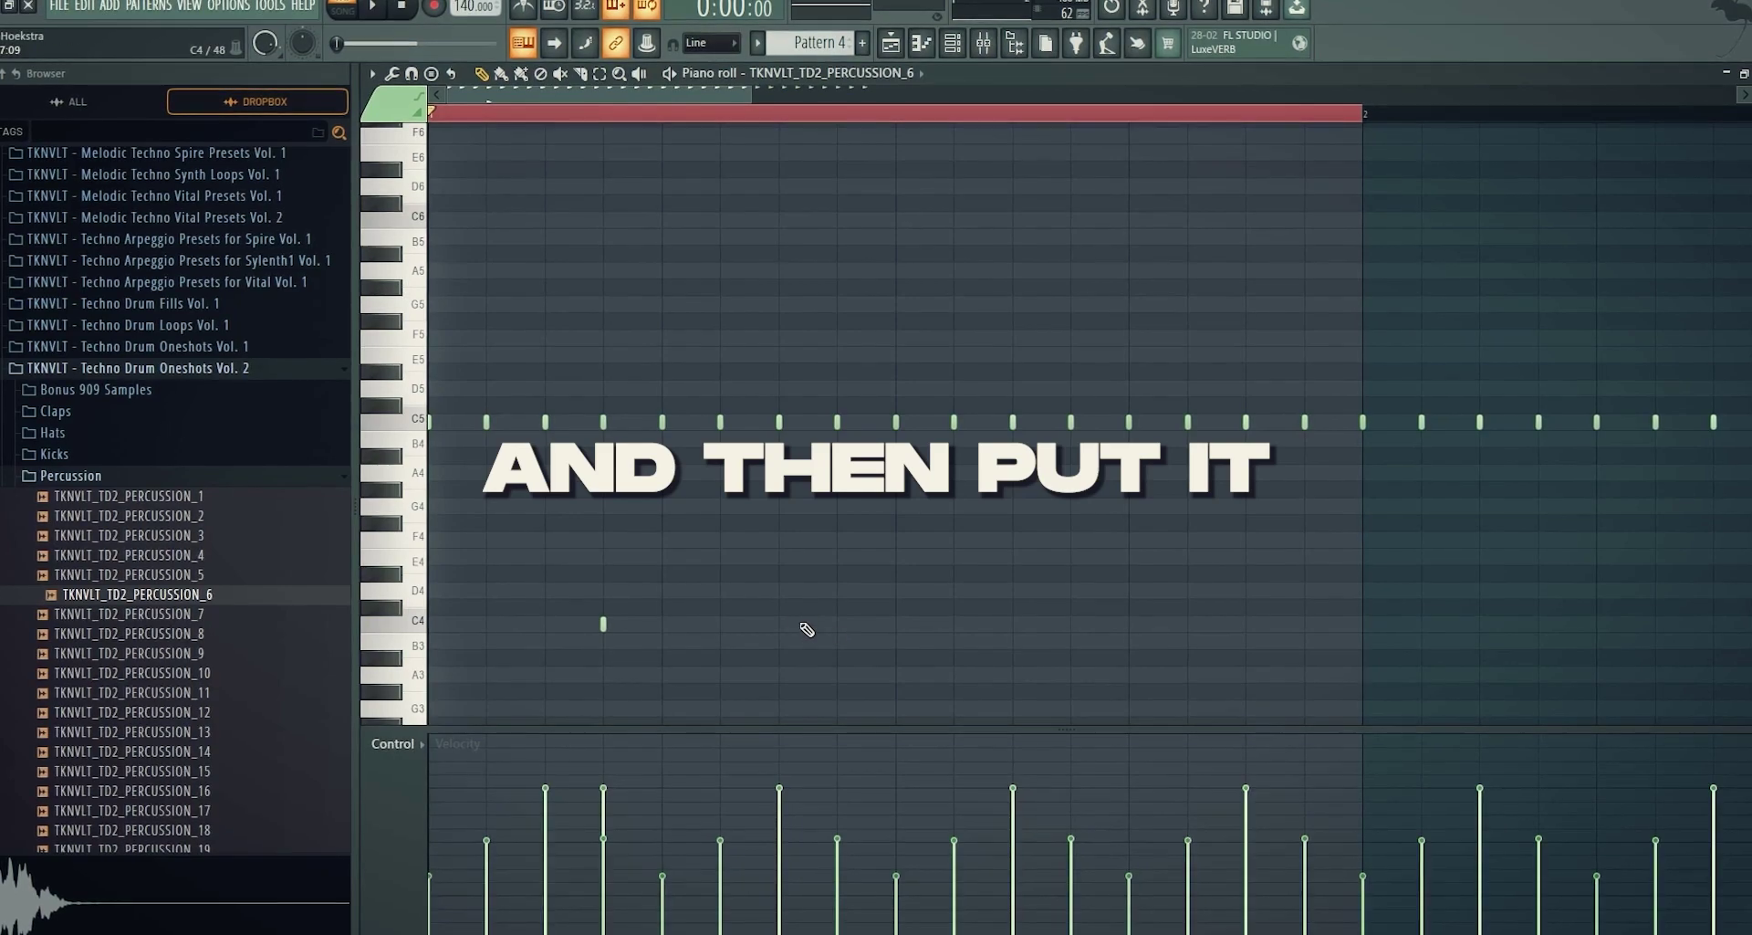
click(797, 625)
click(1067, 626)
key(space)
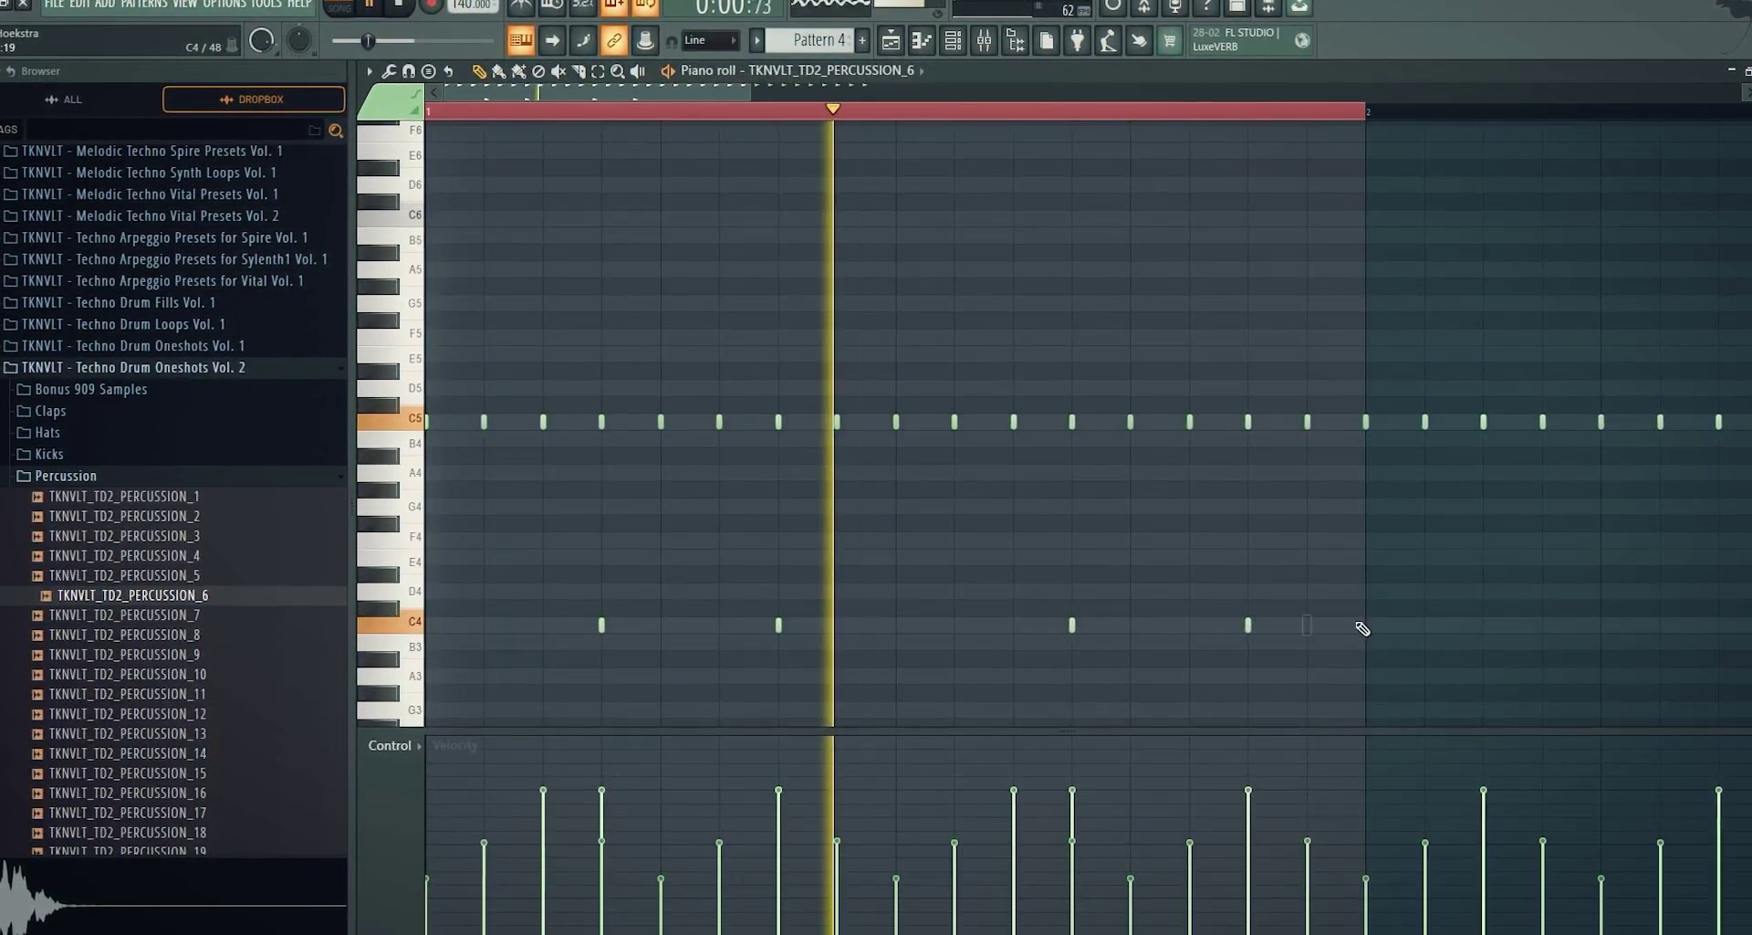
key(space)
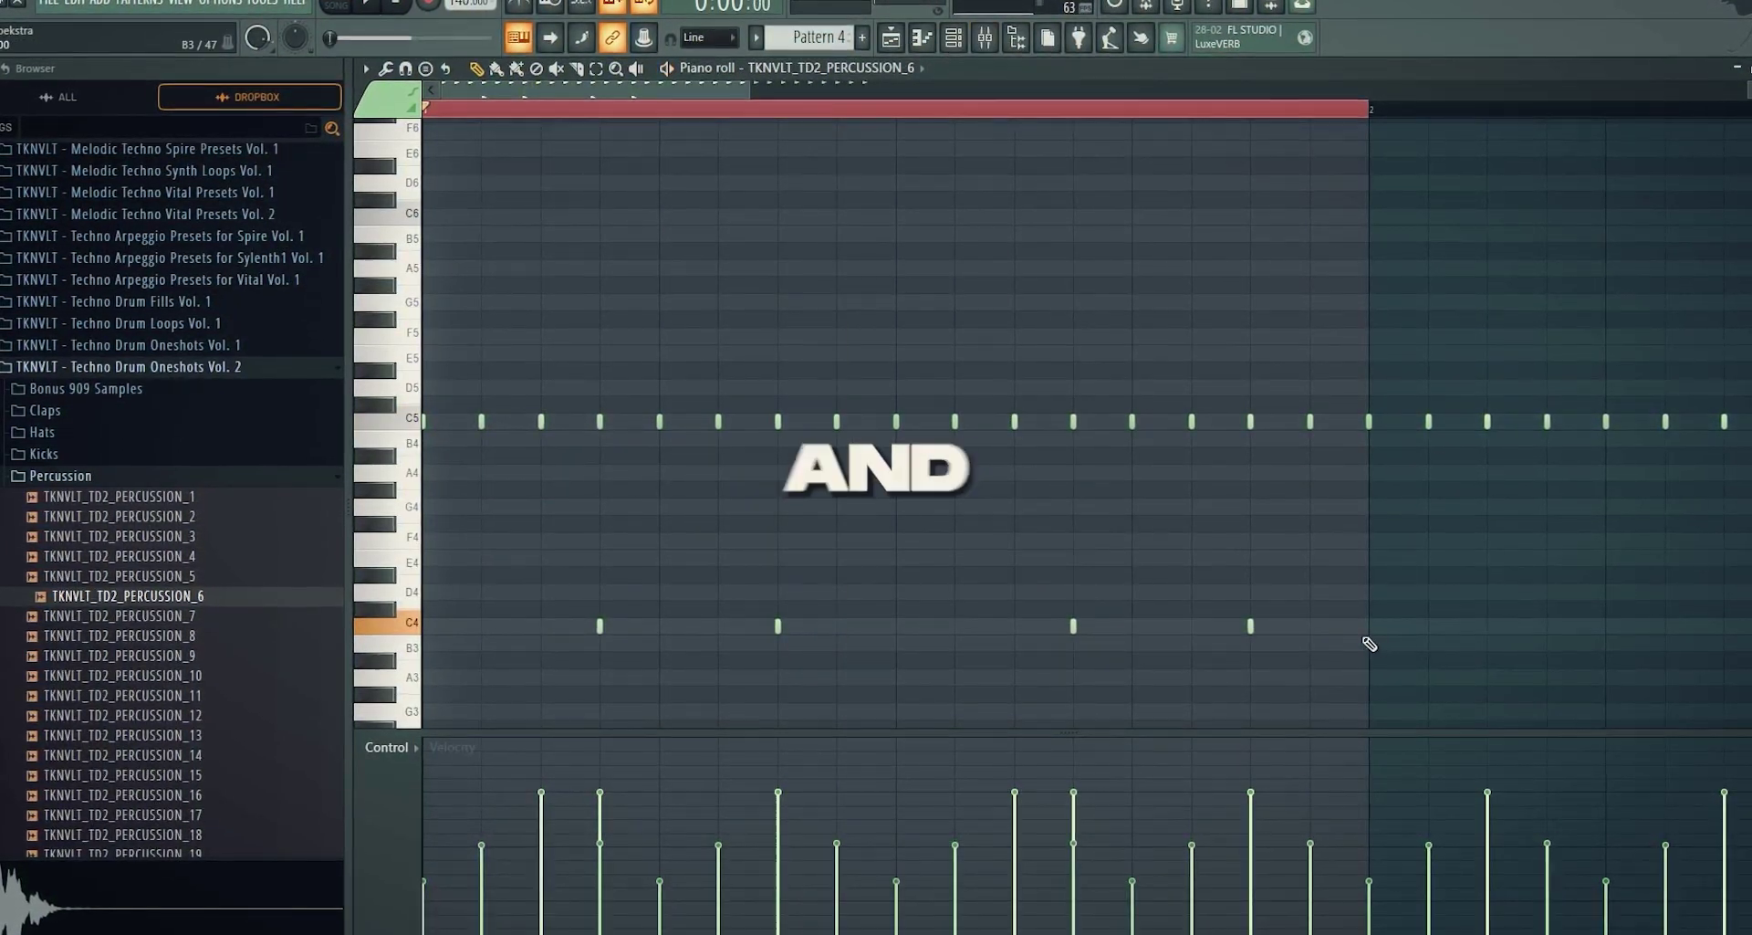
Add another C4 note, replay the percussion part, and bring in PERCUSSION_7 as a new channel
drag(1309, 637, 392, 375)
click(956, 626)
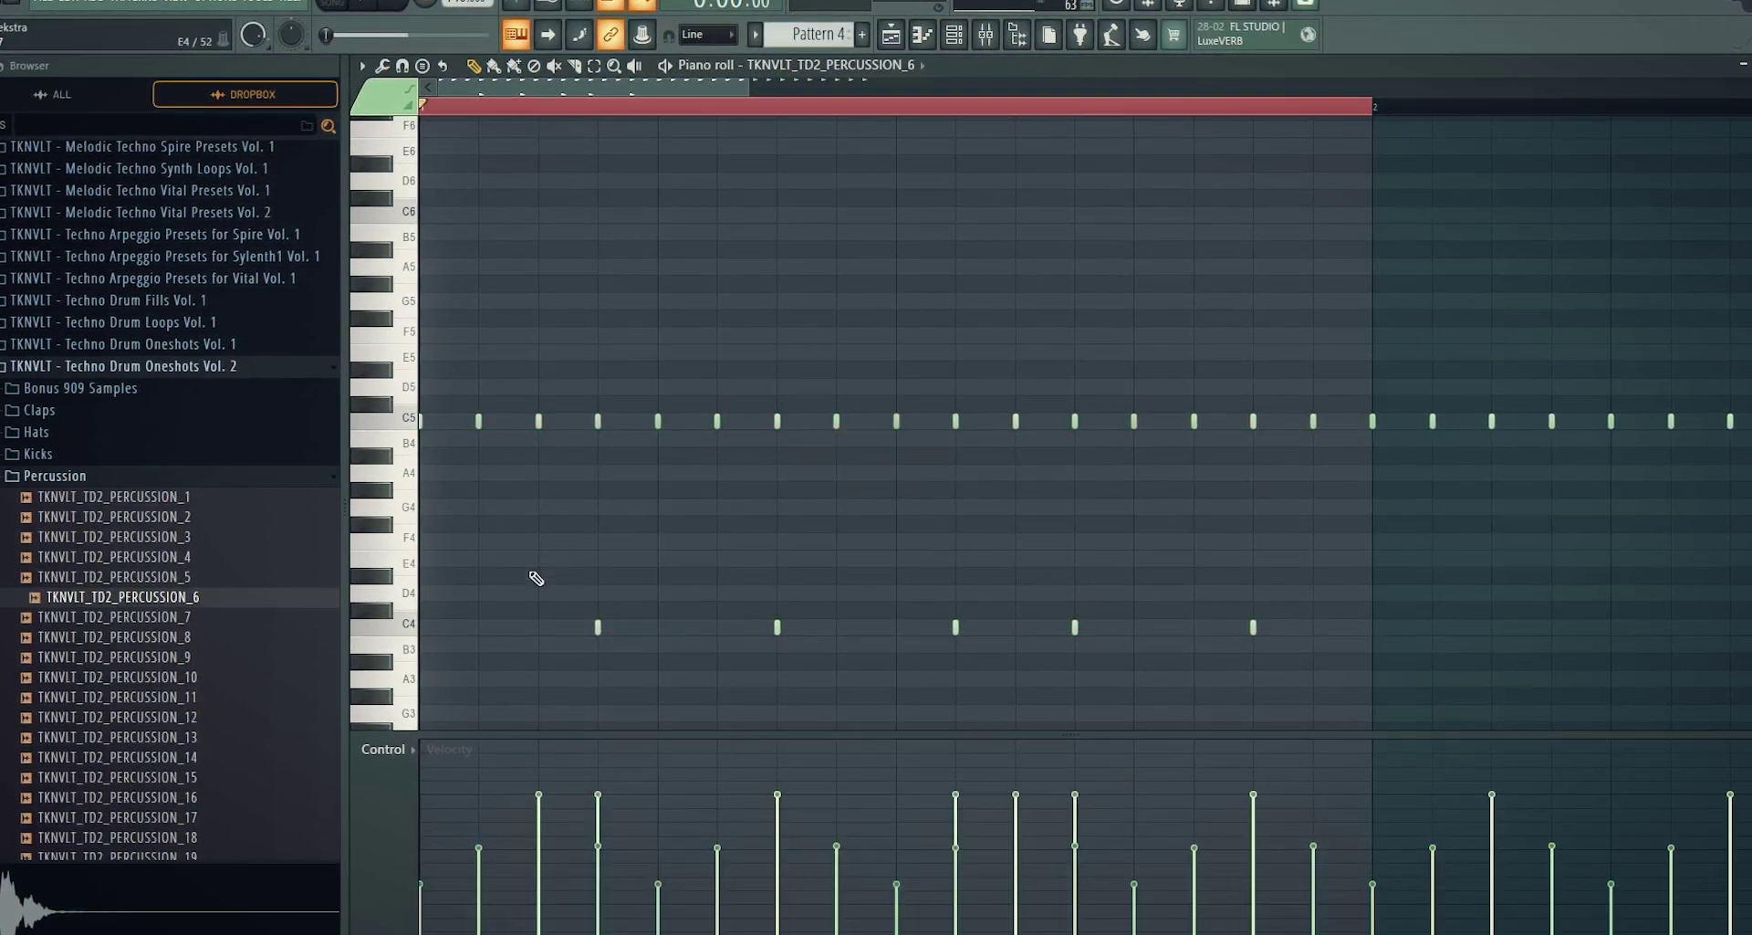
drag(506, 587, 429, 347)
drag(1382, 687, 429, 306)
scroll(670, 464, down, 1)
scroll(676, 469, down, 2)
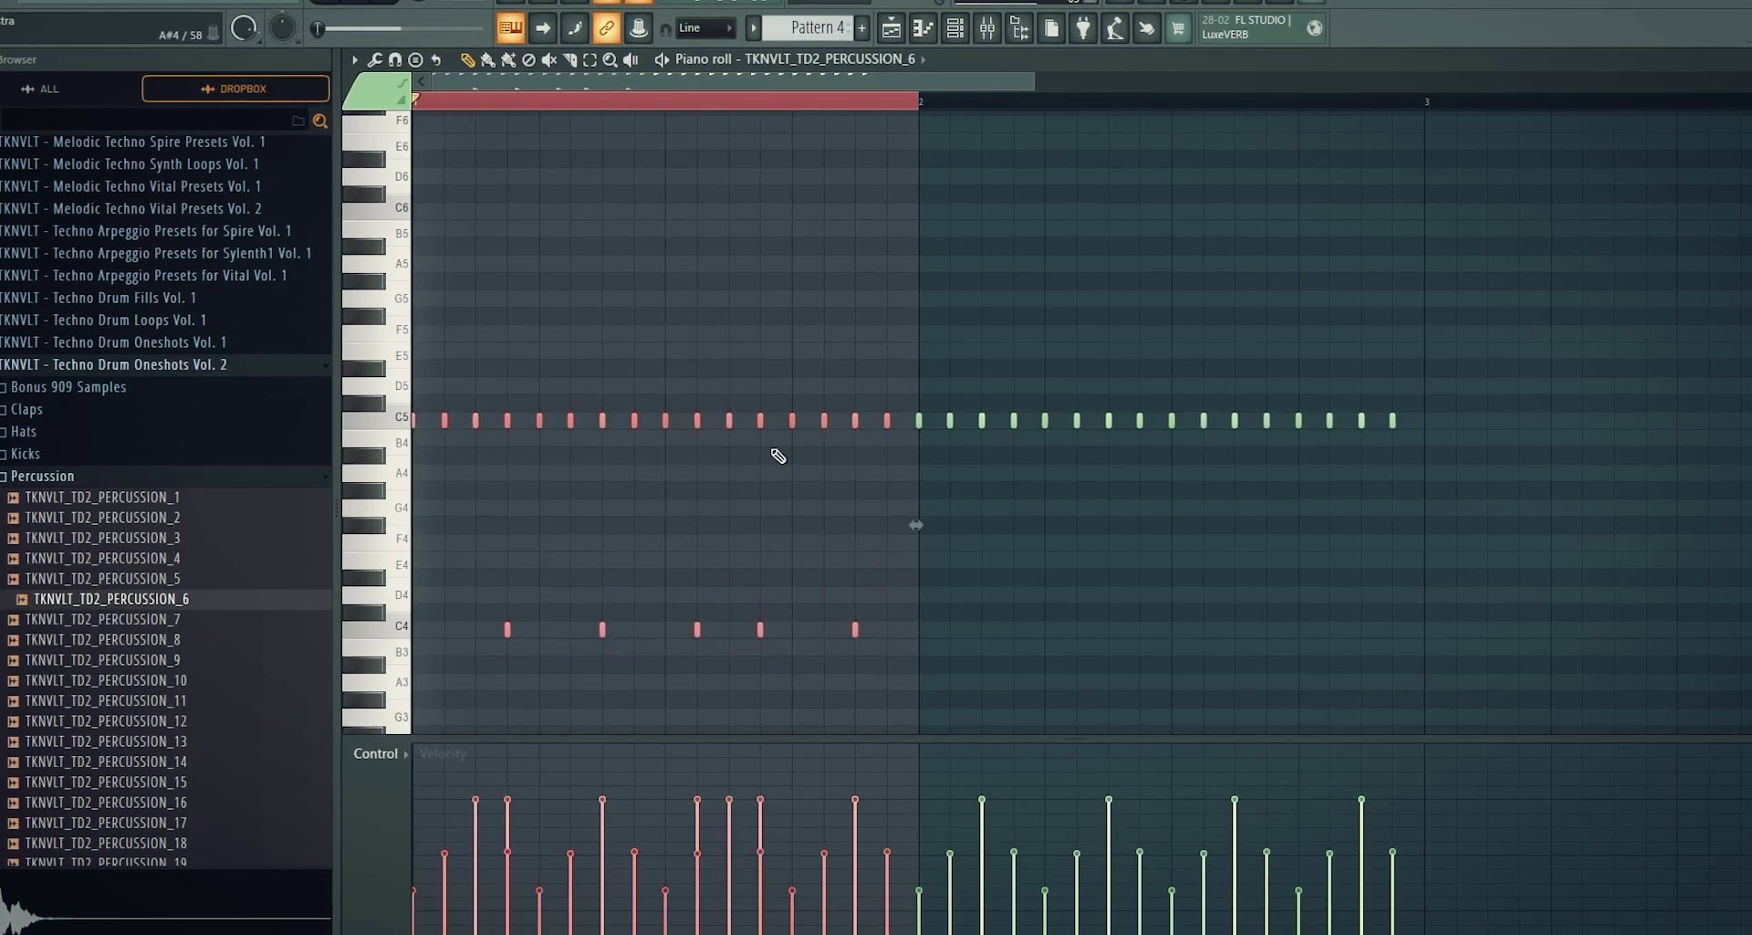
key(space)
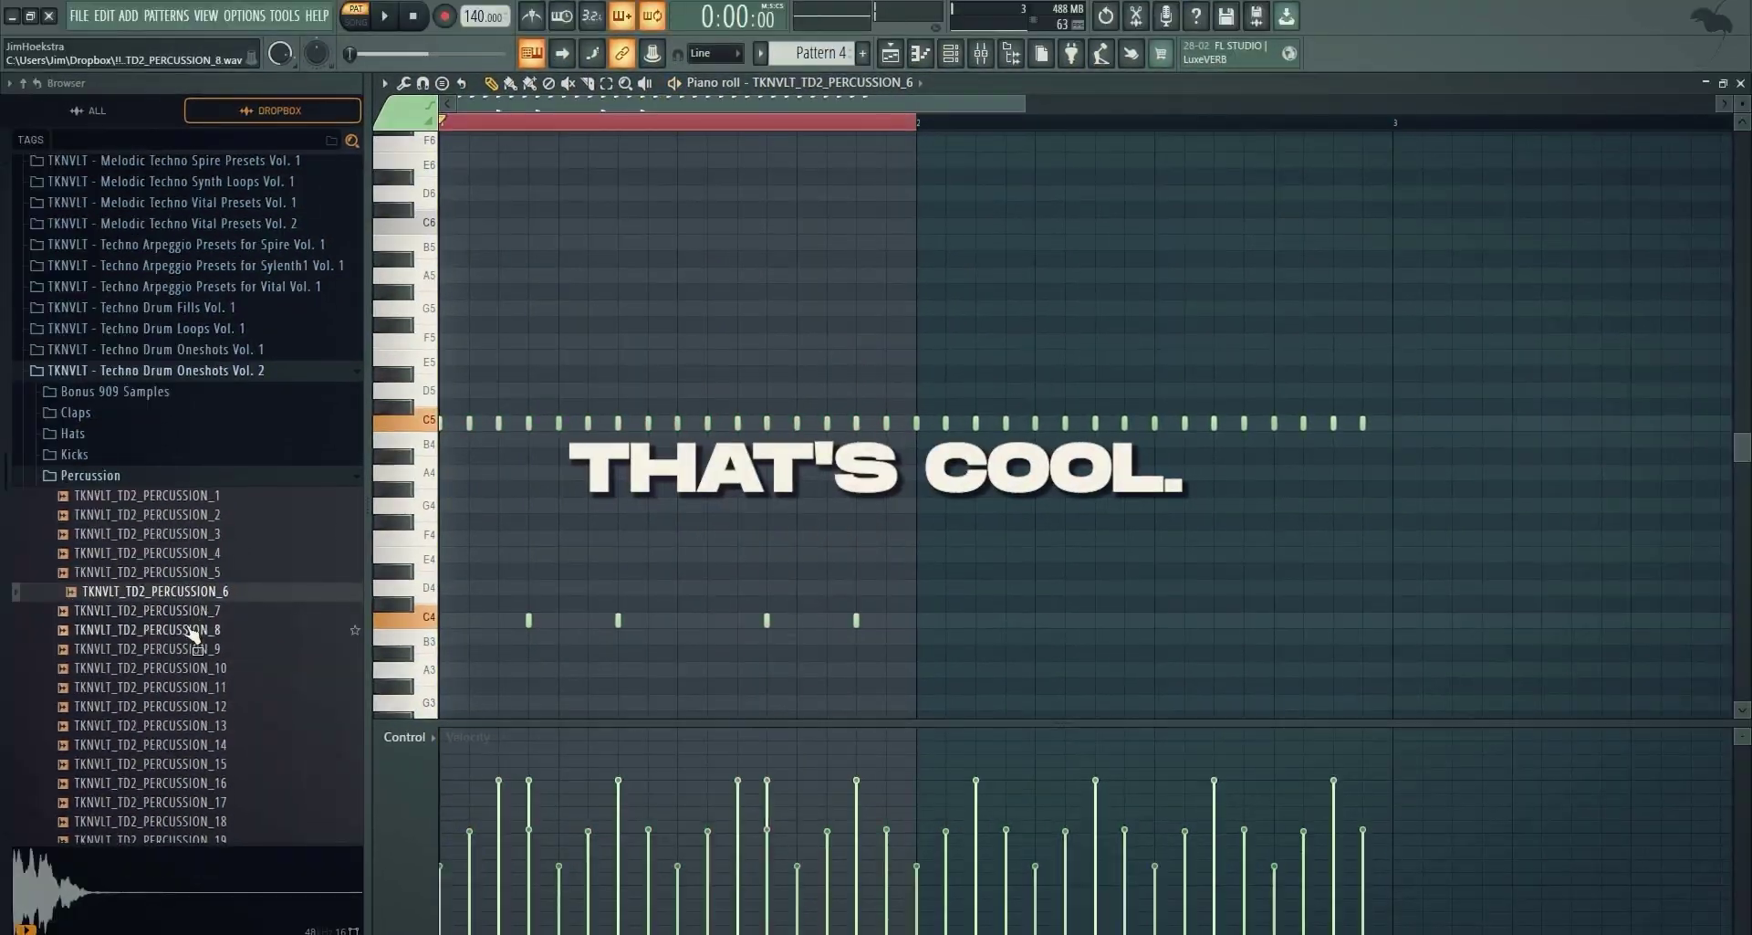
click(191, 633)
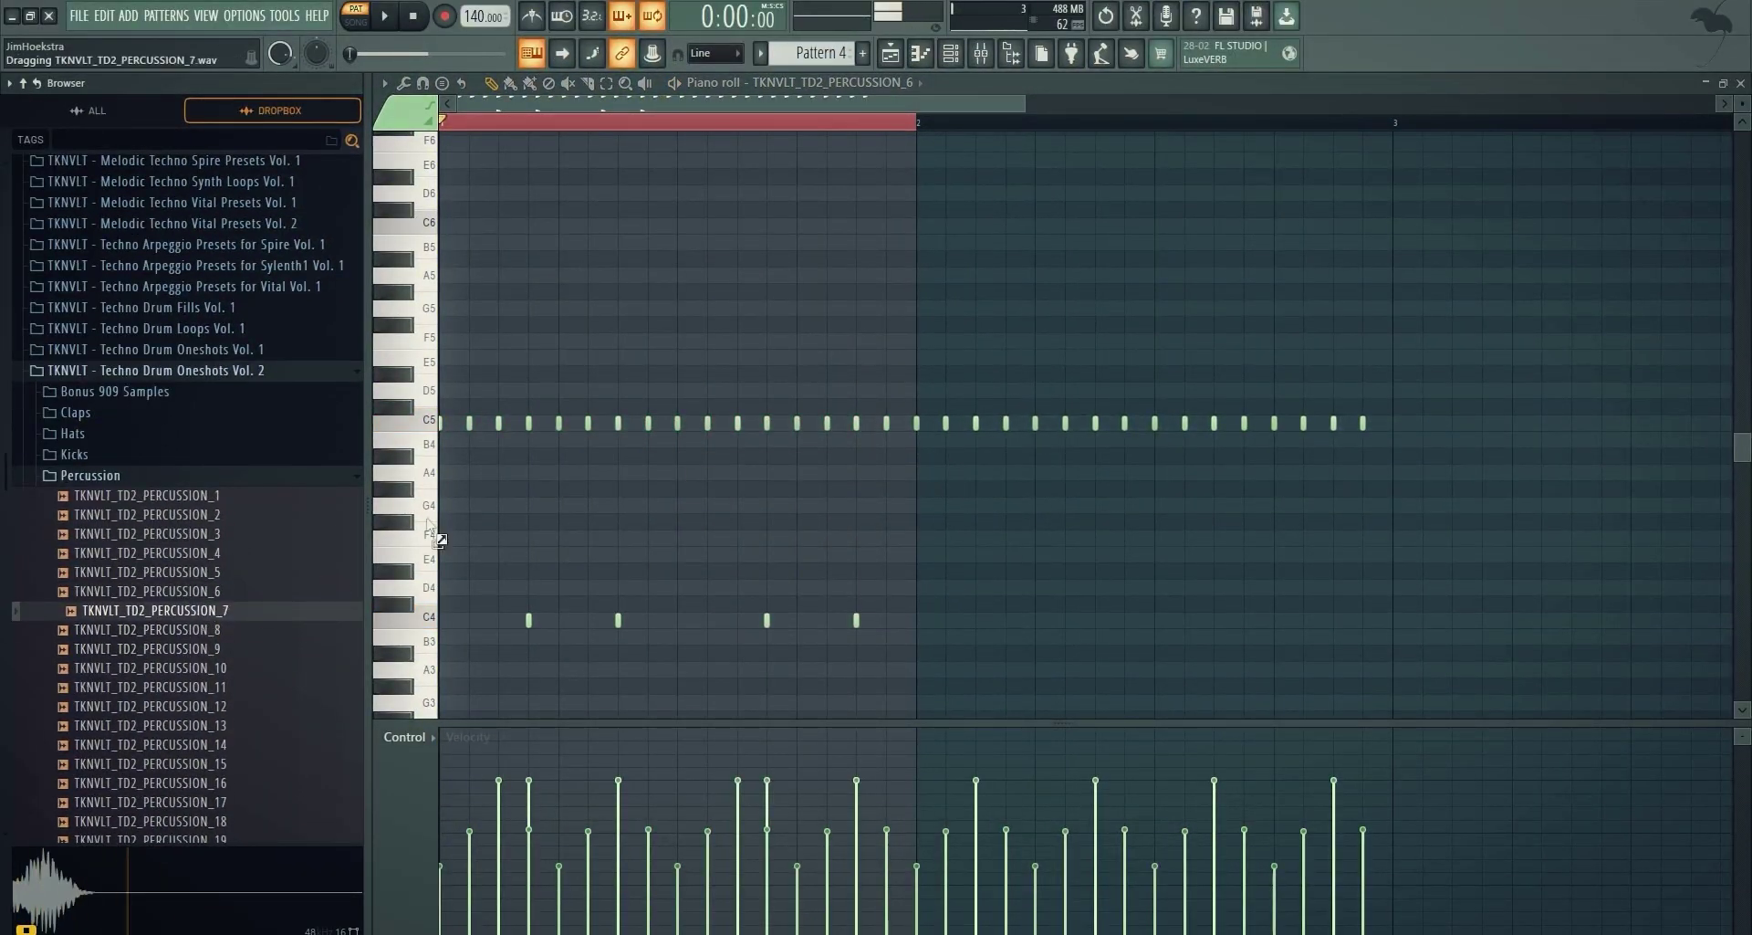
drag(429, 523, 917, 159)
Drop PERCUSSION_7 into the rack with a hit moved to step 7 and play the pattern
drag(1044, 182, 1029, 184)
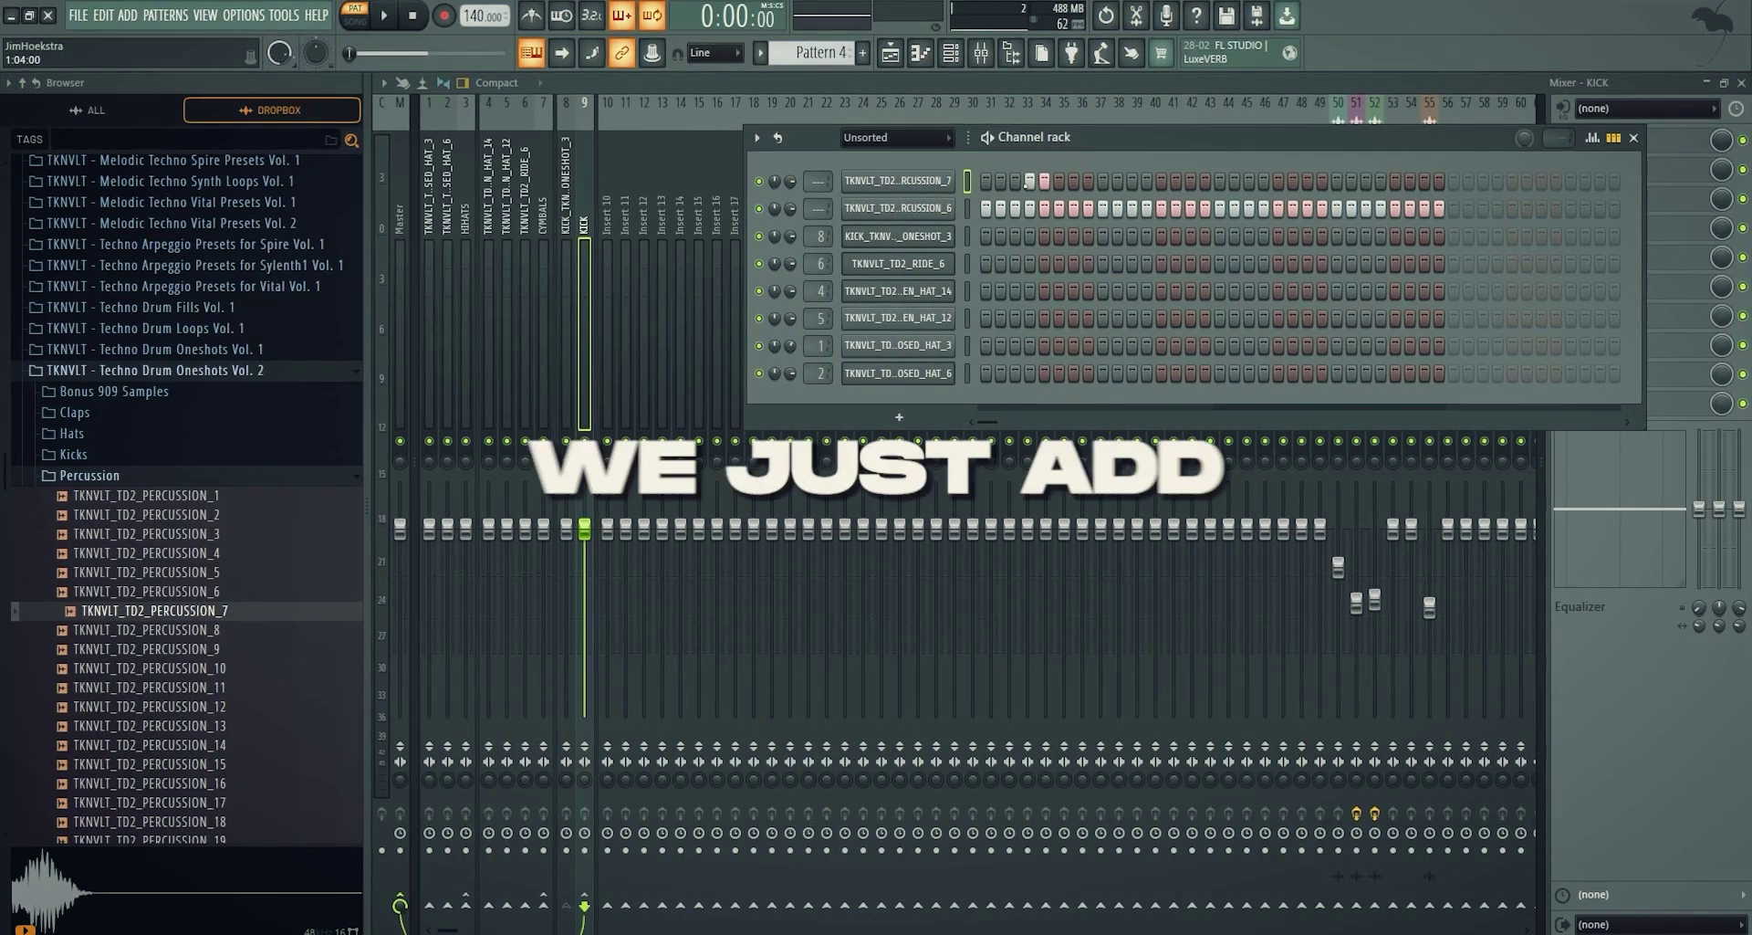
right_click(1044, 184)
click(1074, 183)
key(space)
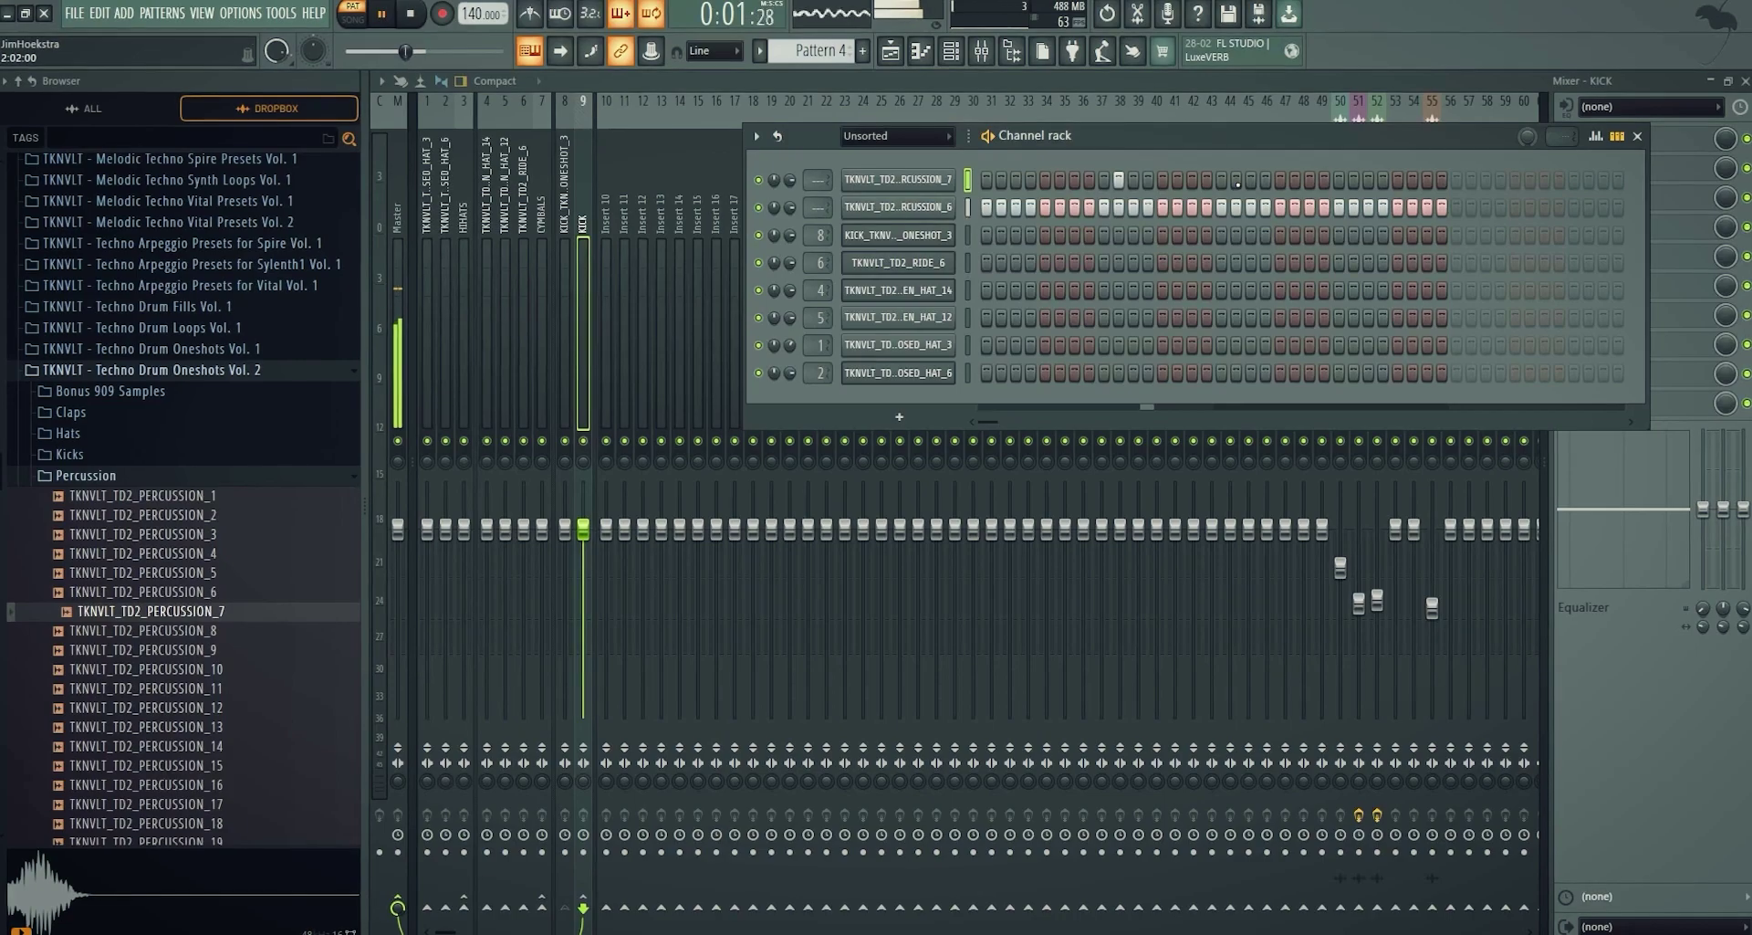
Add PERCUSSION_9 as a channel with a couple of sparse hits including step 1
click(217, 688)
key(space)
drag(208, 651, 883, 190)
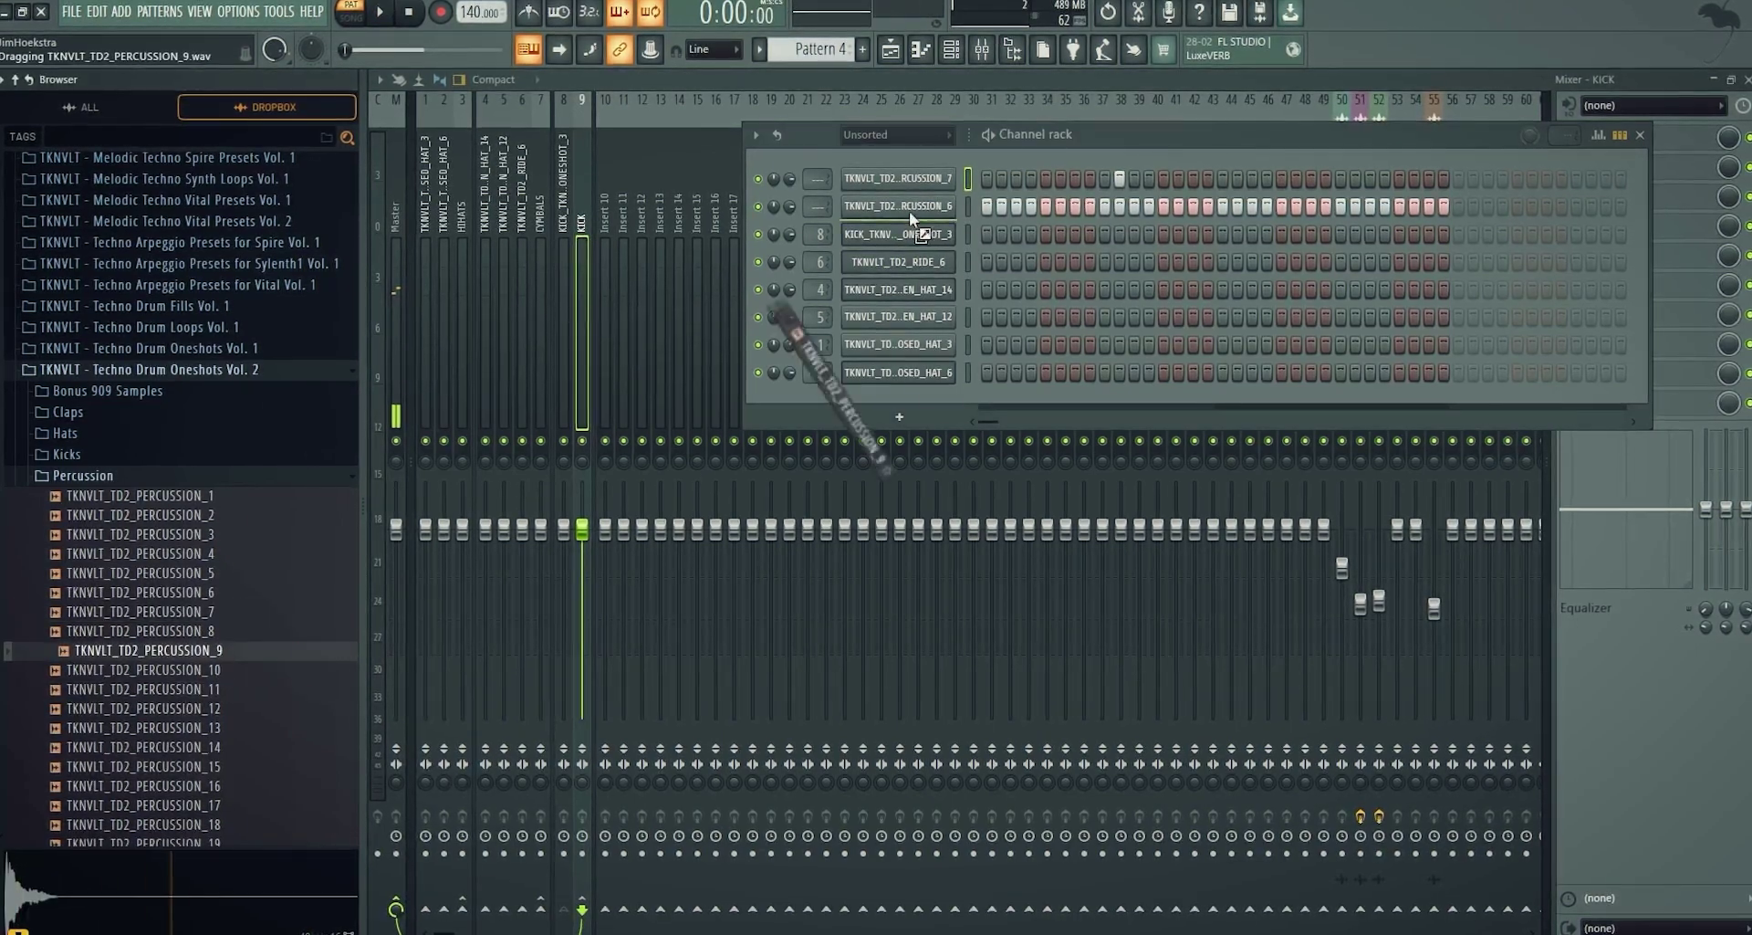
click(1031, 177)
key(space)
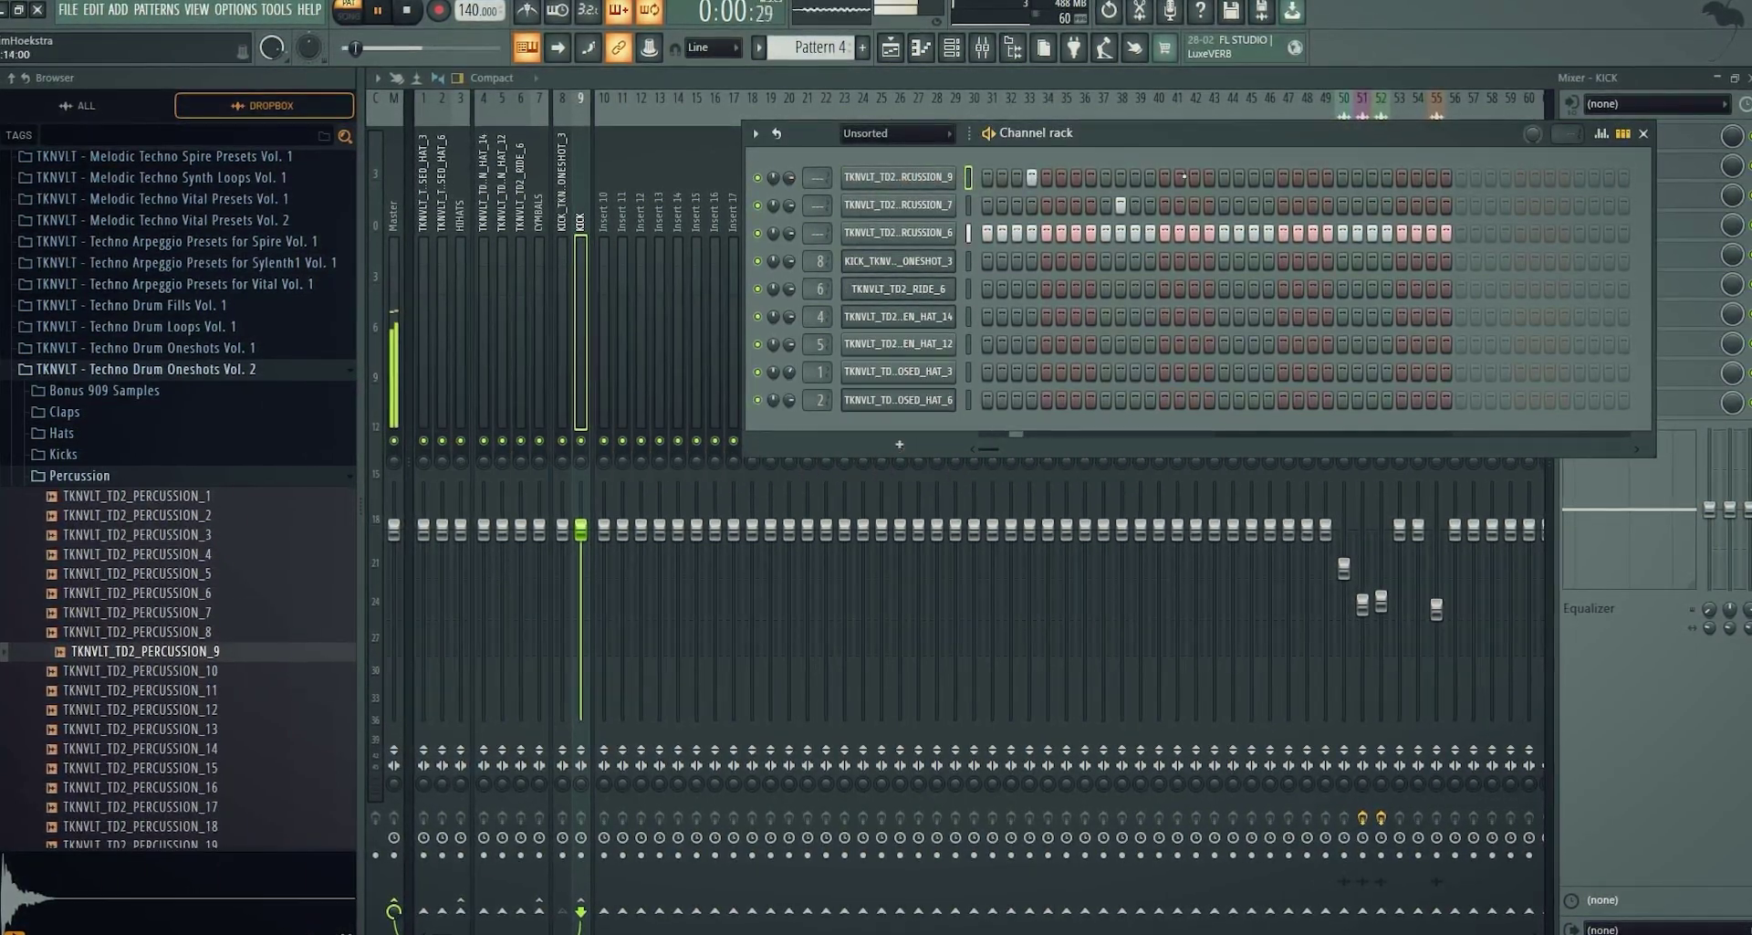
click(908, 176)
key(space)
click(988, 174)
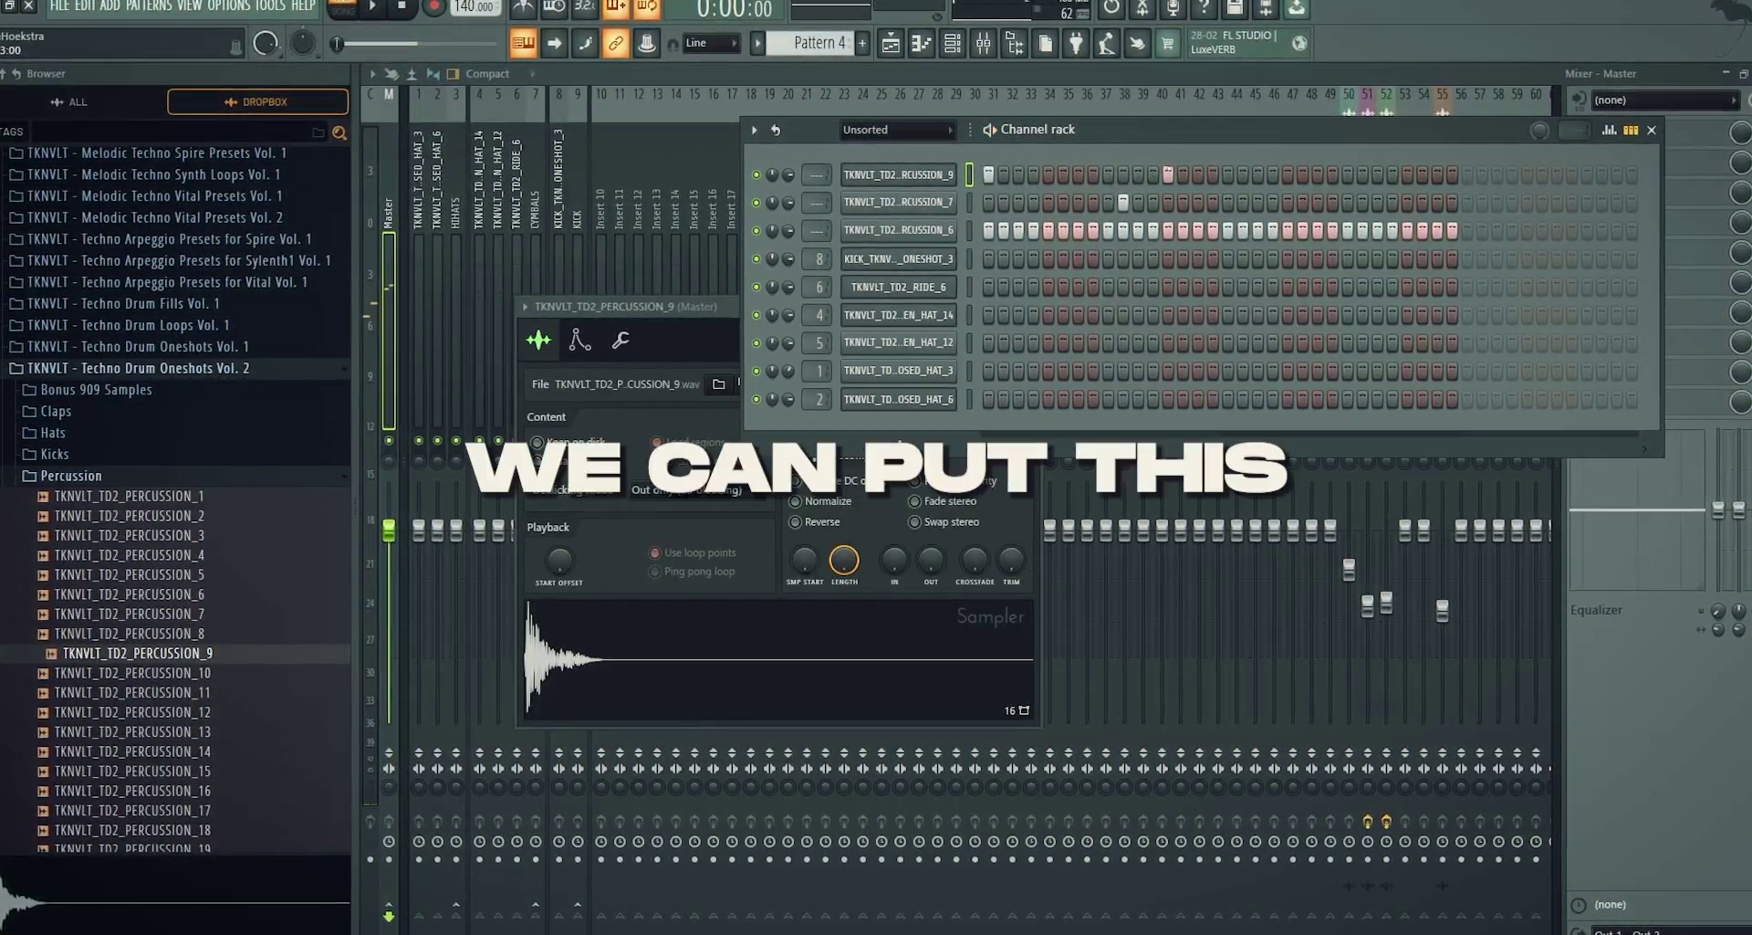
Add PERCUSSION_13 with a hit shifted one step earlier, then PERCUSSION_33, and play the layer
drag(206, 736, 936, 175)
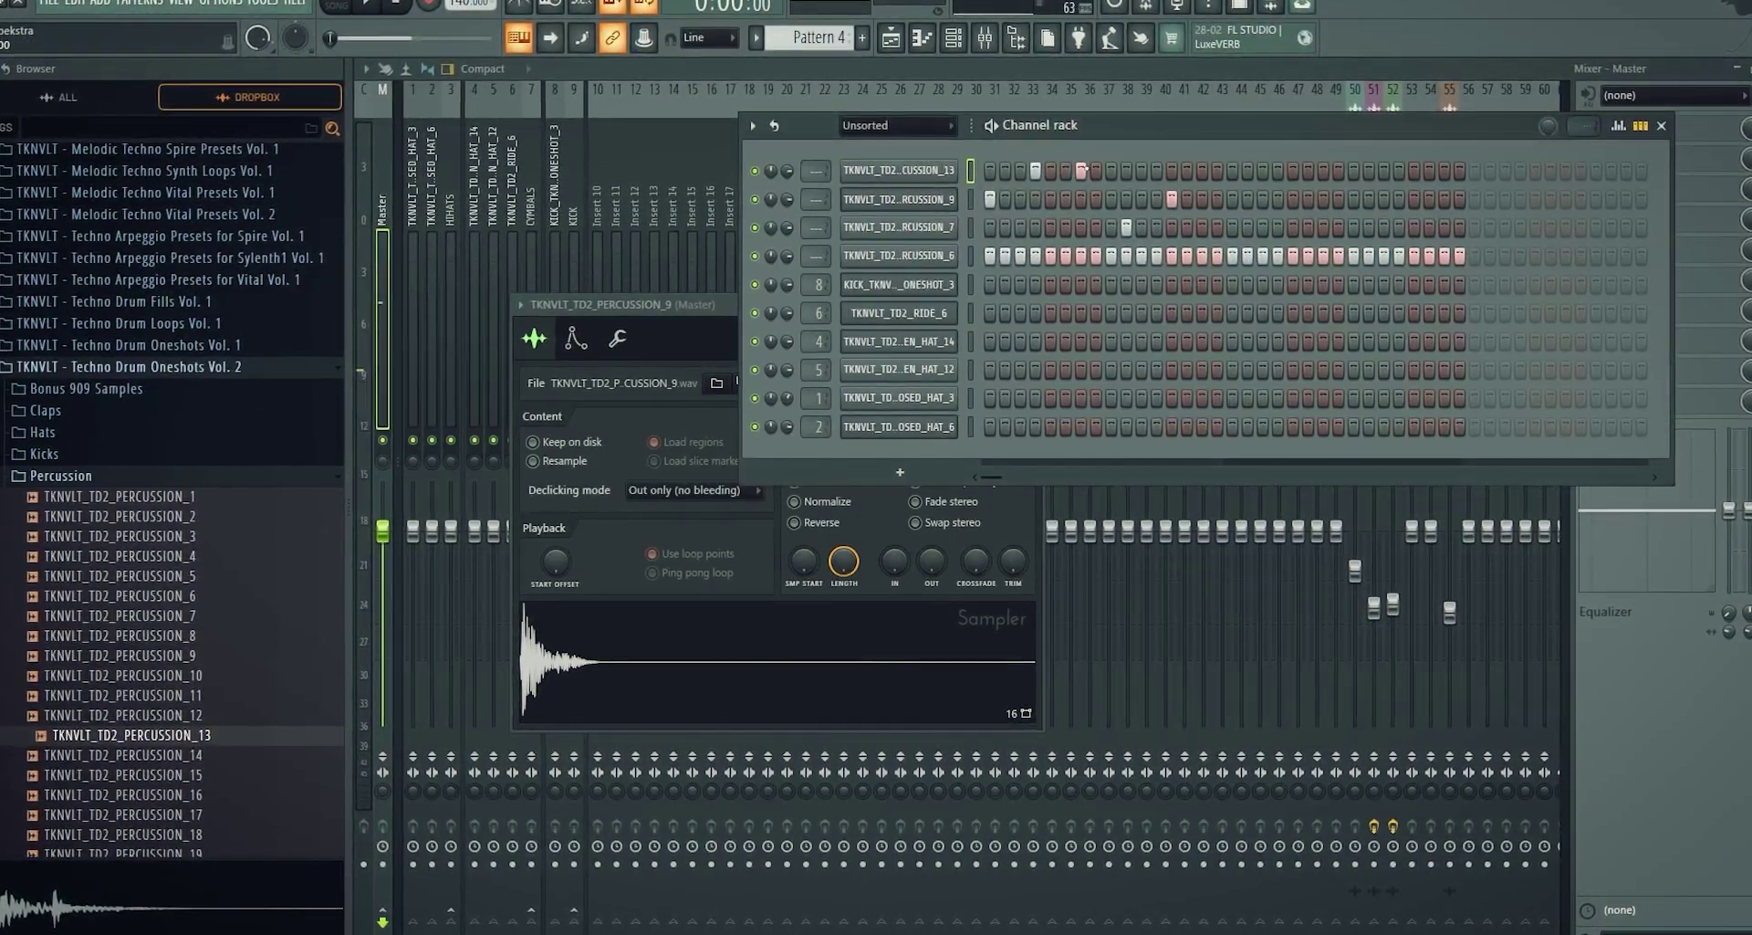
right_click(1217, 172)
click(1203, 171)
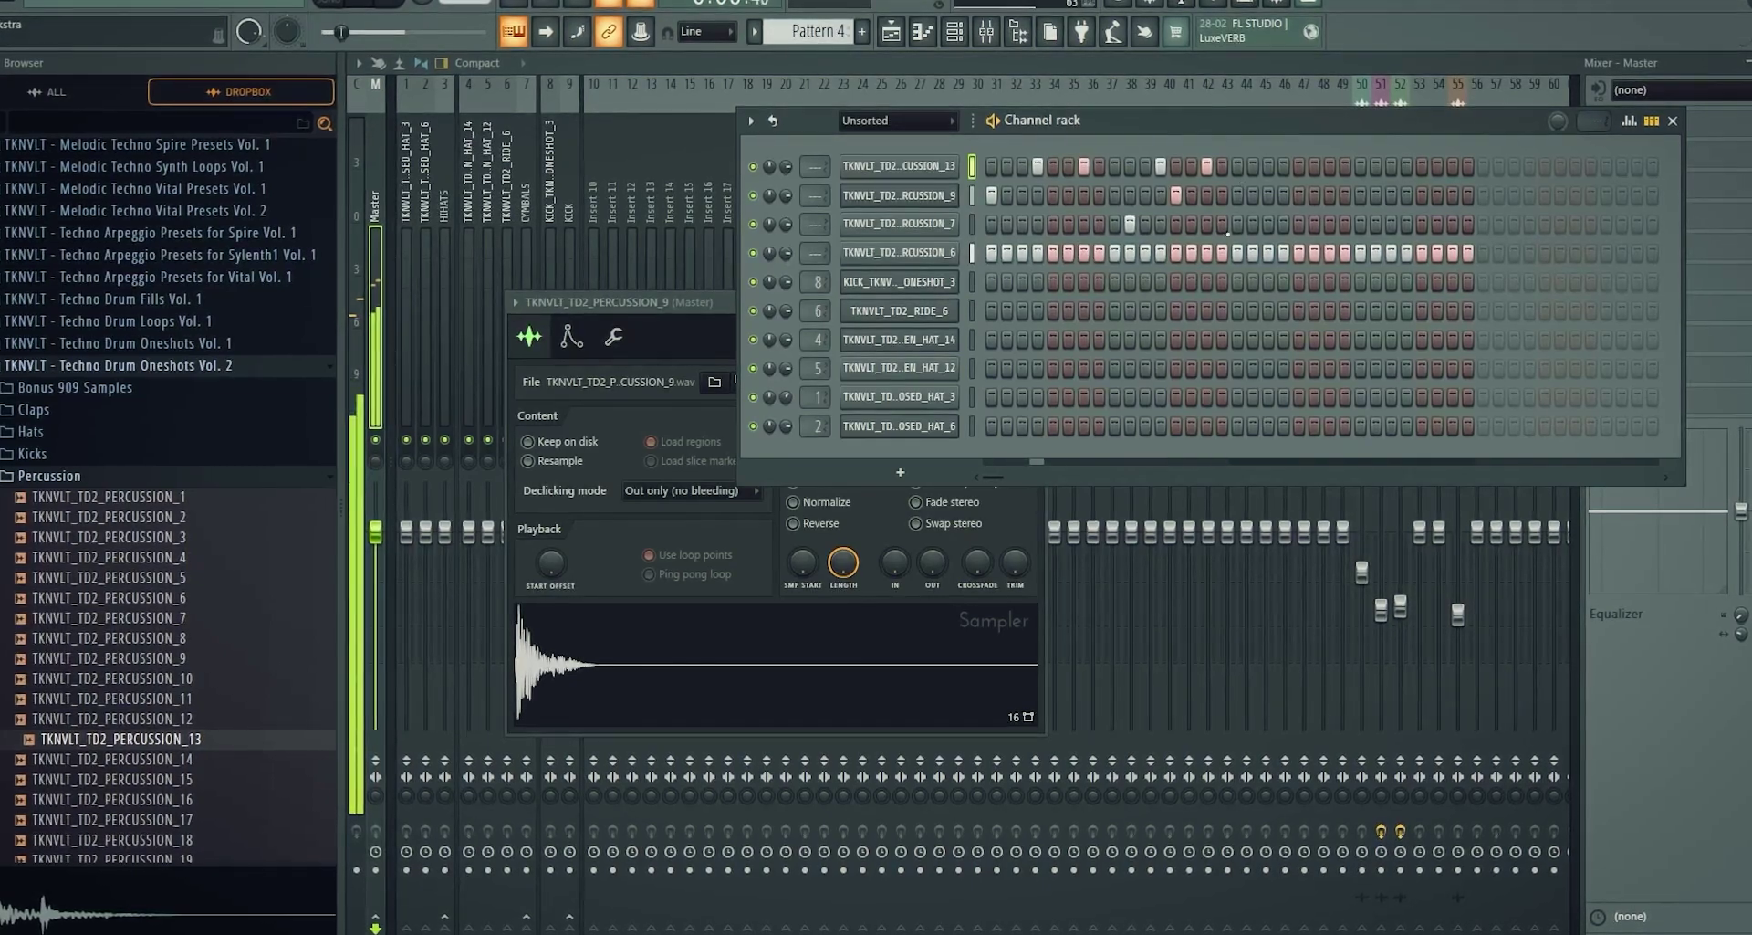
scroll(164, 578, down, 10)
click(163, 578)
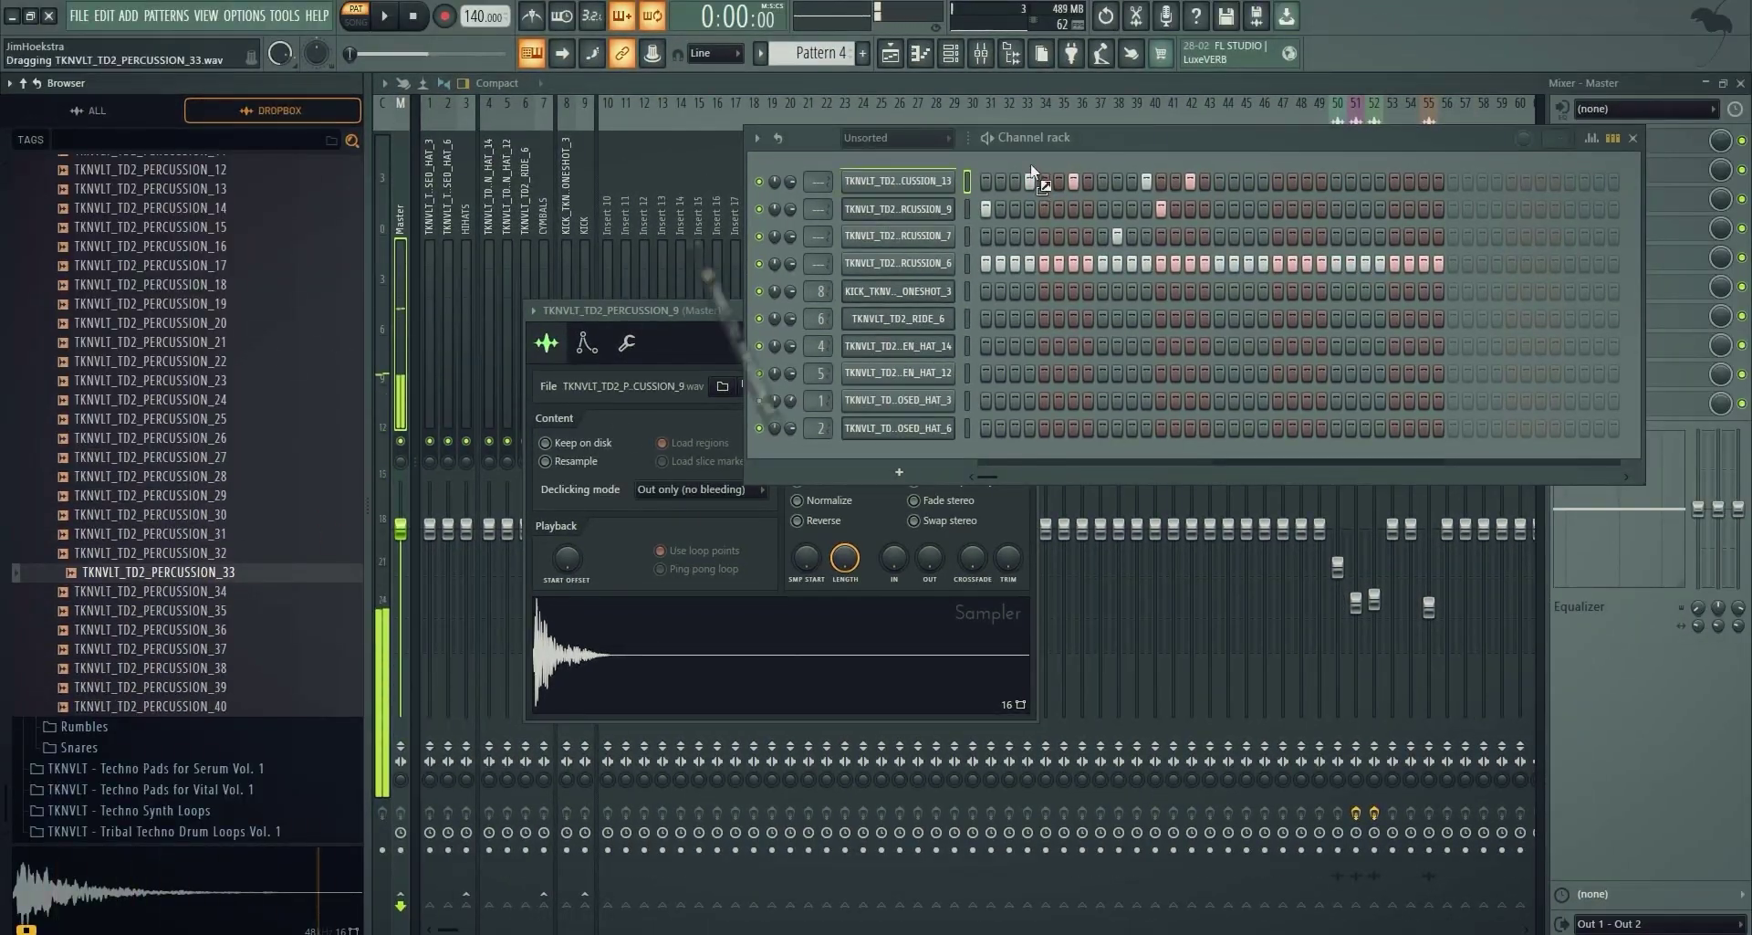
drag(1036, 178, 1036, 180)
key(space)
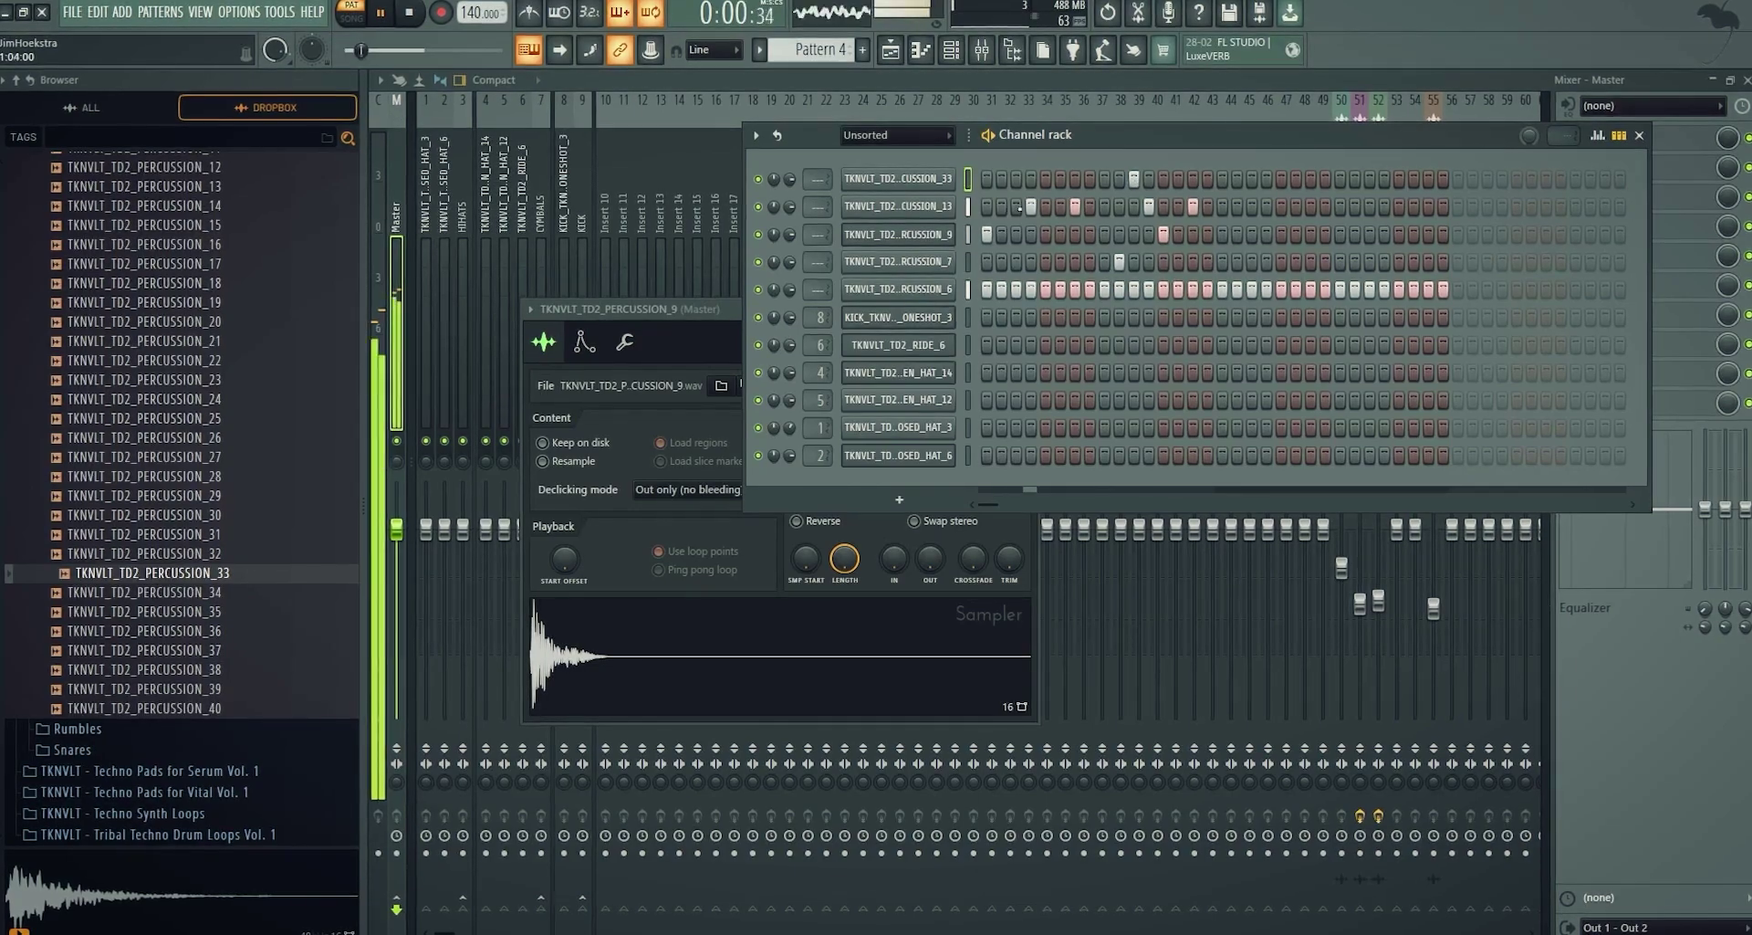
Route the five selected percussion channels to mixer inserts 10–14
key(space)
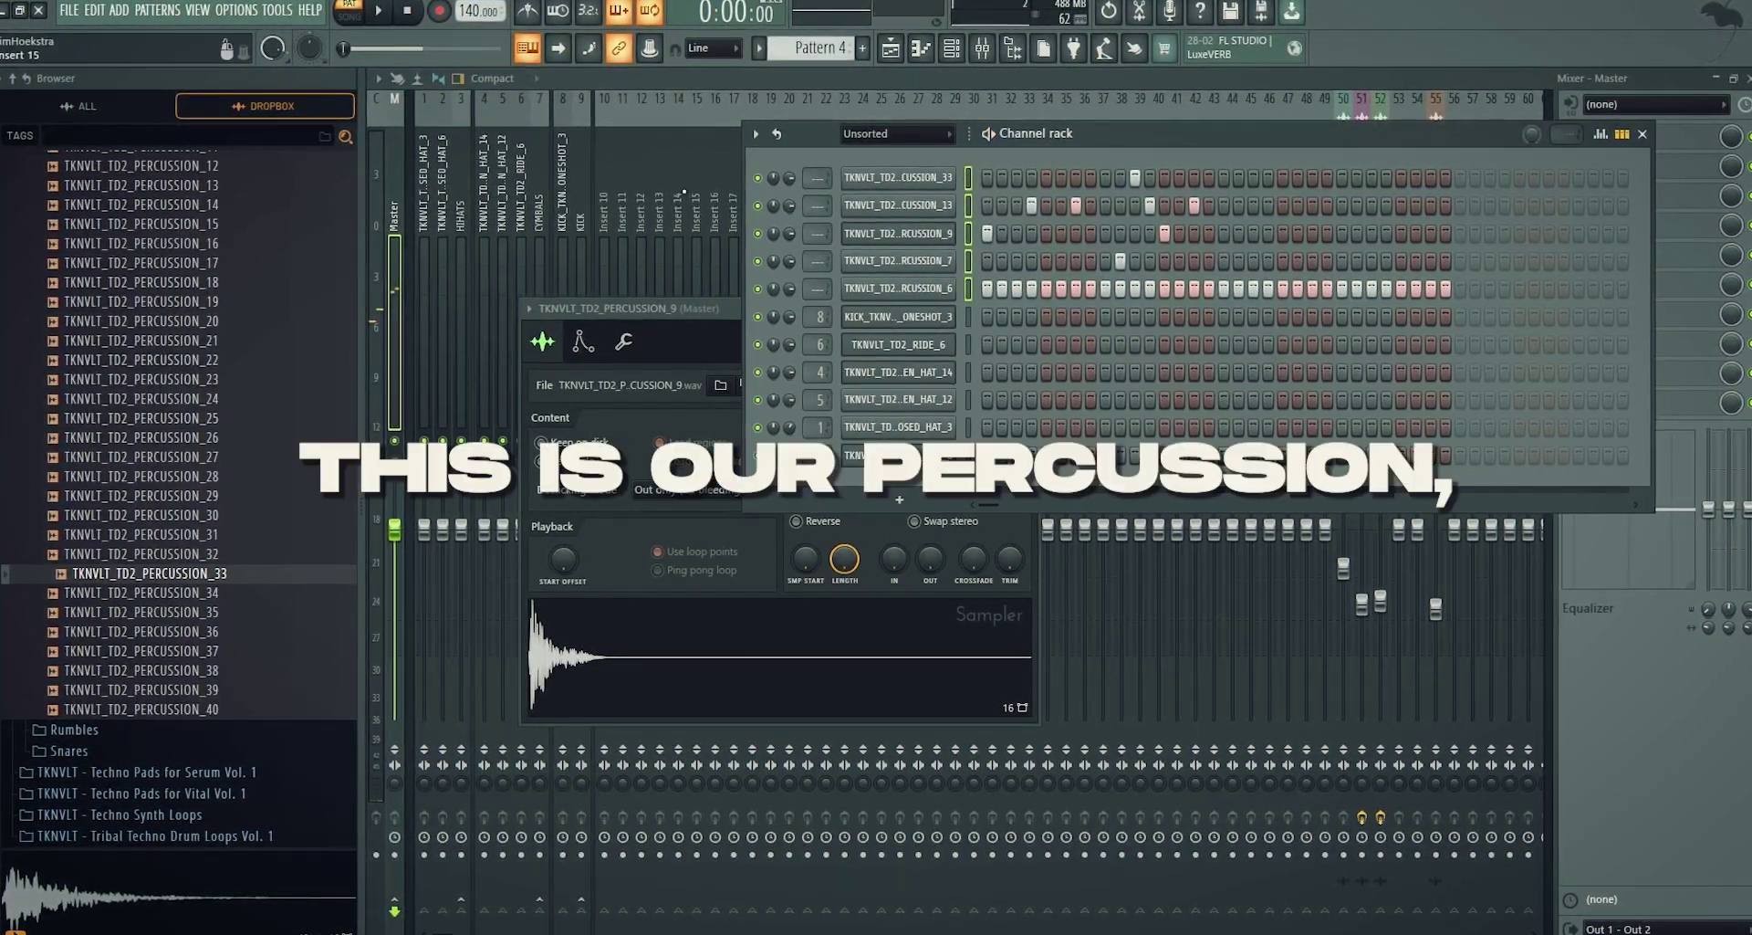
click(623, 246)
right_click(605, 265)
mouse_move(689, 300)
click(812, 300)
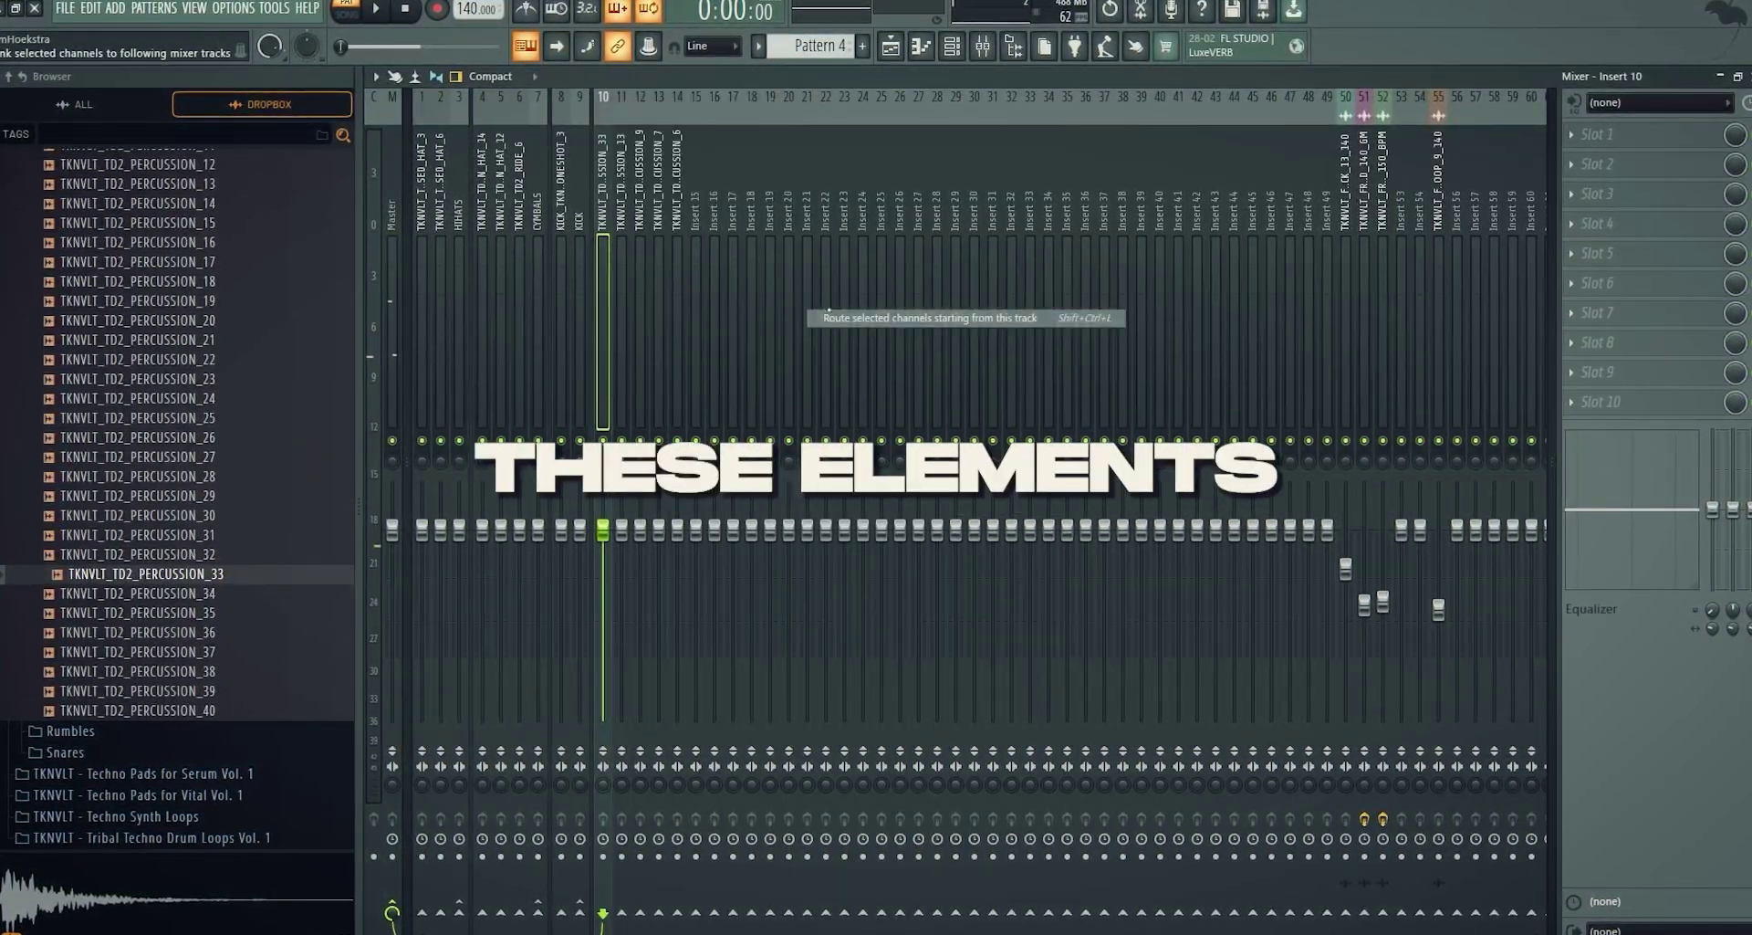
Rename mixer insert 15 to PERCUSSION
right_click(701, 92)
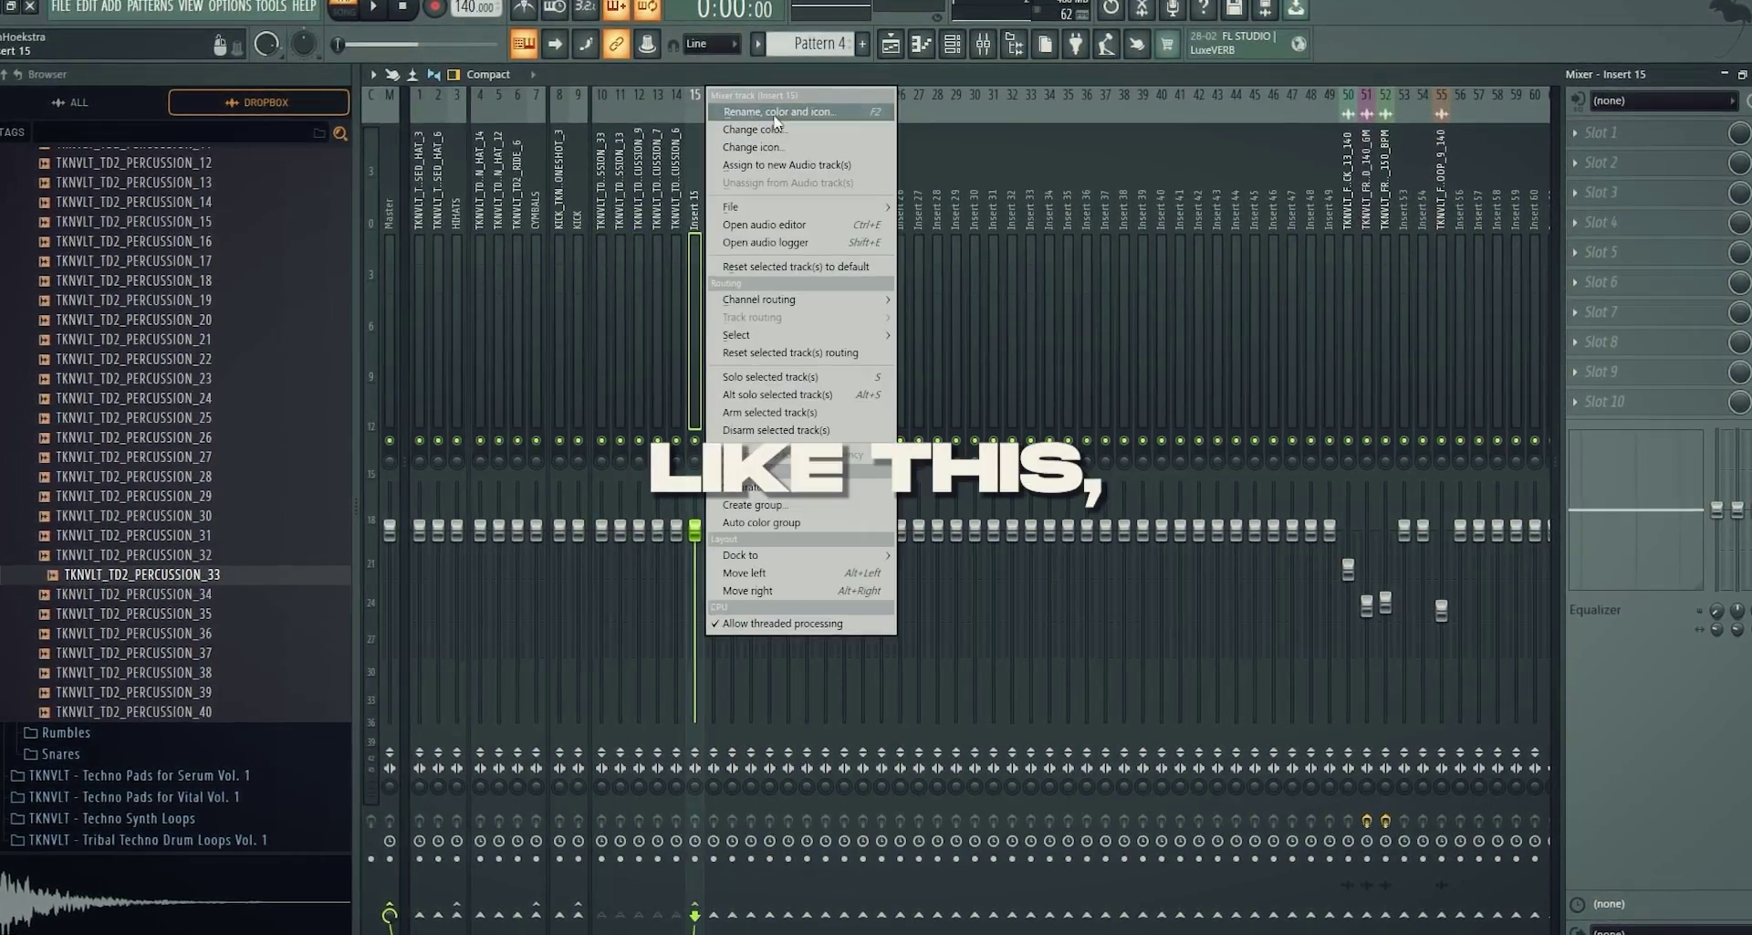
click(776, 99)
text(PERCUSSION)
key(Return)
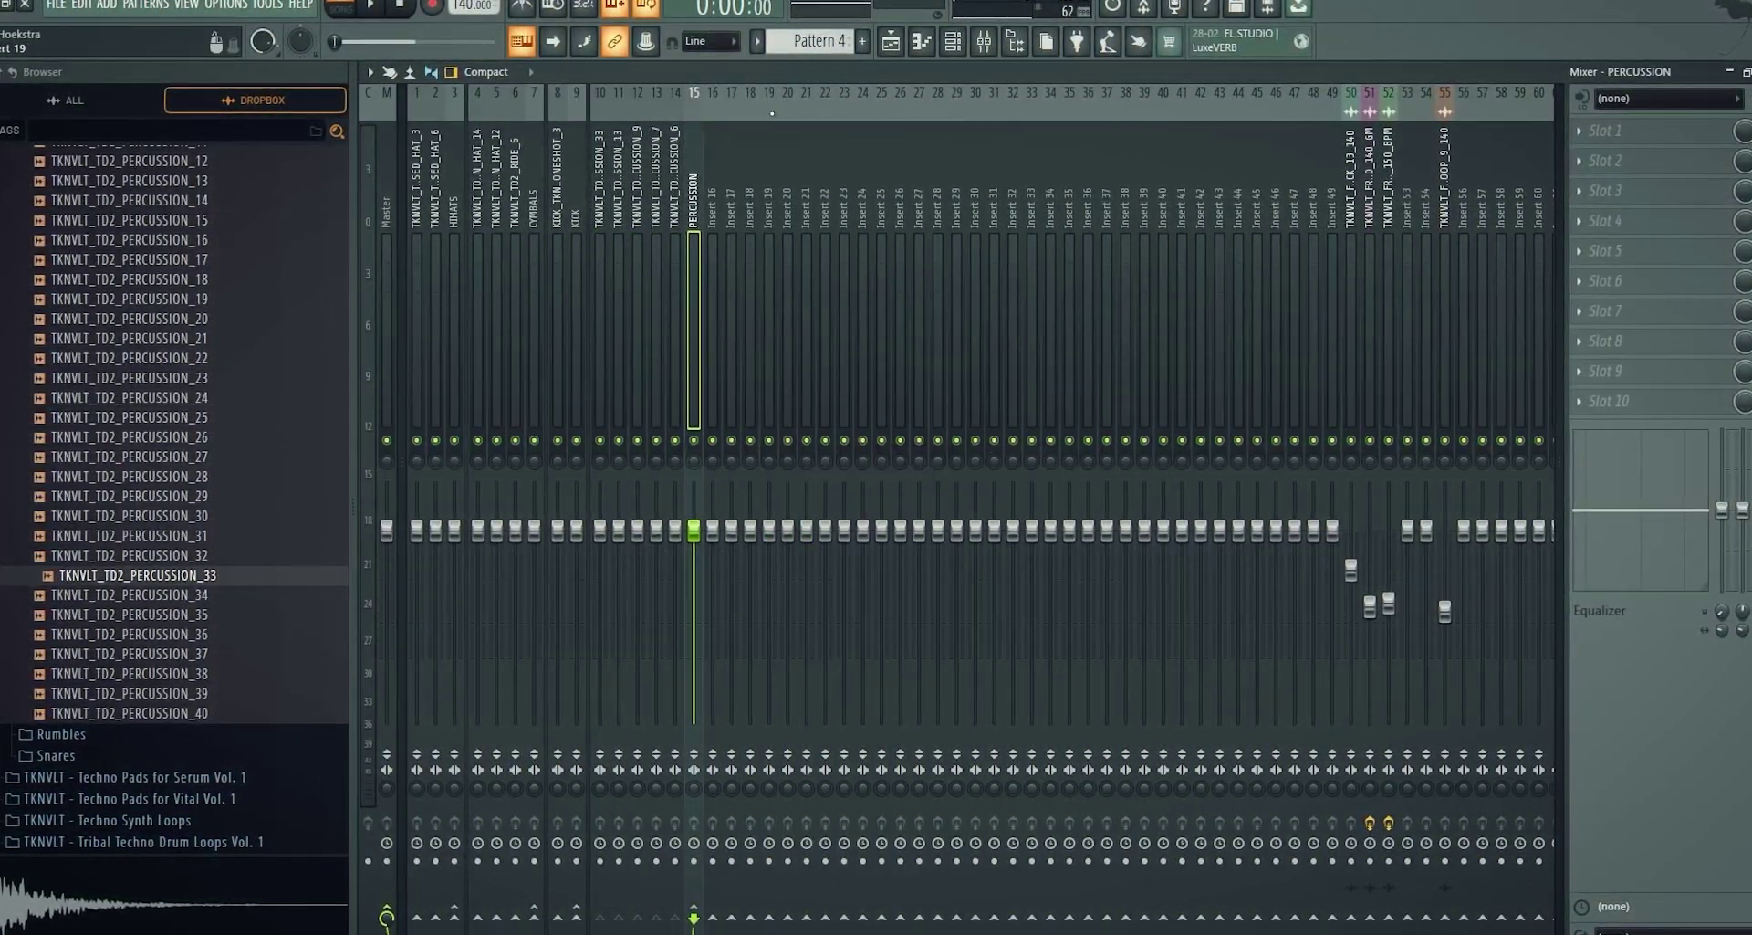
key(Left)
Erase steps 17–28 of the PERCUSSION_6 channel
click(950, 43)
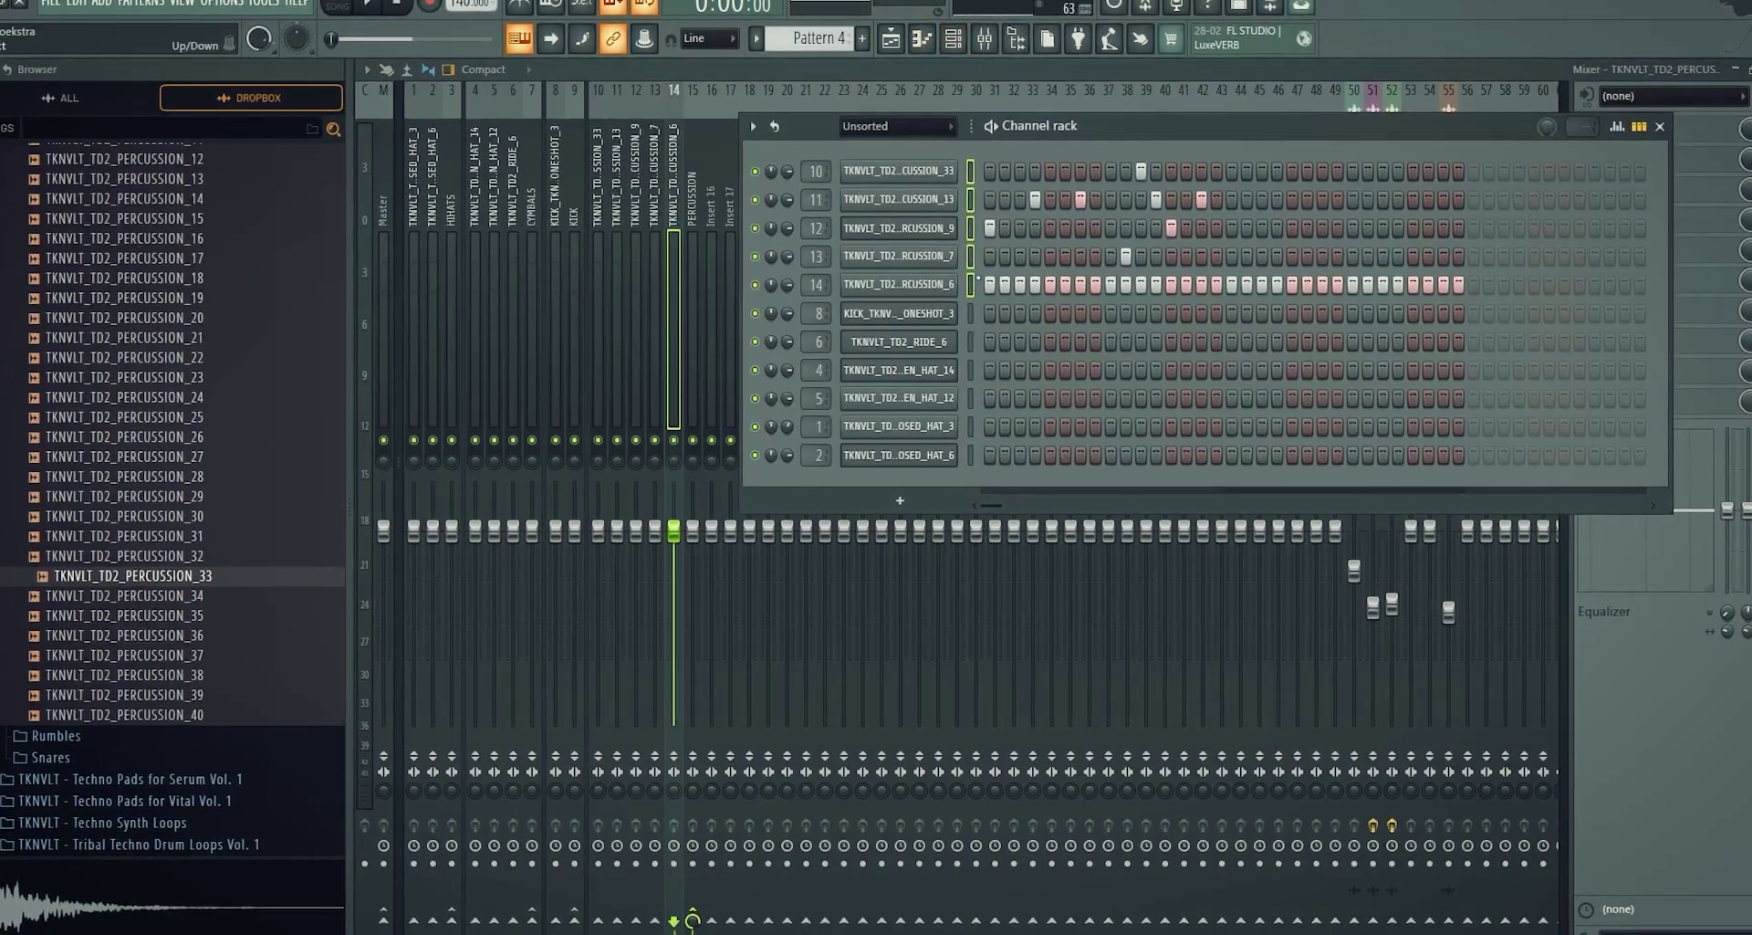
click(970, 283)
drag(1234, 284, 1465, 285)
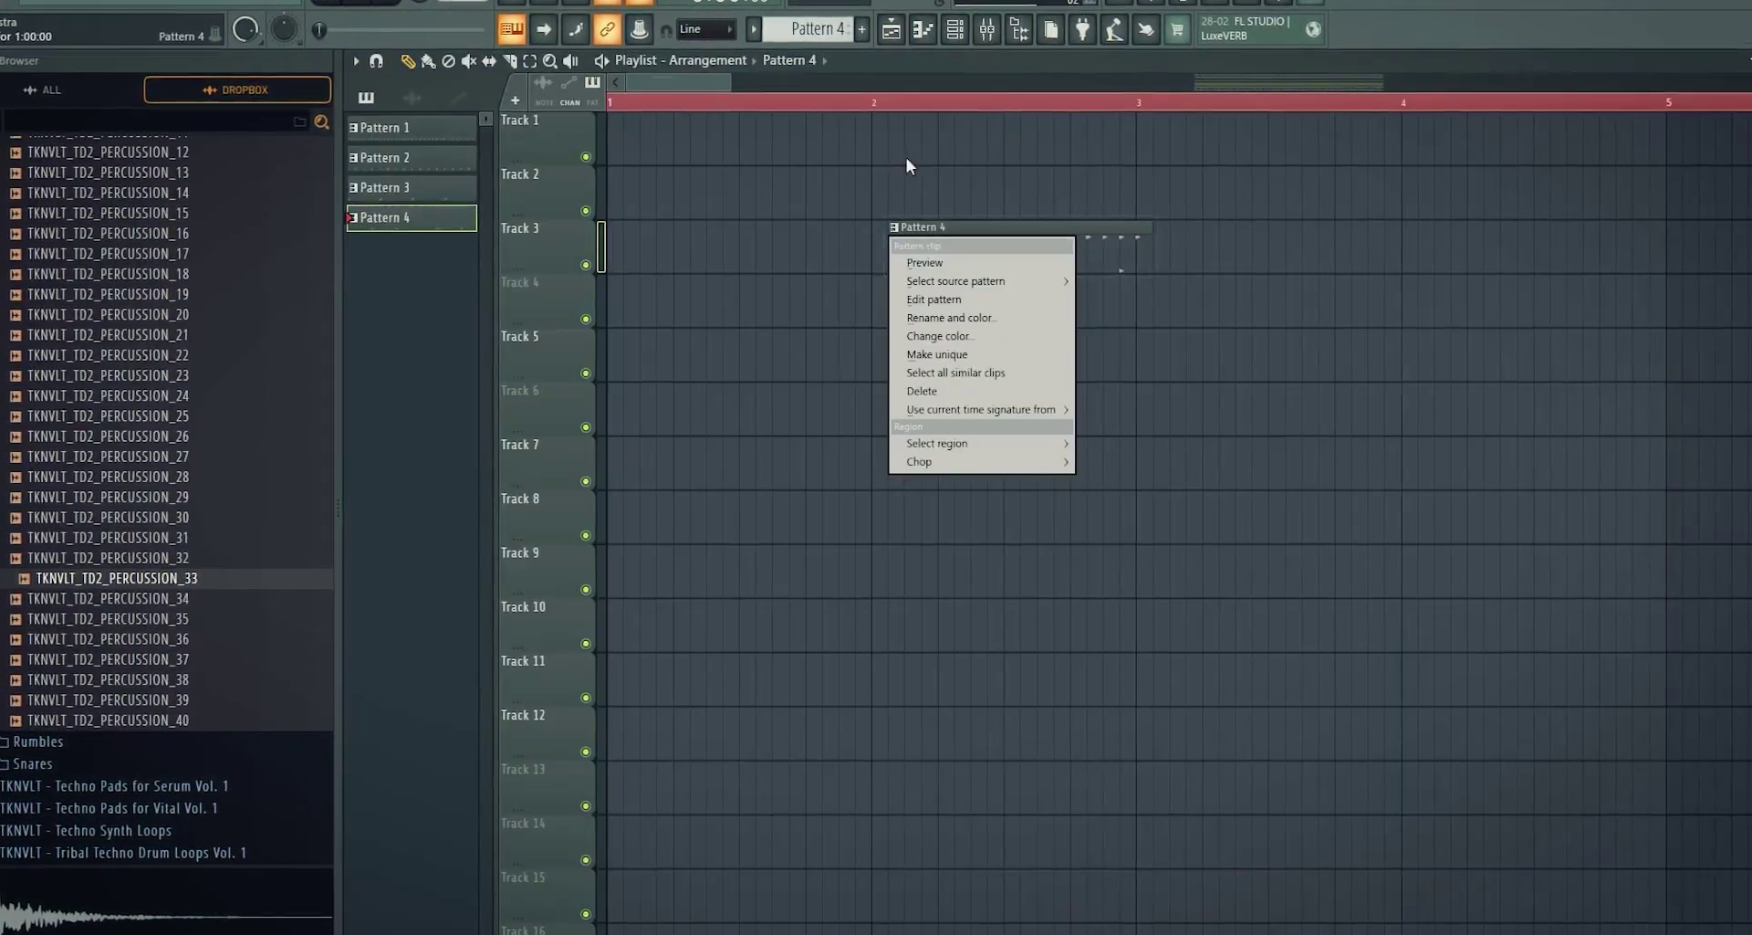
Place Pattern 1 on Track 2 and rename the patterns to hats, cymbals and top kick
click(906, 161)
scroll(820, 25, up, 3)
click(630, 190)
scroll(630, 190, down, 2)
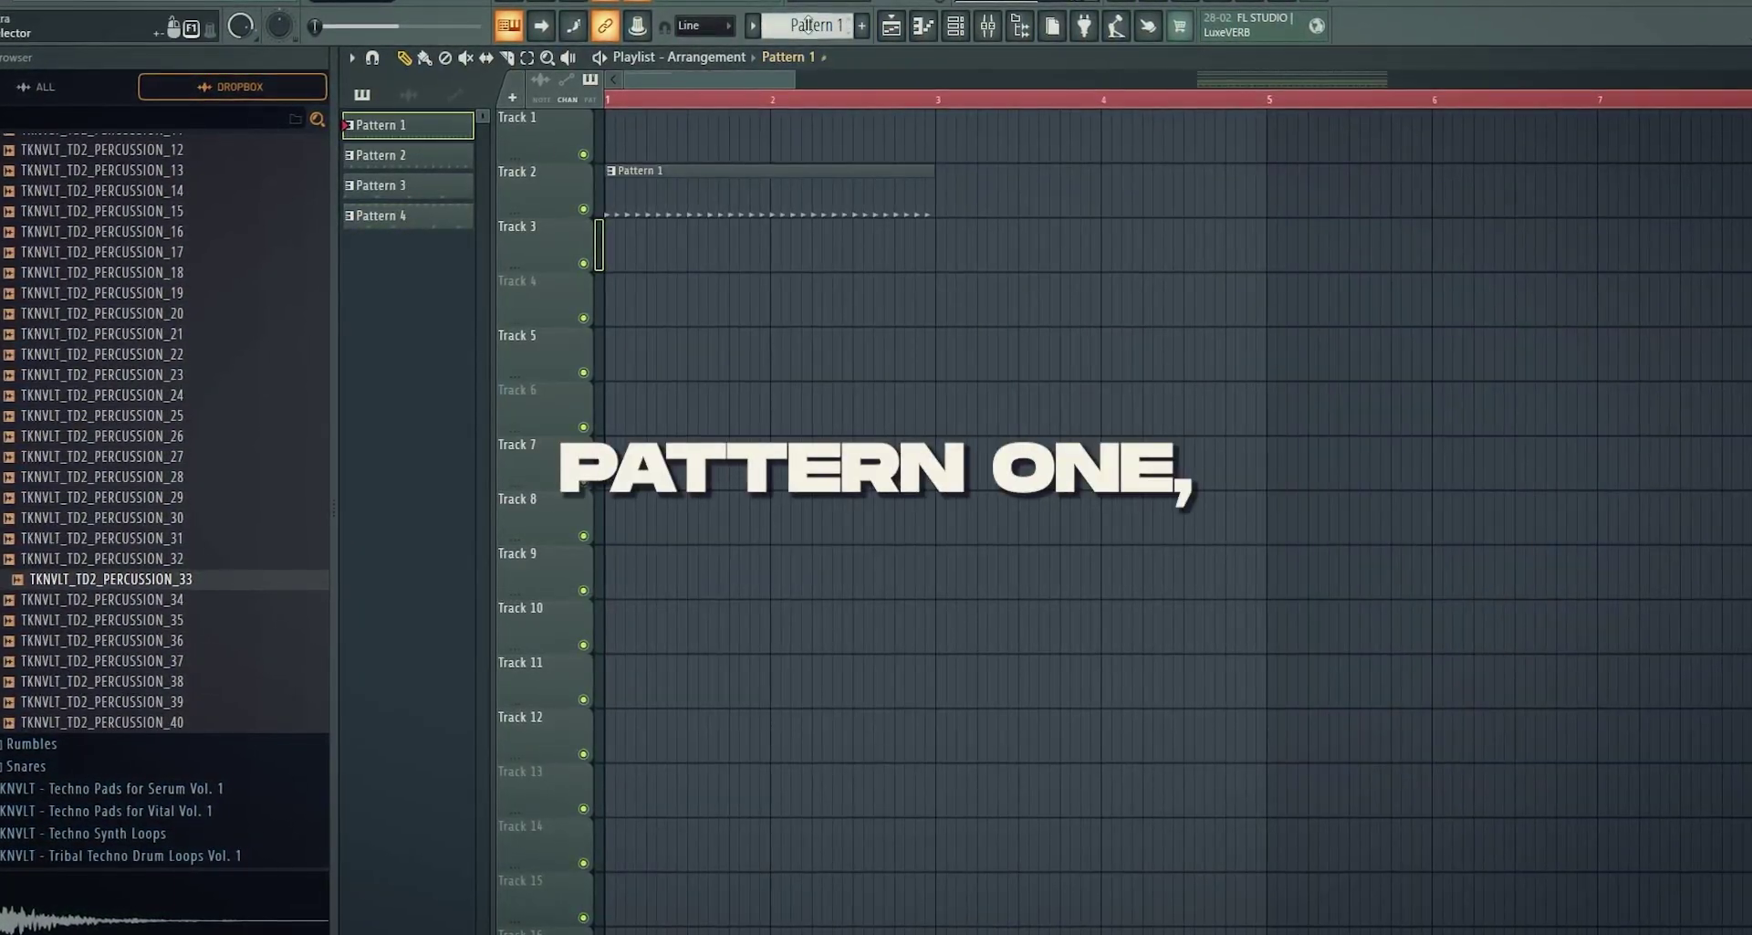
click(611, 172)
click(683, 261)
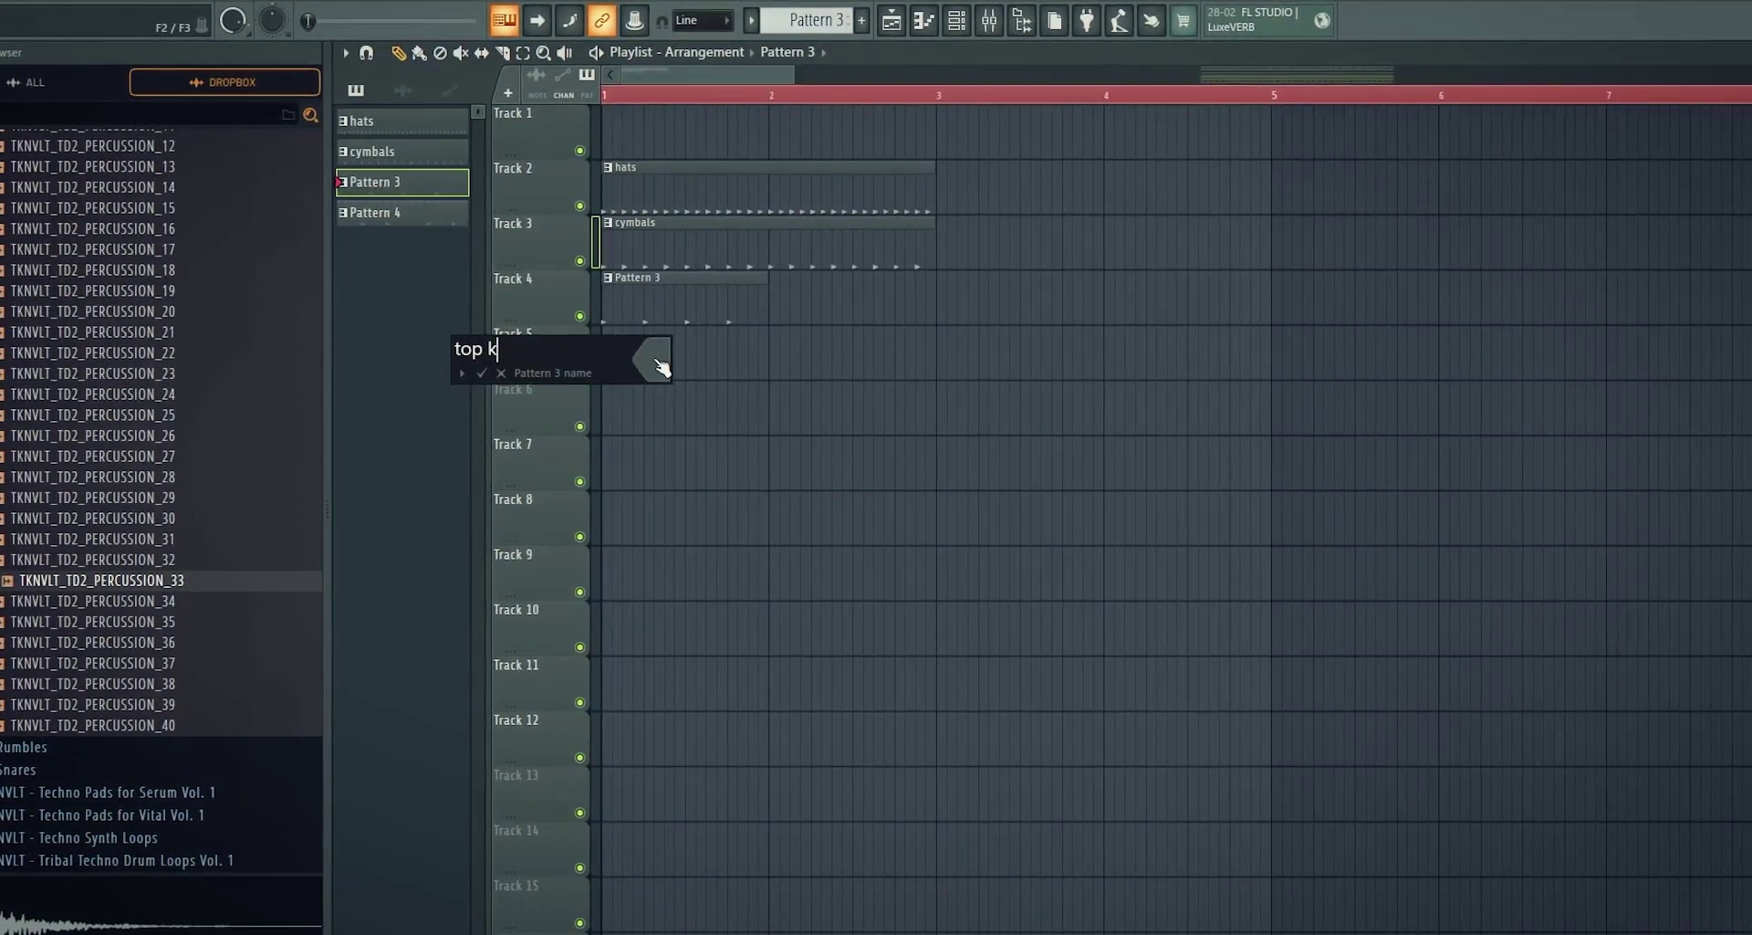
text(ick)
key(Return)
key(KP_Add)
Place Pattern 4 in the playlist and rename it percussion
click(626, 356)
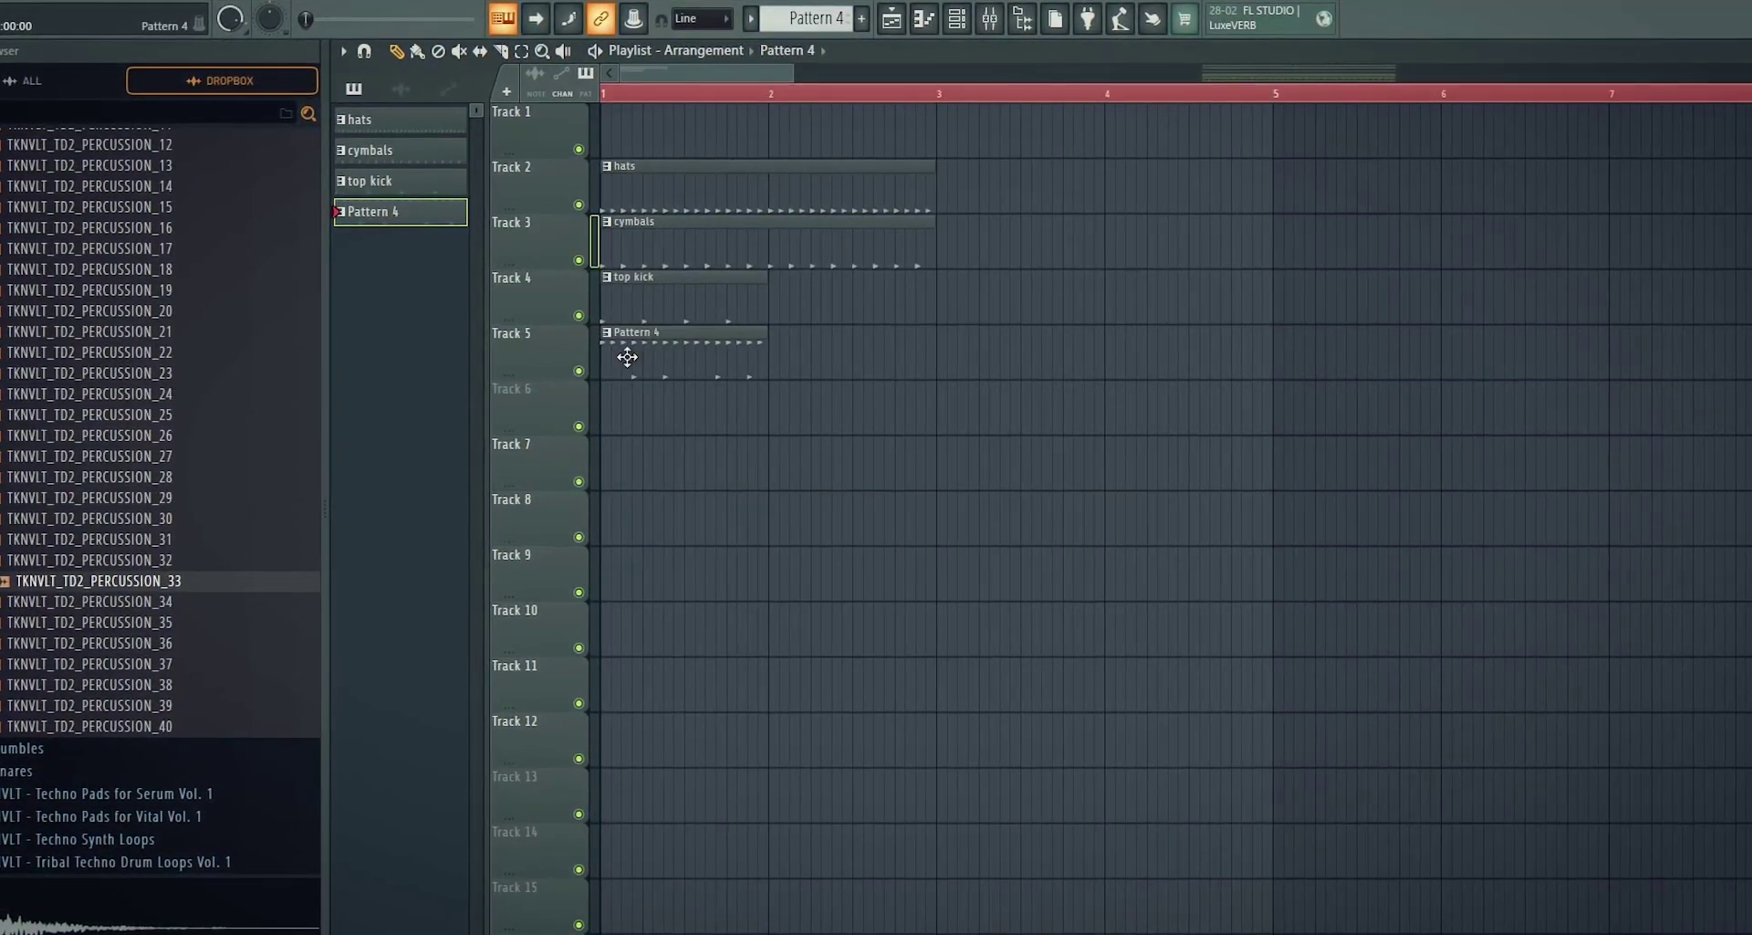
click(609, 334)
click(673, 430)
text(percussion)
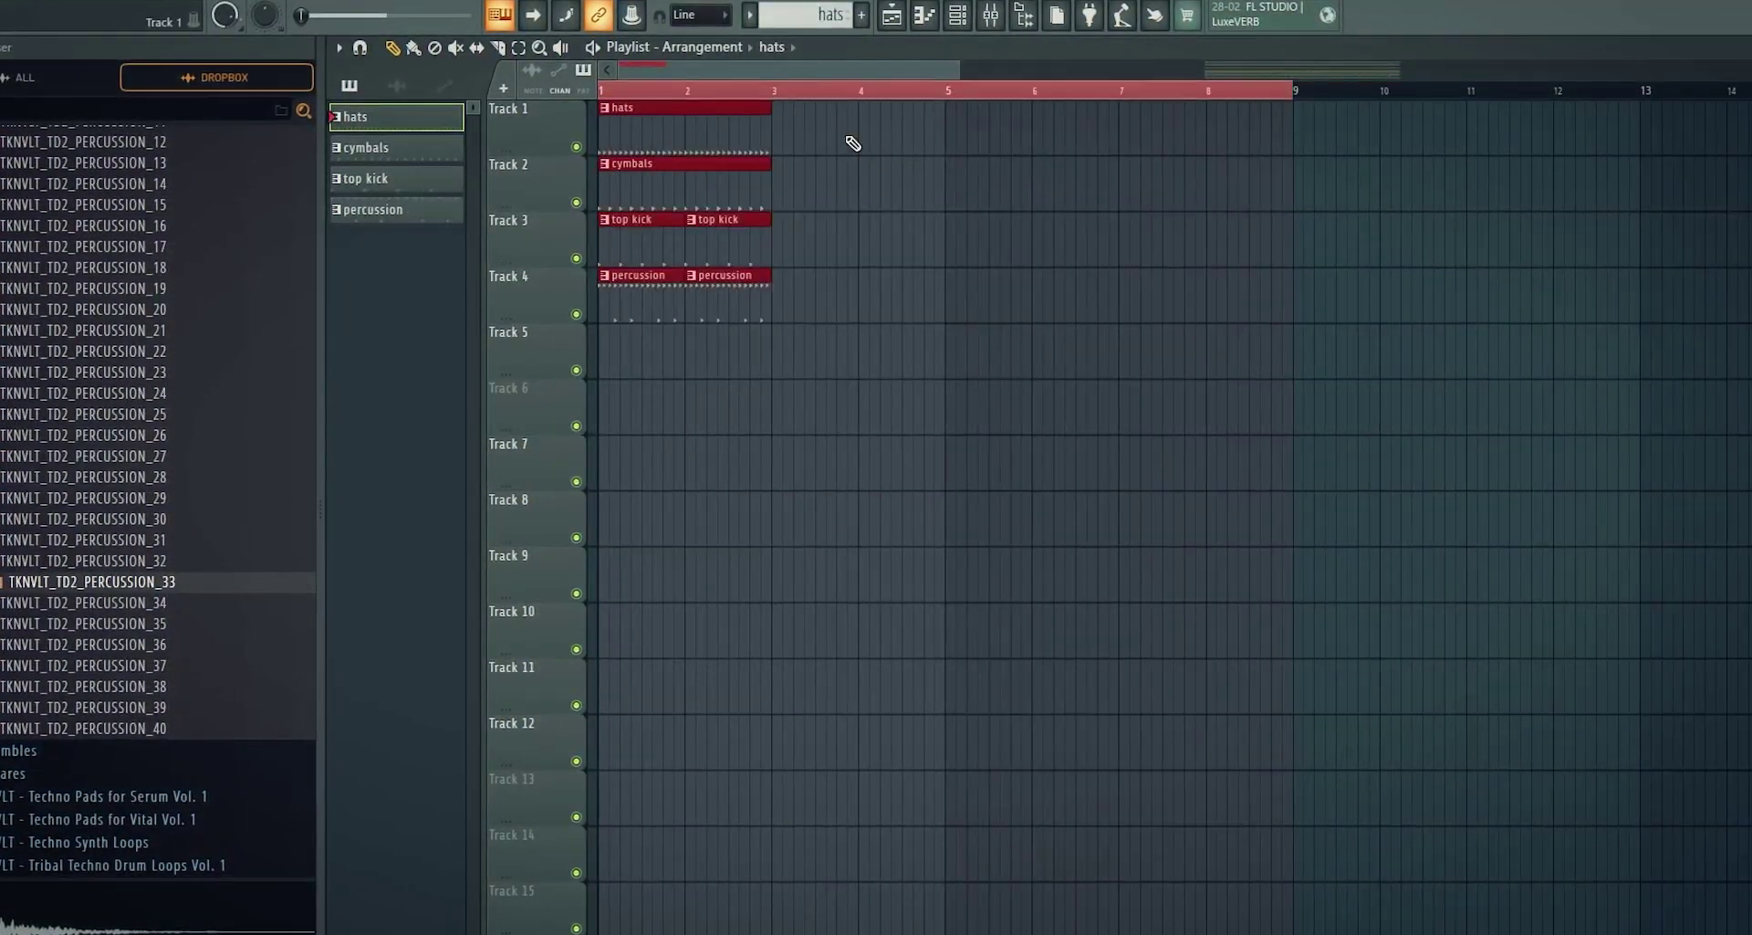
Duplicate the clips on Tracks 1–4, end the loop at bar 5, and play the arrangement
drag(997, 498, 987, 104)
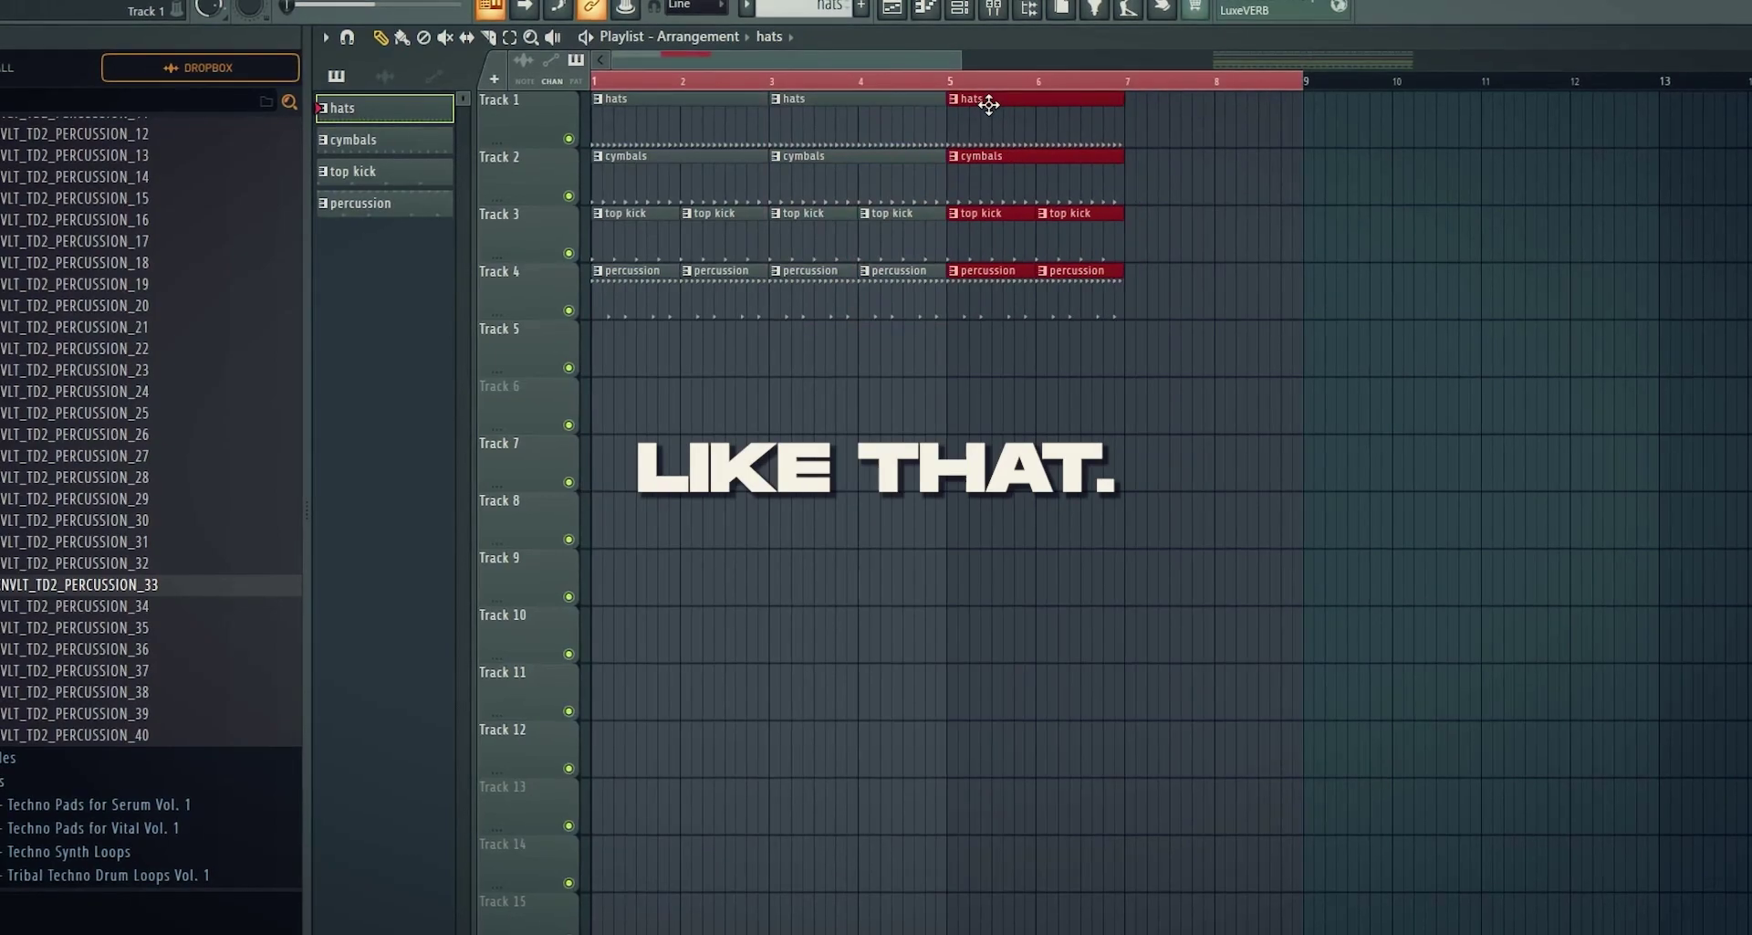
key(ctrl+z)
drag(1309, 82, 955, 78)
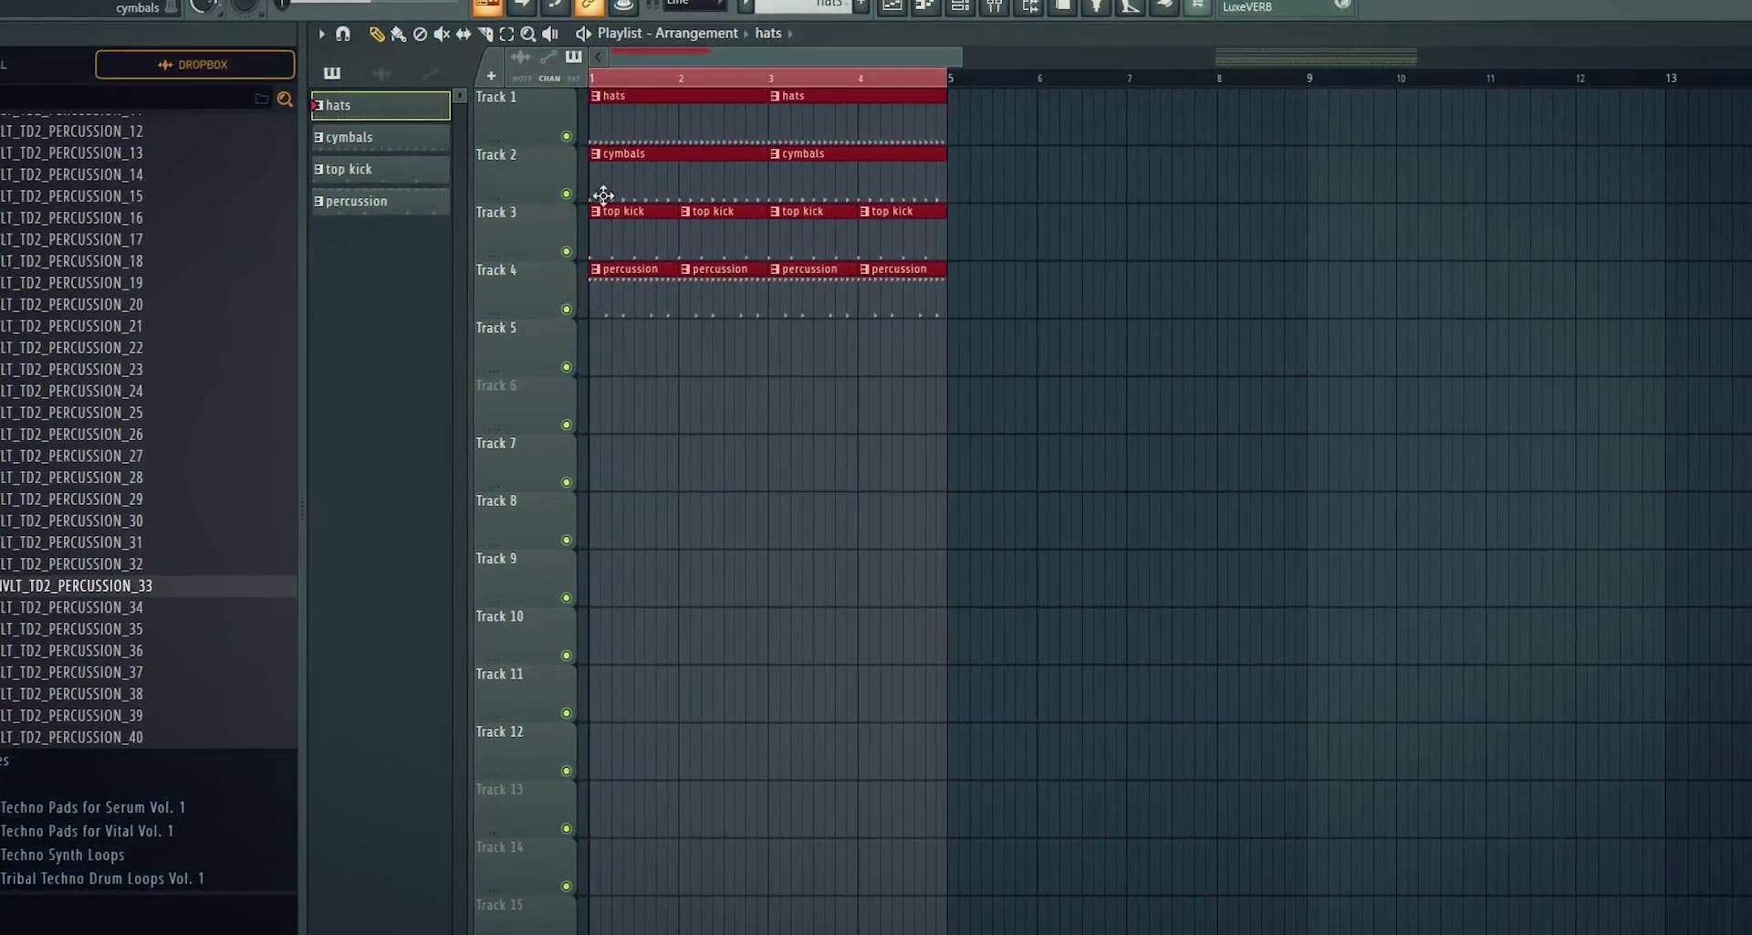
key(ctrl+d)
scroll(603, 196, up, 2)
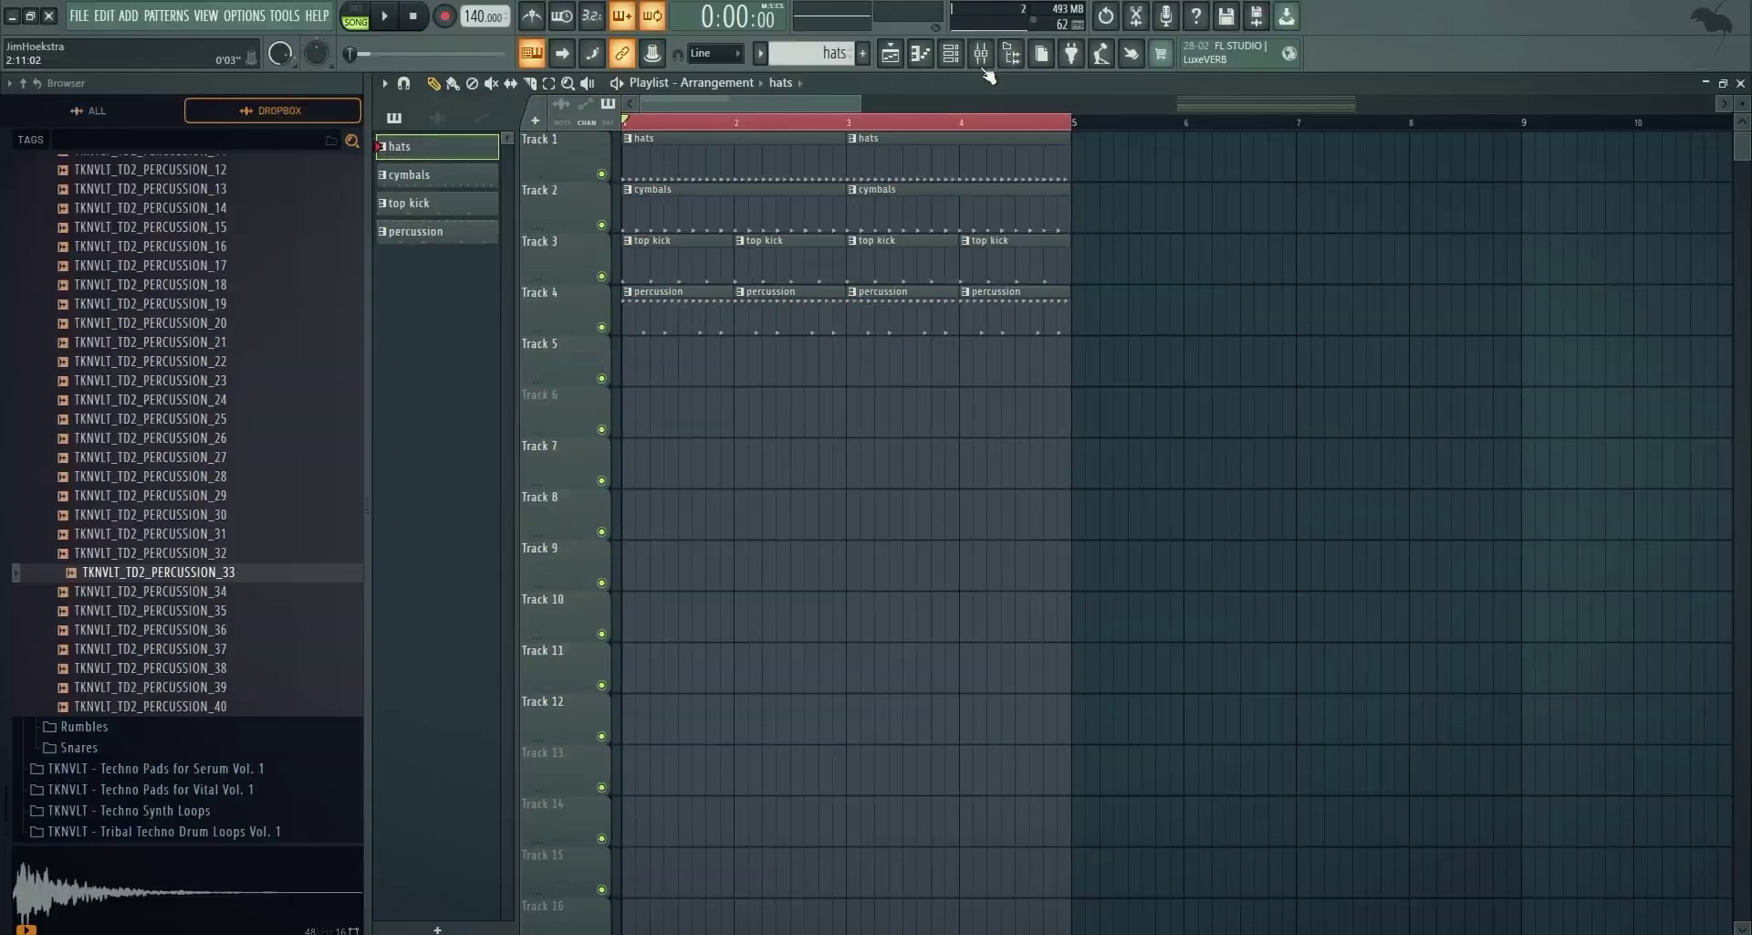
key(space)
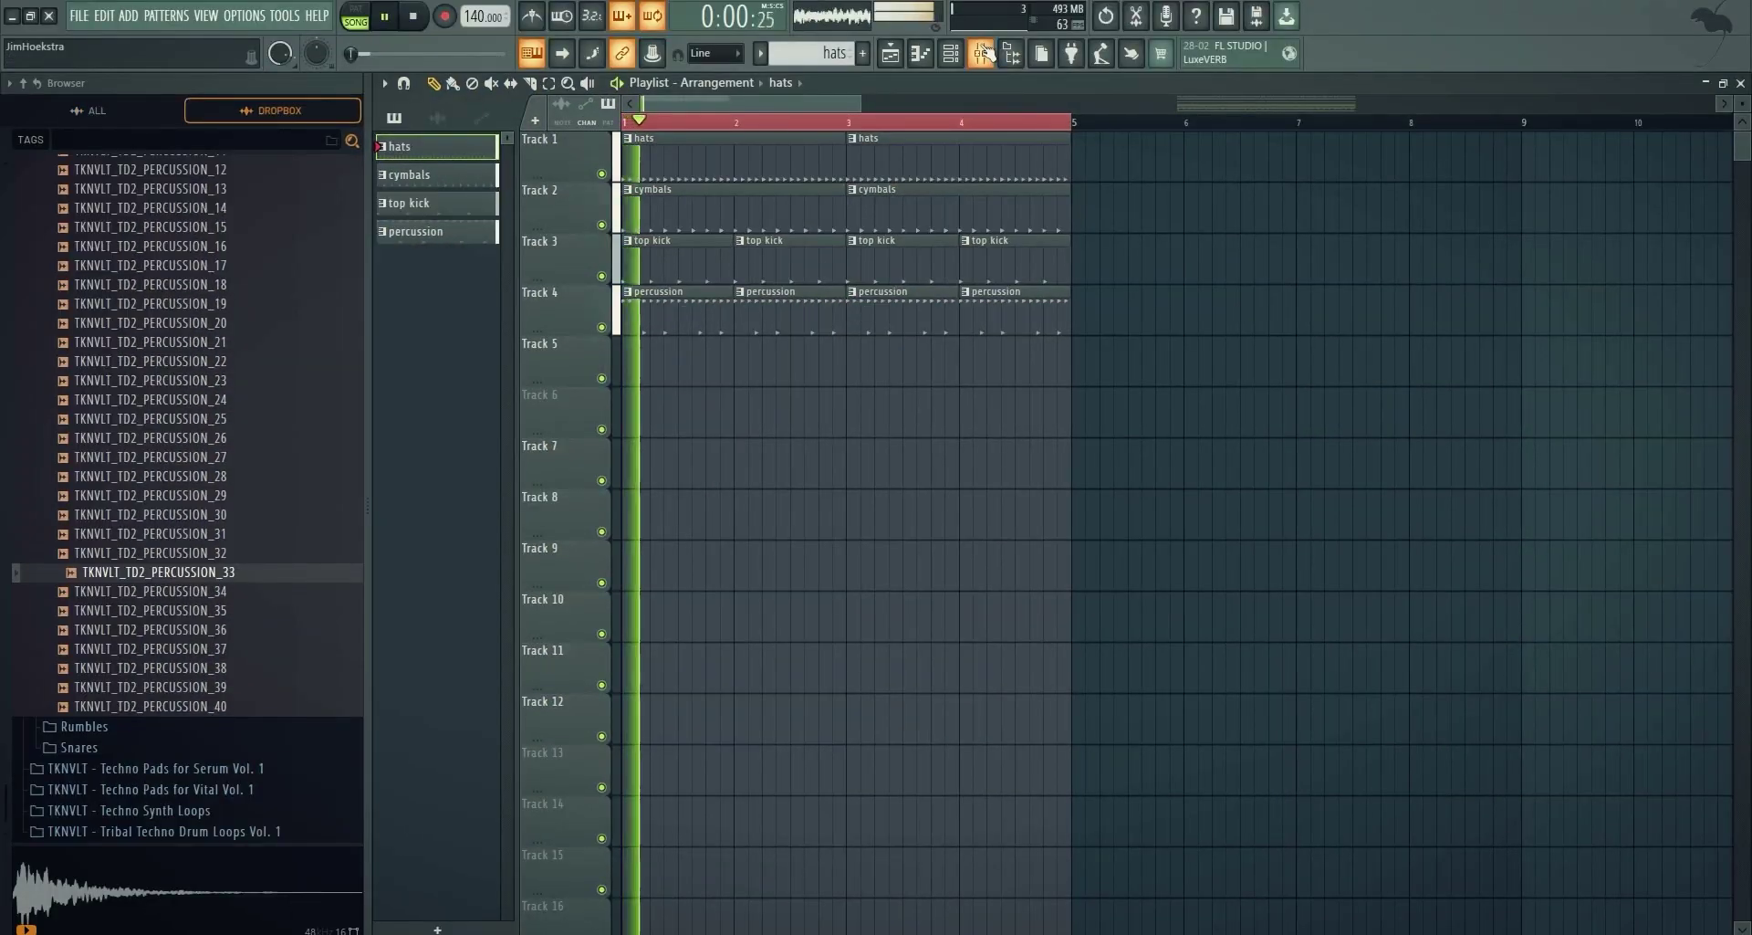
key(F9)
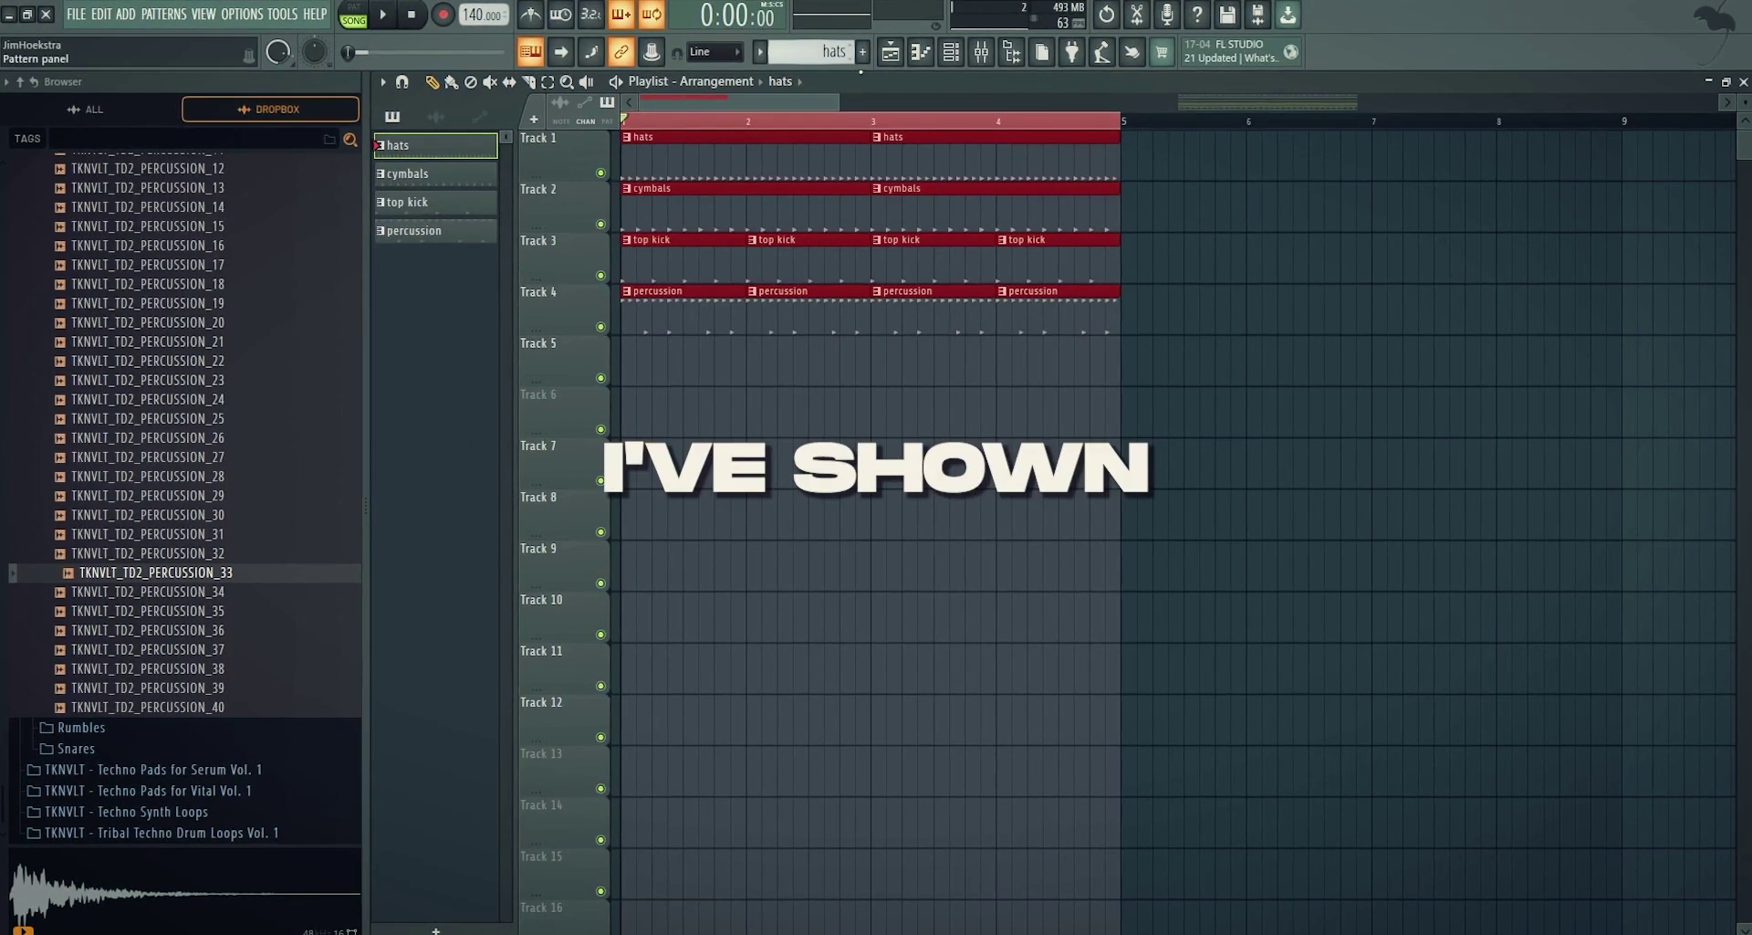
Select mixer tracks 1, 2 and 4–6 together in the mixer
click(951, 53)
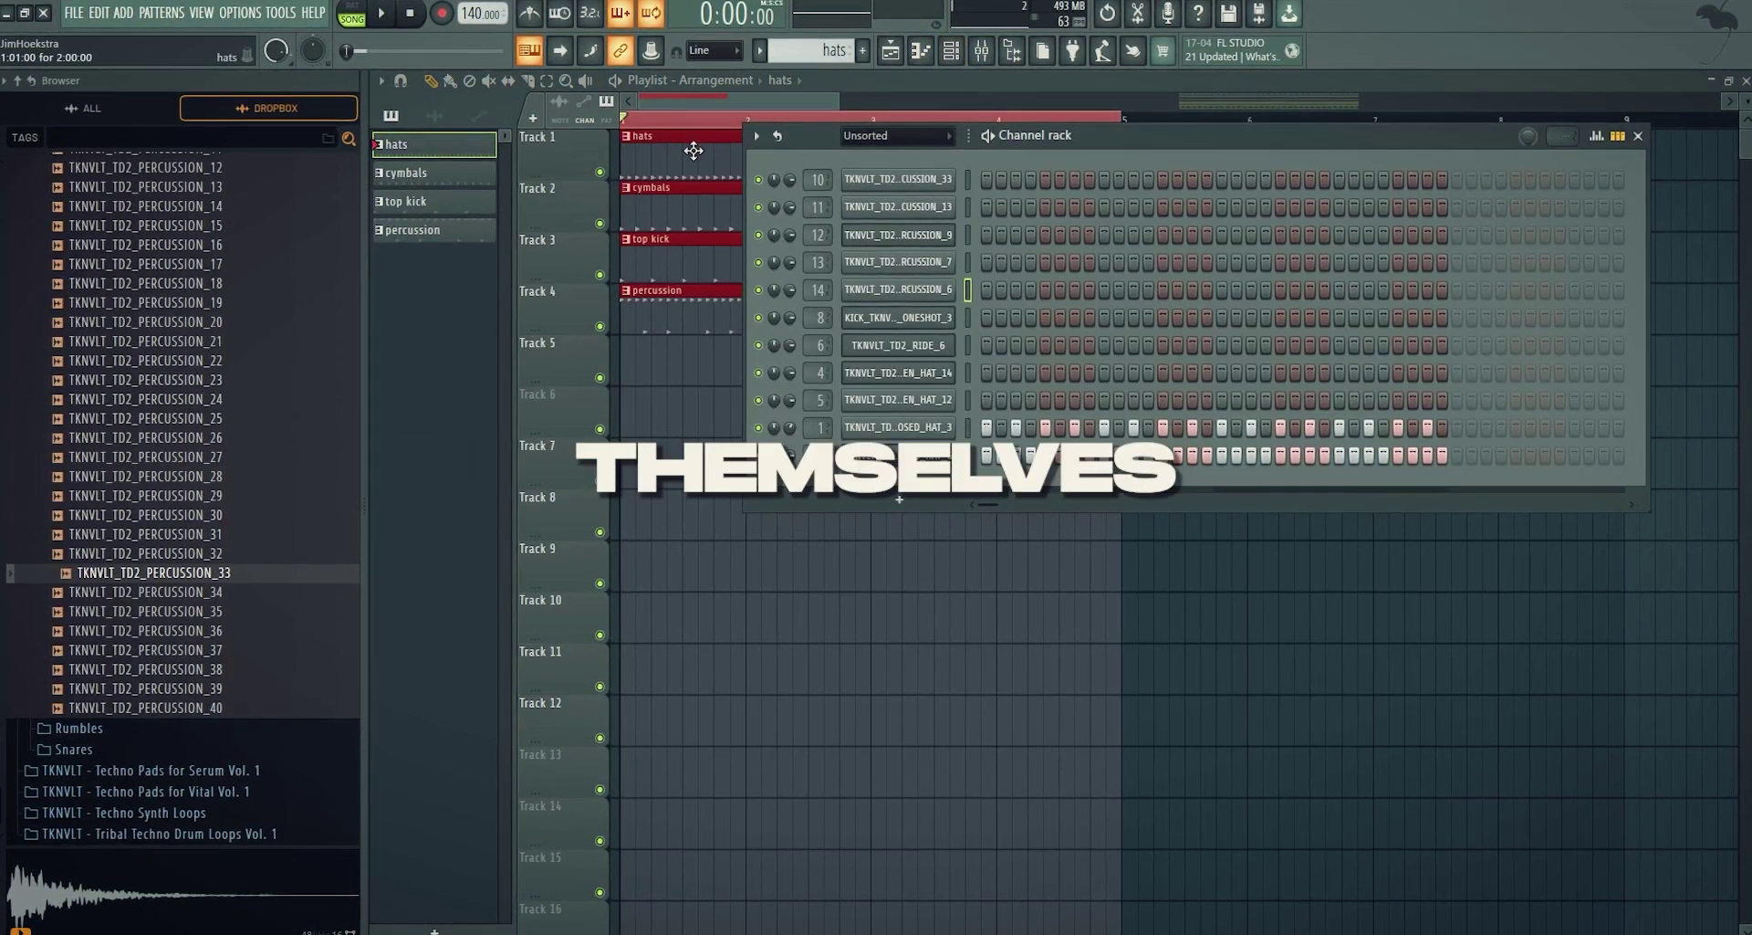
click(1638, 135)
click(981, 50)
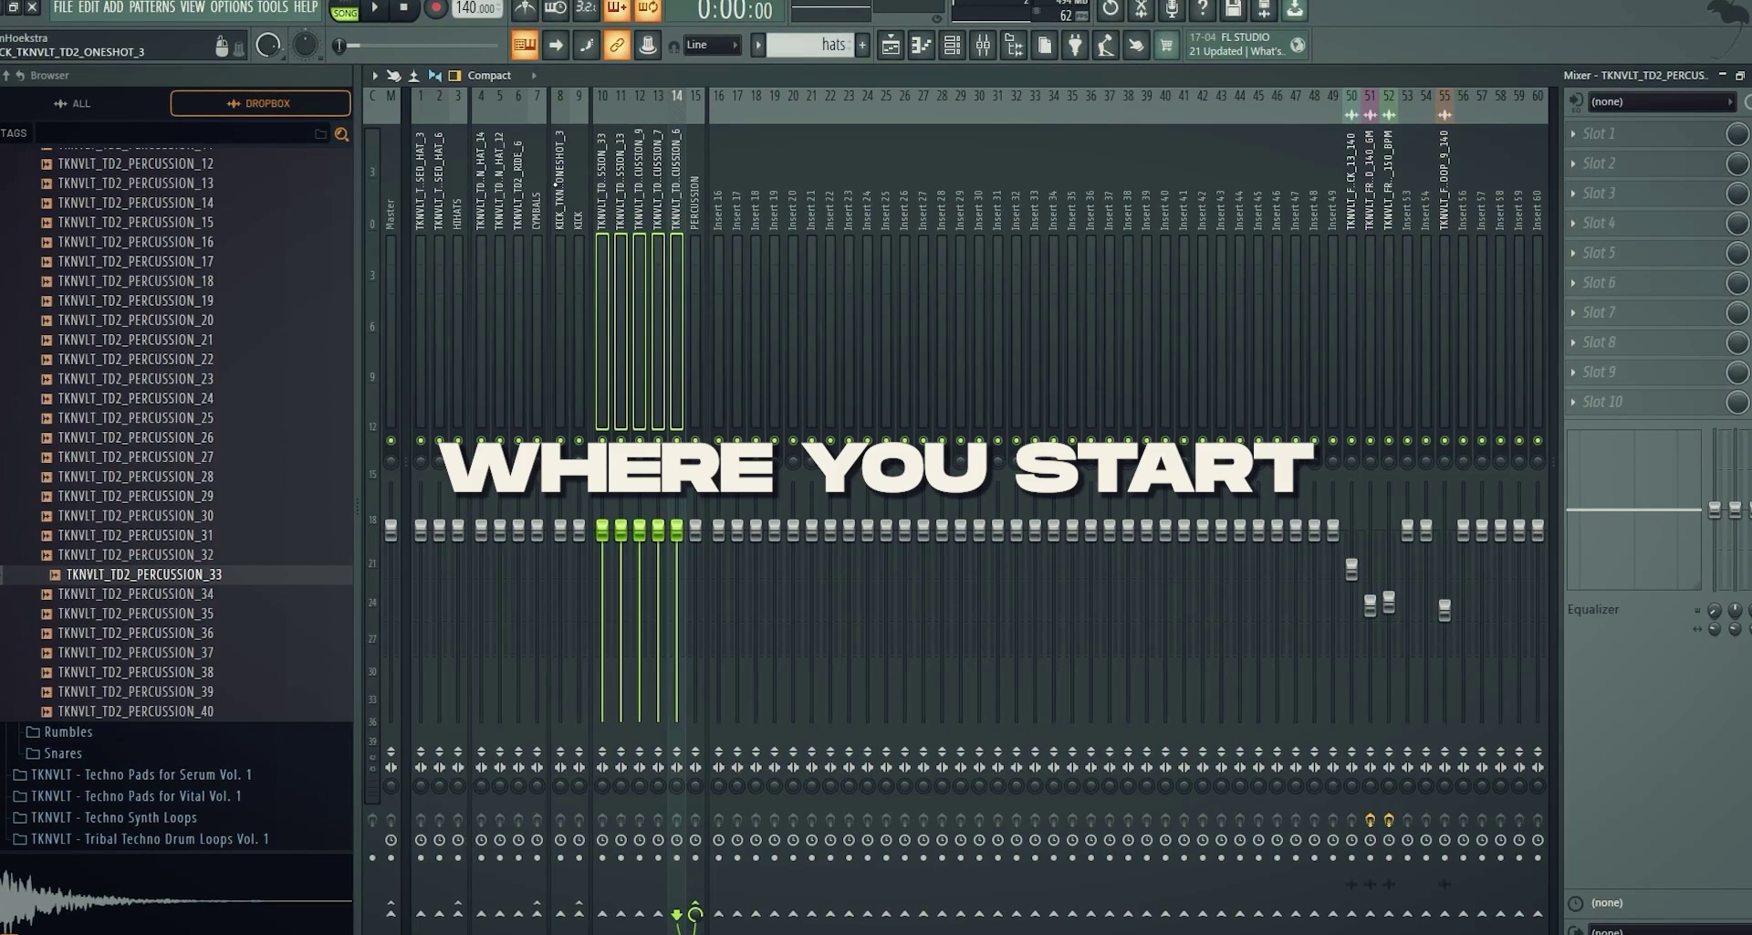
ctrl+shift+click(518, 198)
ctrl+shift+click(499, 198)
ctrl+shift+click(480, 198)
ctrl+shift+click(438, 198)
ctrl+shift+click(420, 198)
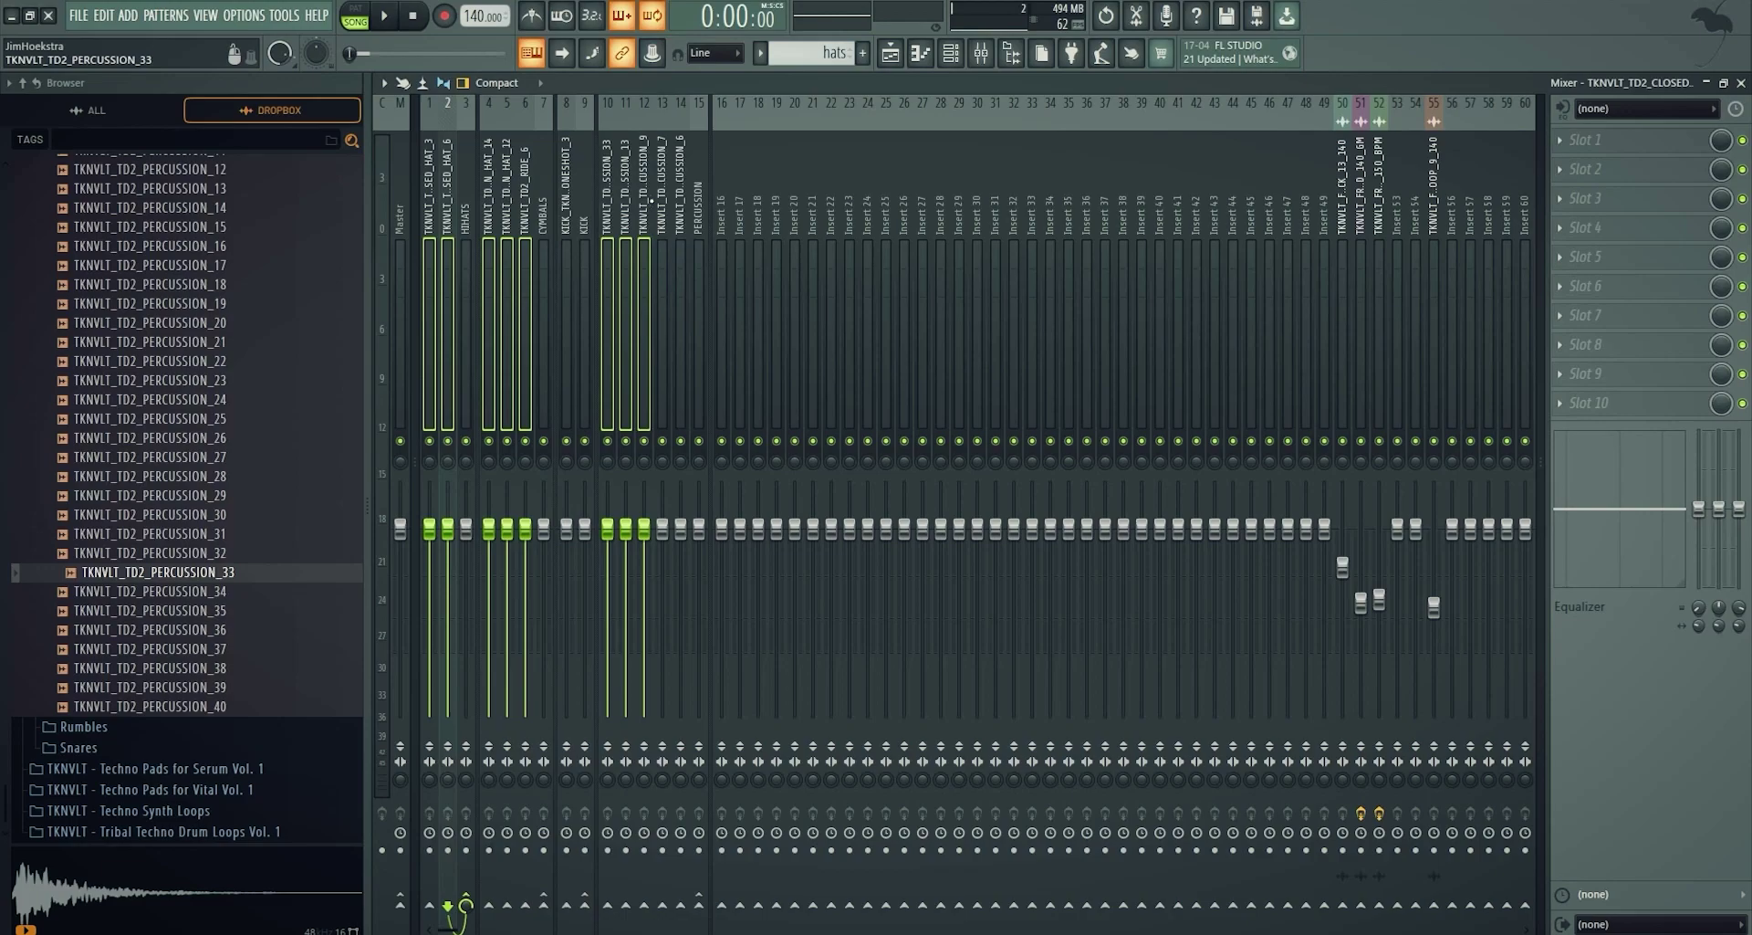
Add tracks 8, 13 and 14 to the selection and lower all selected faders to 86%
ctrl+shift+click(663, 203)
ctrl+shift+click(681, 203)
ctrl+shift+click(566, 203)
drag(625, 530, 625, 554)
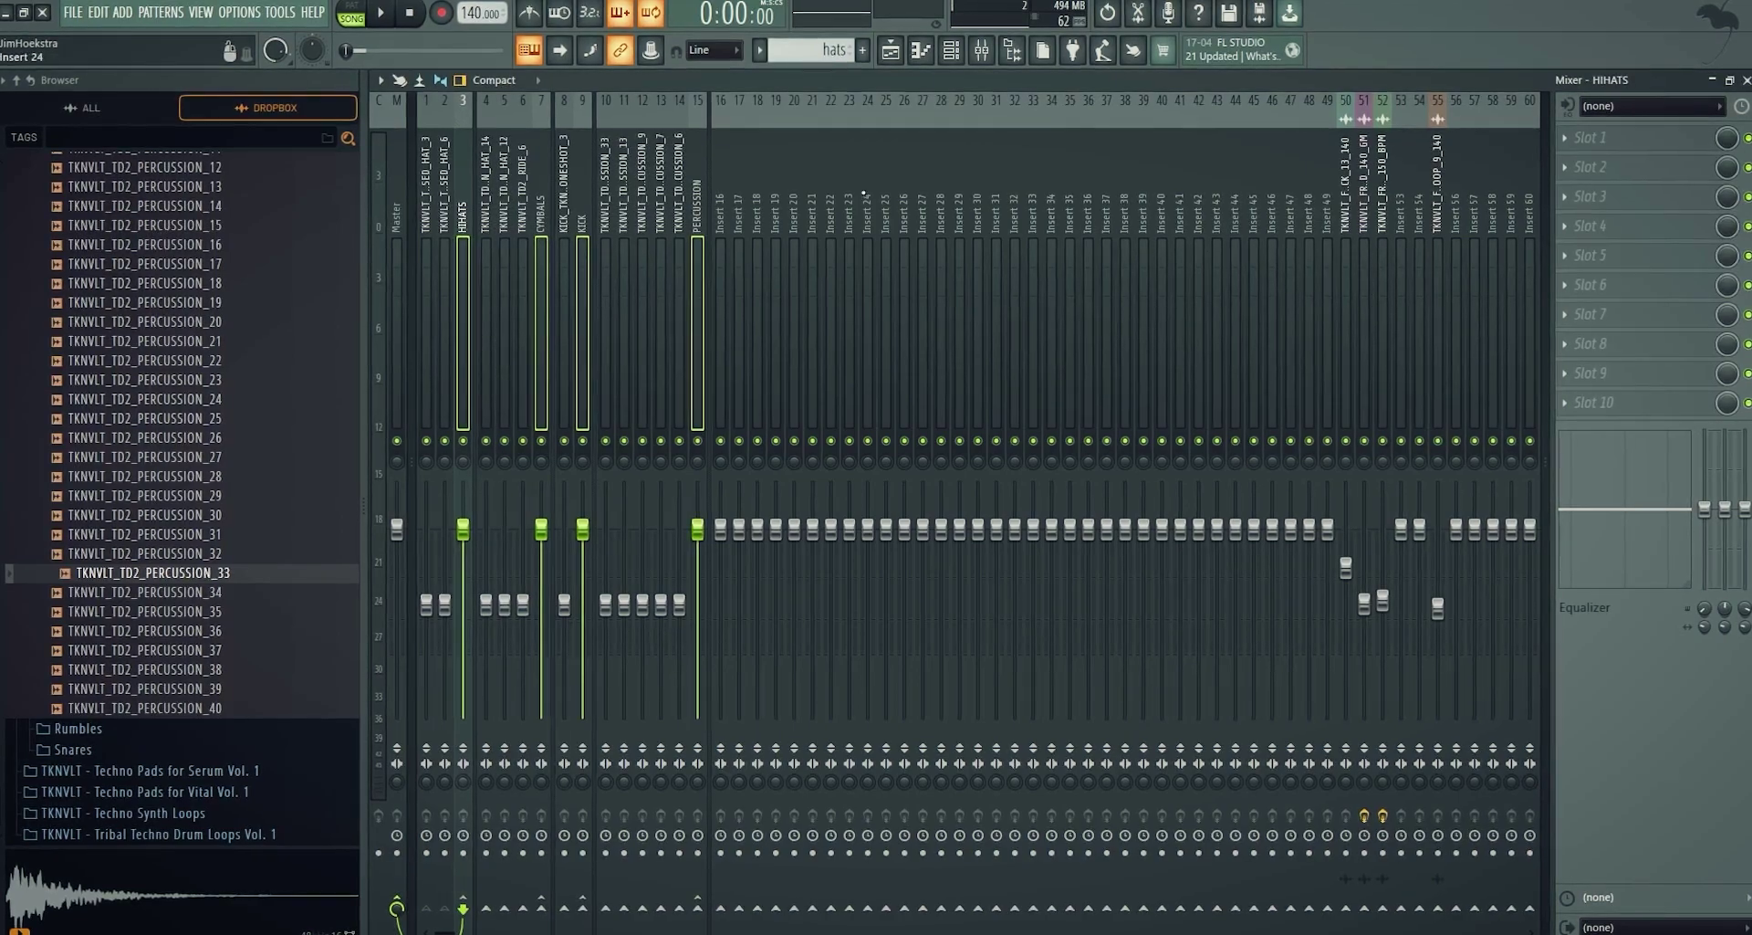
click(427, 202)
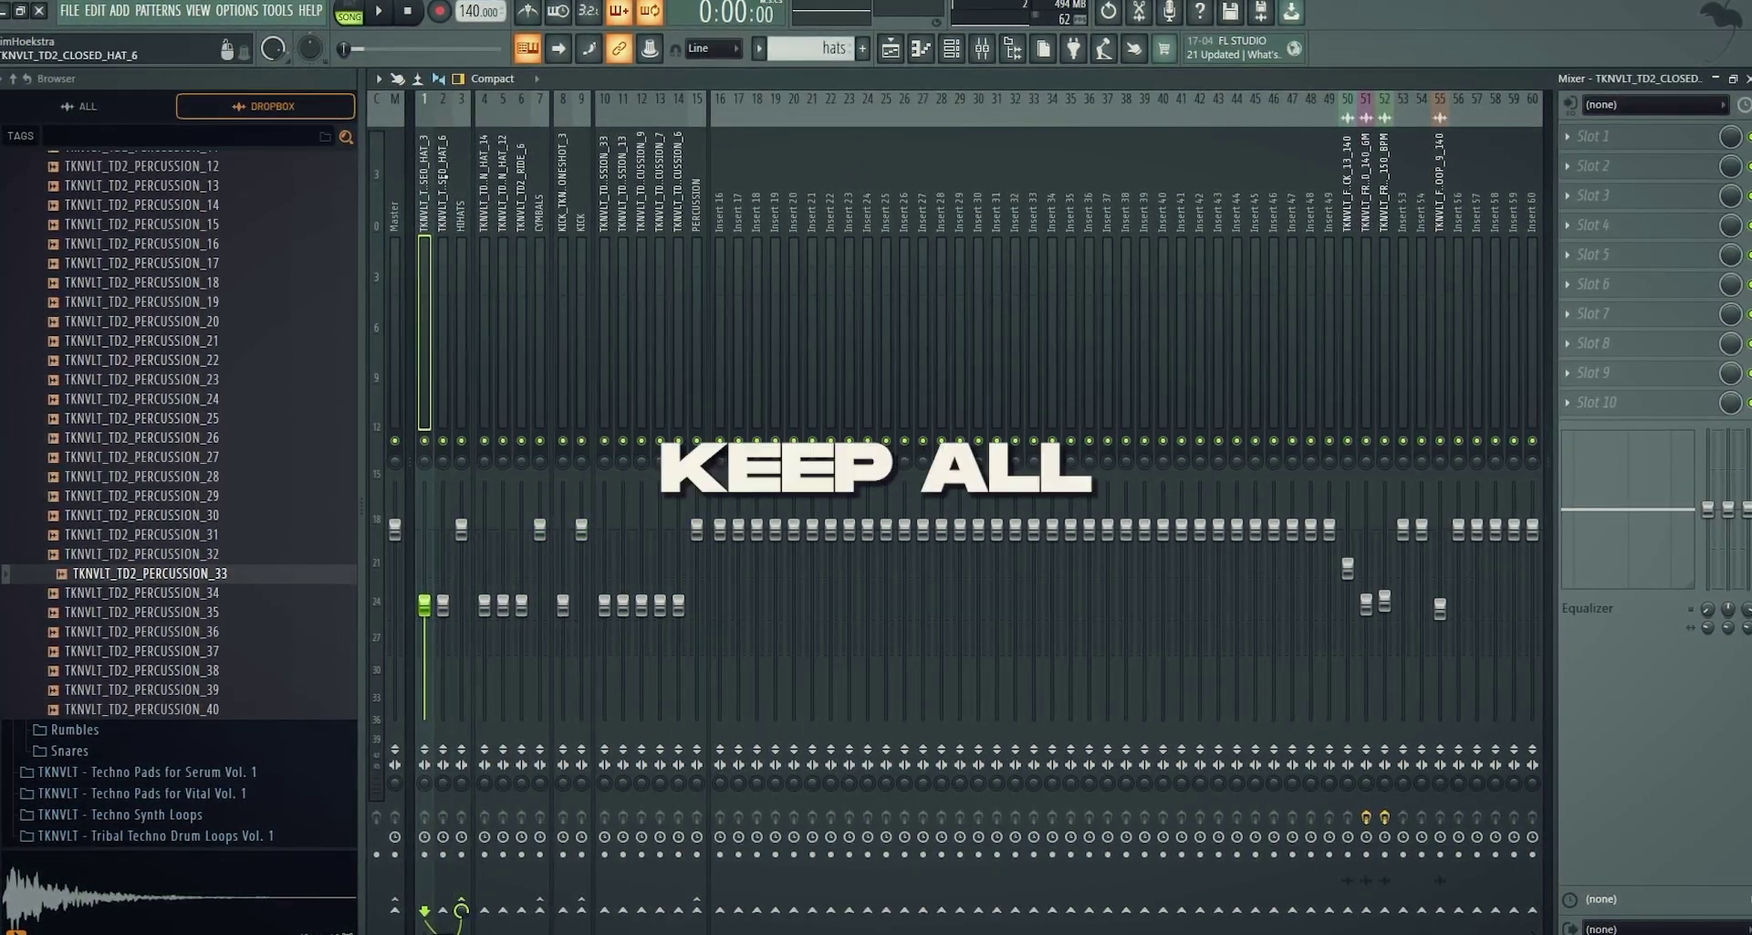
shift+click(696, 224)
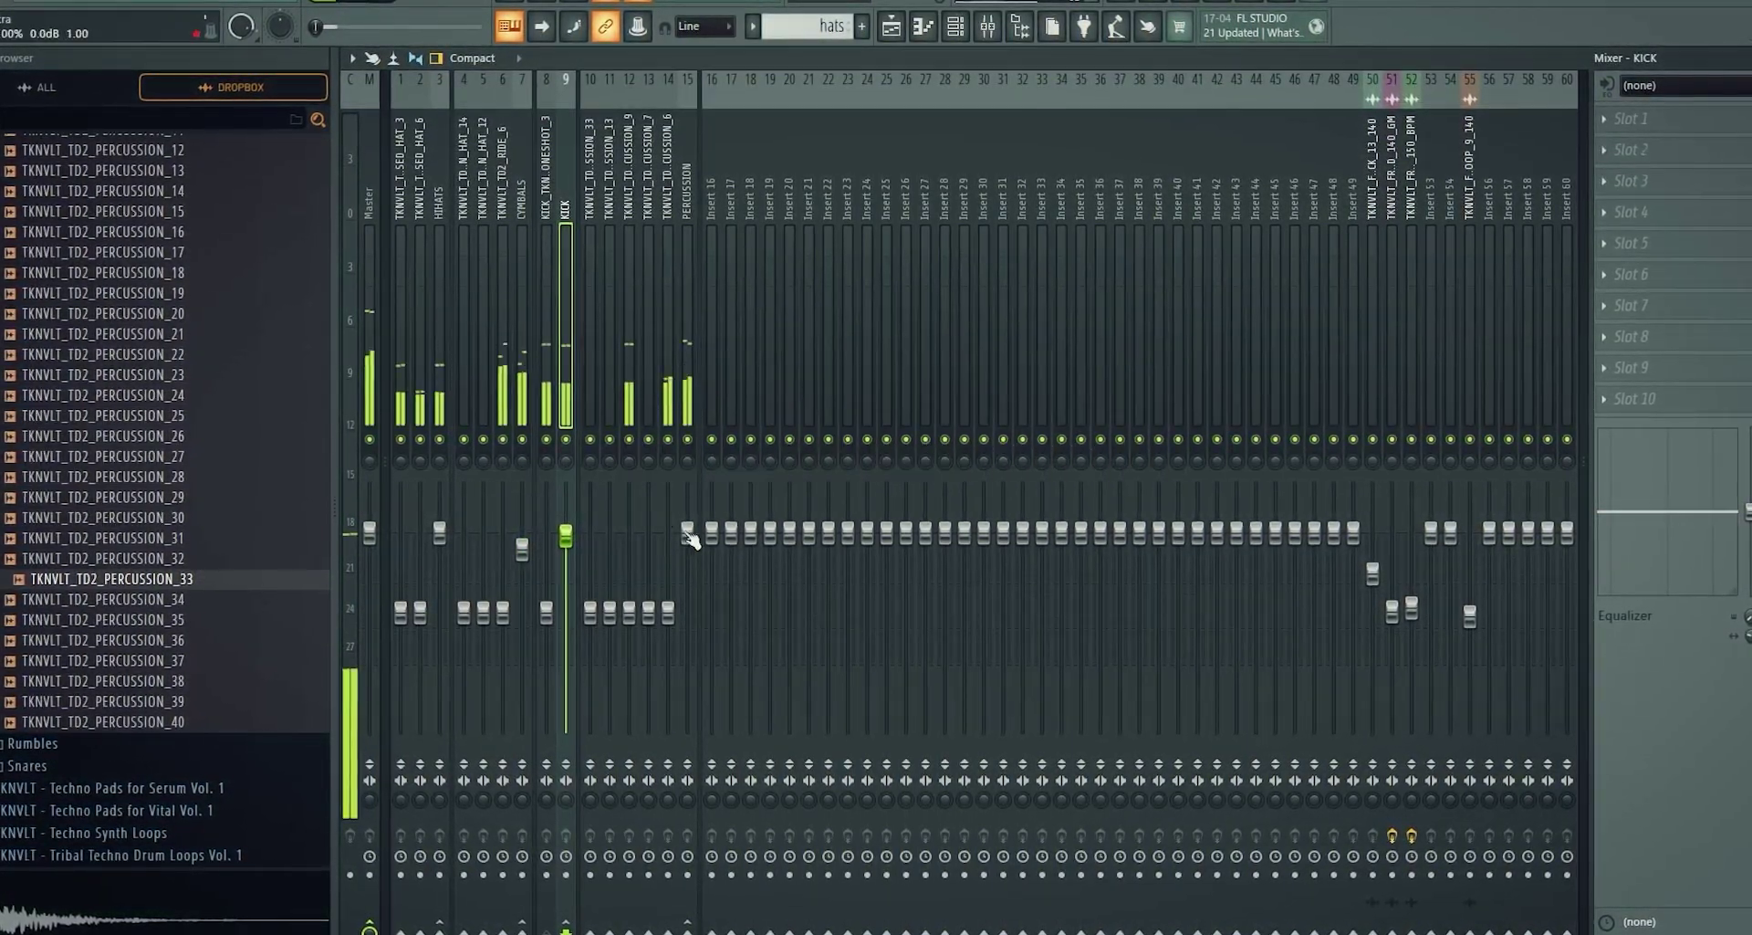
Lower PERCUSSION to about -1.2 dB and give PERCUSSION and CYMBALS Pro-Q 3 low cuts near 55 Hz
drag(689, 534, 689, 545)
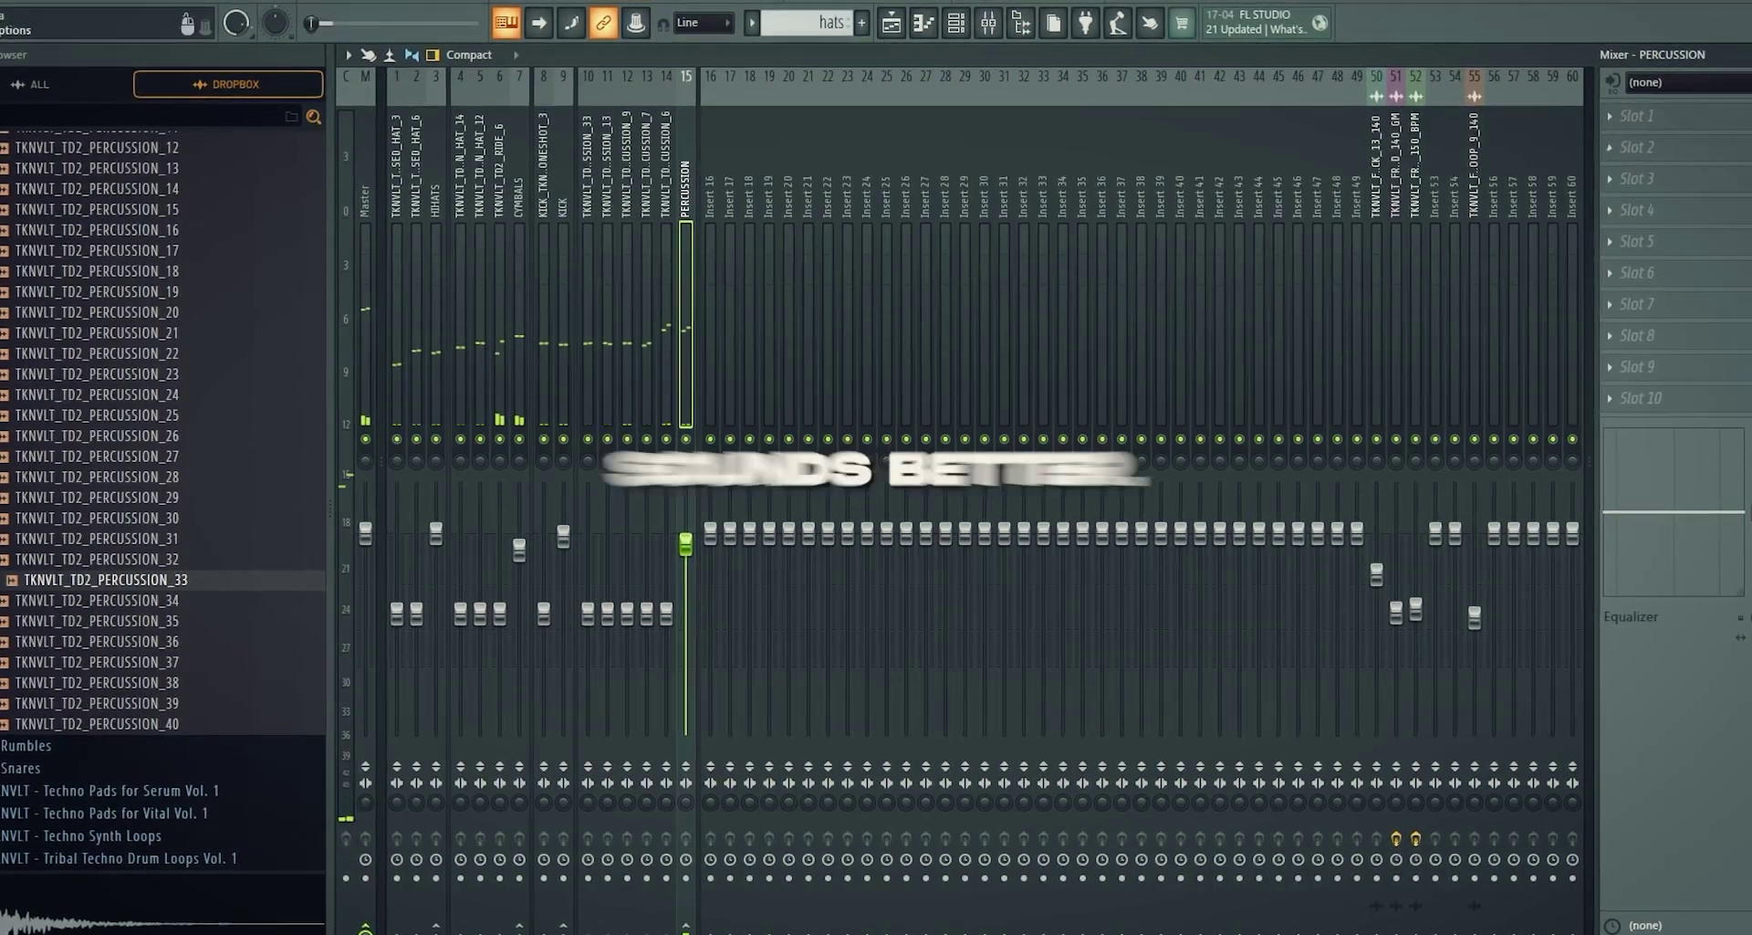
click(1633, 116)
click(741, 786)
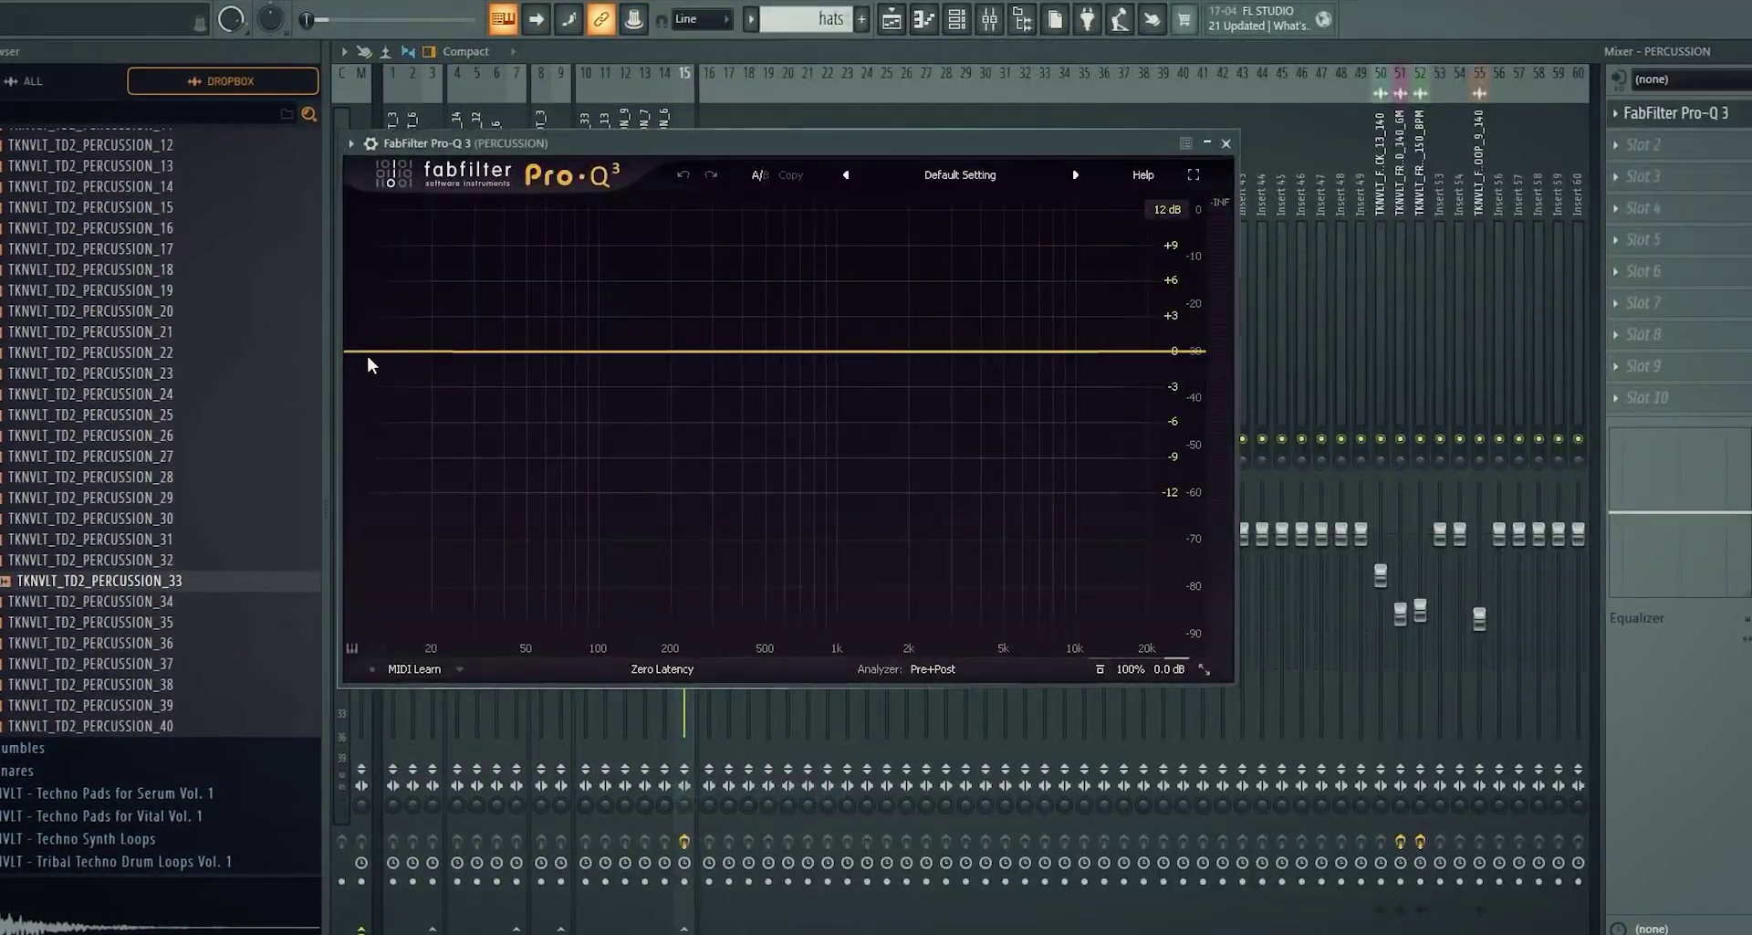
double_click(366, 353)
scroll(367, 353, up, 6)
drag(366, 353, 563, 420)
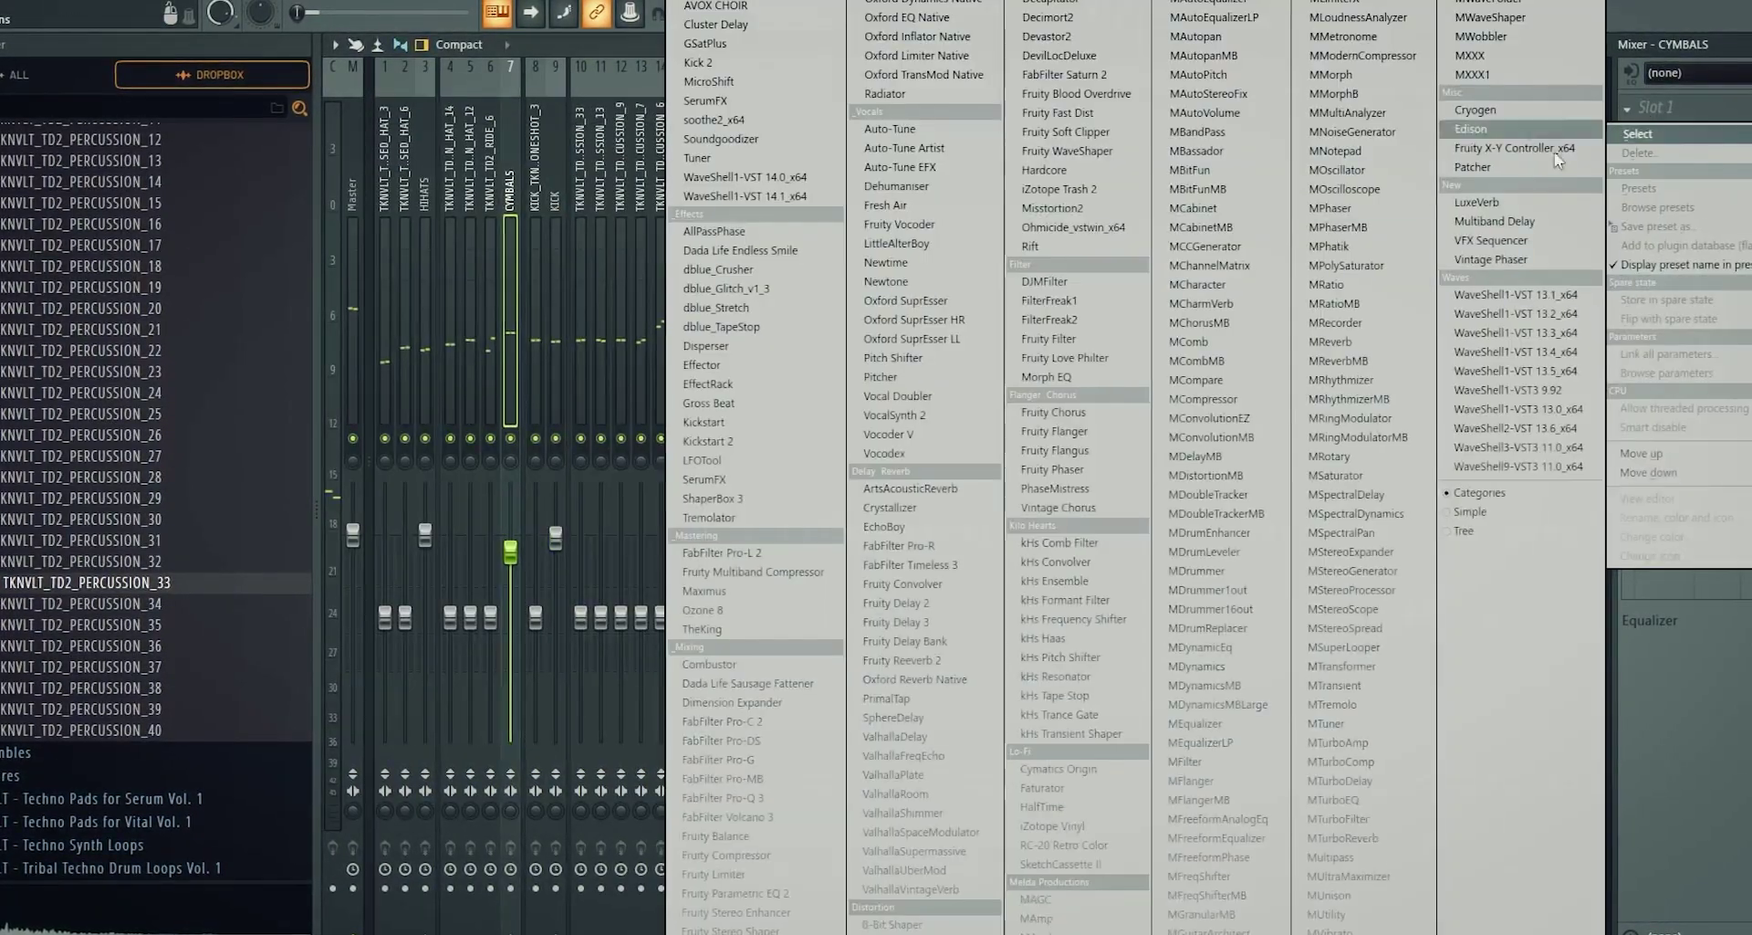
click(728, 796)
drag(365, 350, 695, 353)
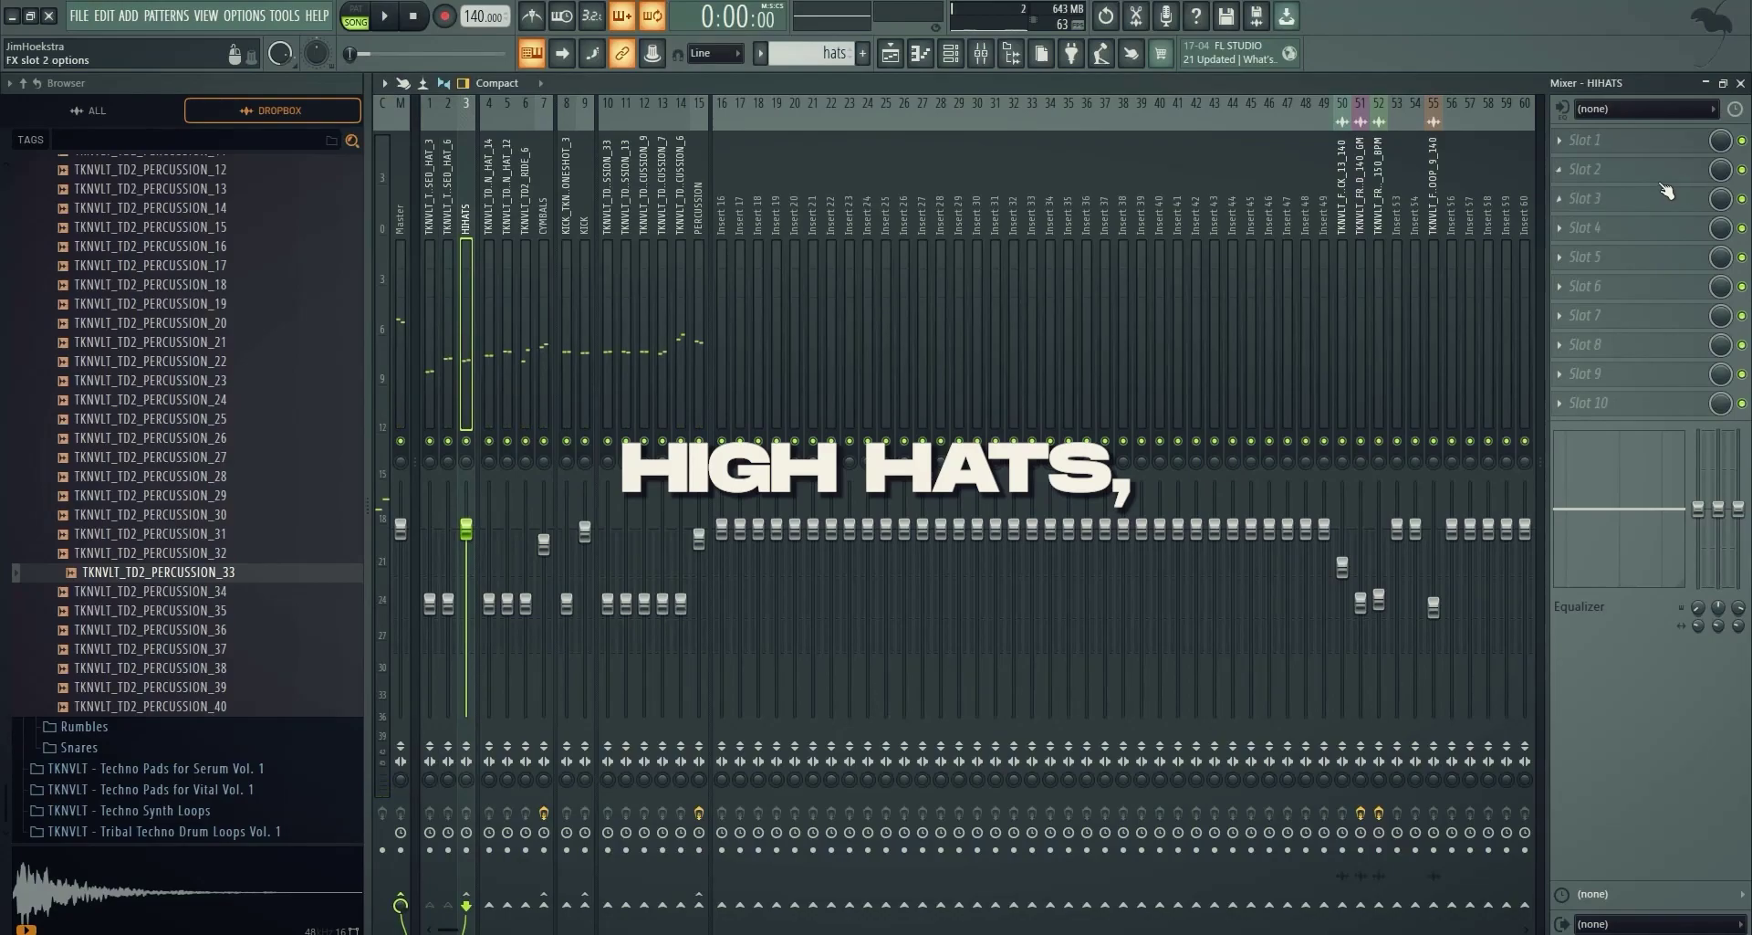
Add Pro-Q 3 low cuts to HIHATS (about 292 Hz) and KICK (about 52 Hz)
click(1615, 140)
mouse_move(1593, 162)
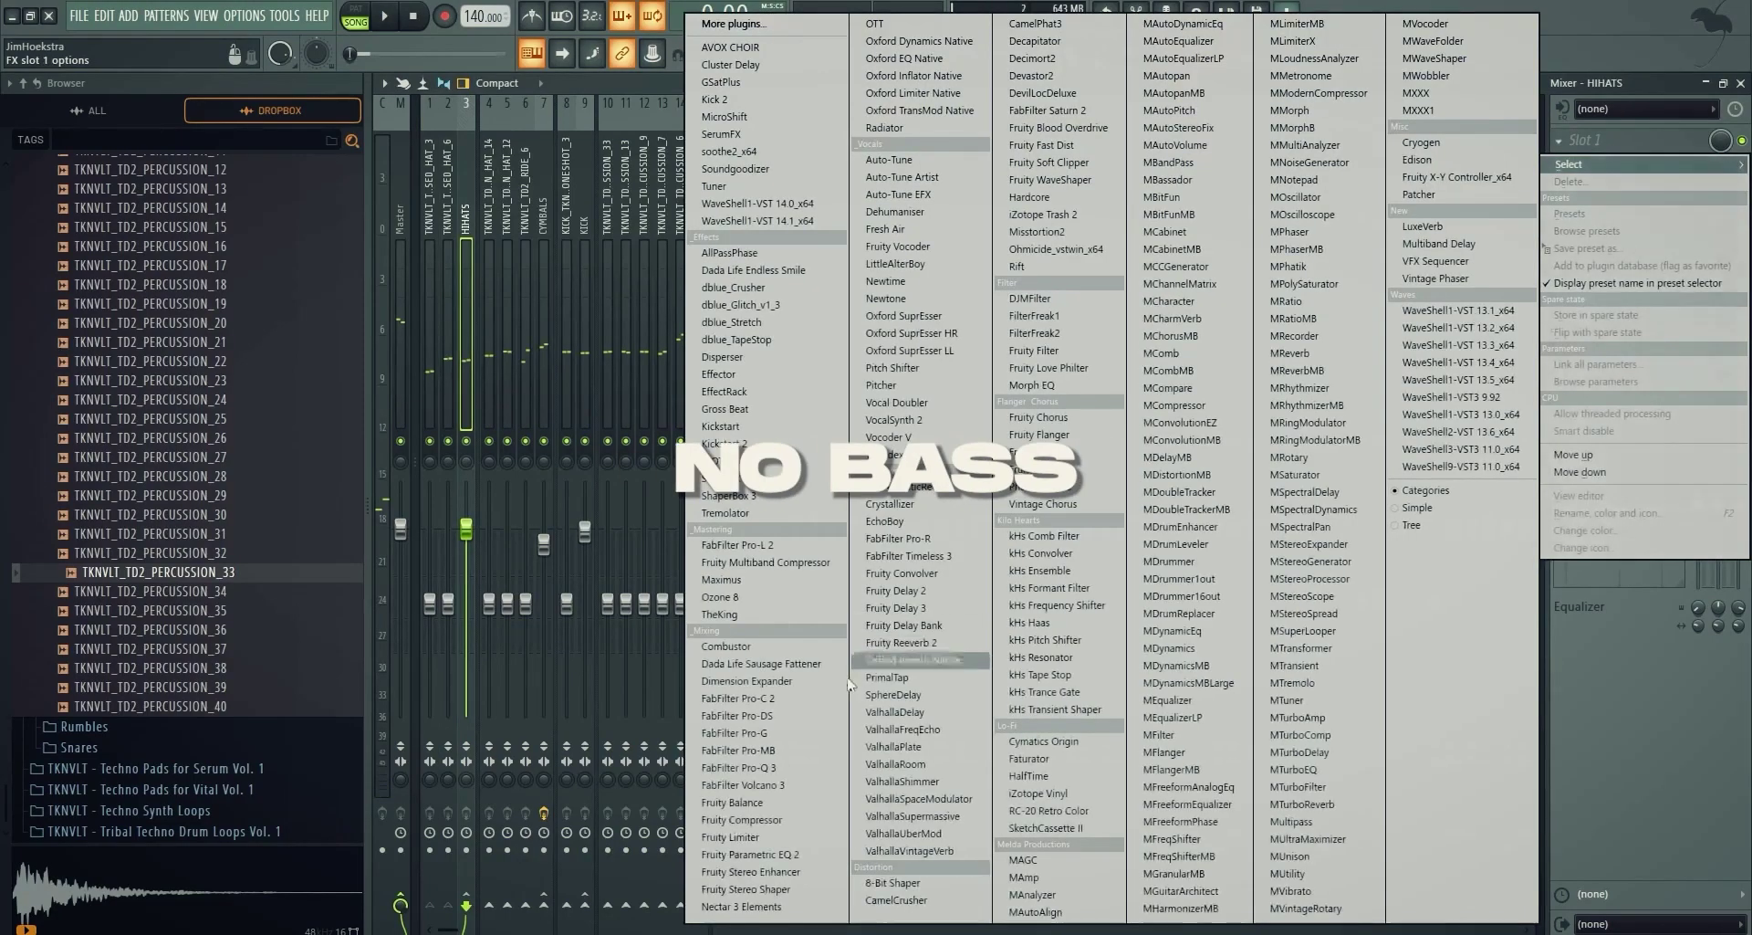
click(762, 766)
click(406, 361)
scroll(405, 362, up, 6)
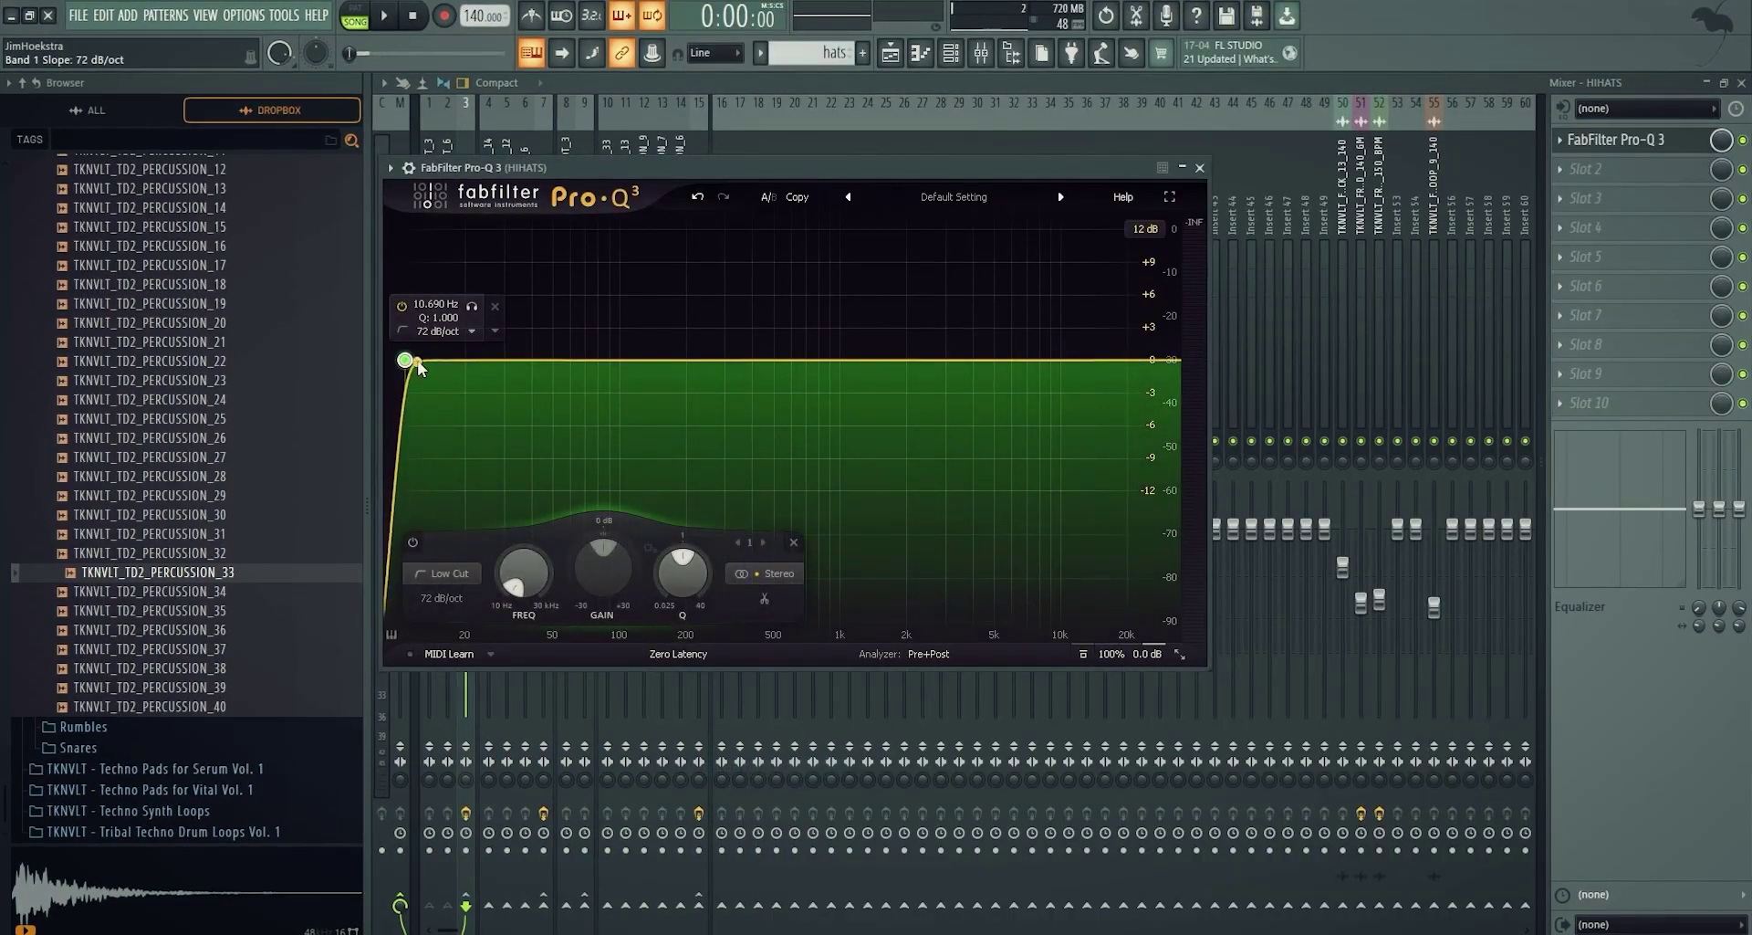
drag(408, 365, 727, 397)
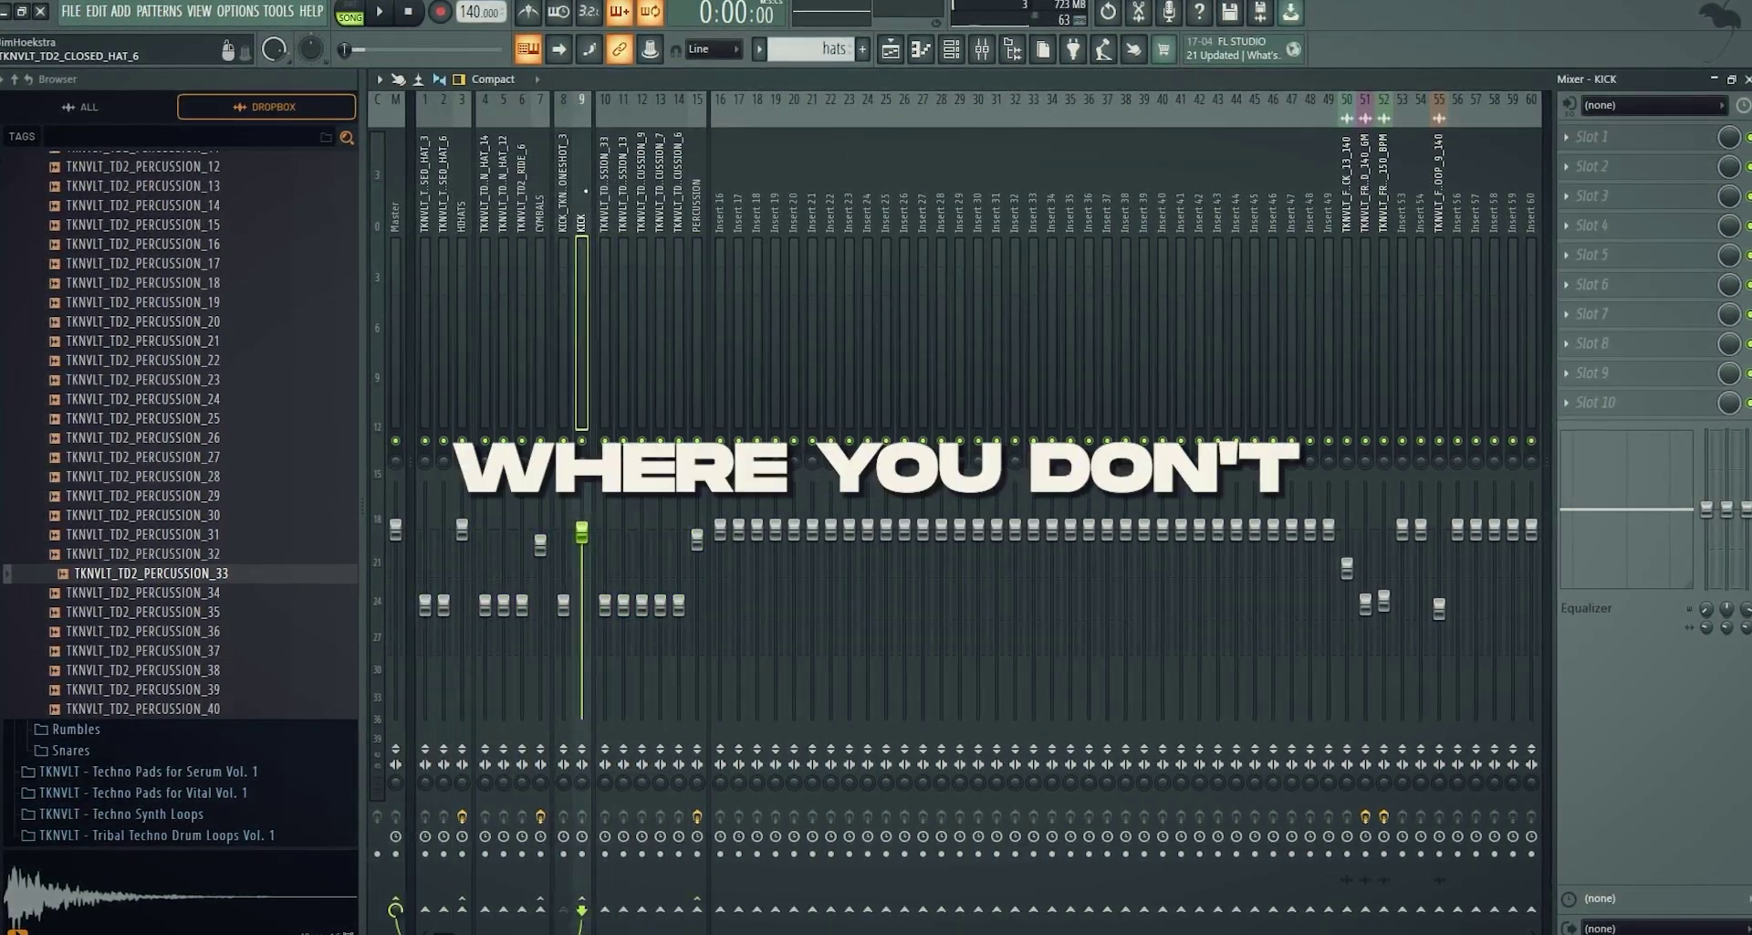
click(1592, 137)
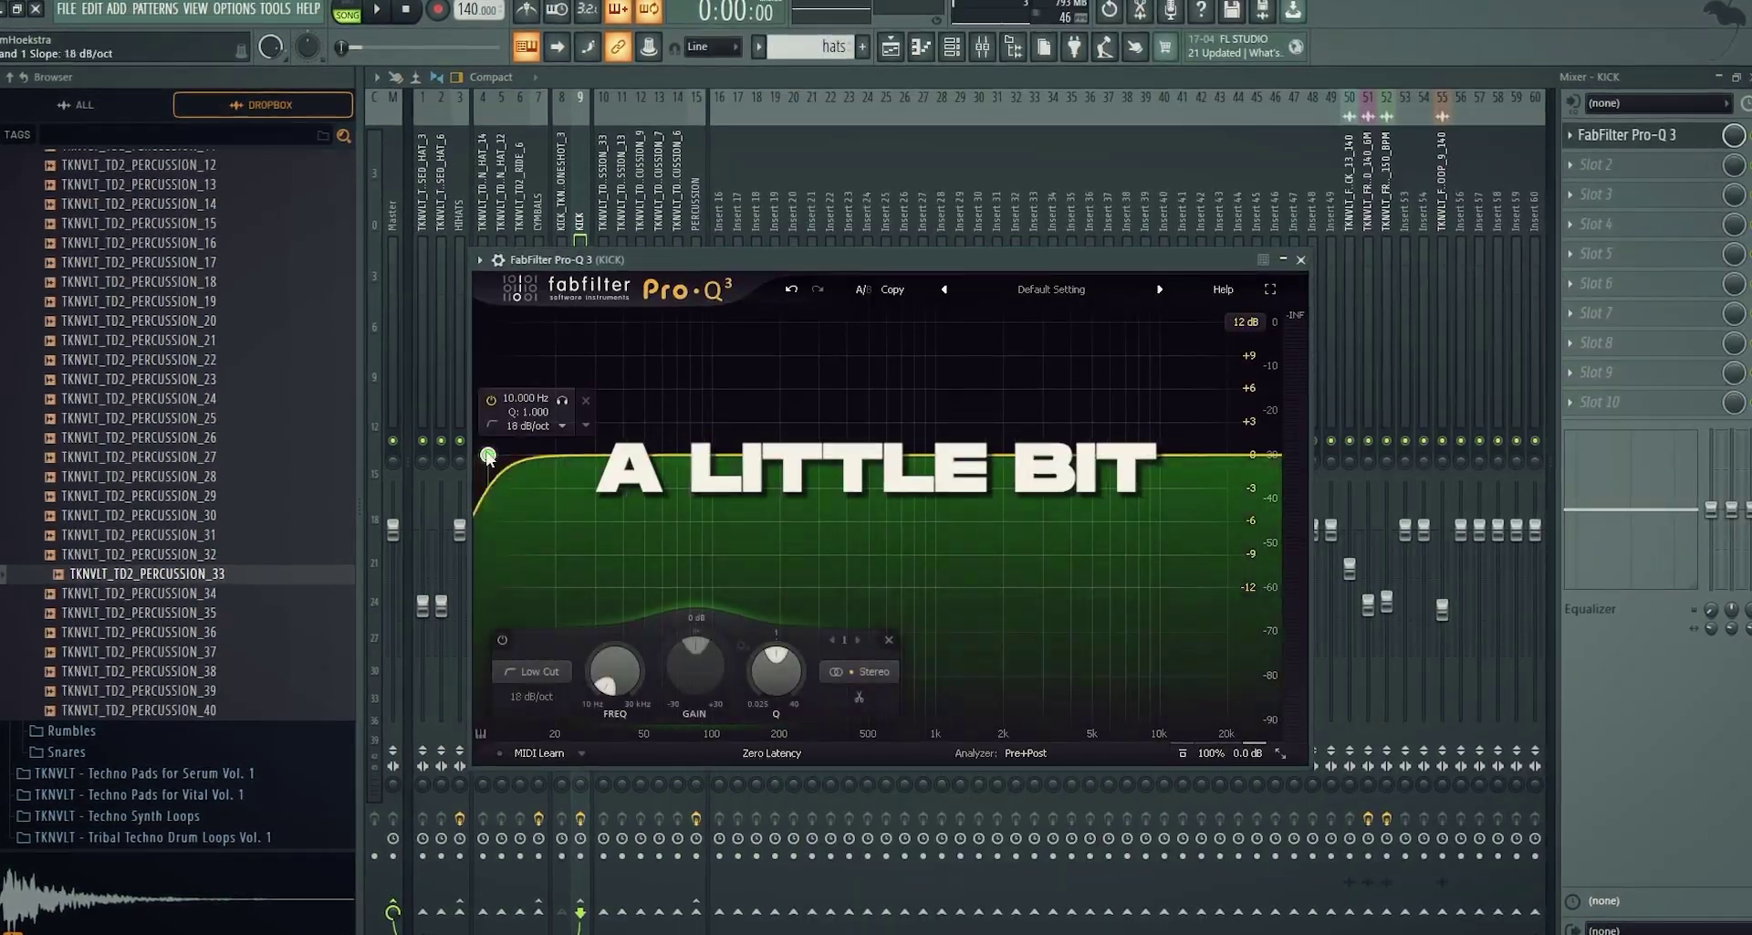
drag(626, 566, 685, 534)
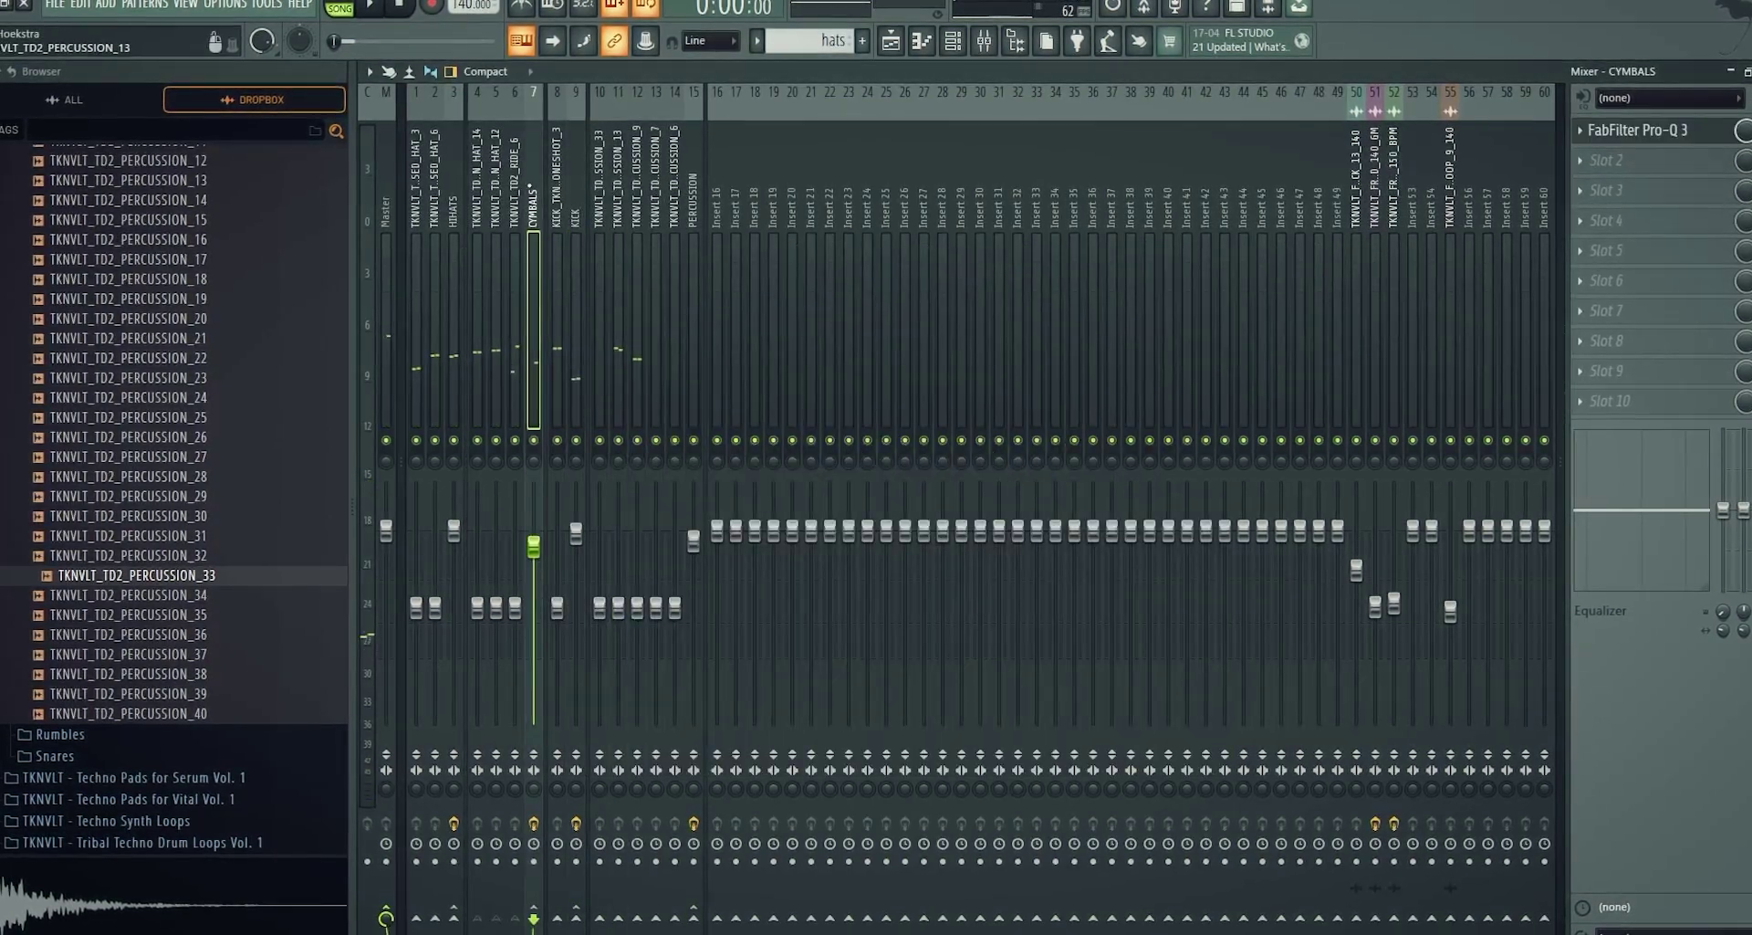
Put a Fruity Limiter in CYMBALS slot 3 in place of Kickstart and create its Gain automation clip
click(1633, 192)
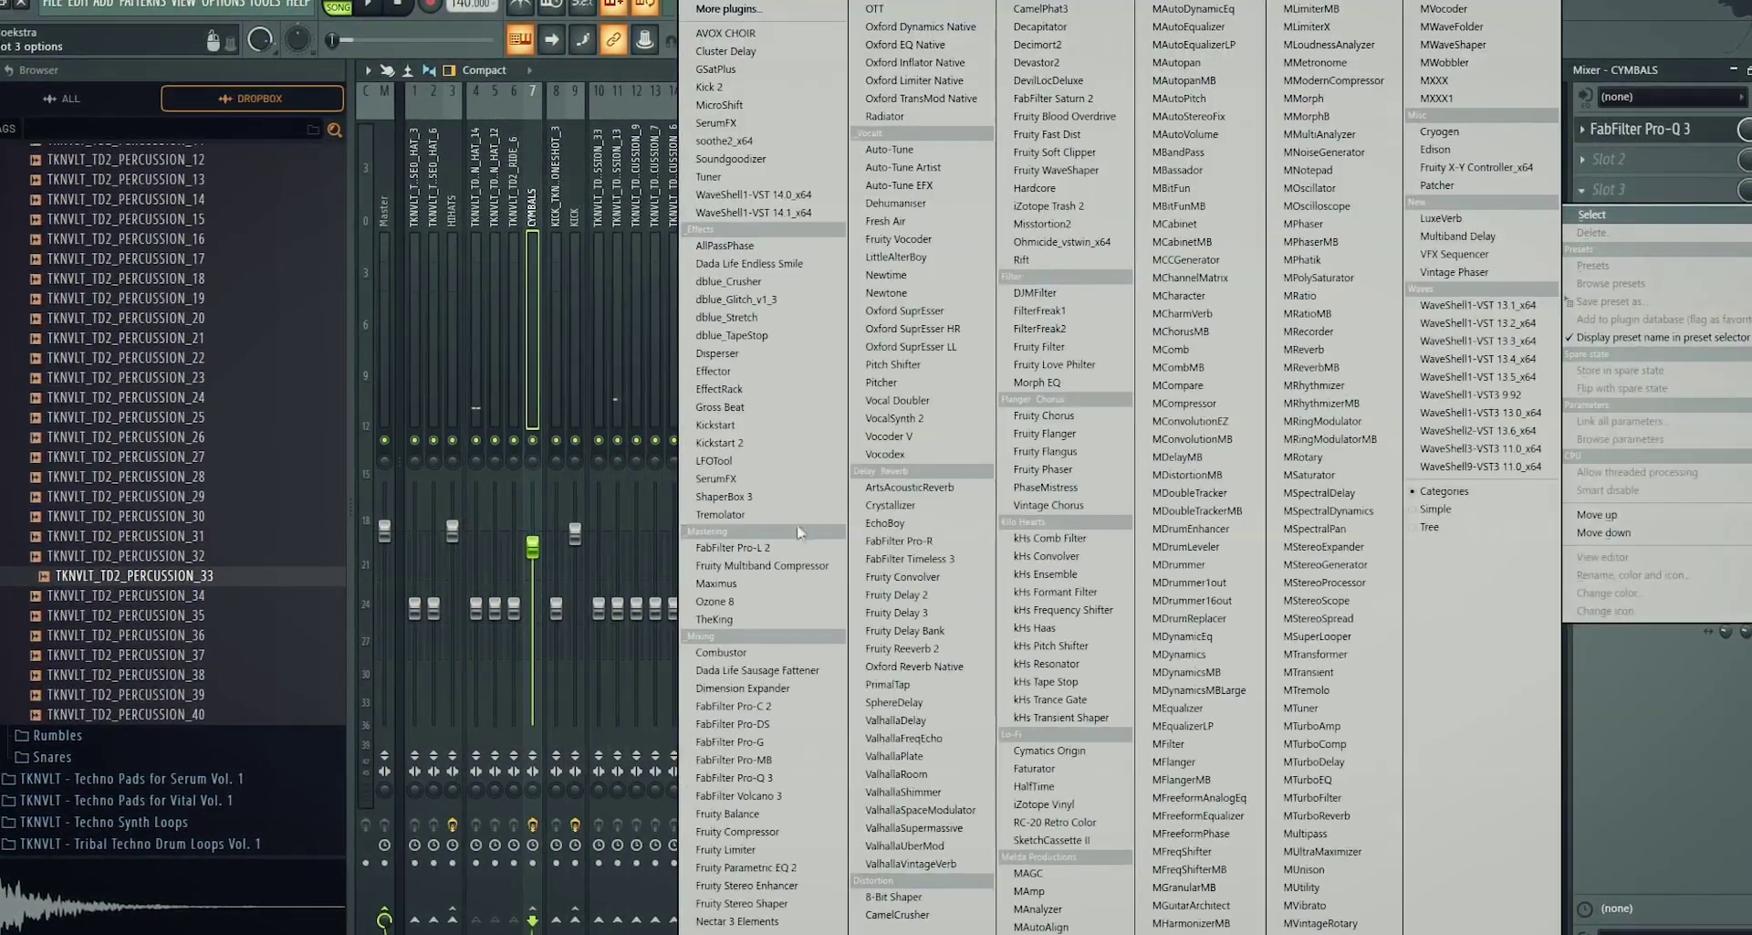
click(715, 425)
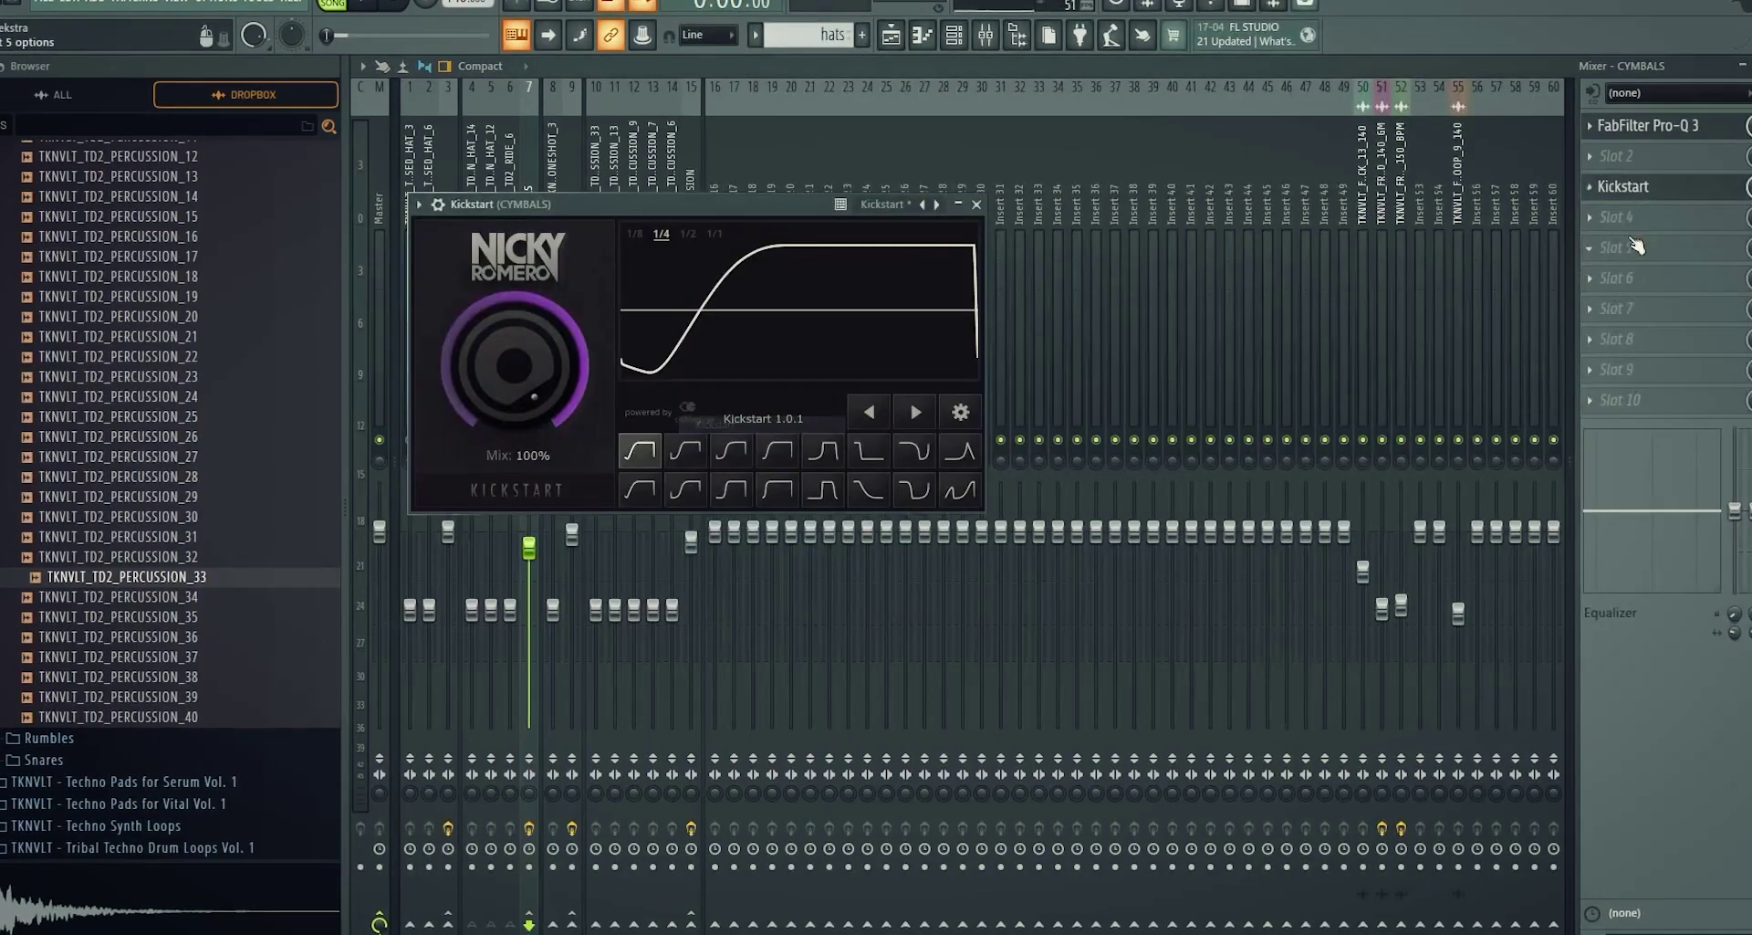
click(1594, 188)
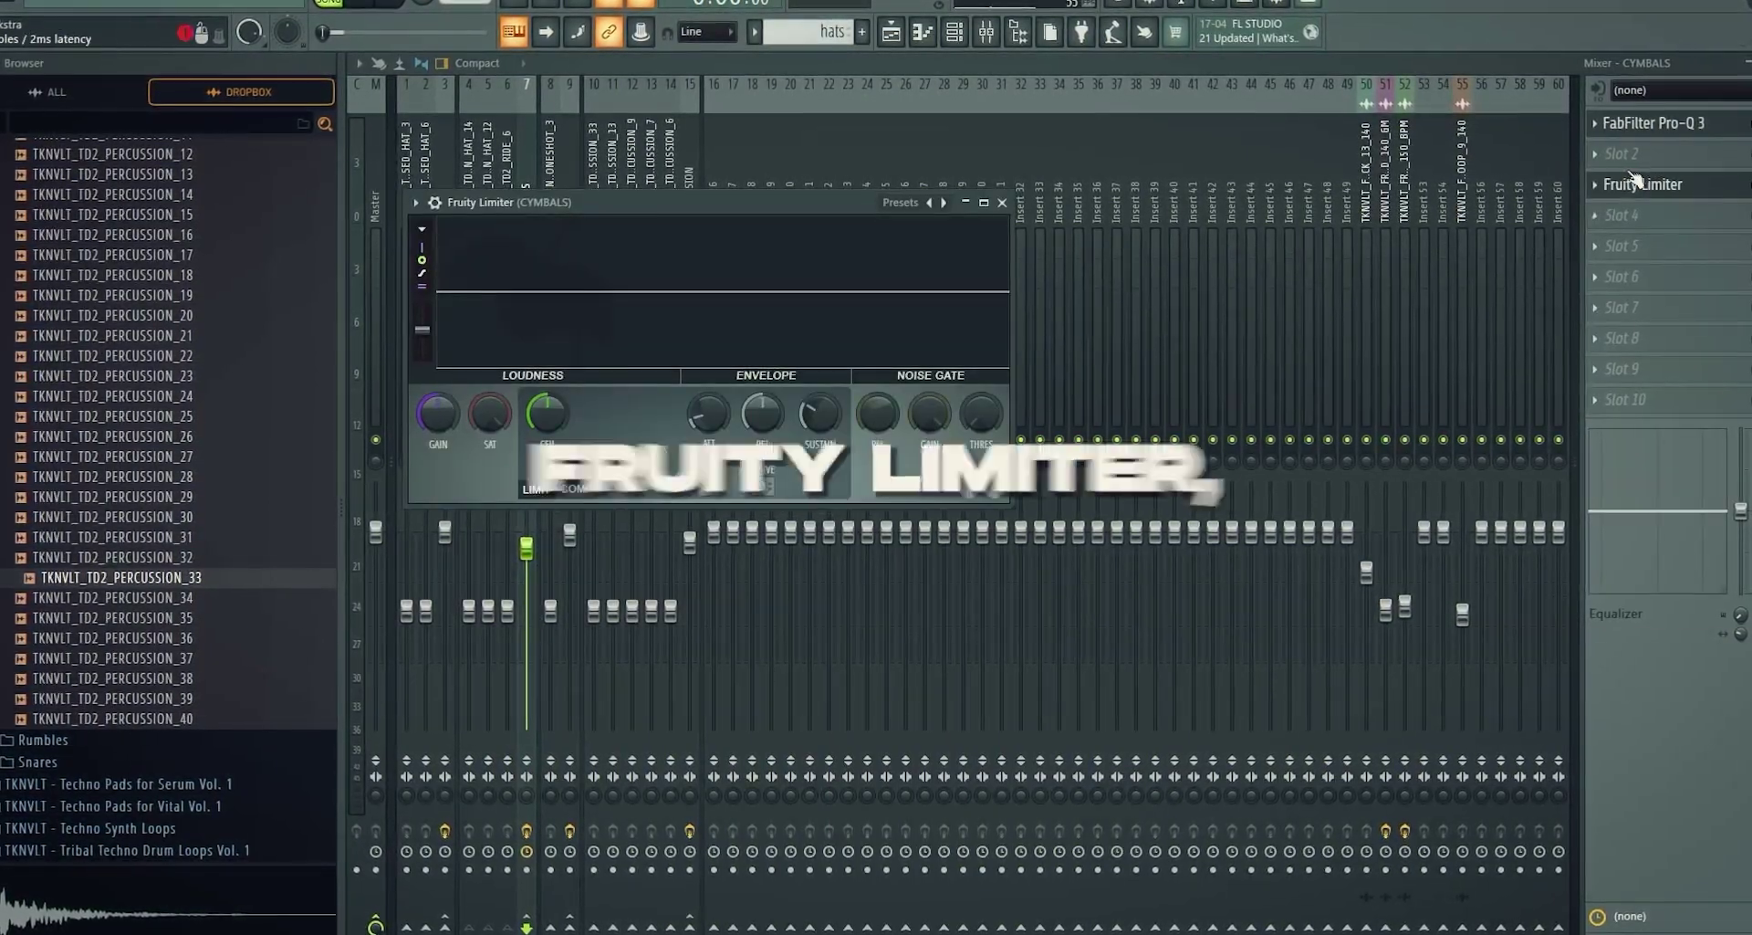
right_click(424, 409)
click(489, 559)
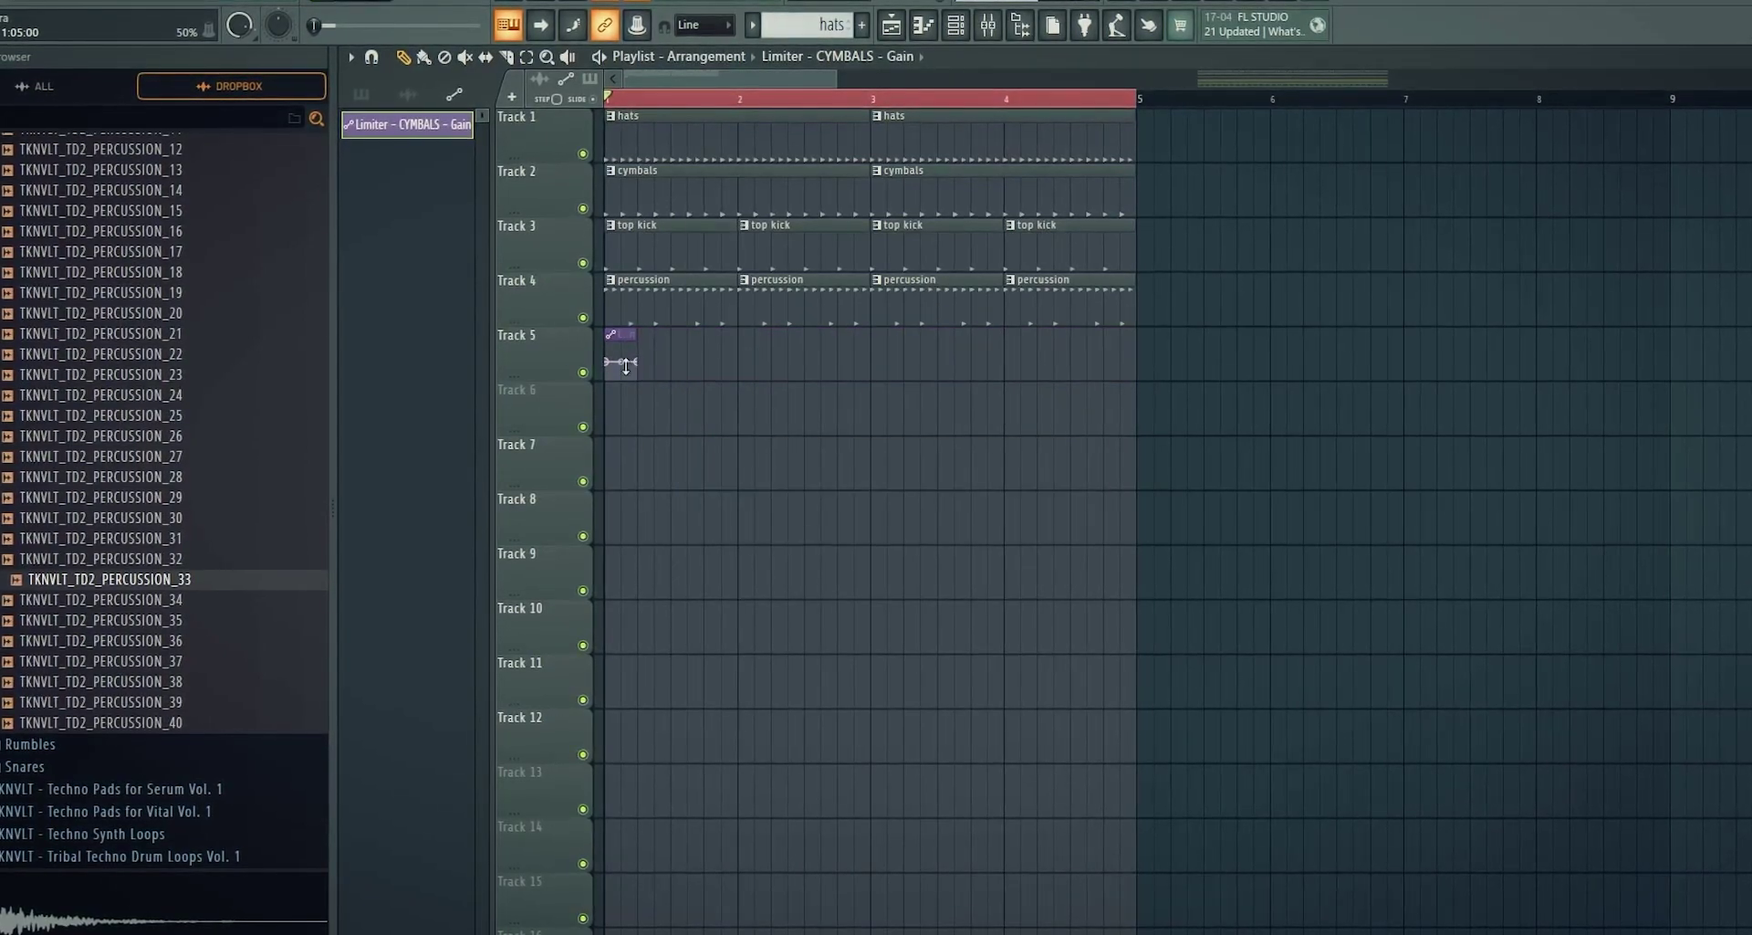
Bend the limiter gain automation into a fast-rising curve
scroll(626, 366, up, 5)
right_click(608, 365)
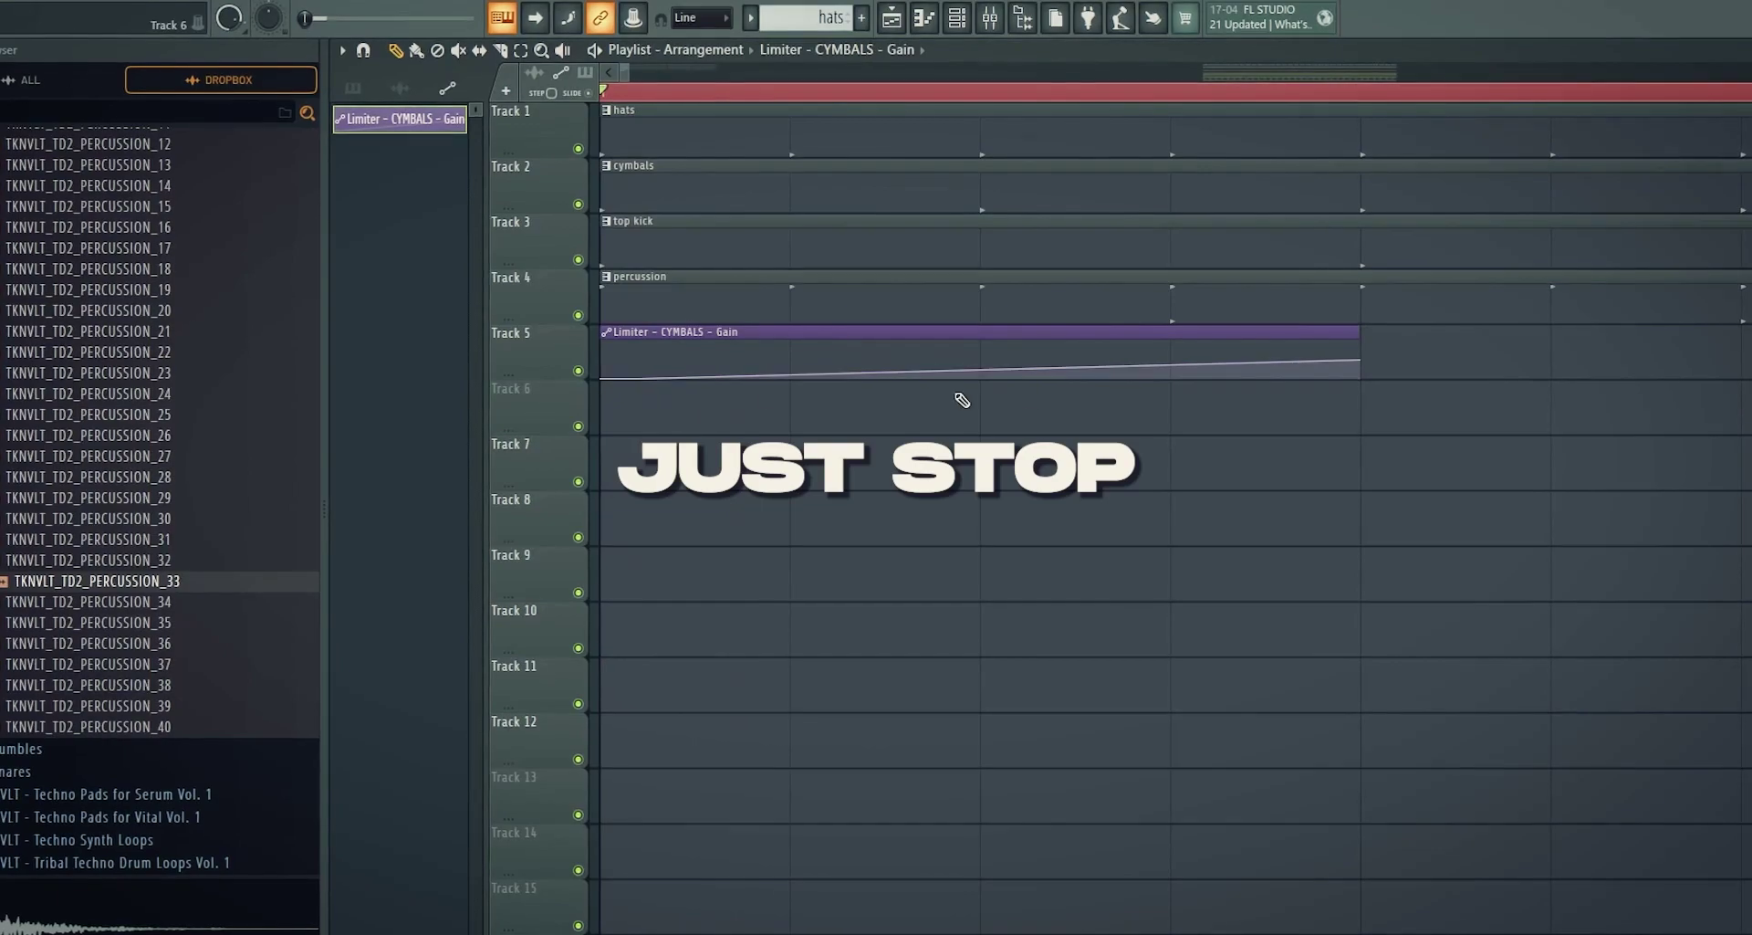
drag(980, 370, 980, 347)
Paint a row of short gain clips along Track 6, delete the extra, and move the original to the start
drag(598, 328, 860, 383)
scroll(860, 398, down, 8)
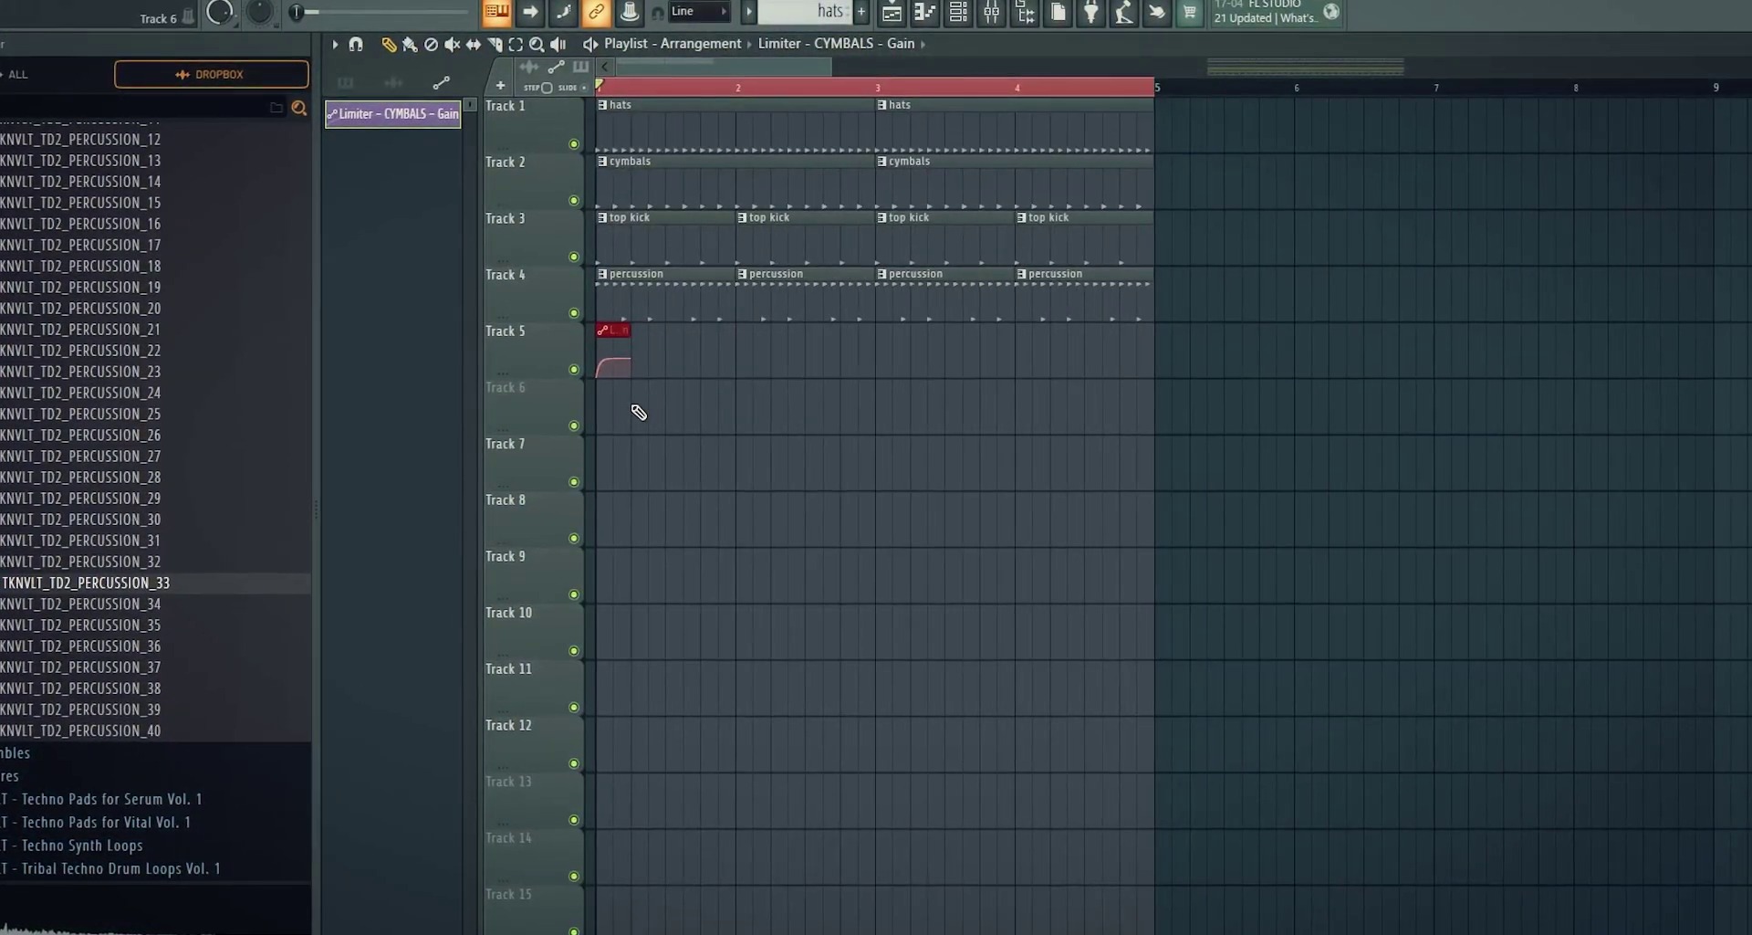
drag(640, 409, 1066, 432)
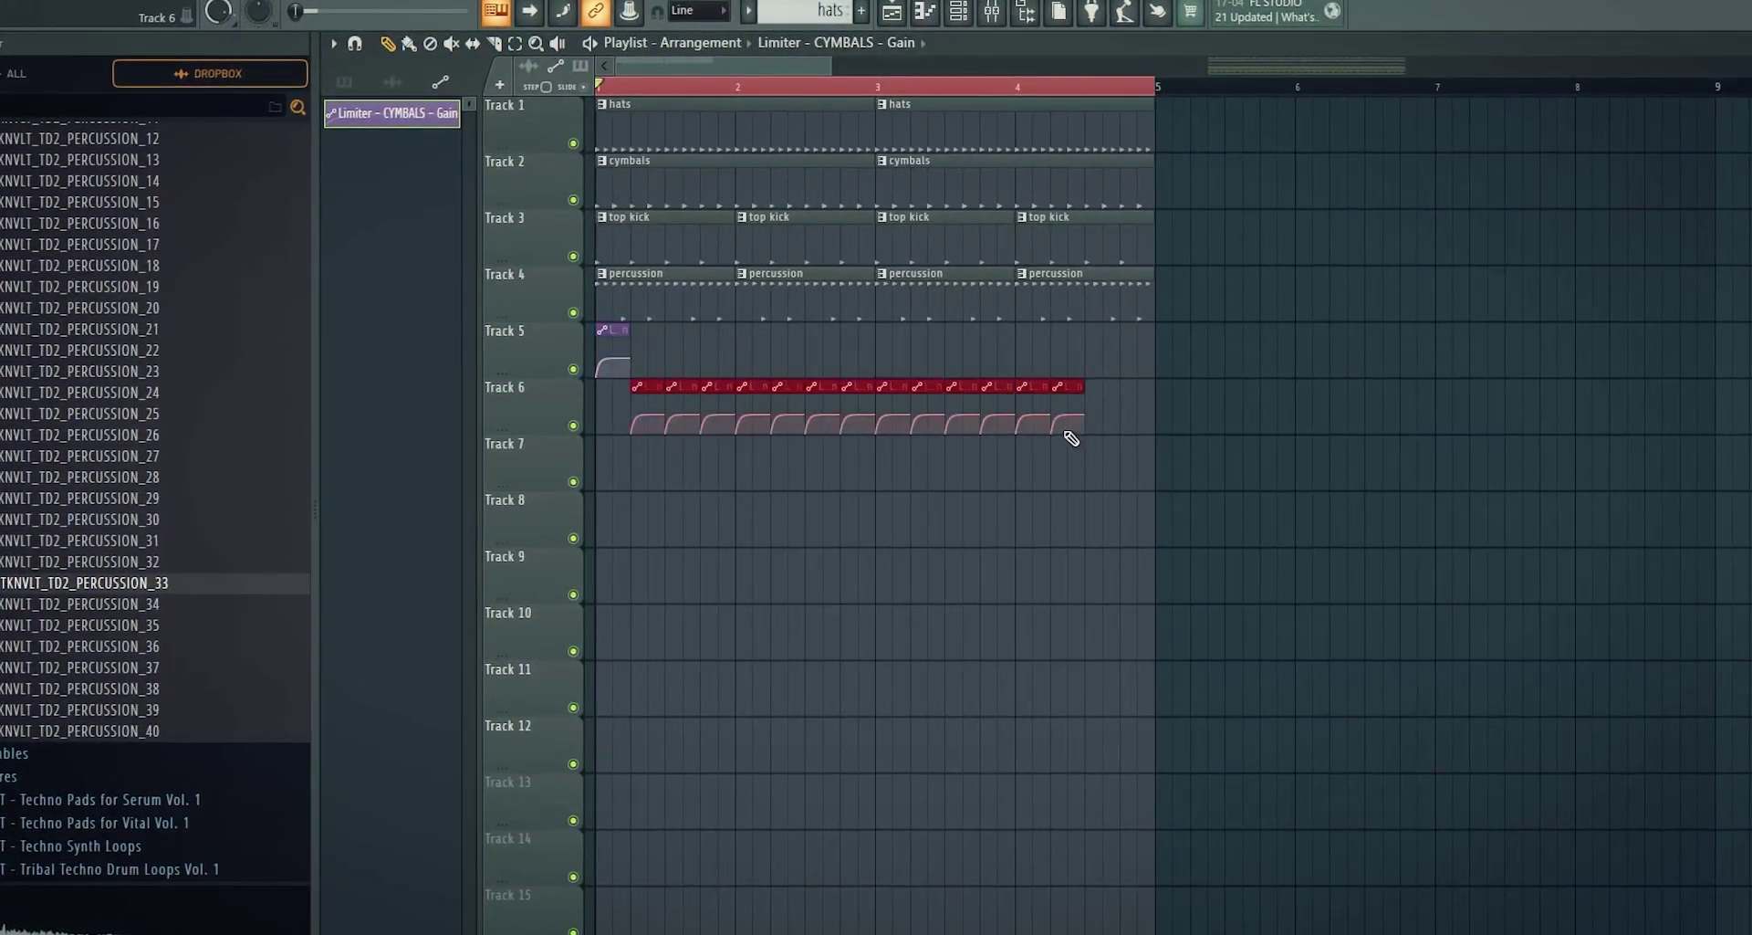
right_click(1187, 419)
key(space)
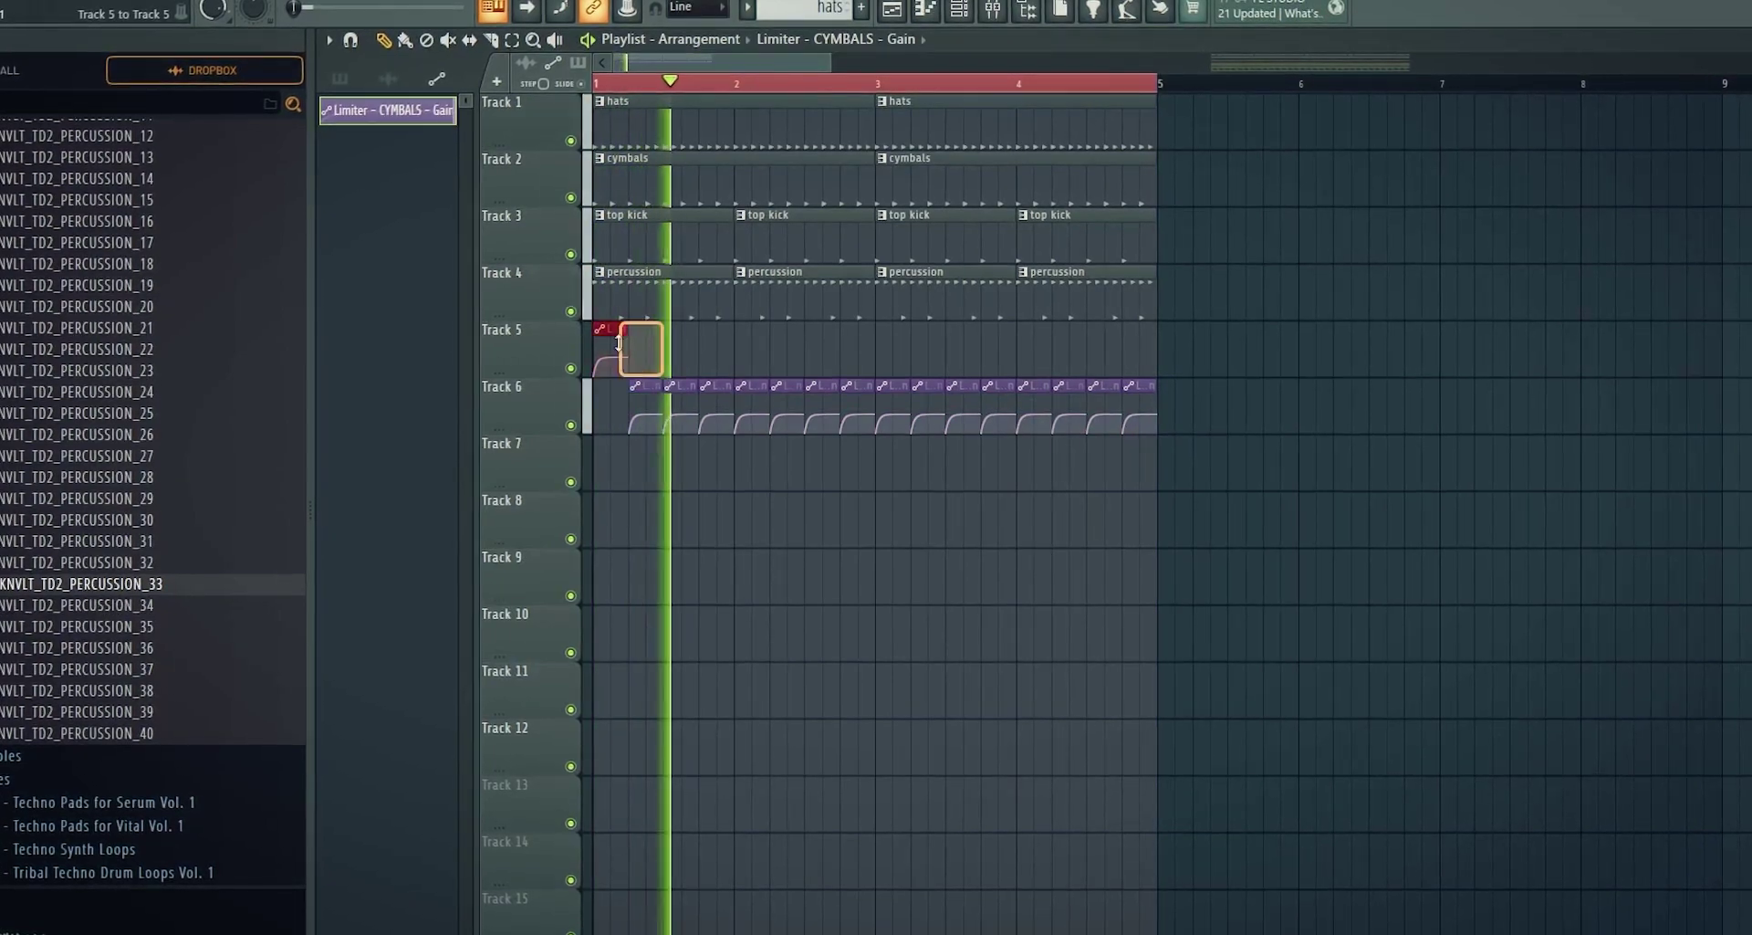
drag(618, 341, 603, 405)
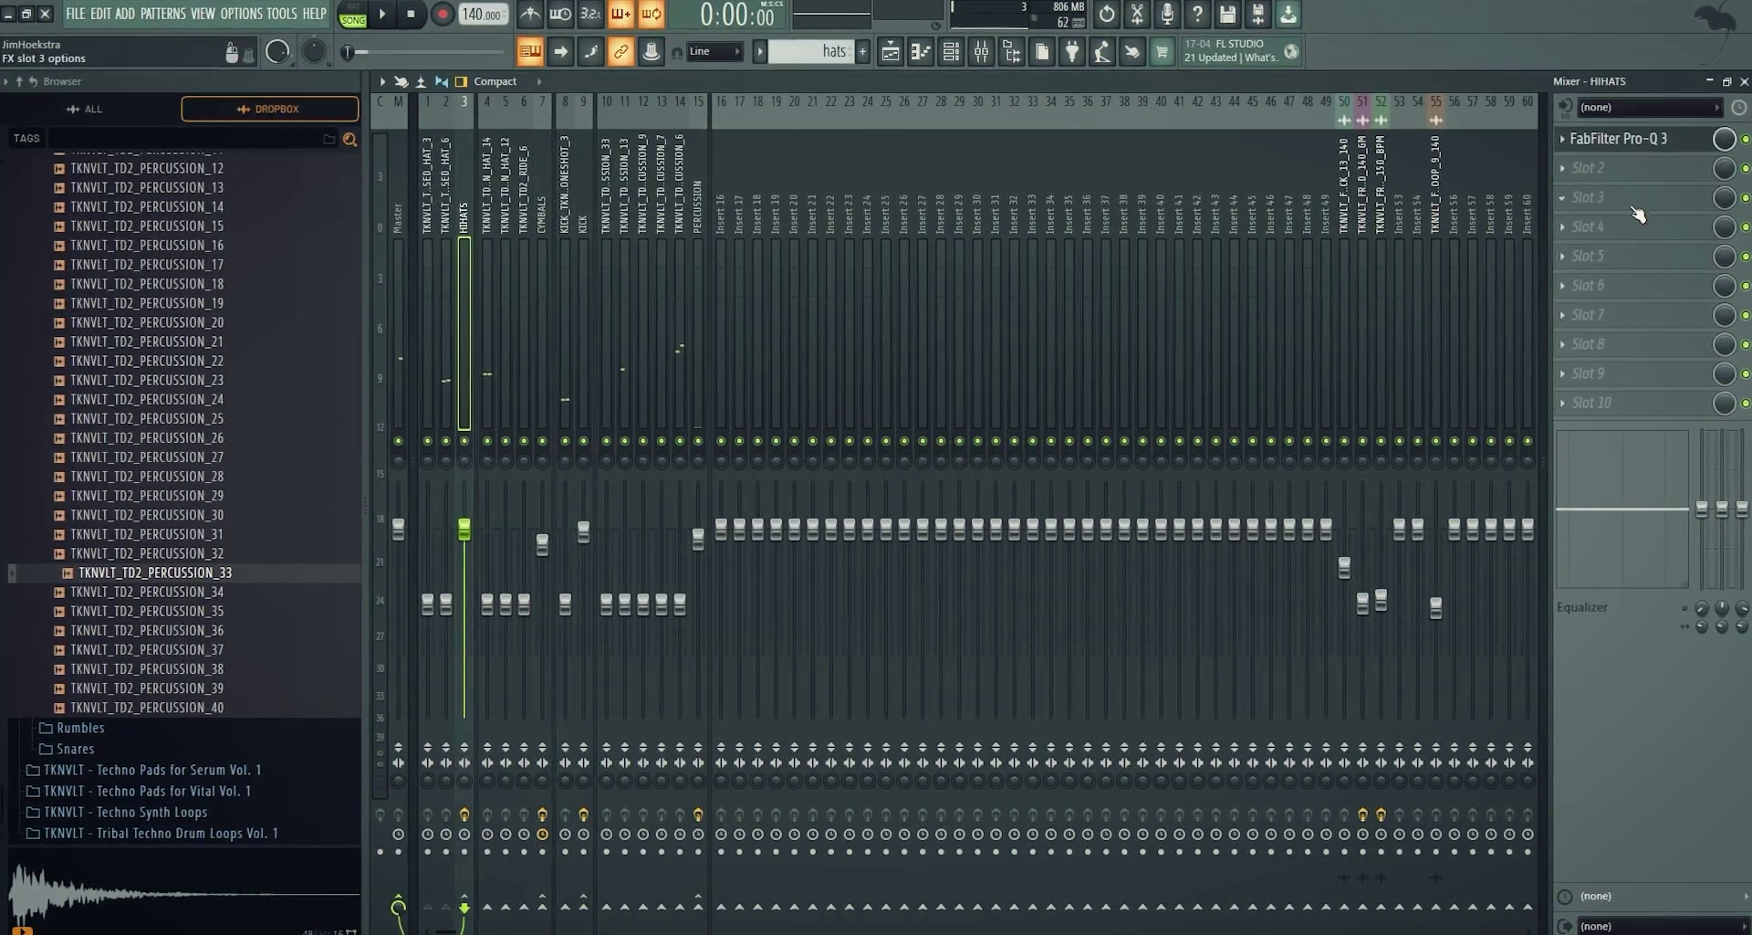
Load Fruity Stereo Shaper onto closed hi-hat insert 2
click(1633, 208)
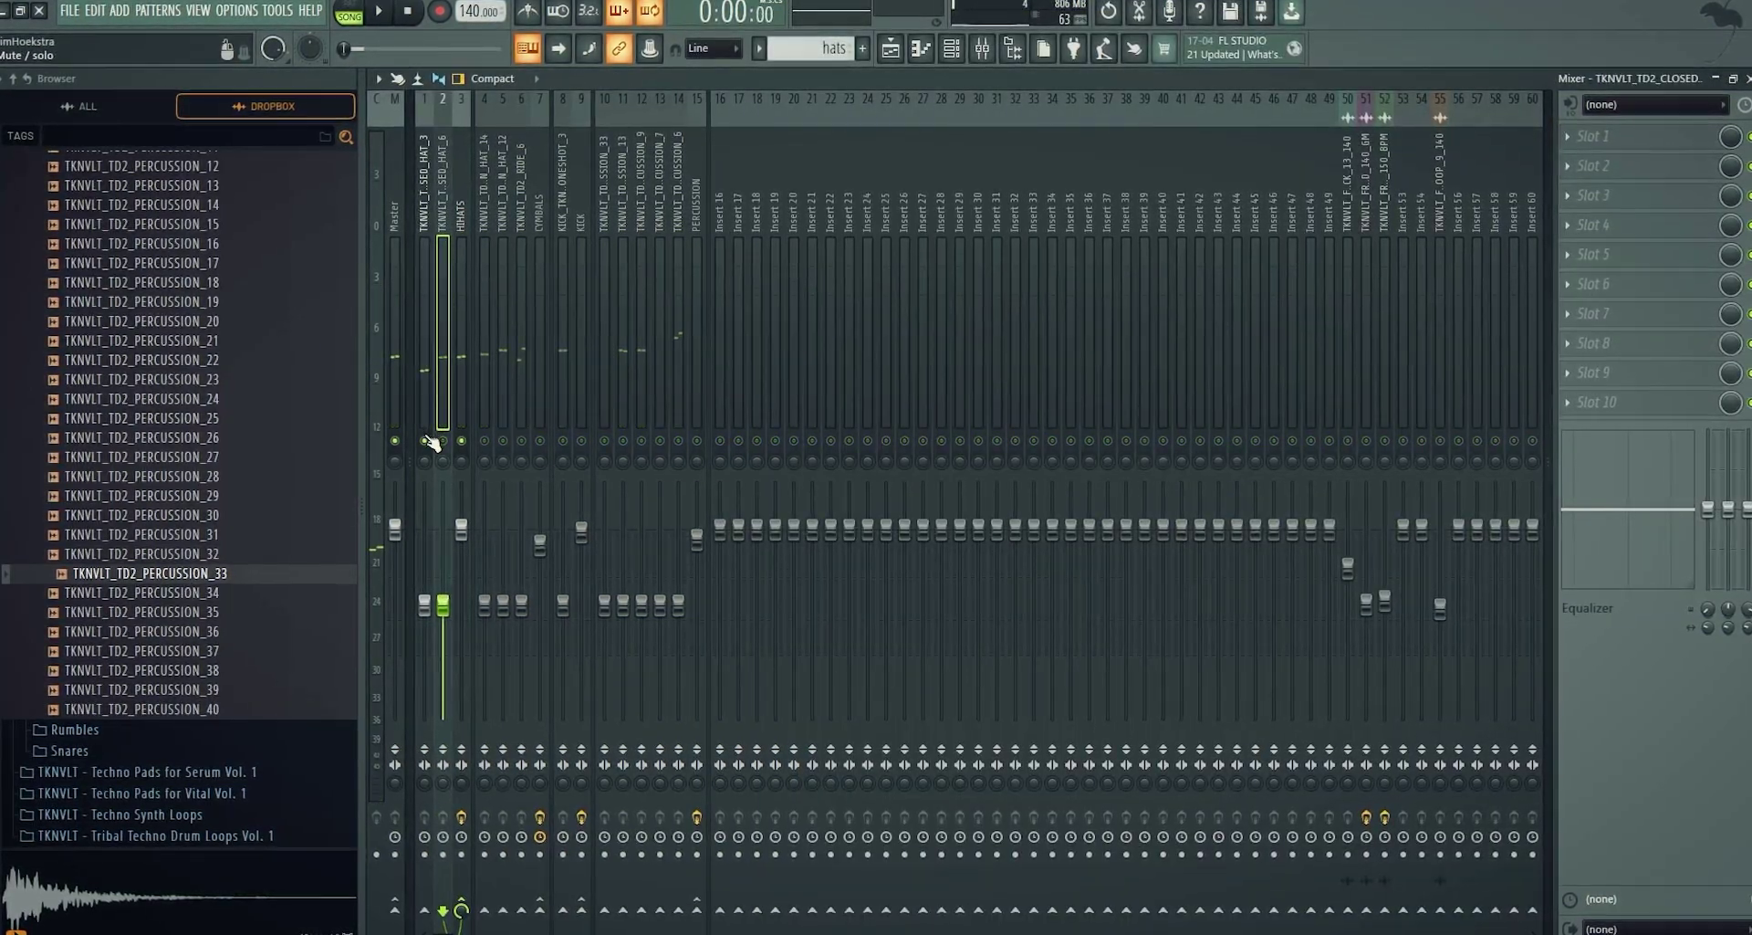
click(1633, 180)
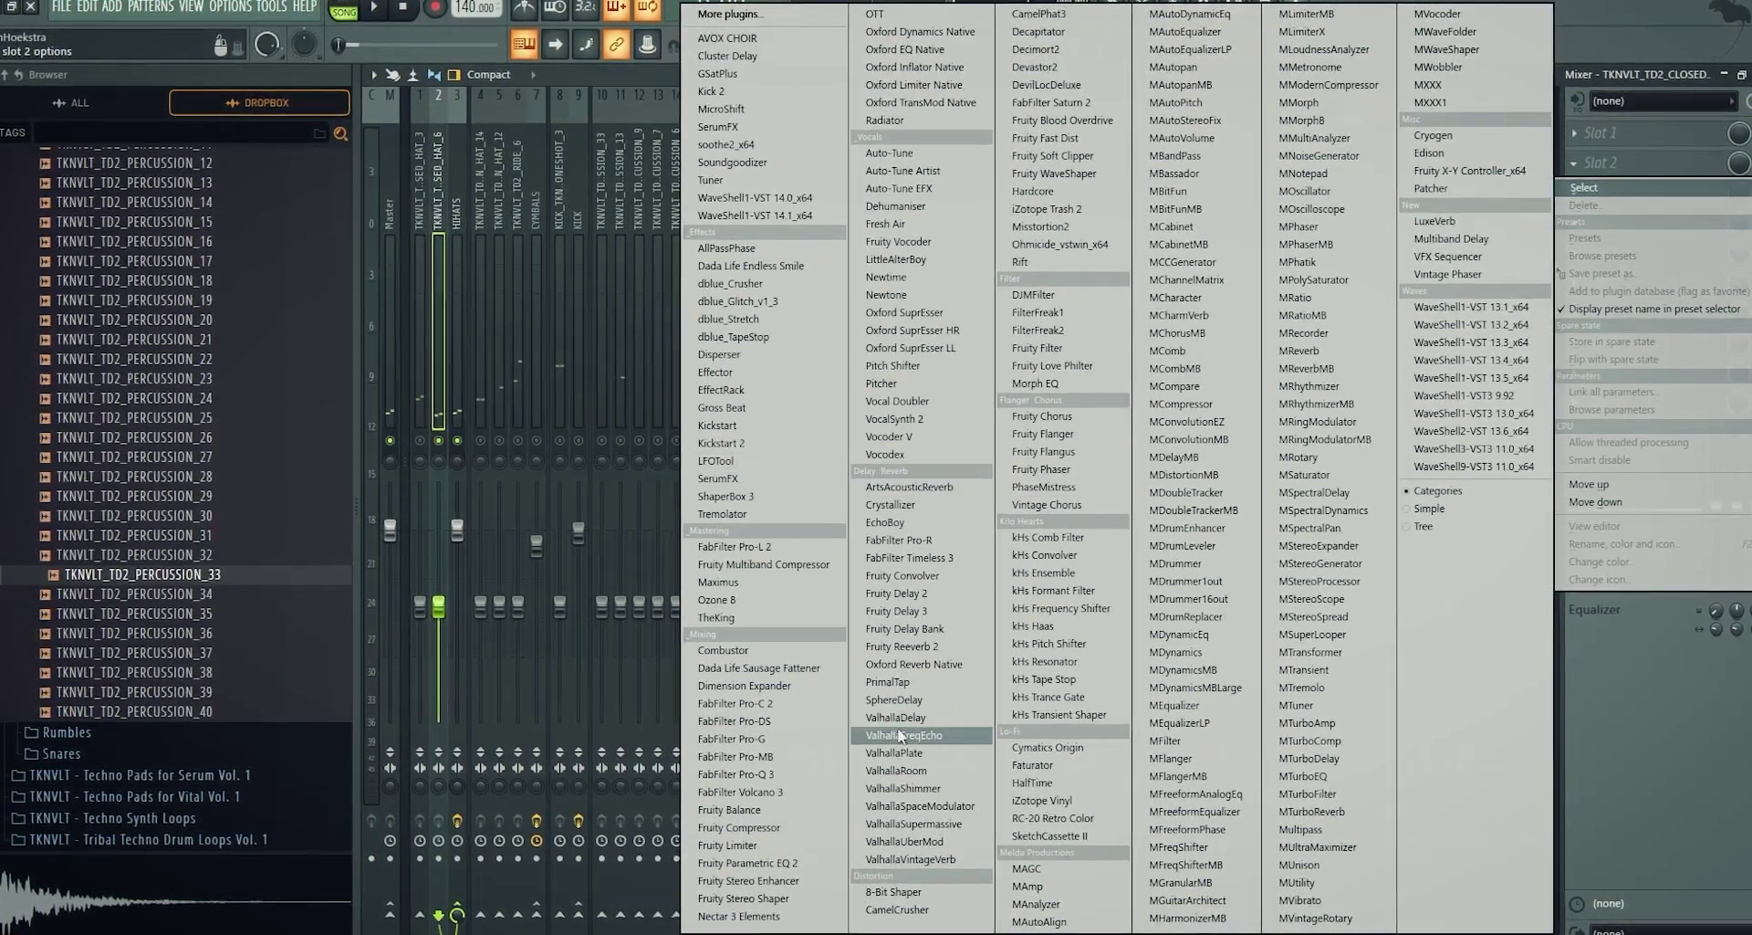
click(753, 897)
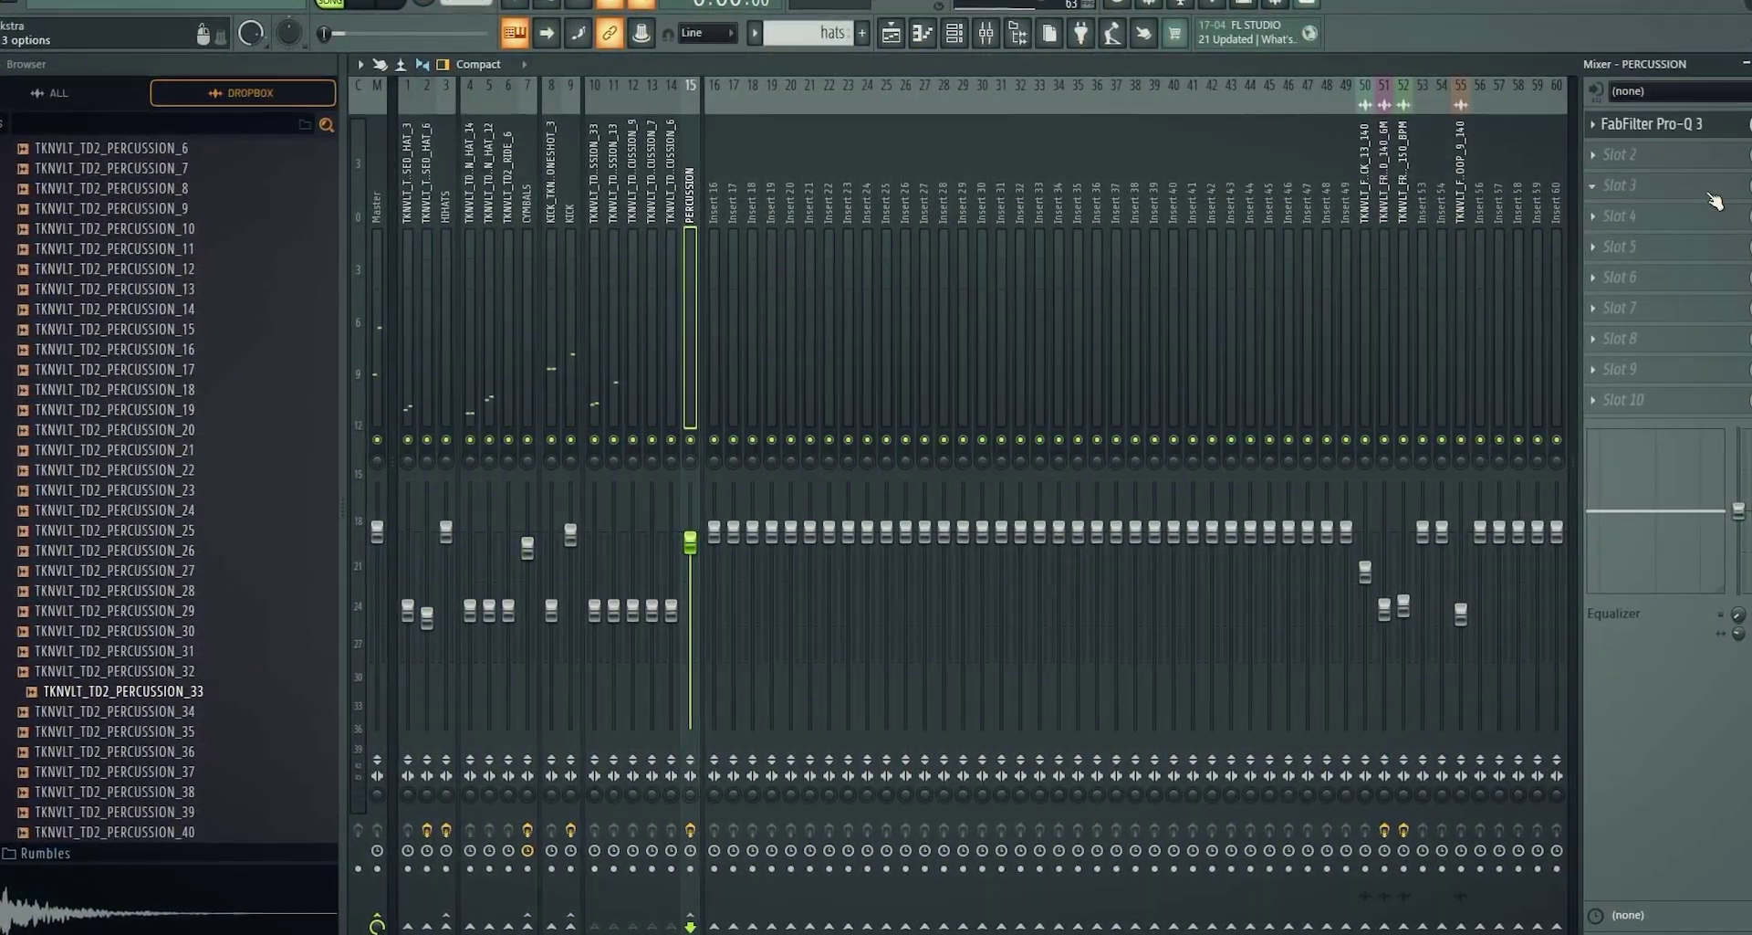
Add a Fruity WaveShaper to PERCUSSION and bend its curve for distortion
click(1708, 190)
click(1636, 182)
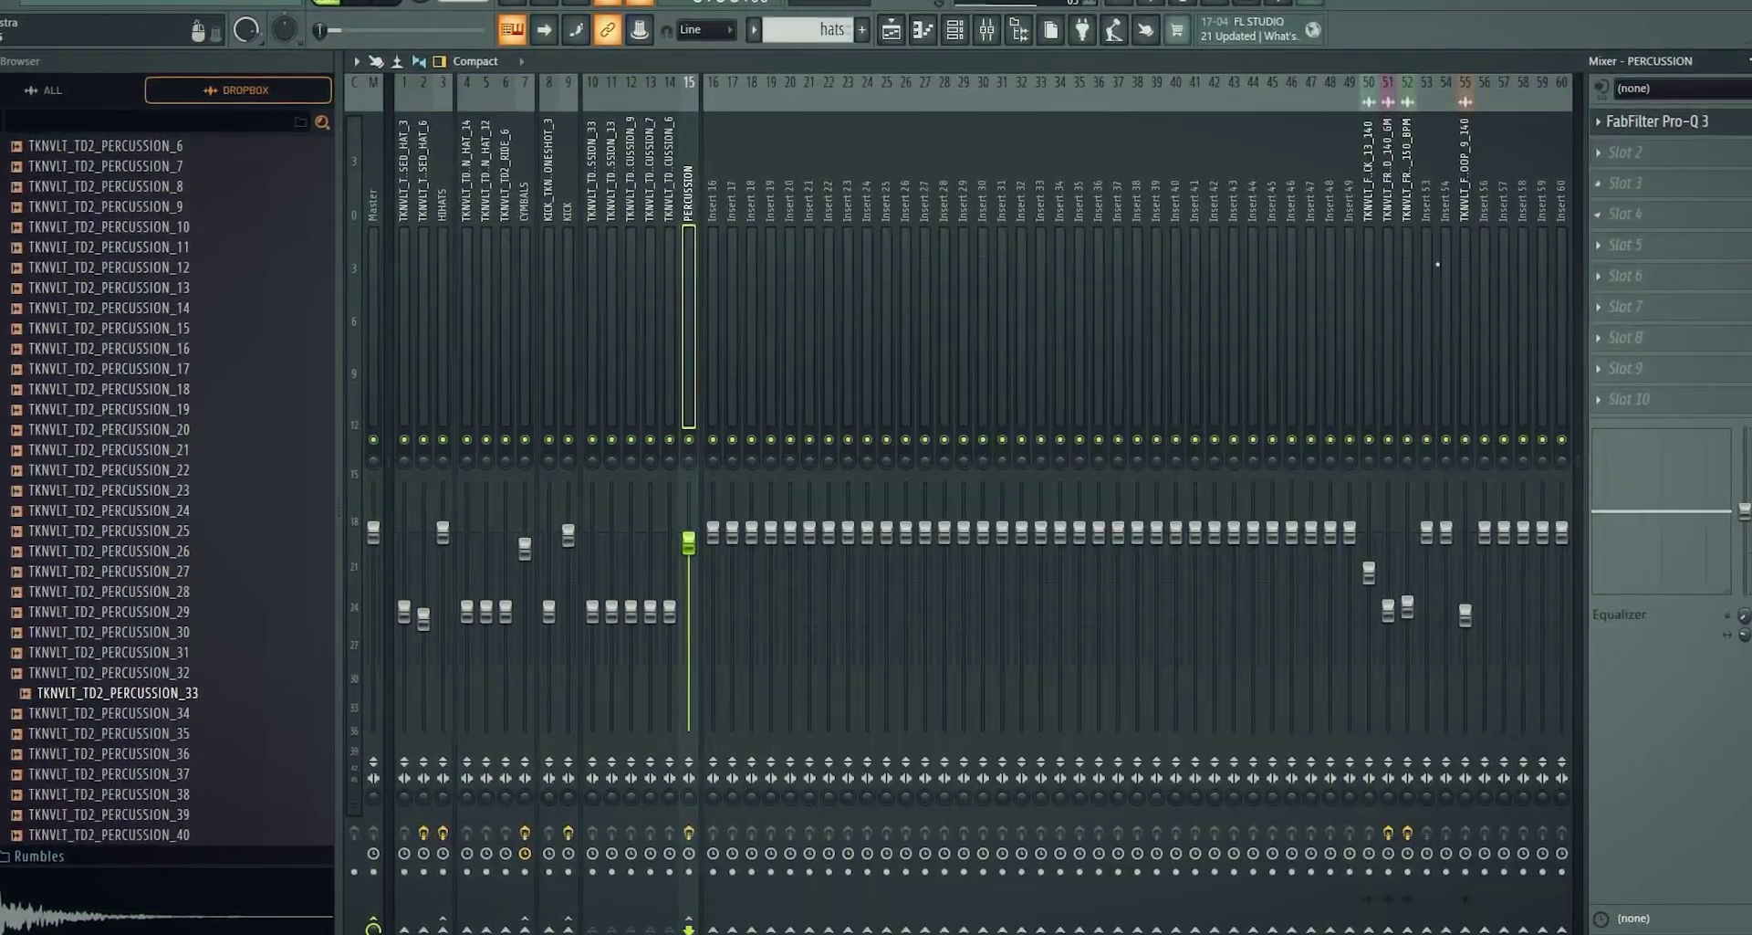
click(1657, 183)
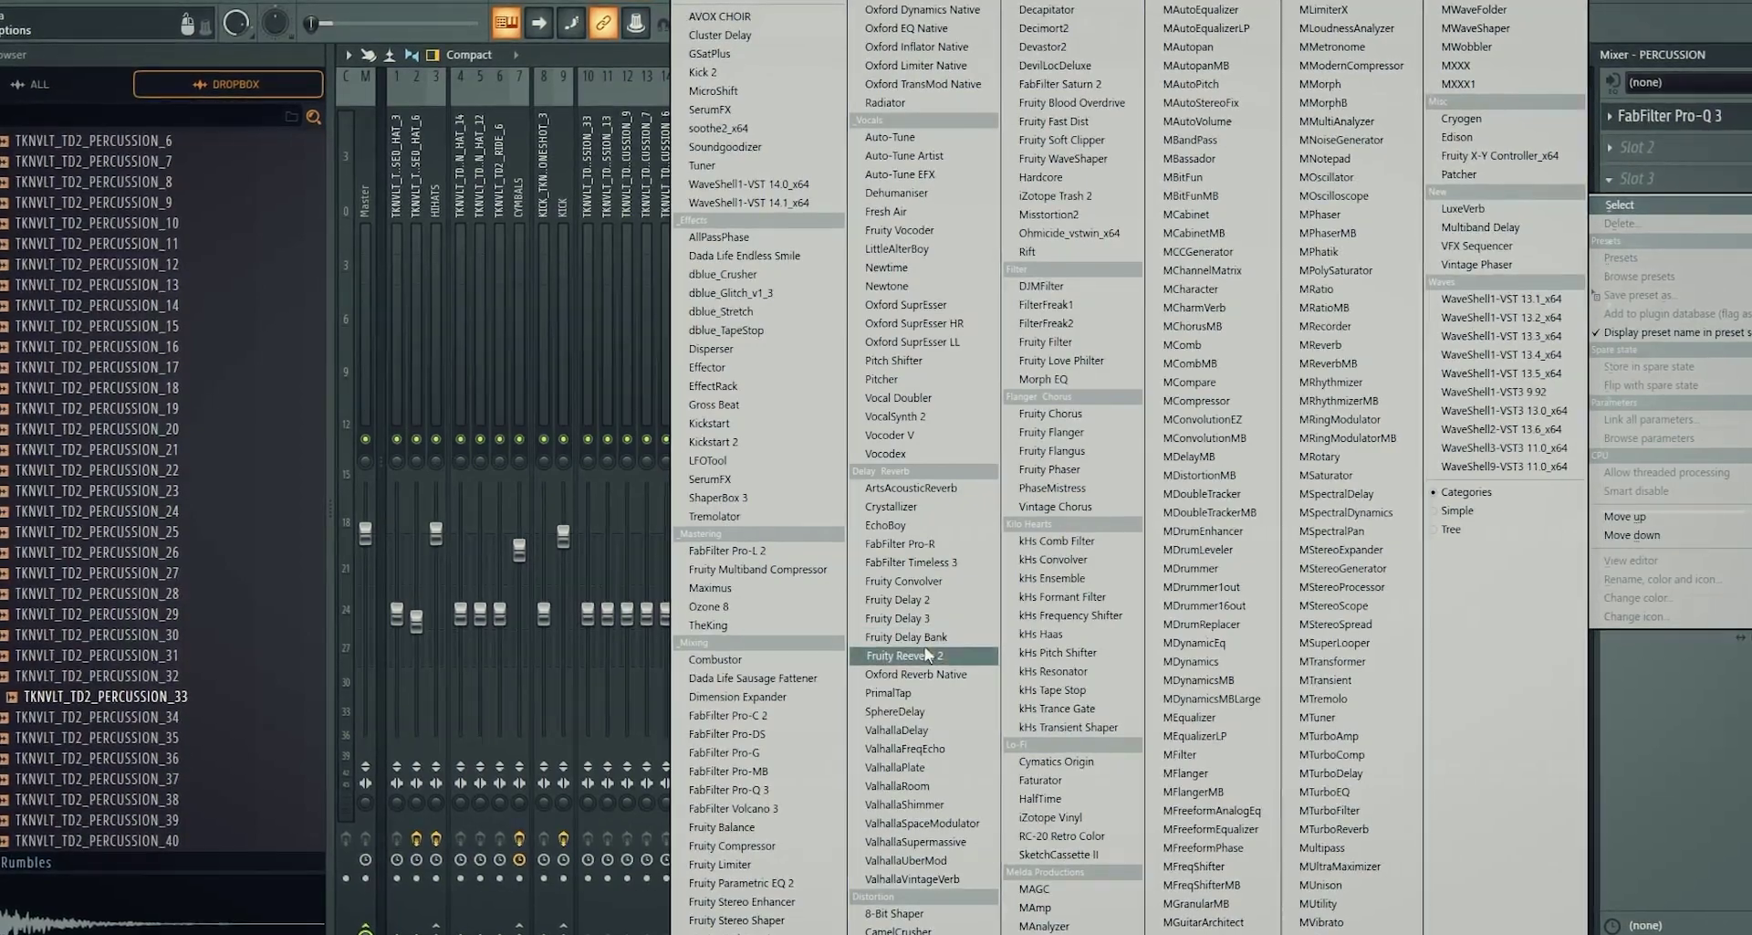
click(1065, 157)
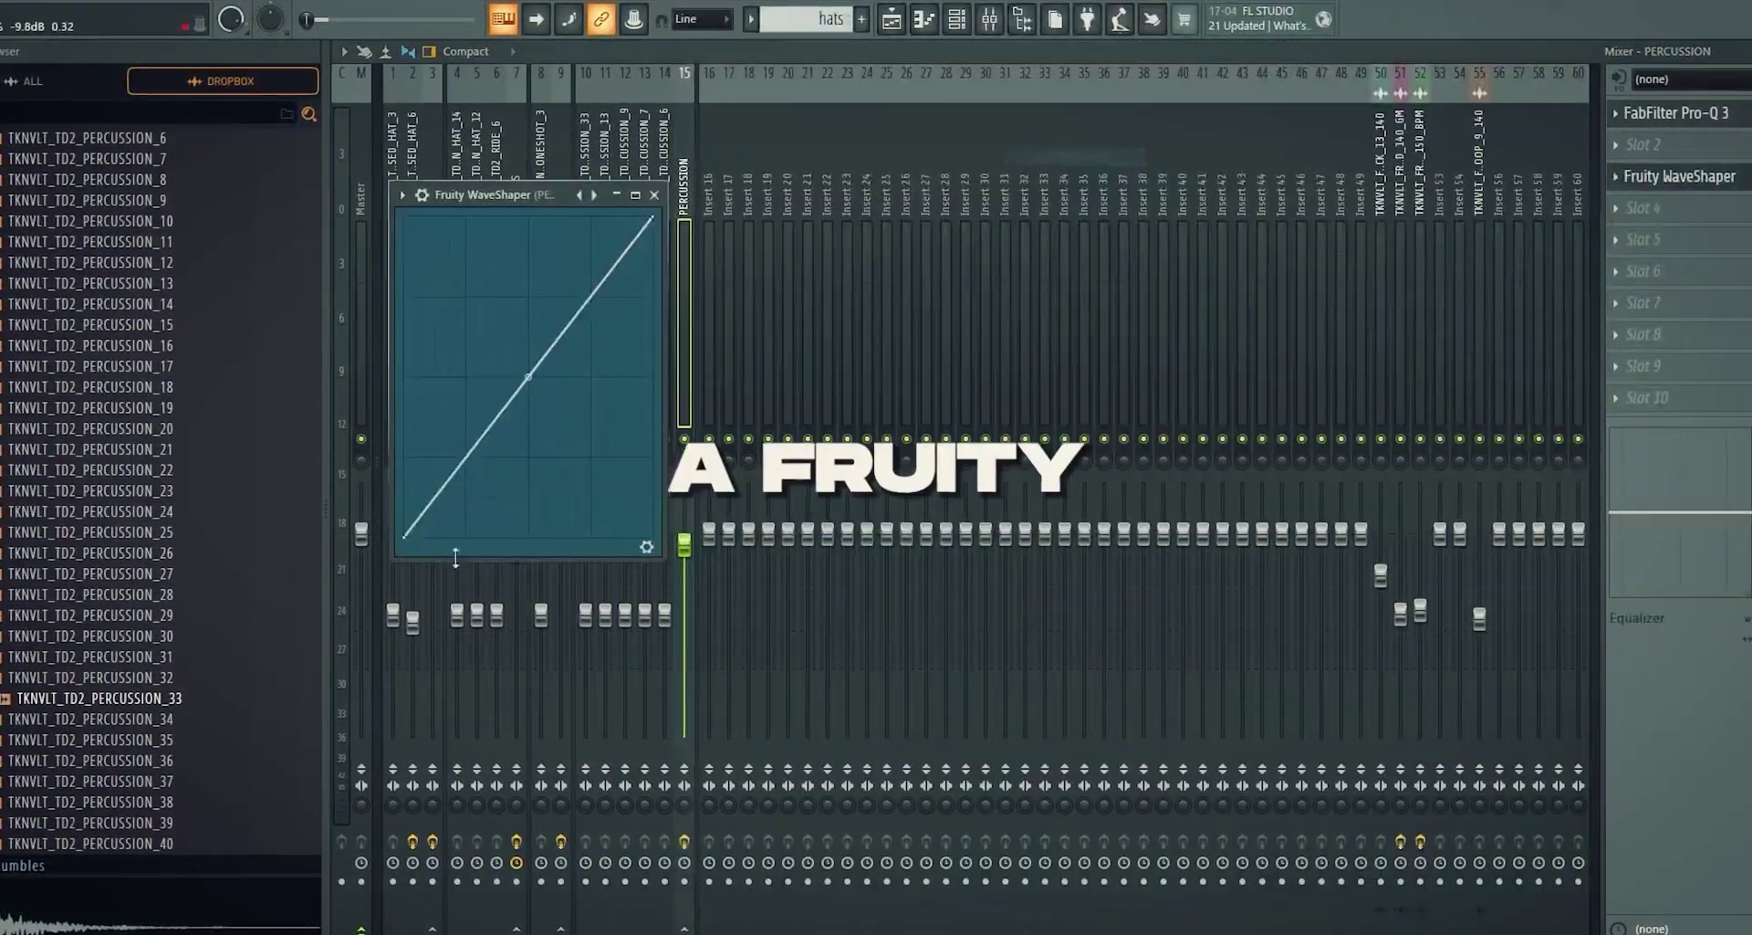
drag(526, 376, 431, 424)
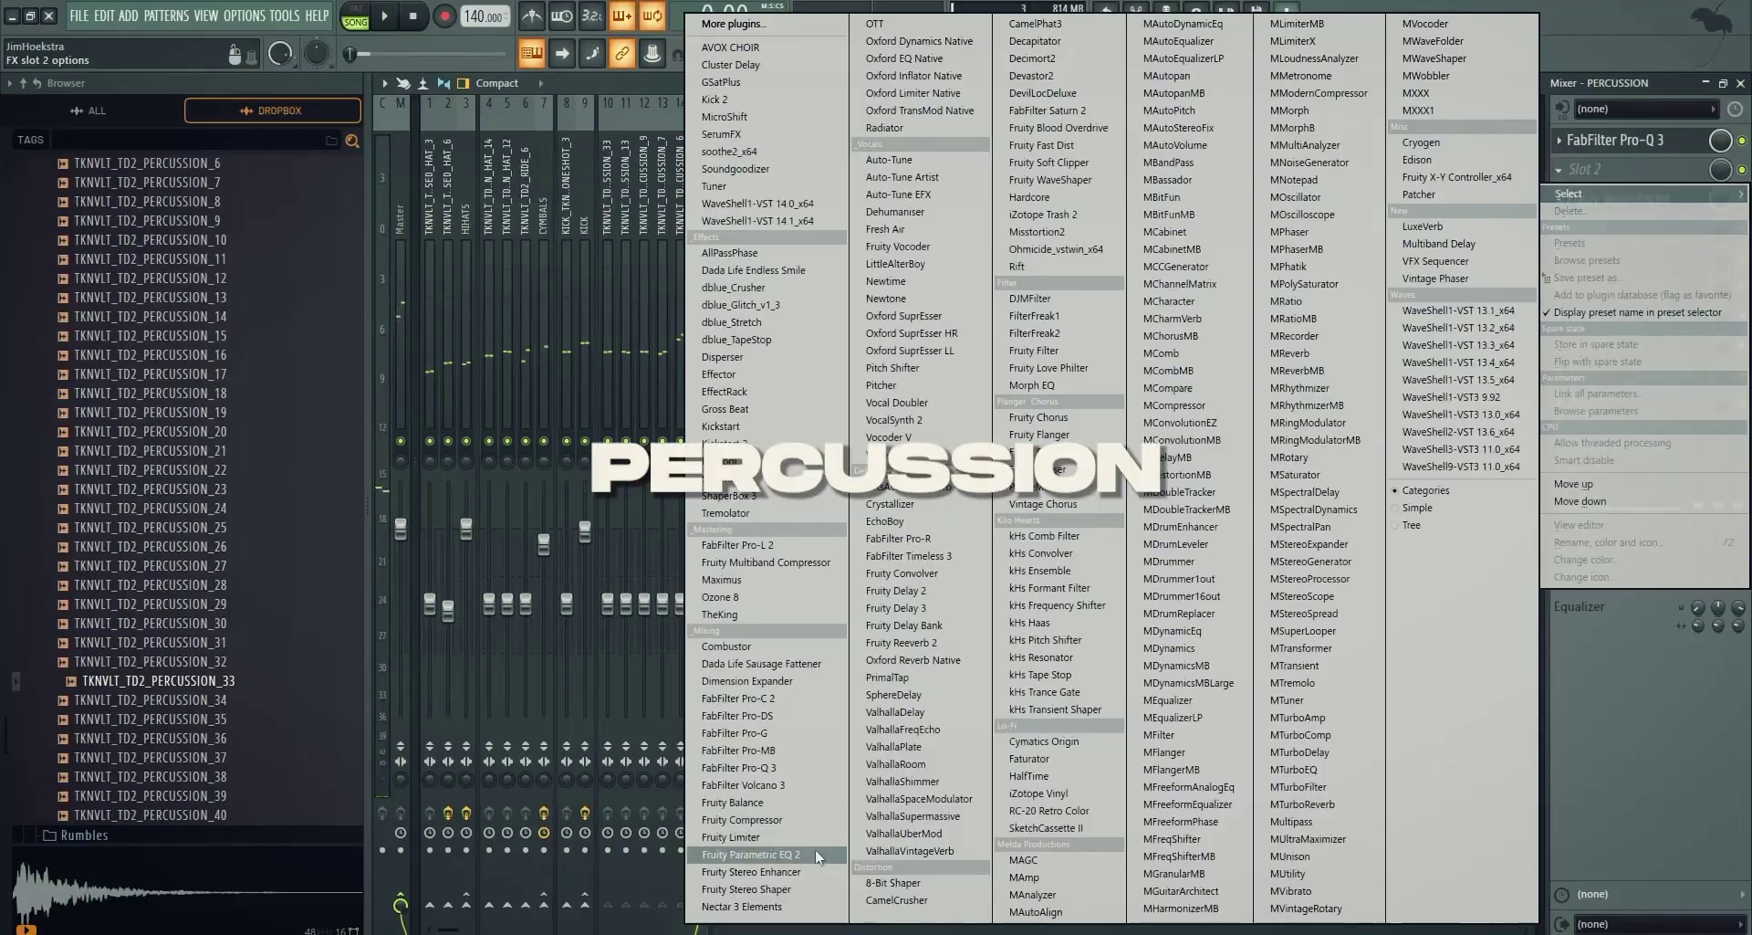
Place a Fruity parametric EQ 2 before the WaveShaper, boosting ~1.7 kHz, notching ~824 Hz, dipping ~141 Hz
click(946, 363)
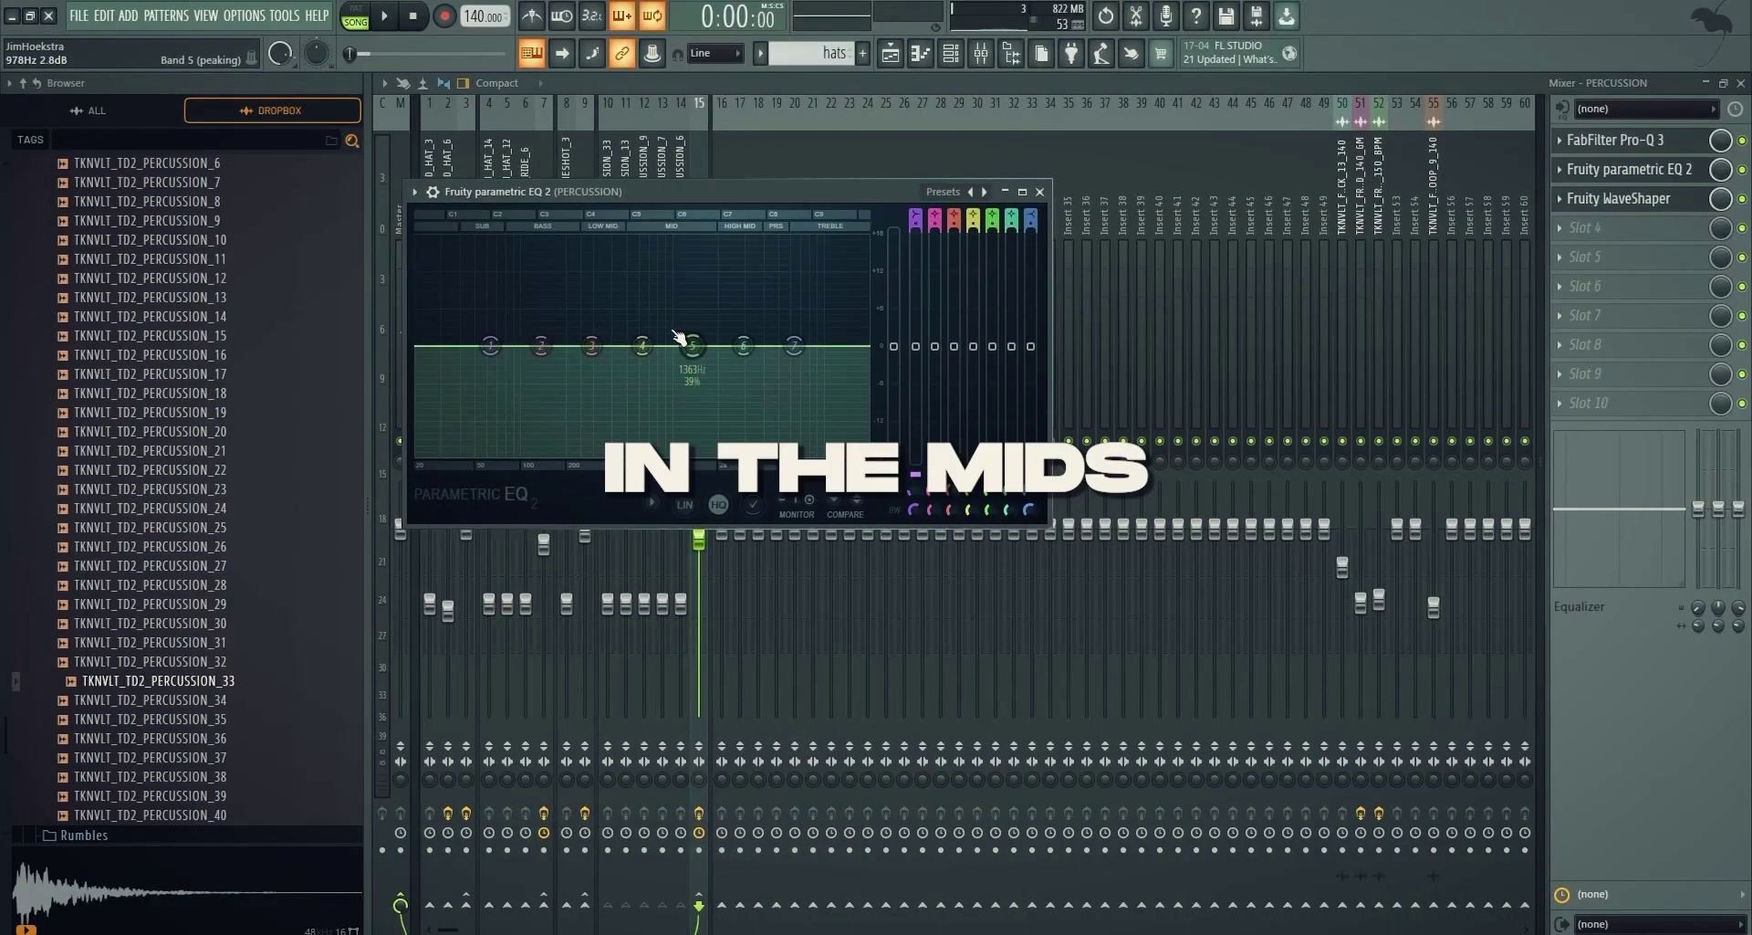
drag(1617, 198, 1617, 228)
drag(1628, 169, 1650, 203)
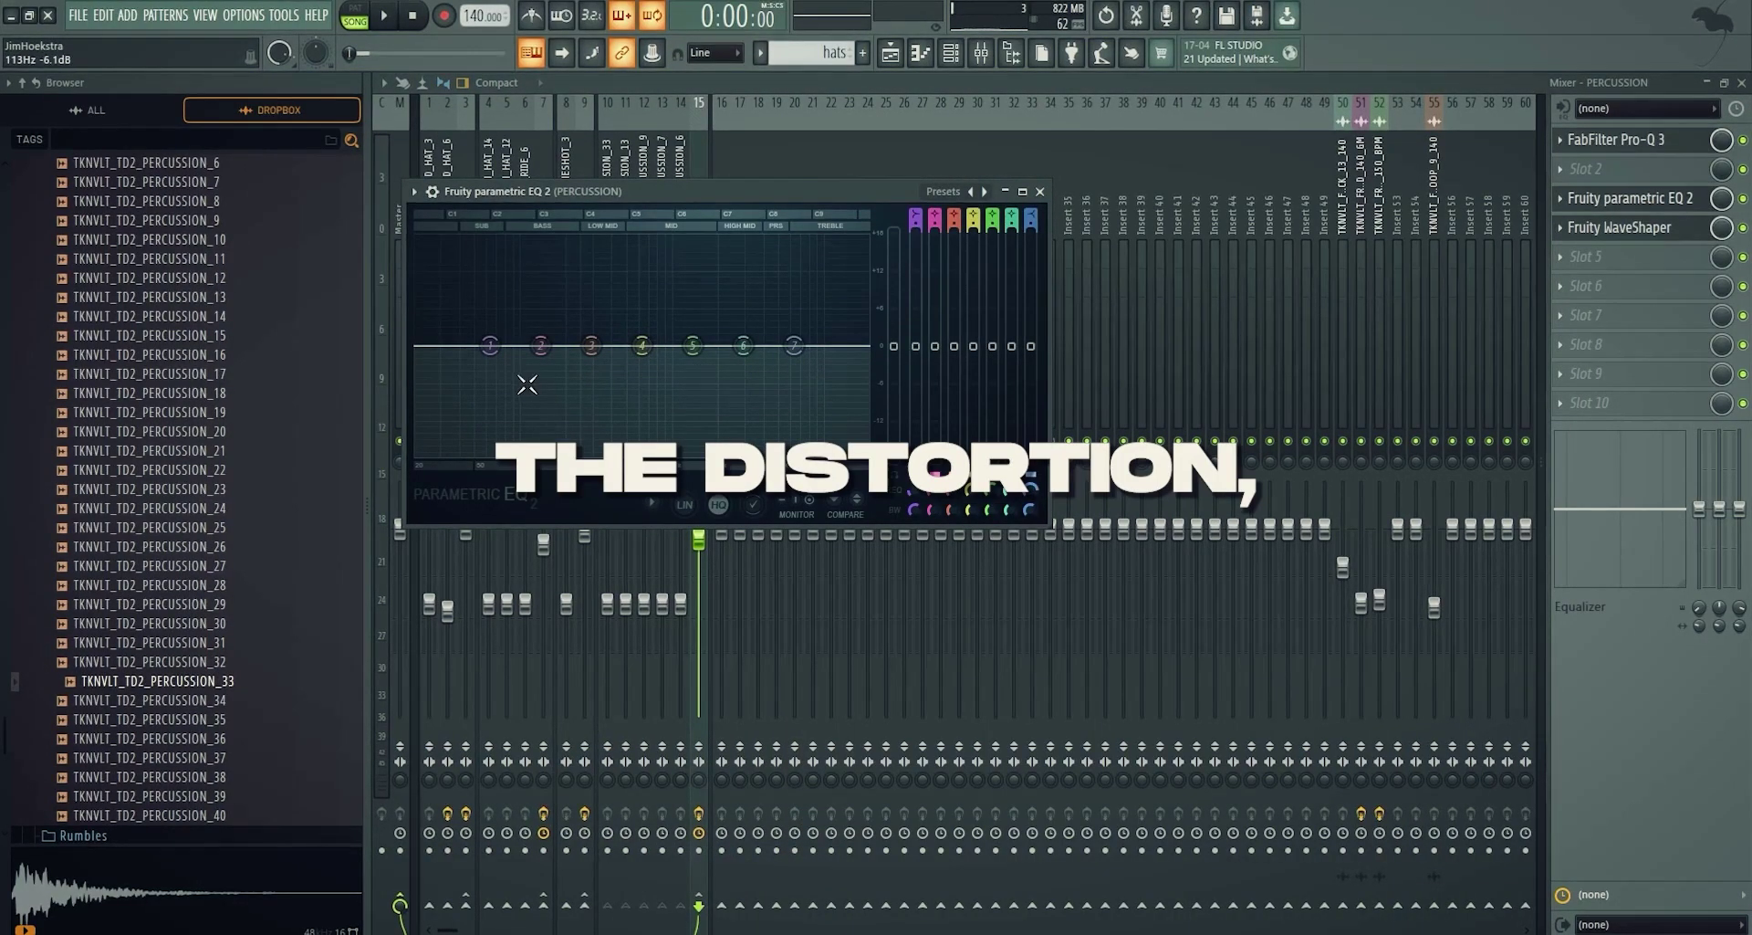
key(space)
drag(642, 345, 707, 263)
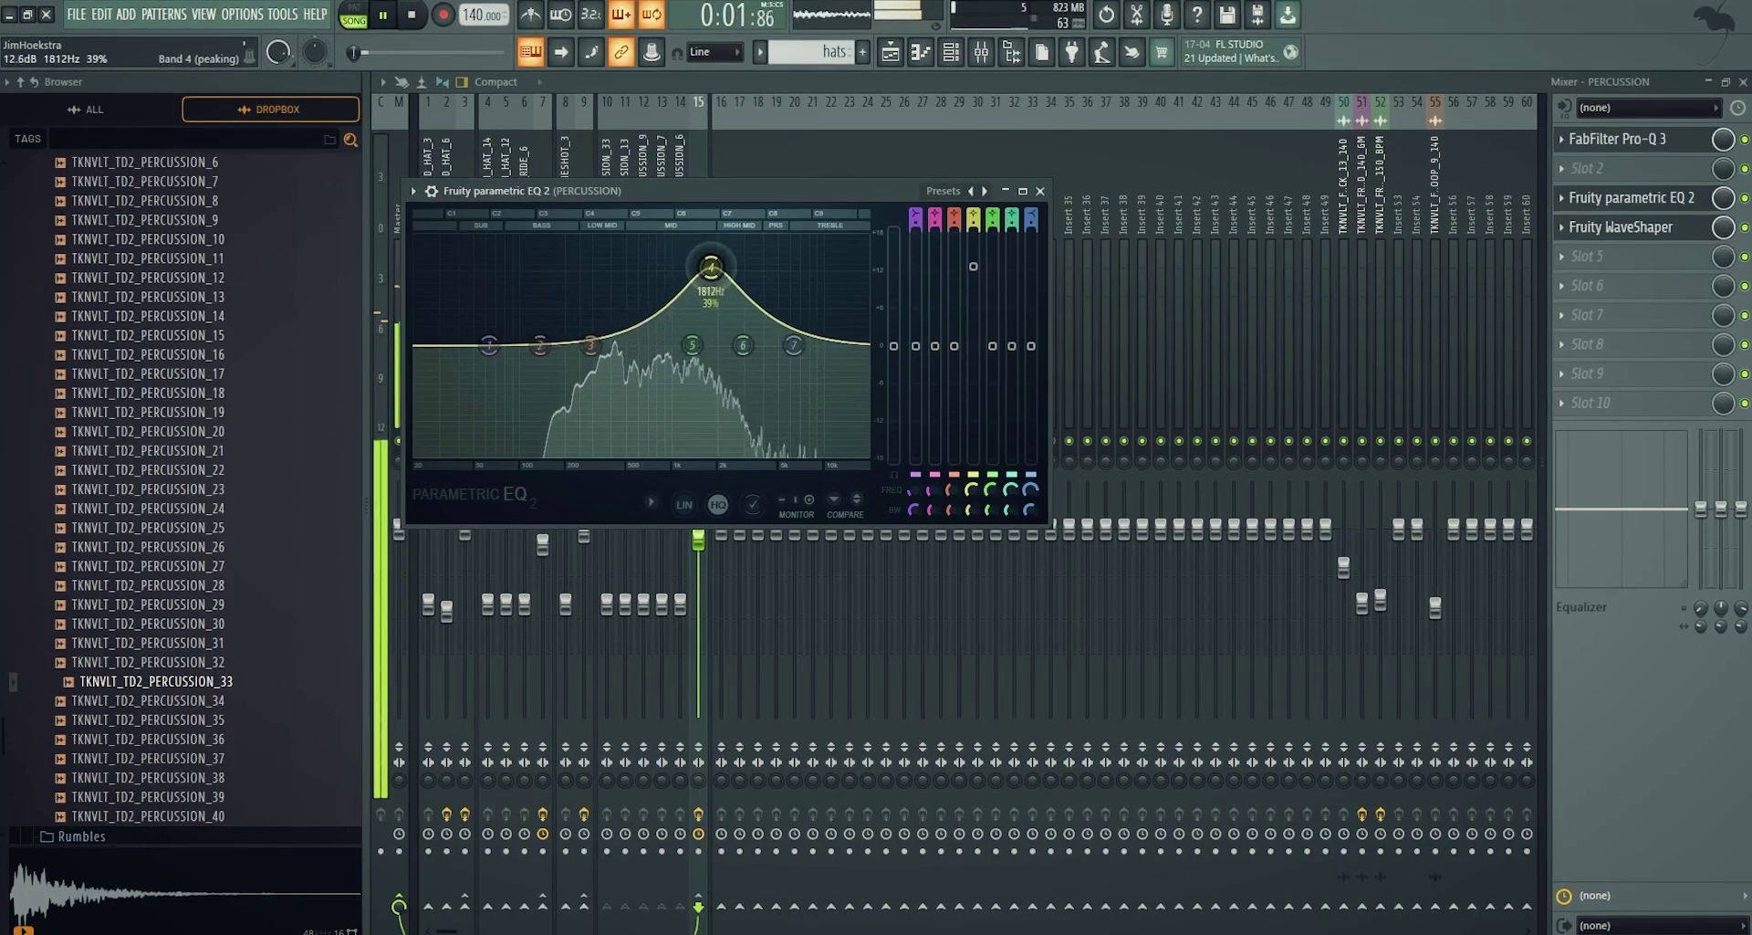
drag(618, 350, 651, 412)
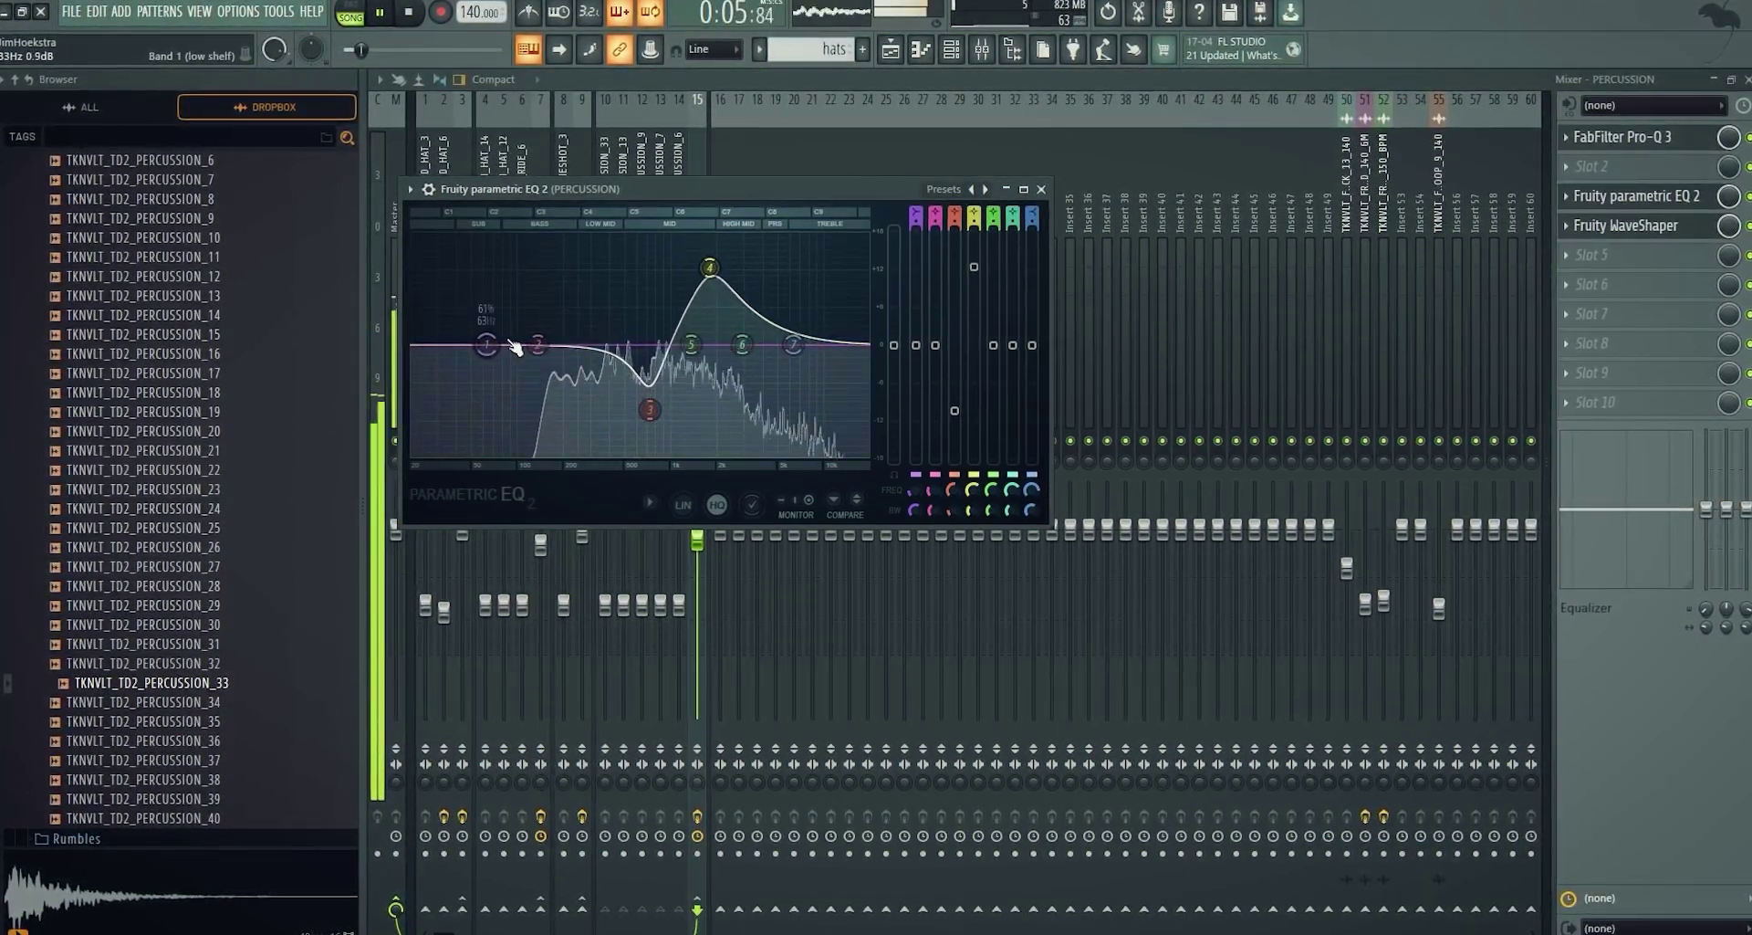
drag(538, 345, 543, 371)
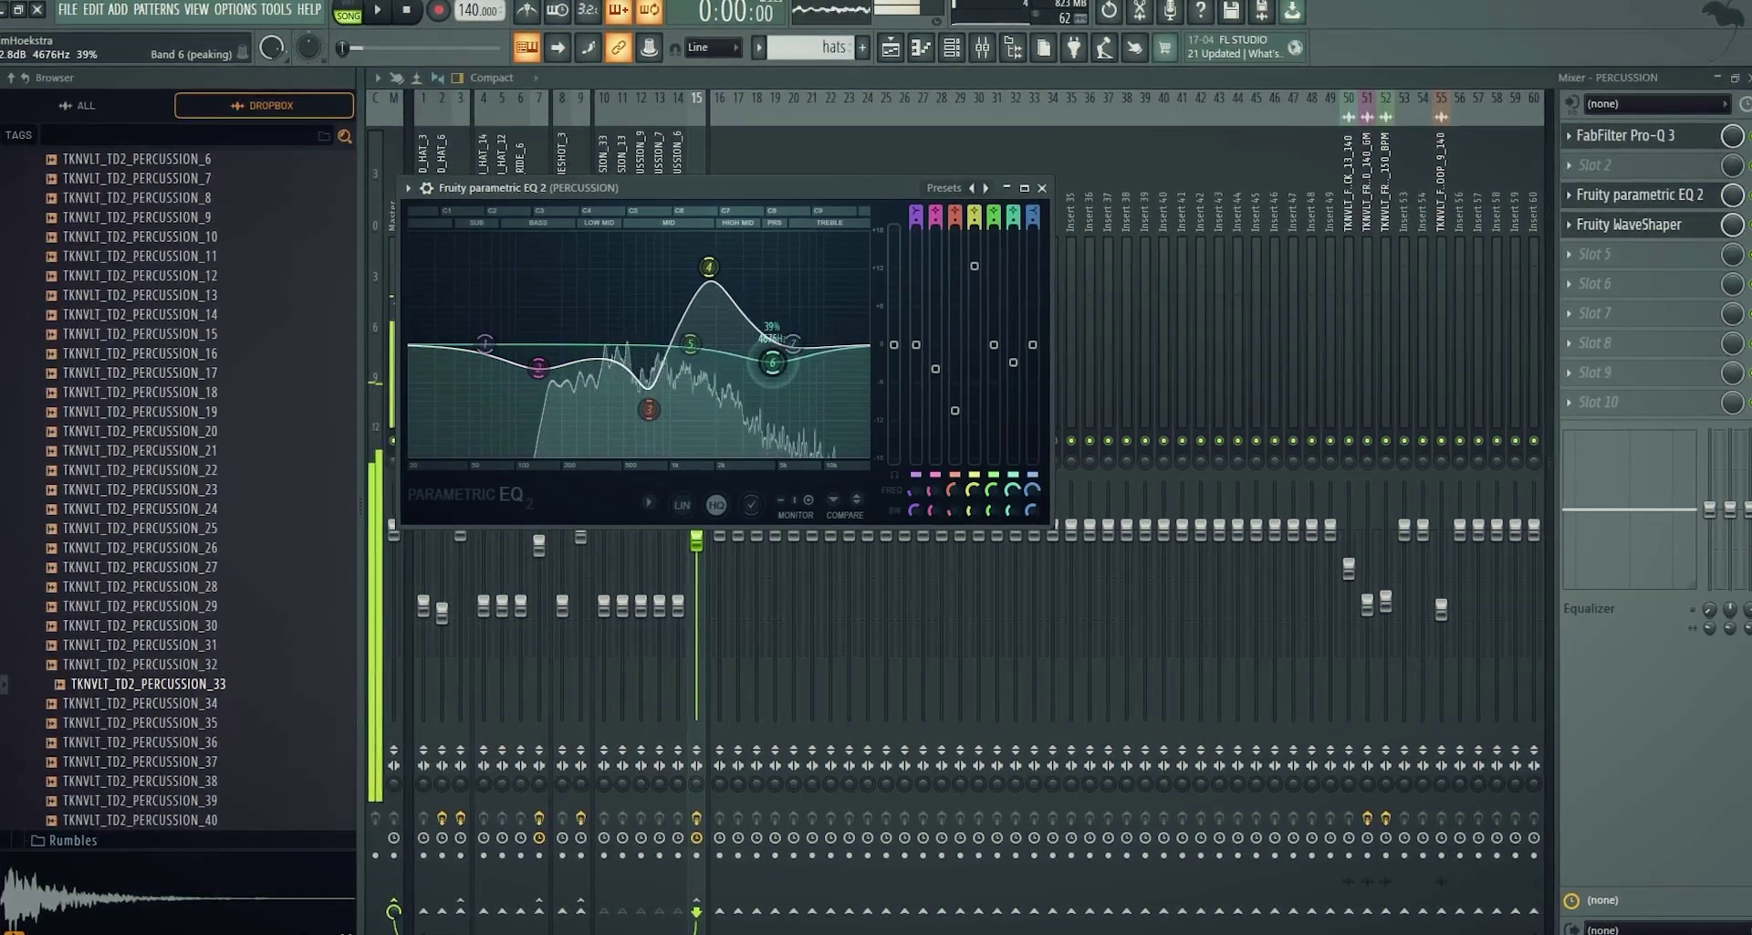
Load a second Fruity parametric EQ 2 after the WaveShaper on PERCUSSION
click(1592, 313)
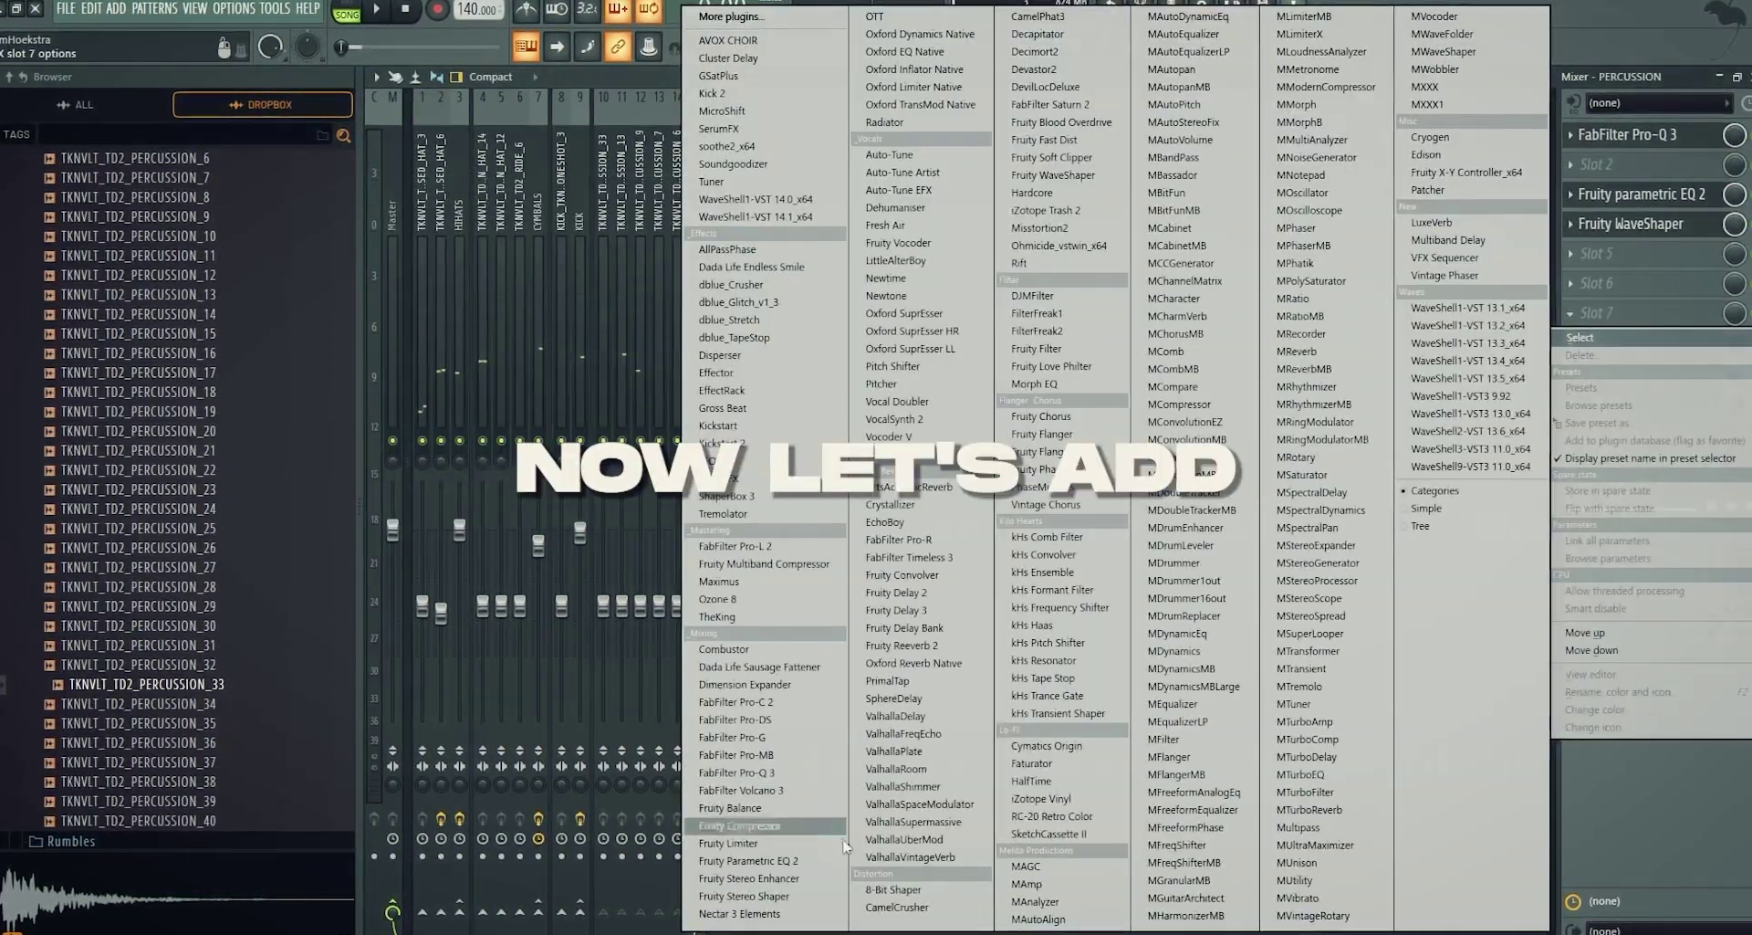
click(826, 861)
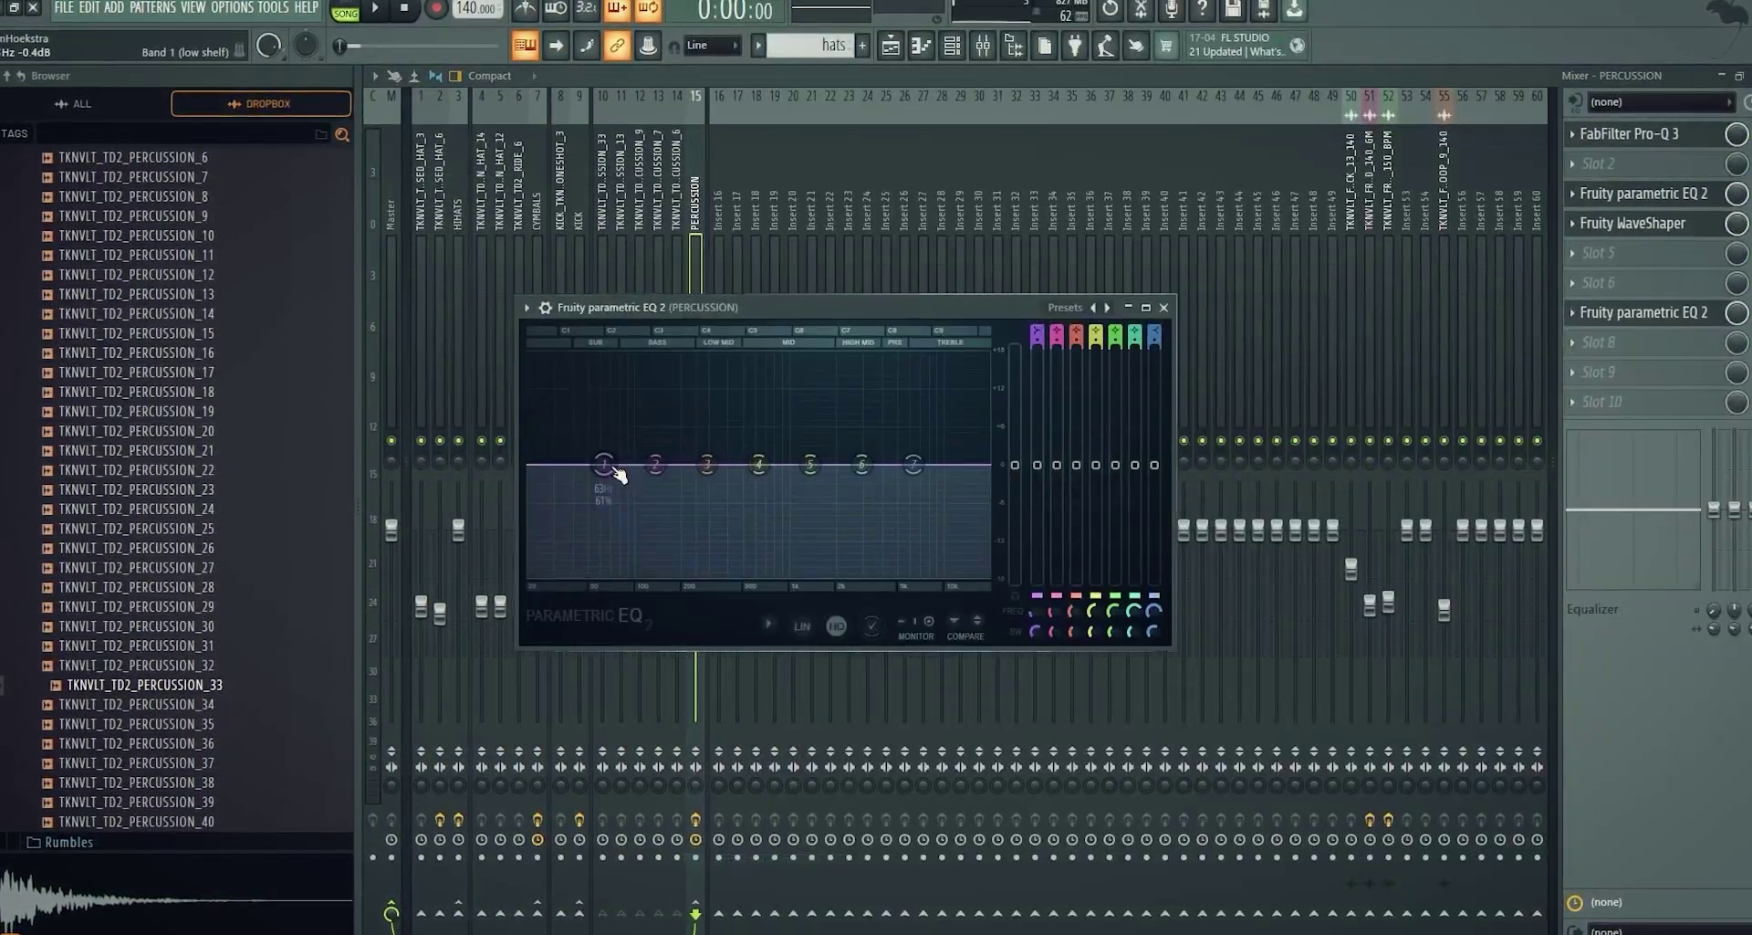
right_click(606, 467)
click(626, 399)
key(space)
key(space)
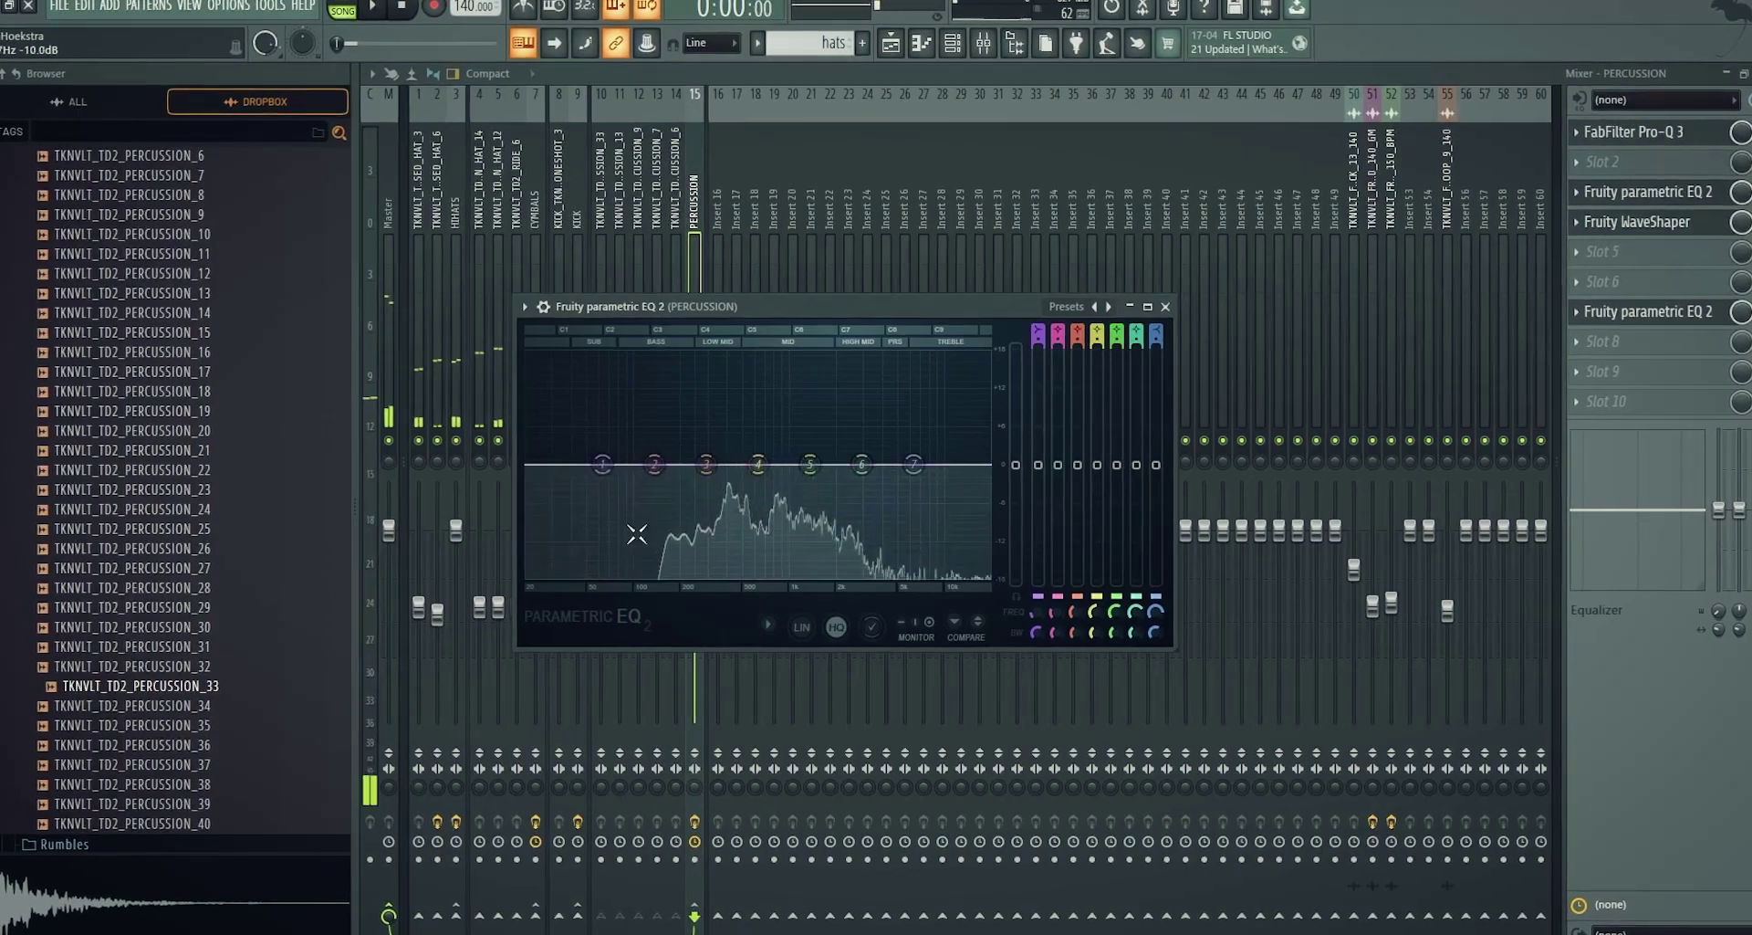
Make band 1 a Steep 8 high-pass around 222 Hz and check it in playback
right_click(601, 464)
mouse_move(650, 512)
click(690, 566)
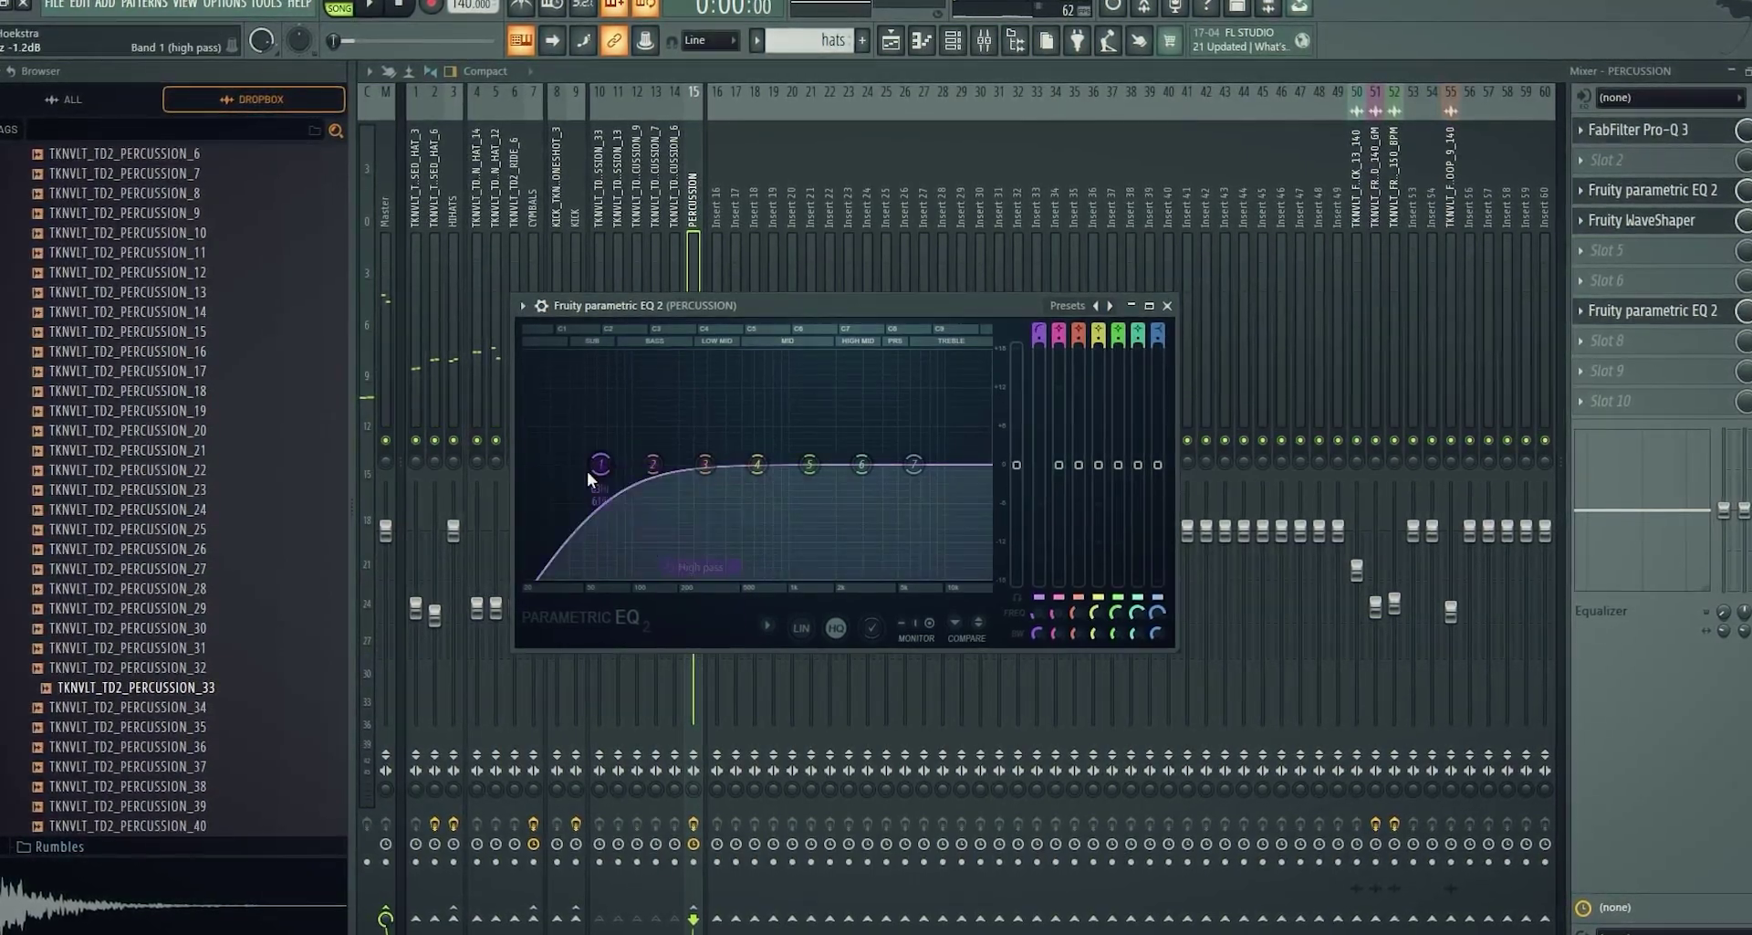
right_click(600, 465)
click(676, 533)
drag(600, 464, 689, 463)
key(space)
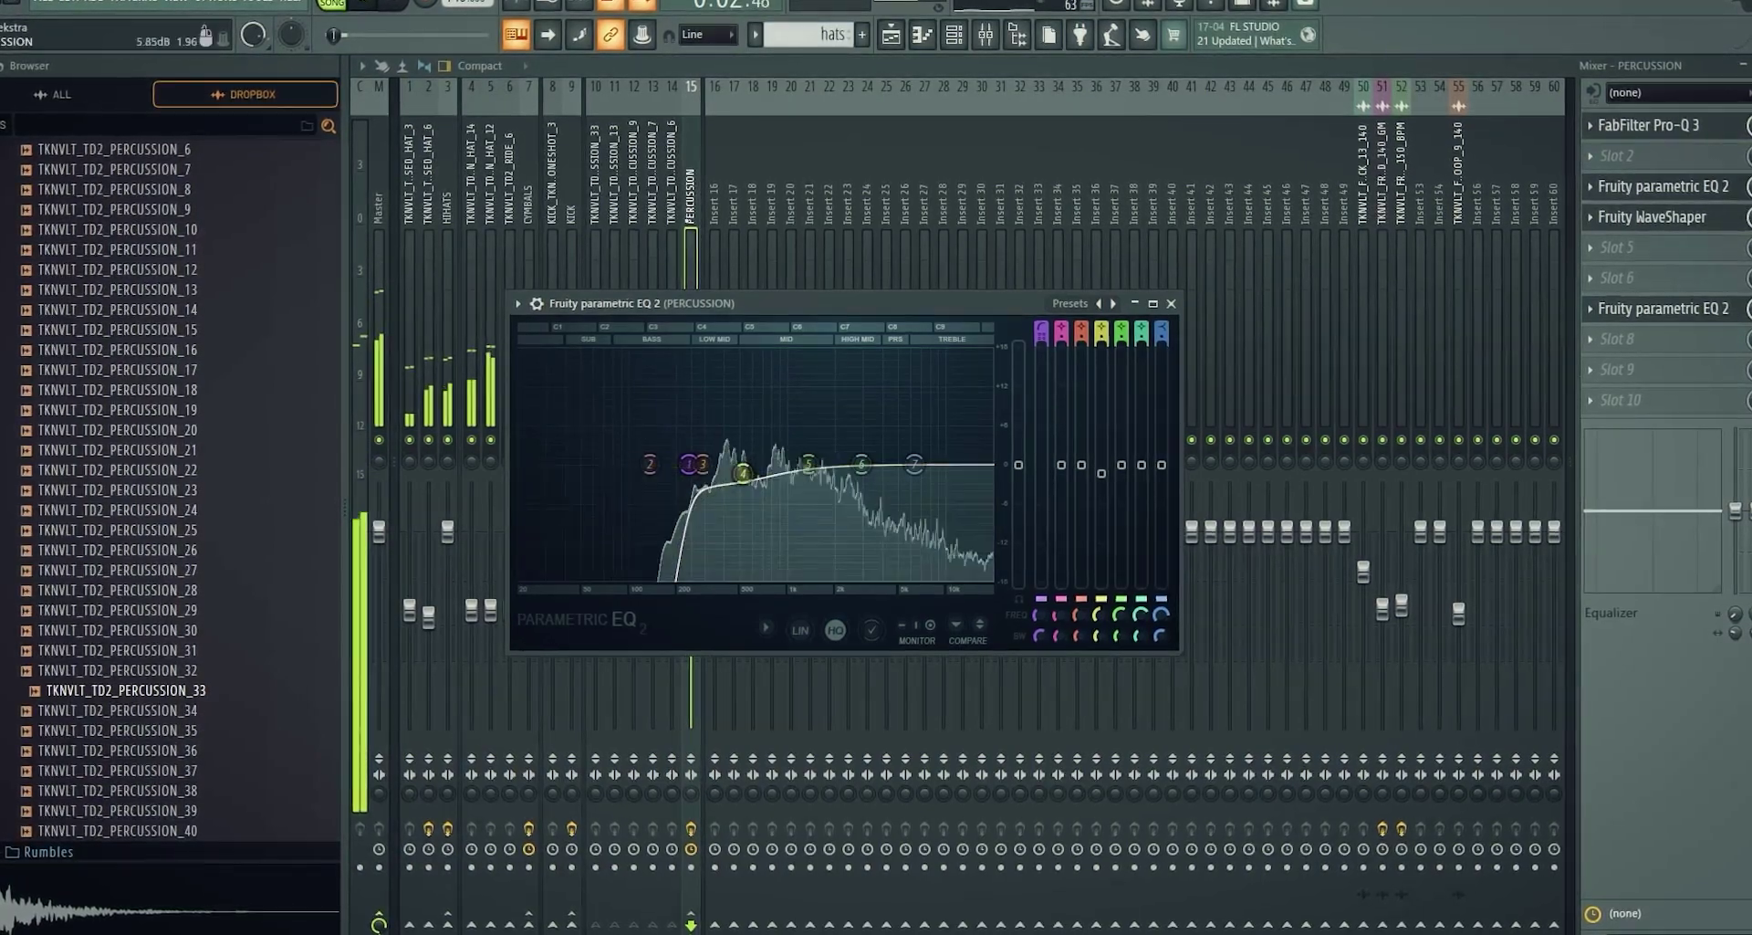
key(Escape)
key(space)
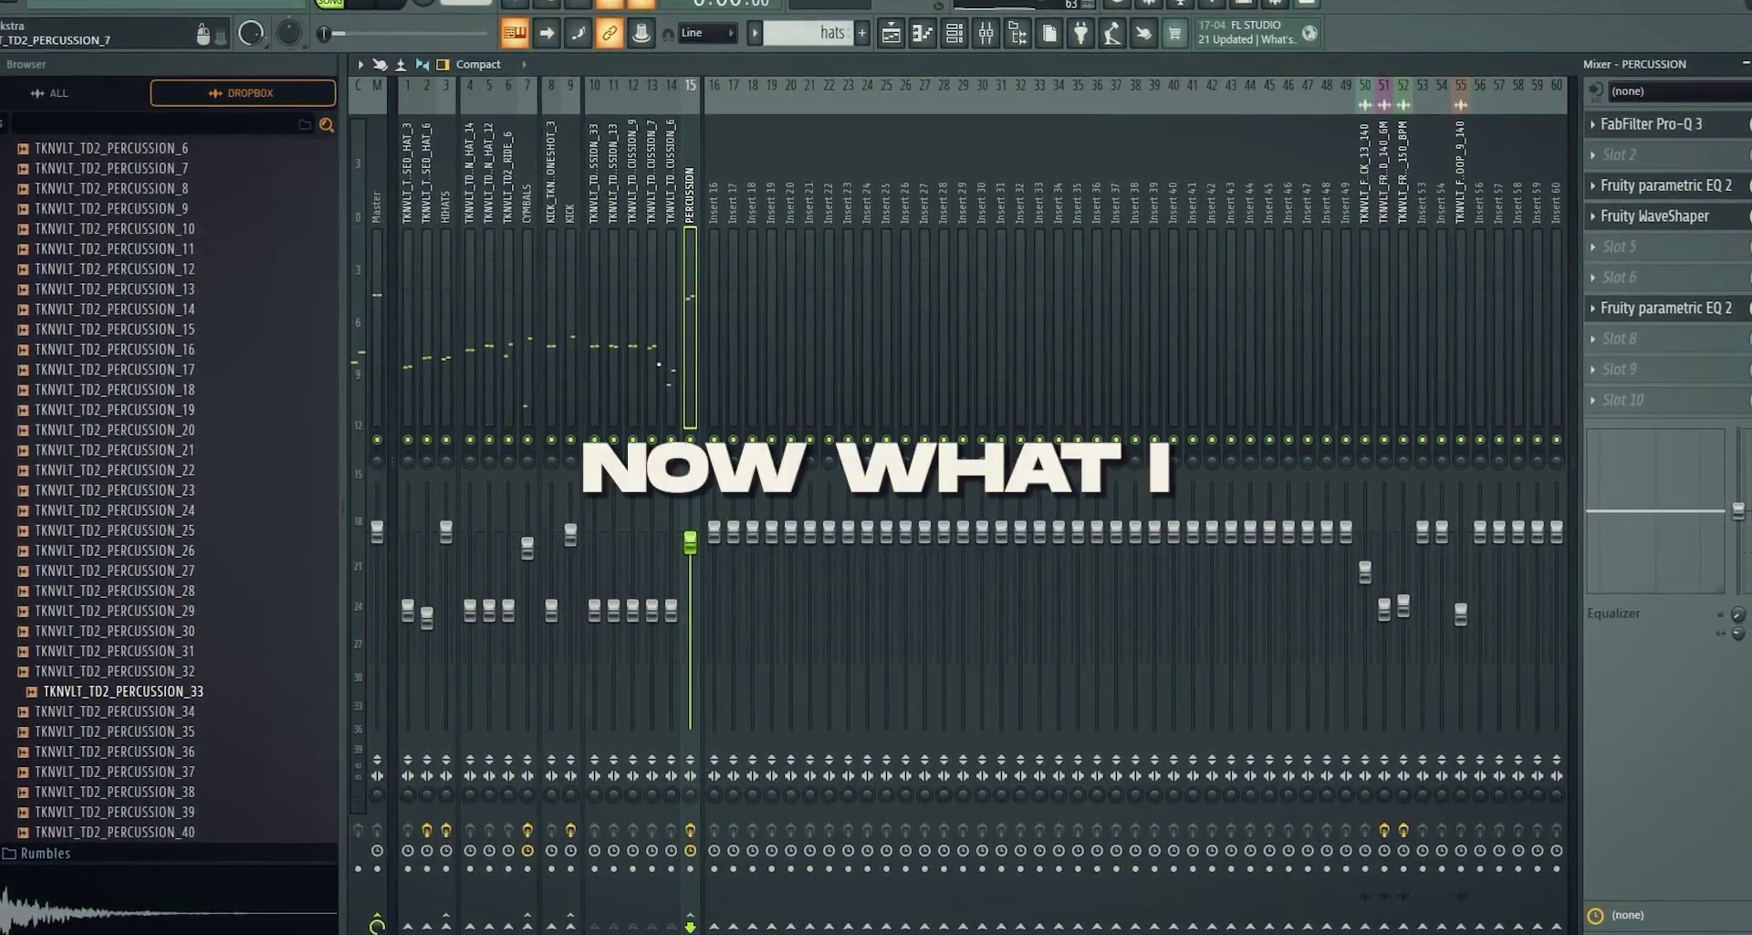
Add a Fruity Limiter to PERCUSSION and create an automation clip for its Gain
click(1622, 278)
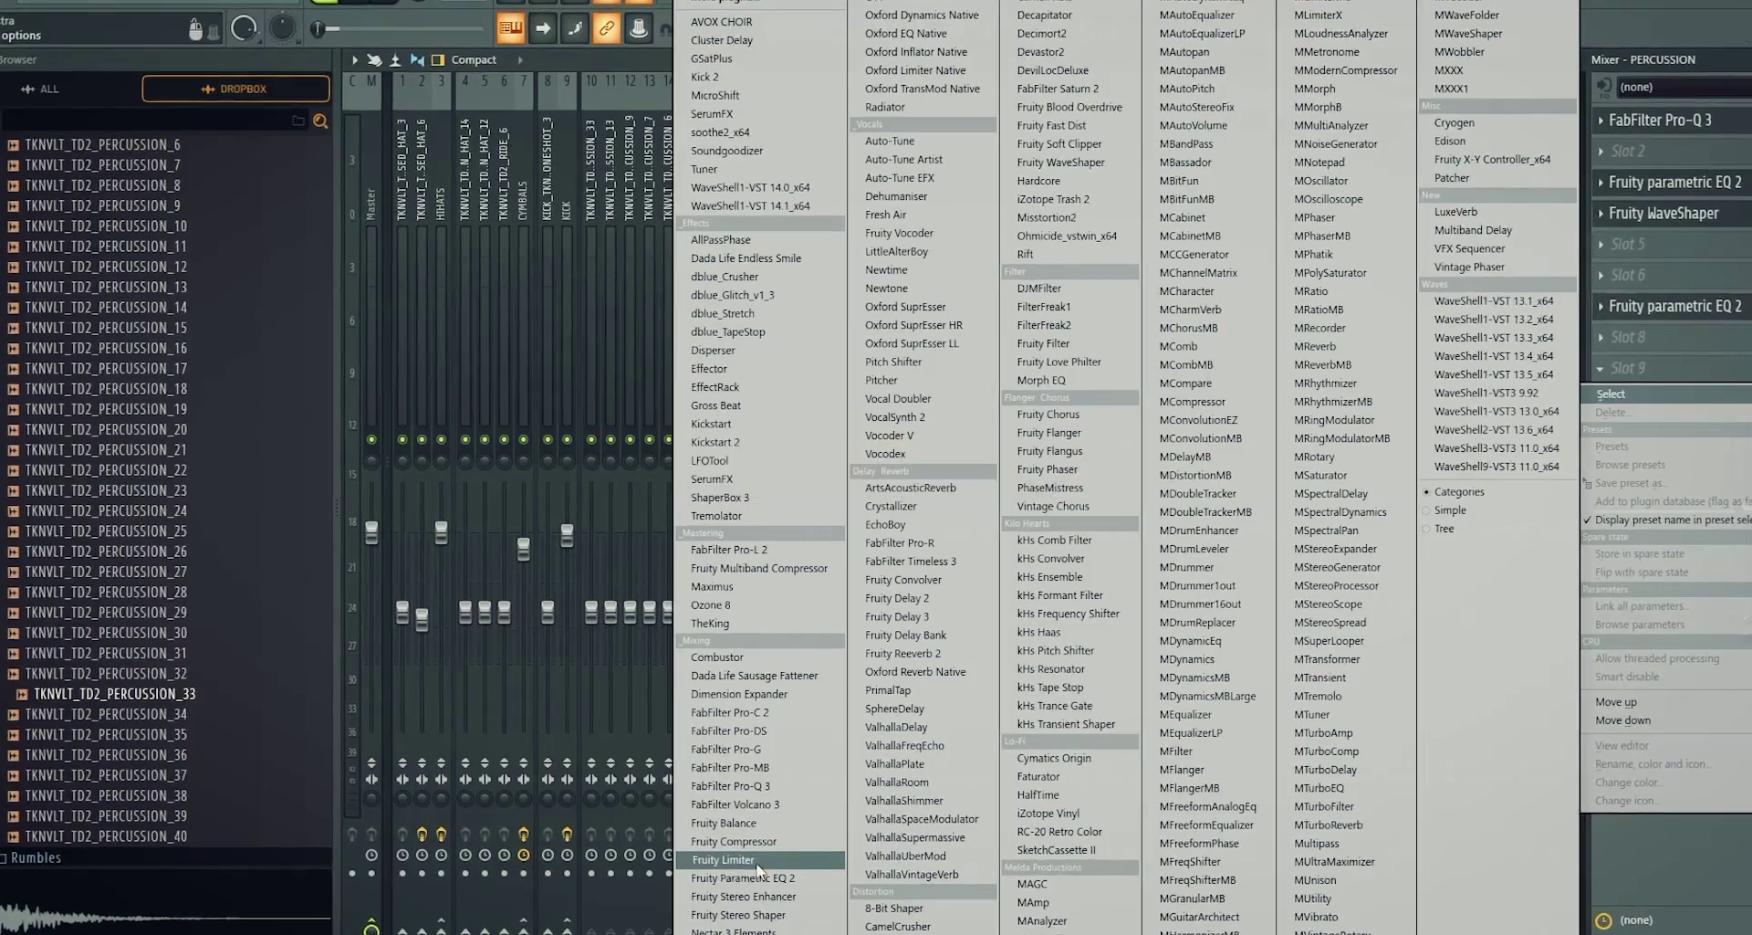
click(758, 864)
right_click(359, 351)
click(476, 496)
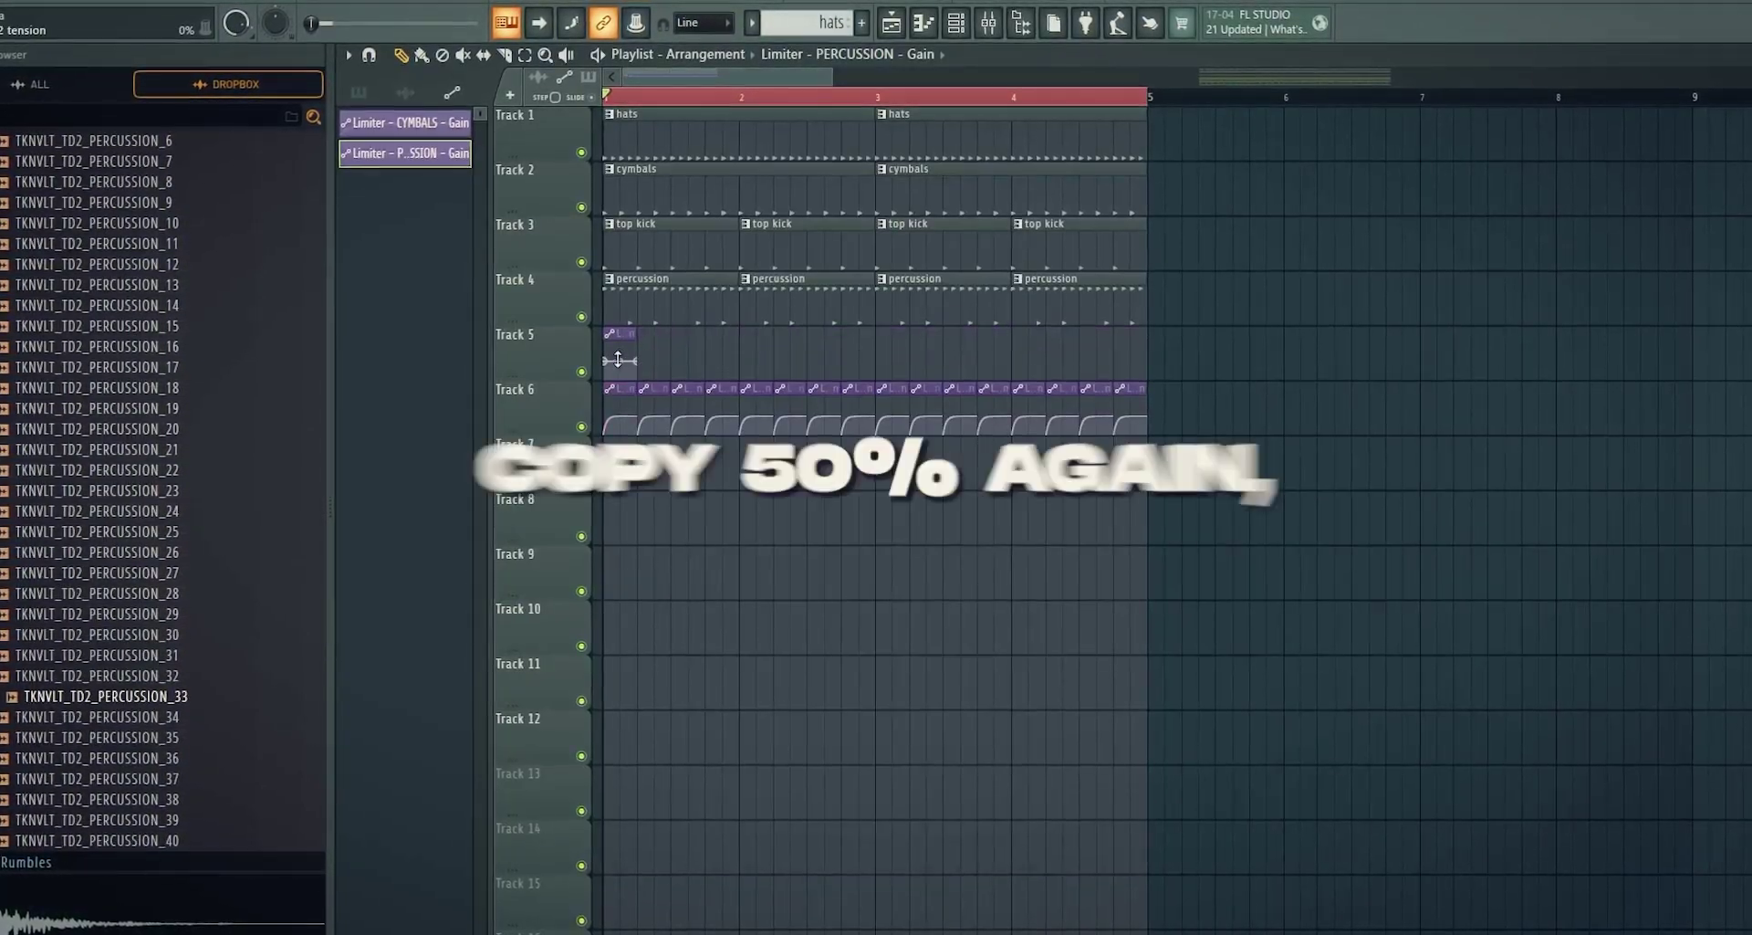
Shape the gain clip into a rise and repeat it along Track 5 through bar 5
click(608, 332)
click(643, 668)
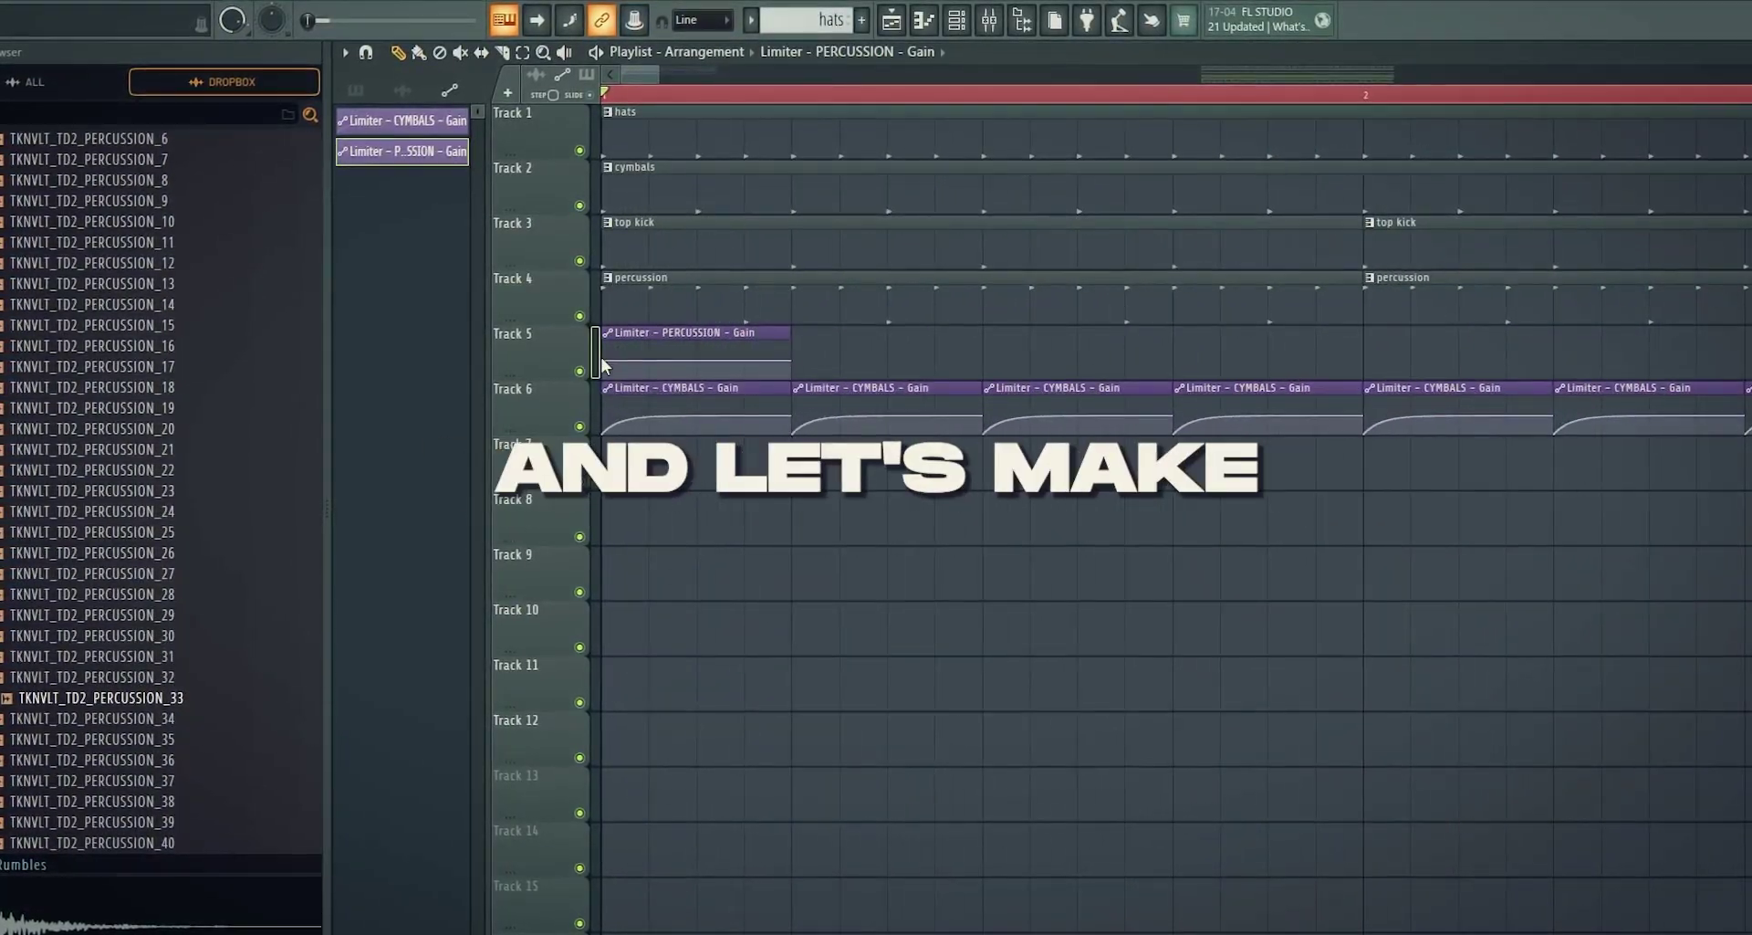
drag(608, 361, 604, 376)
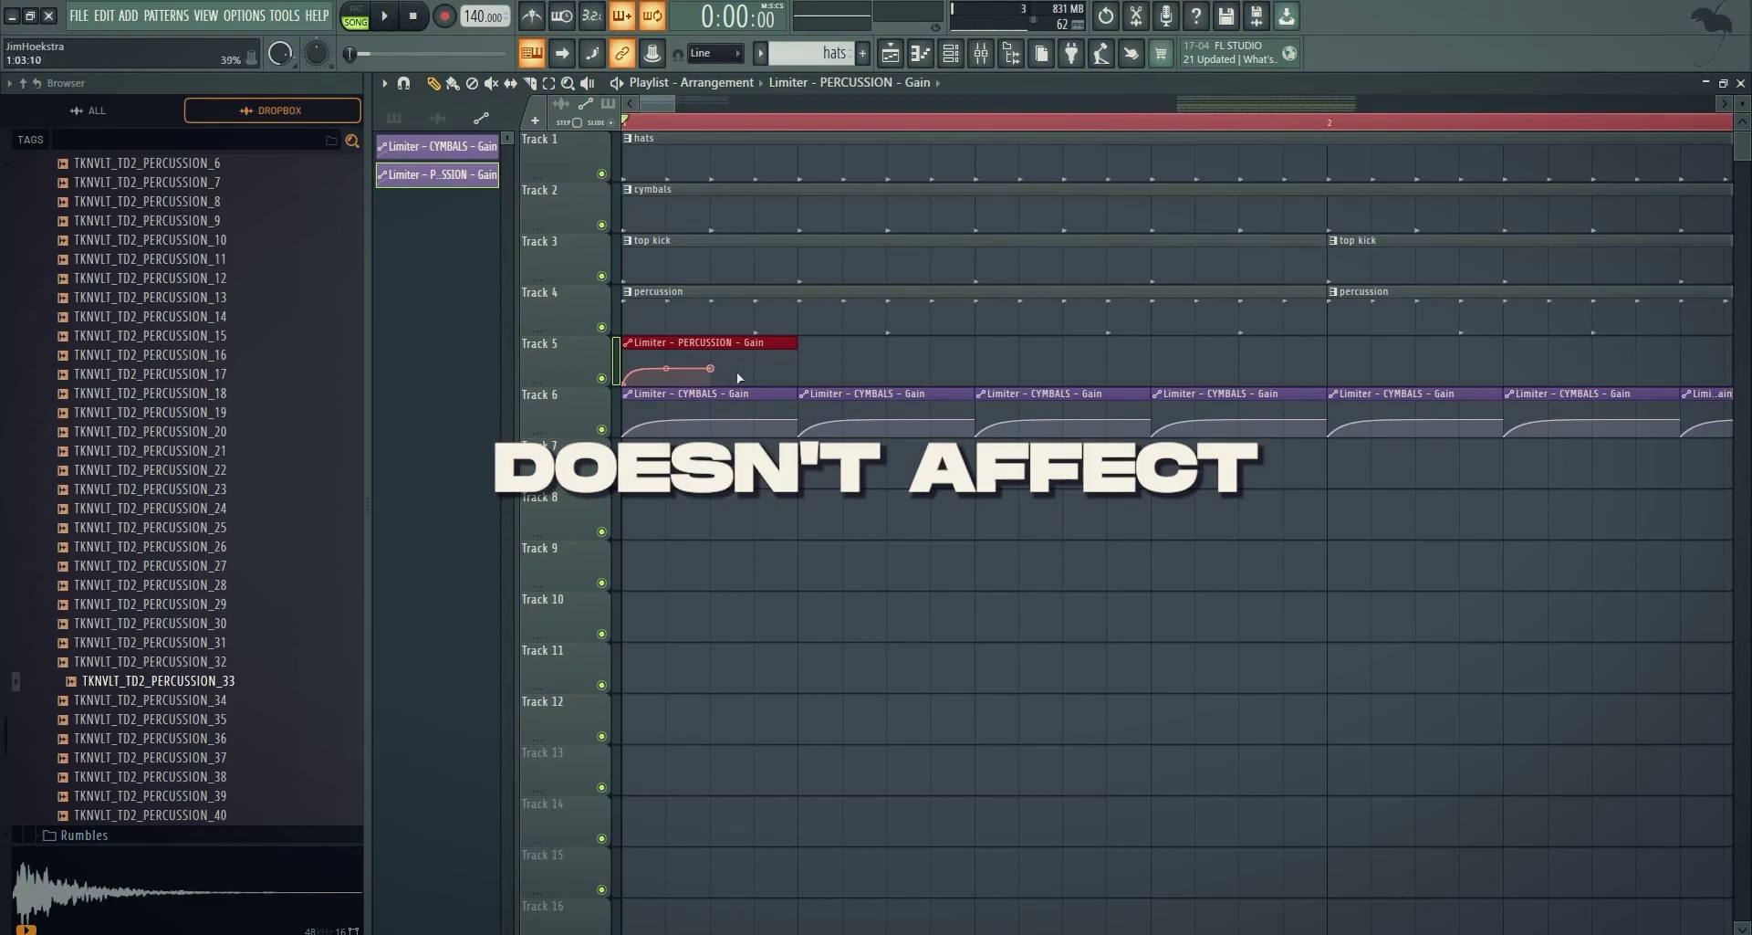
right_click(802, 372)
click(857, 681)
drag(704, 358, 1483, 379)
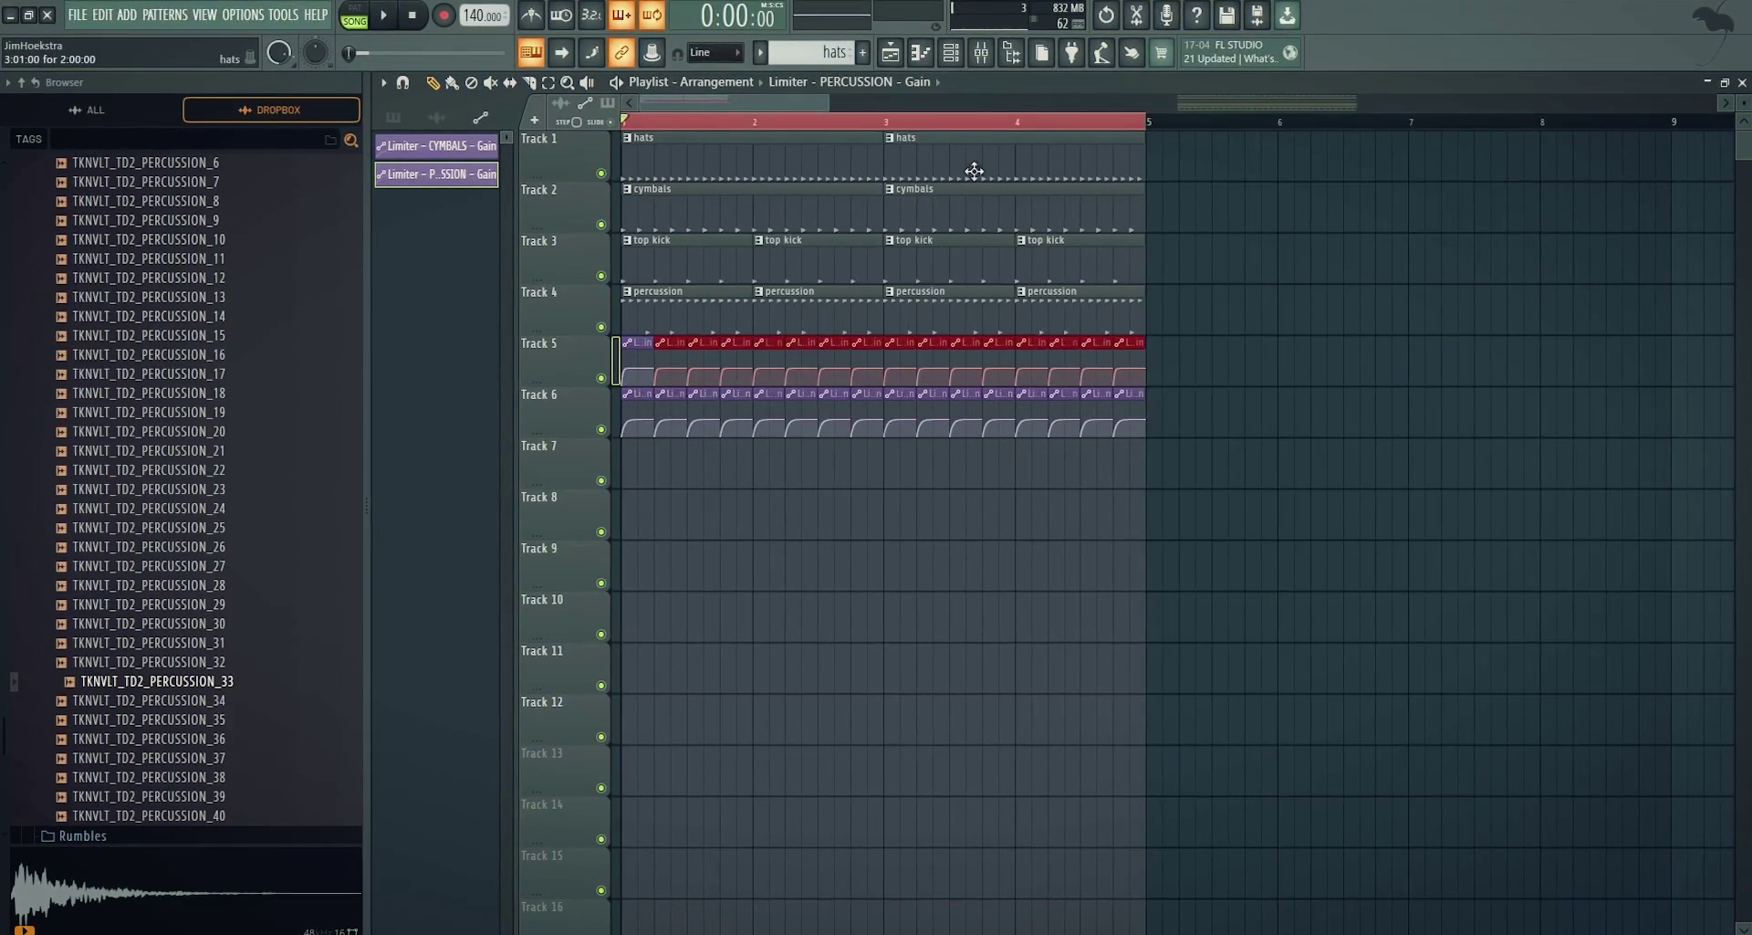
drag(1255, 413, 638, 400)
key(space)
click(985, 55)
key(space)
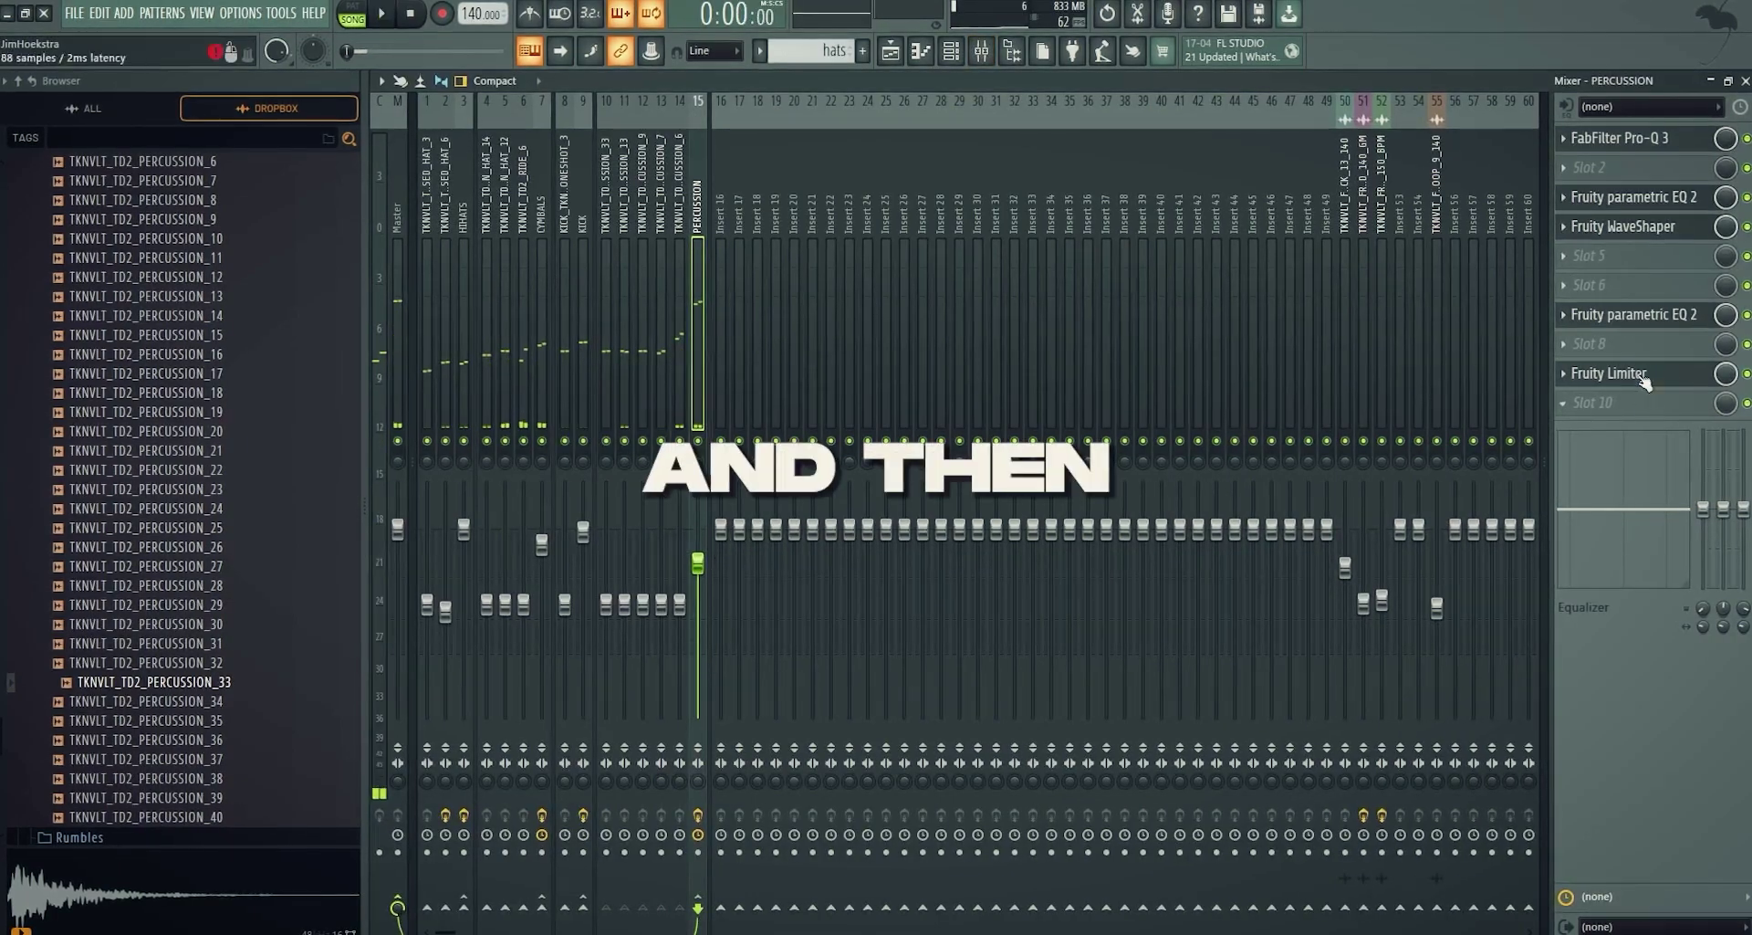
Load a Fruity Compressor into PERCUSSION slot 8
click(1563, 344)
mouse_move(1573, 368)
click(741, 822)
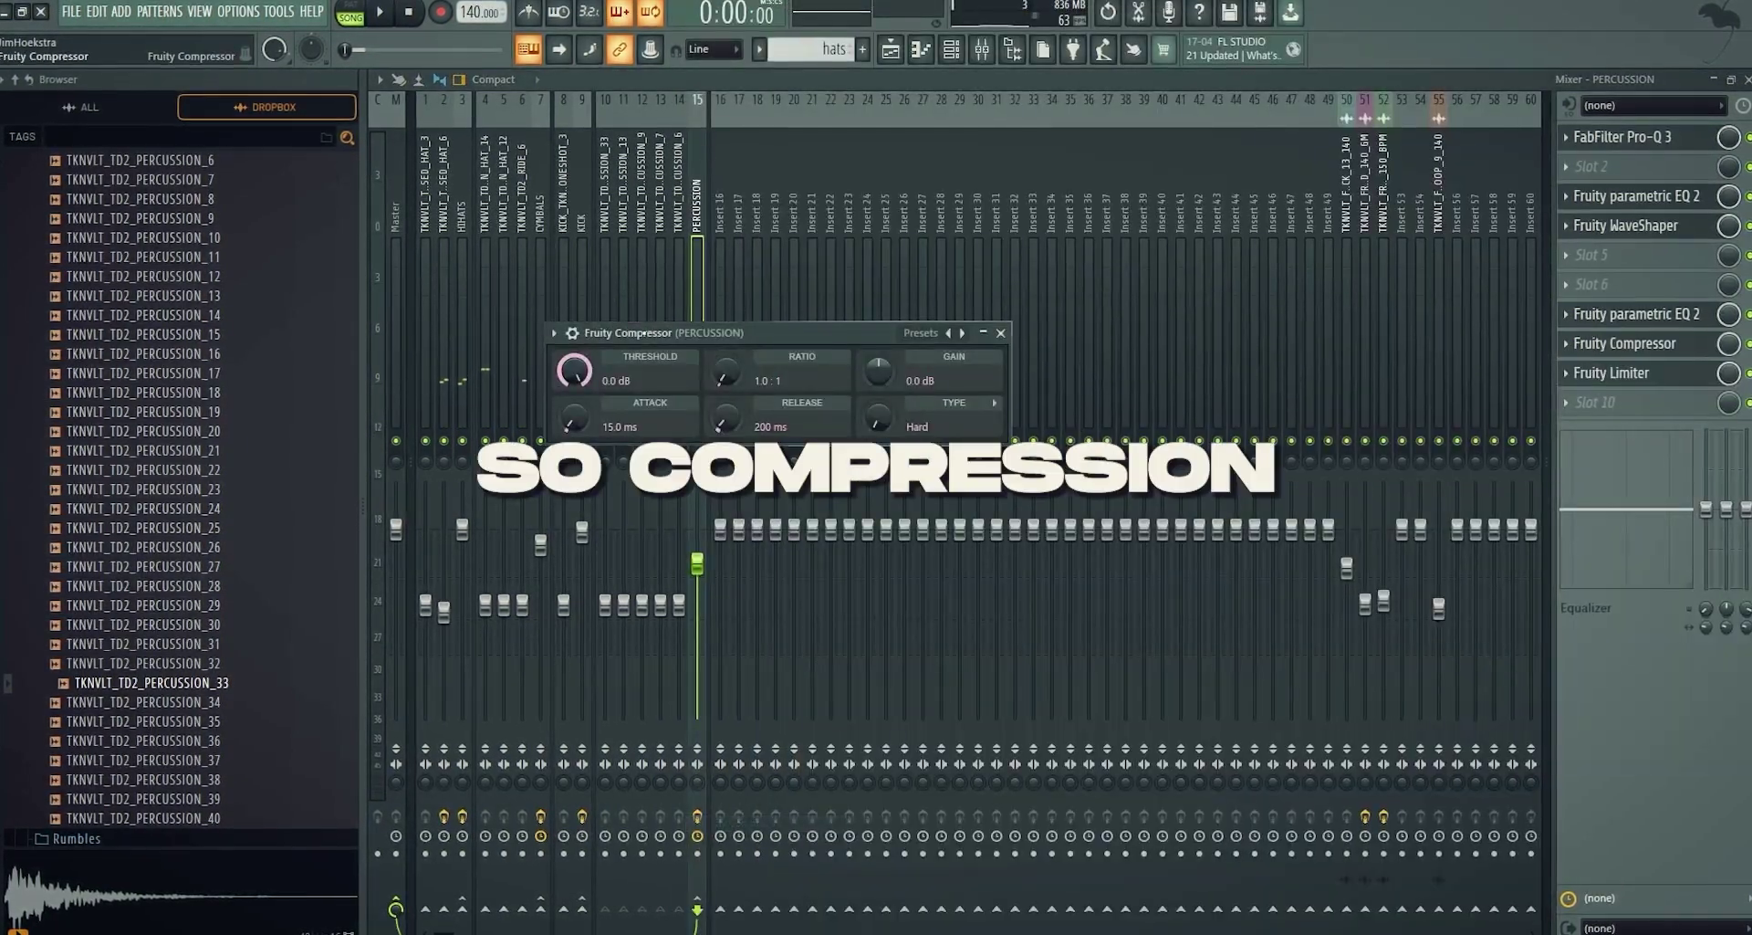
drag(644, 333, 840, 364)
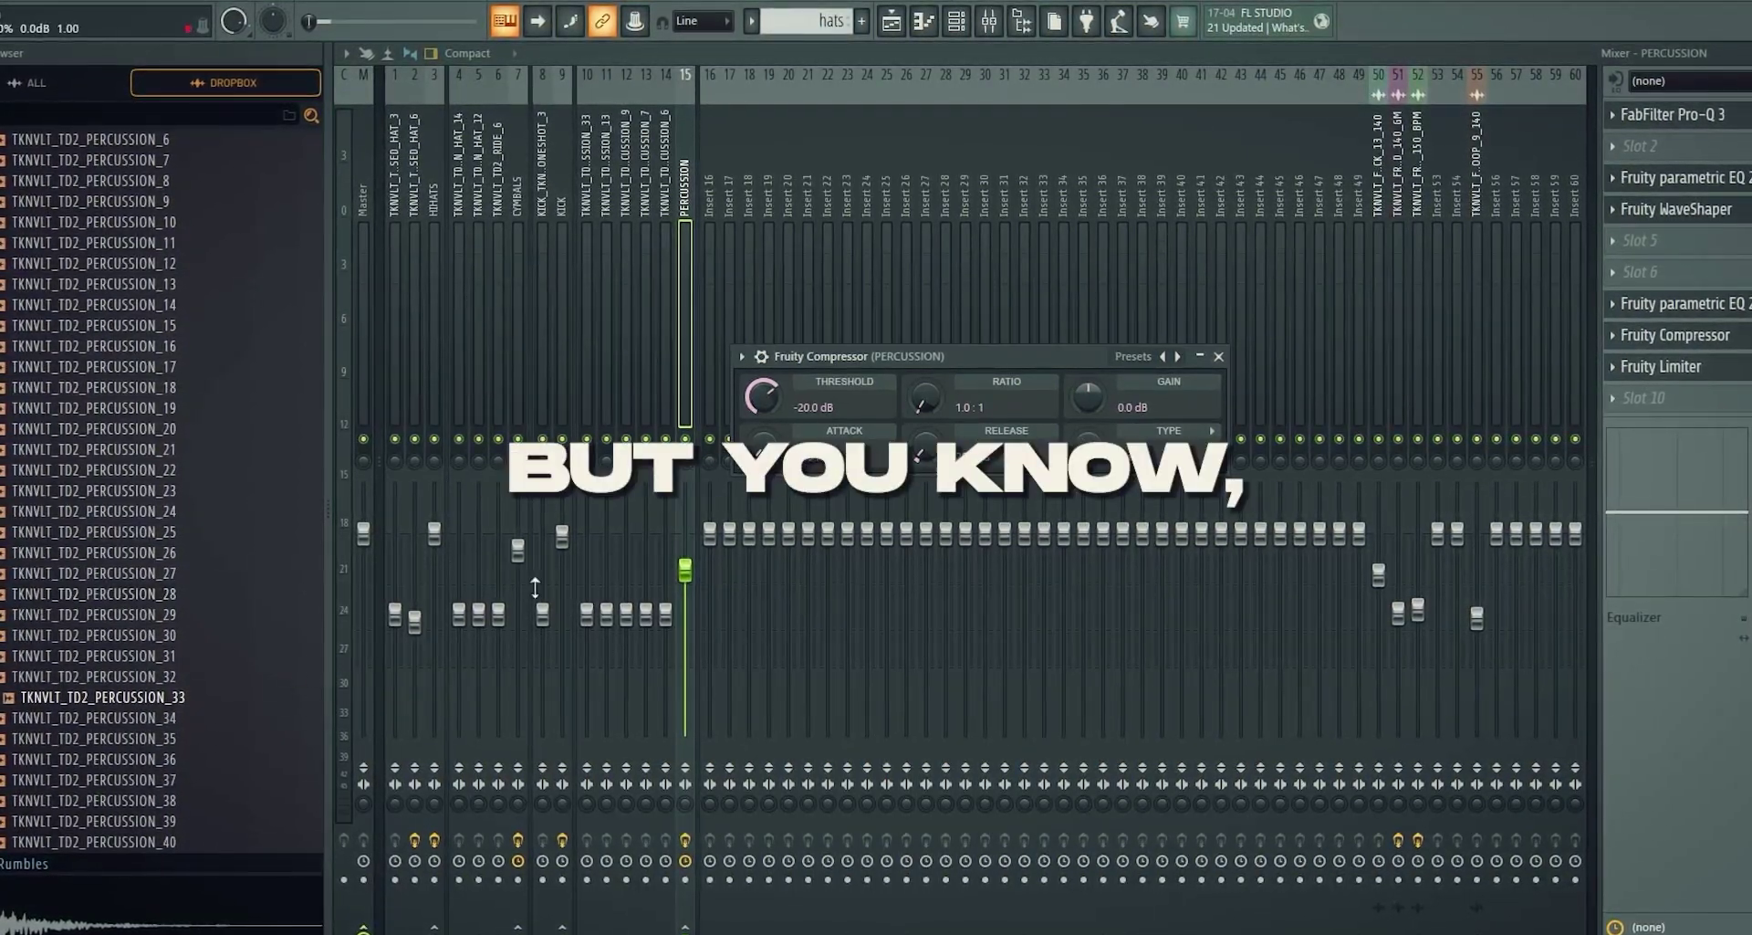
Set the compressor threshold to -20.9 dB and ratio to 3.1:1 while listening
key(space)
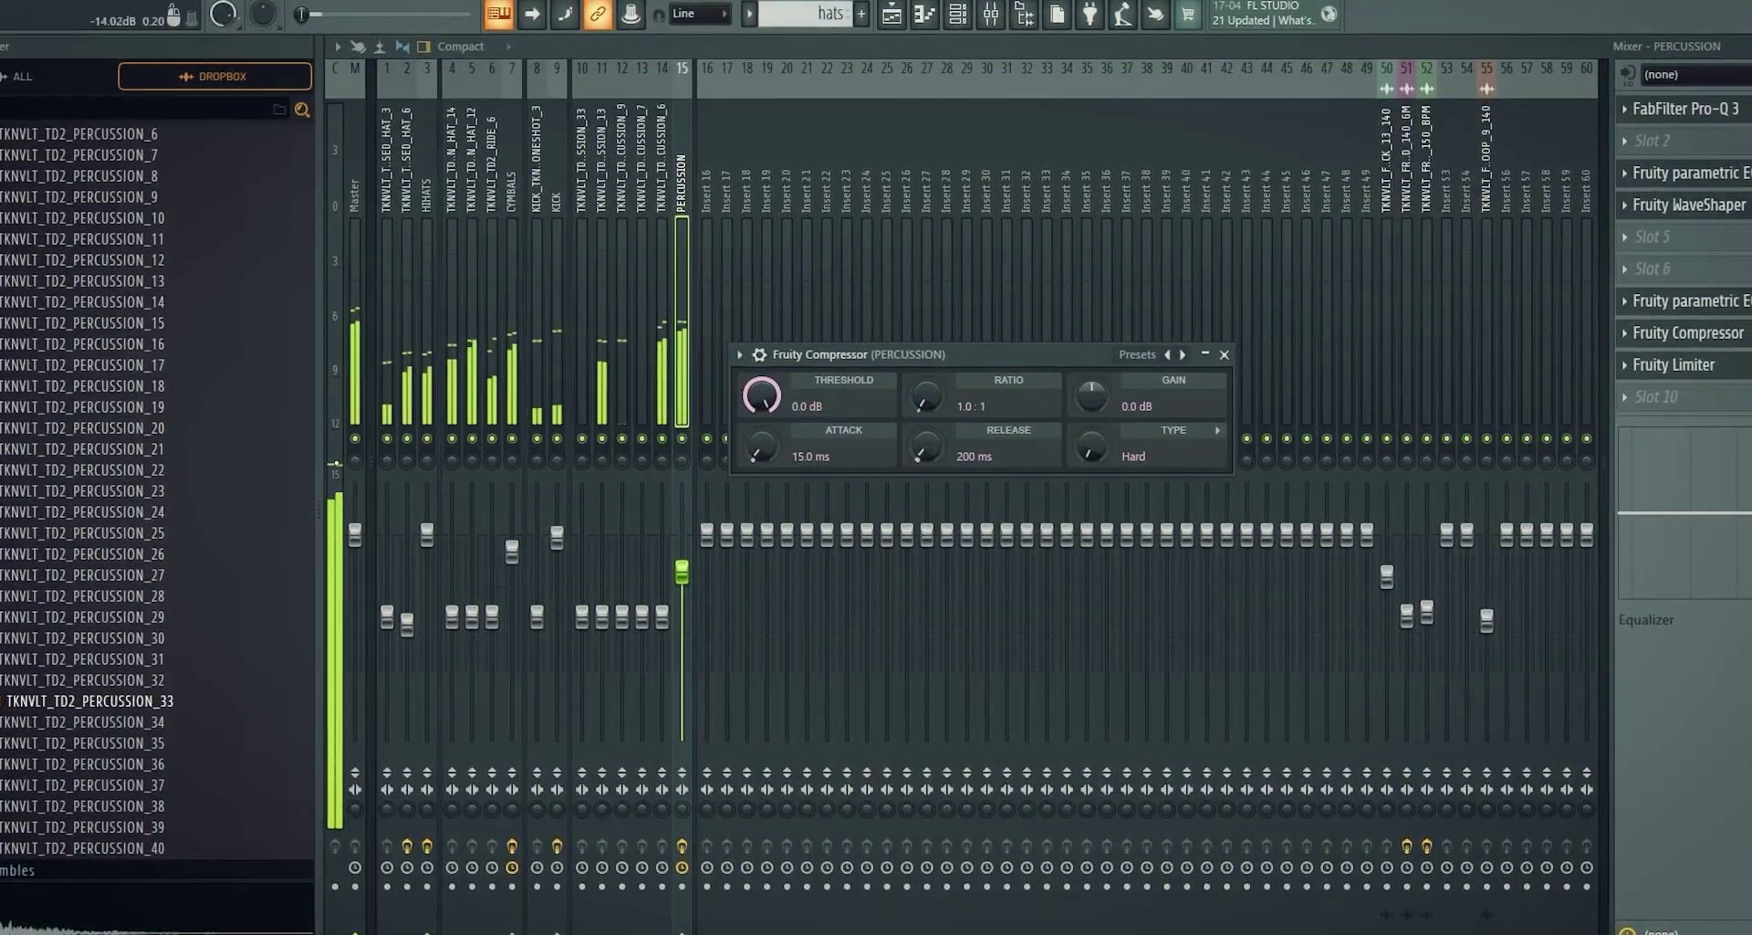
key(space)
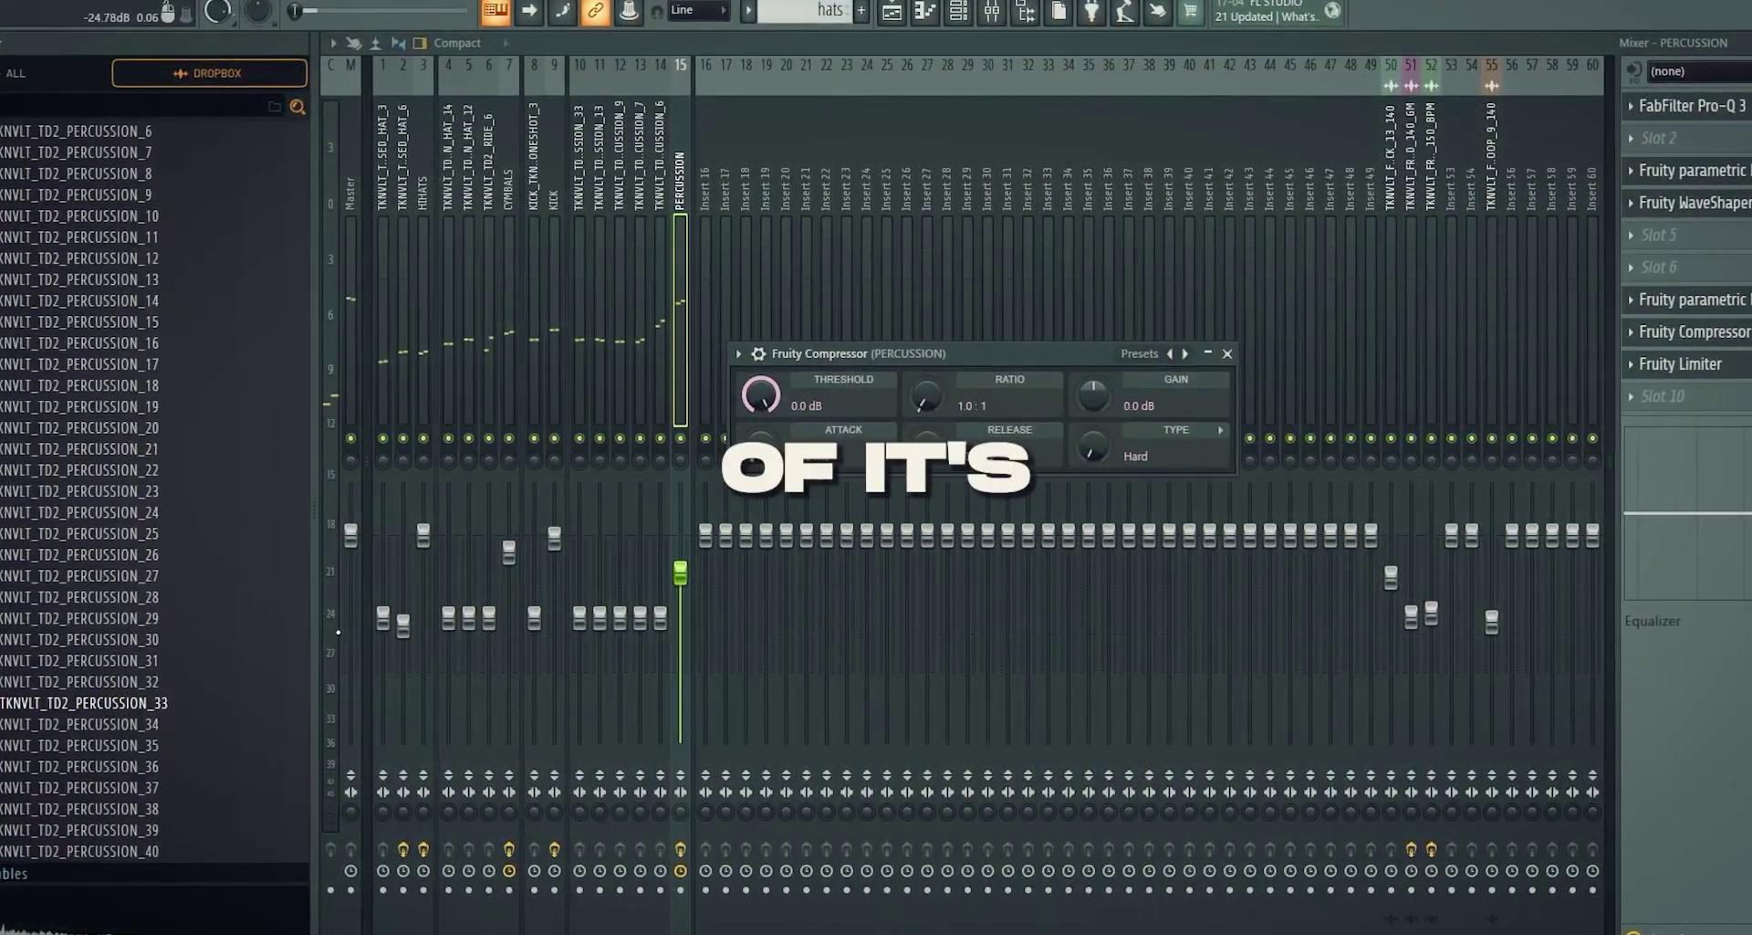
key(space)
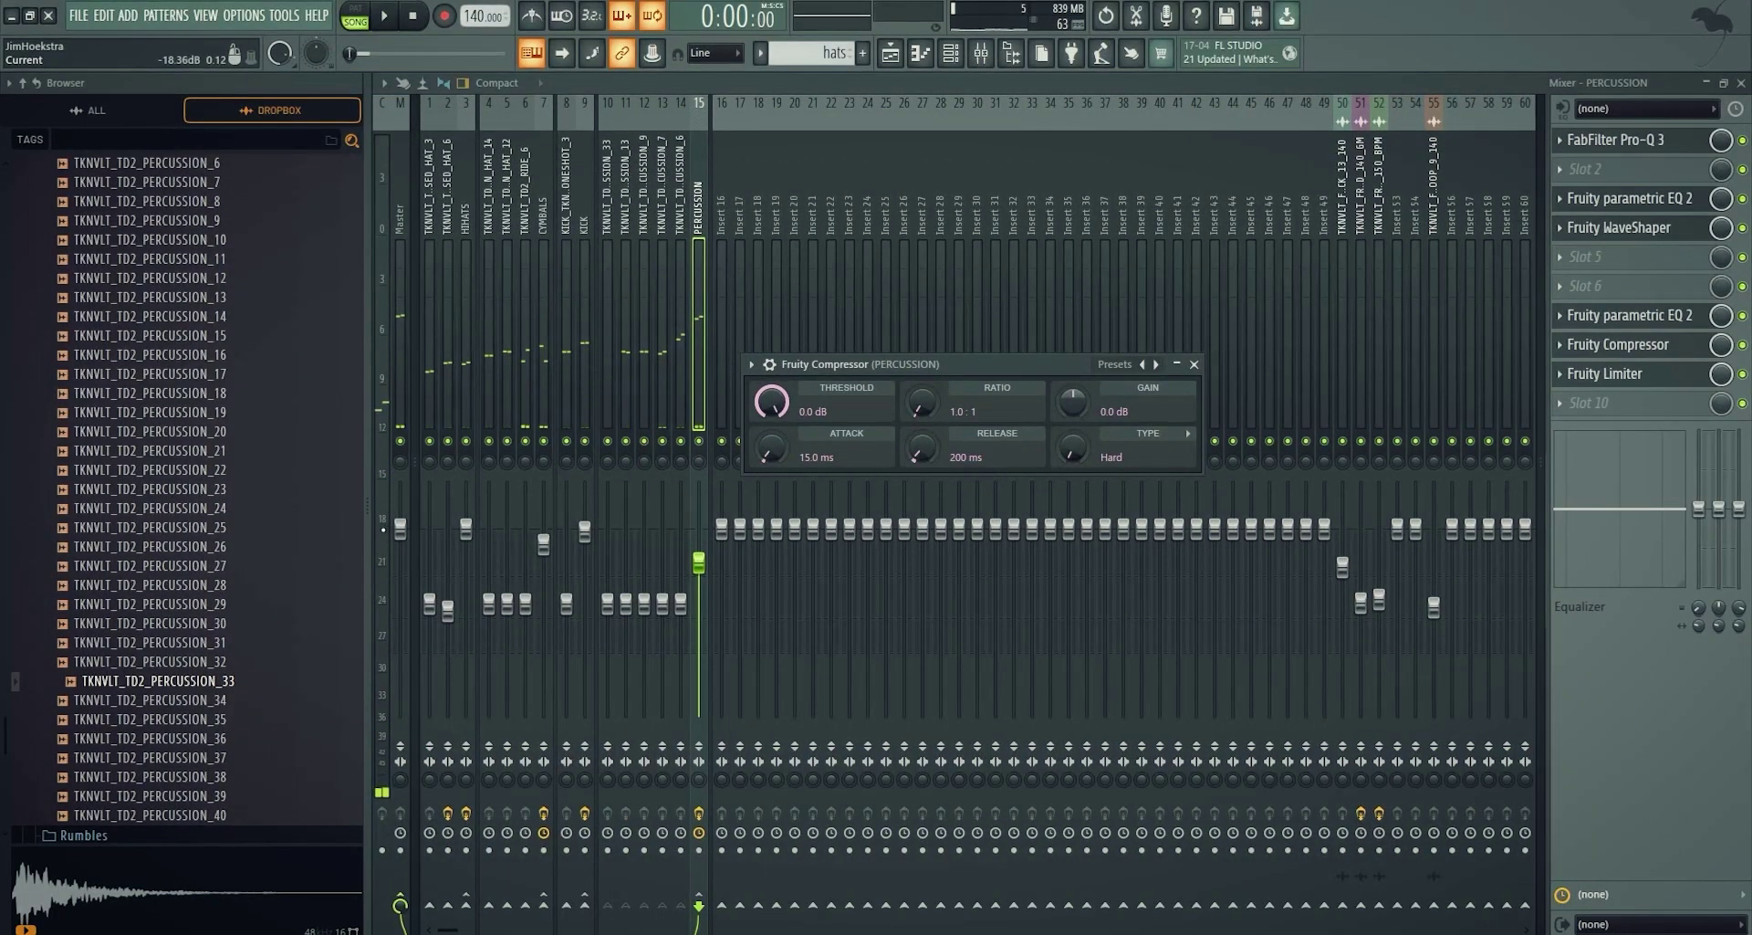
drag(774, 403, 774, 449)
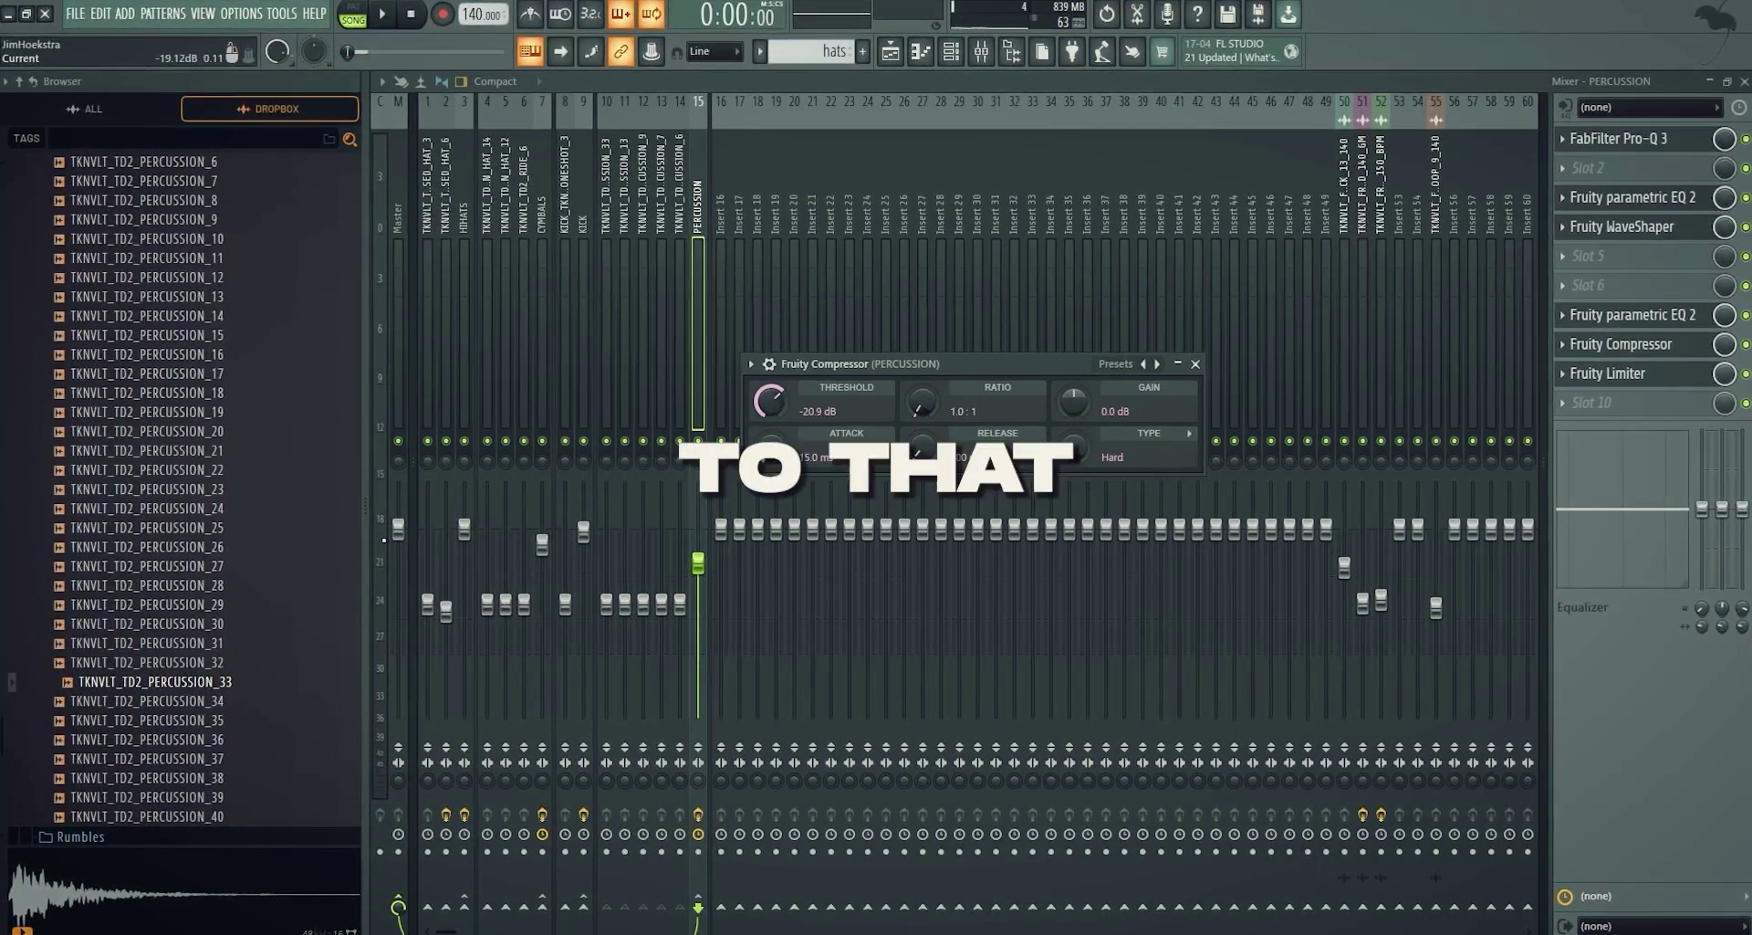
drag(921, 407, 922, 379)
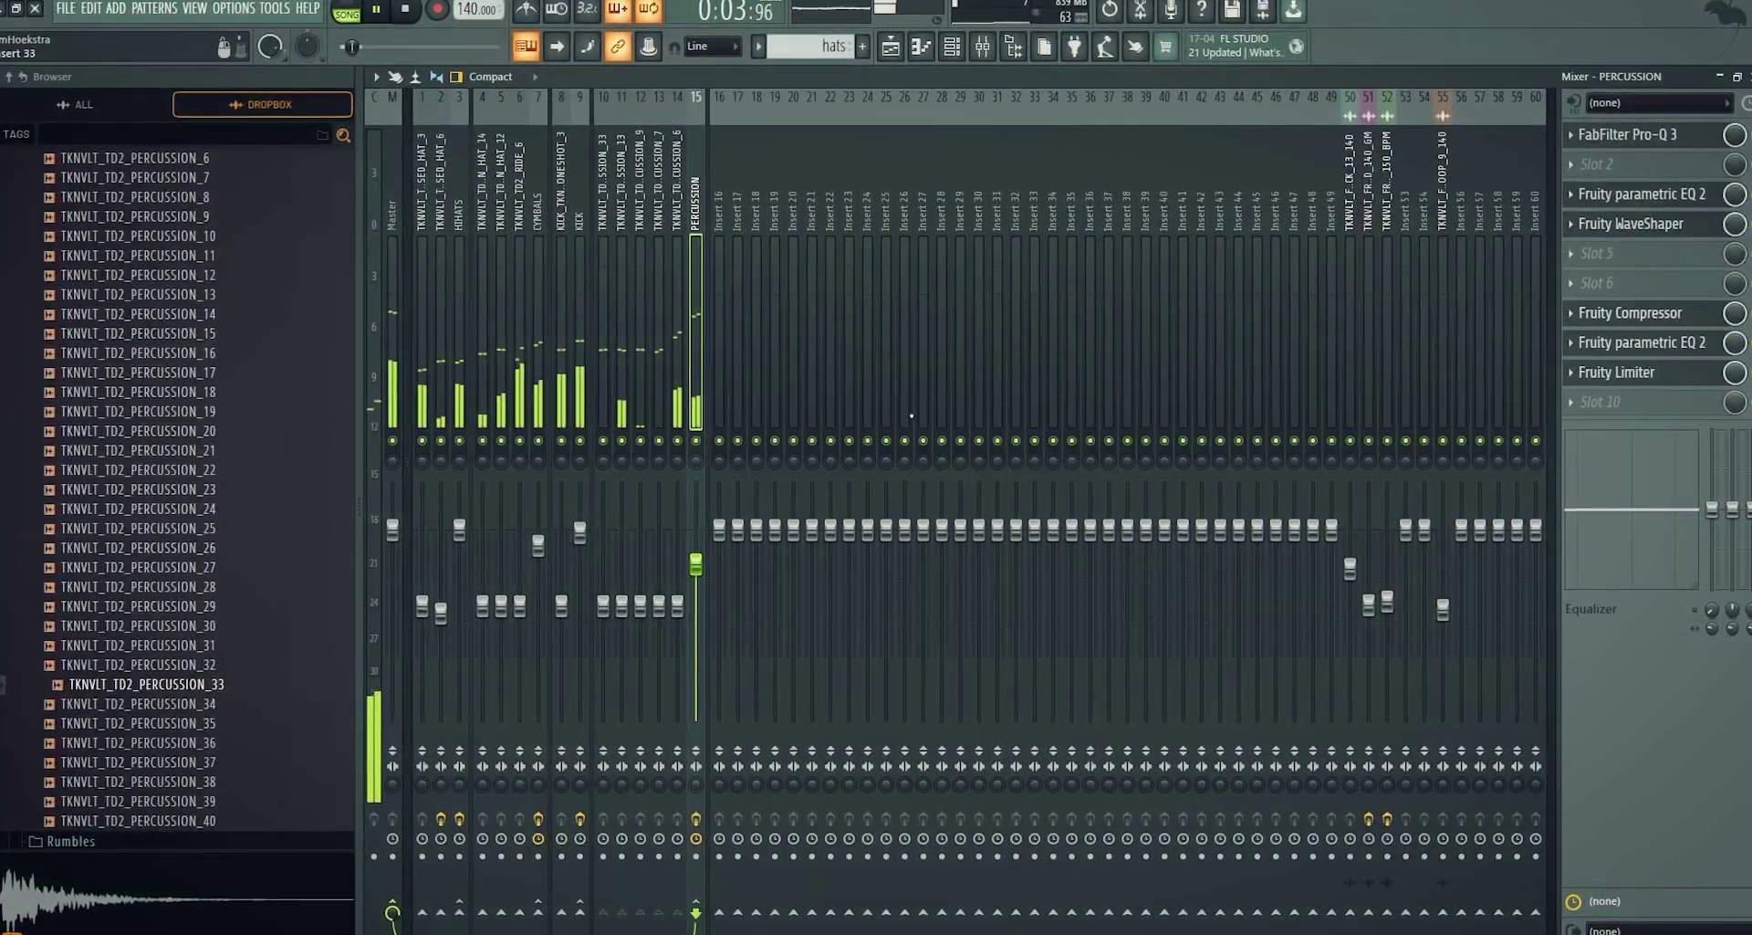
Rename insert 16 to 'TOP LOOP' and give it an icon
key(space)
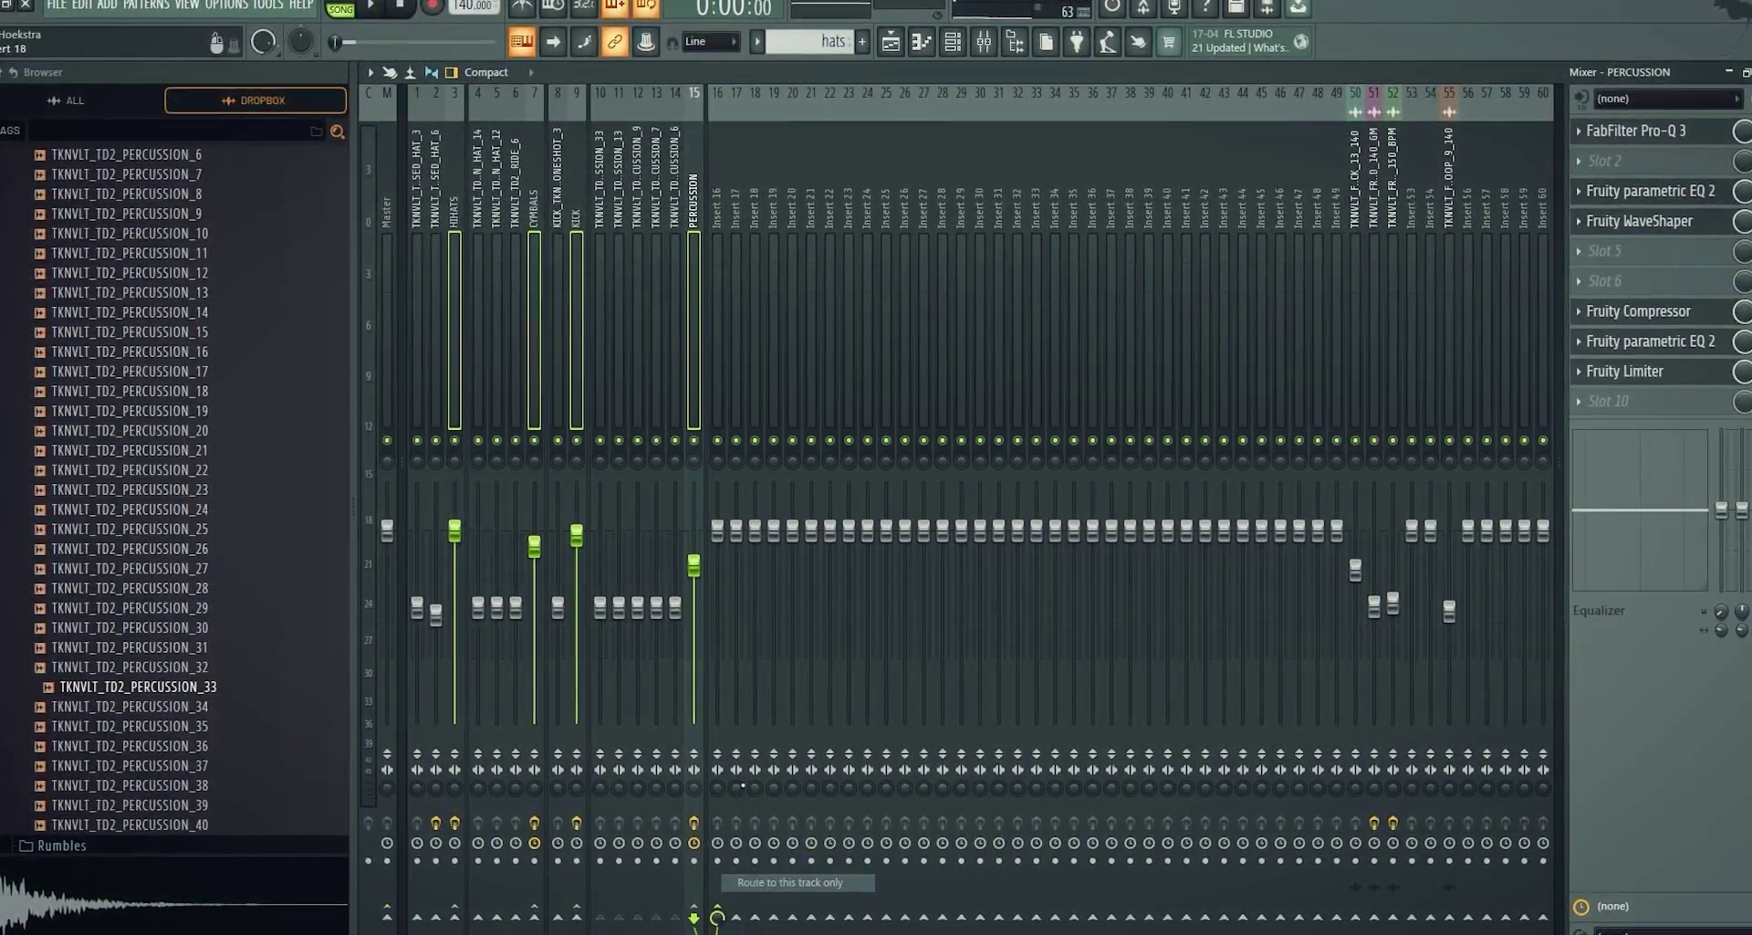
click(718, 92)
right_click(719, 90)
click(761, 106)
text(TOP LOOP)
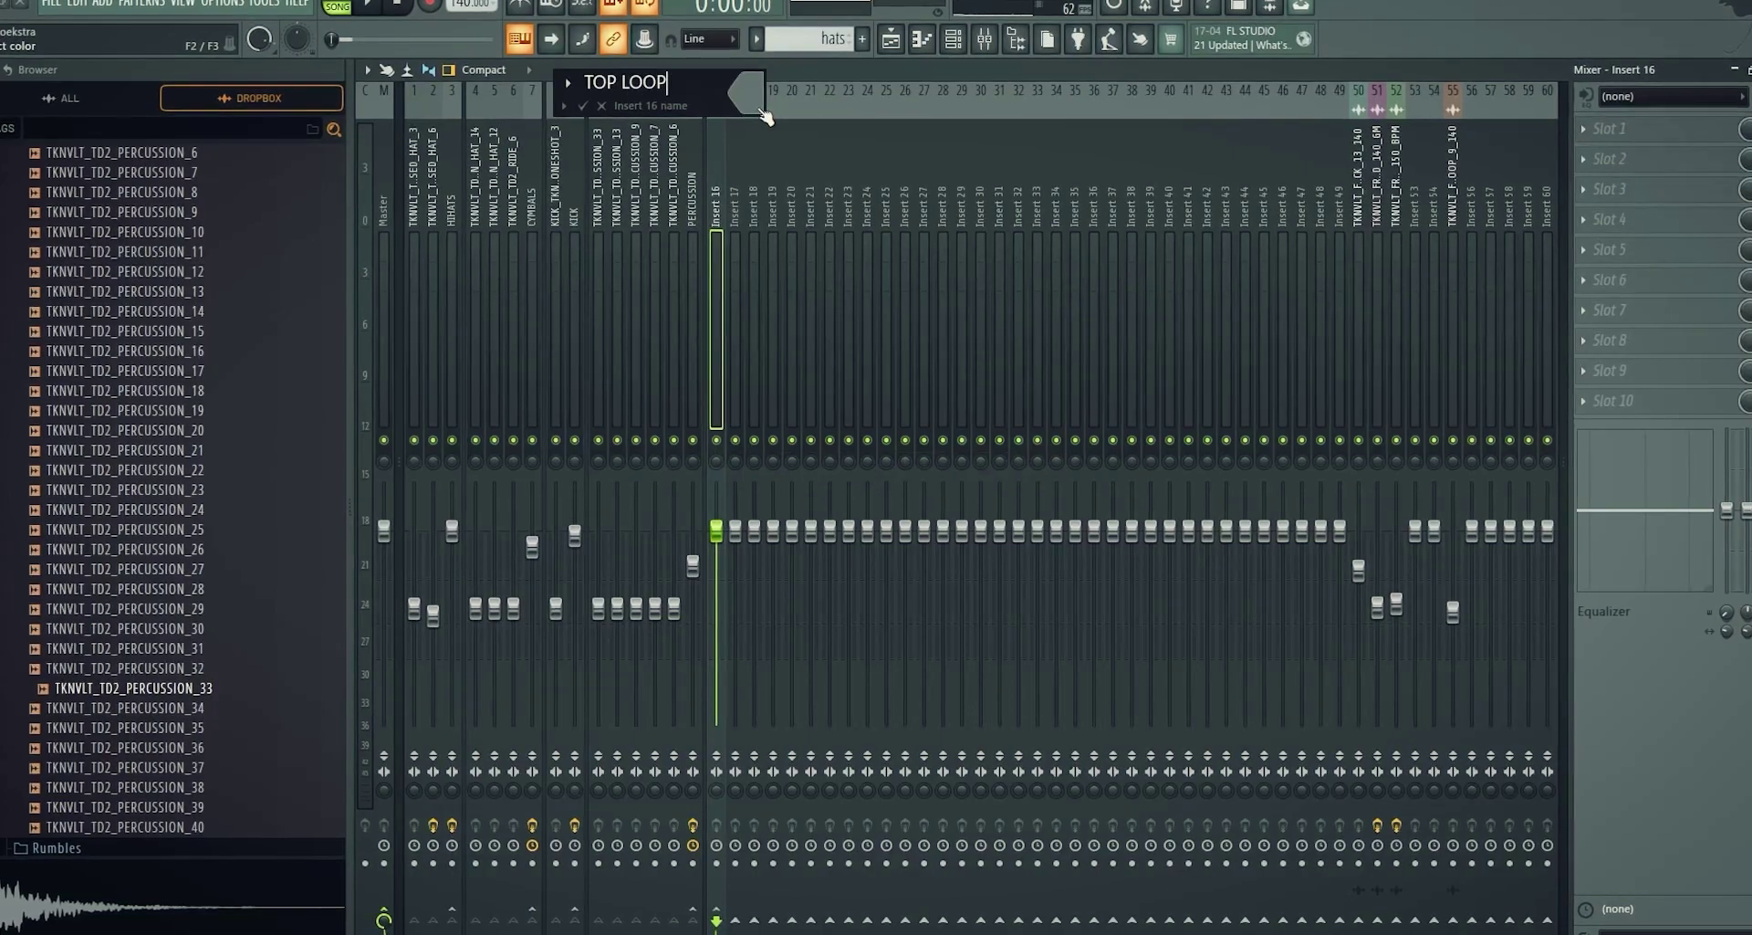
click(746, 107)
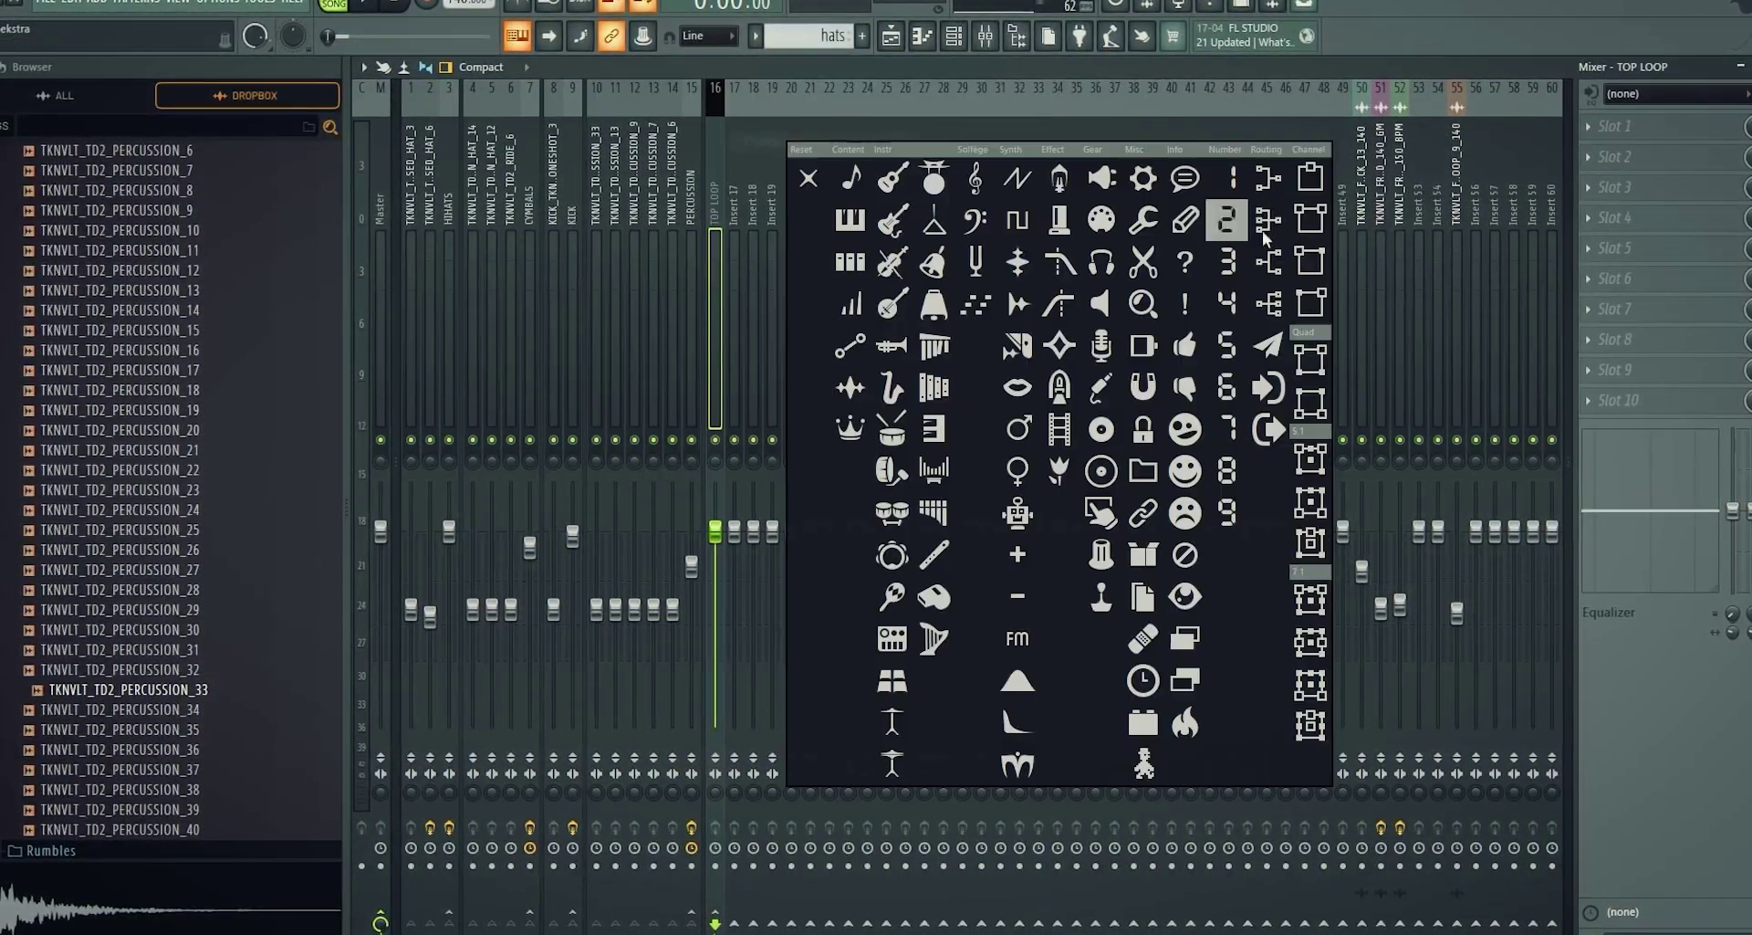
click(1290, 219)
Load Pro-Q 3 on TOP LOOP with a steep low cut near 248 Hz and a high-cut band
click(1615, 125)
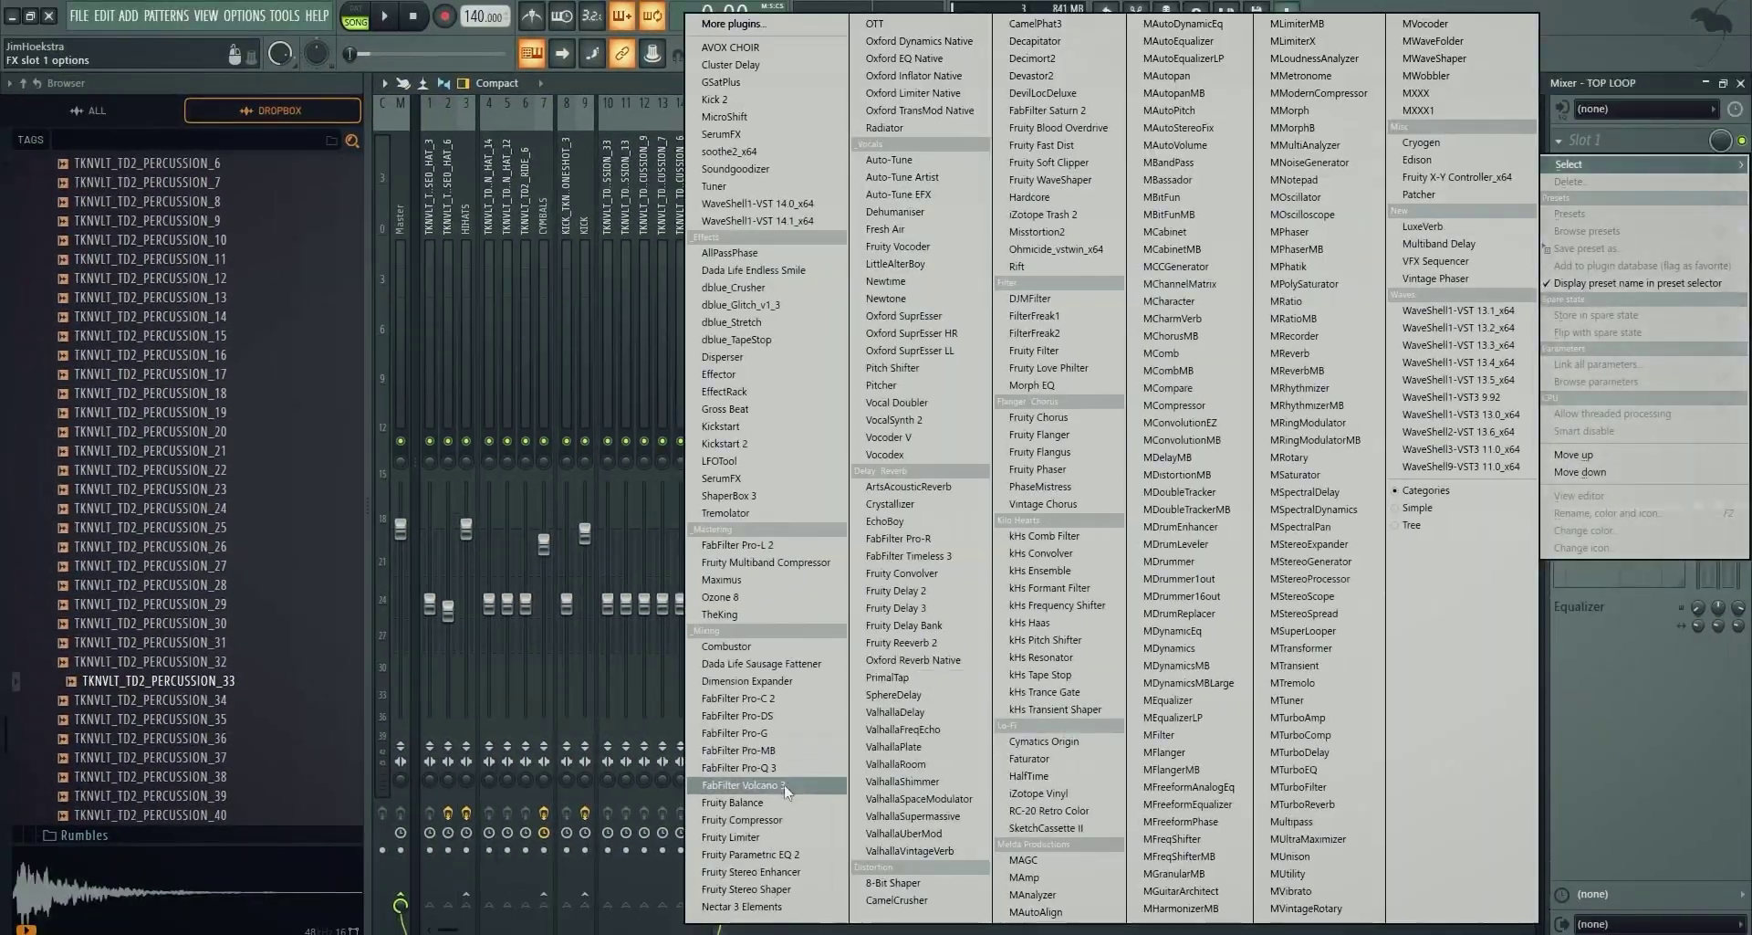
click(768, 769)
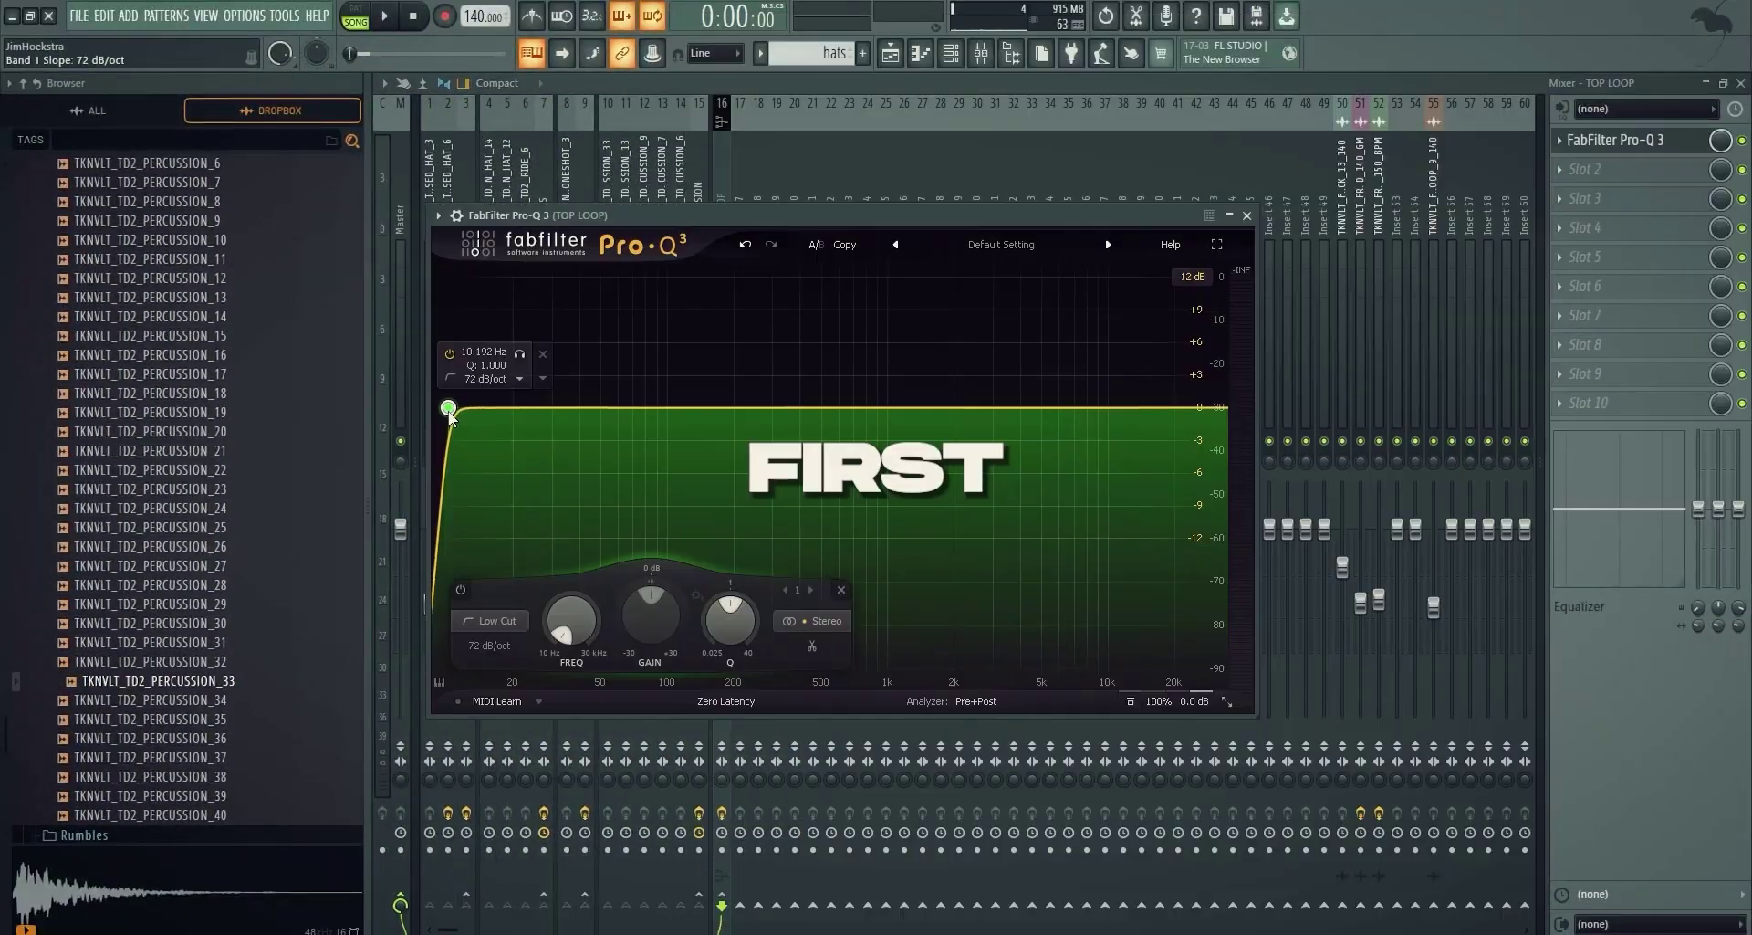
drag(450, 408, 748, 456)
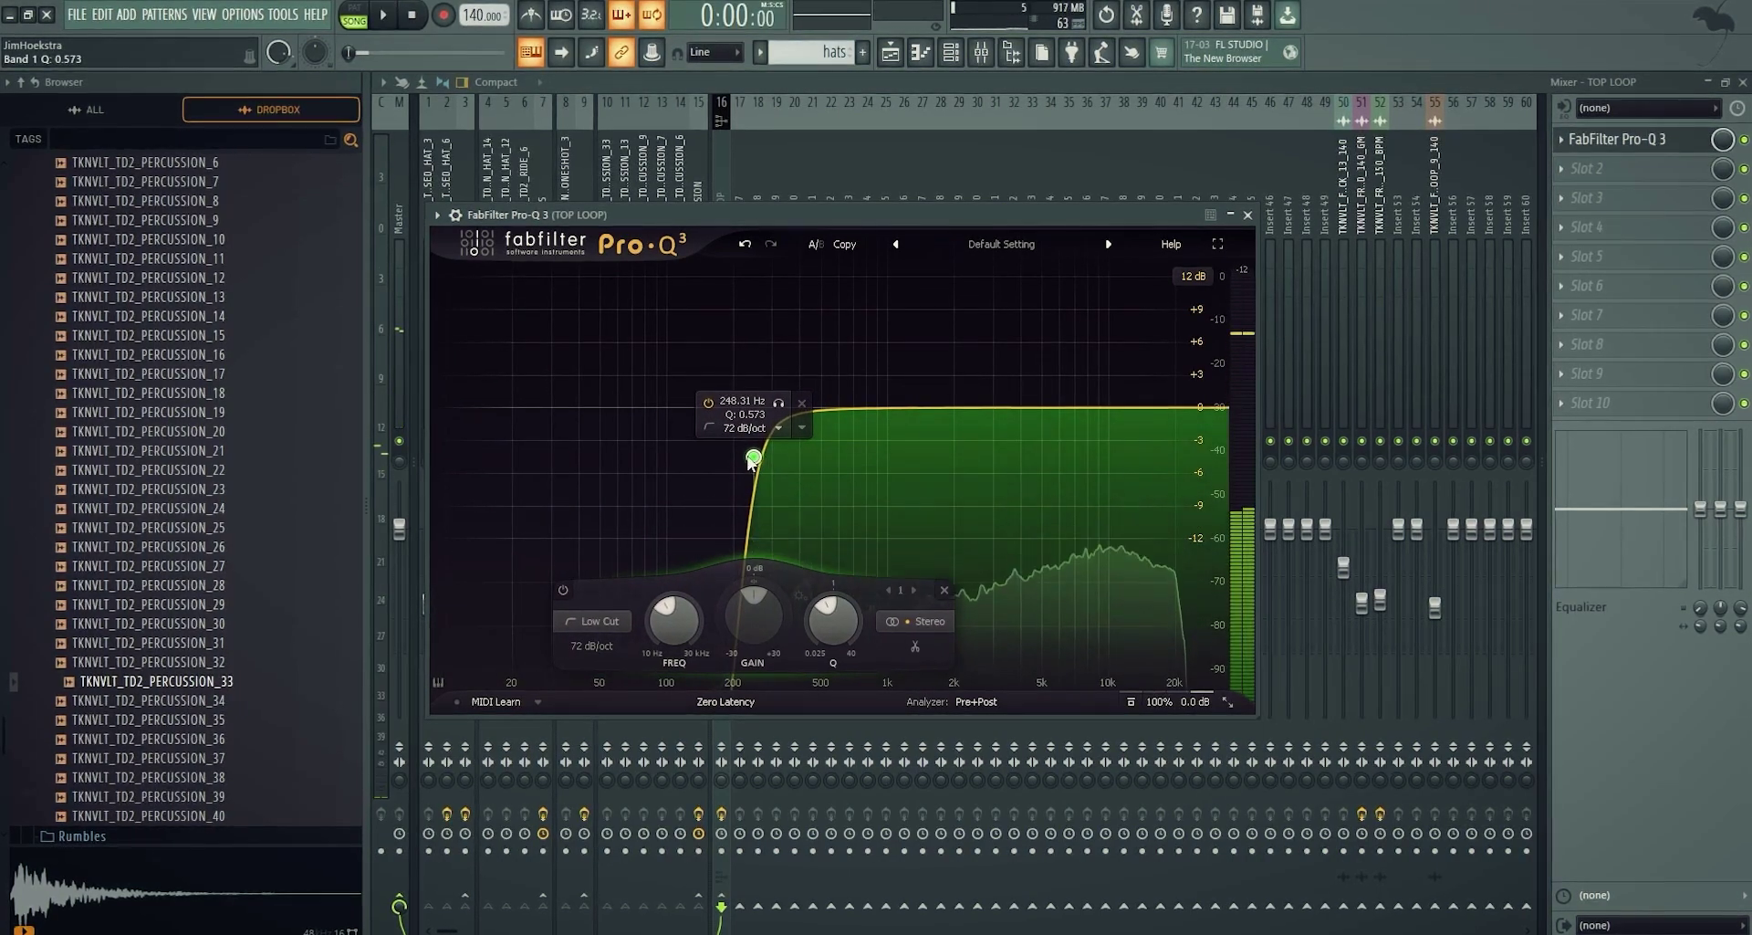
click(1221, 407)
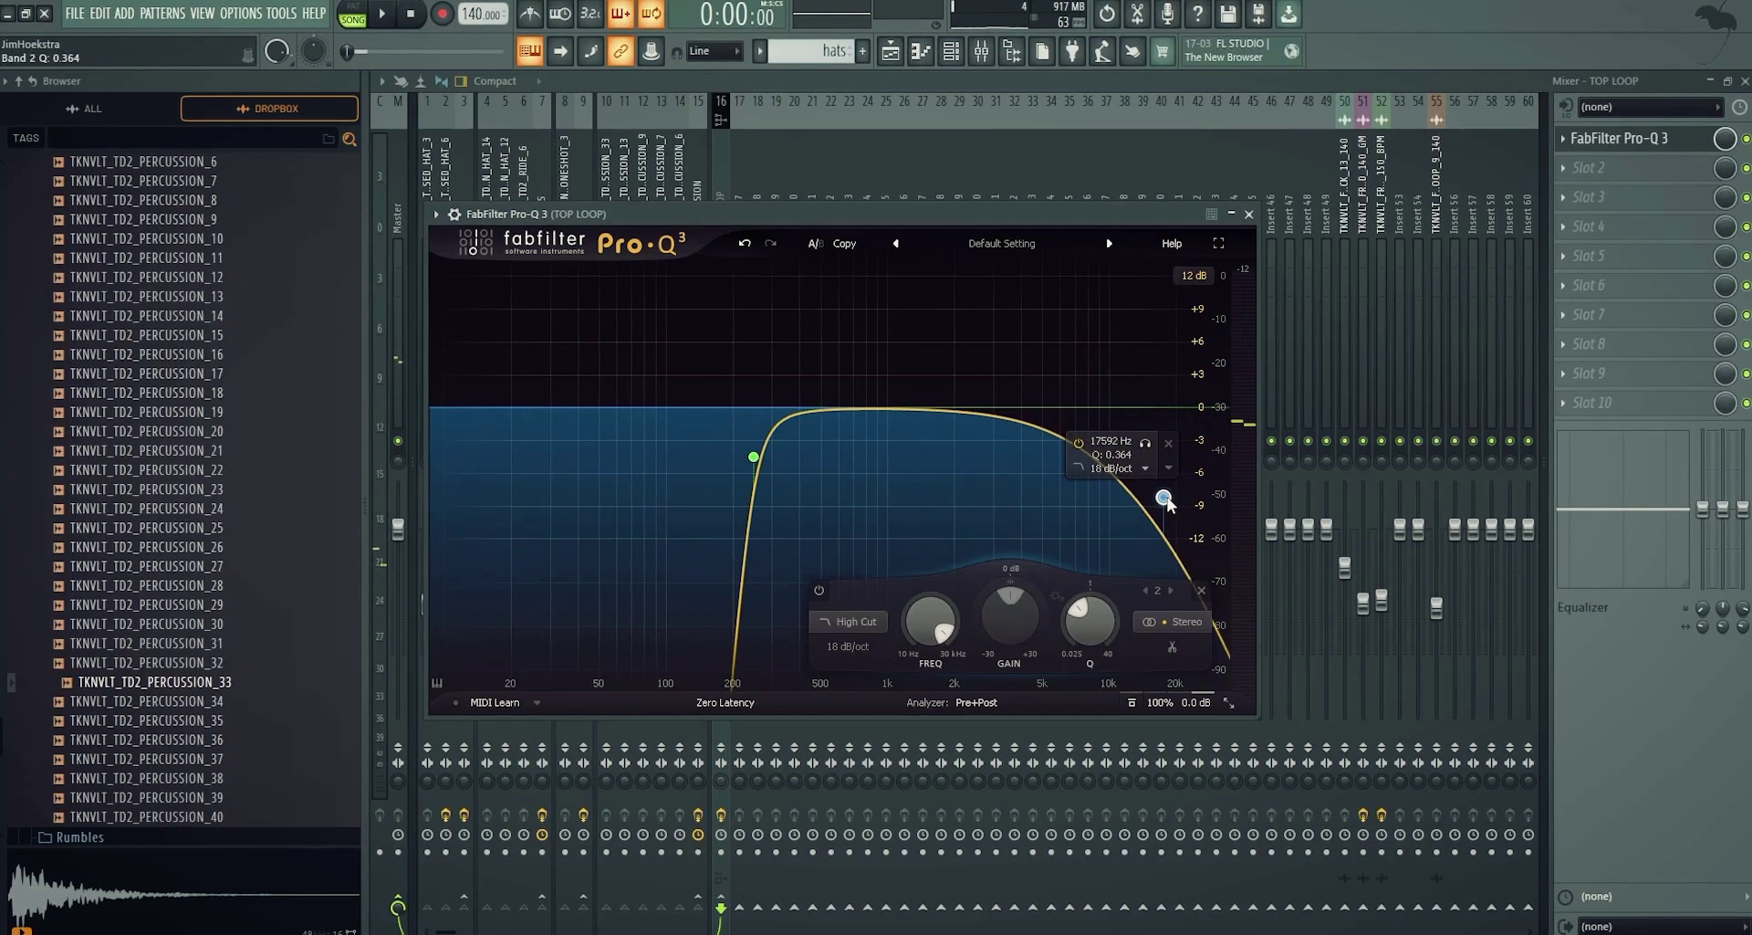
key(space)
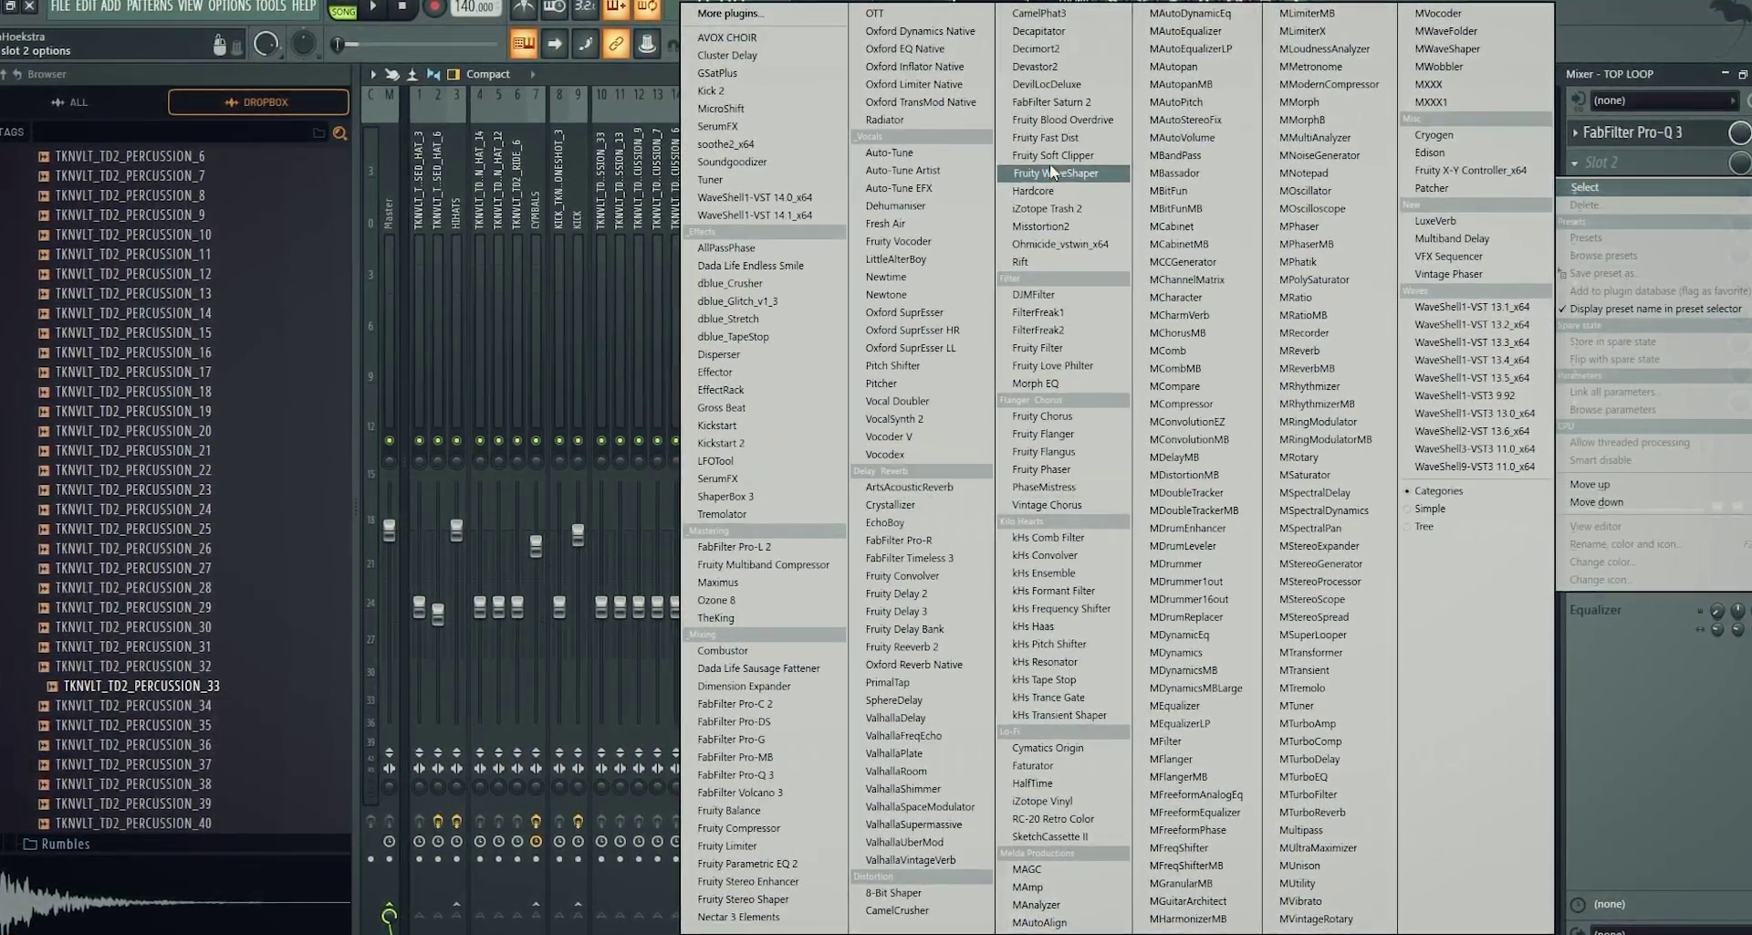
Replace the WaveShaper in TOP LOOP slot 2 with Decapitator
click(1051, 171)
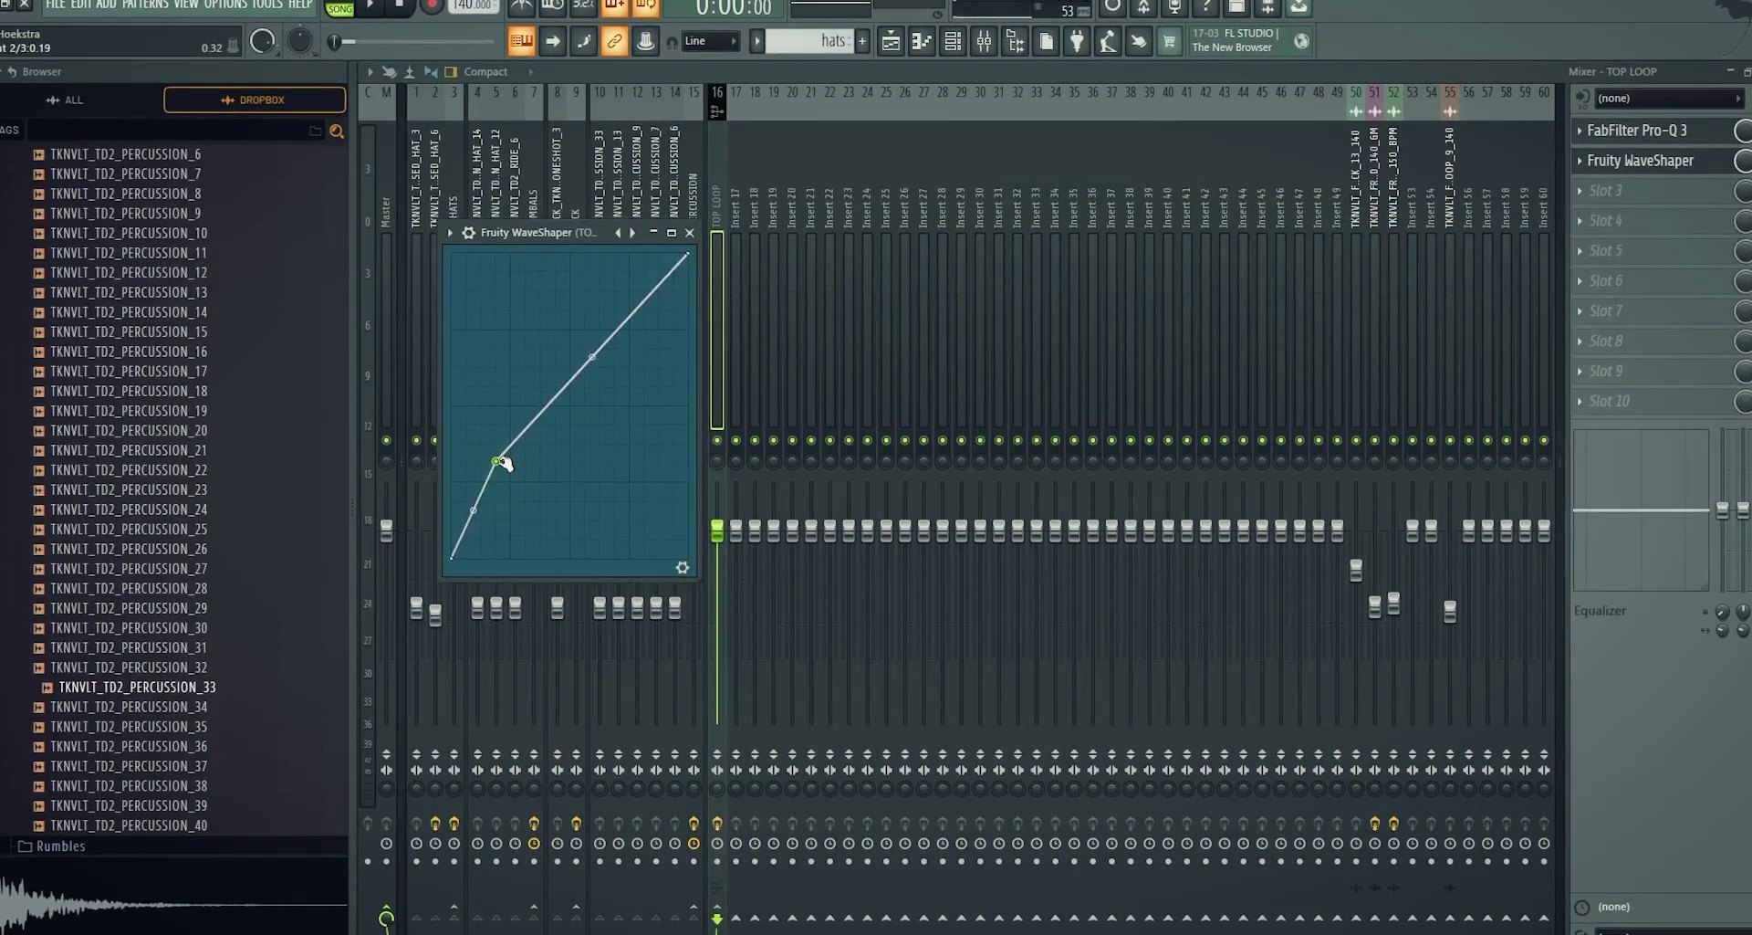
click(1586, 159)
click(1599, 201)
click(1586, 159)
mouse_move(1597, 183)
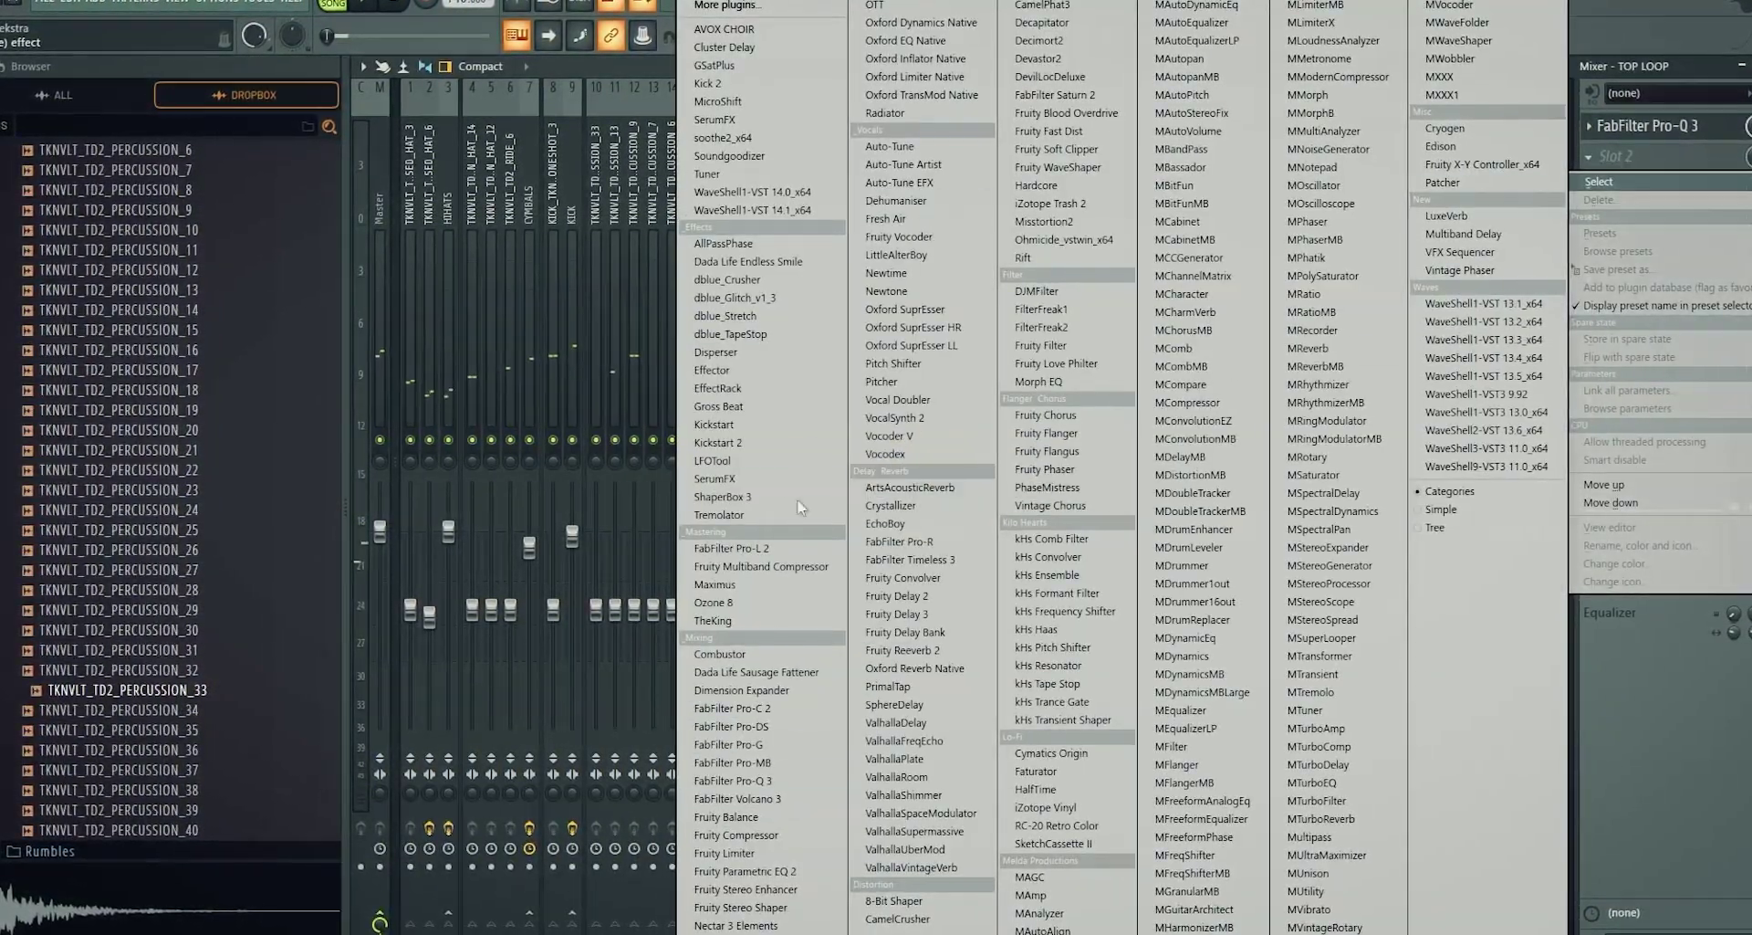
click(1067, 22)
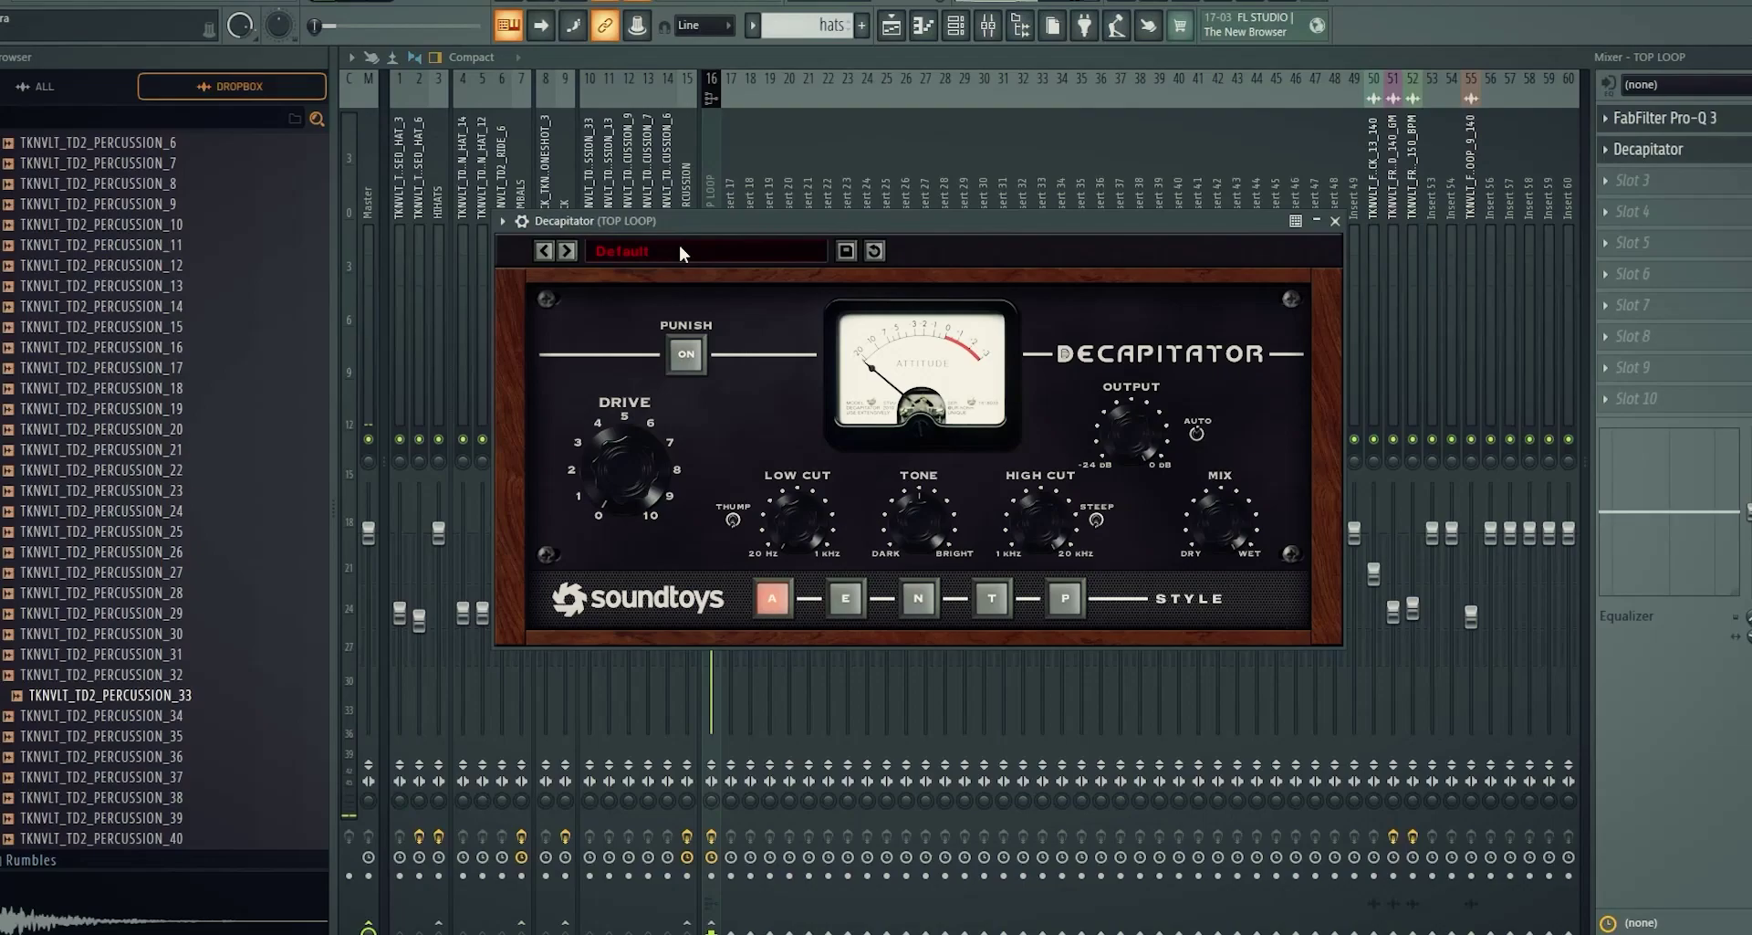
Load Decapitator's DrumFattener 1 preset and audition the saturation
click(699, 244)
click(876, 282)
key(space)
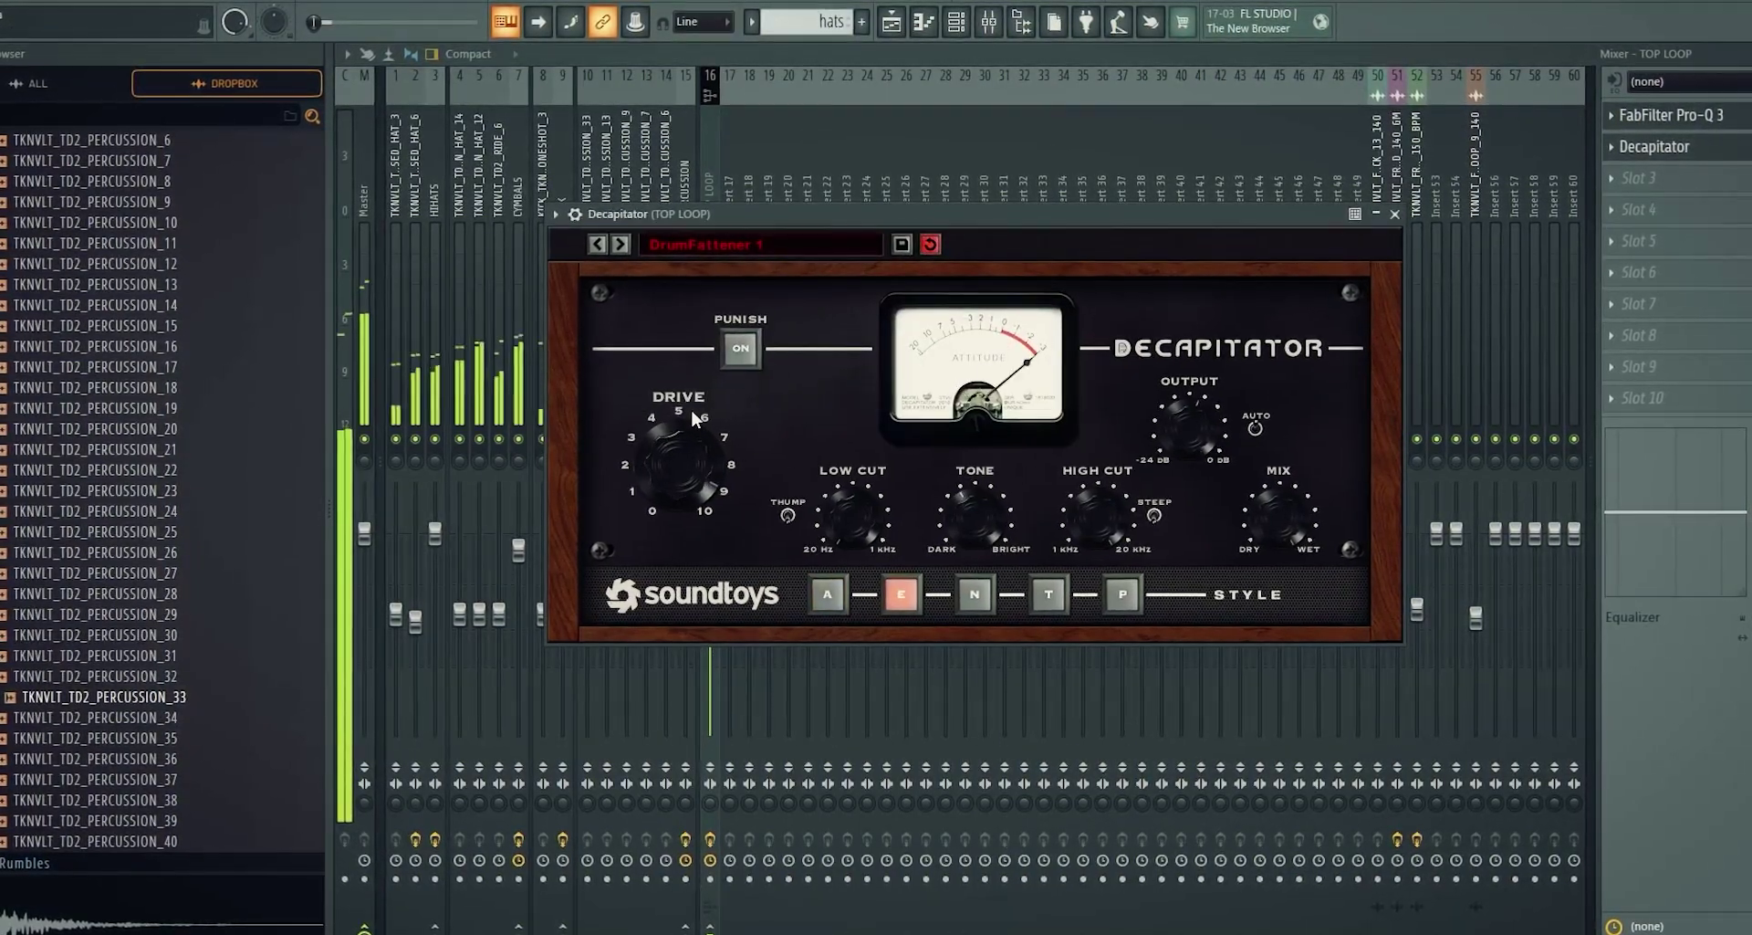
key(Escape)
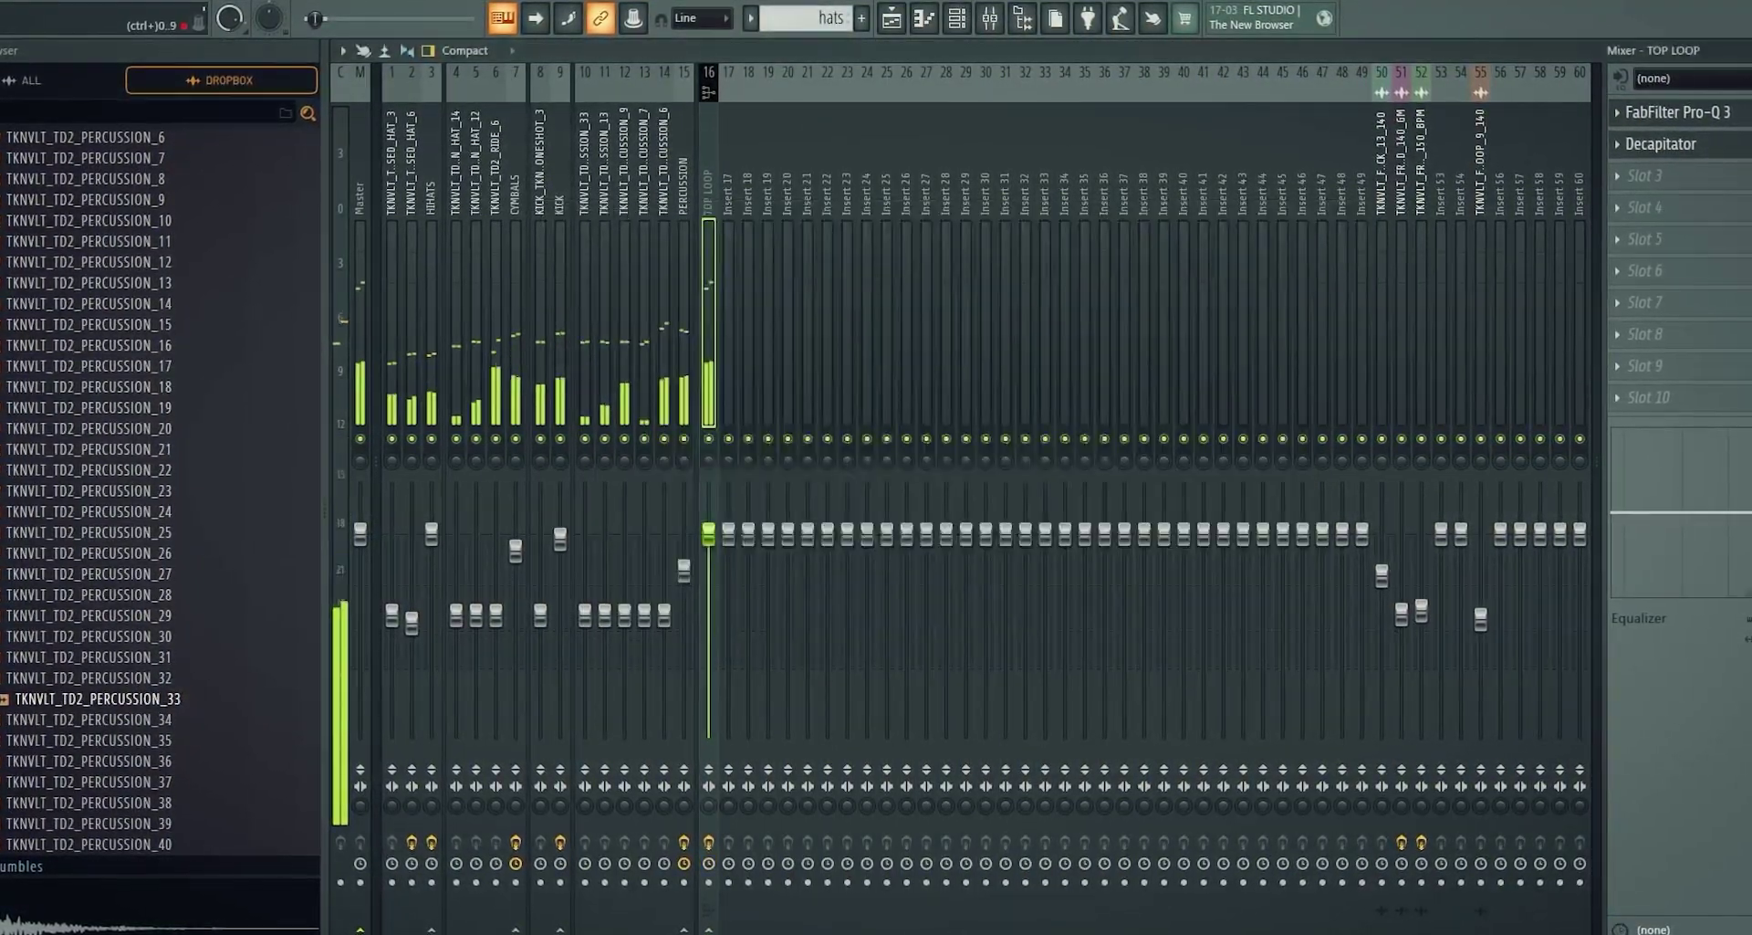
Load Pro-Q 3 into the fourth slot and add a +2.43 dB dynamic band near 2640 Hz
key(space)
click(1663, 216)
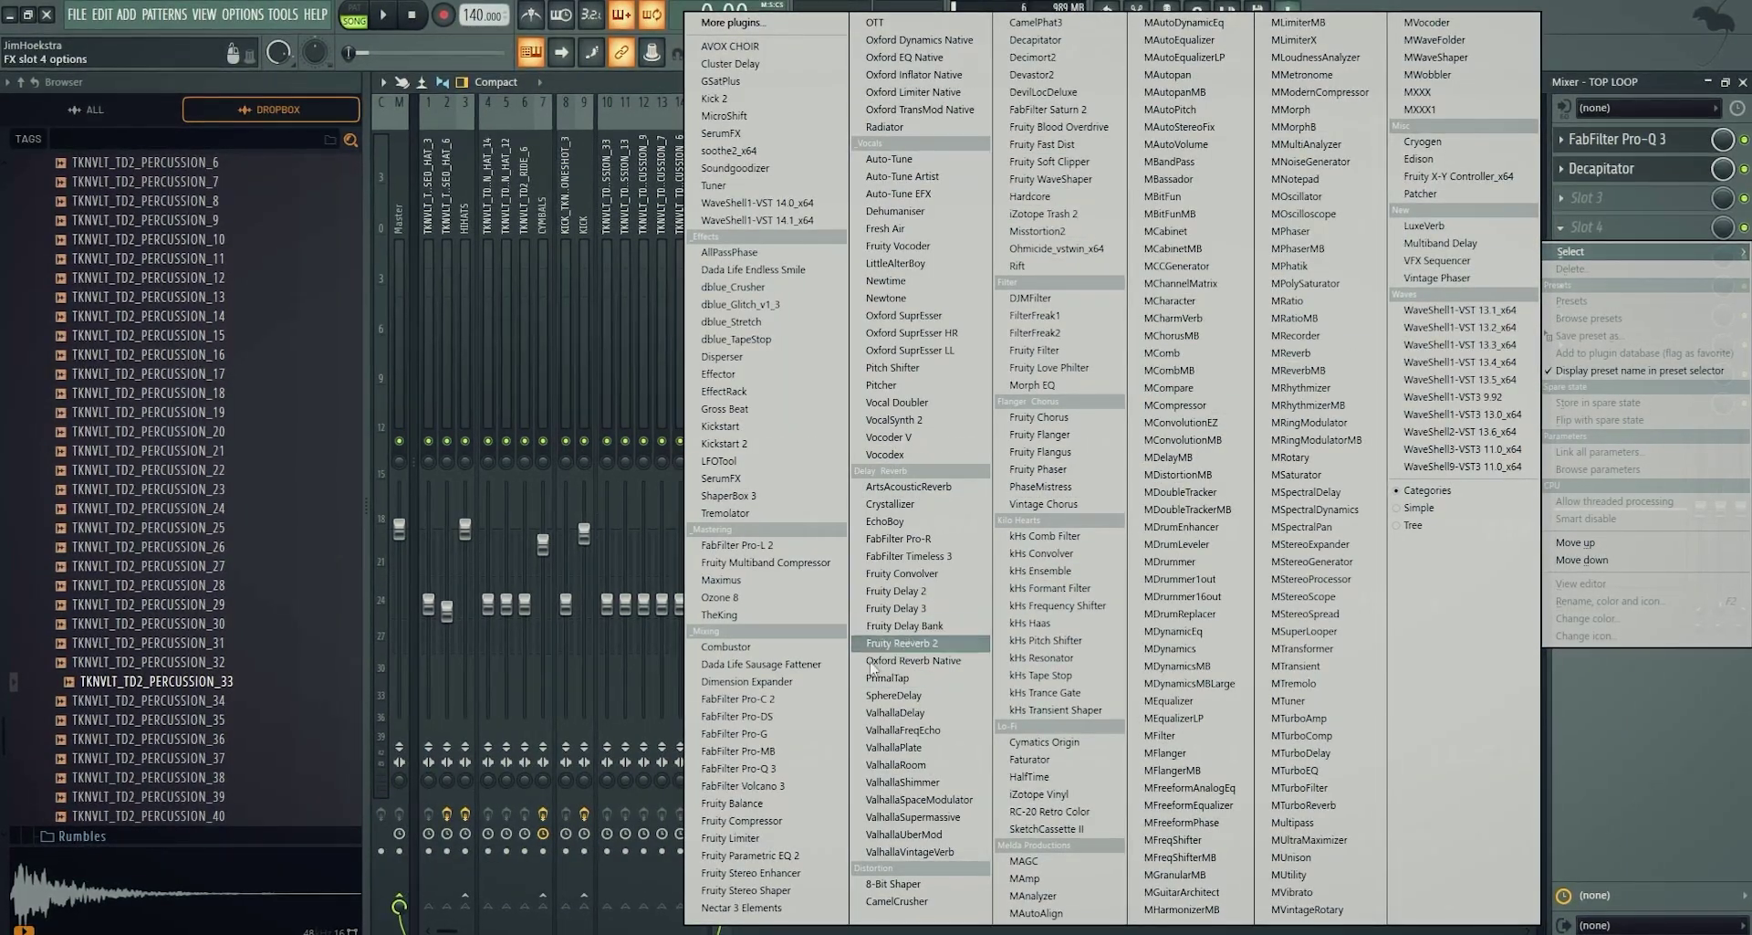
click(758, 769)
click(930, 479)
right_click(930, 479)
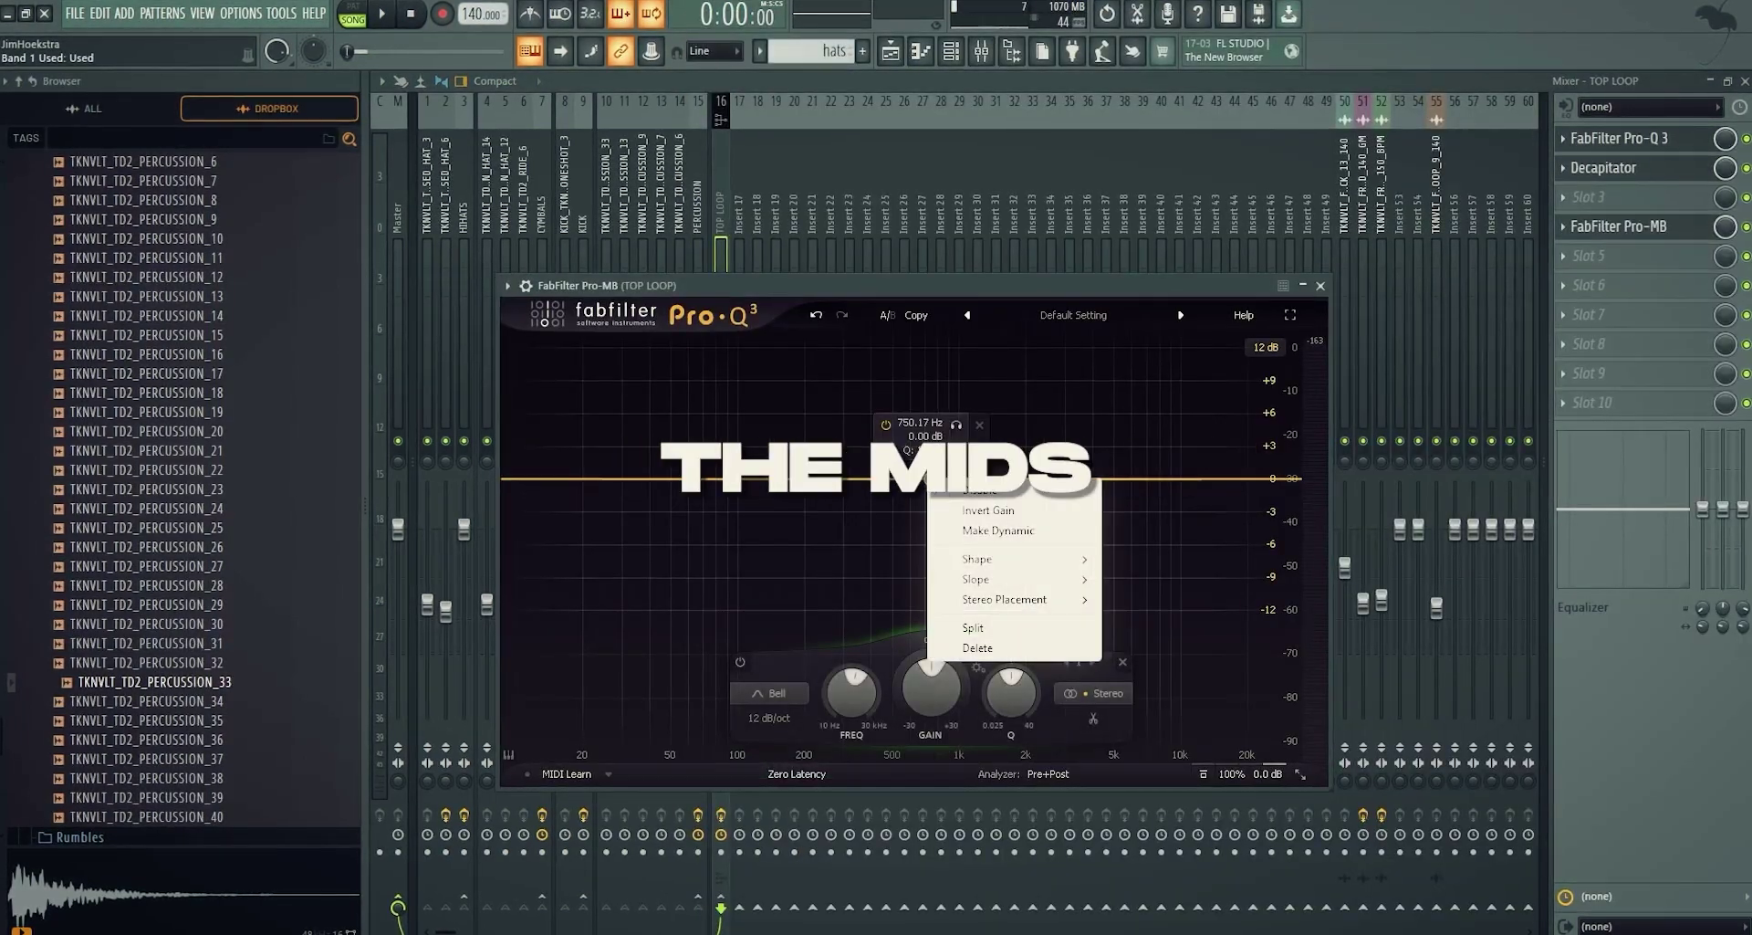
click(953, 531)
drag(931, 479, 1050, 439)
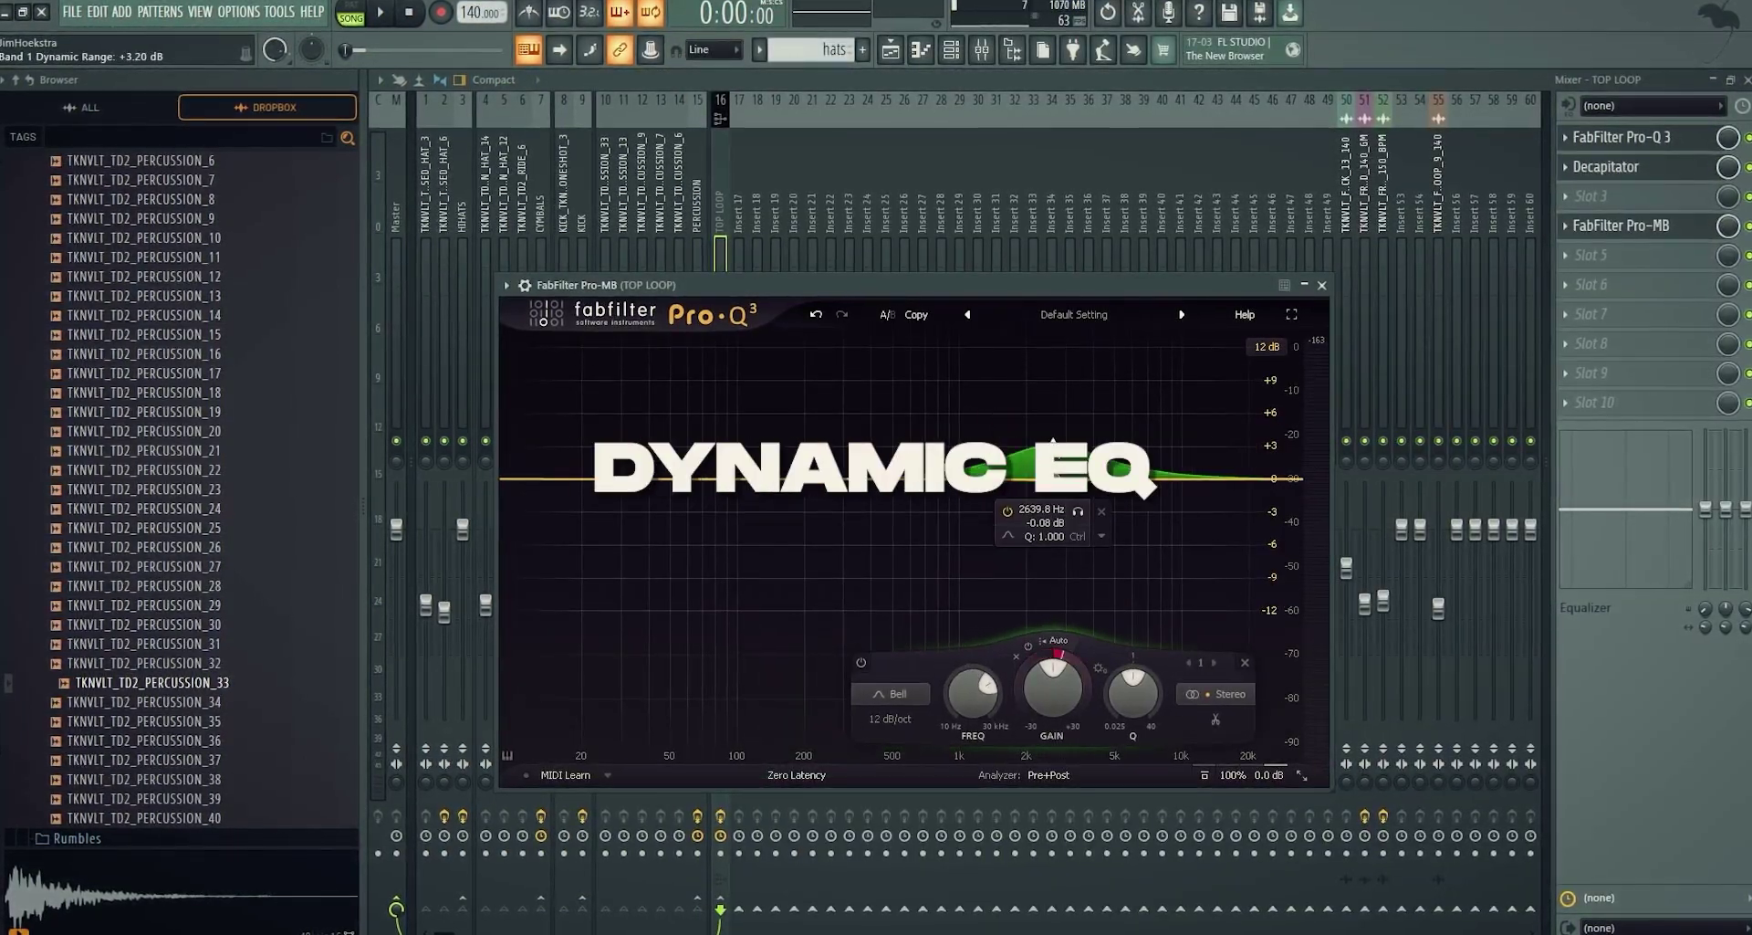
scroll(1051, 439, down, 10)
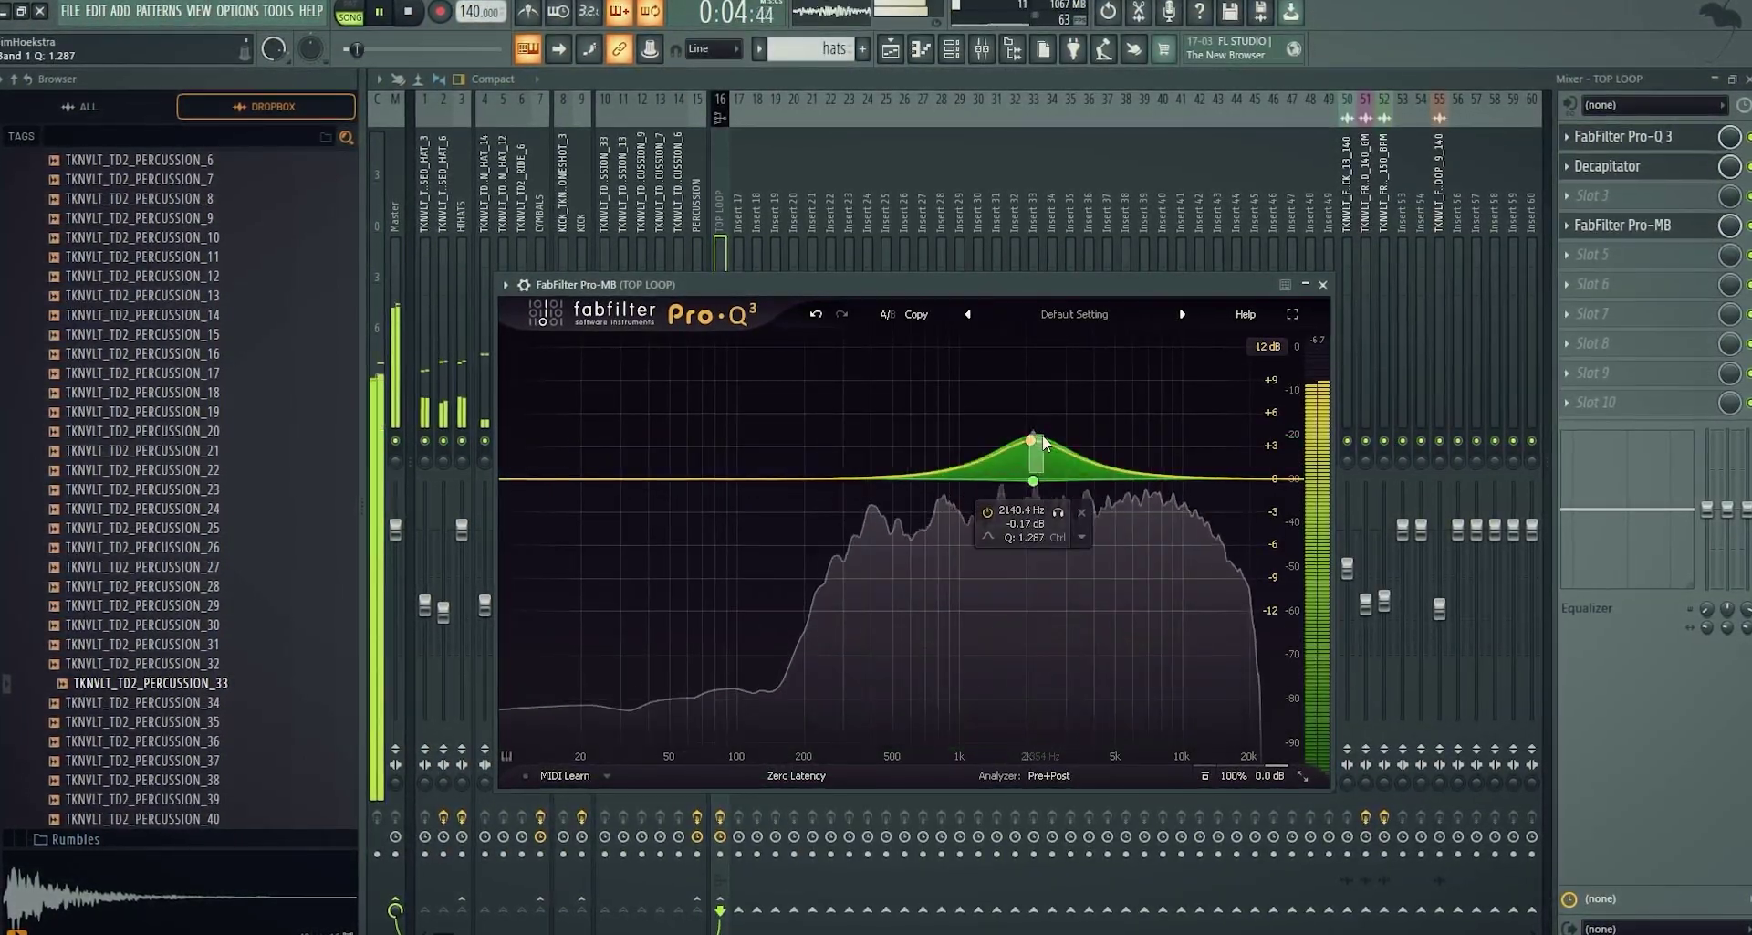
mouse_move(1035, 477)
mouse_down()
mouse_move(1035, 441)
mouse_move(1033, 463)
mouse_up()
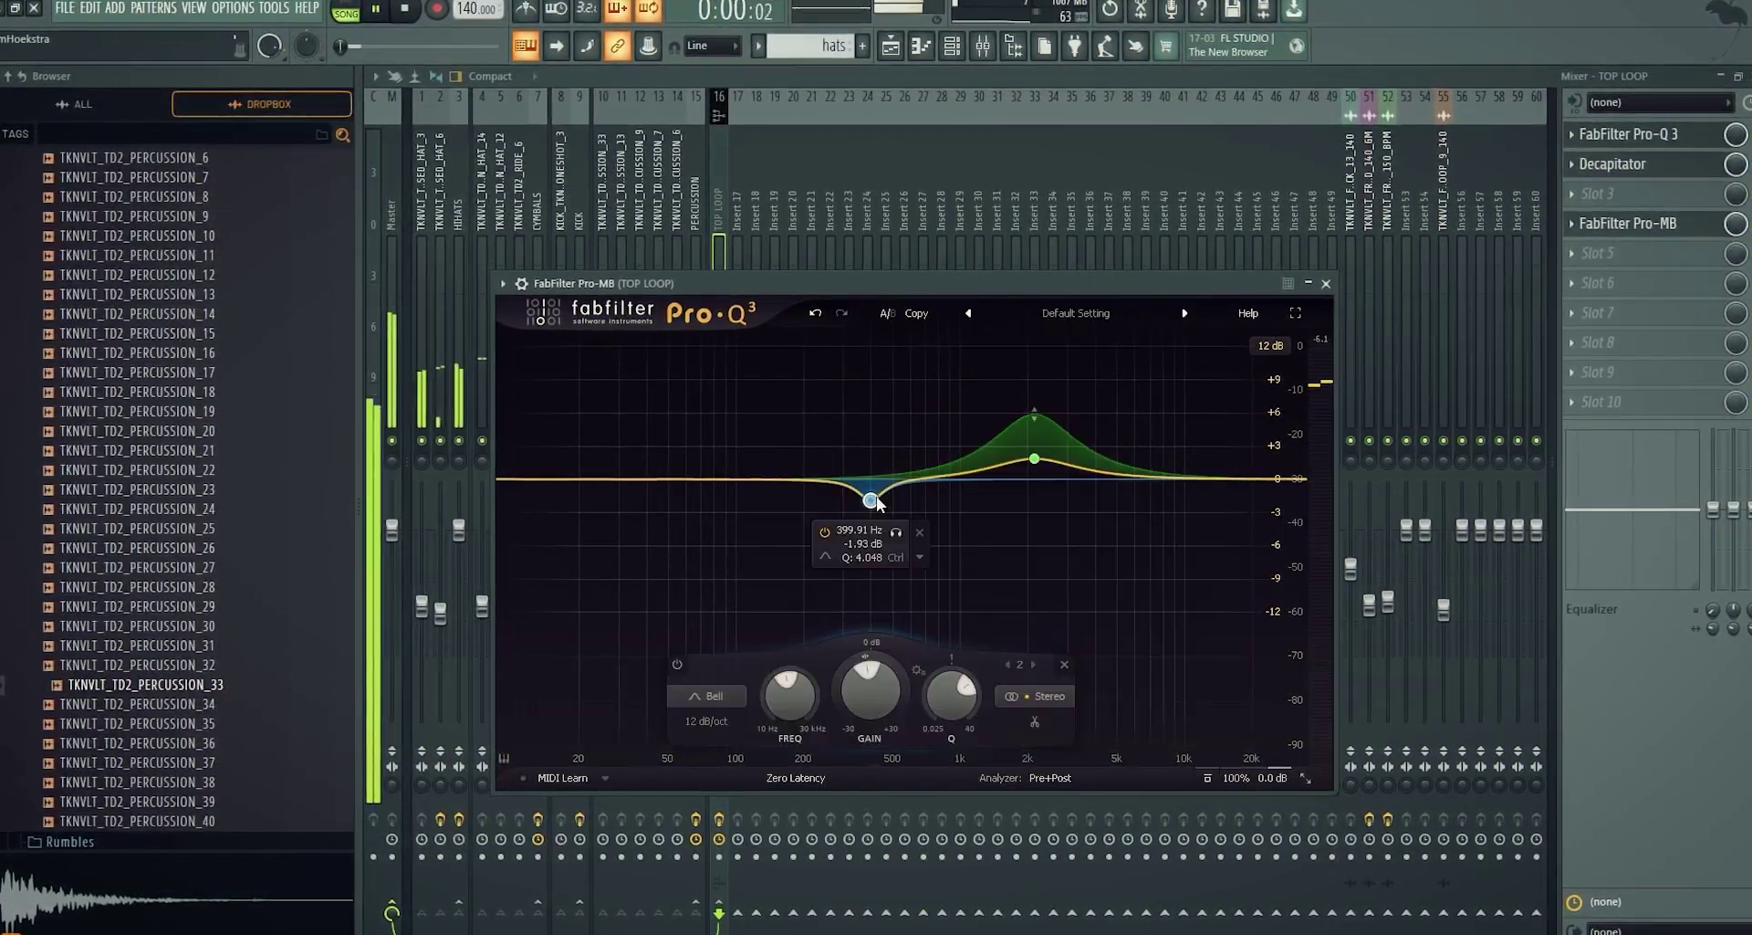
Add bands near 7604 Hz and 3016.6 Hz, then solo and sweep a narrow band for harsh resonances
click(1158, 497)
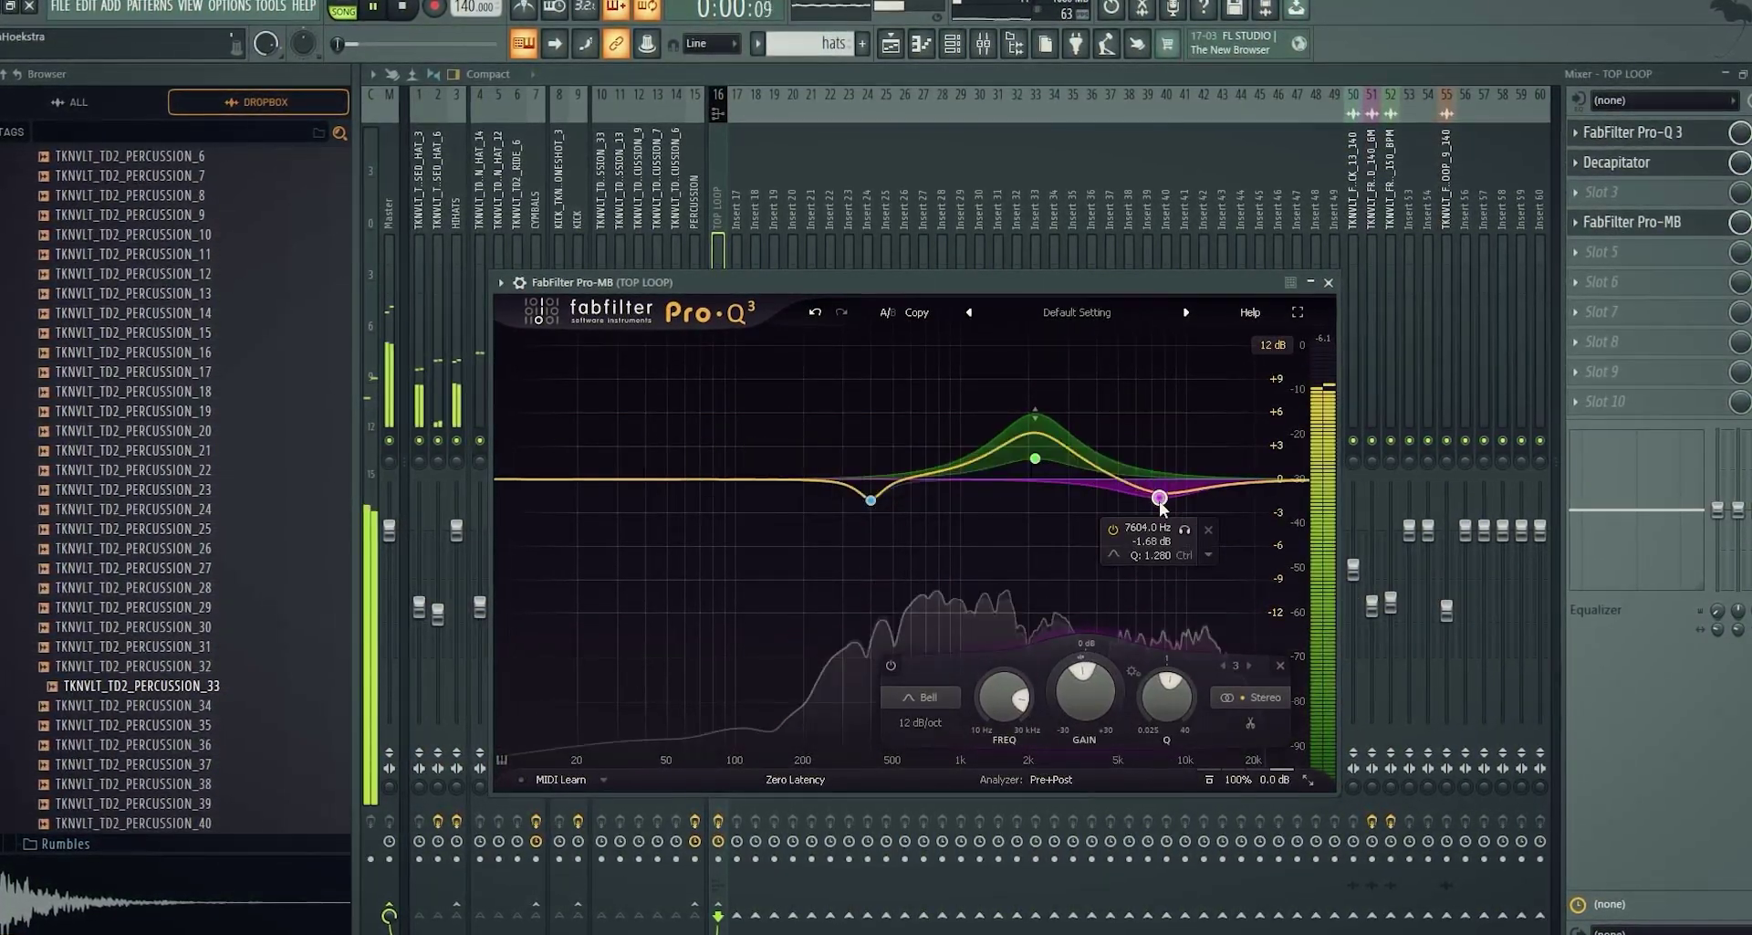
key(space)
click(1069, 496)
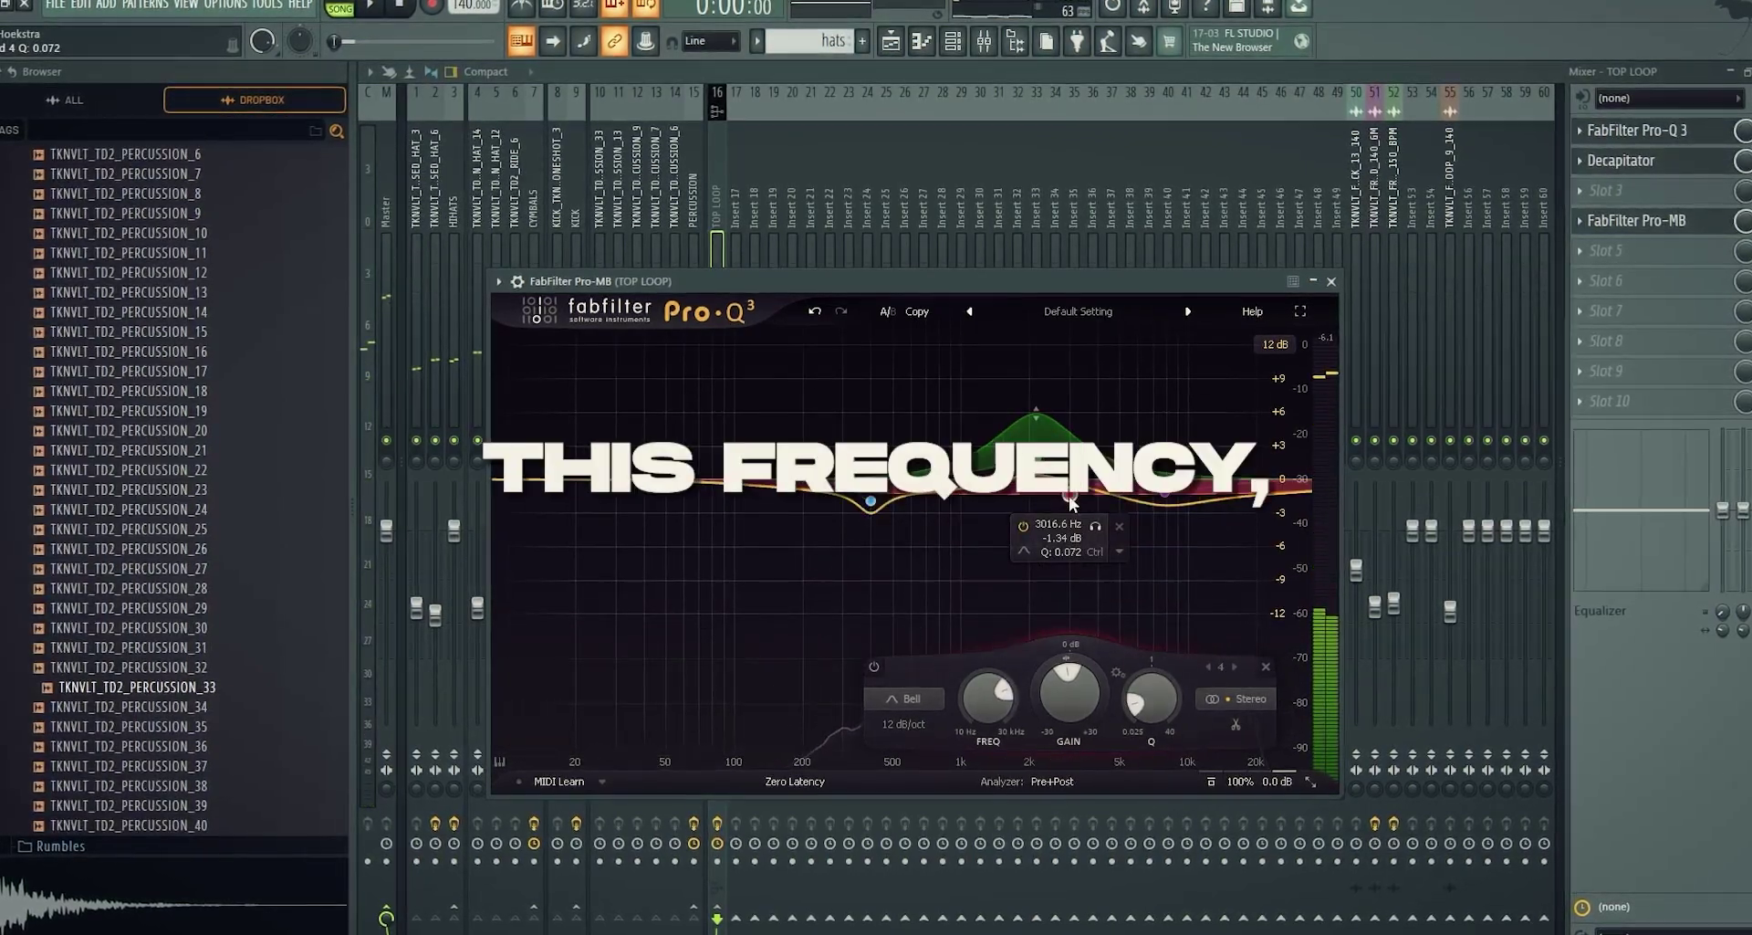
scroll(1071, 498, up, 10)
key(space)
drag(1071, 497, 1121, 534)
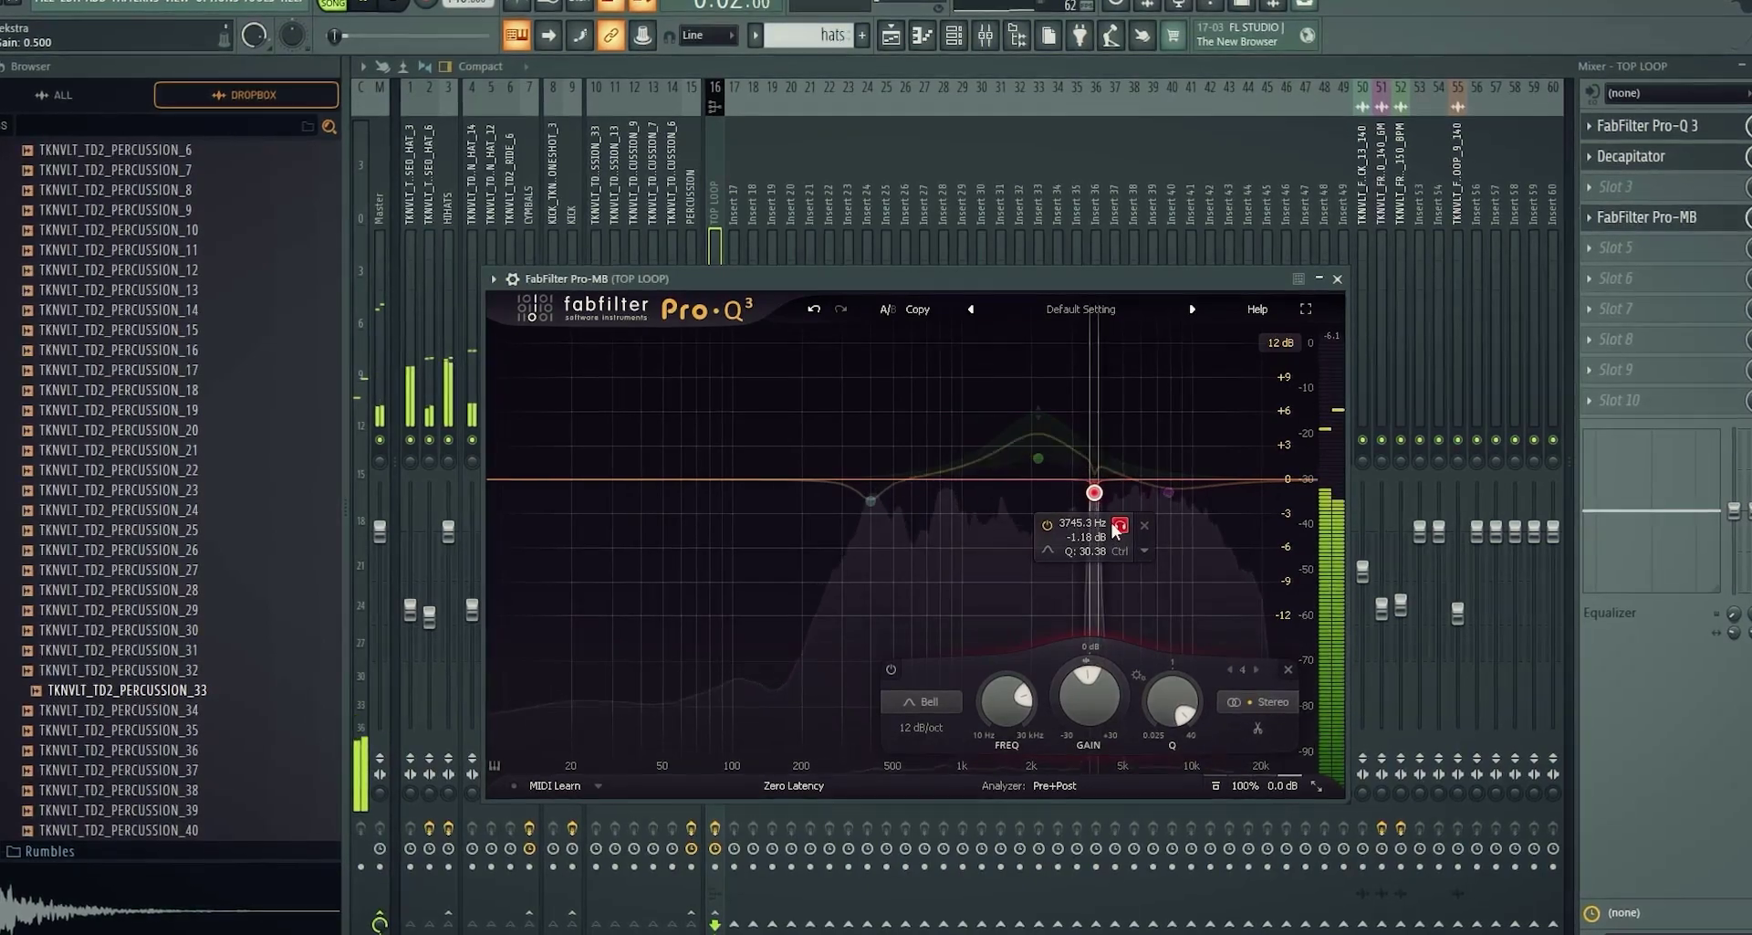
scroll(1098, 495, up, 2)
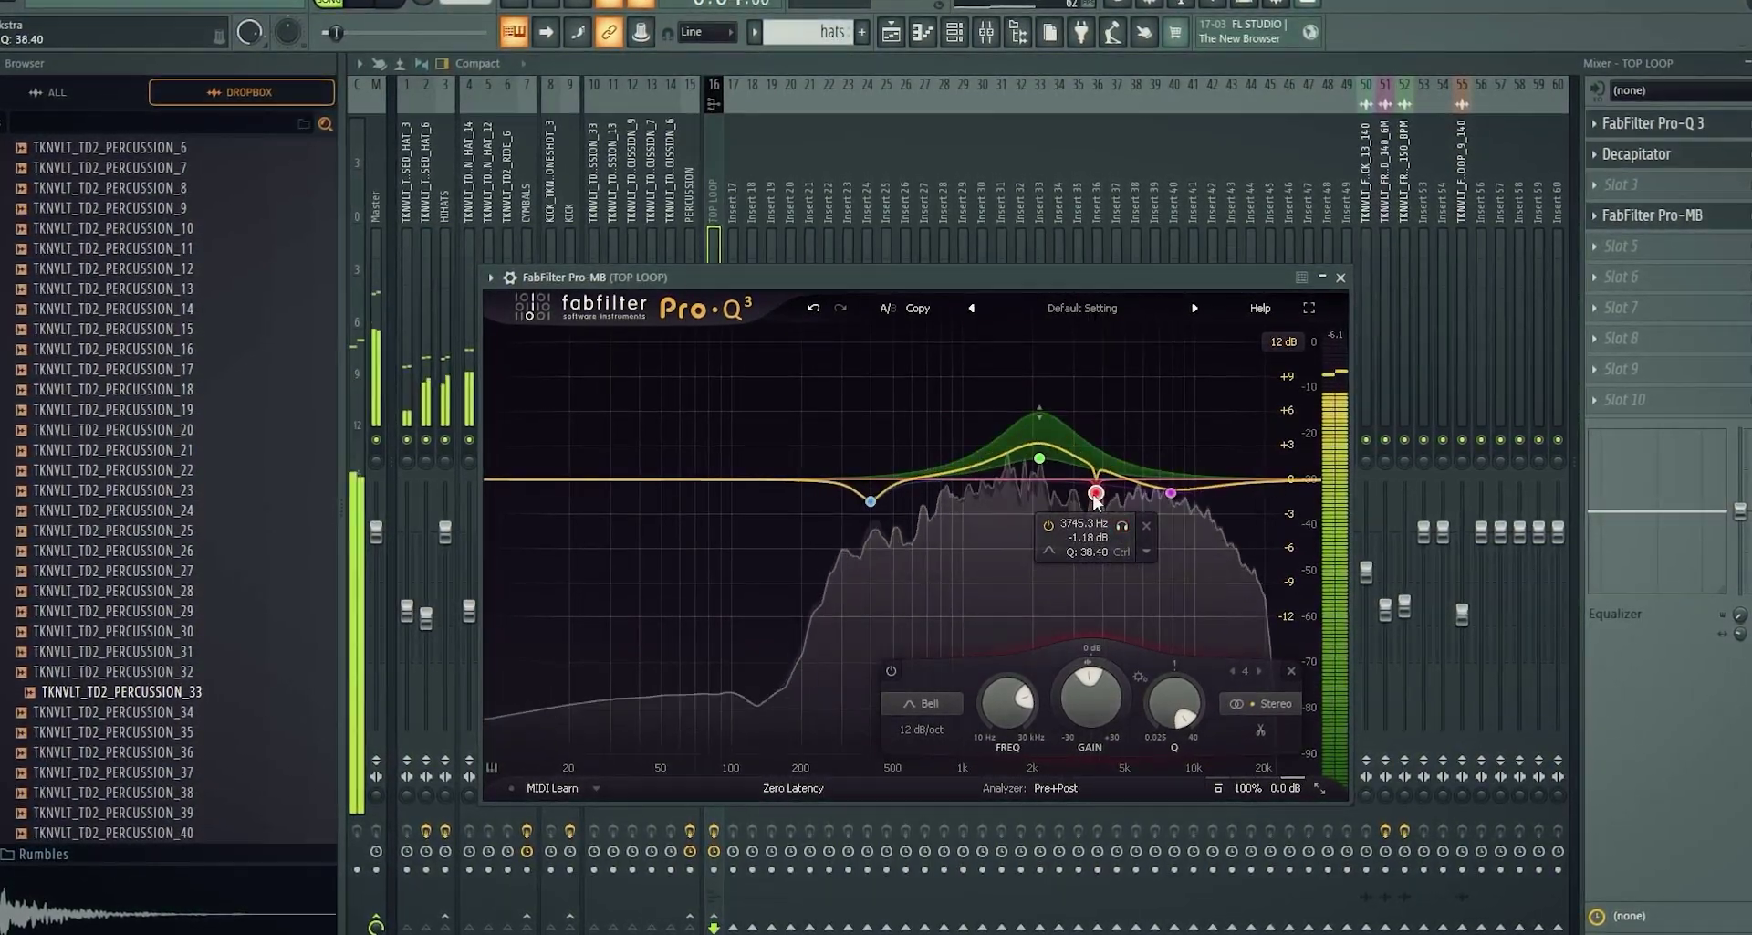
click(1124, 530)
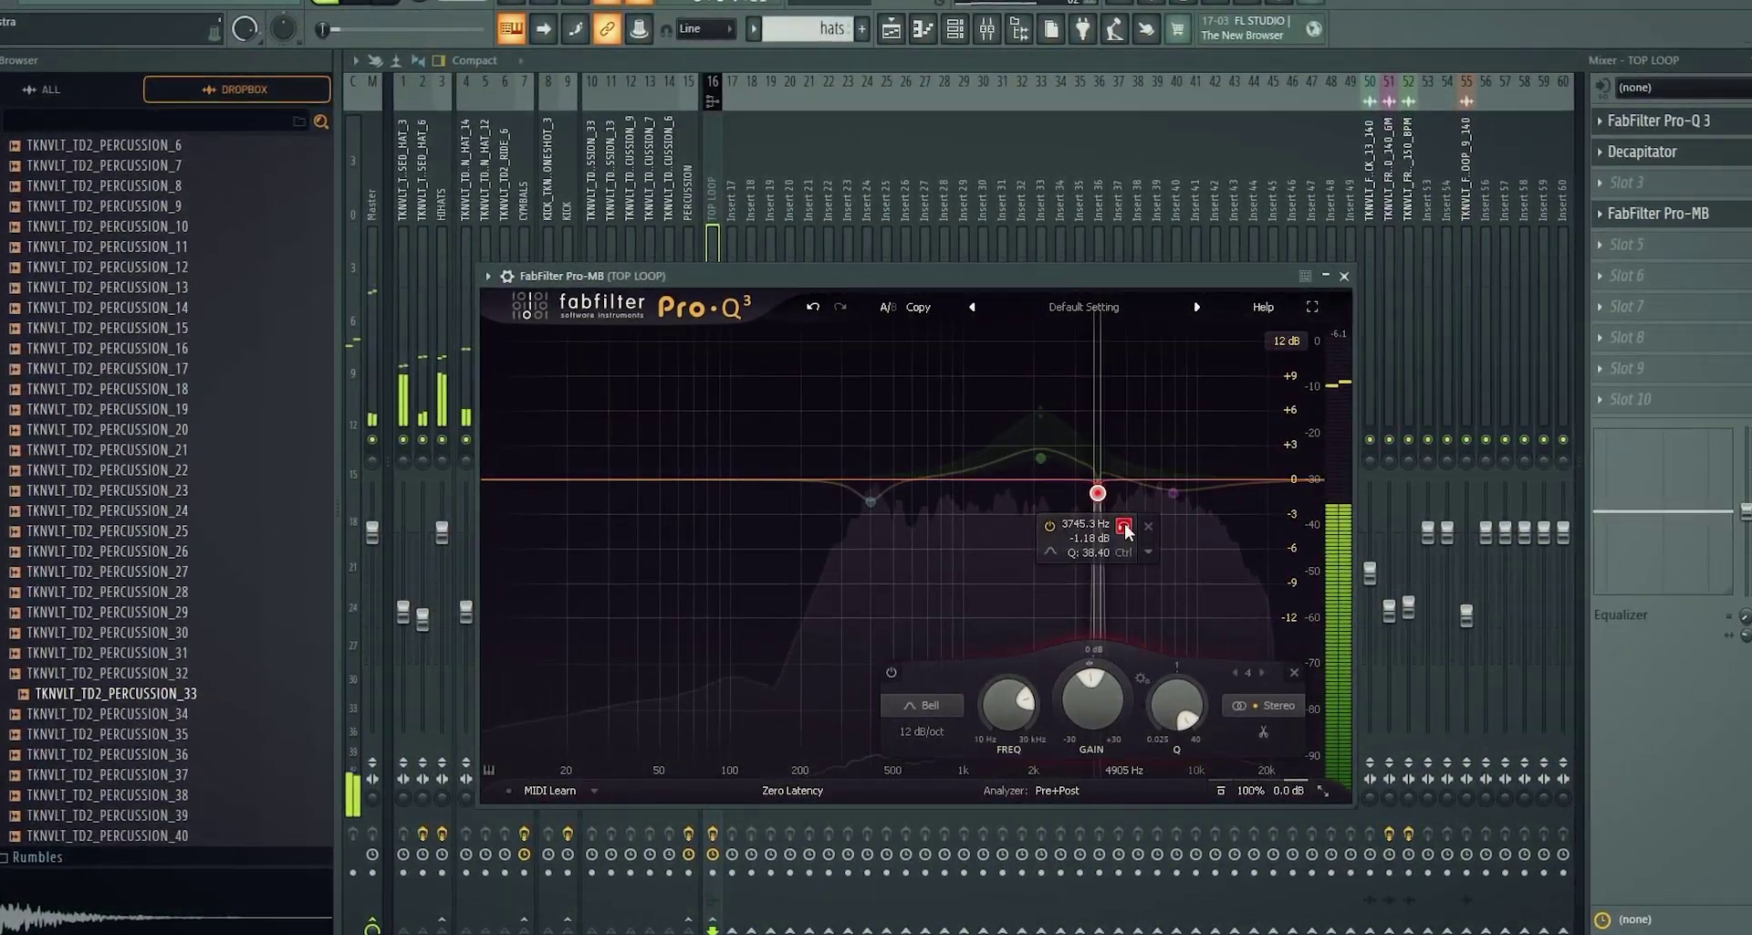
drag(1127, 532, 895, 511)
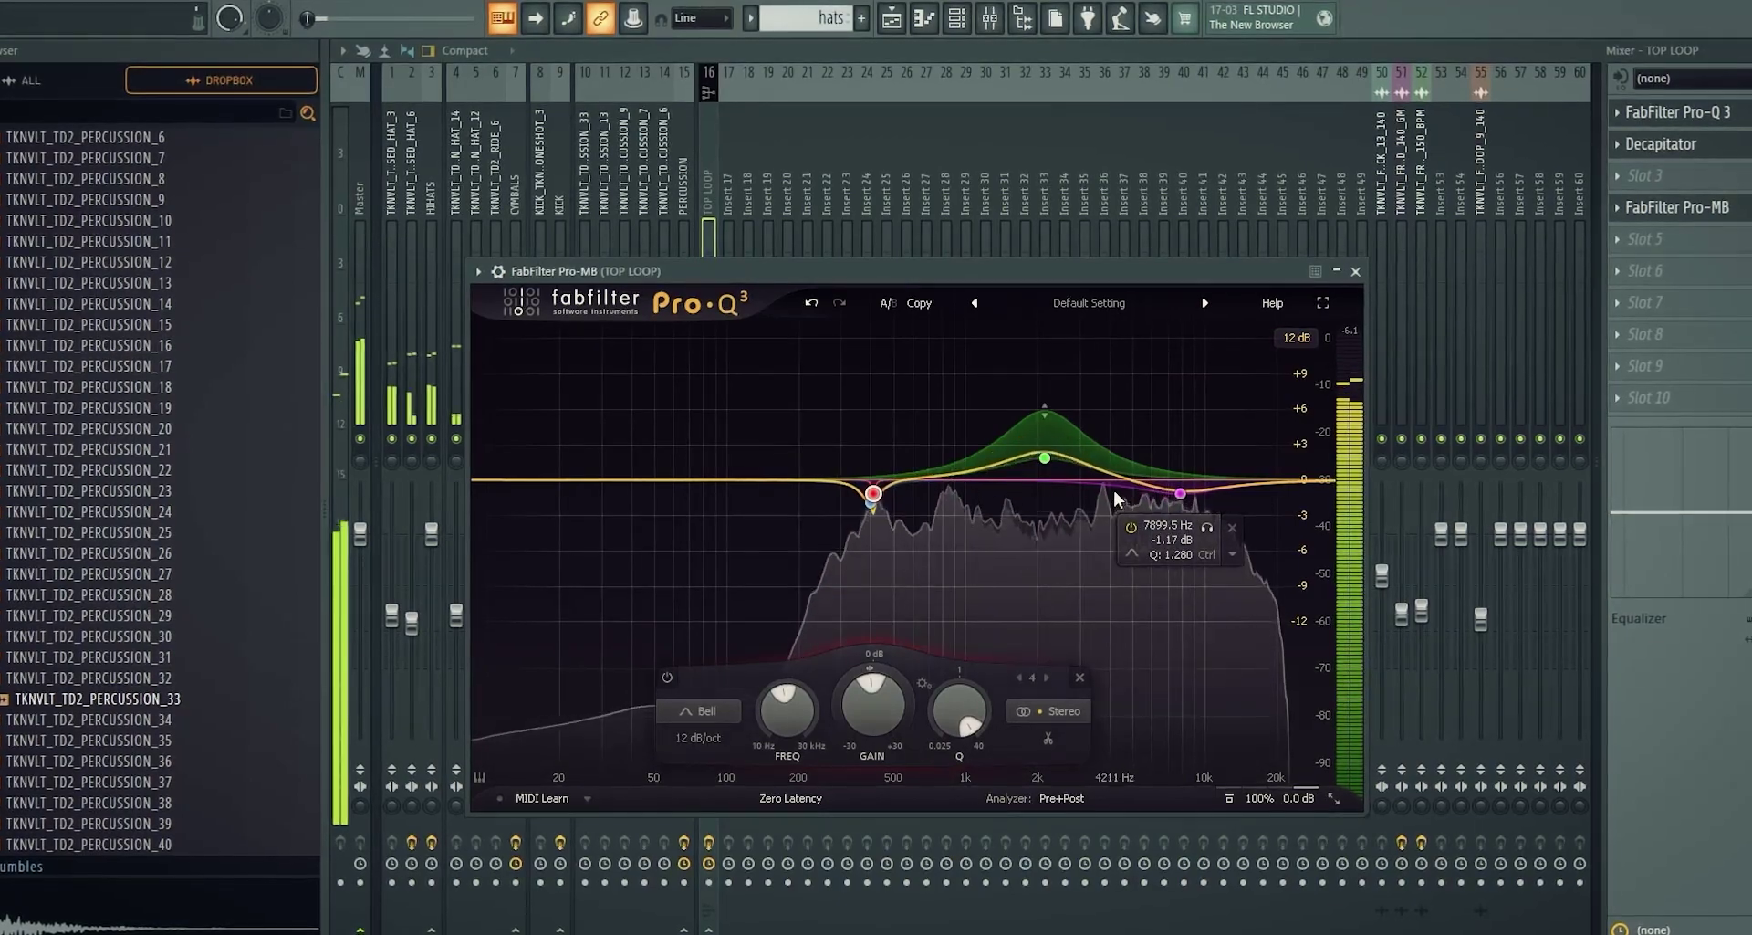
Cut narrow notches at 3.9 kHz, 841 Hz and 1.5 kHz, and add a 96 dB/oct low cut near 230 Hz
drag(1115, 498, 1104, 528)
drag(950, 493, 949, 555)
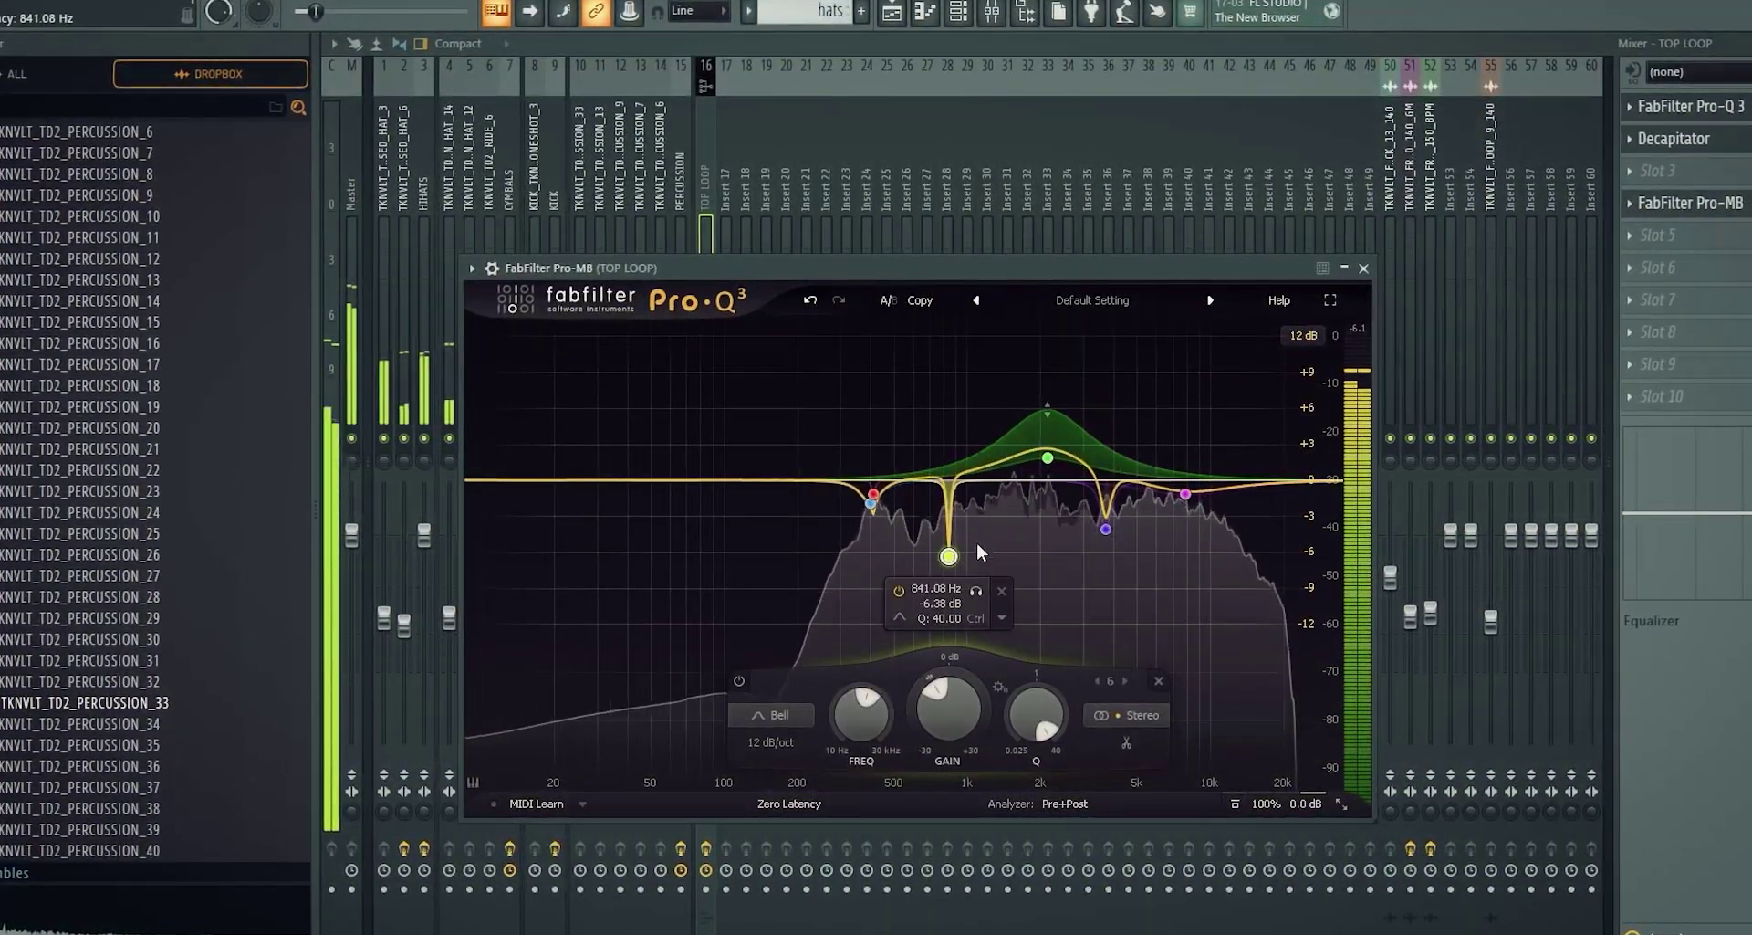
drag(1011, 491, 1016, 560)
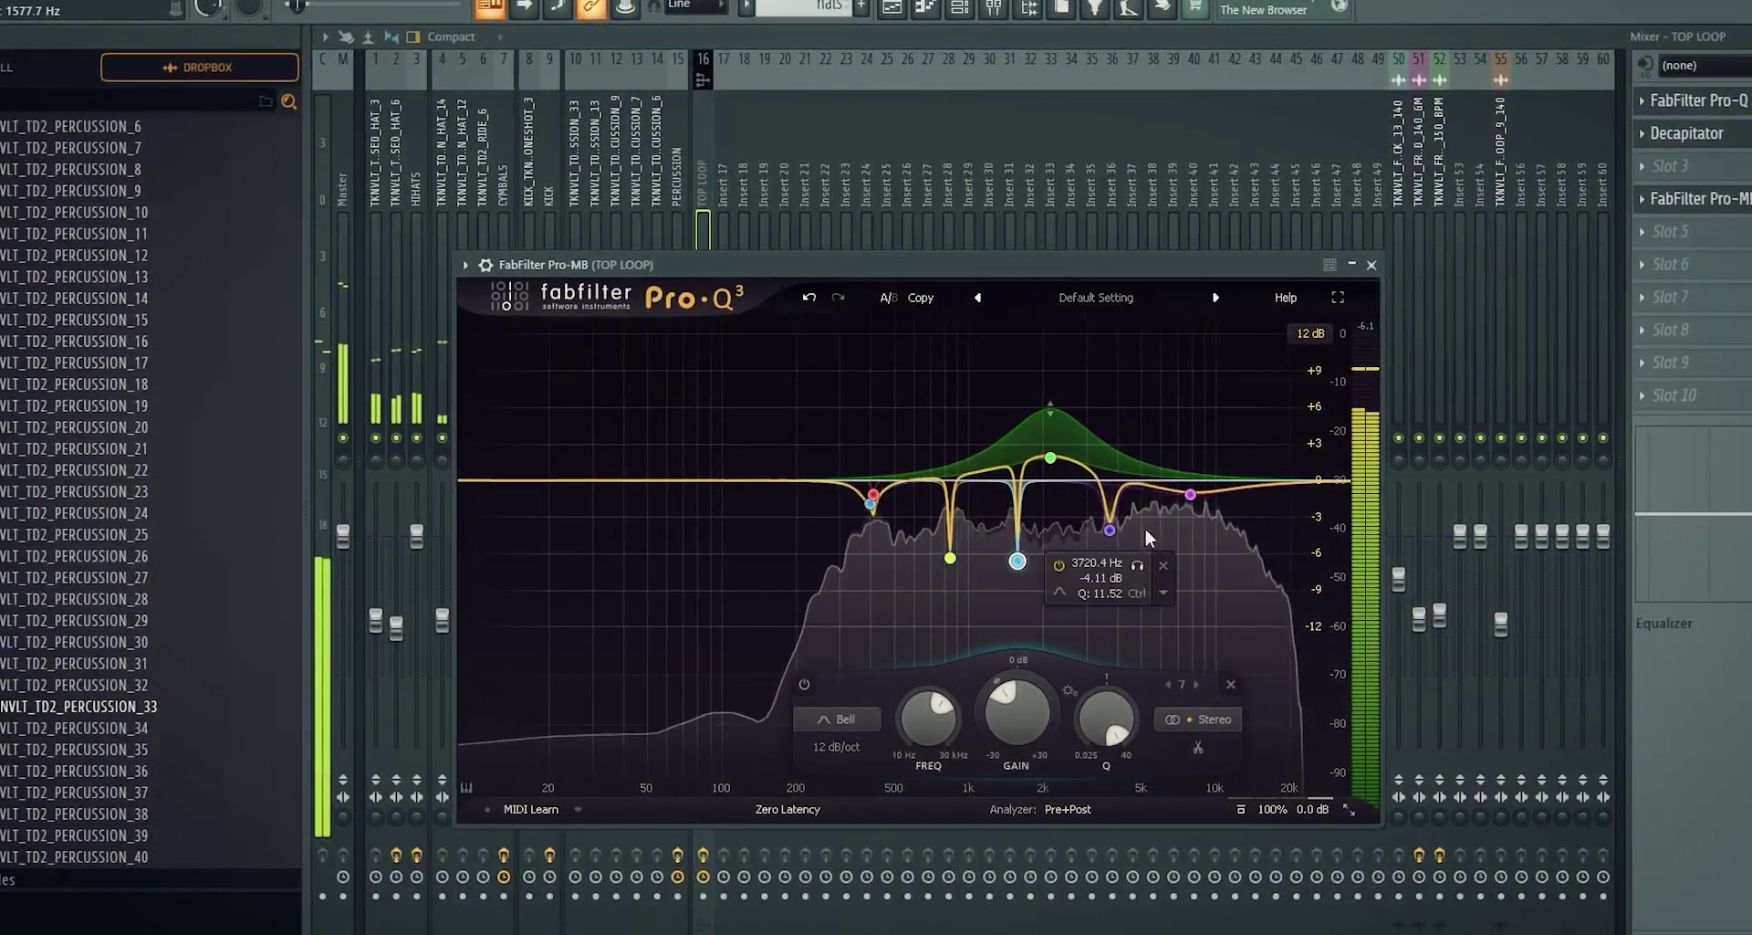
click(471, 481)
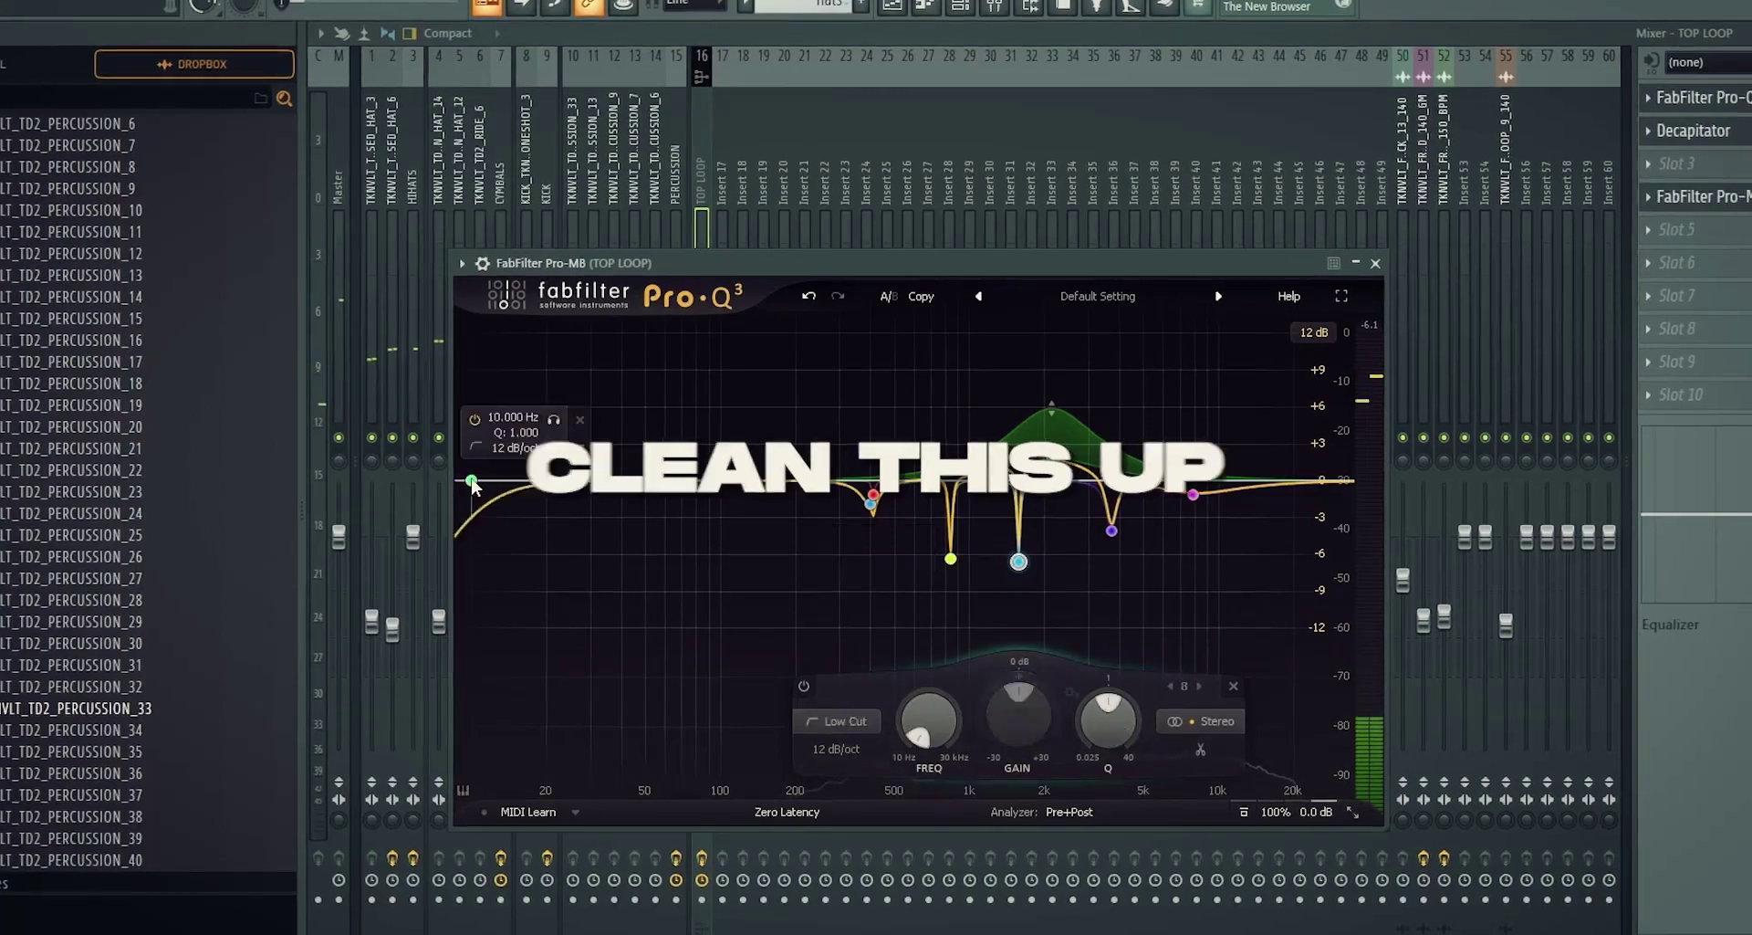
scroll(470, 481, up, 7)
drag(471, 481, 810, 516)
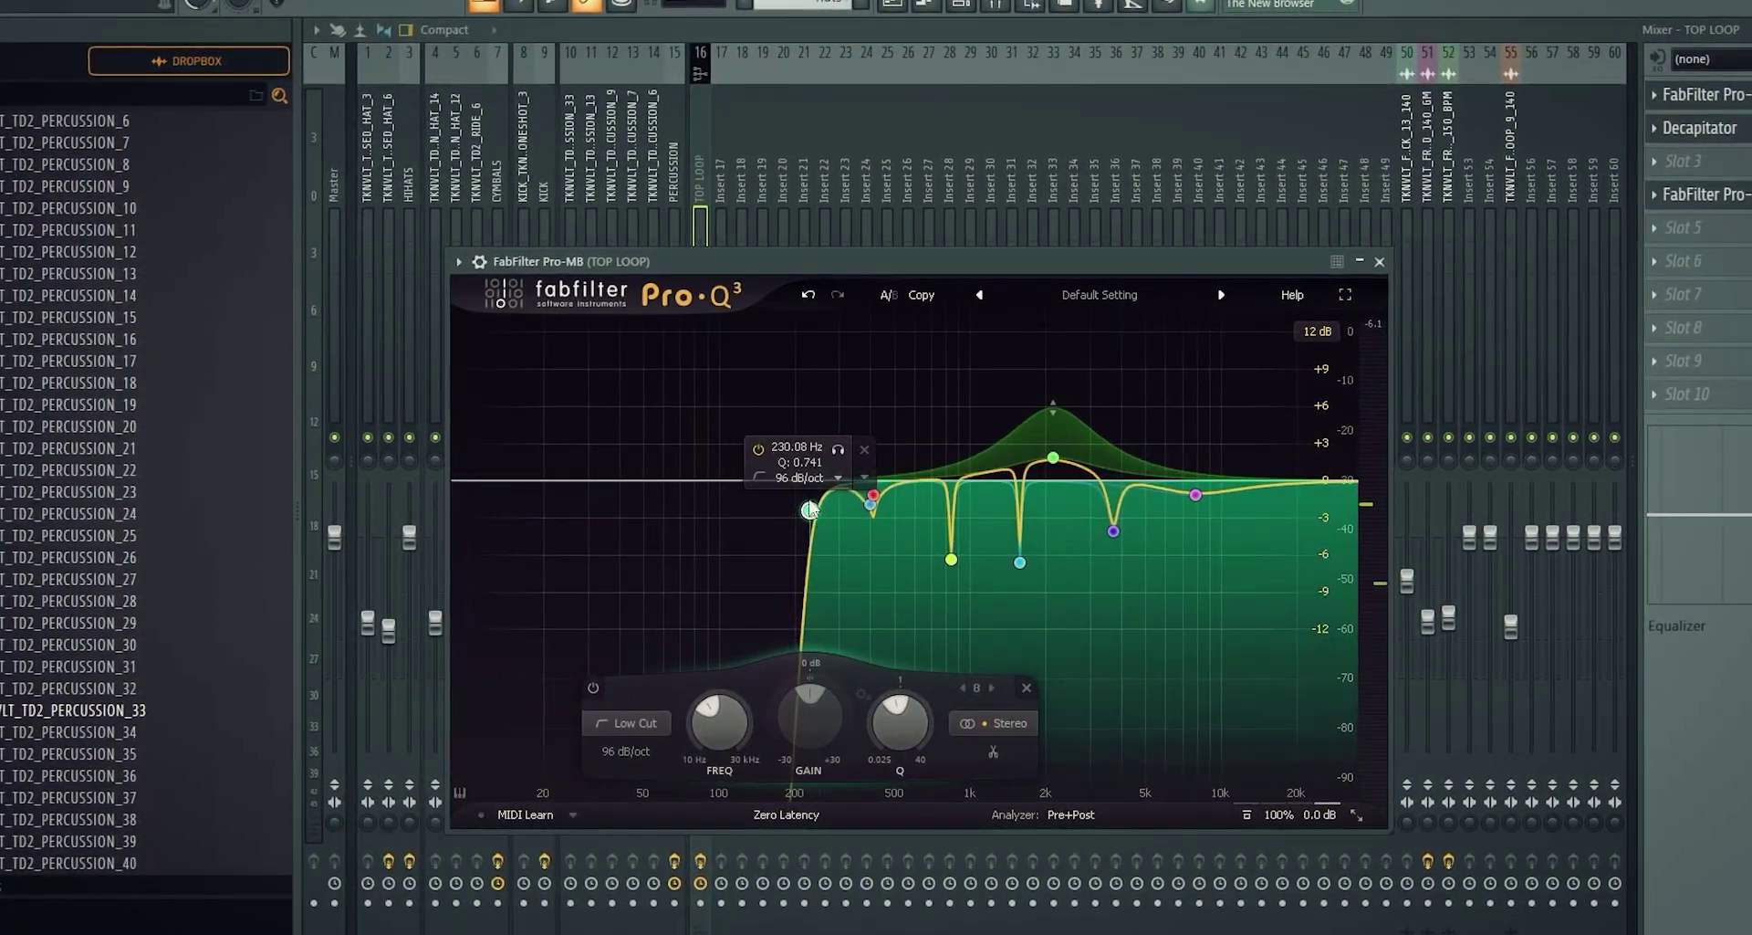
key(space)
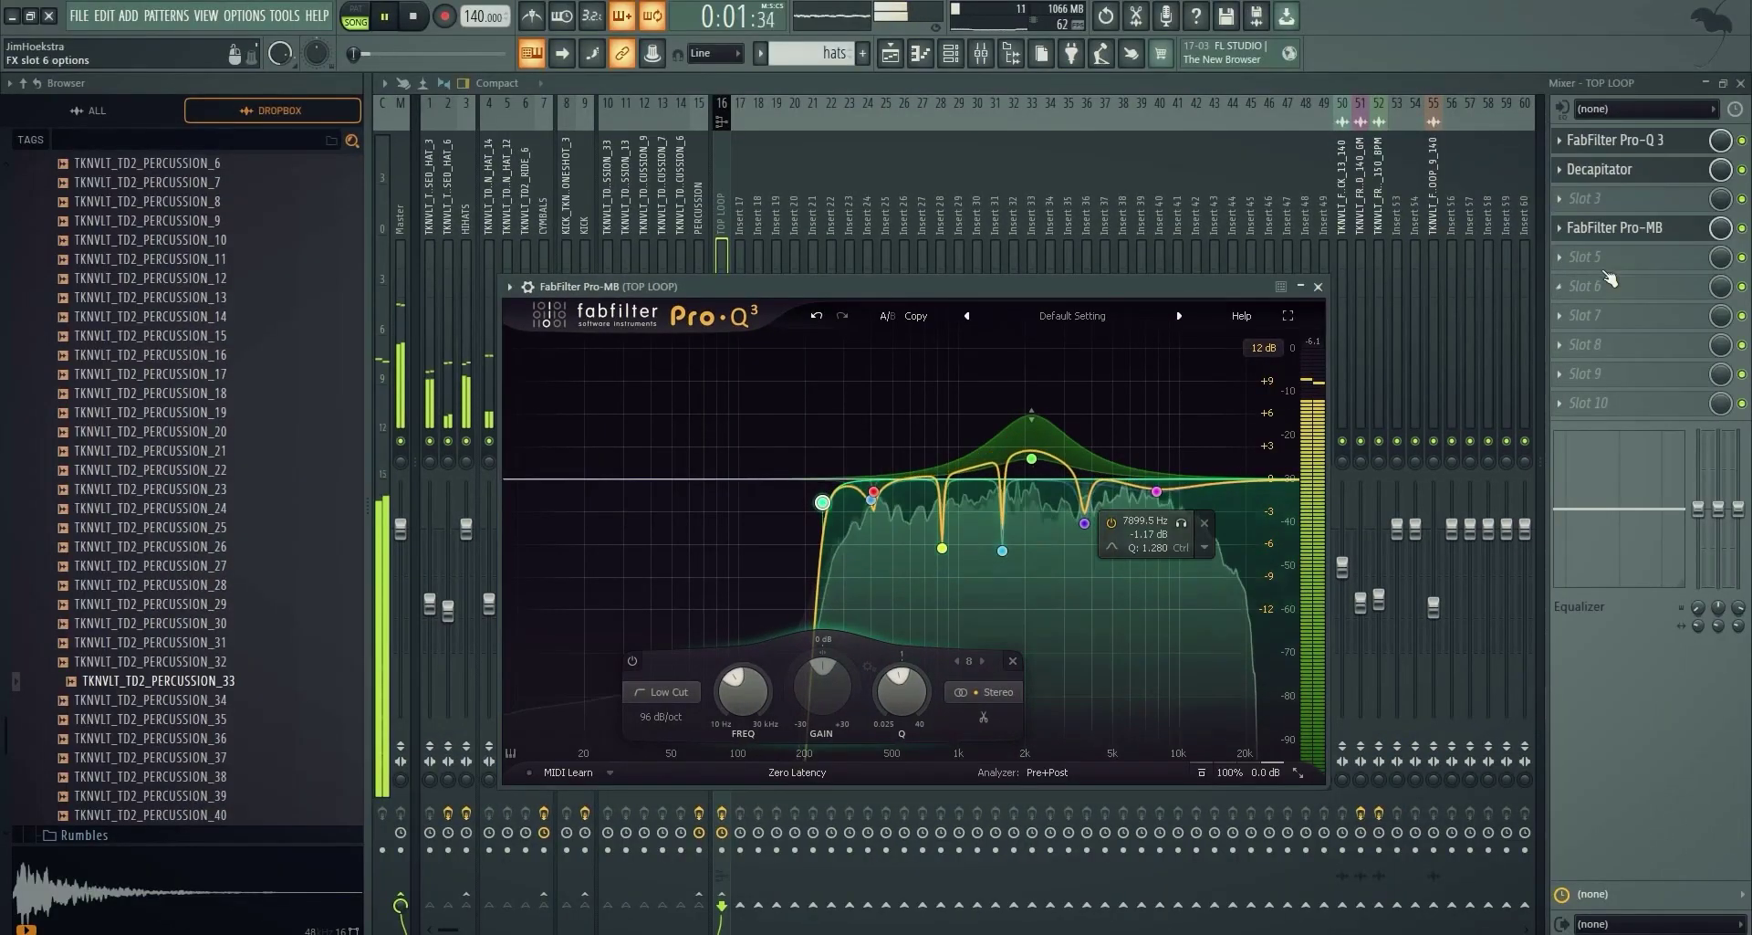
Load Fruity Compressor into slot 5 and lower its threshold
click(1597, 258)
mouse_move(1606, 282)
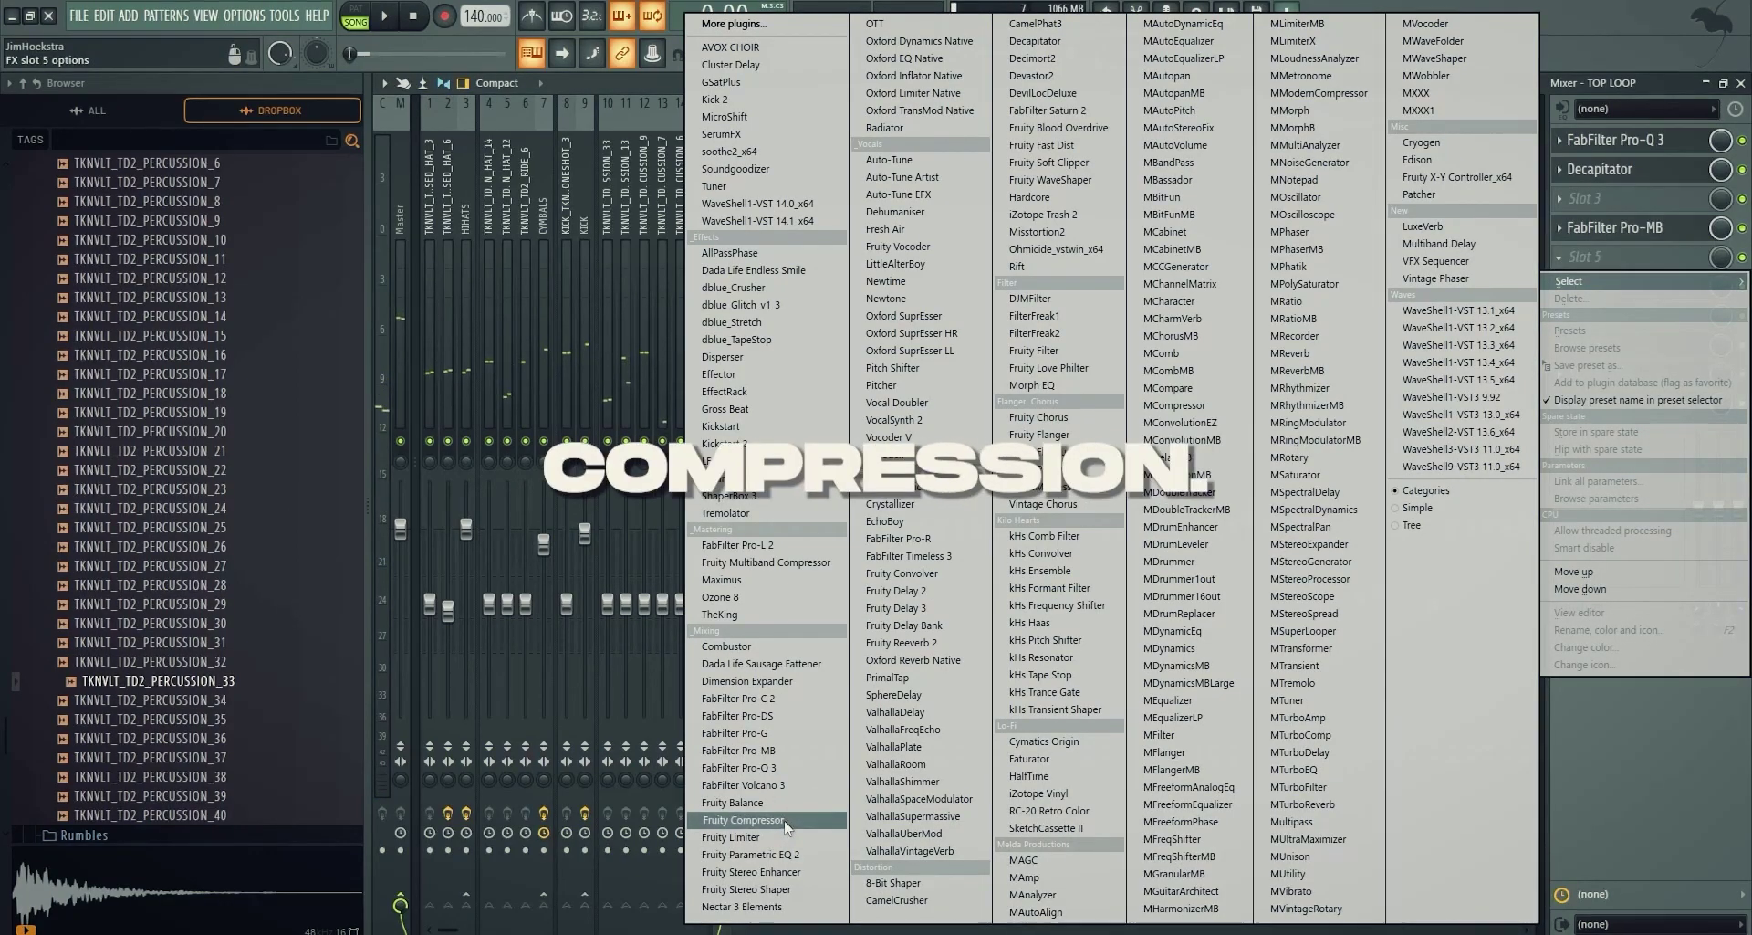
click(743, 820)
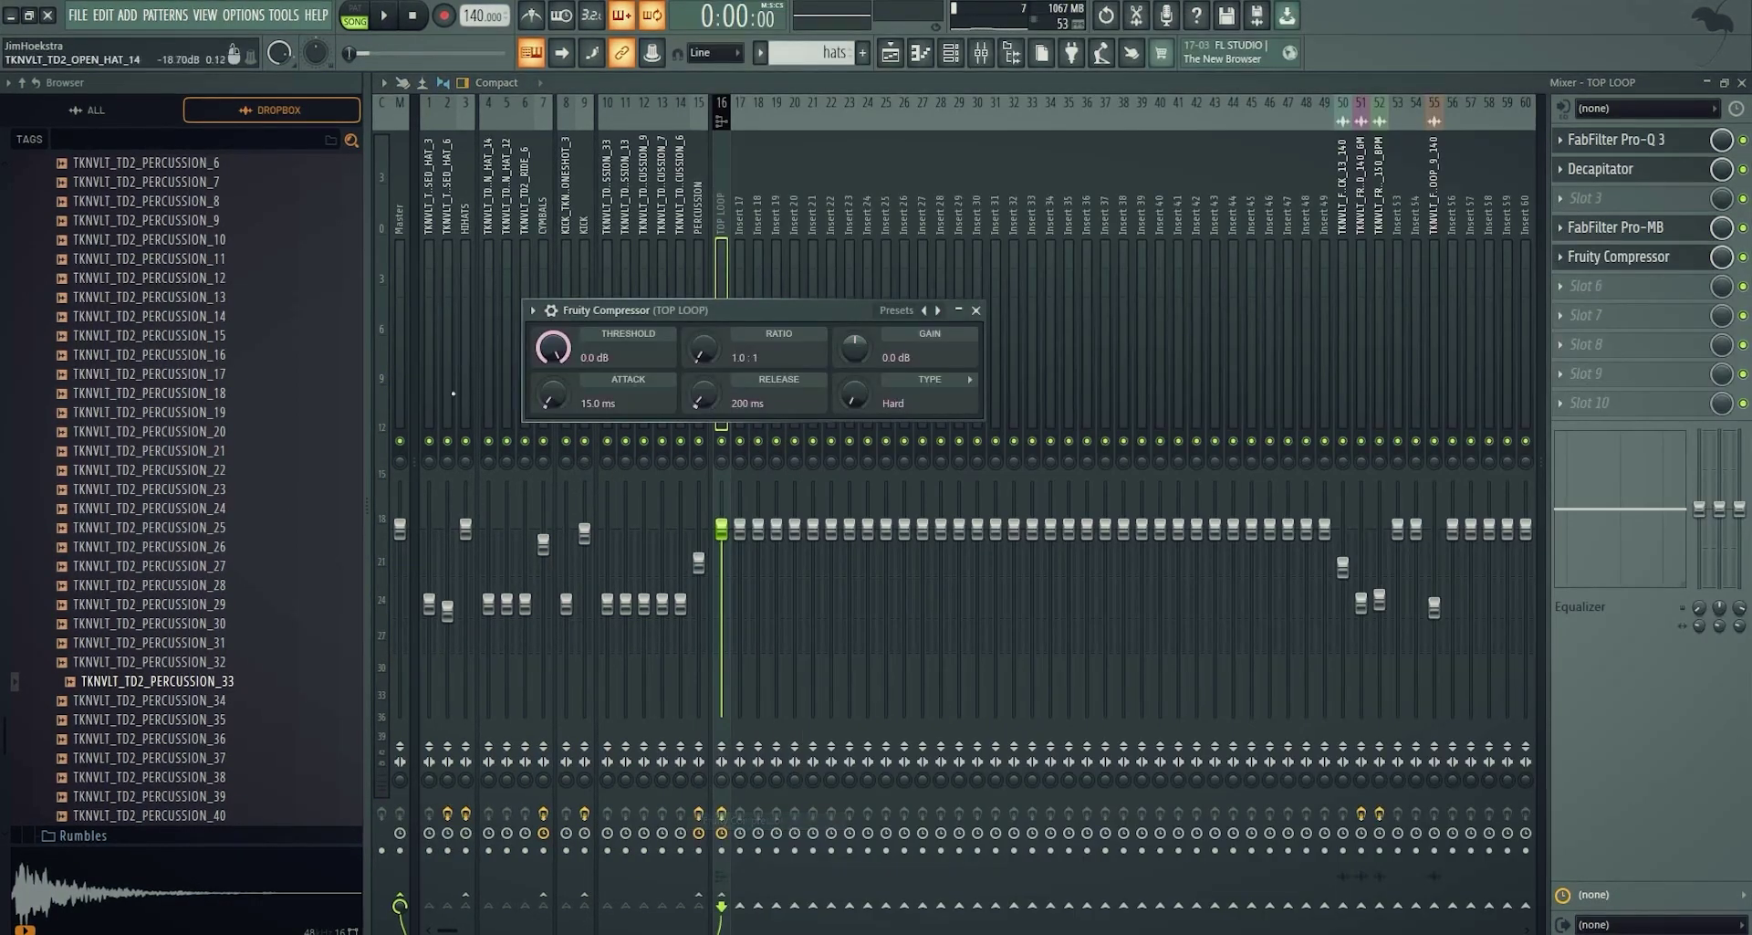
key(space)
drag(552, 348, 552, 352)
key(space)
key(space)
Replace Fruity Compressor with the WaveShell CLA-2A Stereo compressor
click(1563, 256)
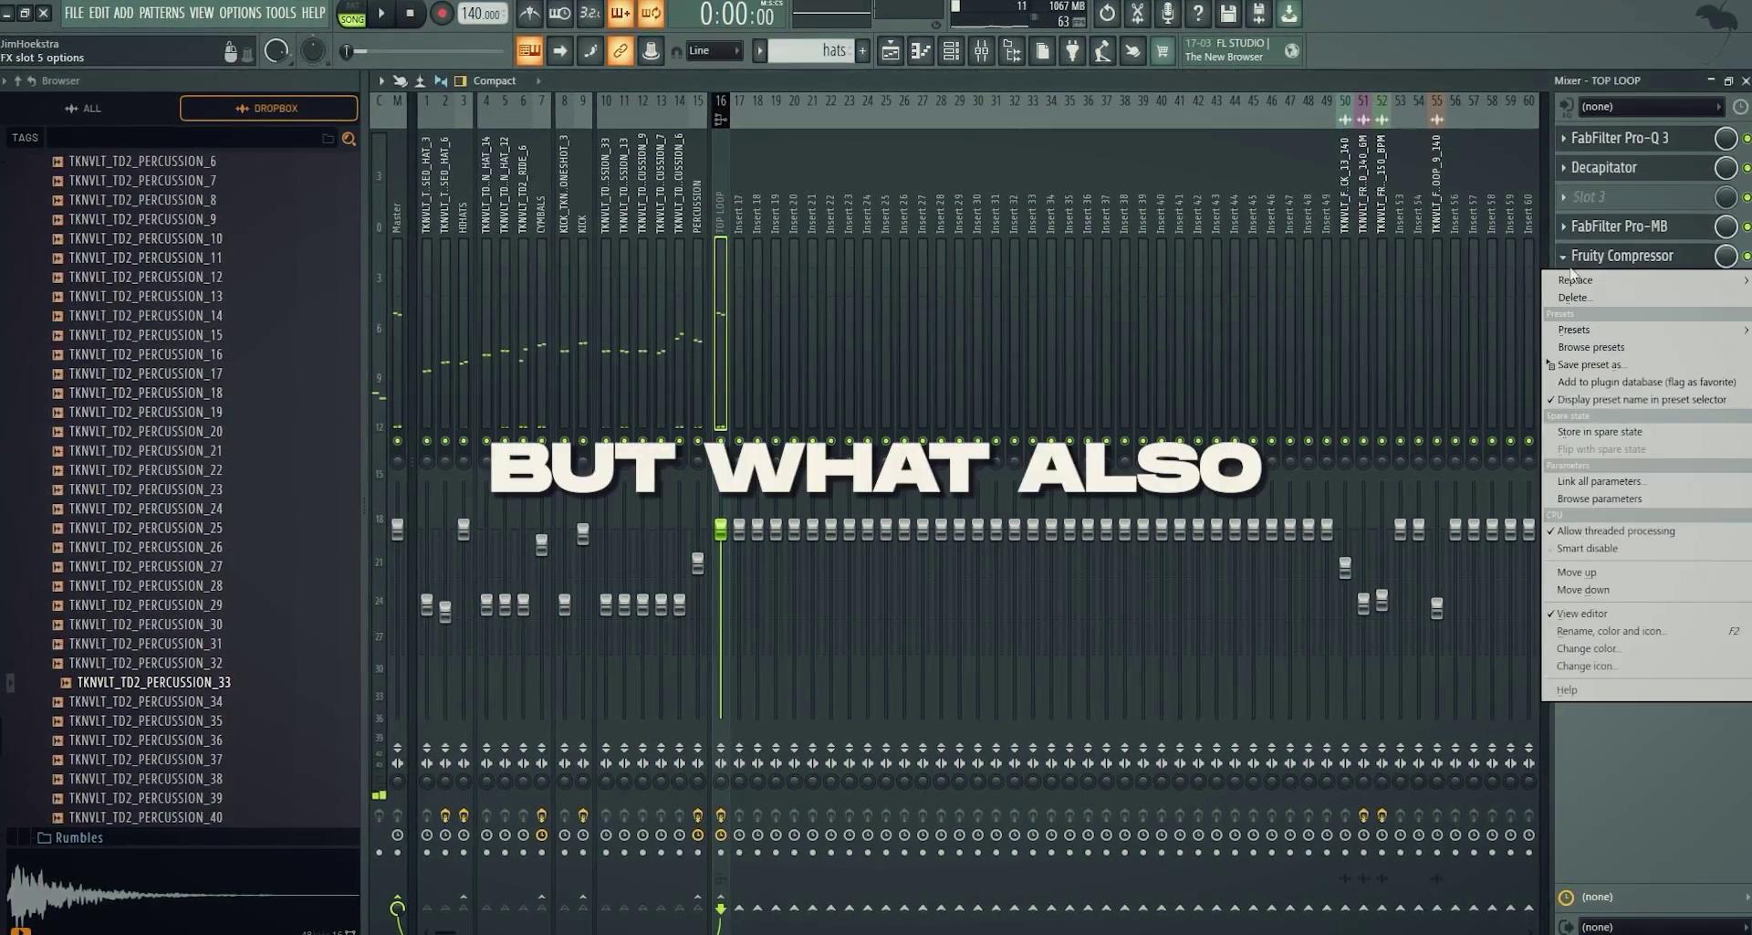
click(1584, 688)
click(1583, 258)
mouse_move(1583, 281)
click(808, 201)
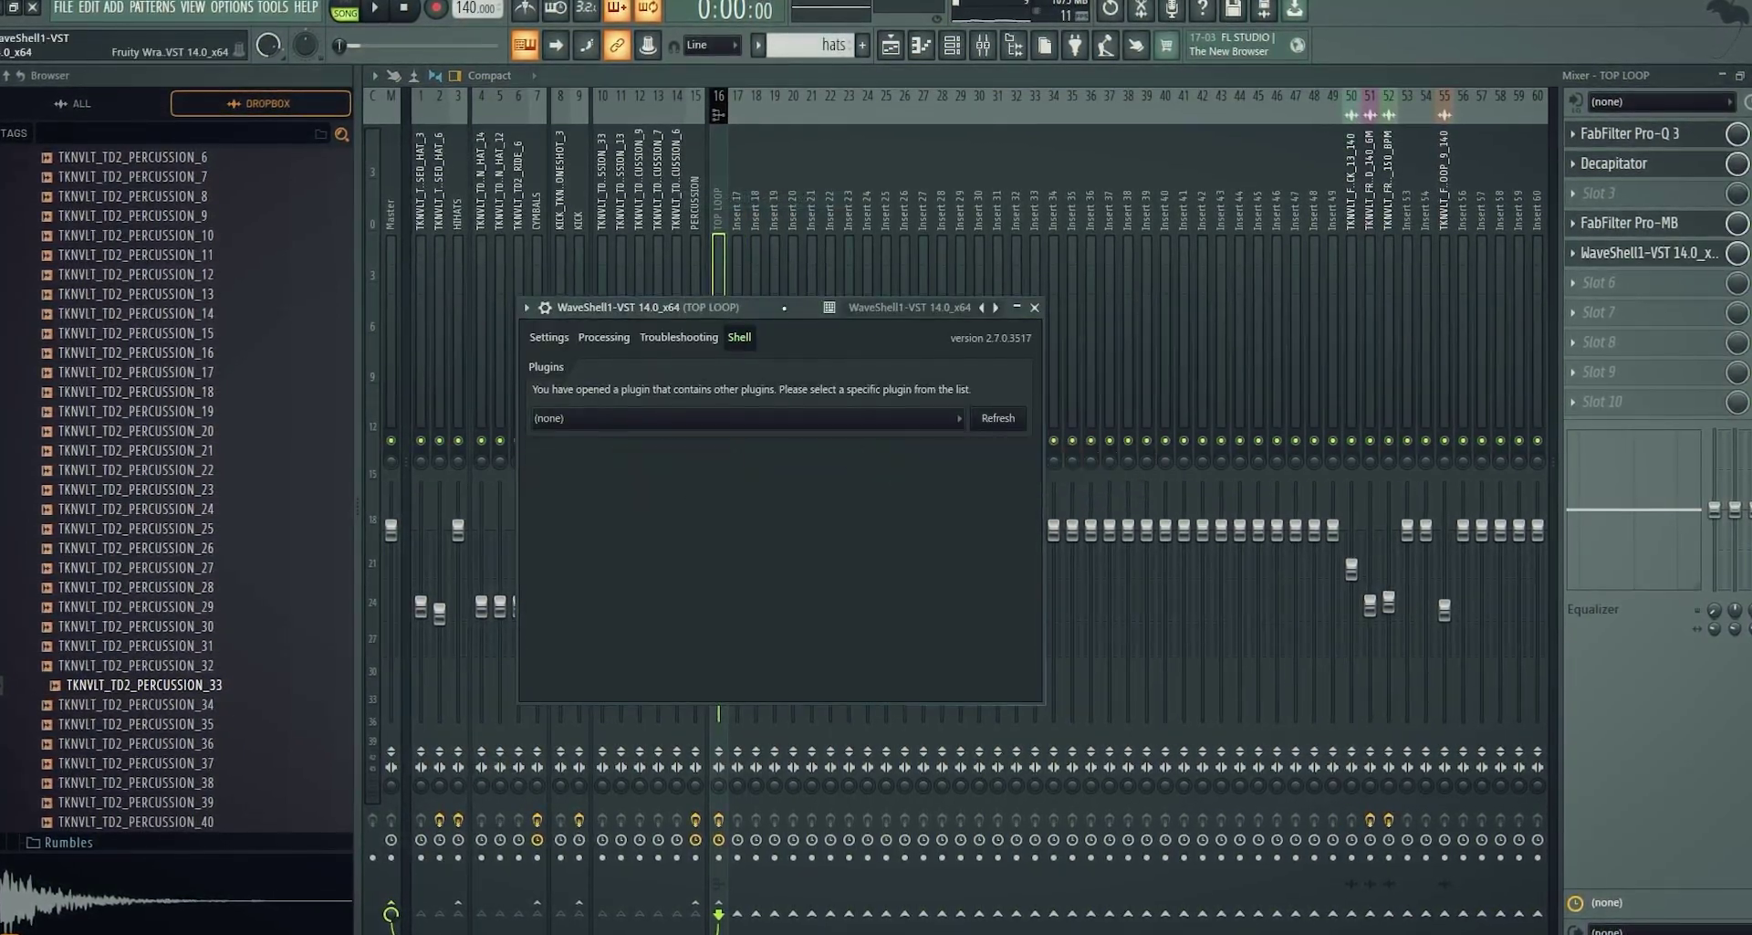
click(751, 416)
click(702, 458)
drag(731, 306, 748, 234)
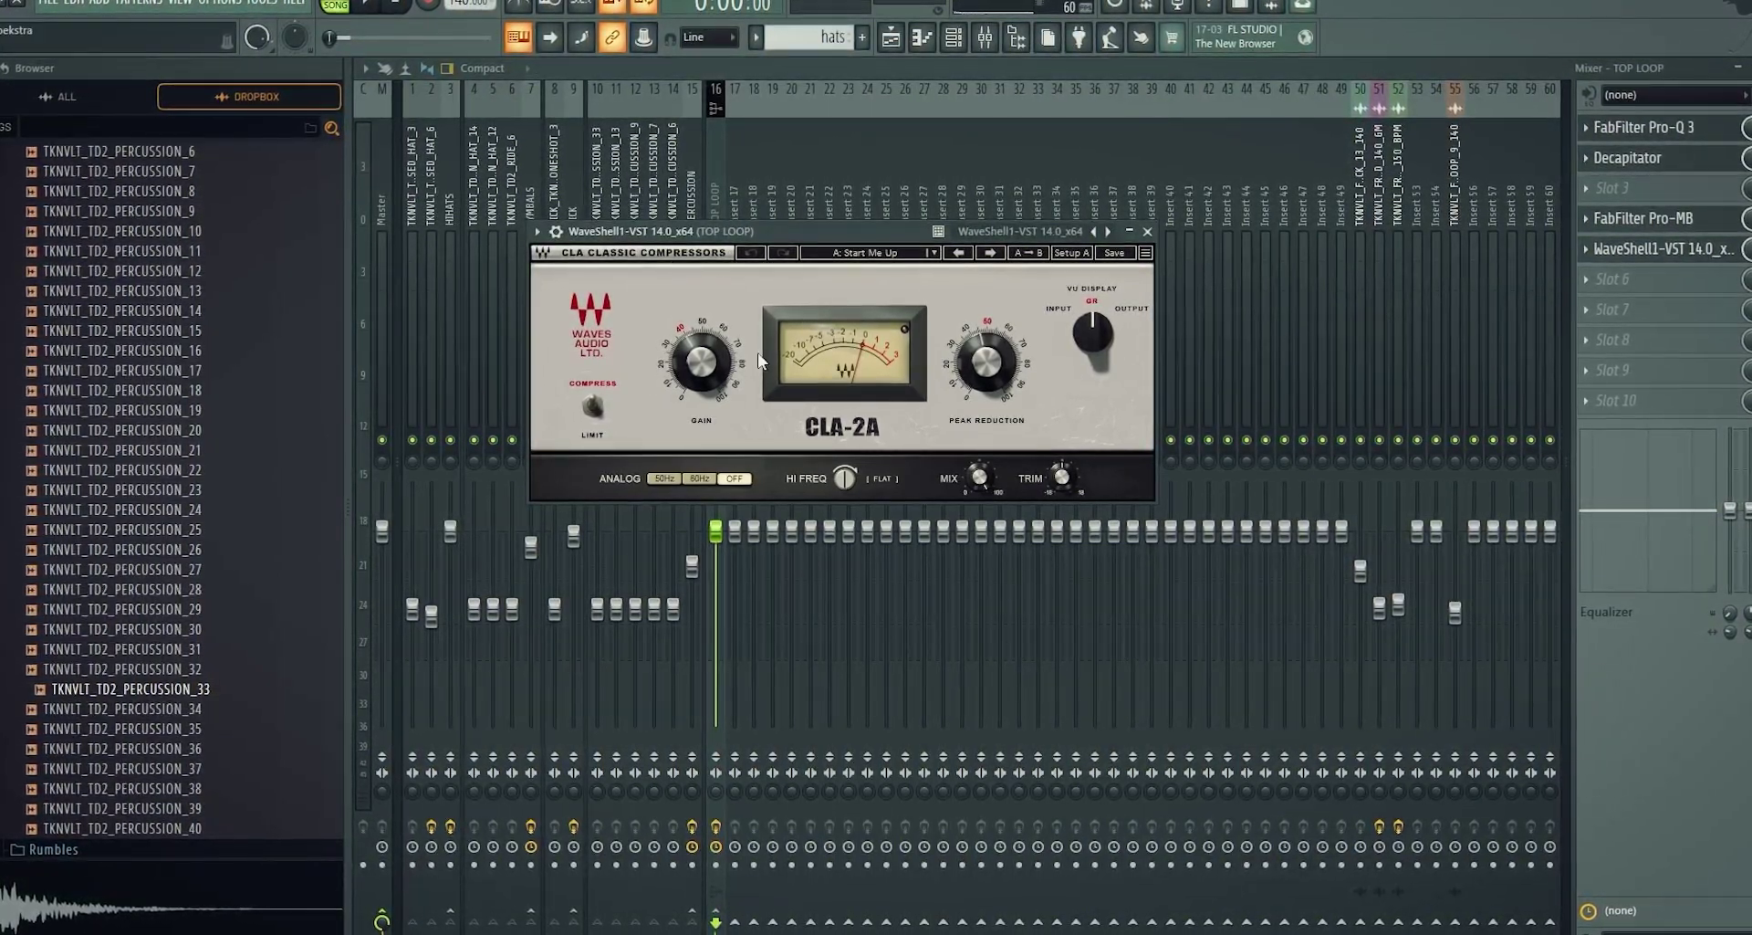
Set CLA-2A peak reduction to about 54 and gain to about 42.6, and lower insert 14's fader
mouse_move(986, 362)
mouse_down()
mouse_move(998, 350)
mouse_move(989, 377)
mouse_up()
key(space)
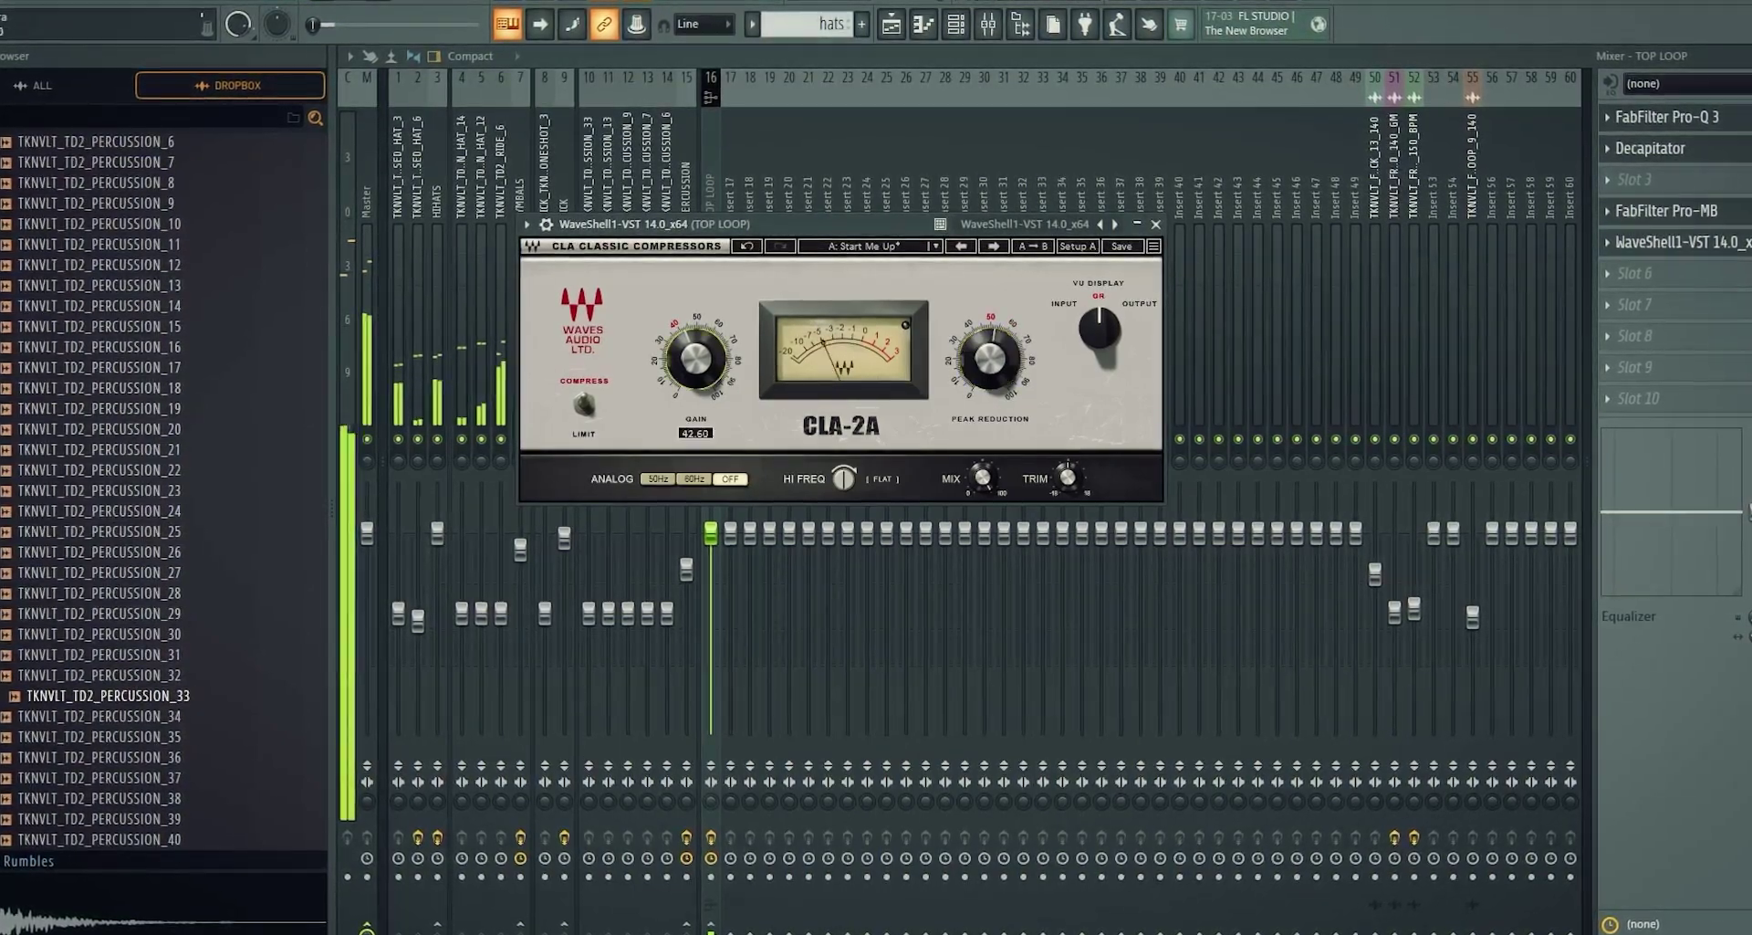
drag(698, 361, 697, 357)
drag(666, 614, 668, 639)
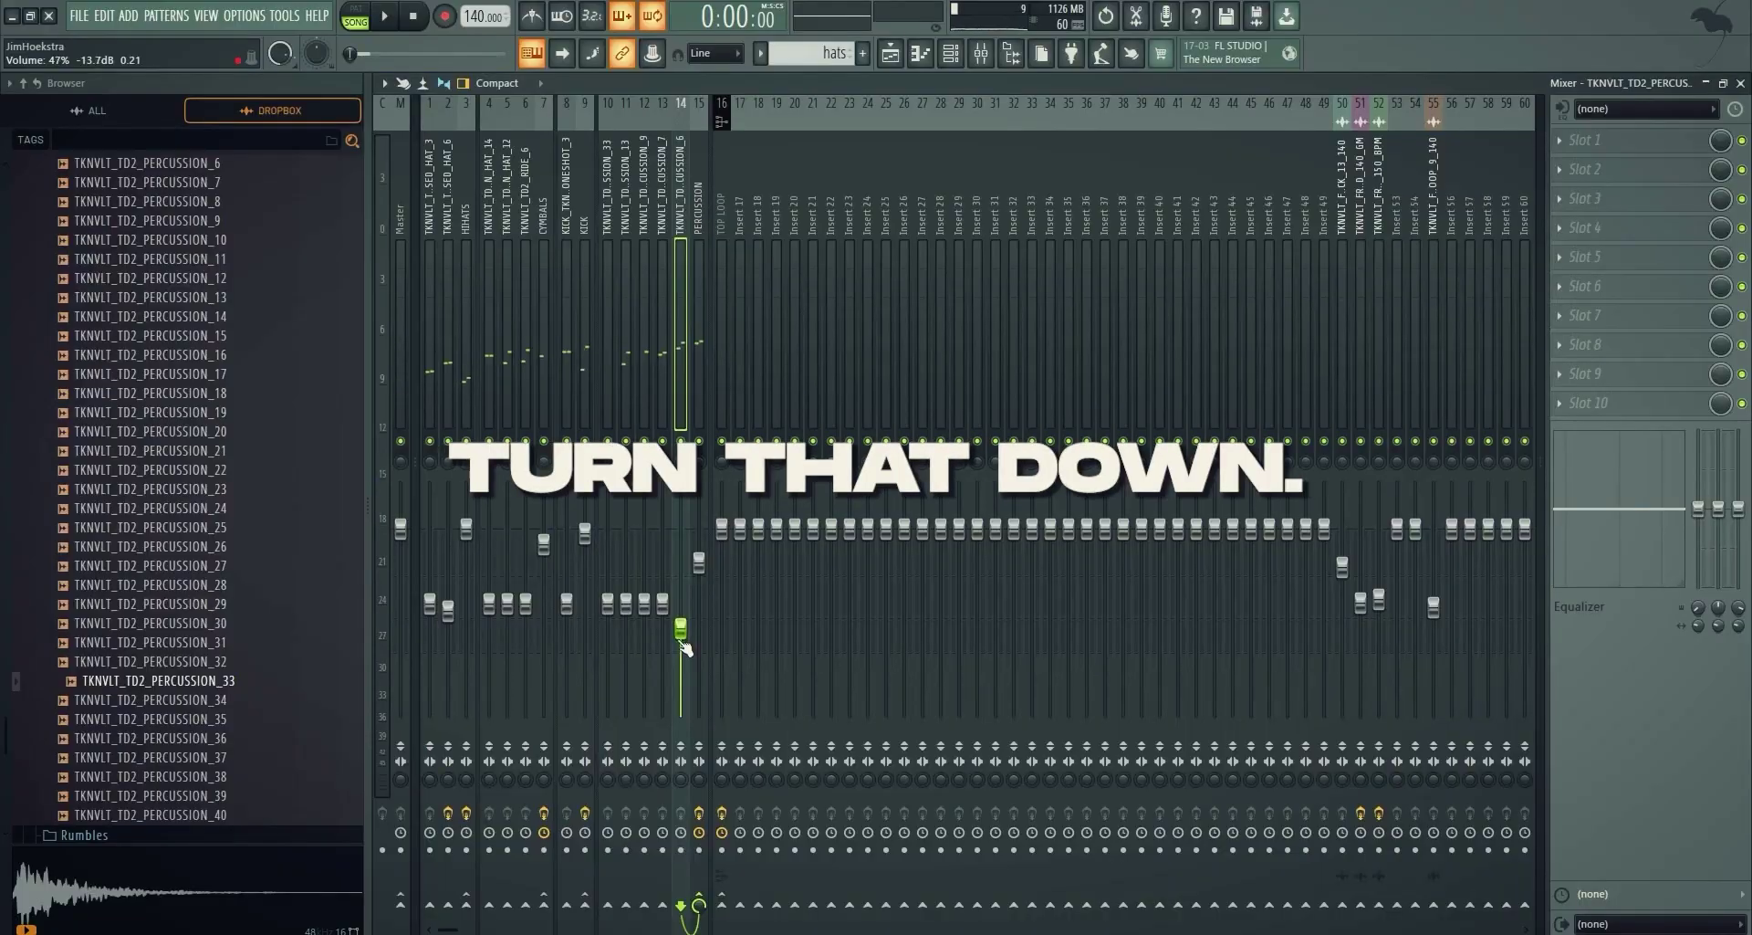
Add OTT and a Pro-Q 3 with a ~11.7 kHz high cut and a -2.4 dB bell near 5 kHz
key(space)
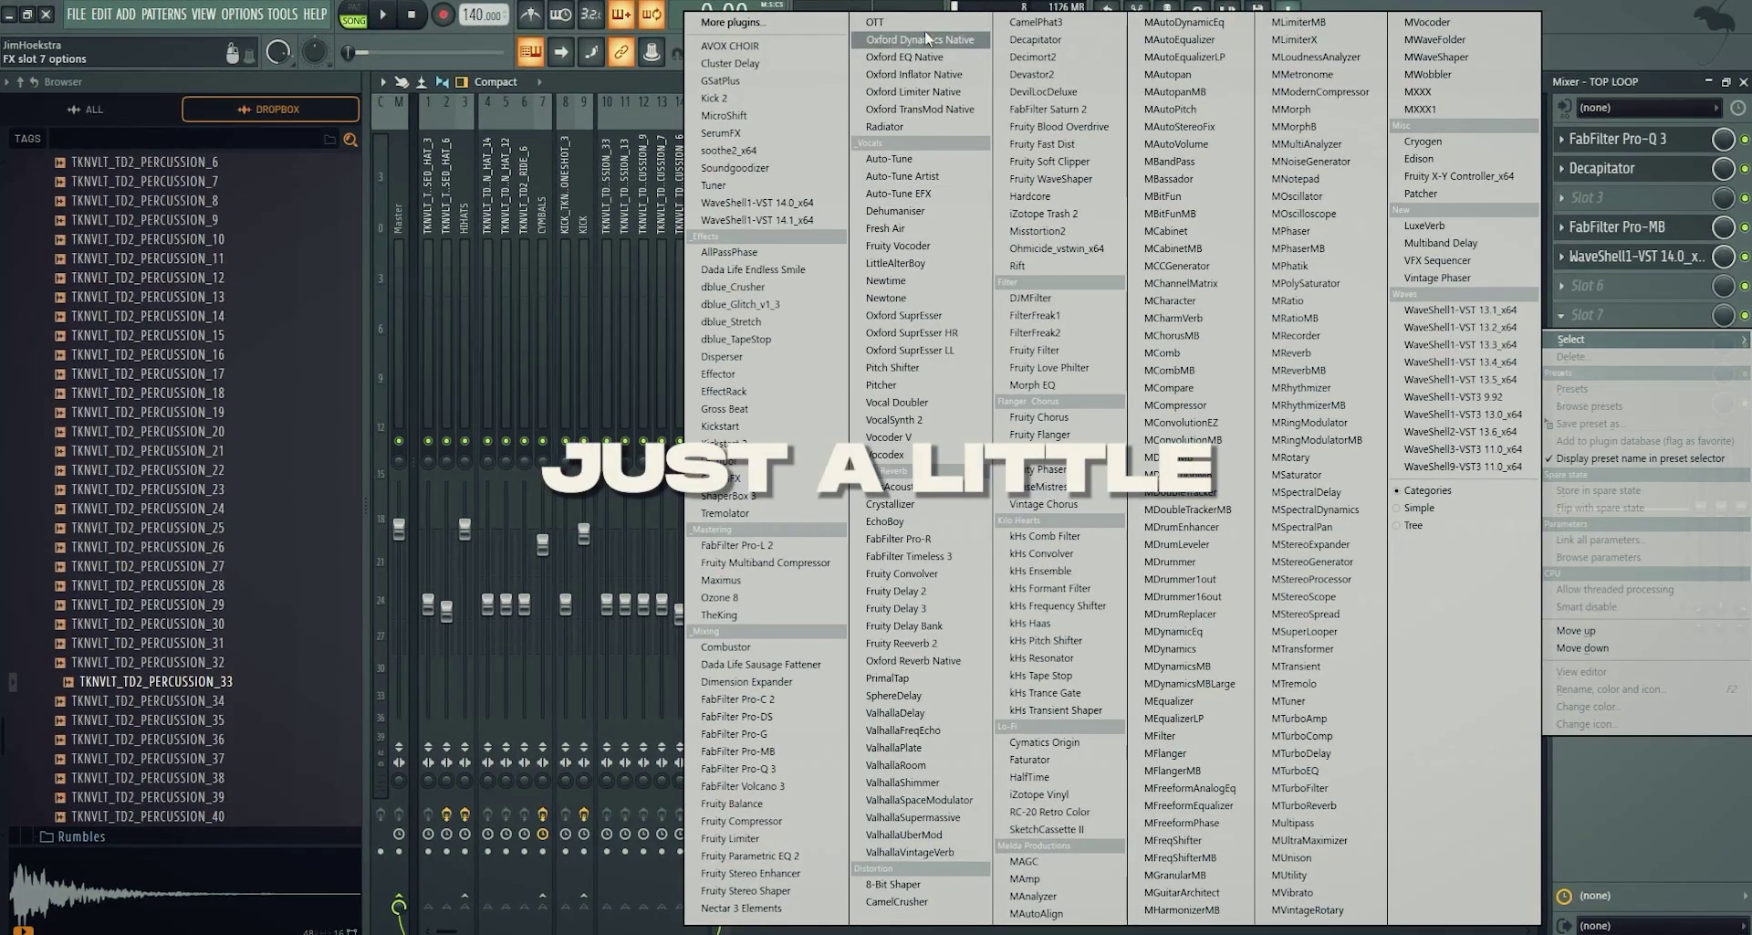
click(875, 22)
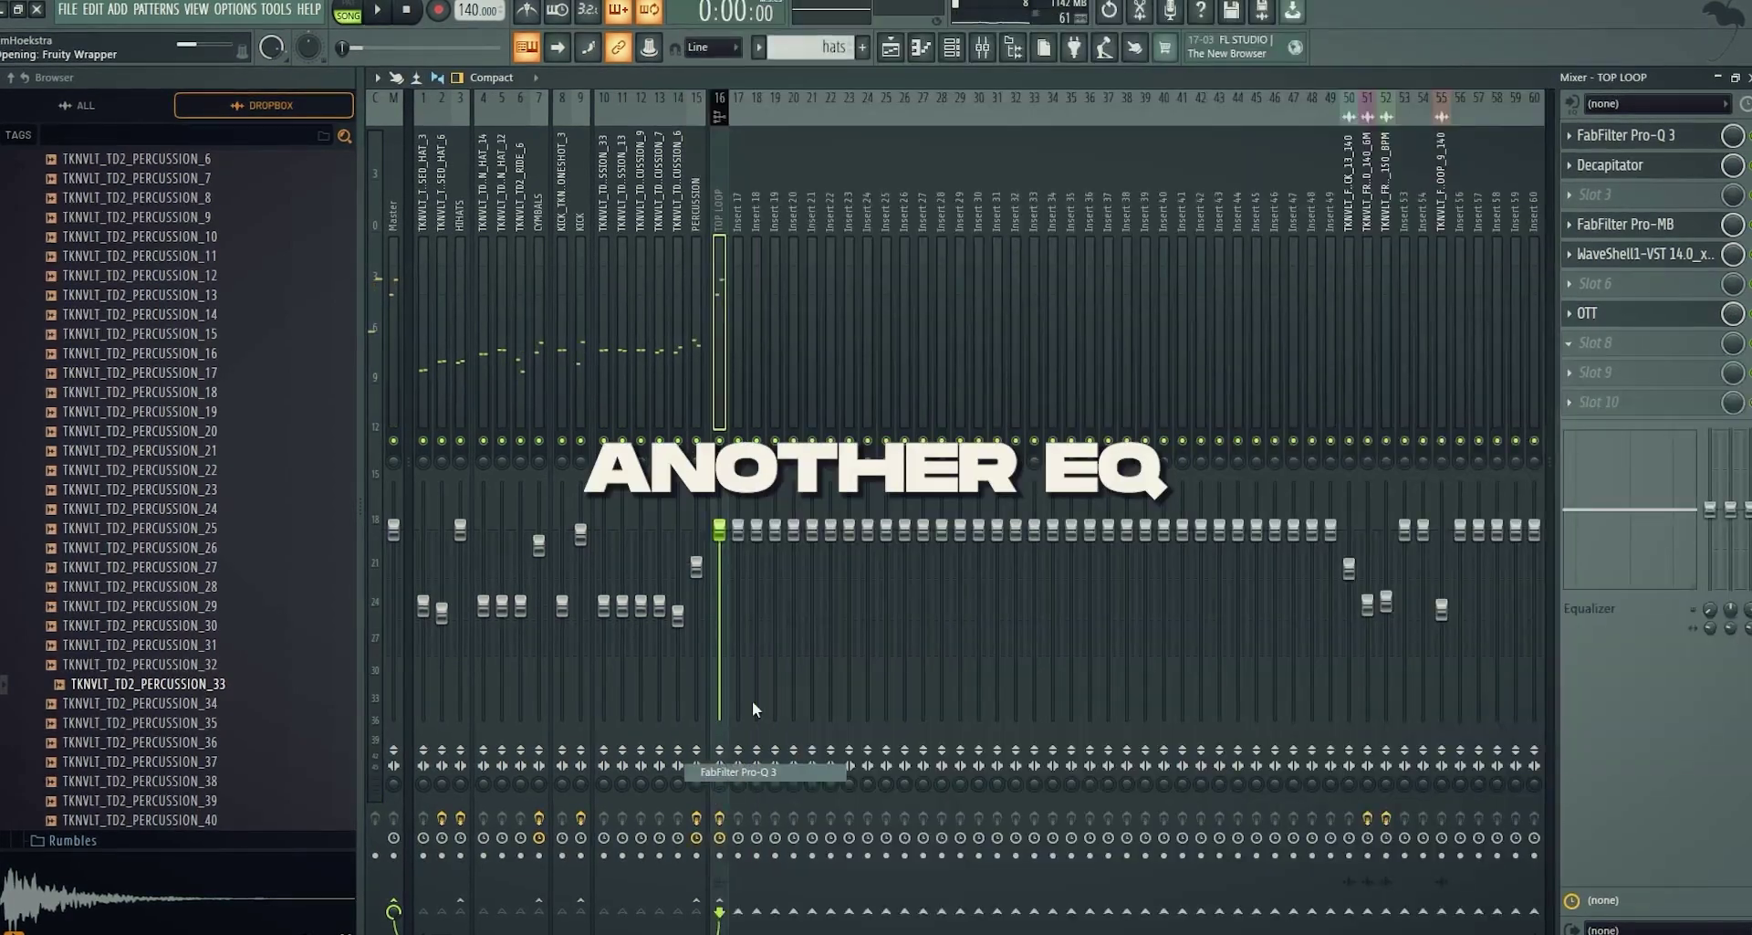
drag(1176, 383, 1132, 449)
key(space)
drag(1022, 394, 1024, 430)
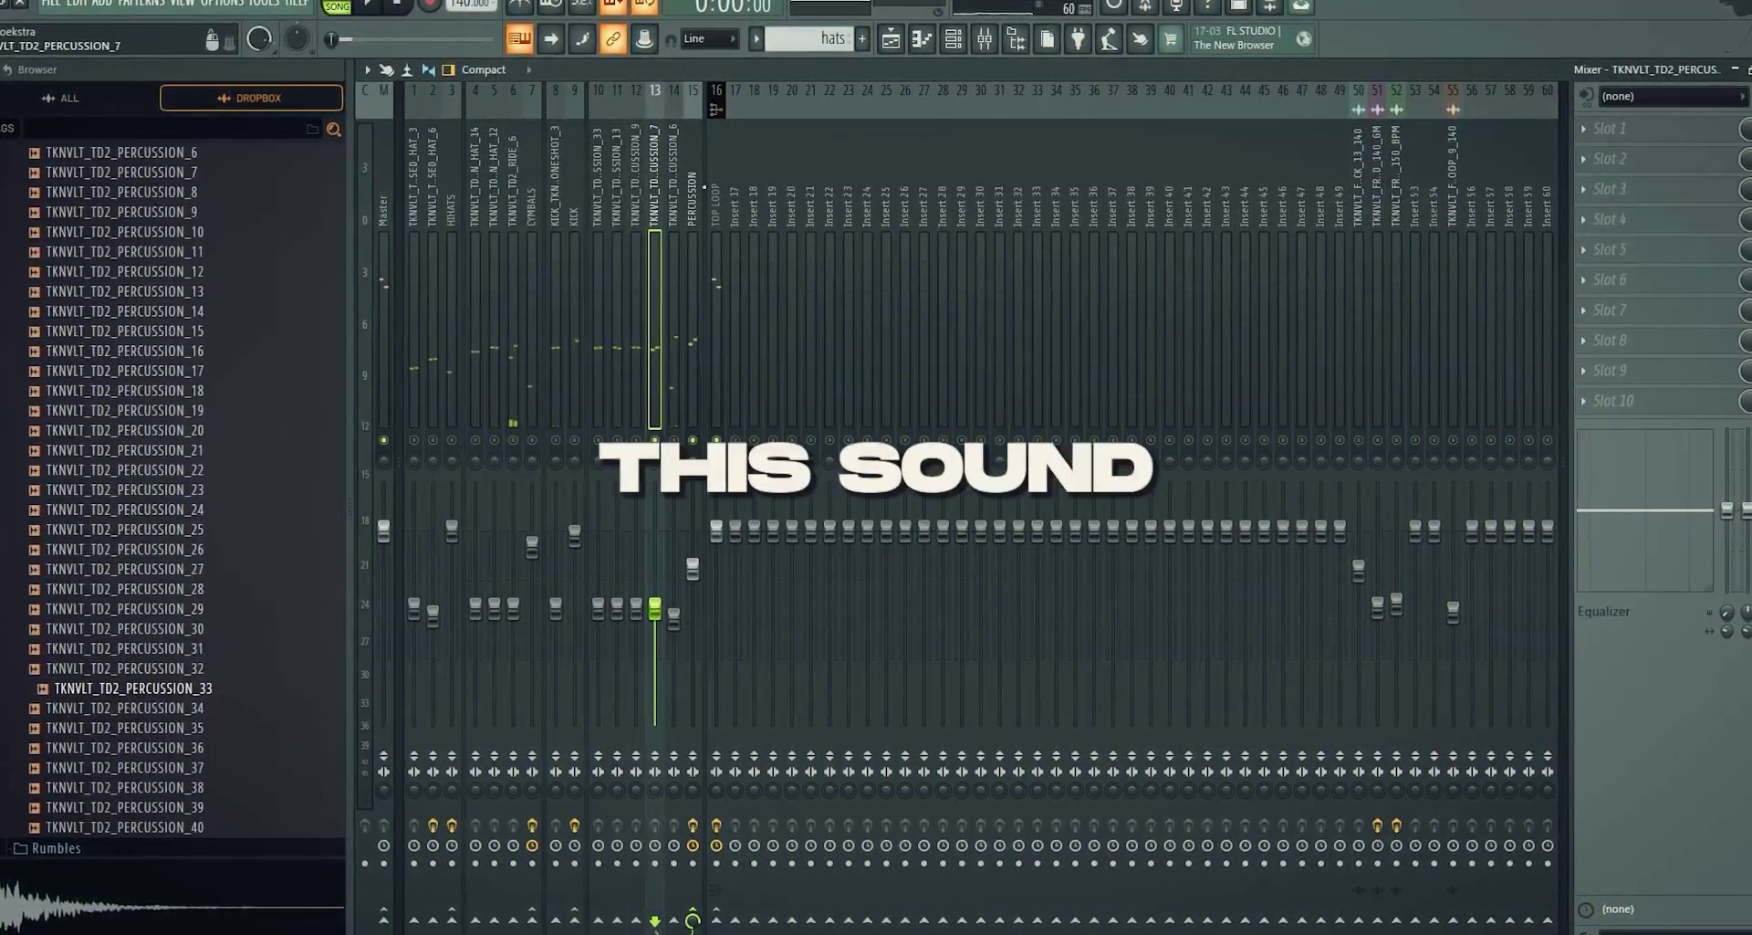
click(1623, 183)
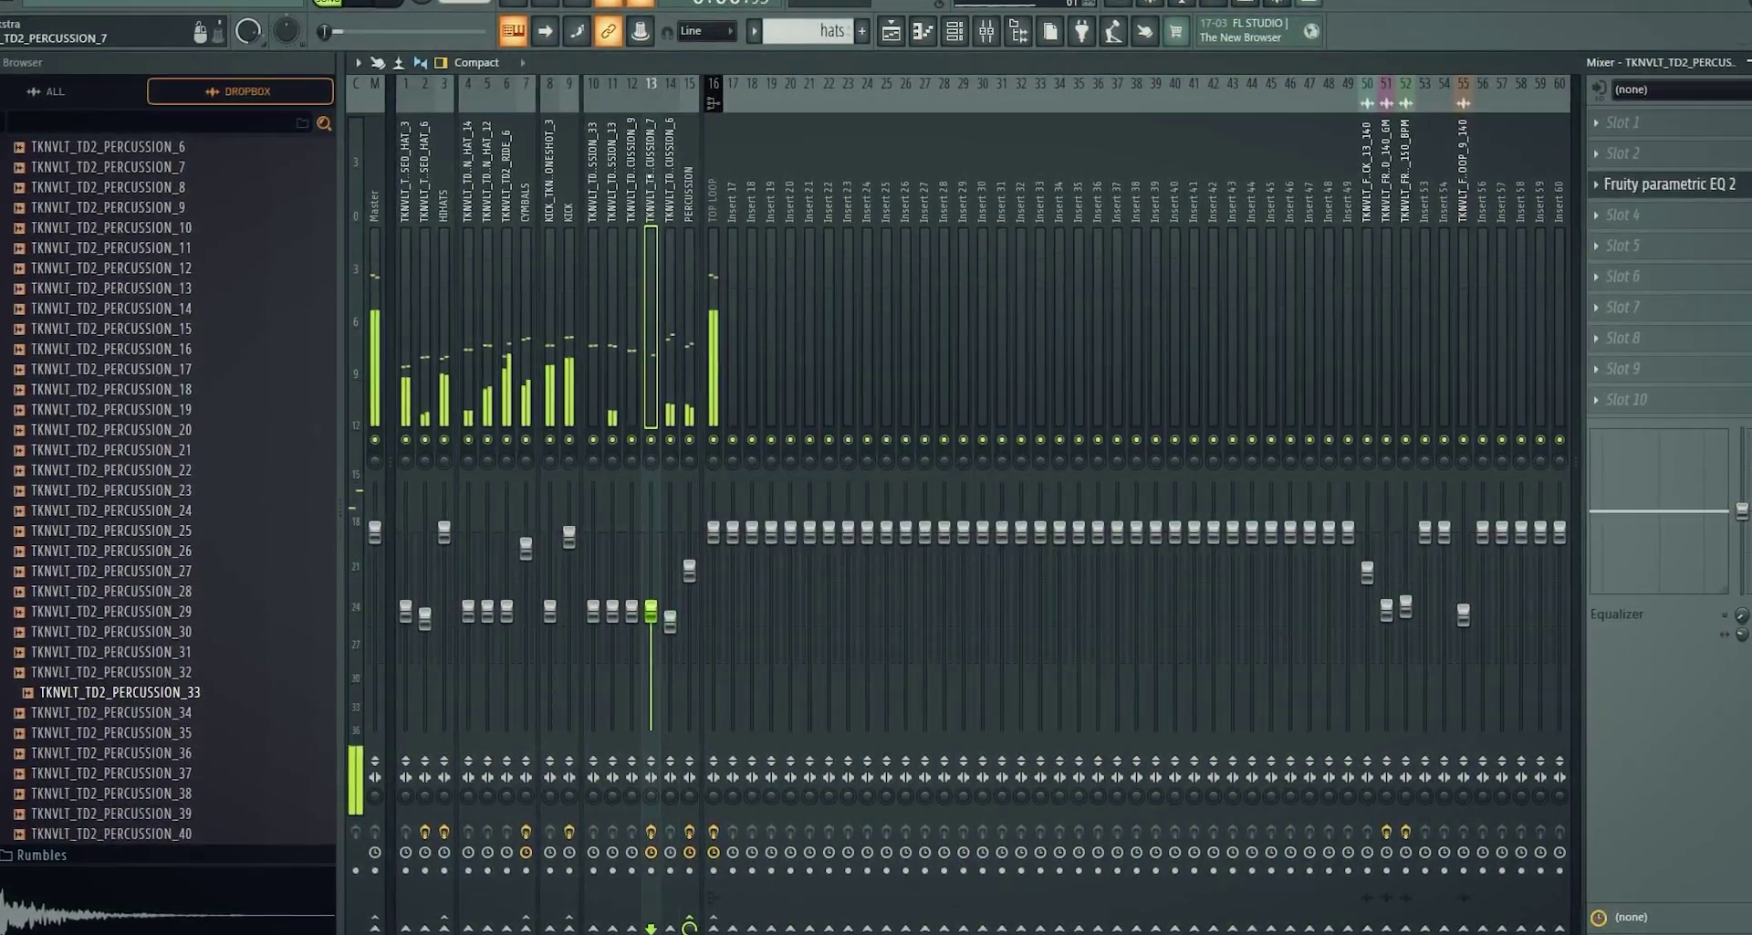
Lower tracks 5 and 6, then check the CYMBALS, PERCUSSION and KICK tracks' effects
drag(504, 612, 505, 630)
drag(485, 611, 486, 615)
click(524, 549)
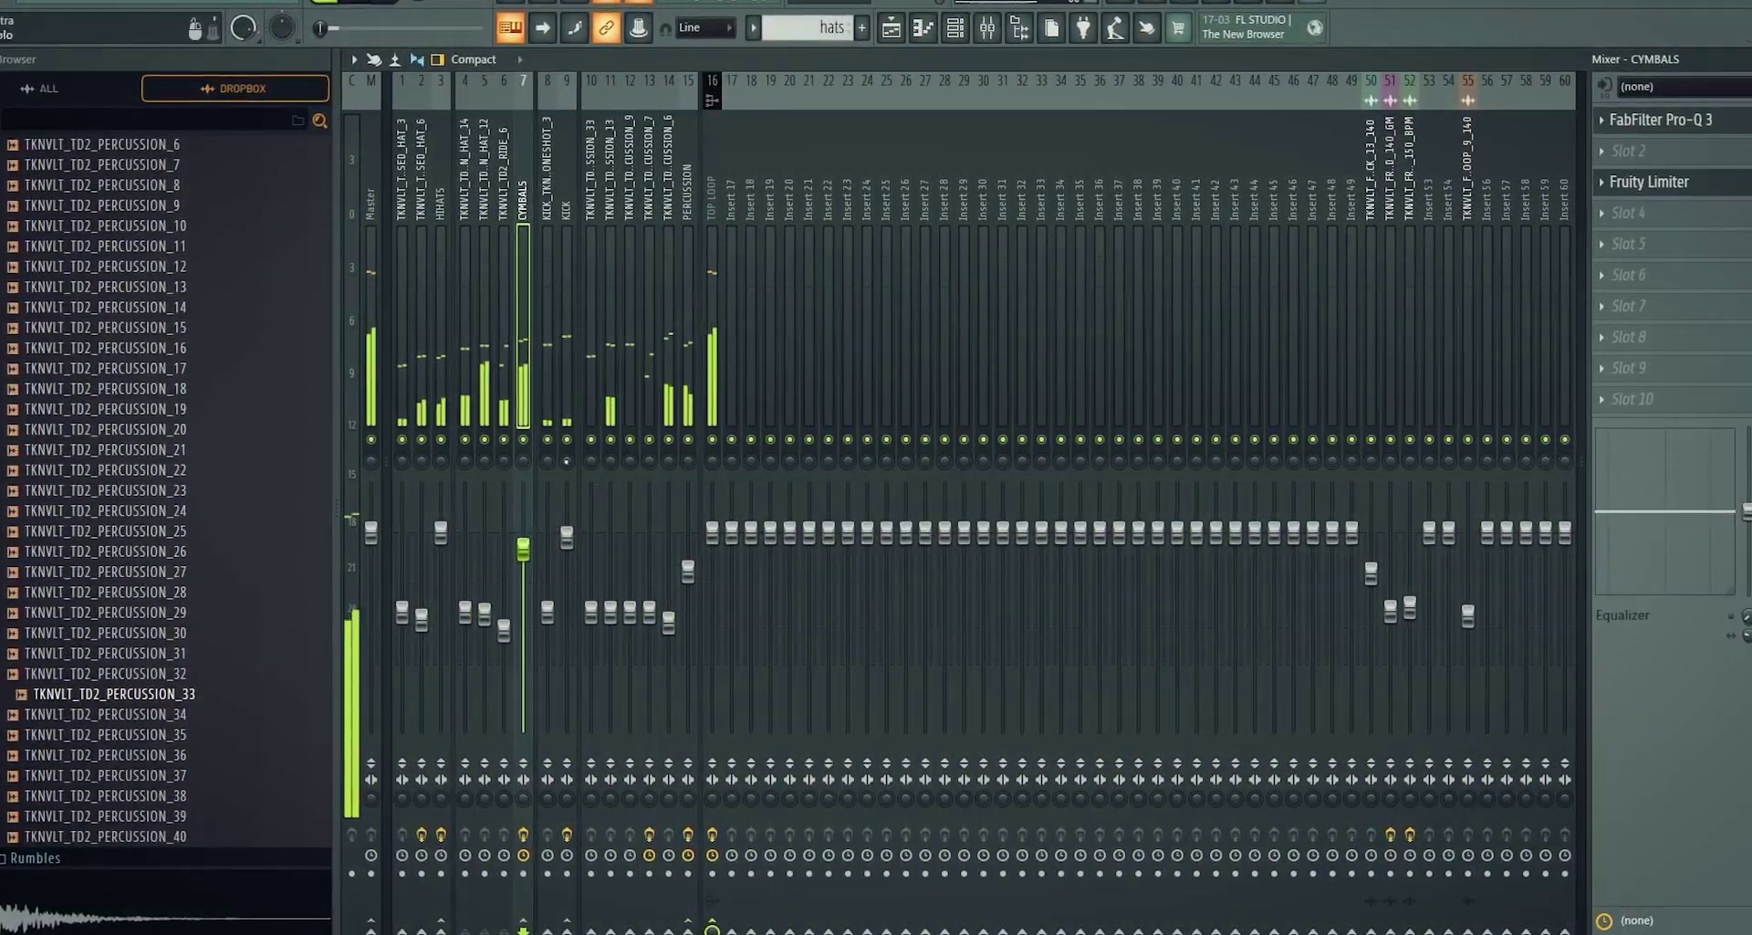
click(687, 573)
click(570, 178)
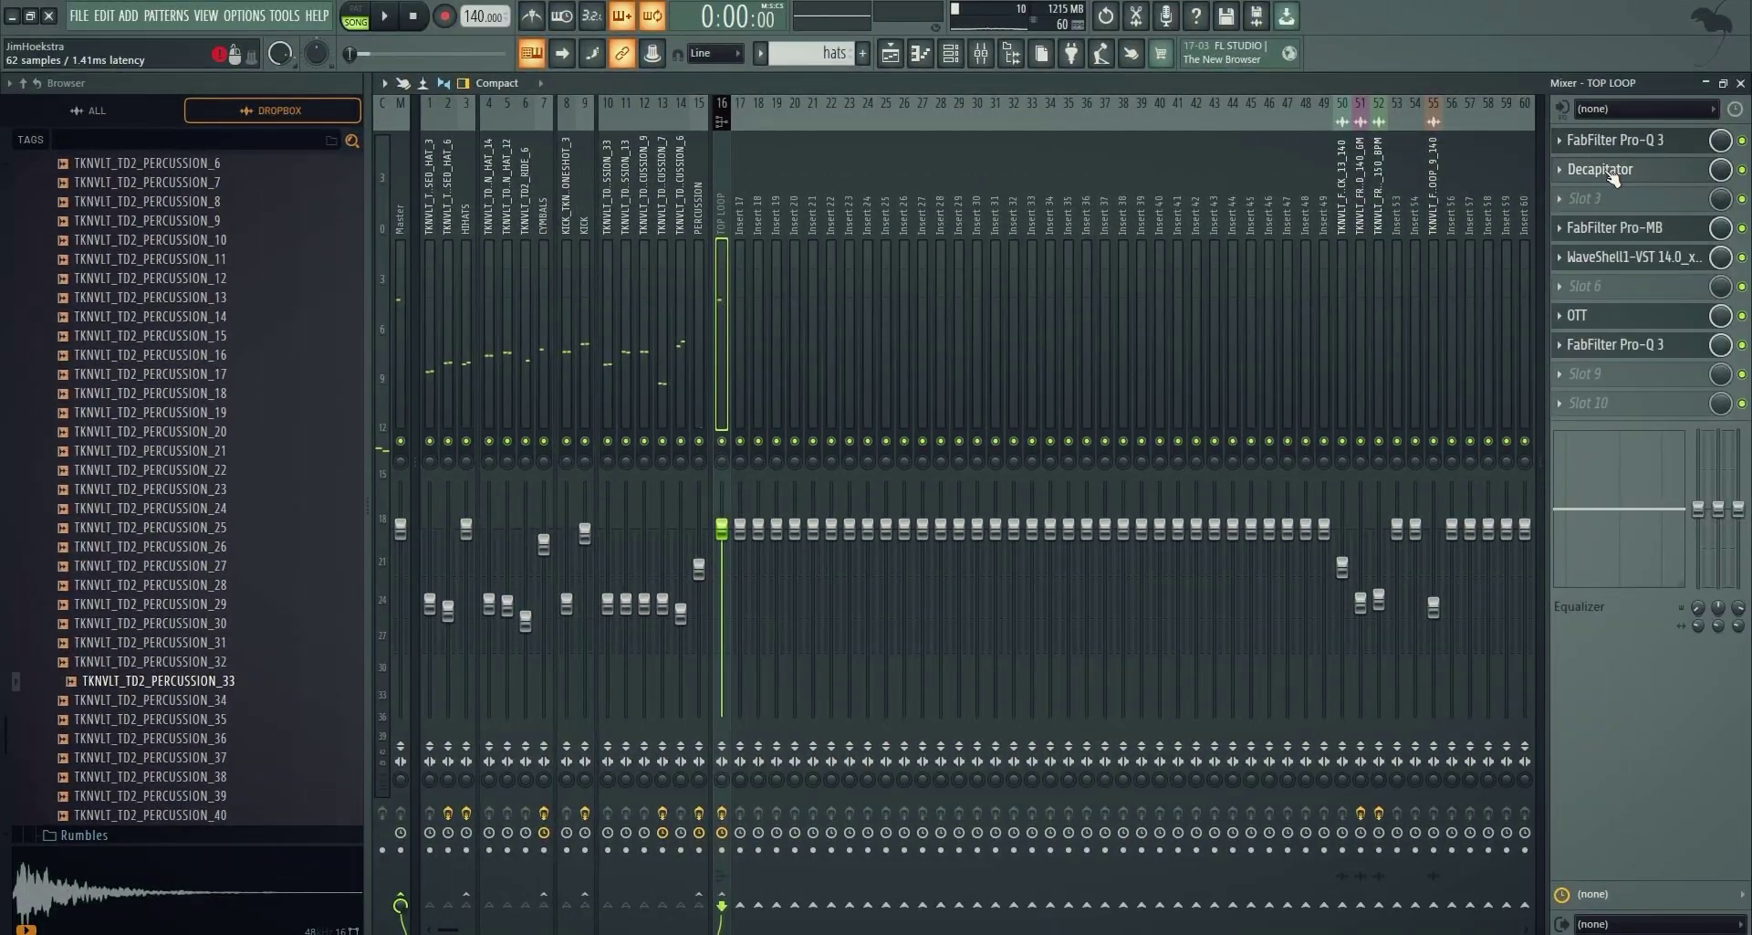
Turn Decapitator drive to 6.3, add Fruity Limiter with gate threshold -35 dB, and move it first
click(1606, 170)
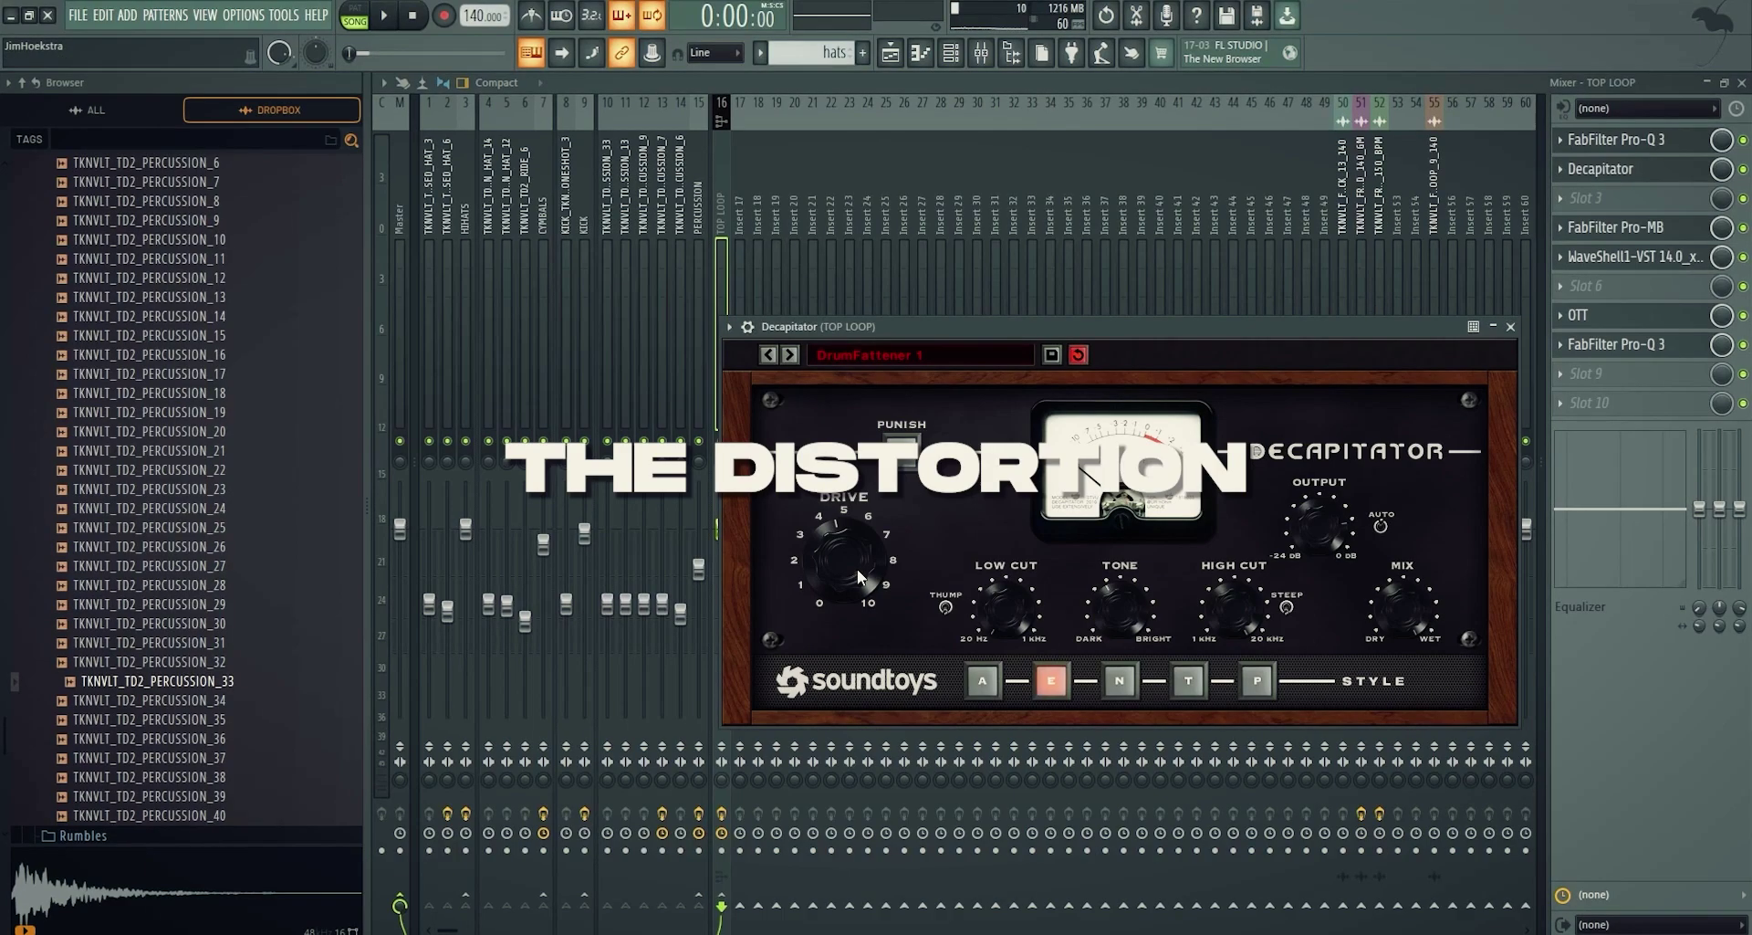
drag(876, 523, 880, 571)
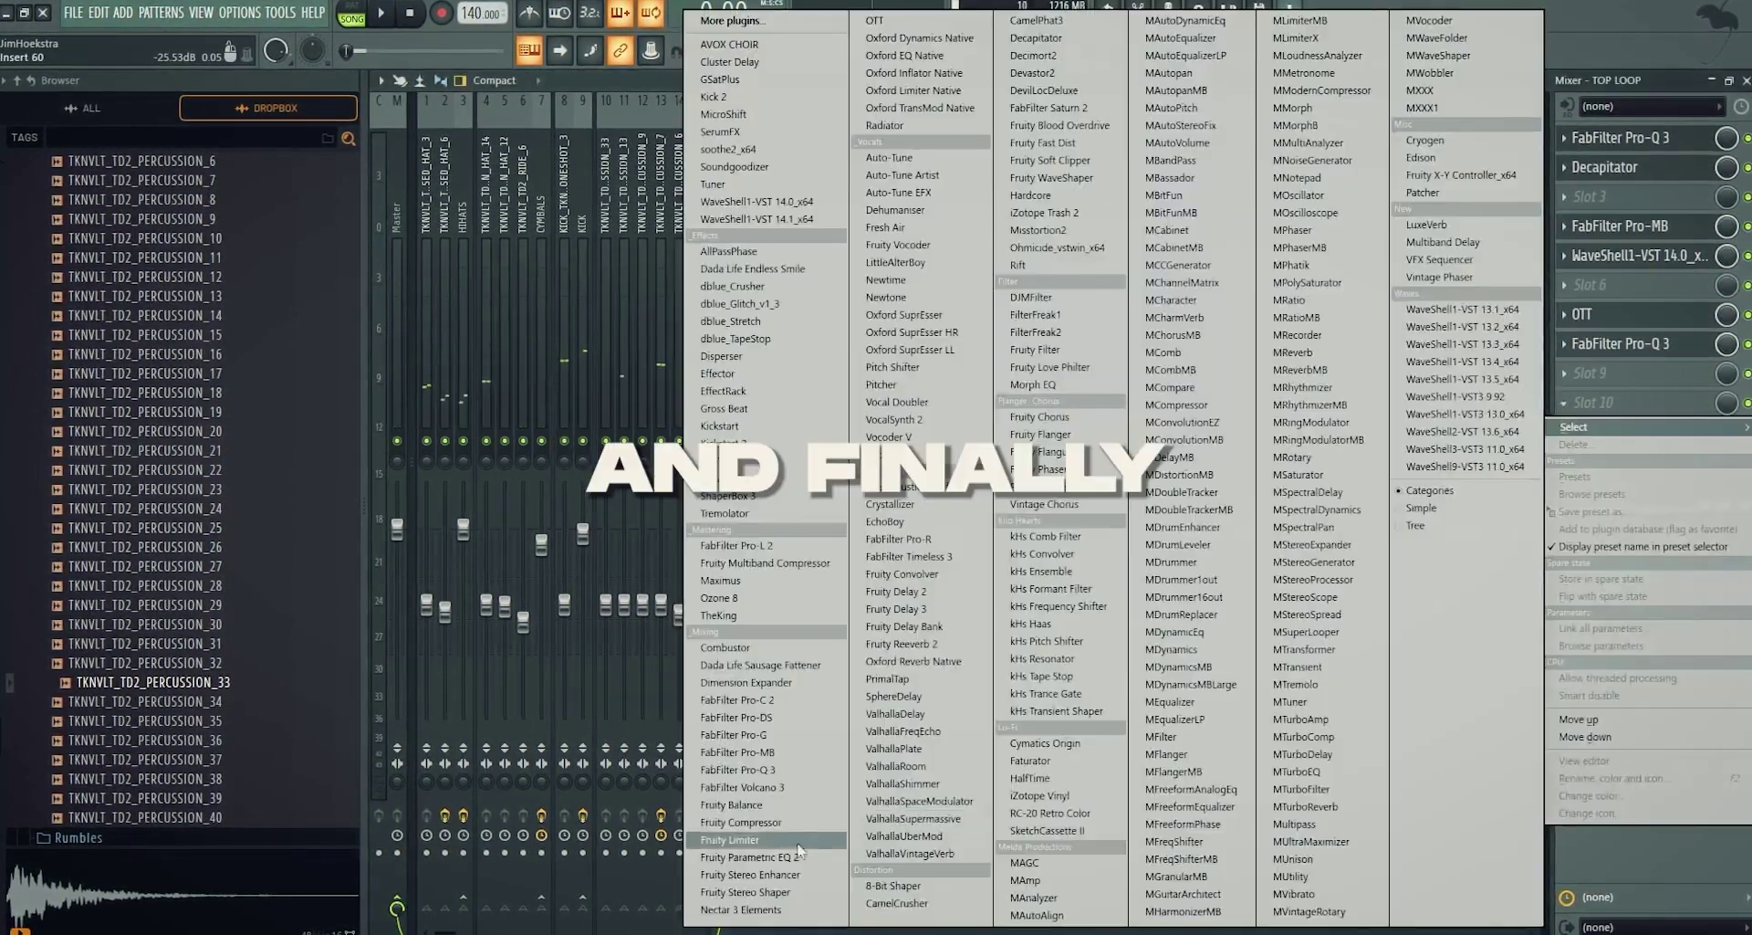
click(799, 845)
scroll(1657, 402, up, 3)
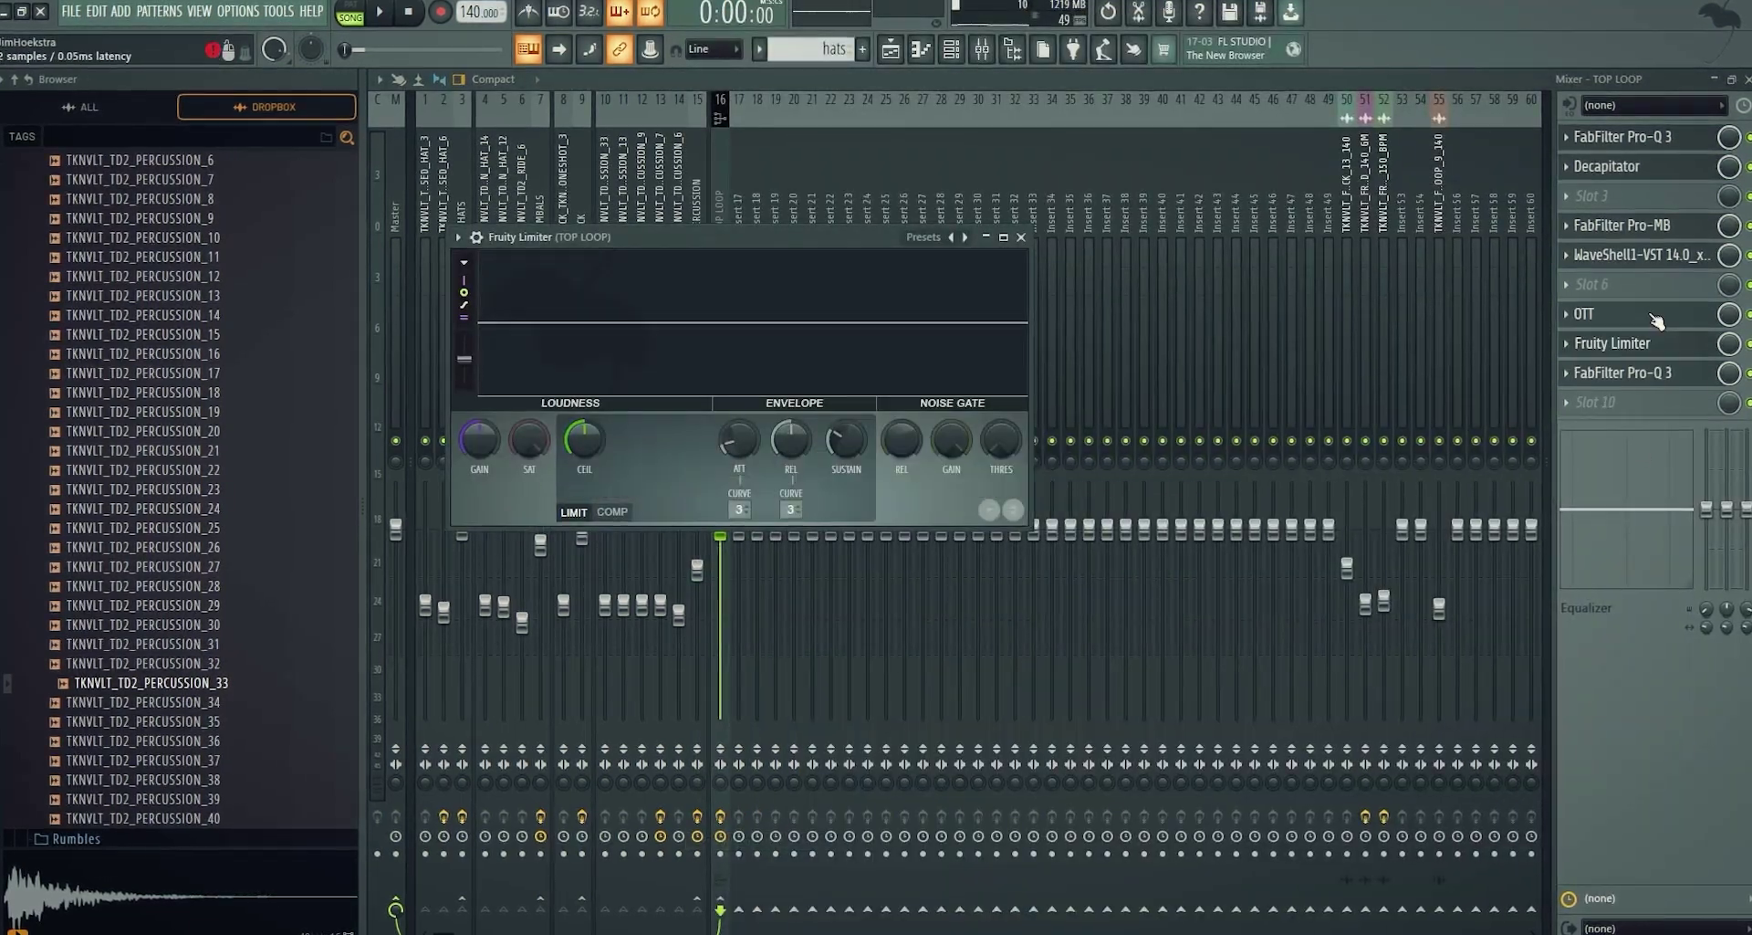
drag(1657, 320, 1610, 195)
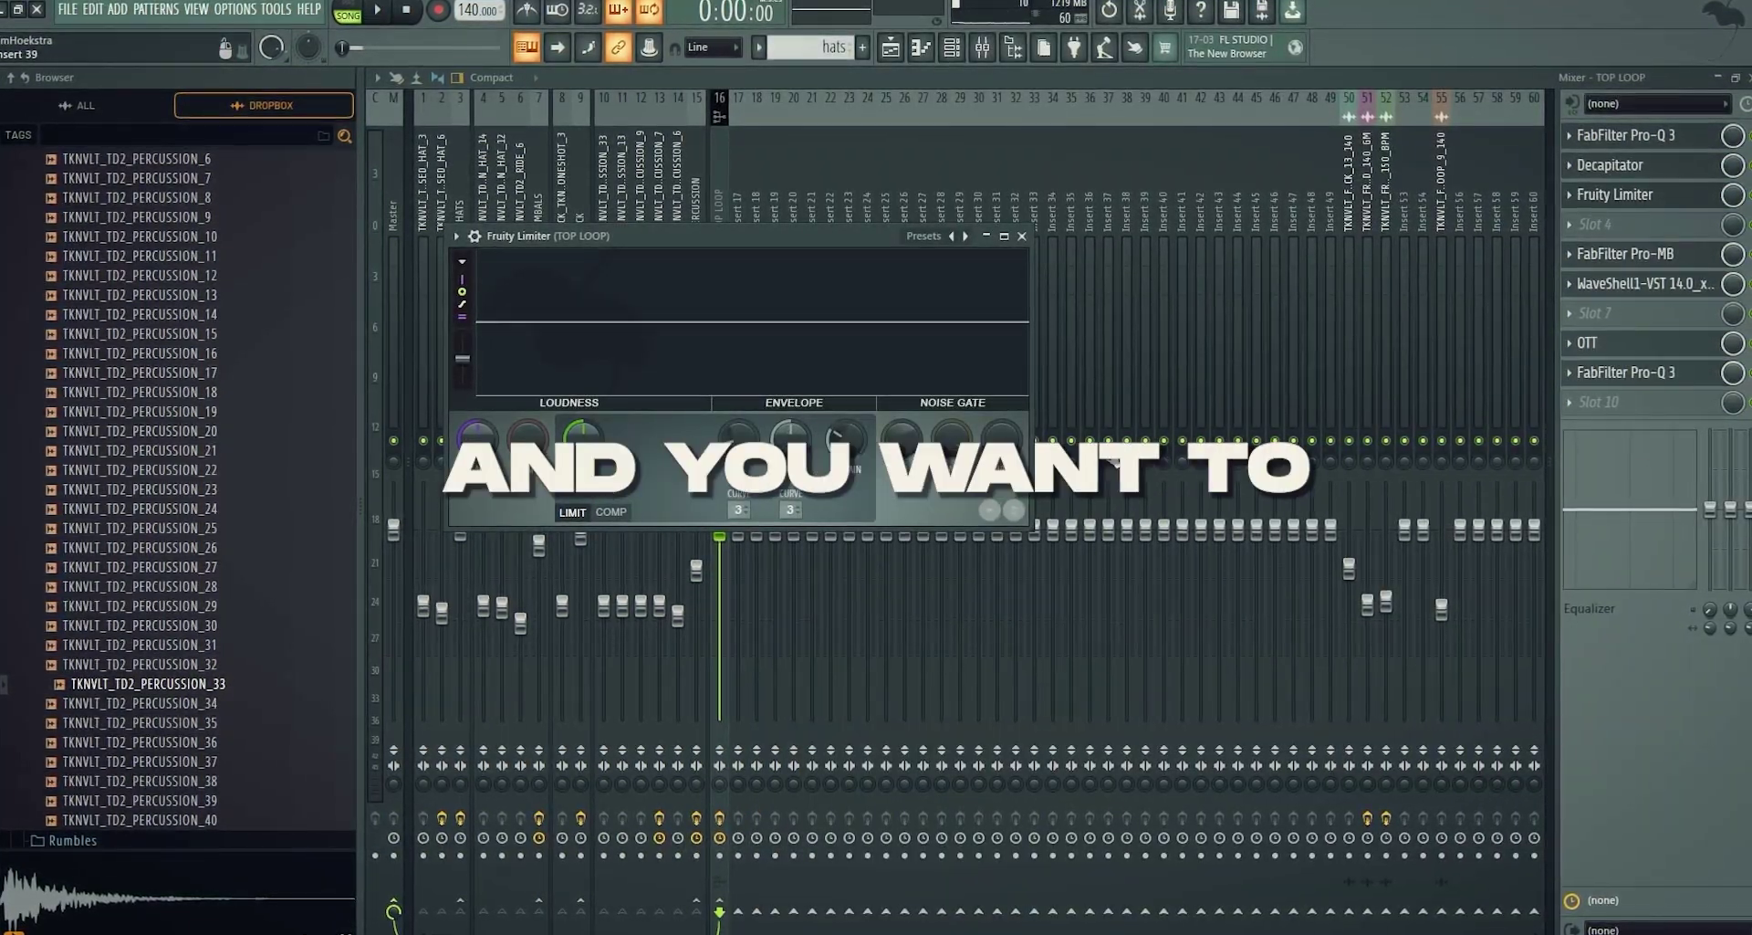
drag(1023, 444, 1009, 445)
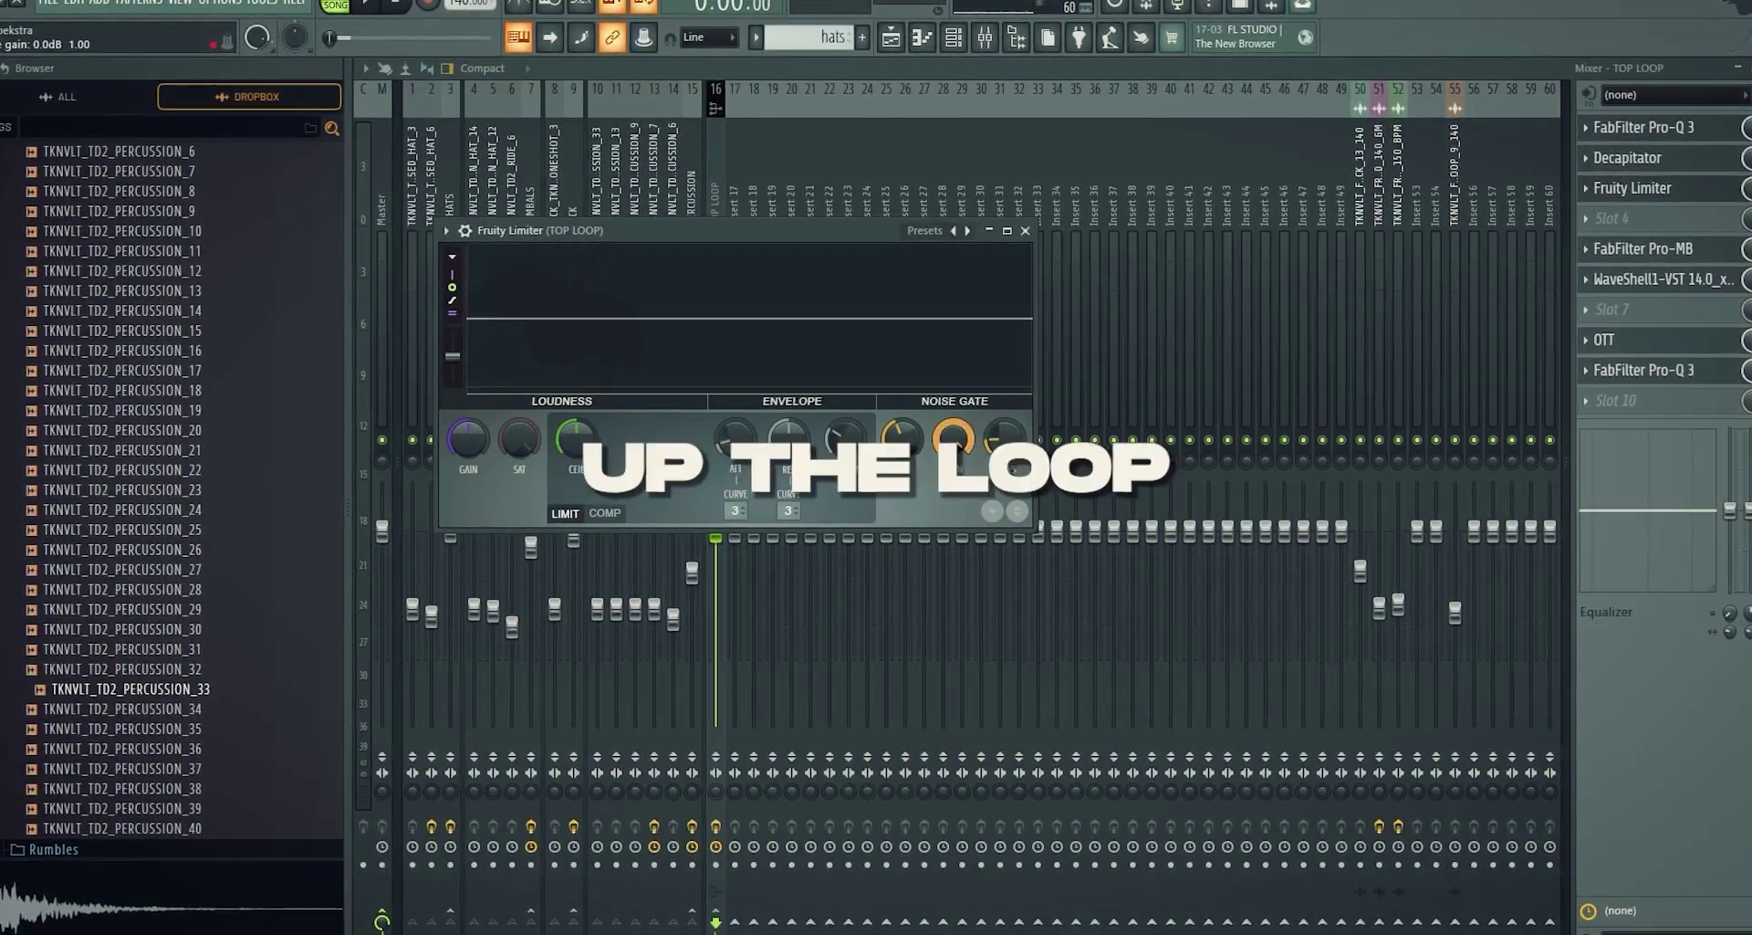
key(space)
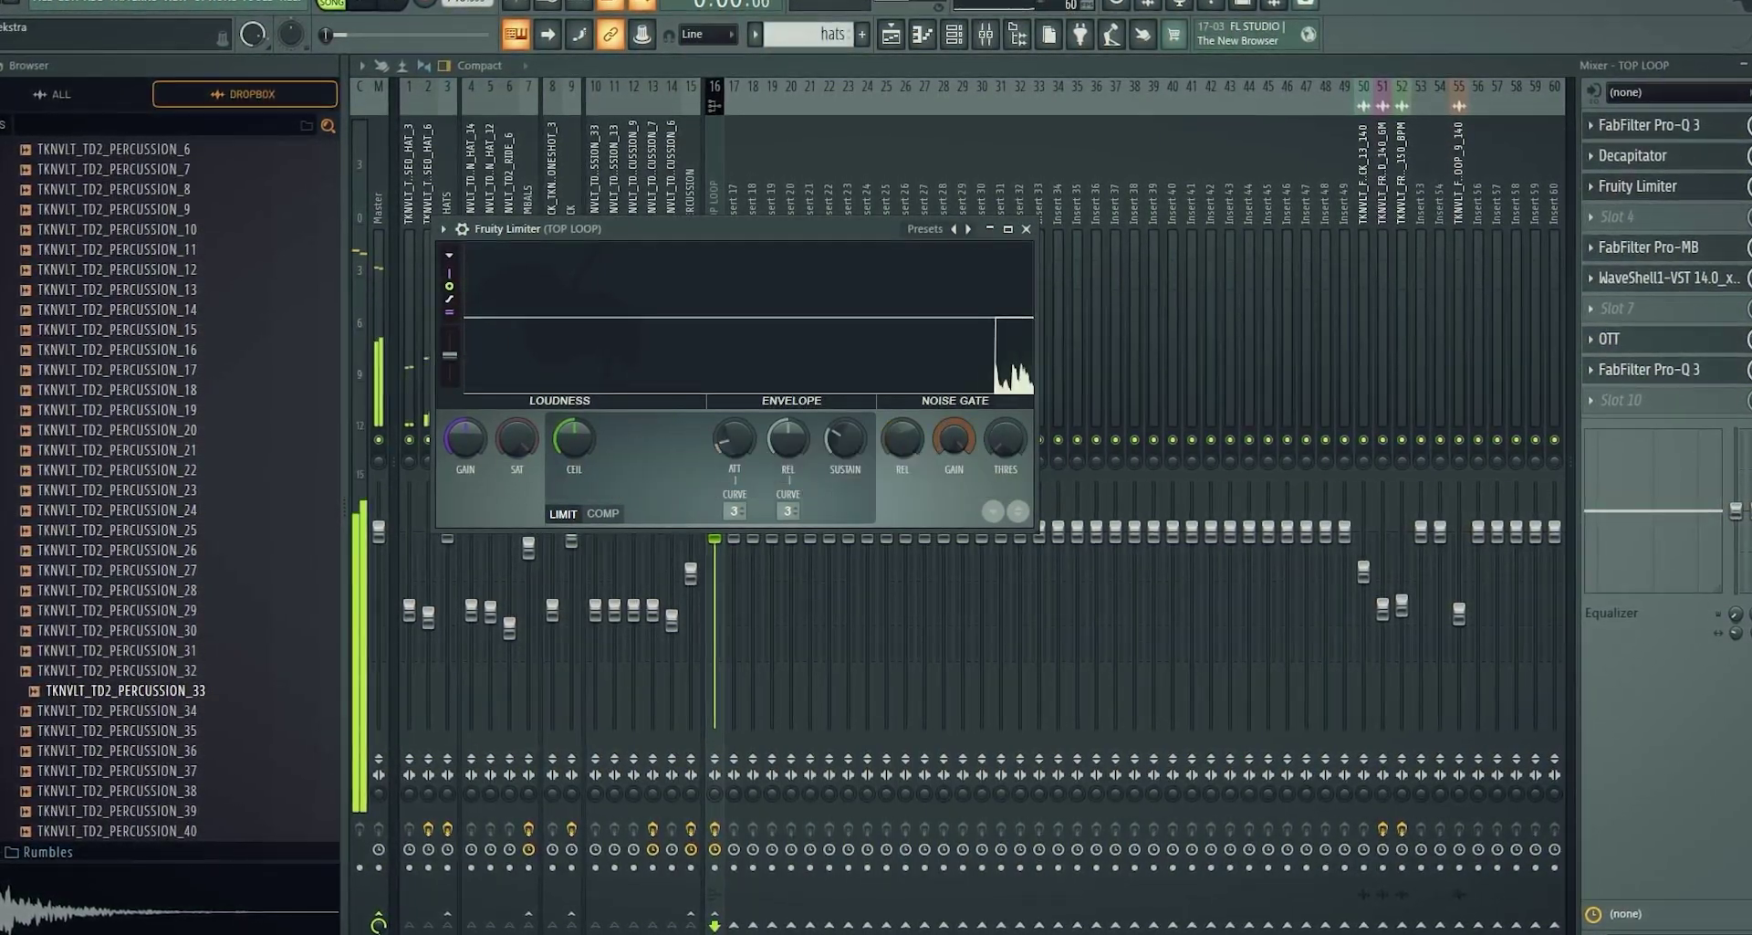
drag(1643, 186, 1661, 128)
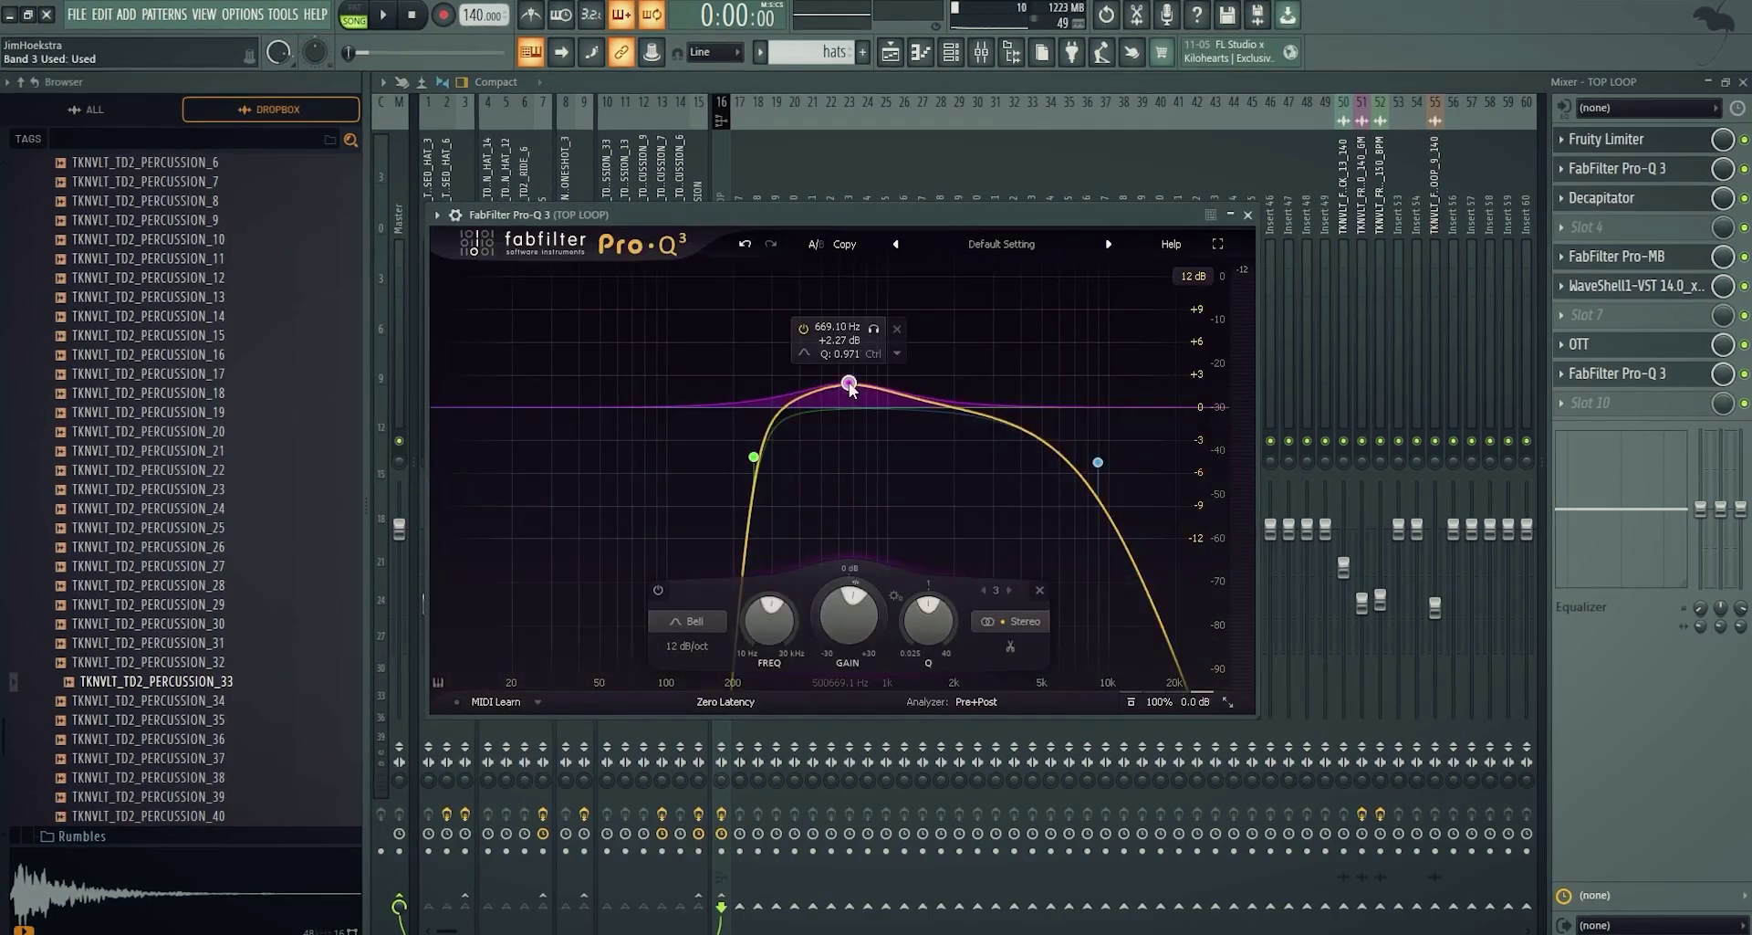
Reshape band 3 into a wide cut and set a Fruity parametric EQ 2 mid boost at 454 Hz
drag(841, 391, 816, 536)
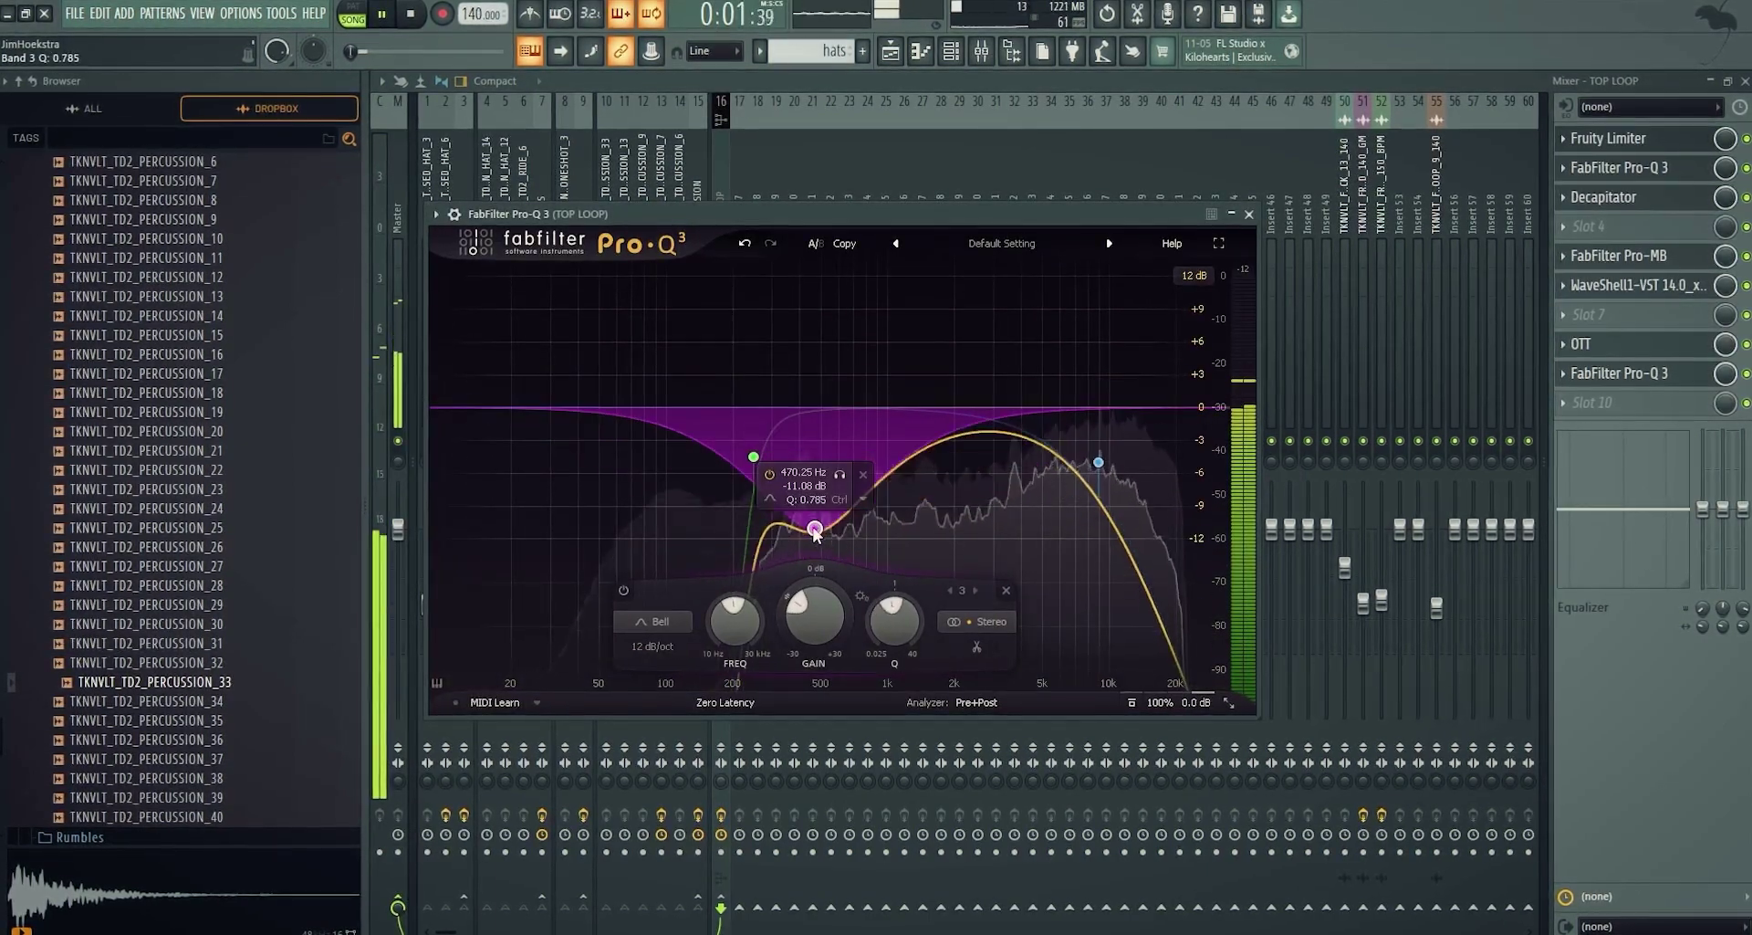
click(1672, 237)
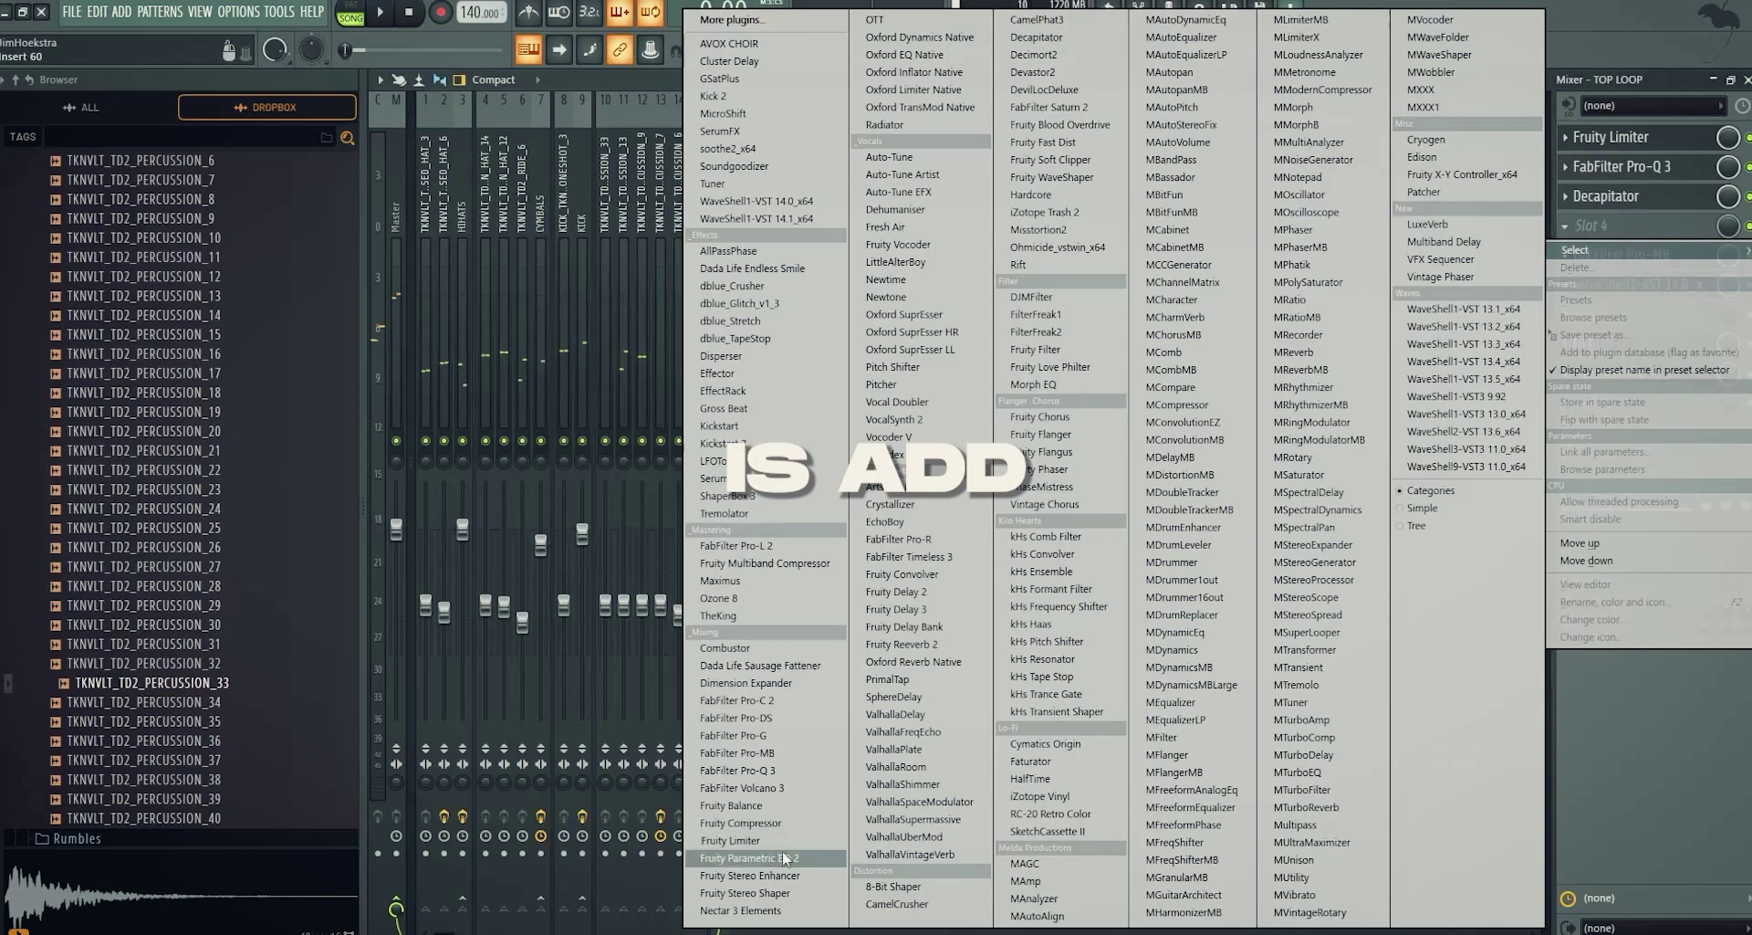
click(765, 859)
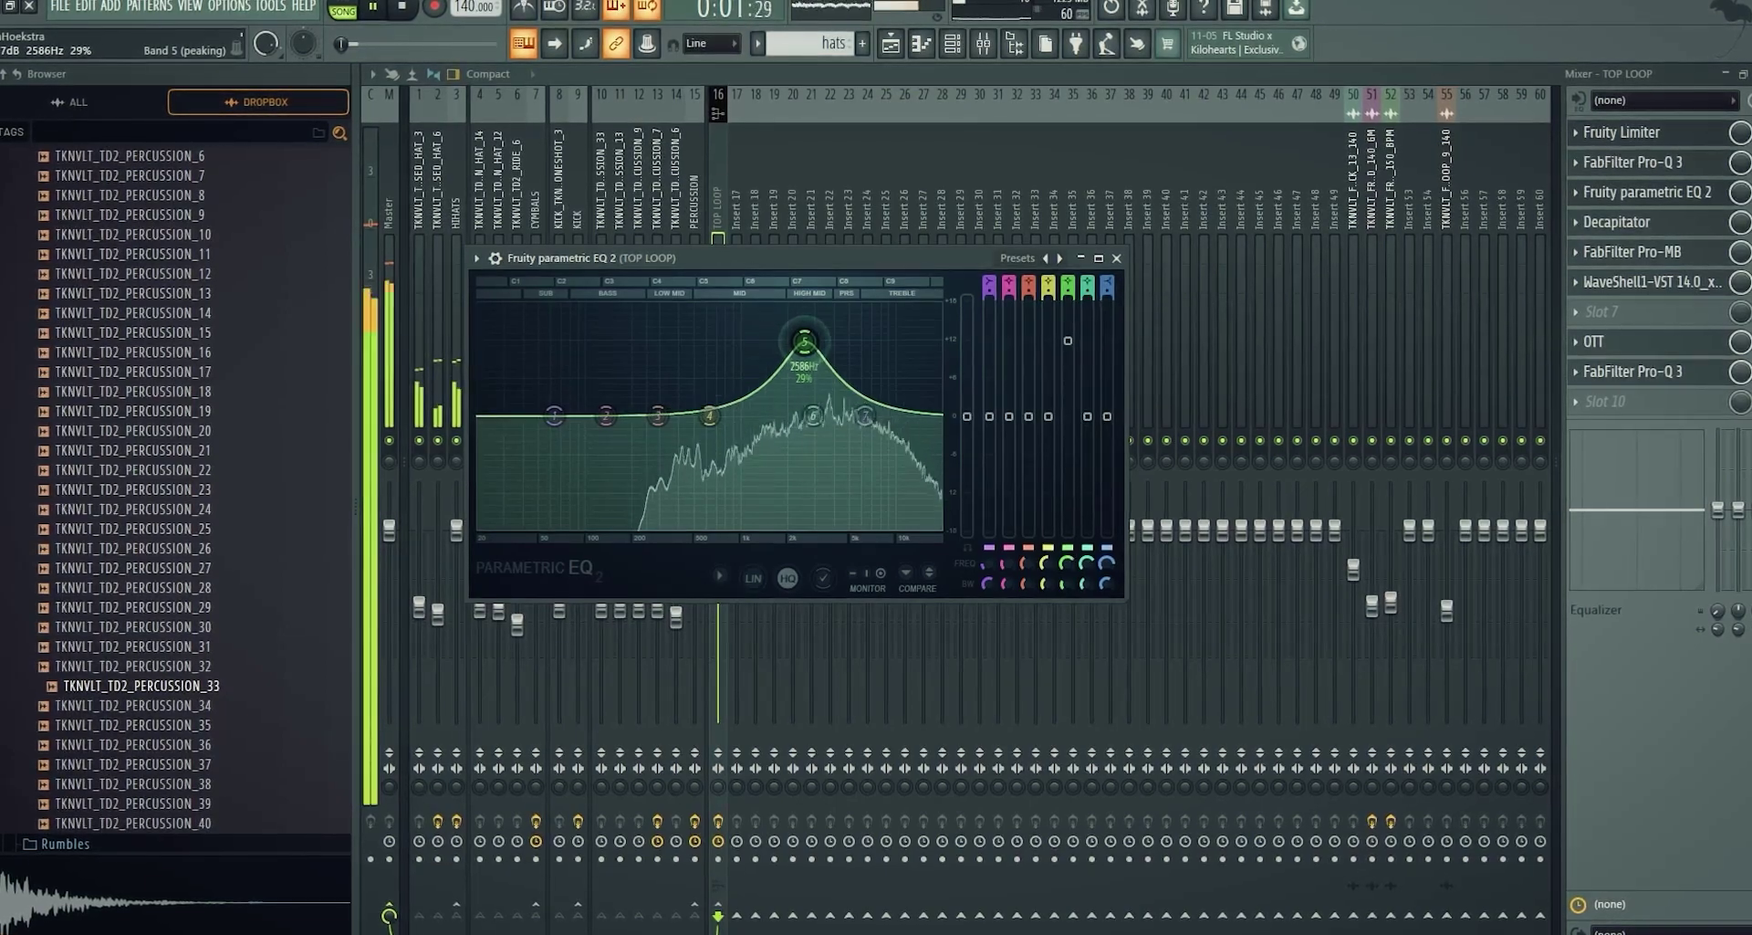
key(space)
drag(744, 524, 682, 341)
key(space)
drag(708, 414, 713, 382)
key(space)
drag(682, 340, 685, 365)
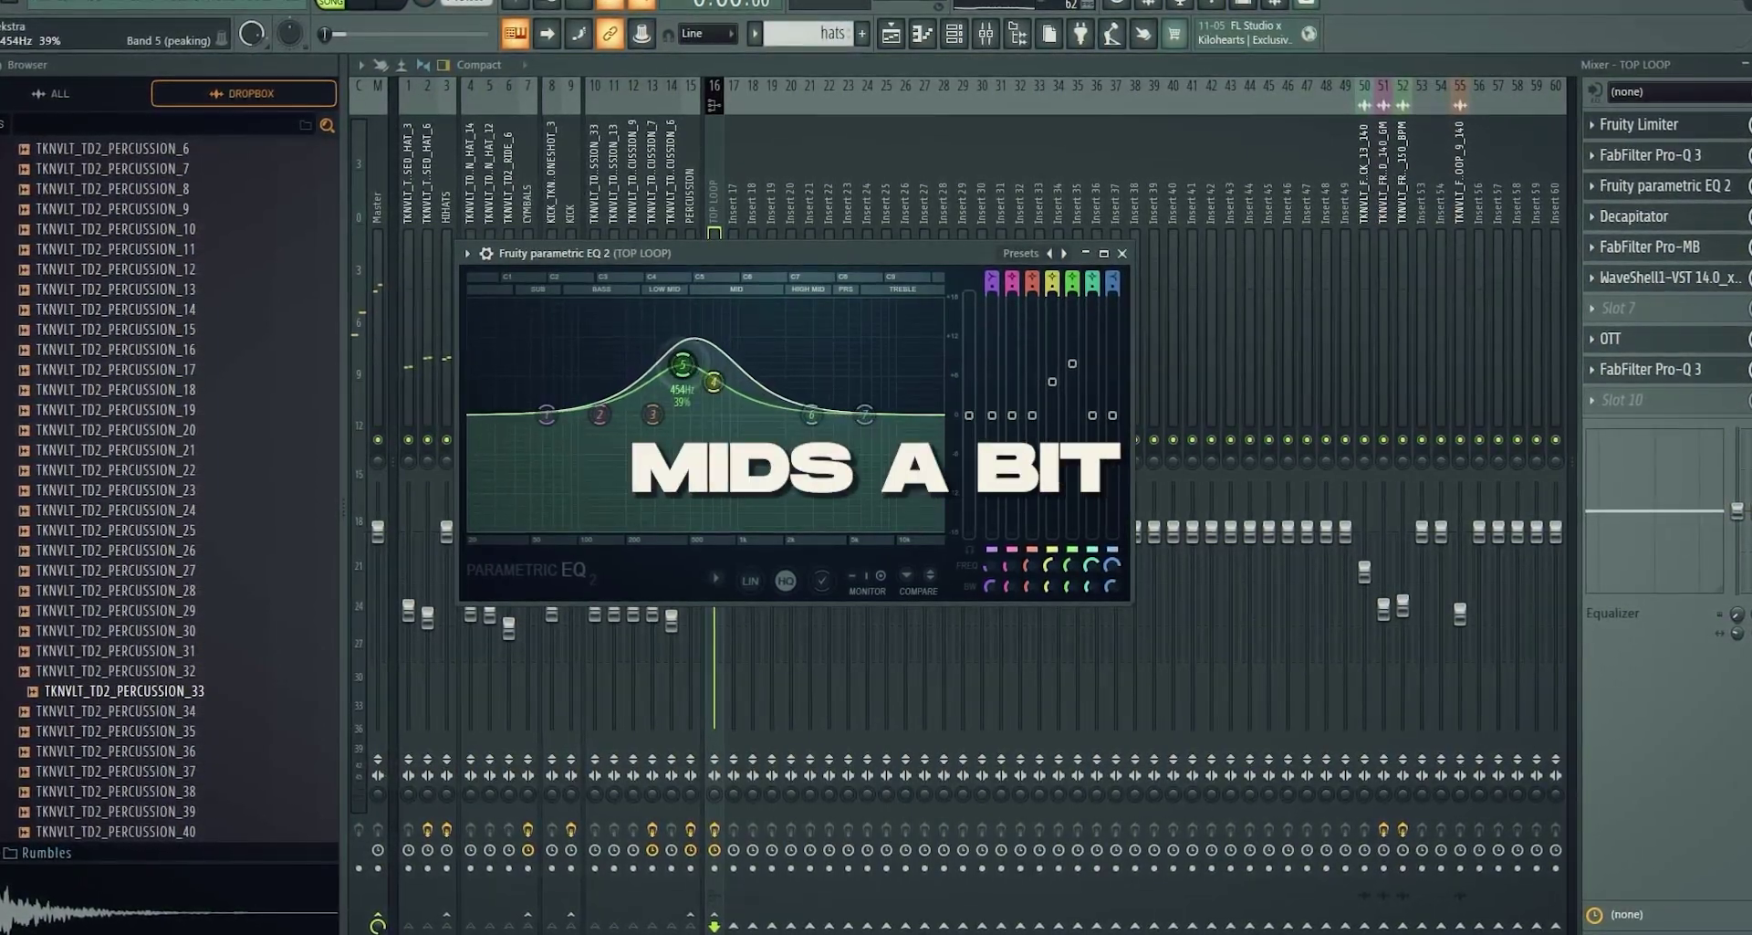
key(space)
Add Fruity WaveShaper with a bent distortion curve, and a +7 dB bell in Pro-Q 3
click(1662, 132)
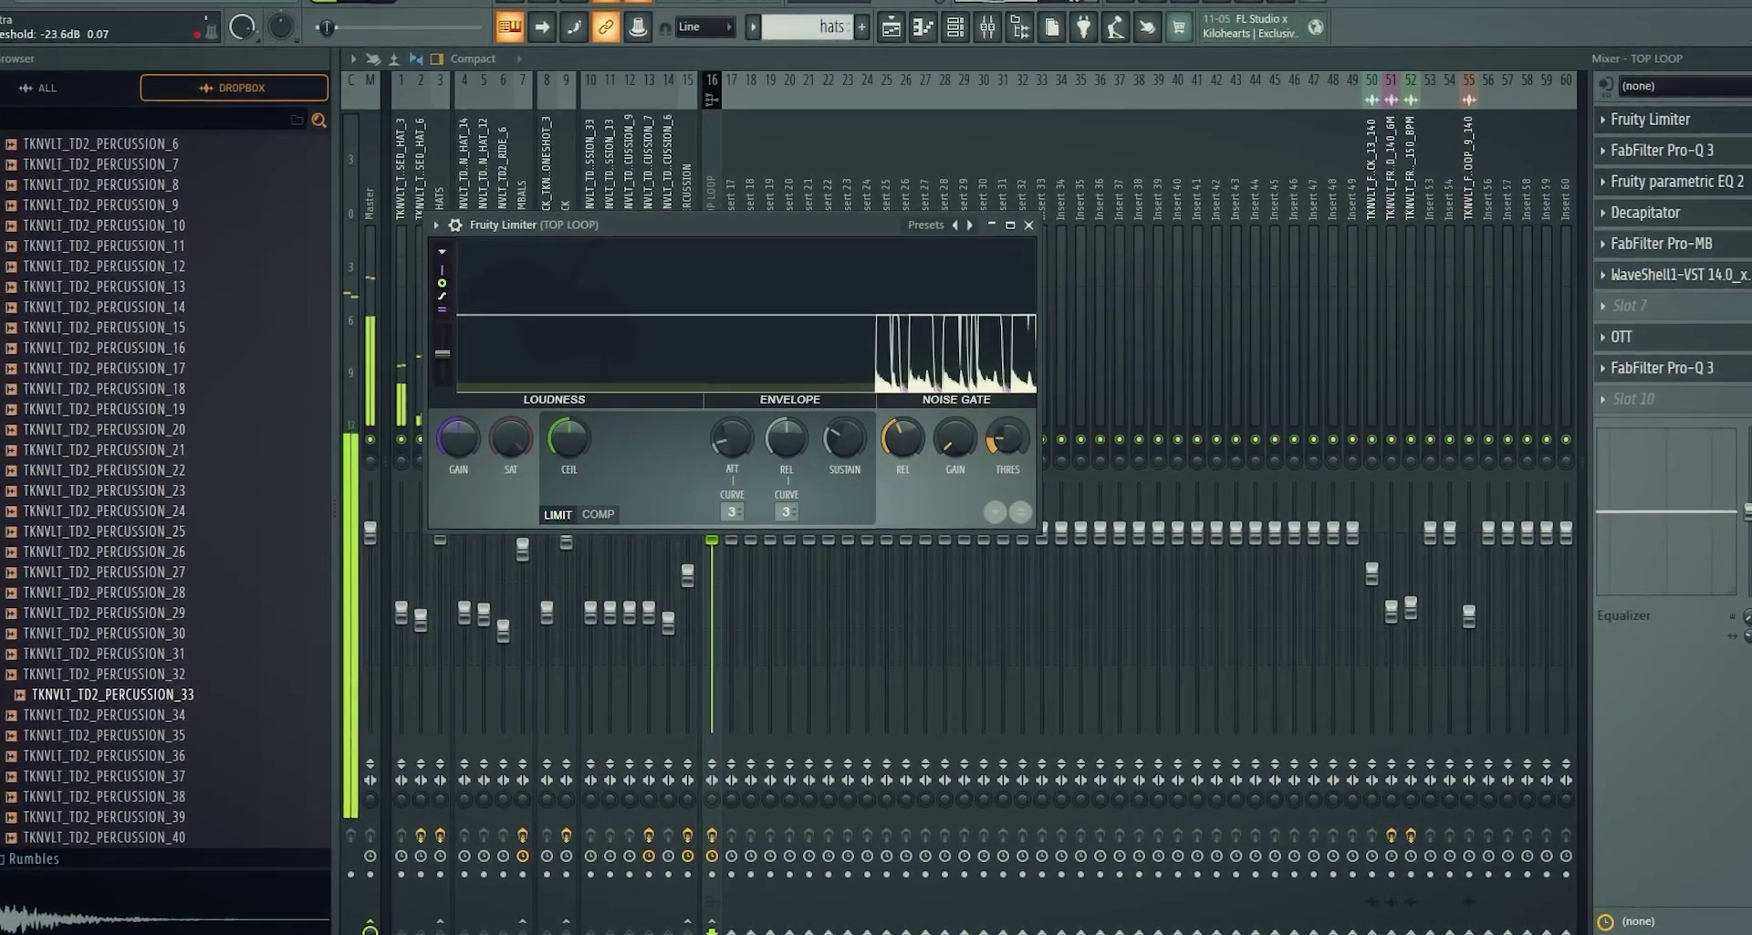
click(1629, 305)
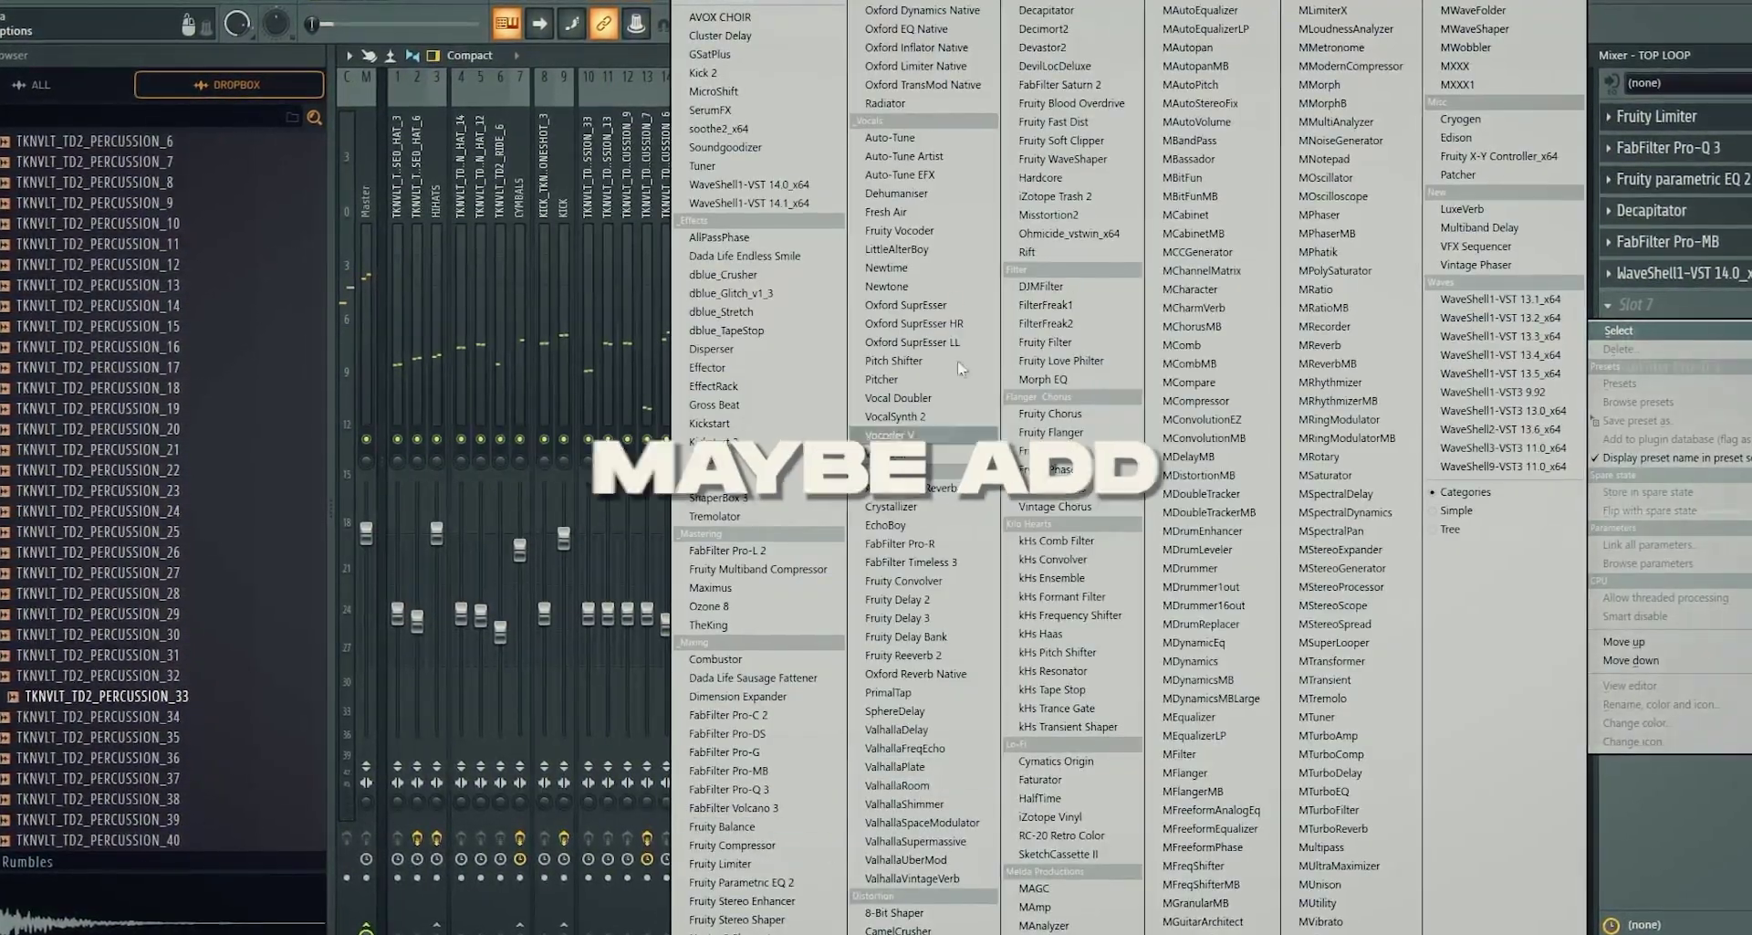
click(1062, 160)
drag(585, 591, 581, 589)
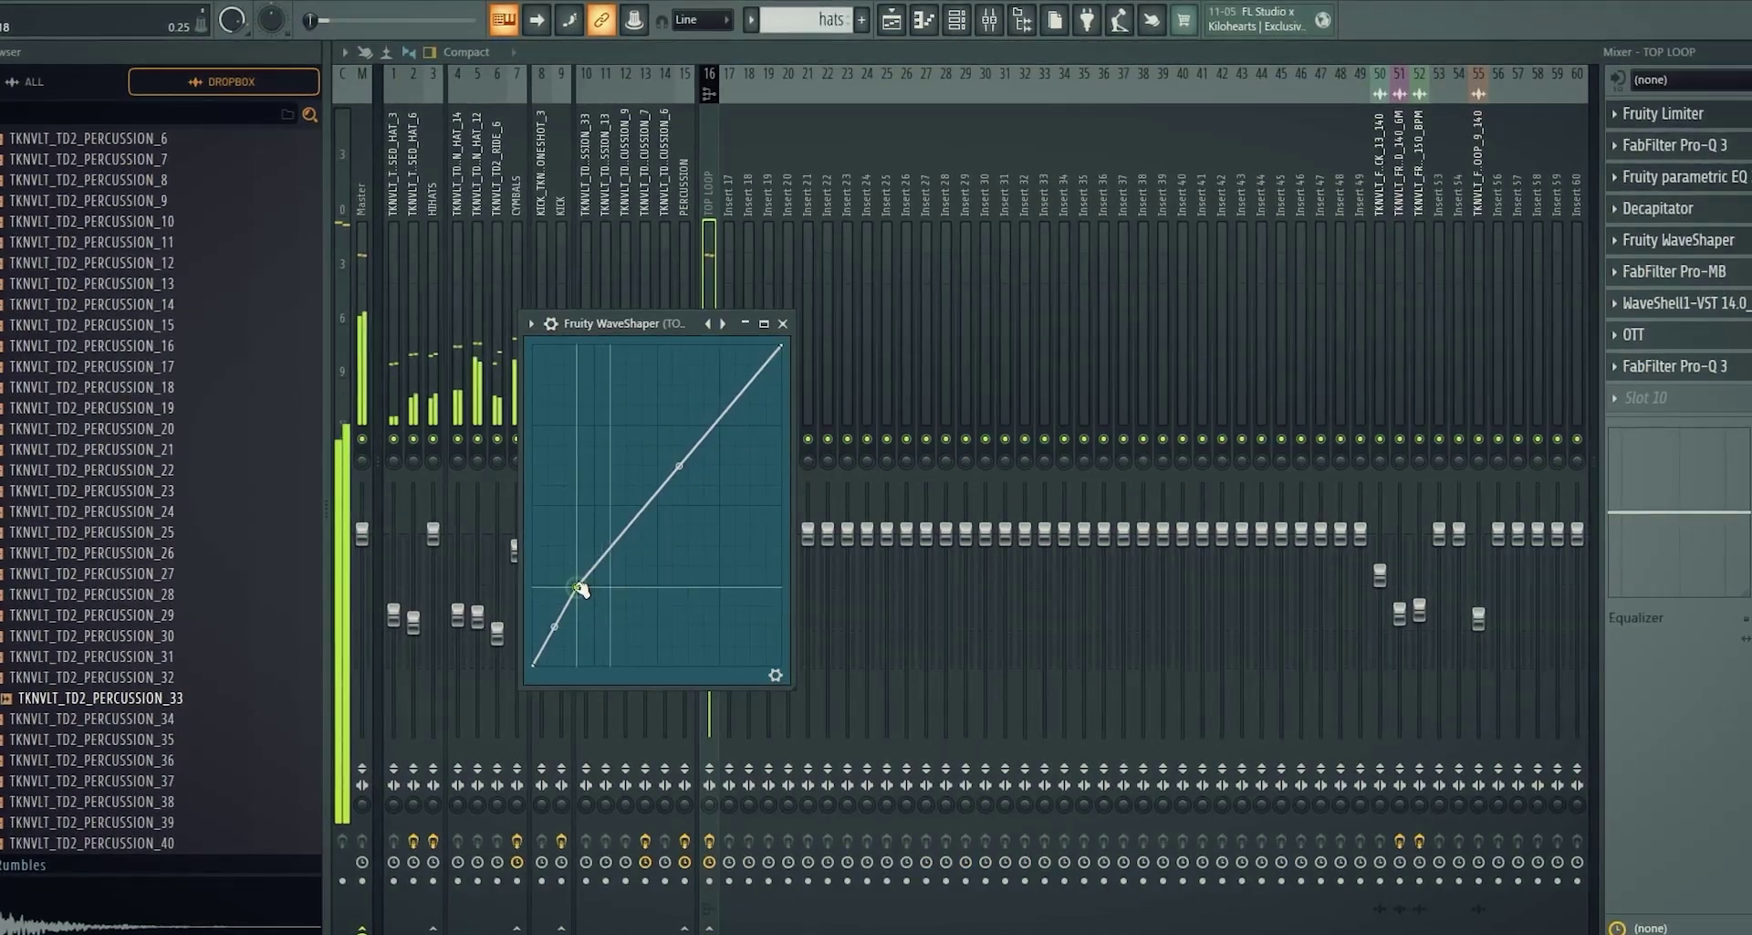
click(1664, 372)
drag(752, 381, 962, 348)
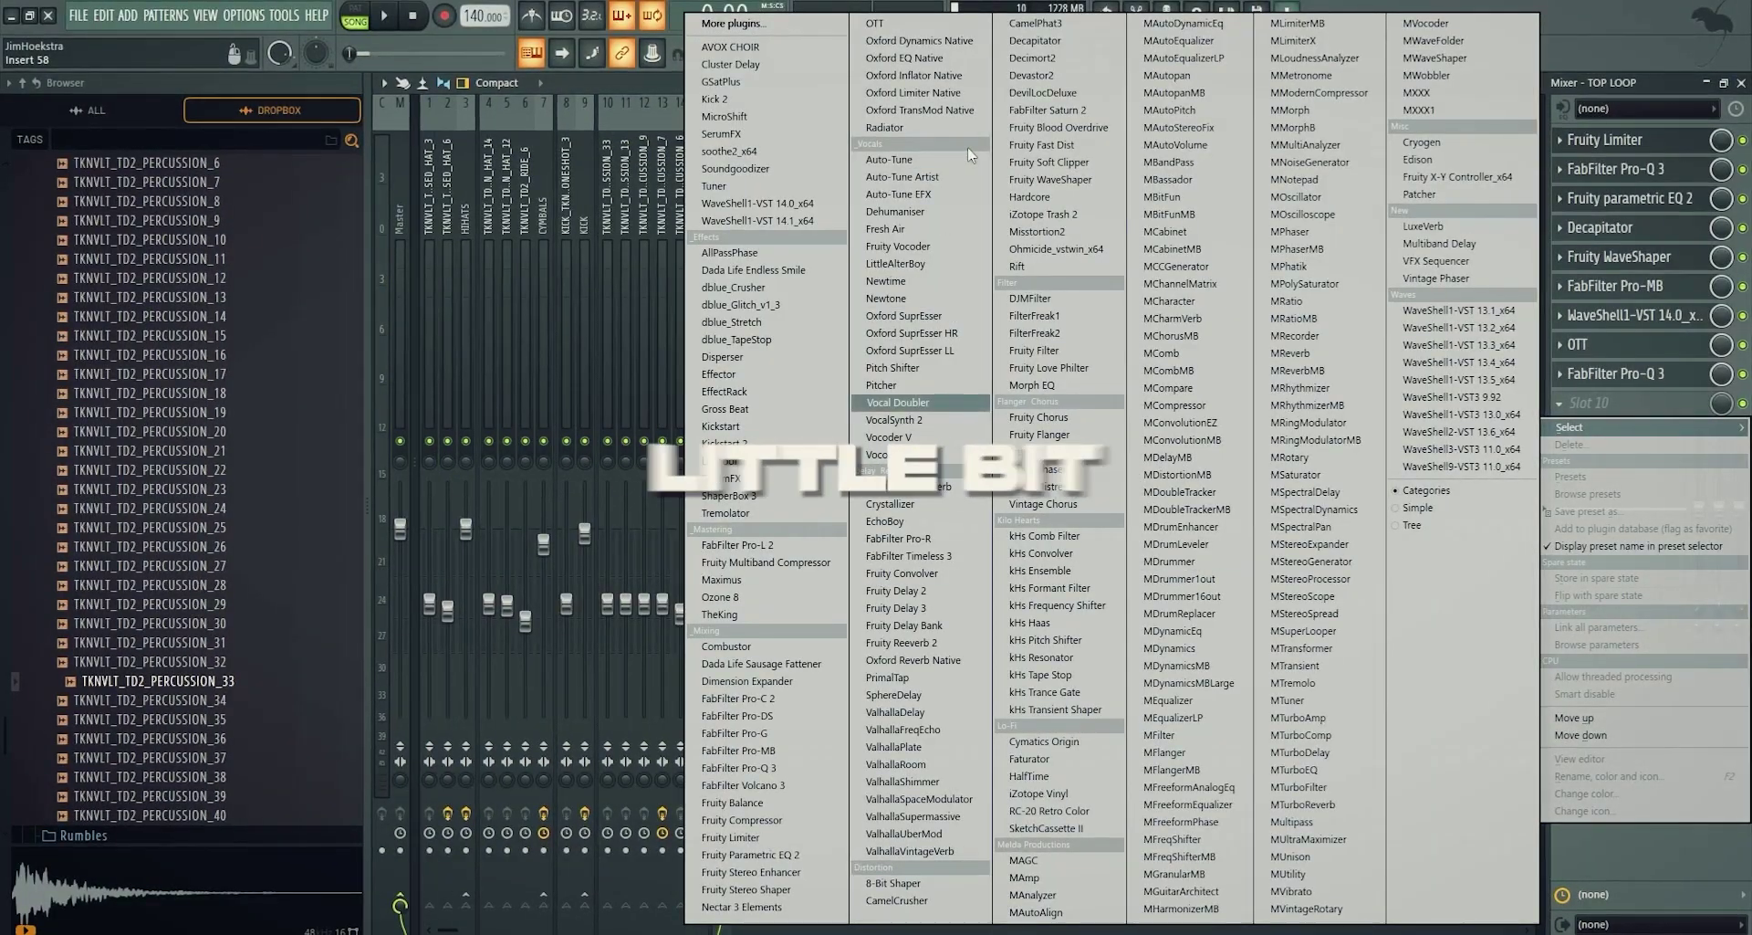
Add Vocal Doubler with separation and variation at 100% and amount at about 65%
click(929, 402)
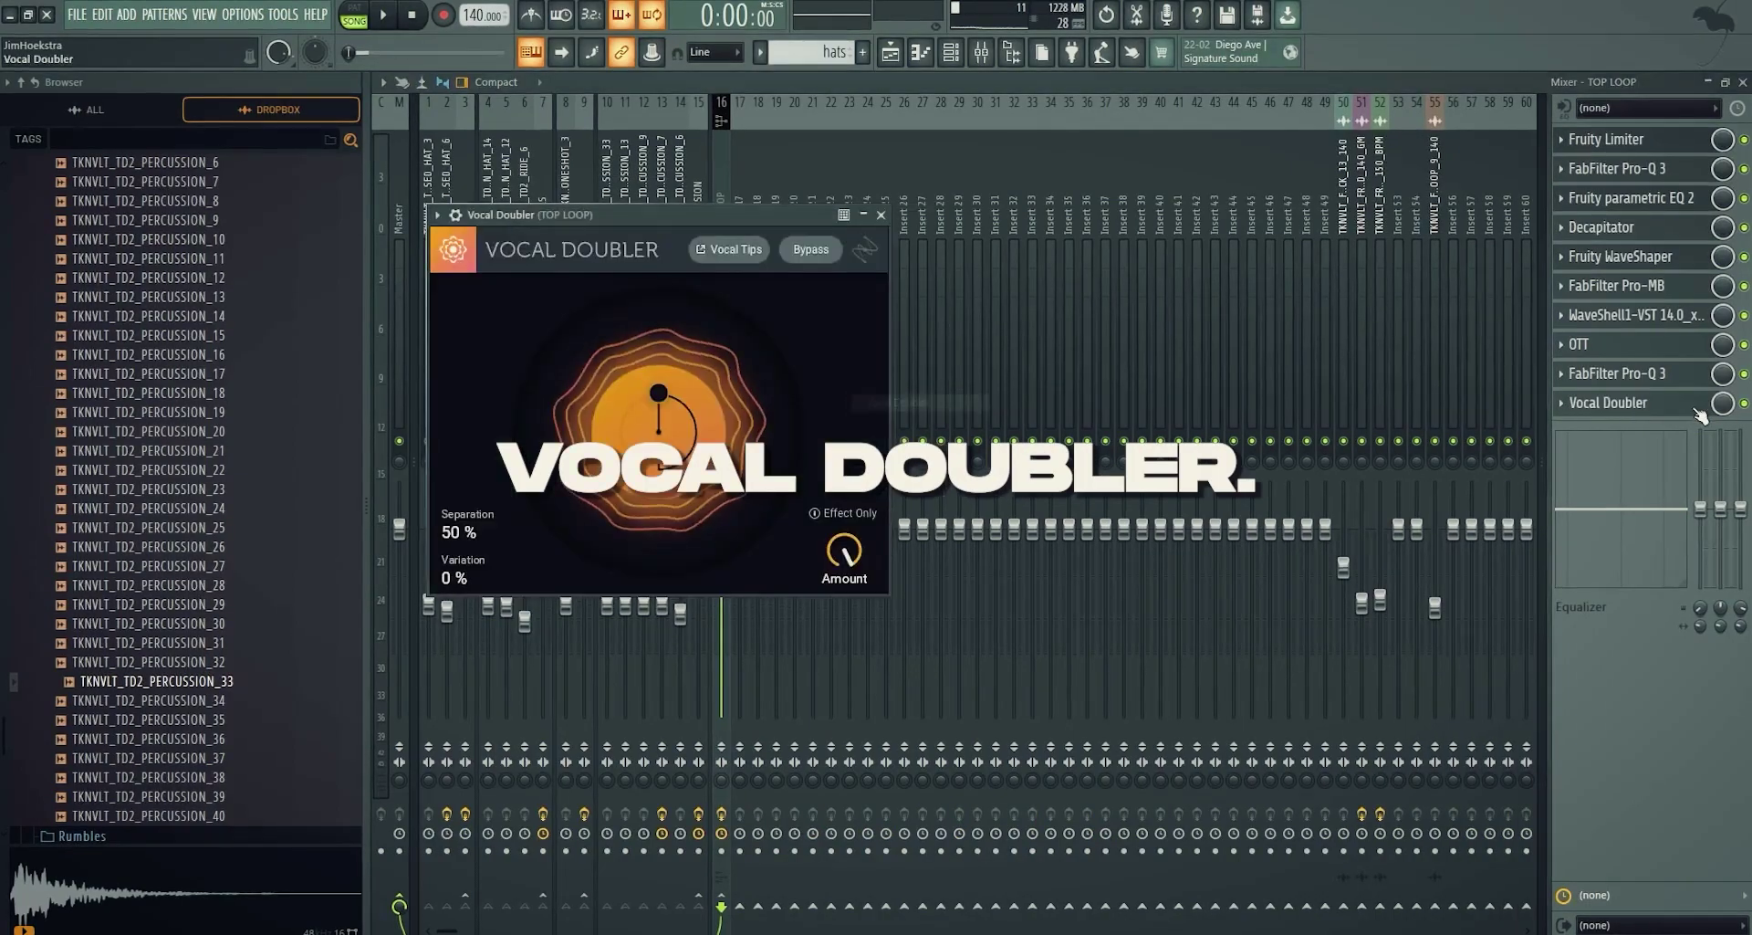
drag(658, 392, 646, 606)
key(space)
drag(843, 548, 840, 511)
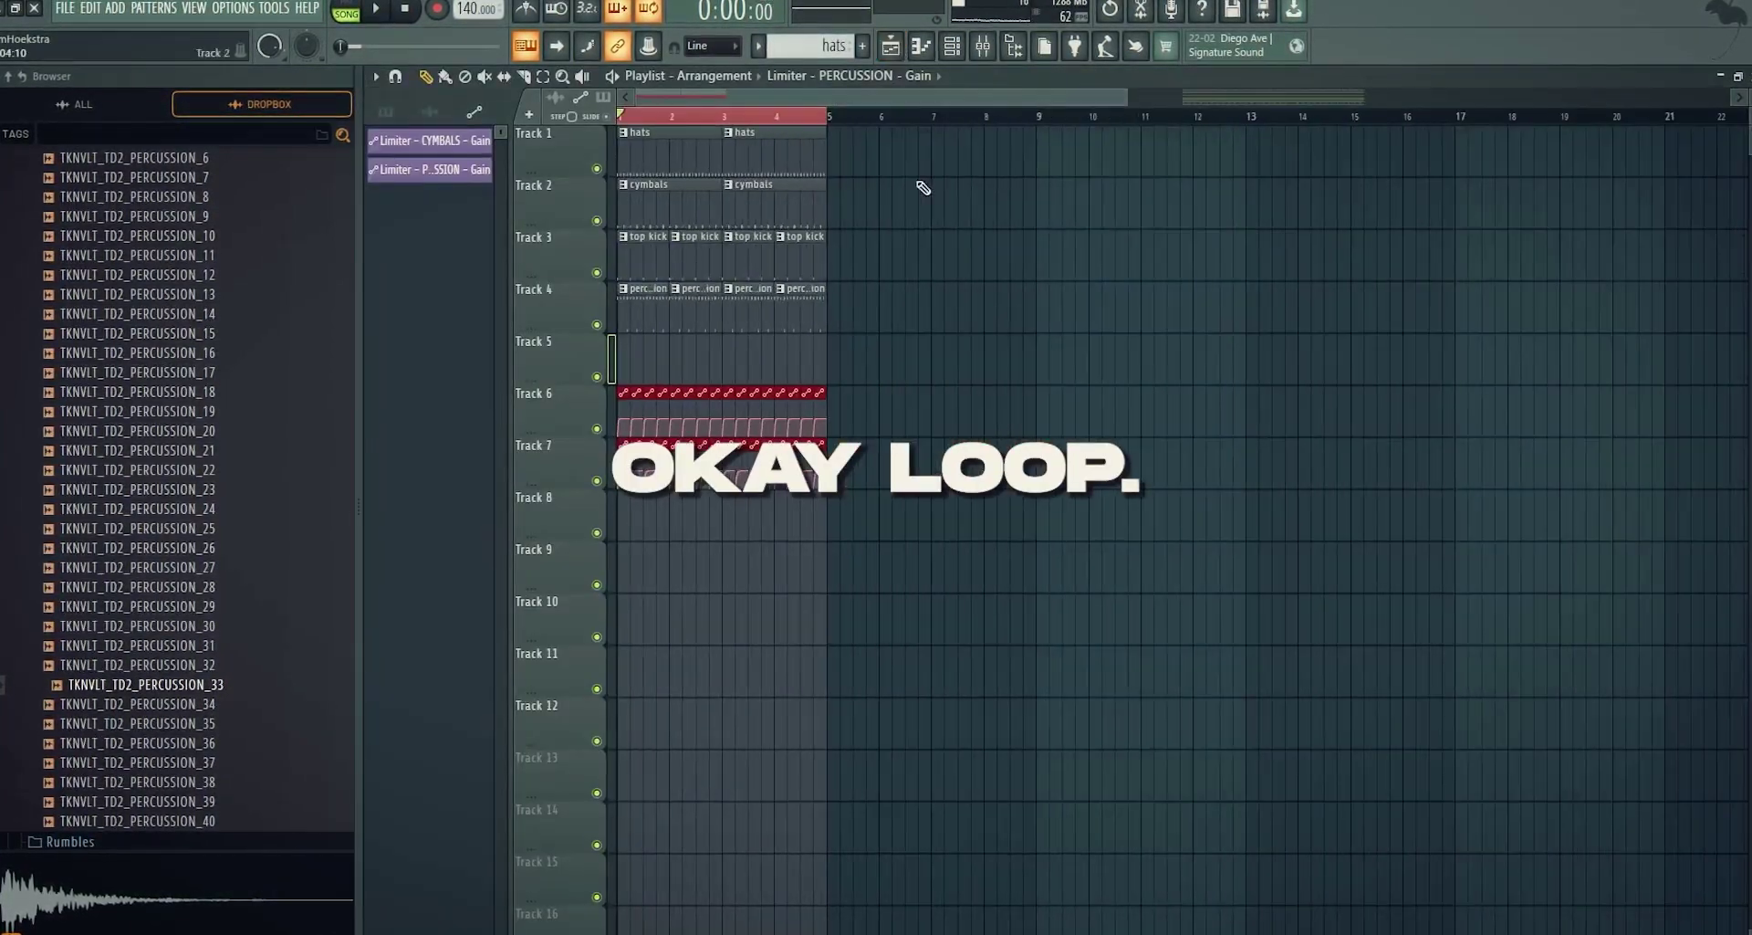
Mark the loop length and load Oxford Inflator Native onto the LOOP RENDER track
drag(922, 188, 985, 123)
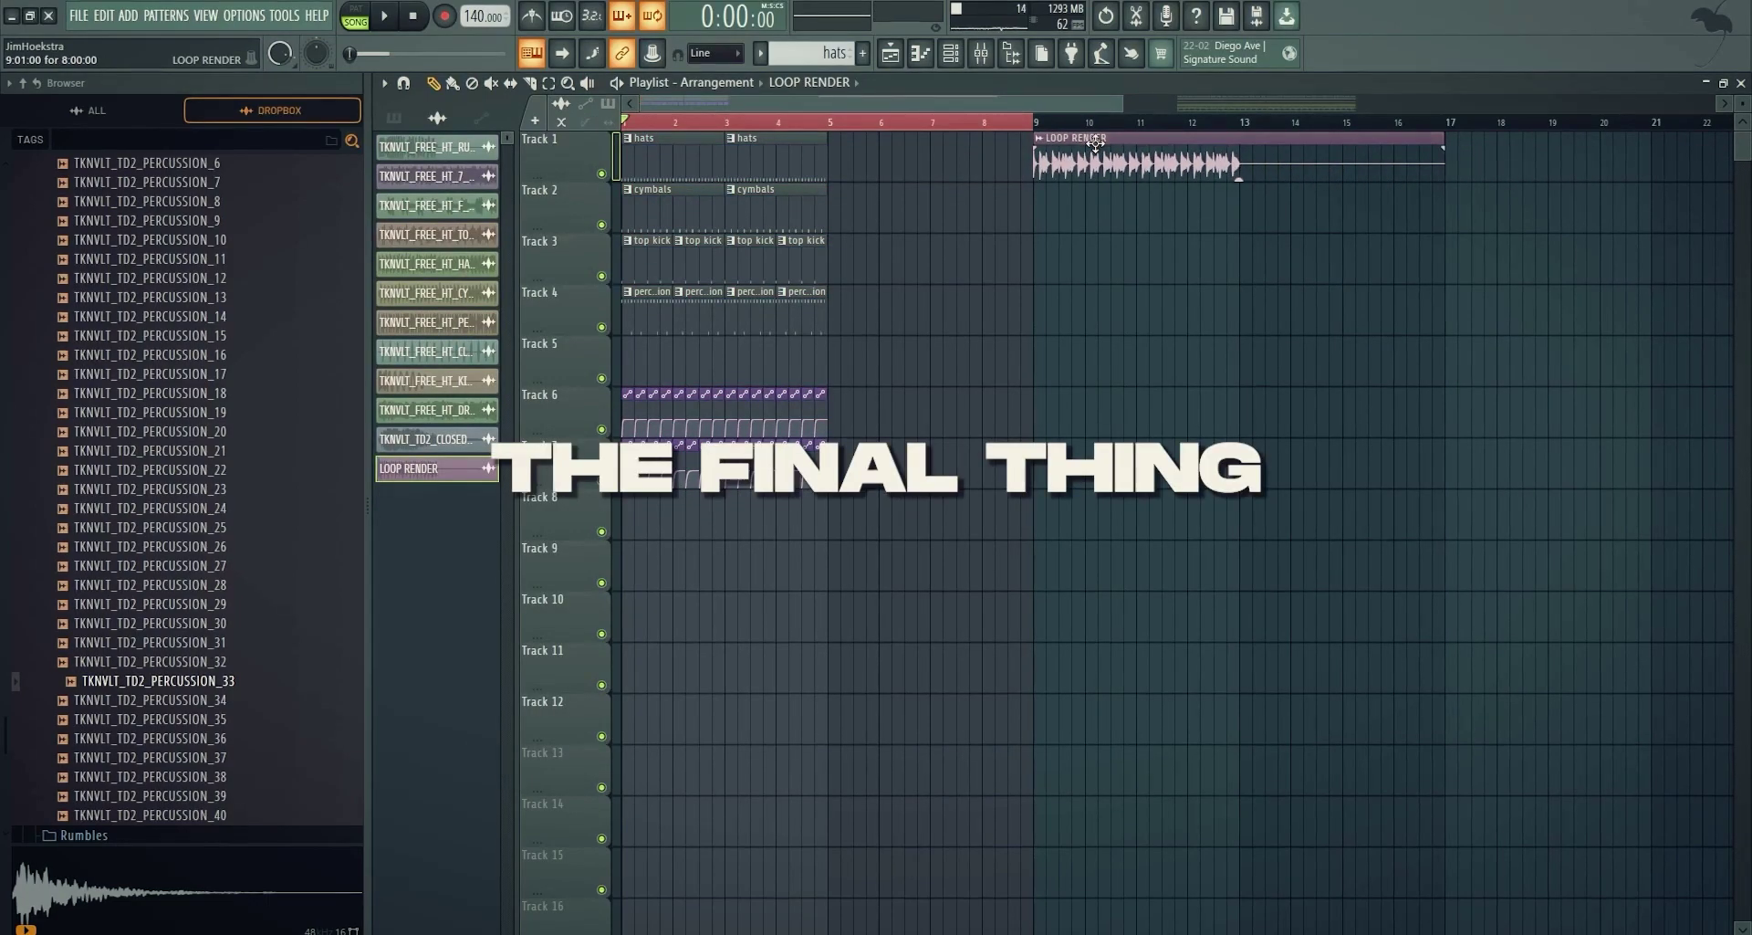
double_click(1095, 141)
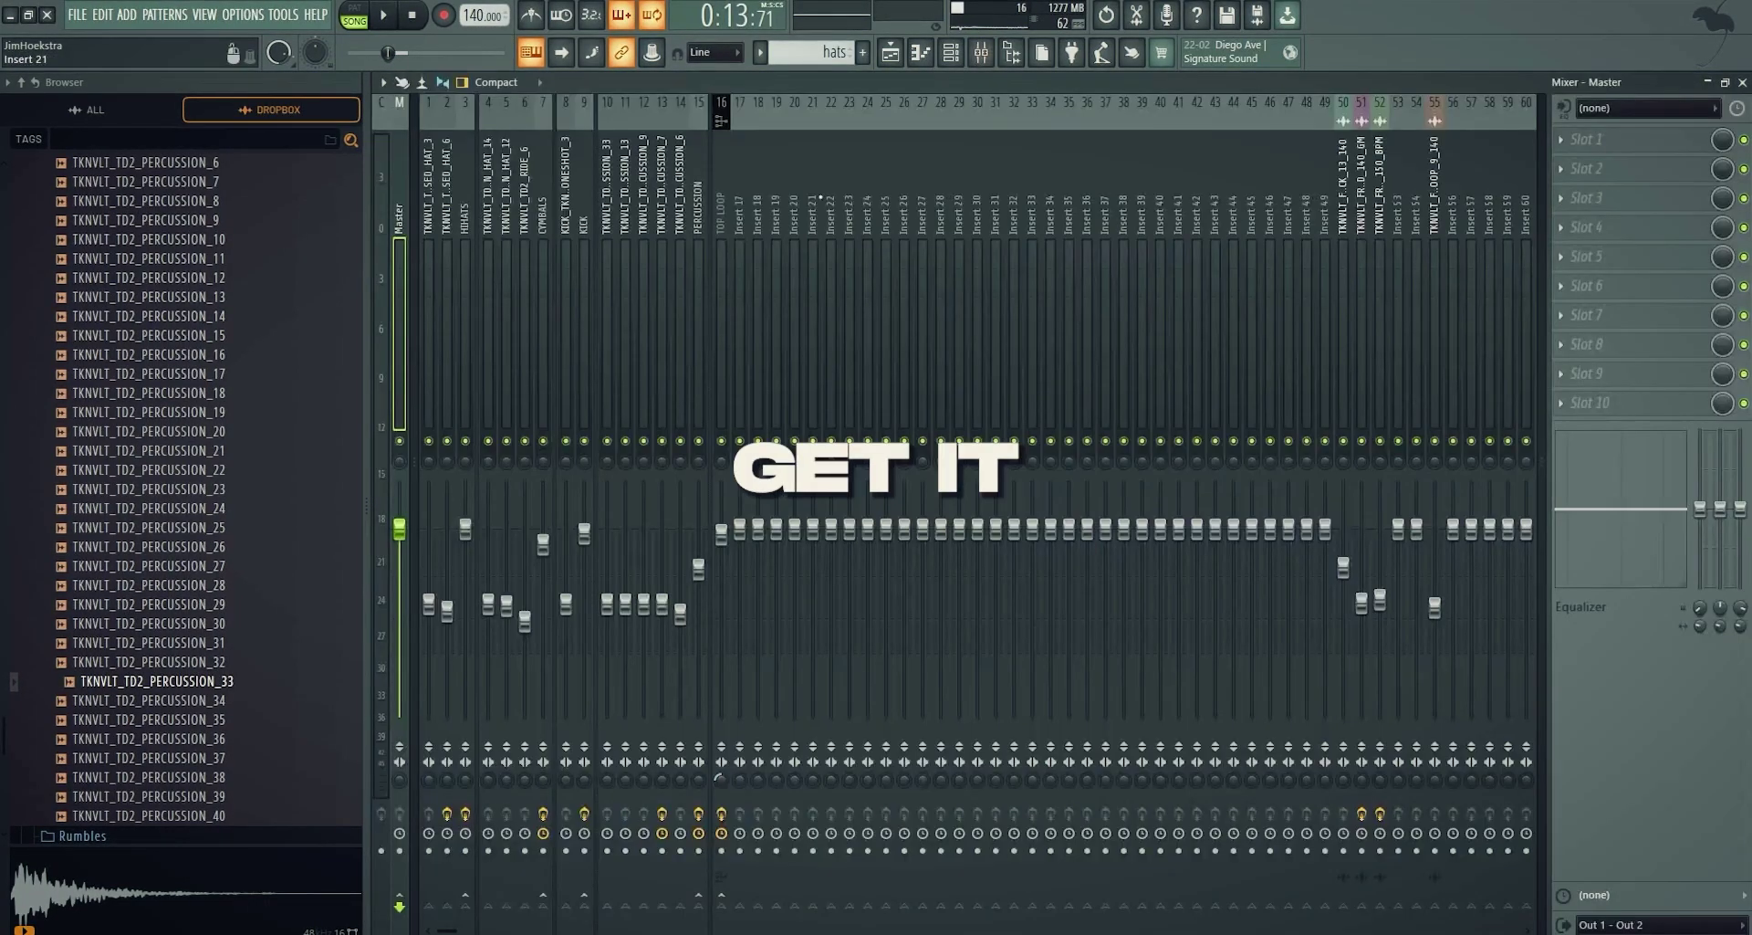
right_click(876, 98)
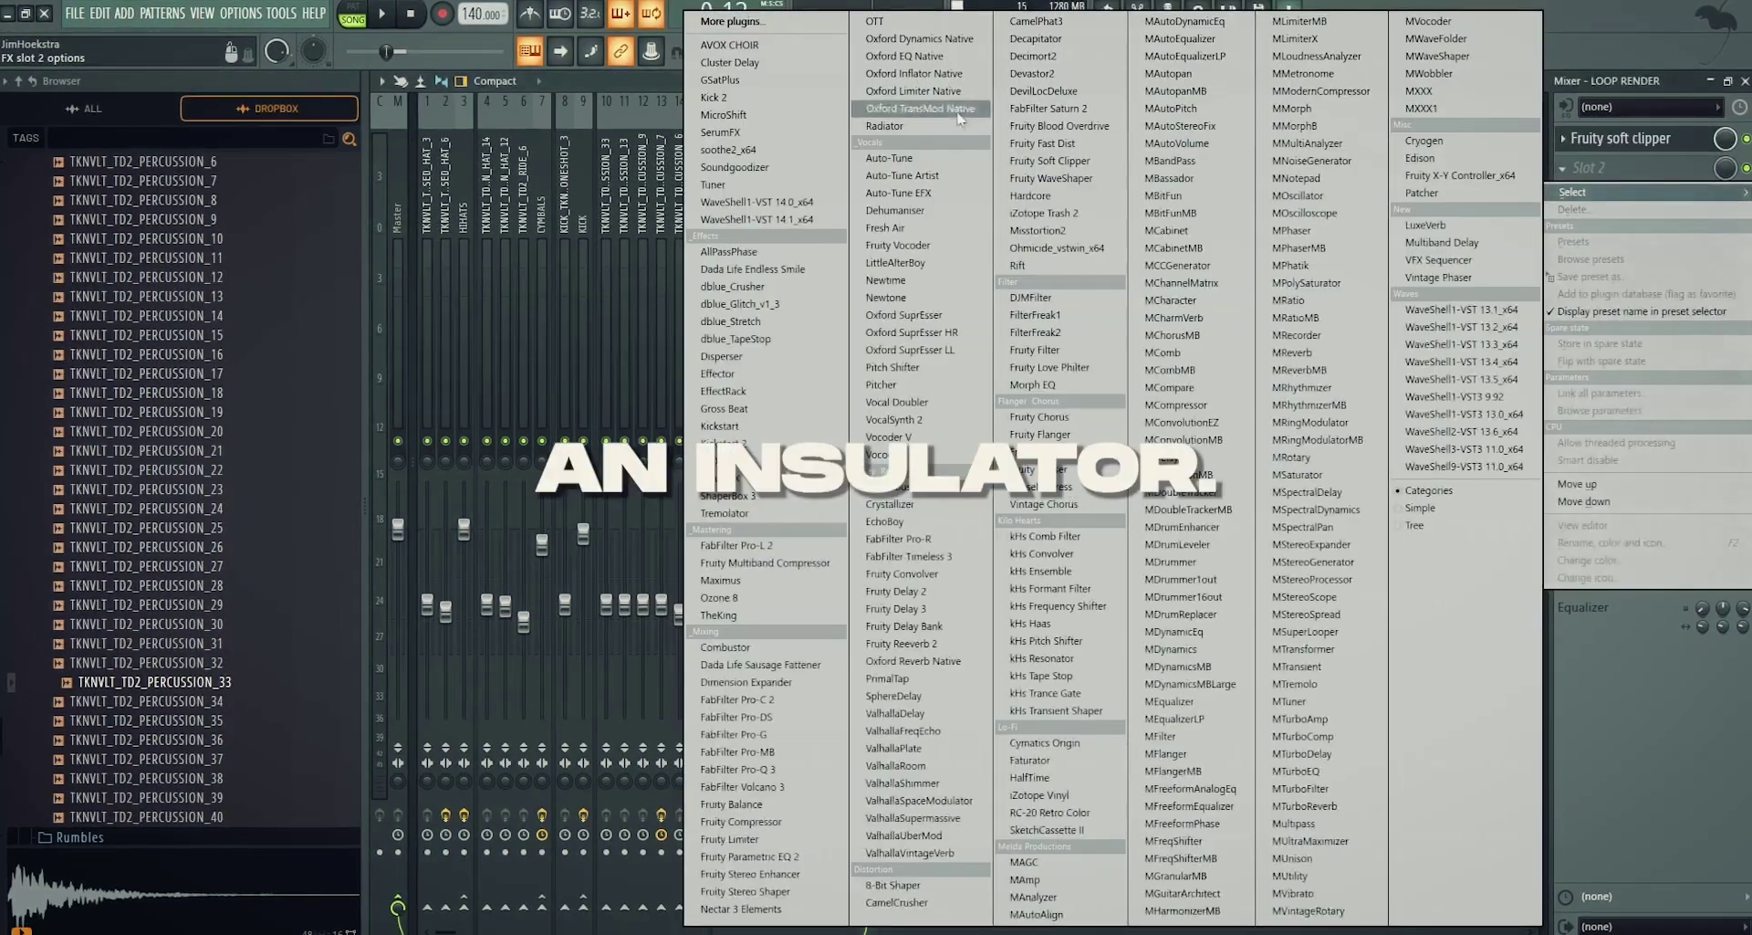
click(962, 80)
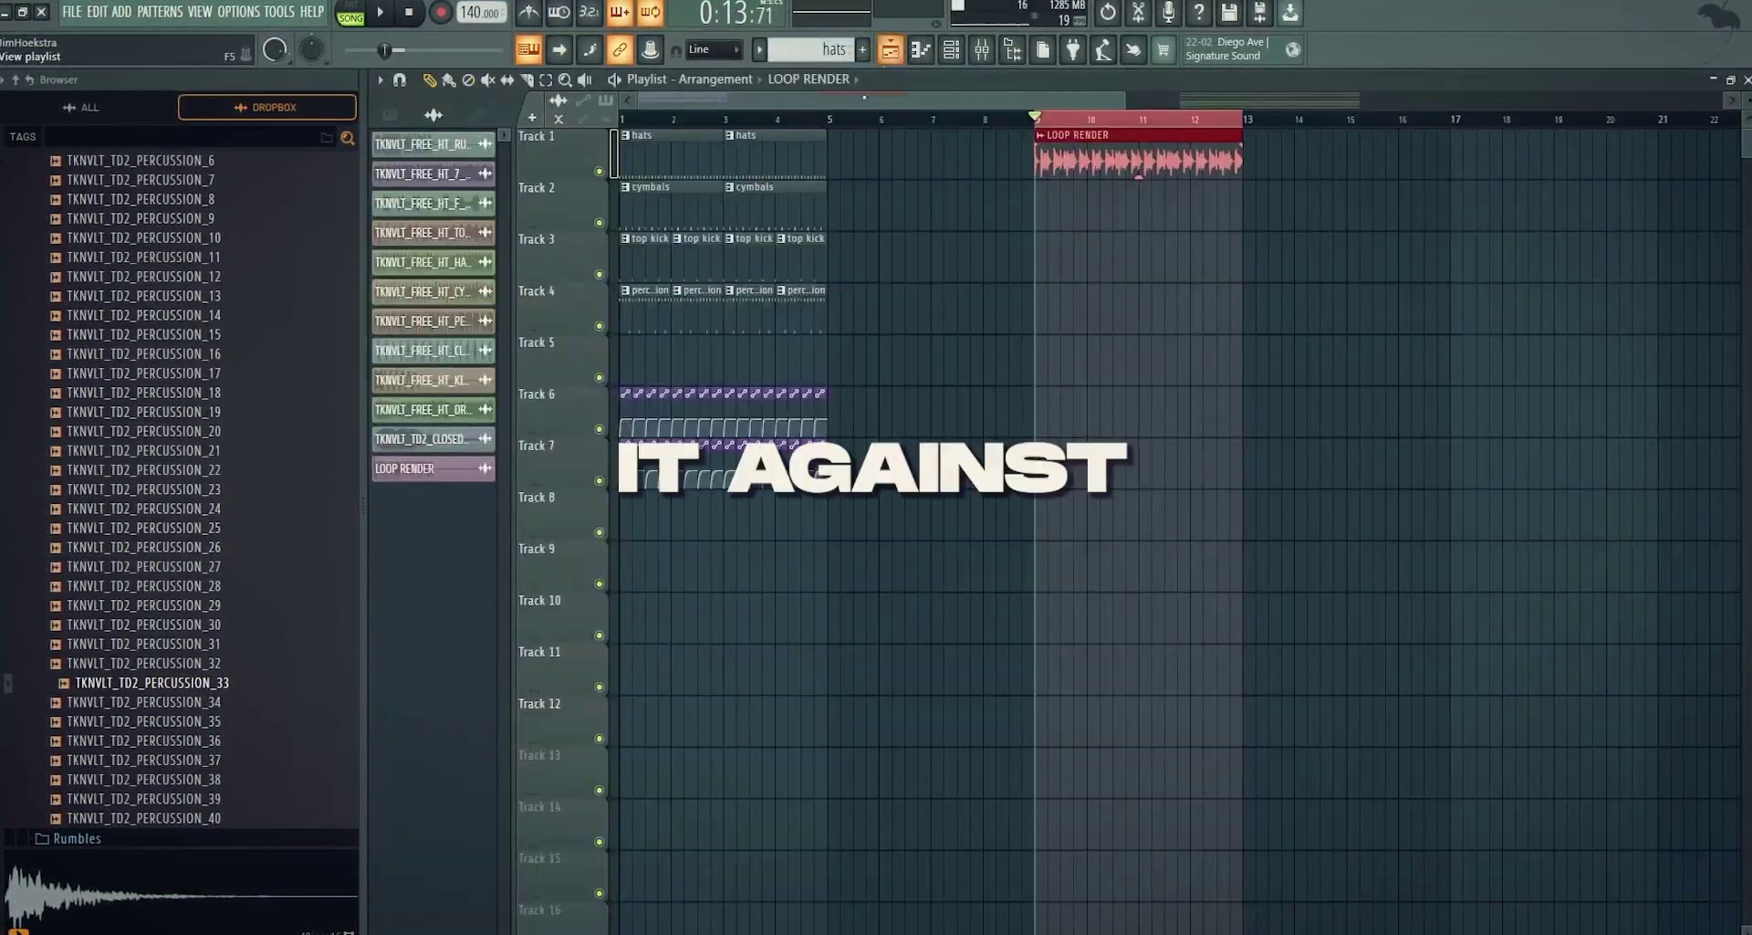
key(F9)
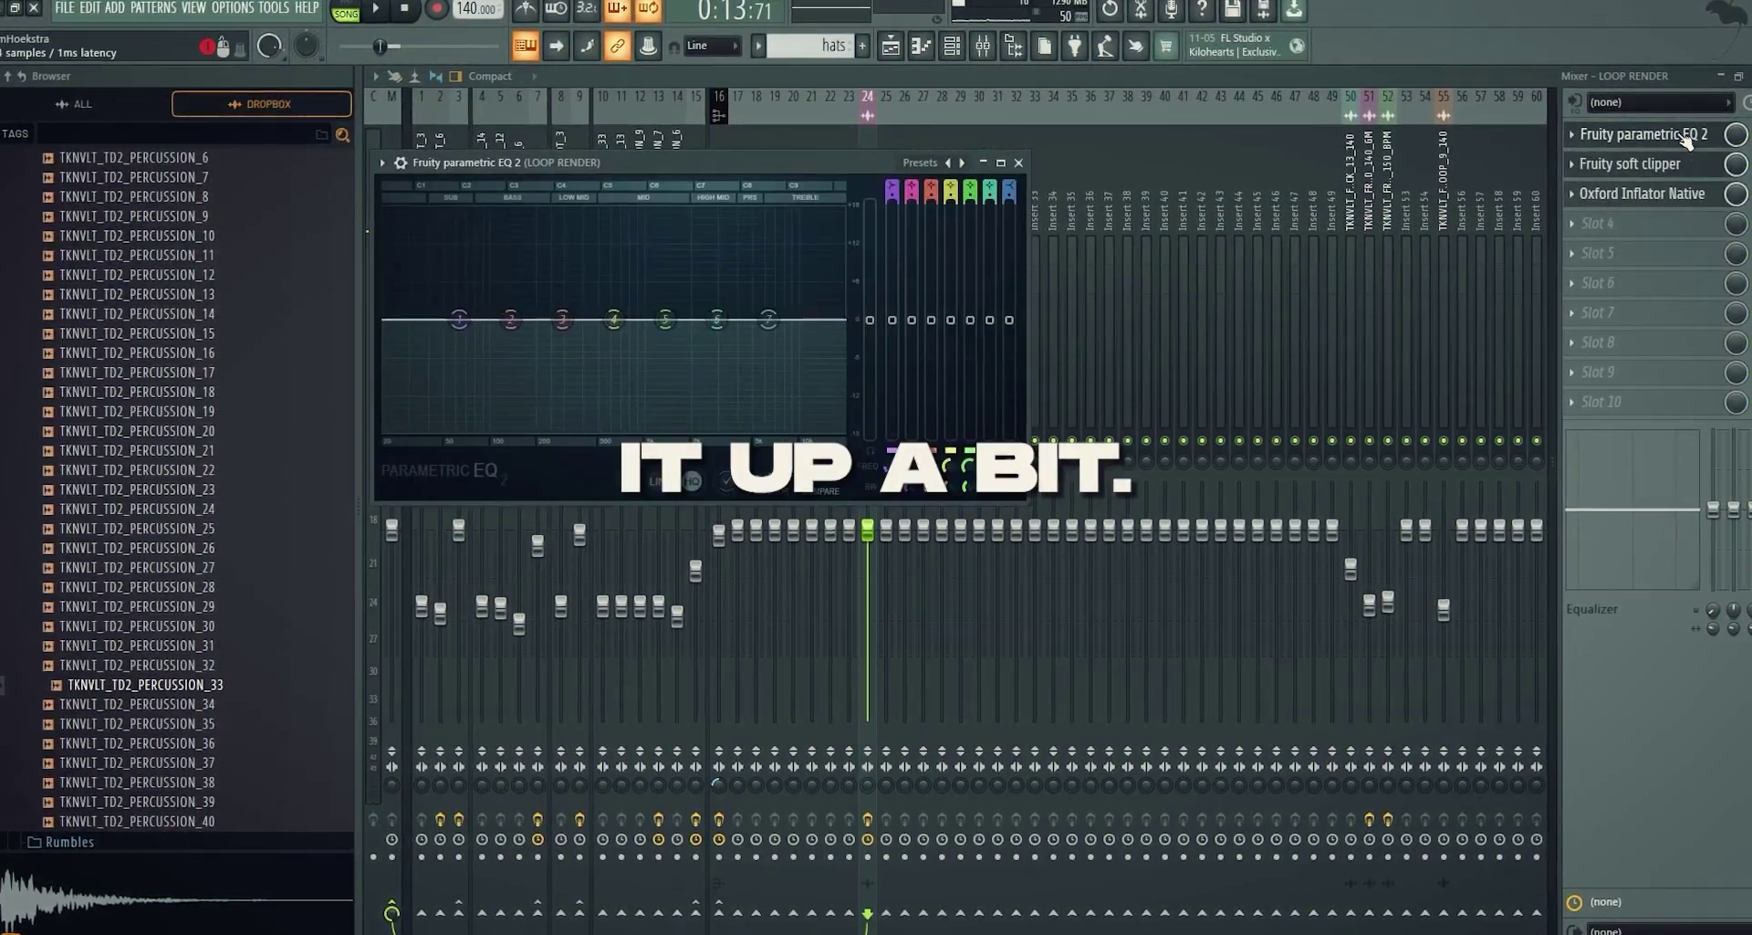
key(space)
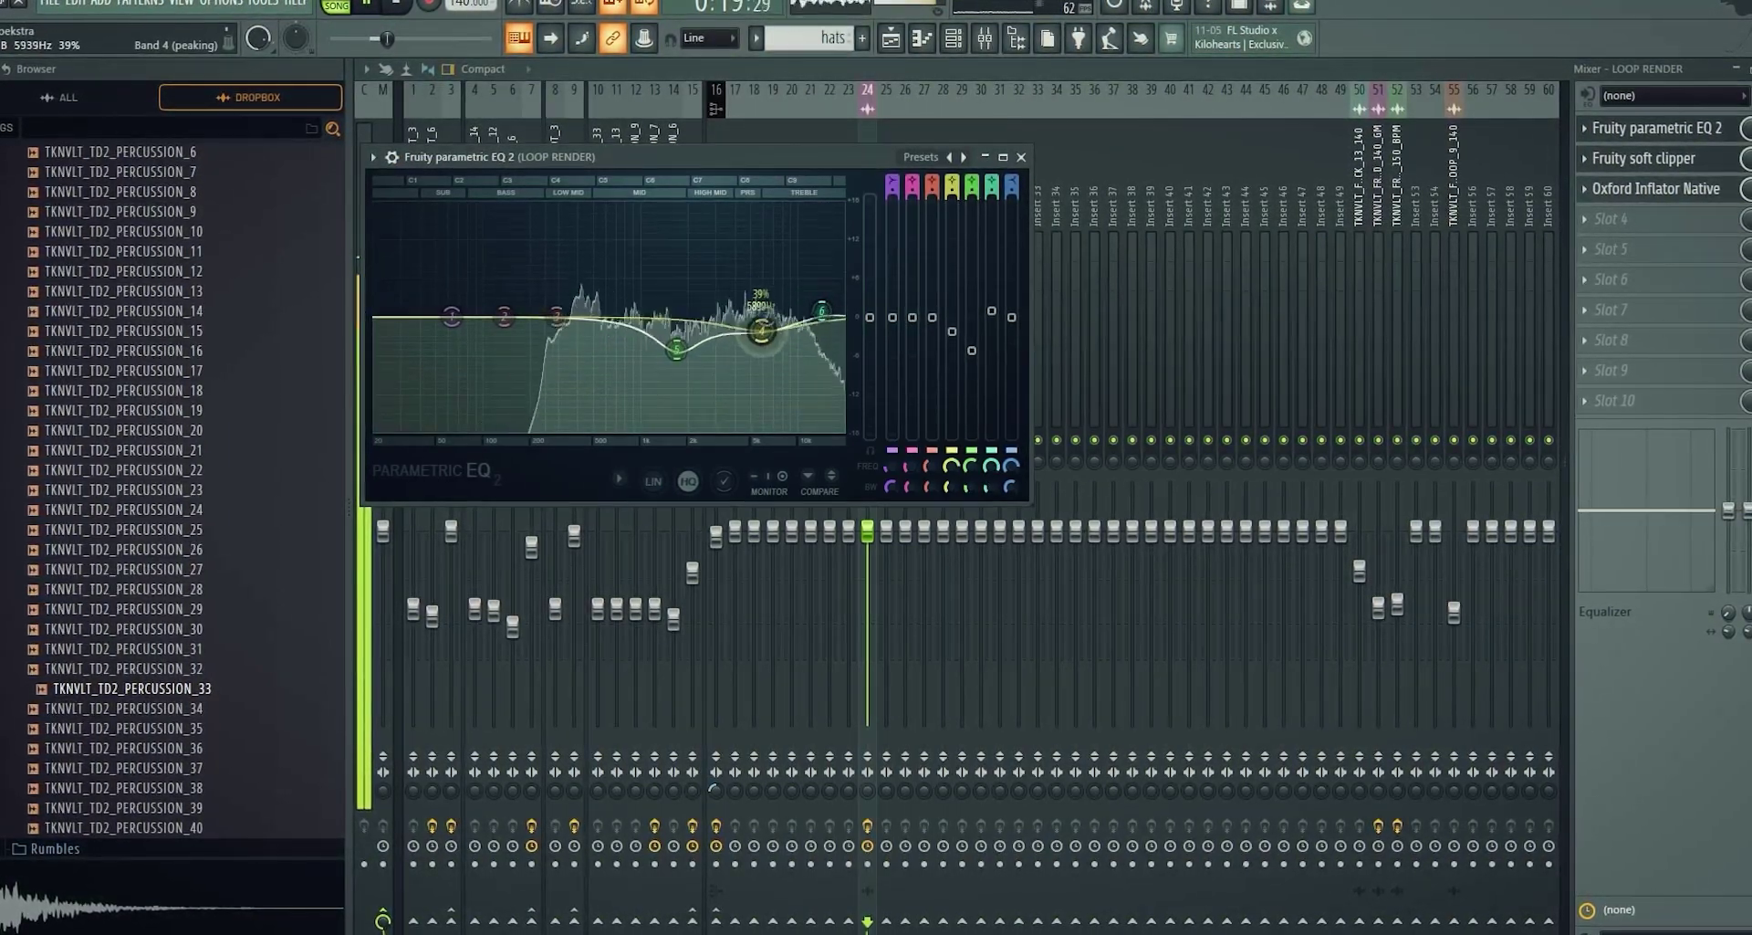
Turn EQ band 1 on LOOP RENDER into a high pass
right_click(450, 315)
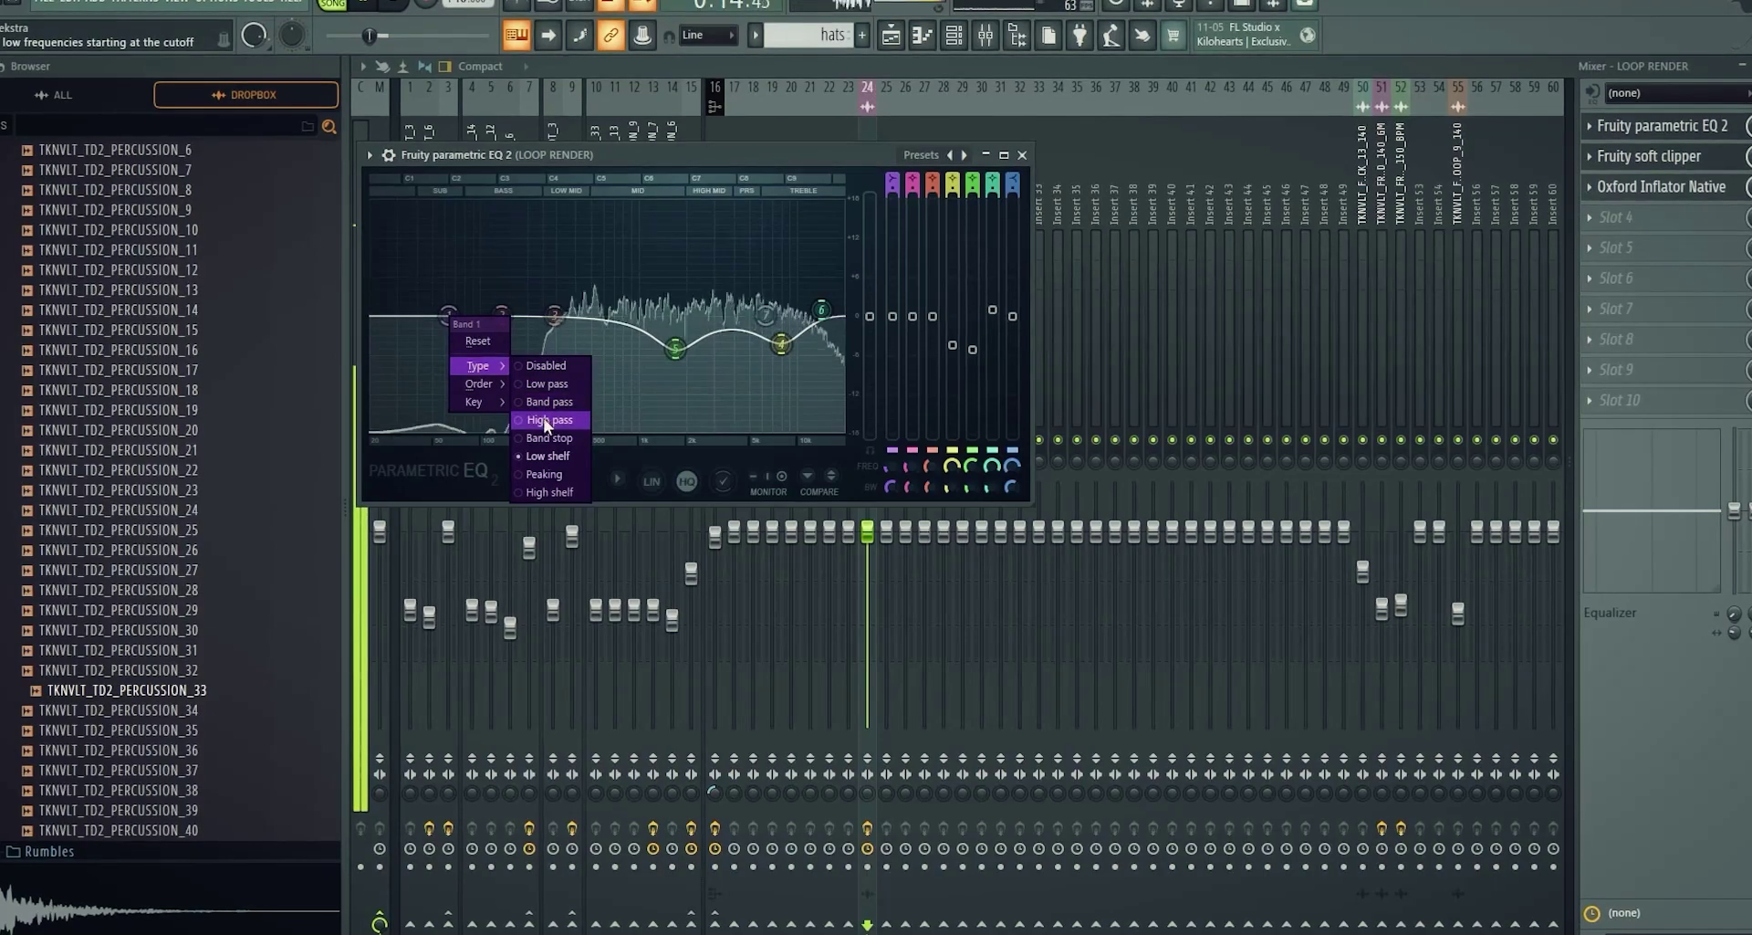
click(546, 420)
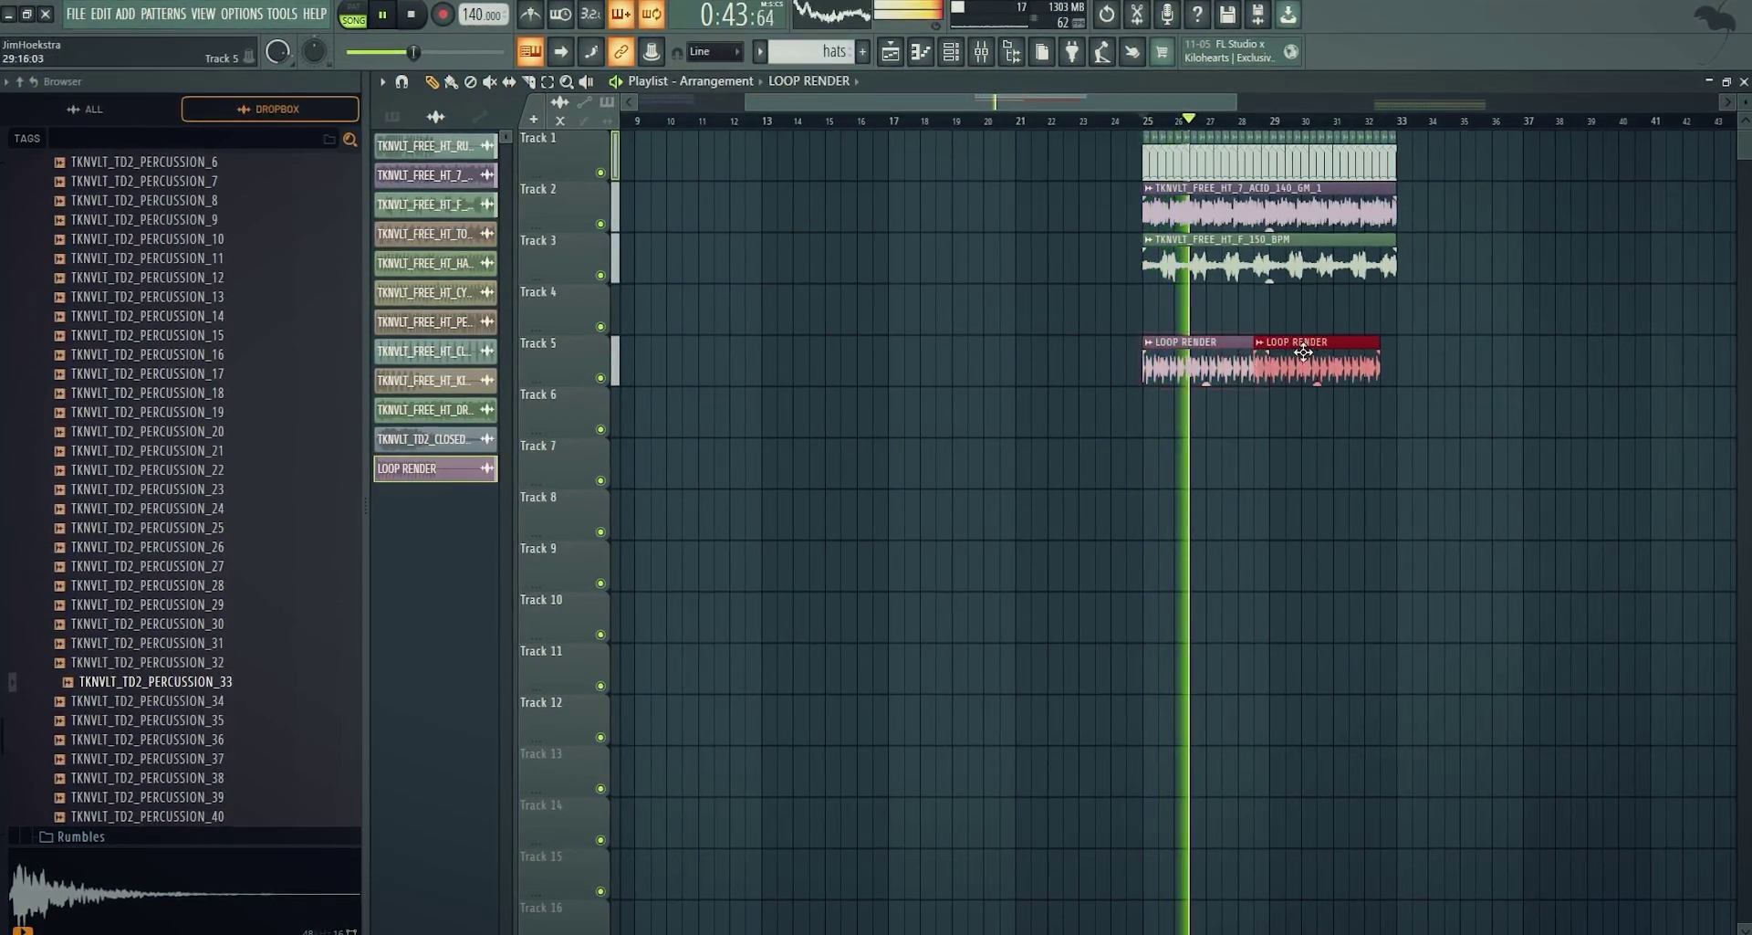
click(982, 53)
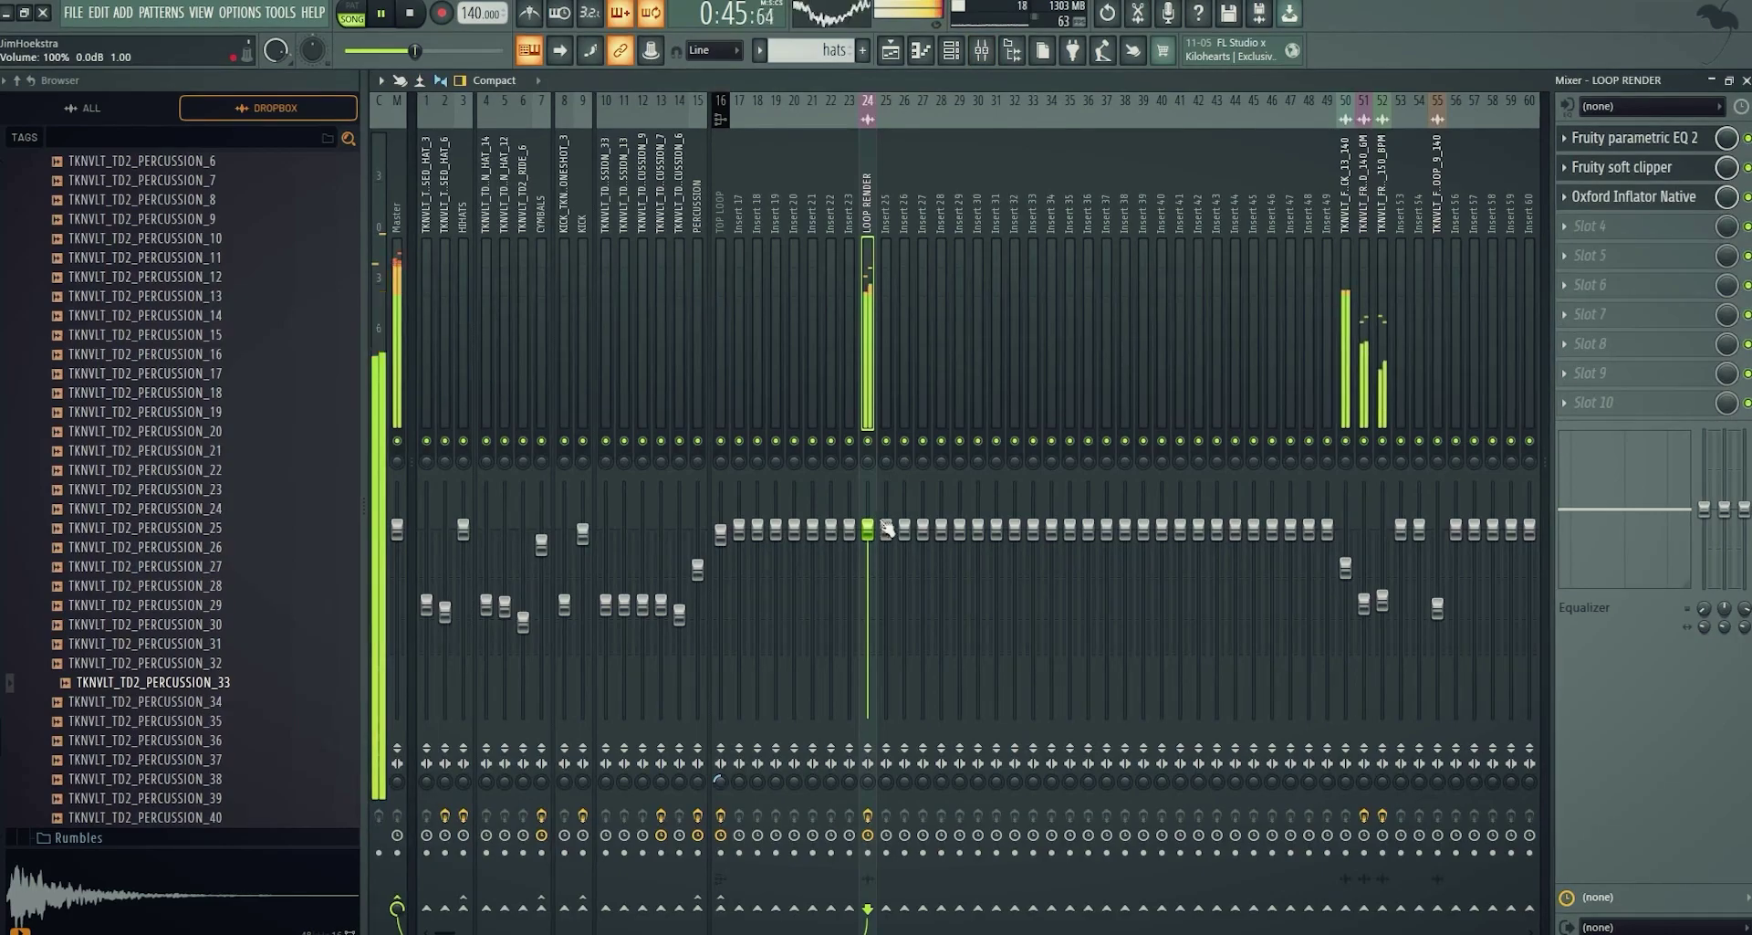
scroll(861, 561, down, 20)
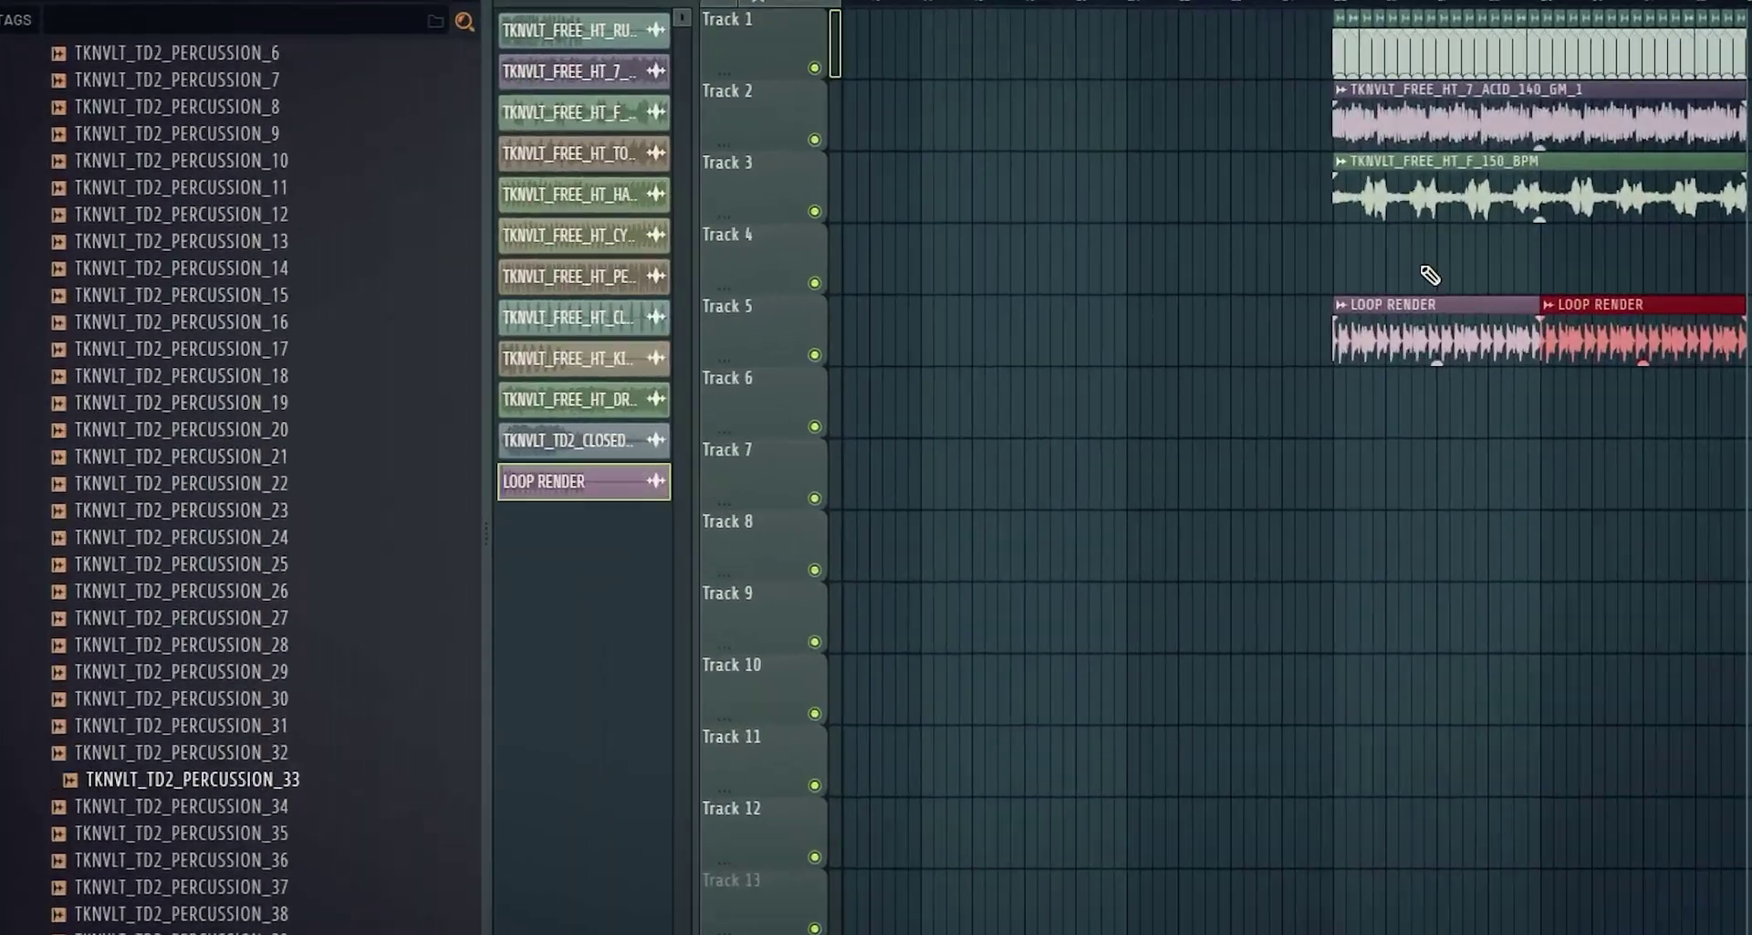
Browse to Free Hardtechno Sample Pack V1 > Drum Loops > Hat Loops
scroll(161, 437, up, 5)
scroll(210, 438, up, 8)
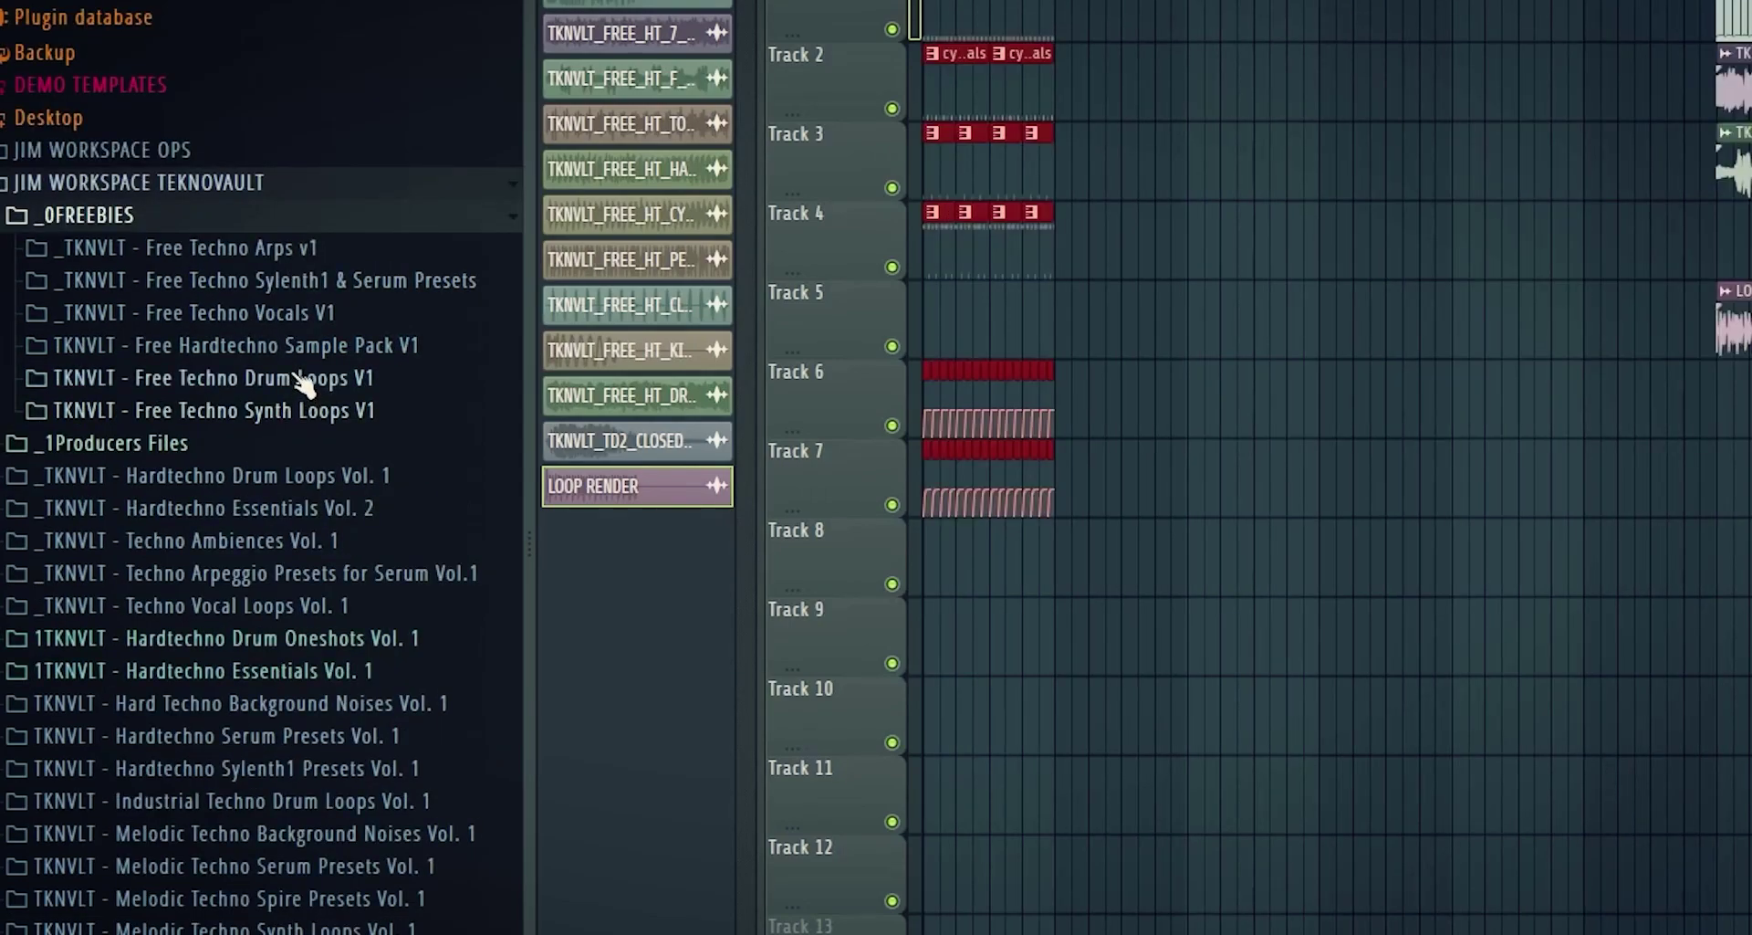
click(295, 358)
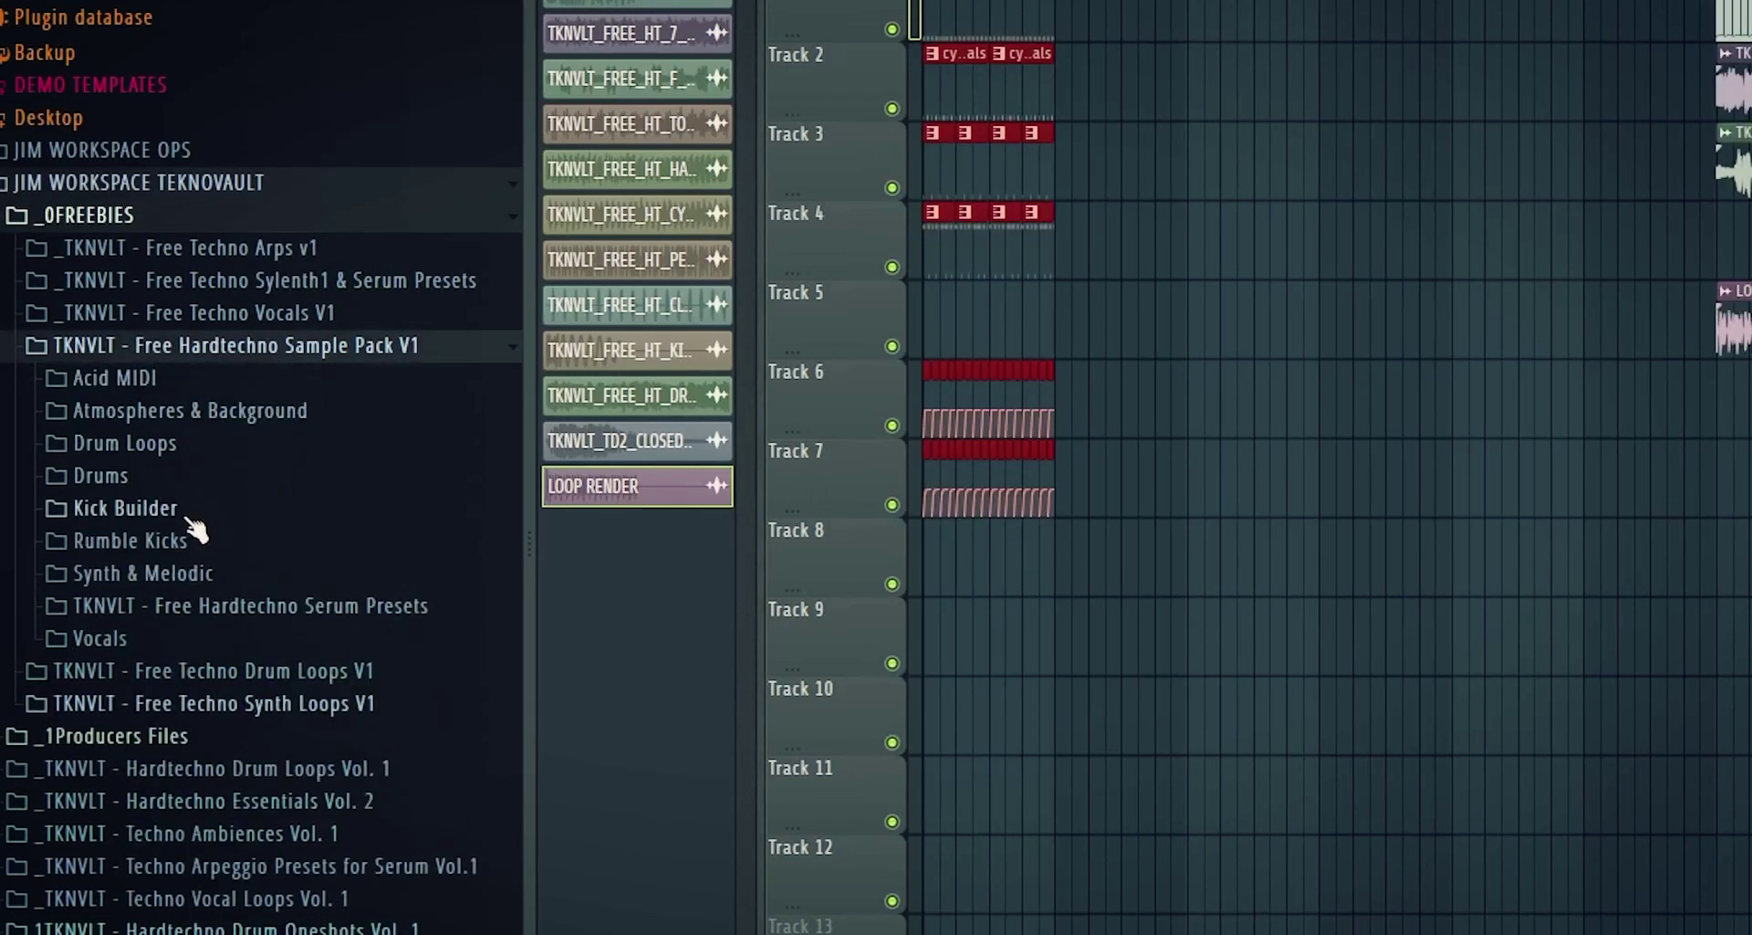
click(182, 449)
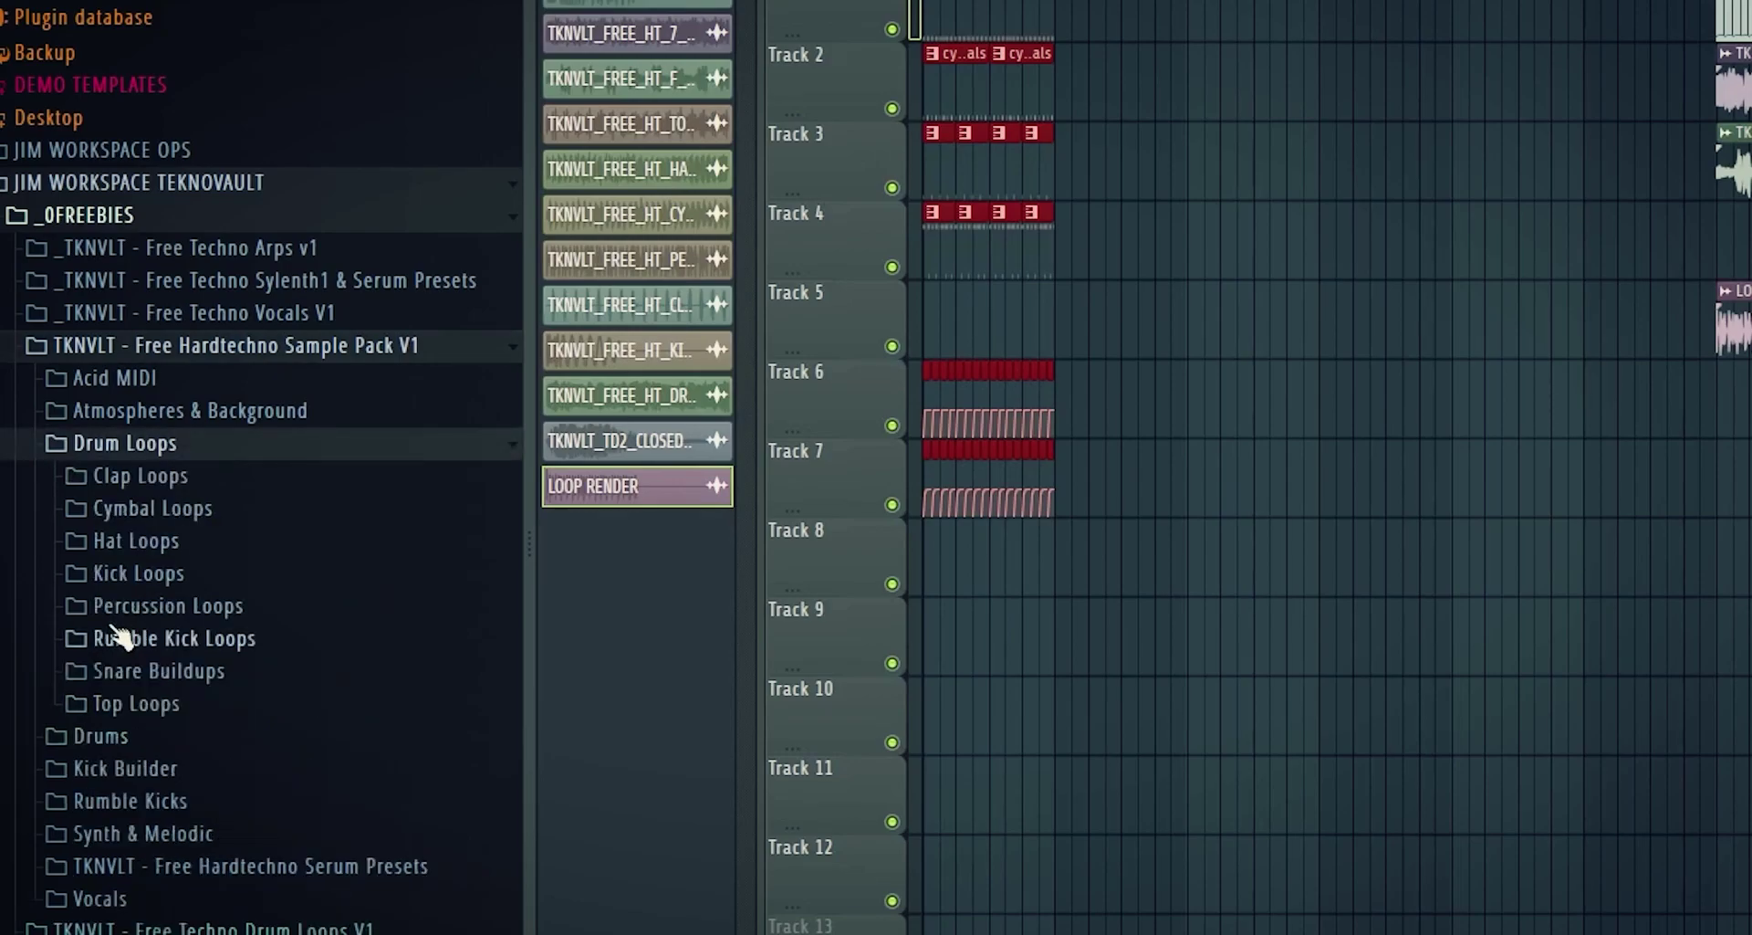
click(182, 545)
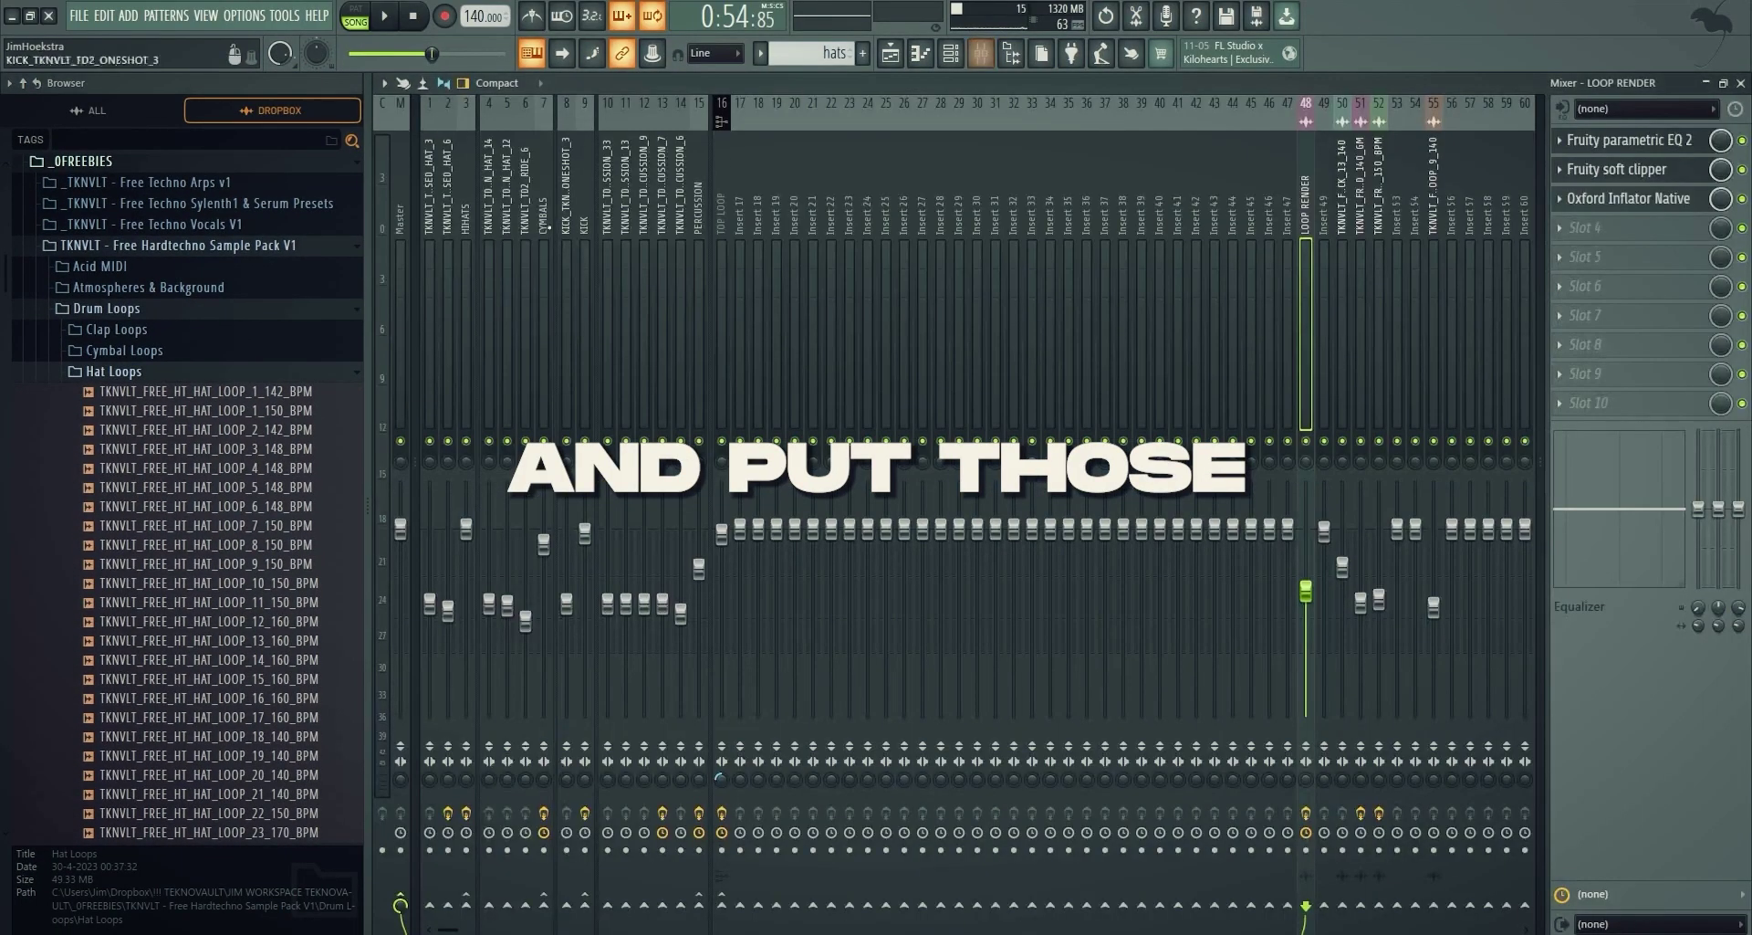
Select the HIHATS, CYMBALS, KICK and PERCUSSION mixer tracks, then TOP LOOP alone
click(467, 216)
ctrl+shift+click(545, 212)
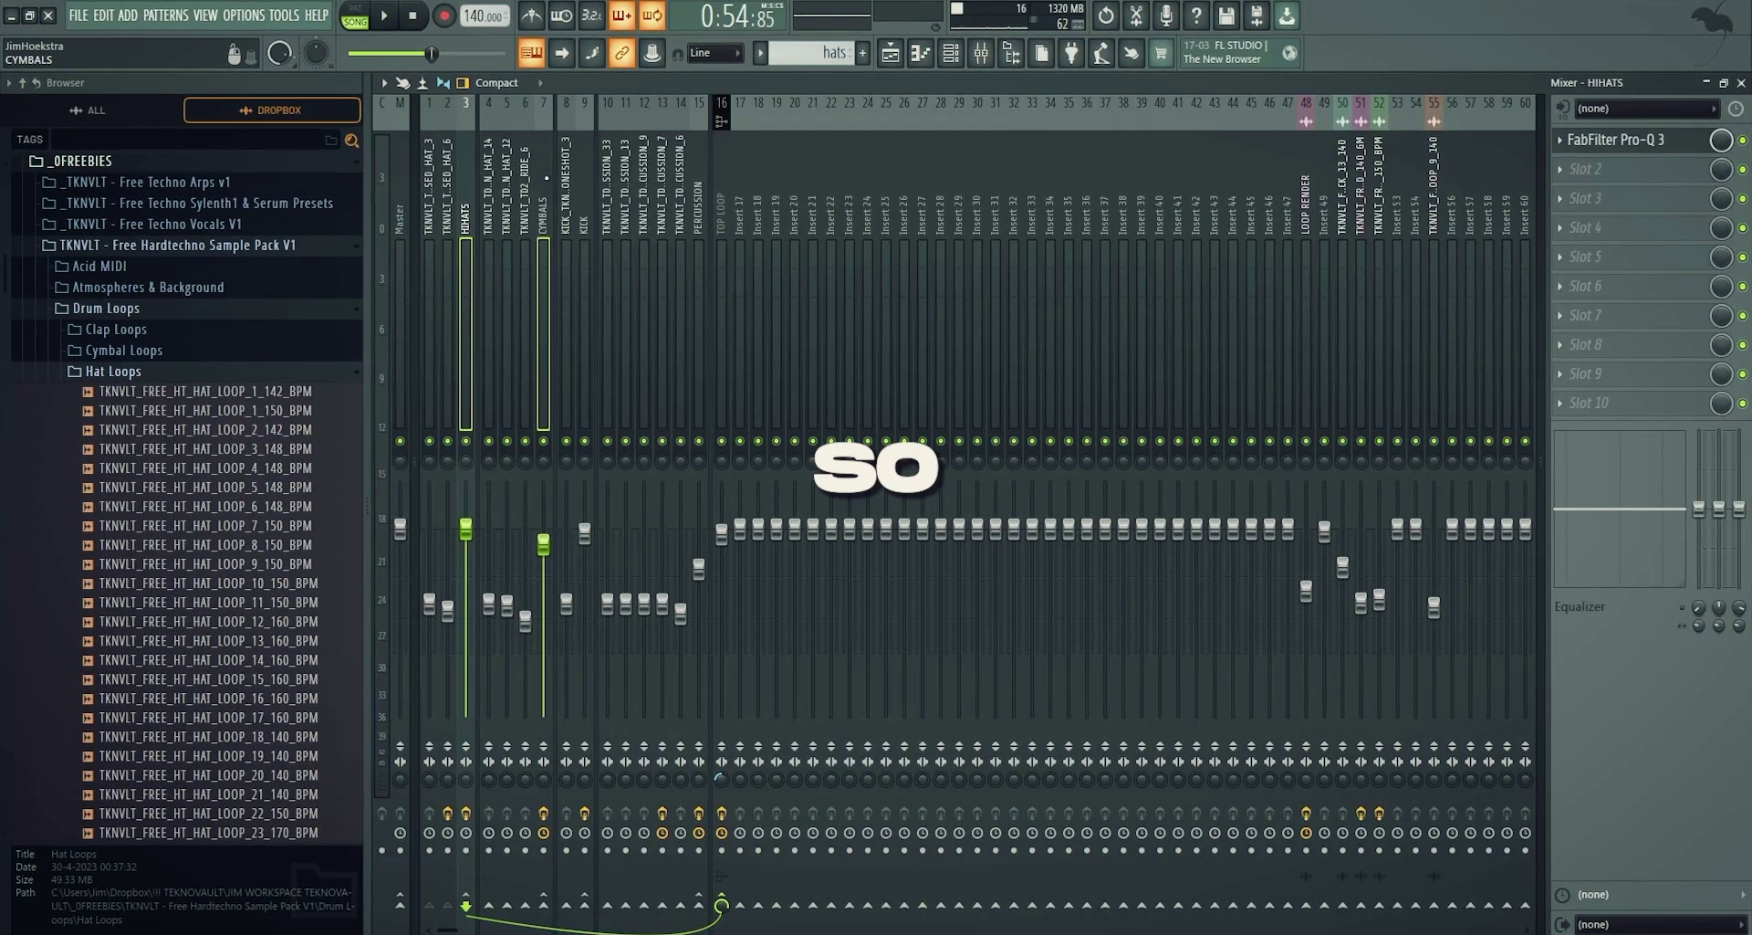
ctrl+shift+click(585, 203)
ctrl+shift+click(699, 206)
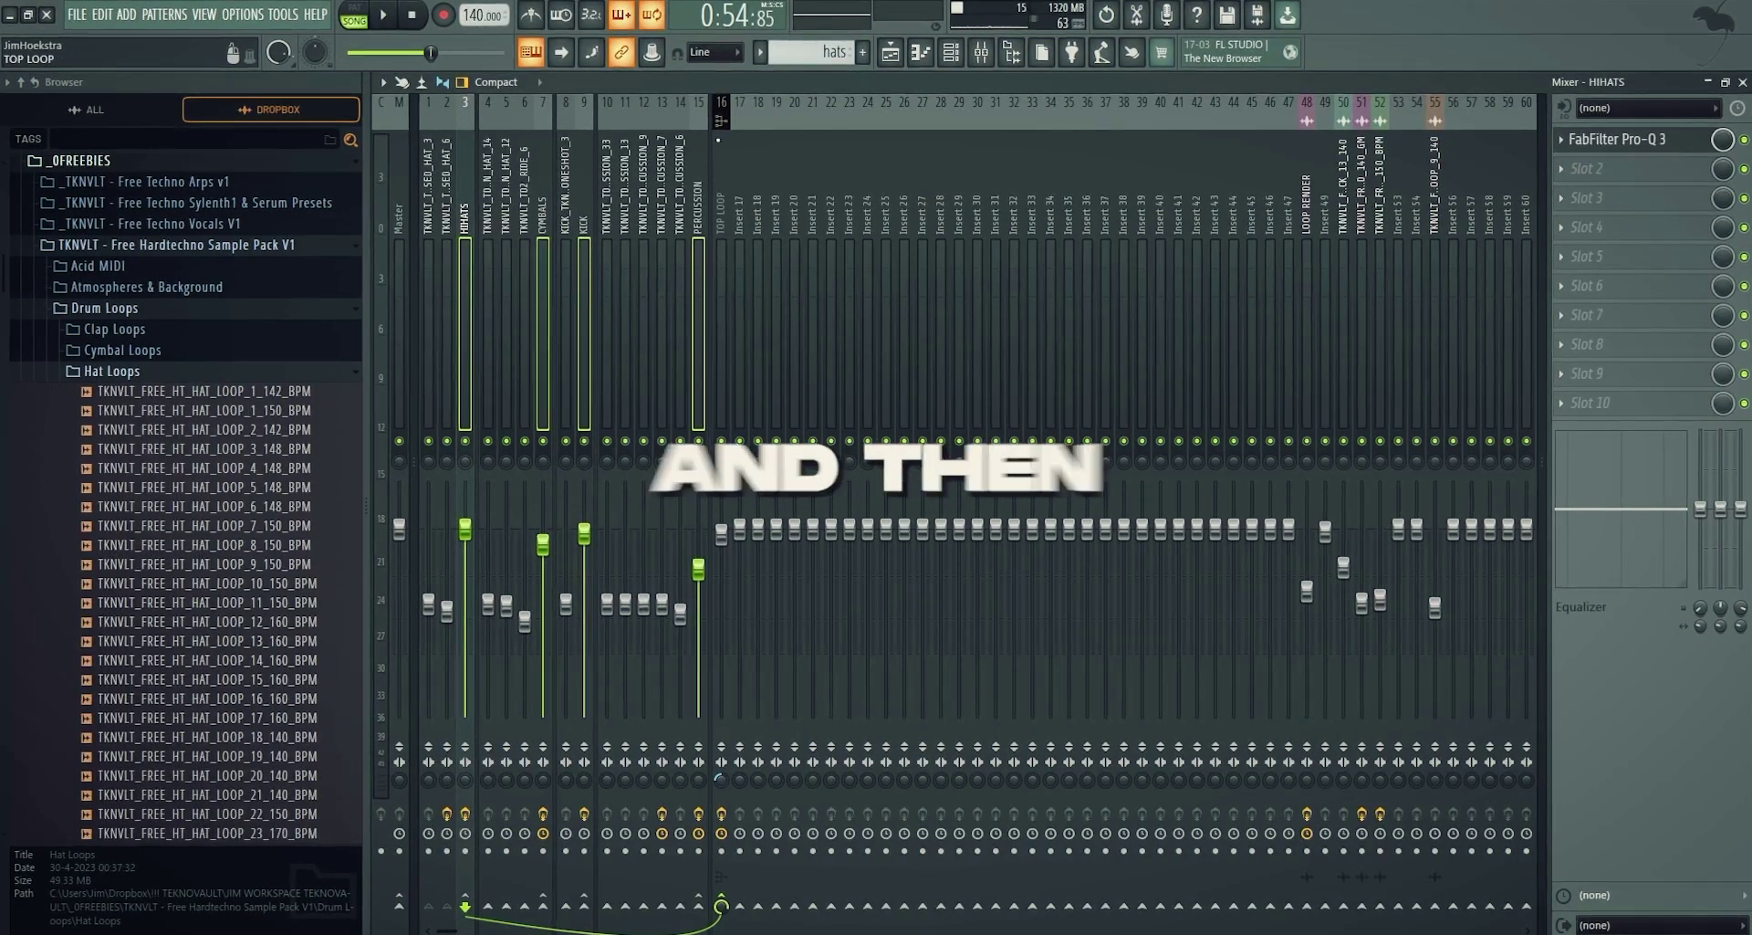
click(722, 206)
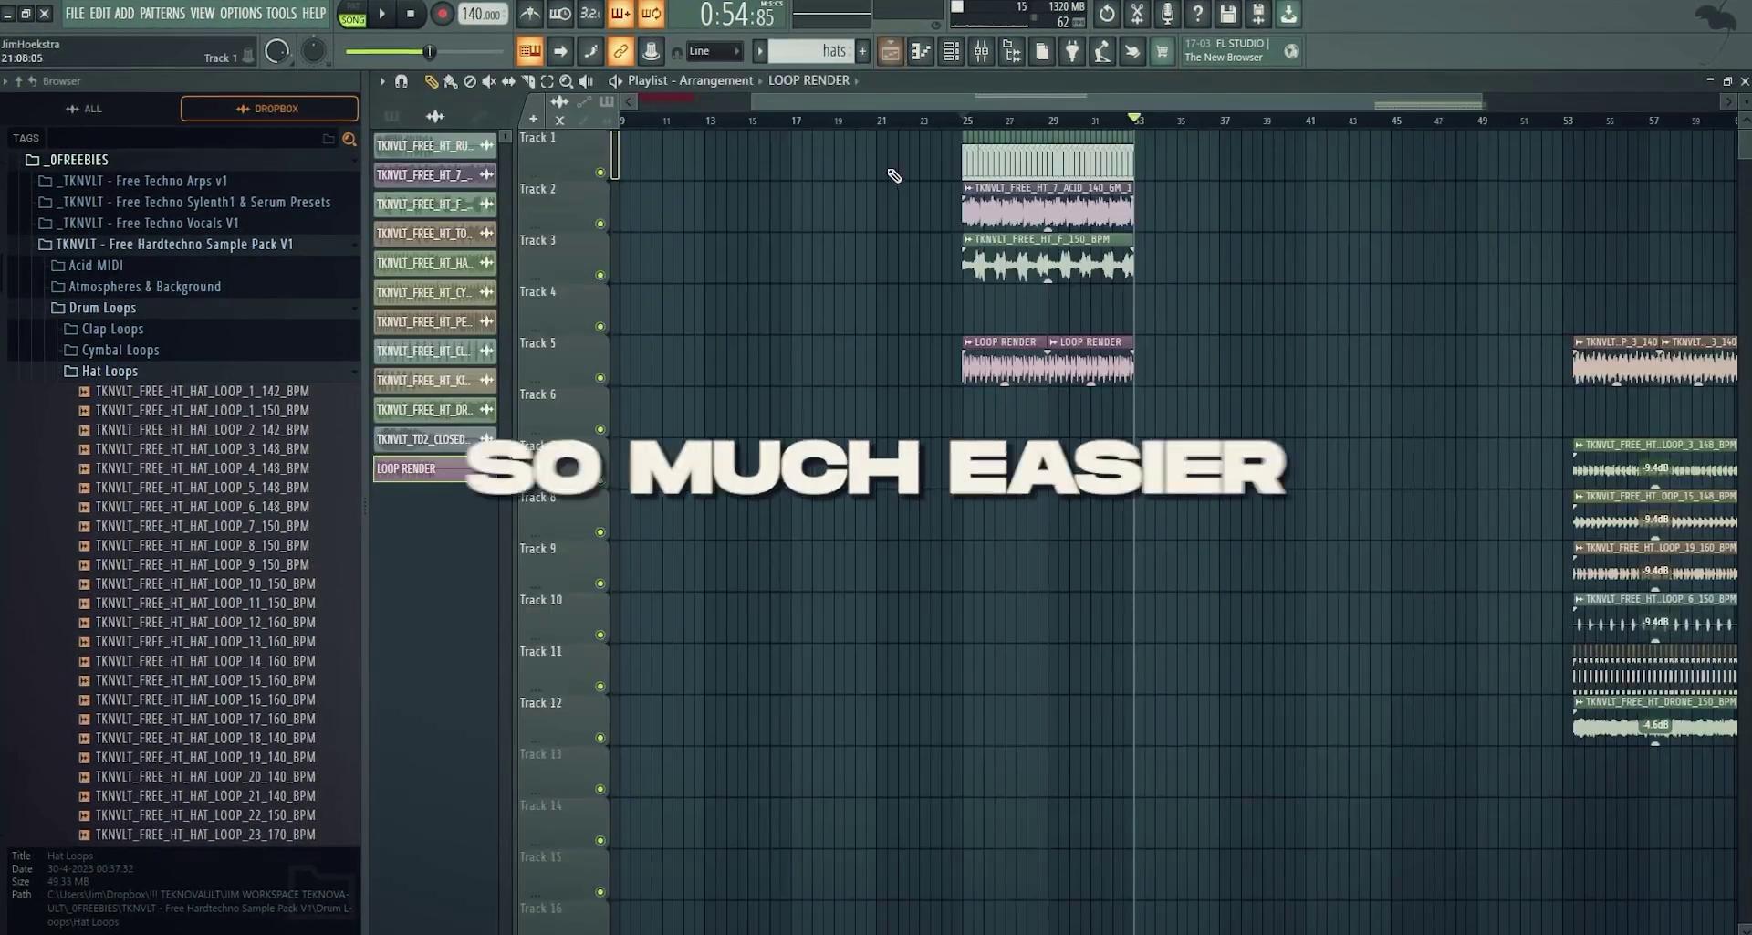
Place TKNVLT_FREE_HT_HAT_LOOP_1_142_BPM on Track 1, undoing an accidental clip move
scroll(1279, 423, up, 1)
scroll(1278, 422, down, 1)
scroll(572, 372, up, 4)
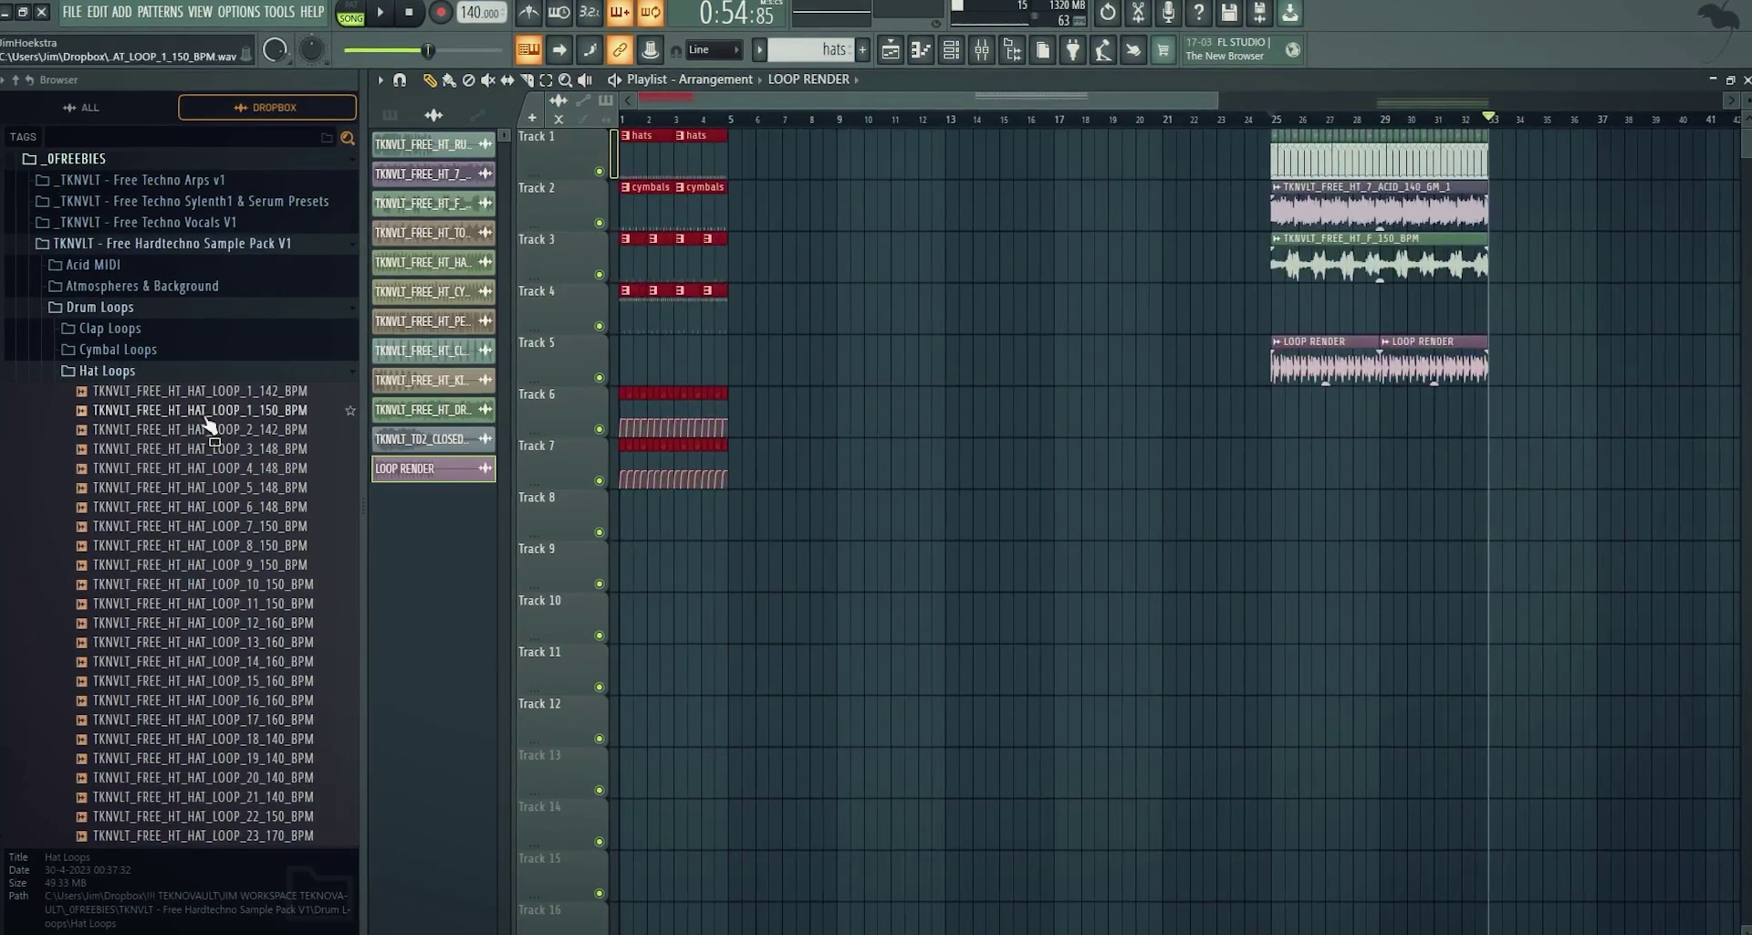
drag(207, 392, 847, 166)
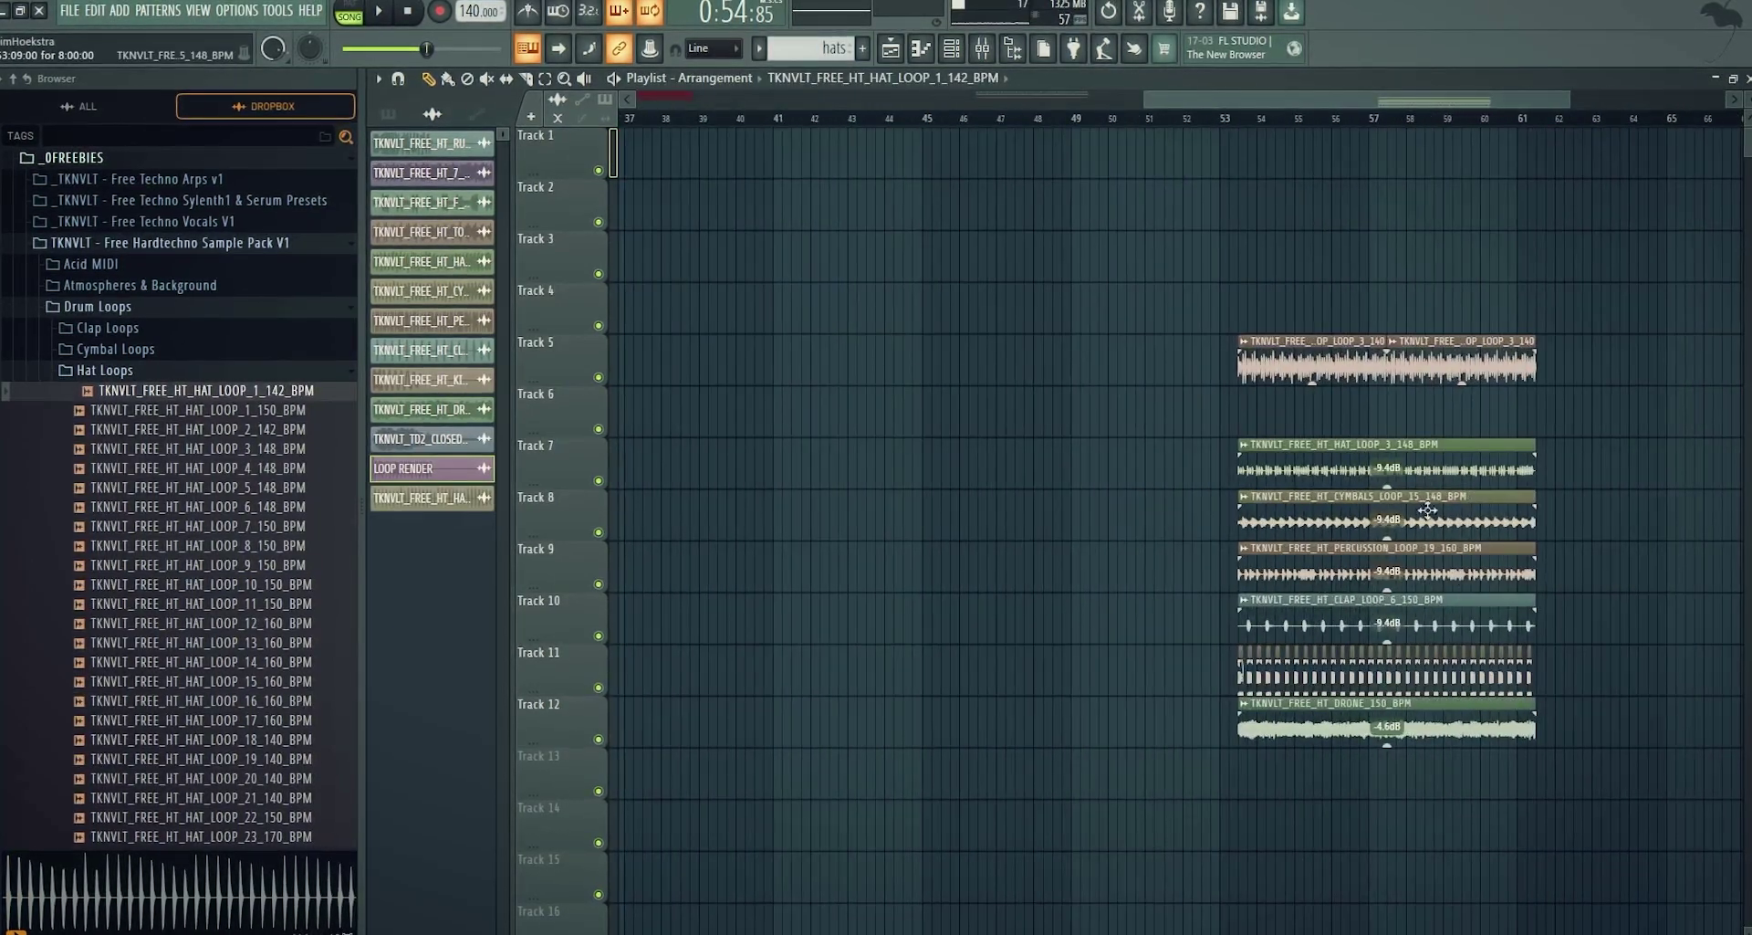
drag(1551, 746, 1287, 453)
key(ctrl+z)
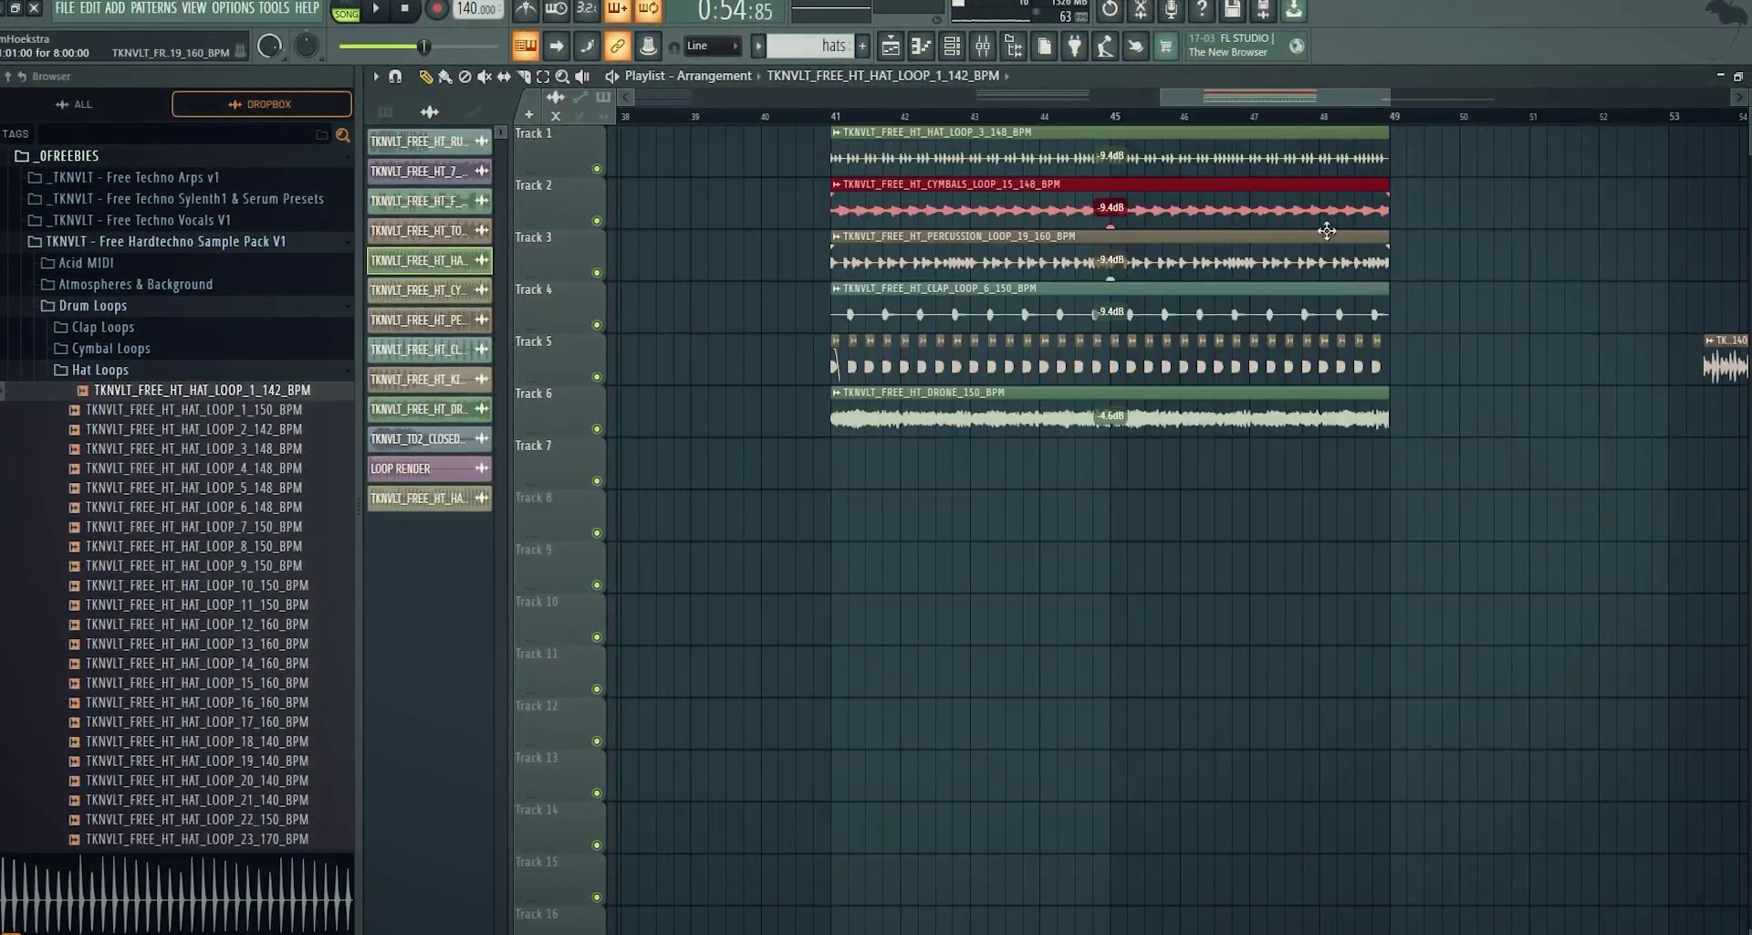
Delete the clap and drone clips and move the kick clips up to Track 4
drag(803, 320, 1477, 435)
right_click(1360, 319)
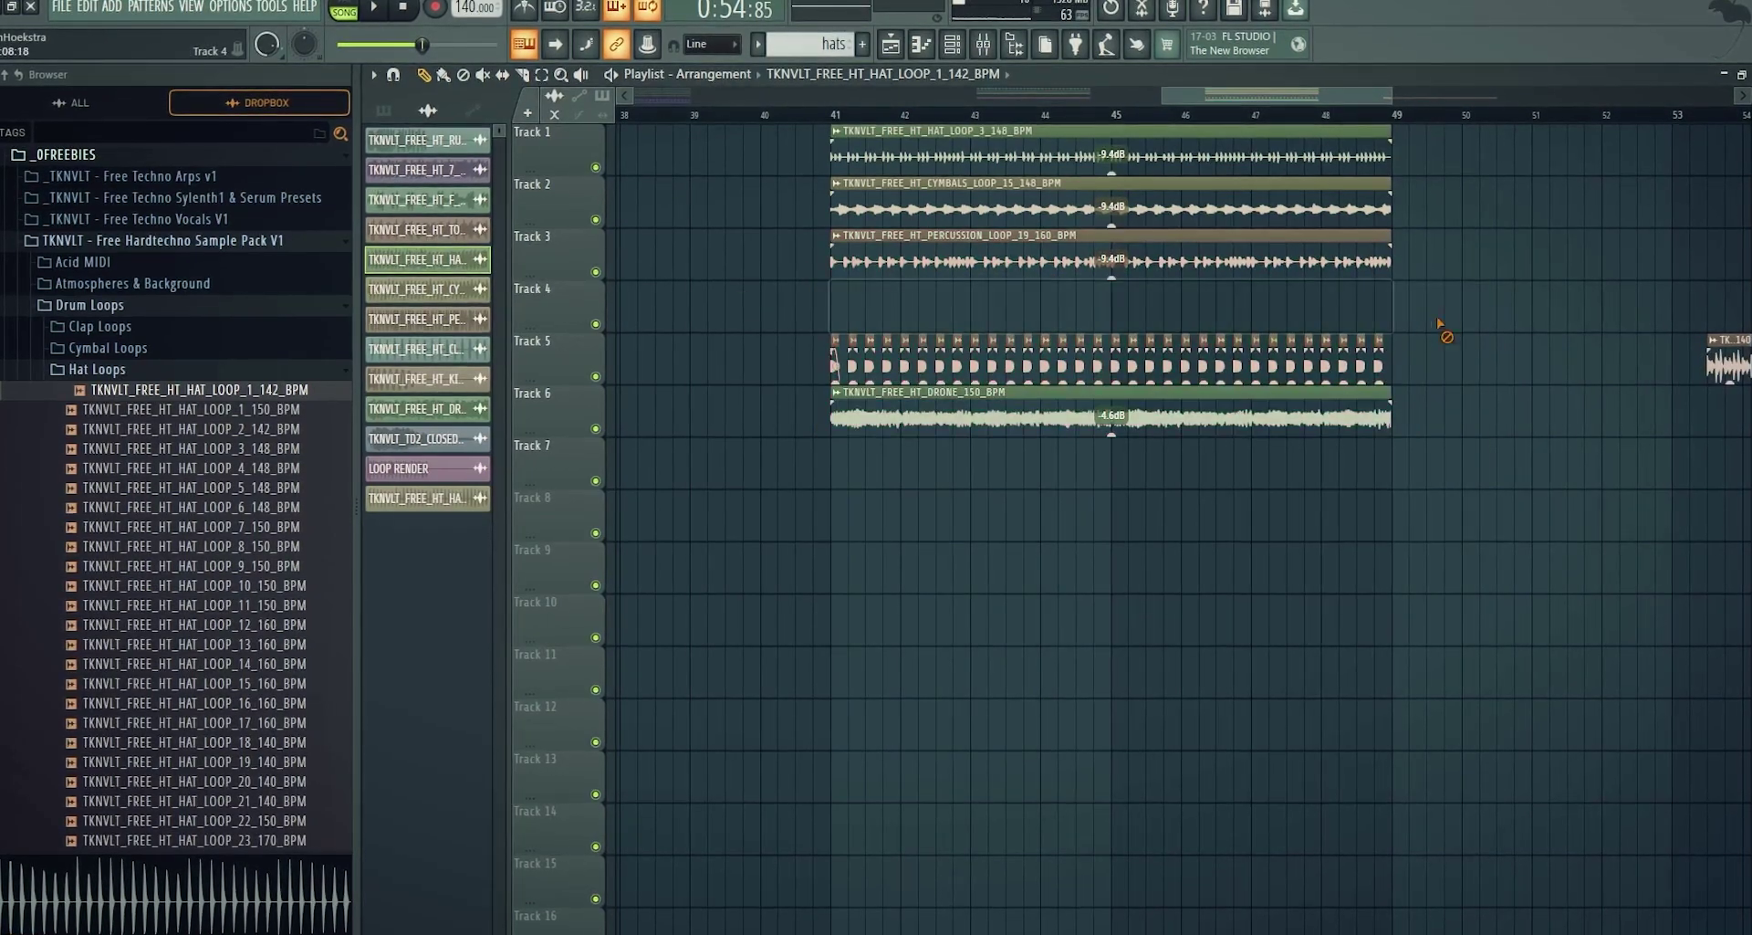
right_click(862, 428)
drag(752, 351, 1361, 315)
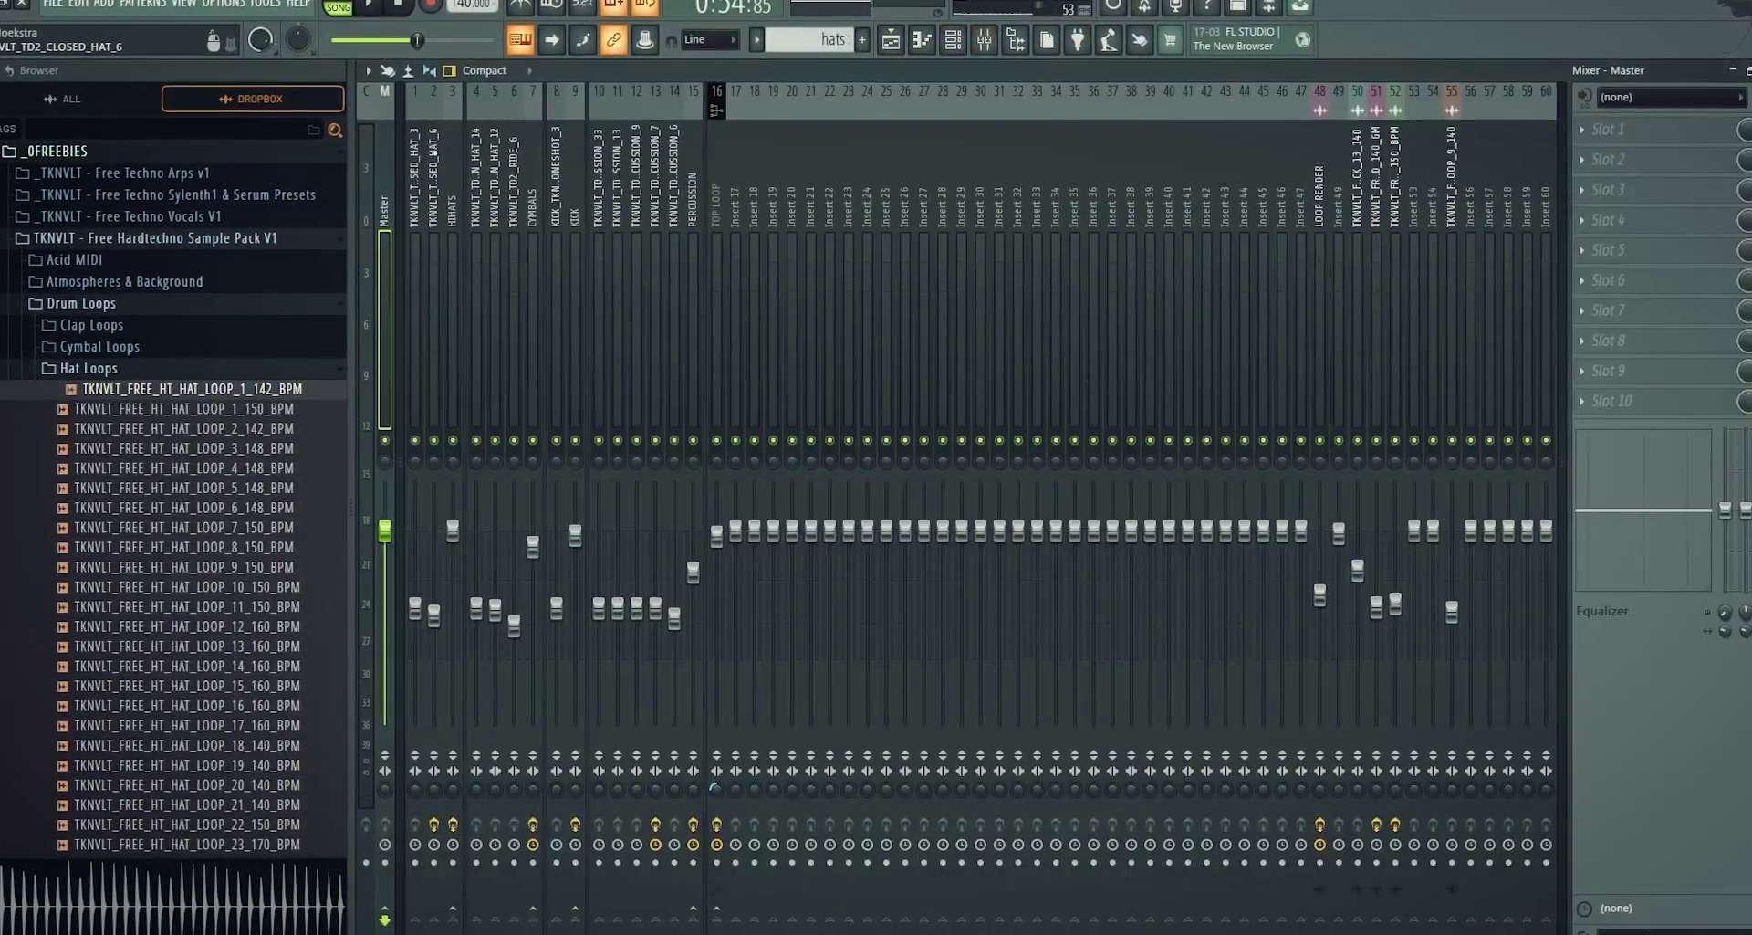
Route the selected loop channels to the HIHATS and PERCUSSION mixer tracks, back in the playlist
right_click(460, 91)
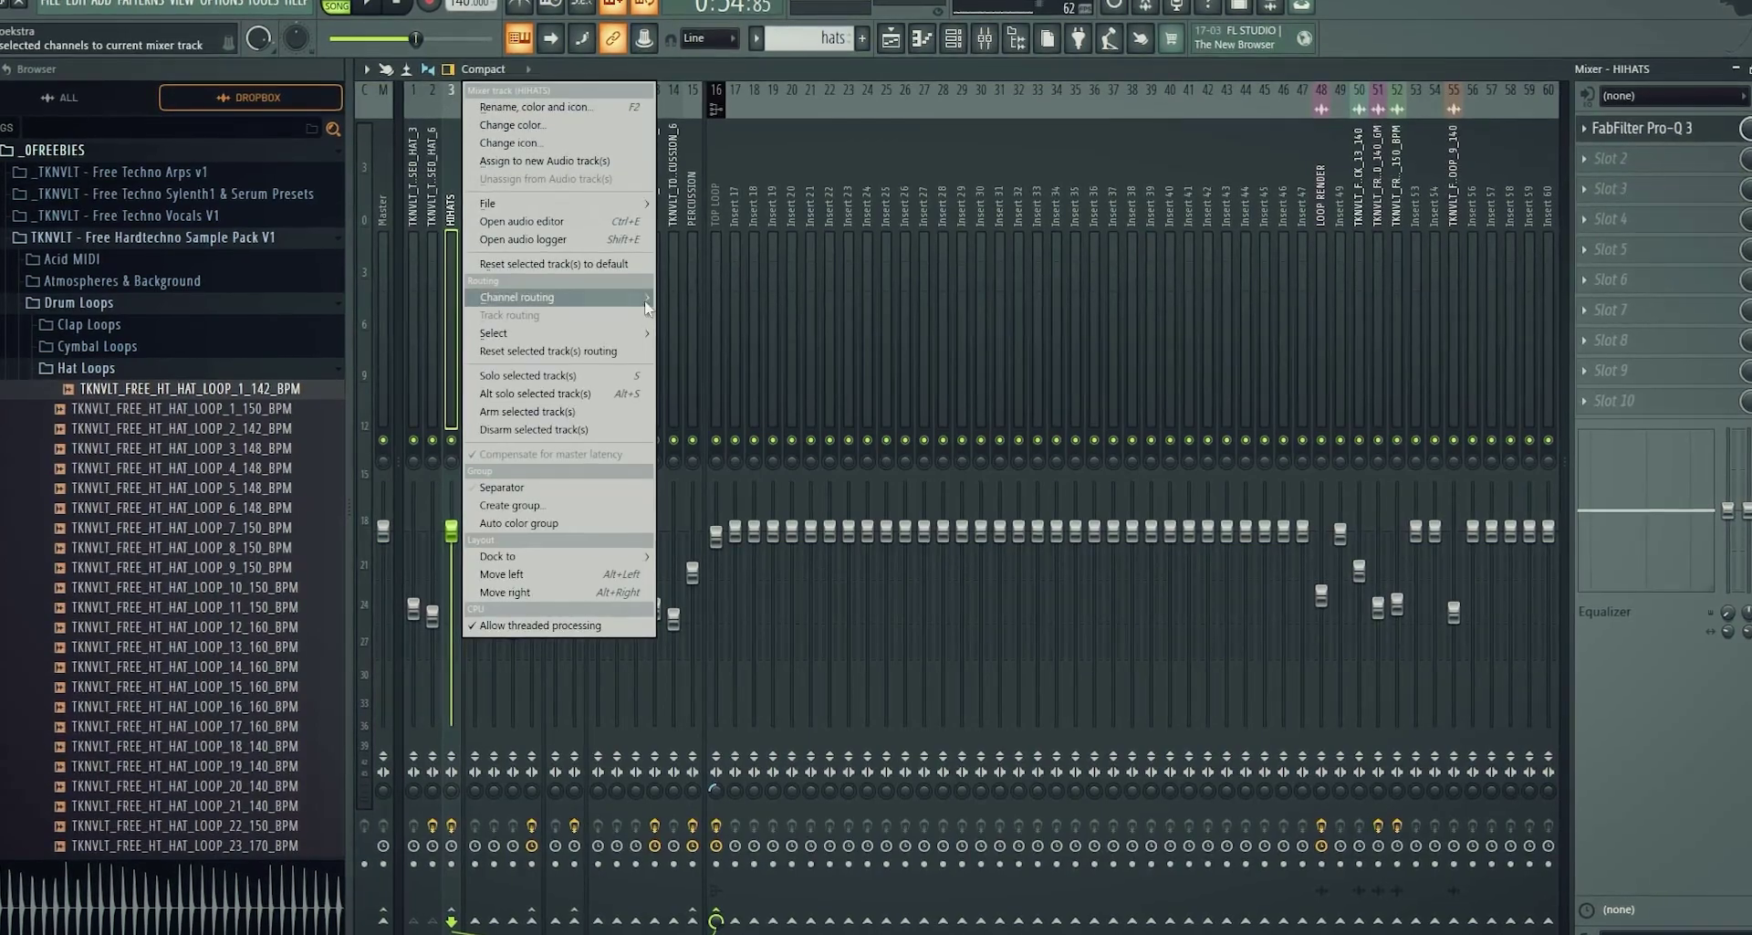
click(987, 38)
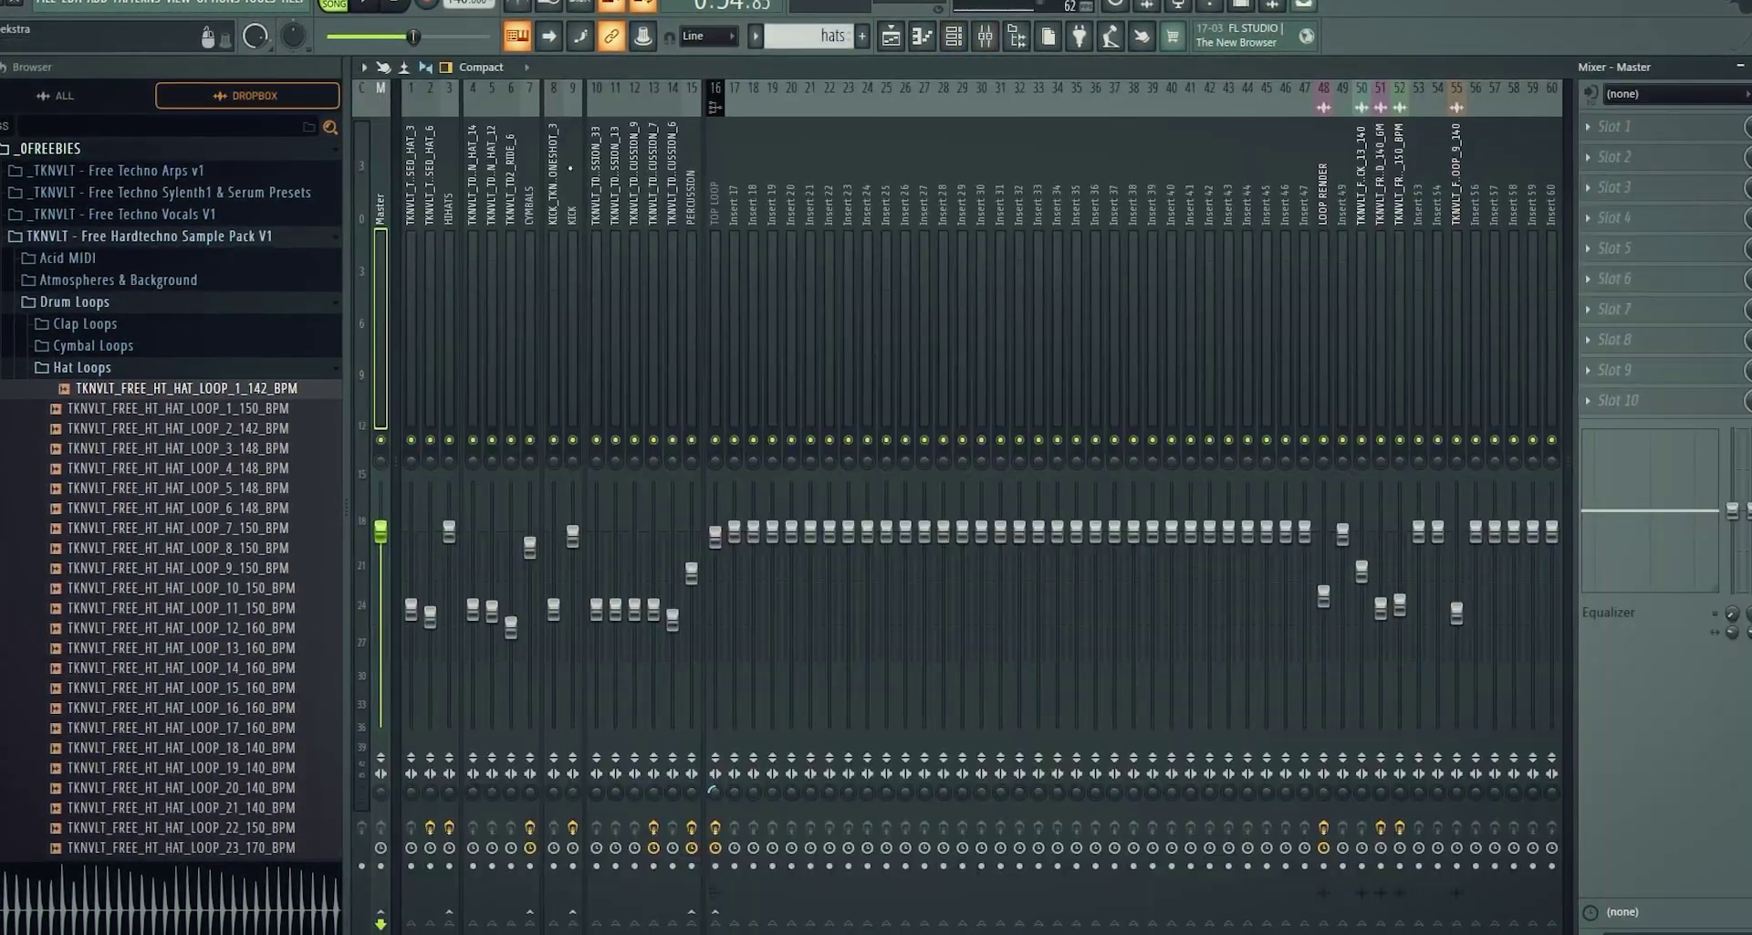
right_click(539, 87)
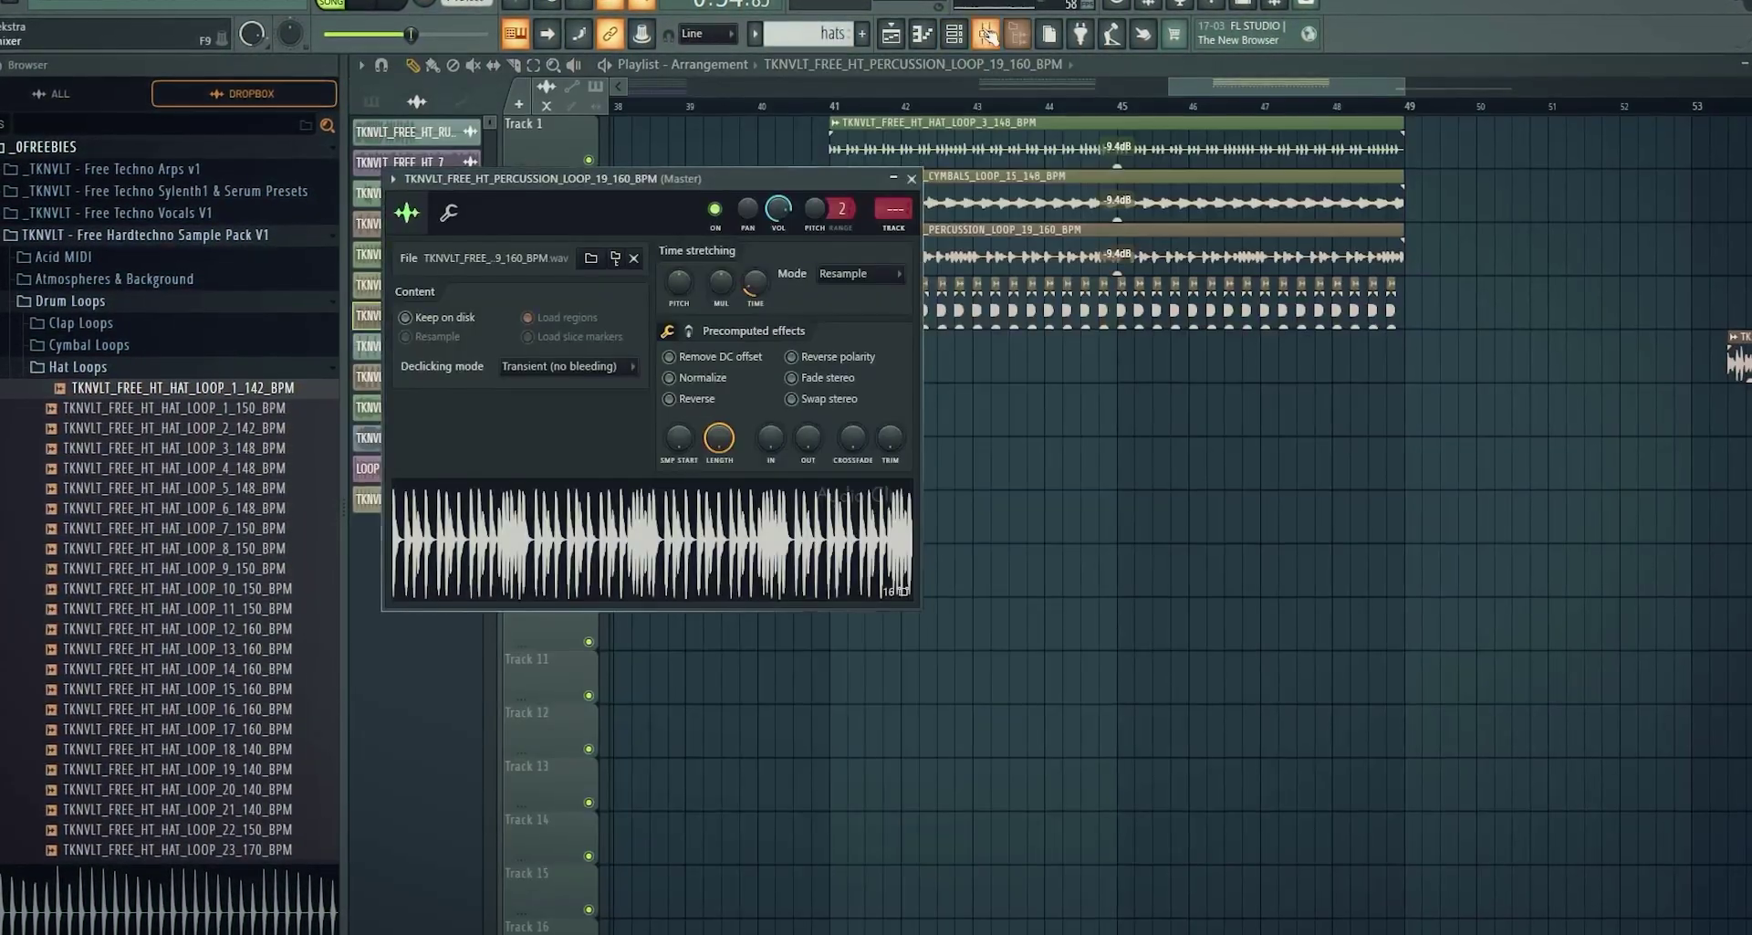
click(990, 36)
right_click(693, 164)
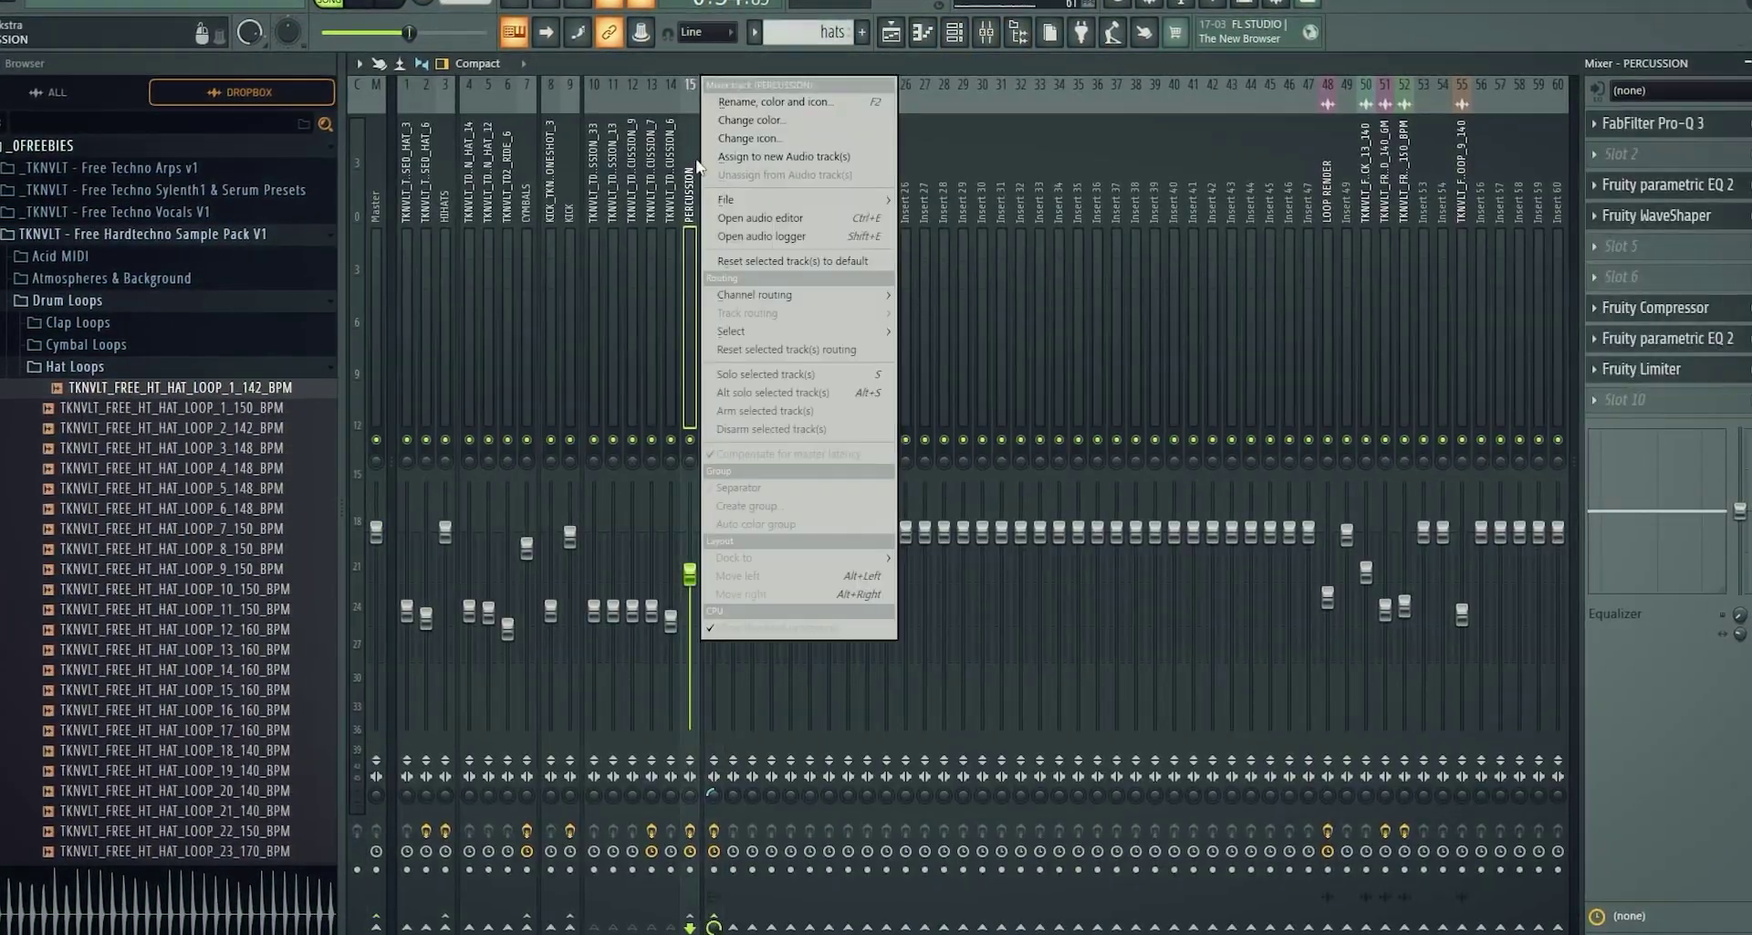
mouse_move(854, 297)
click(995, 295)
click(892, 32)
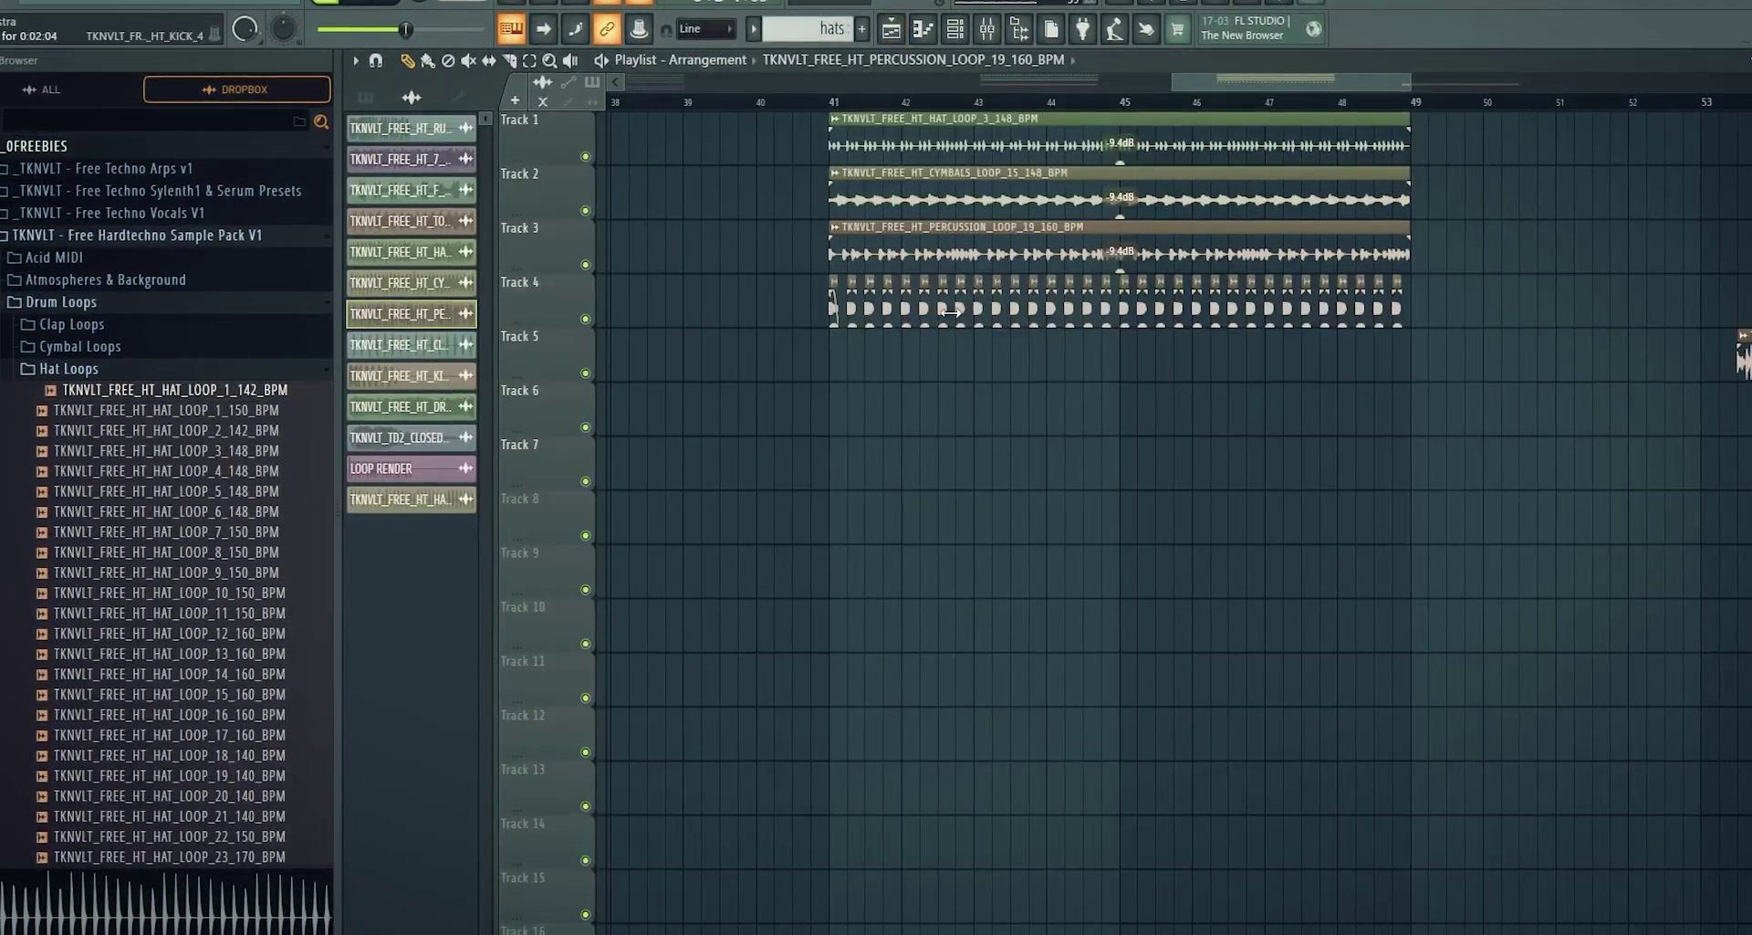
double_click(951, 311)
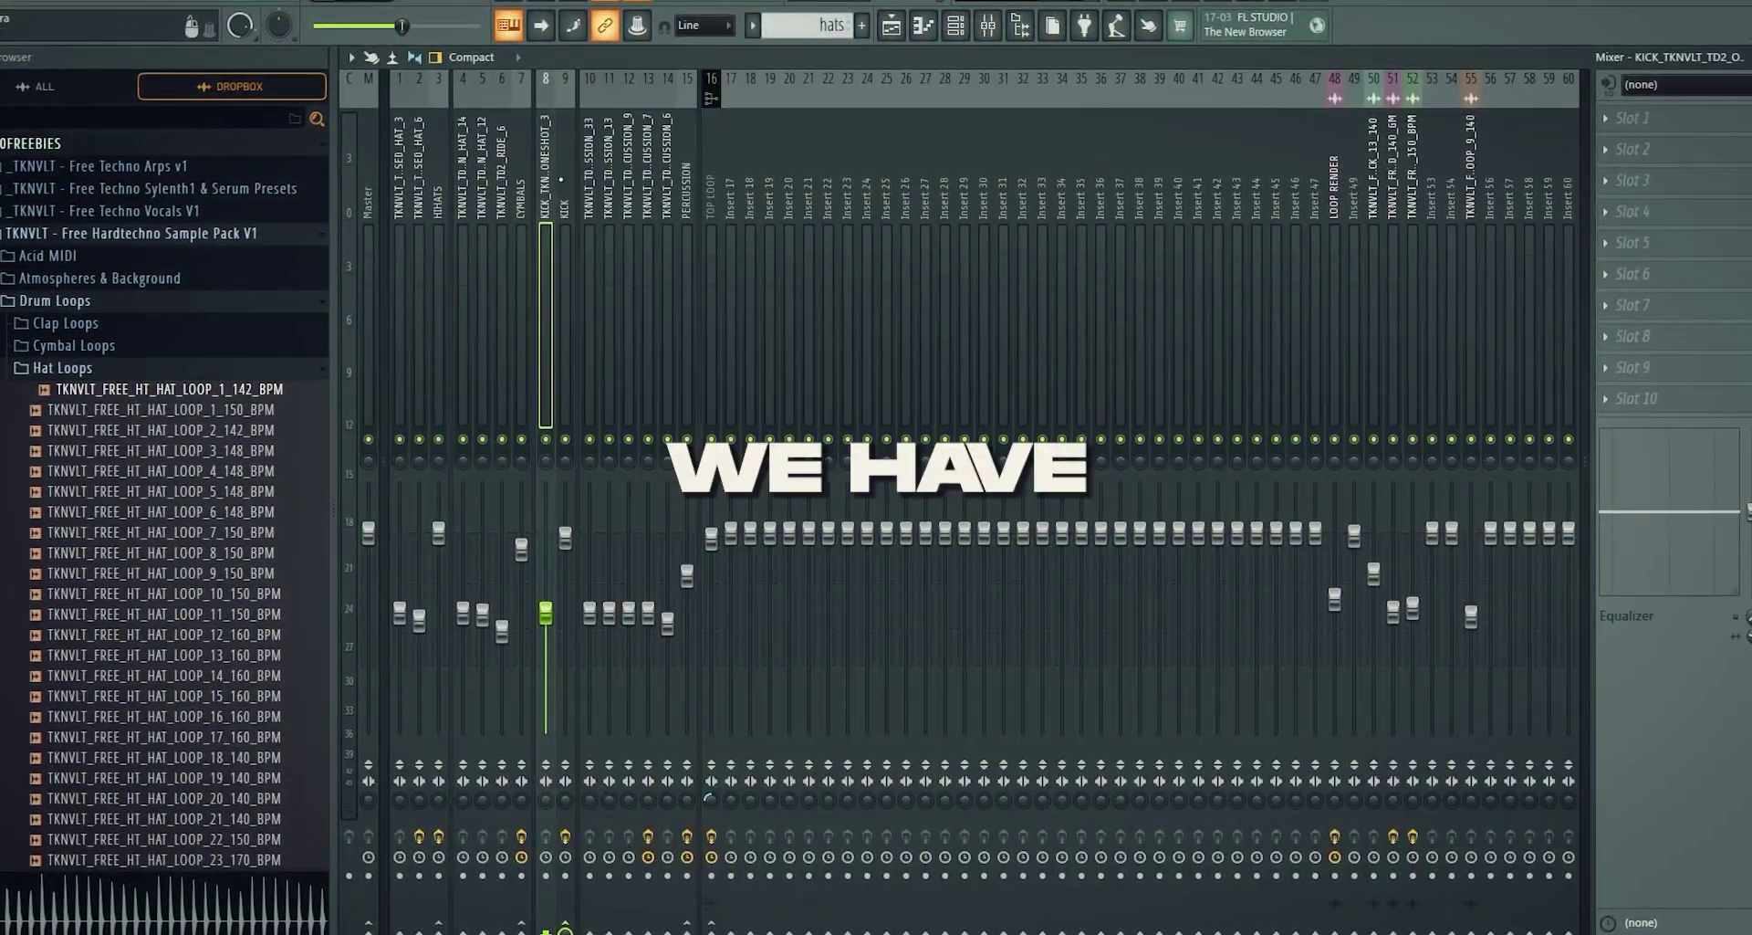
right_click(559, 79)
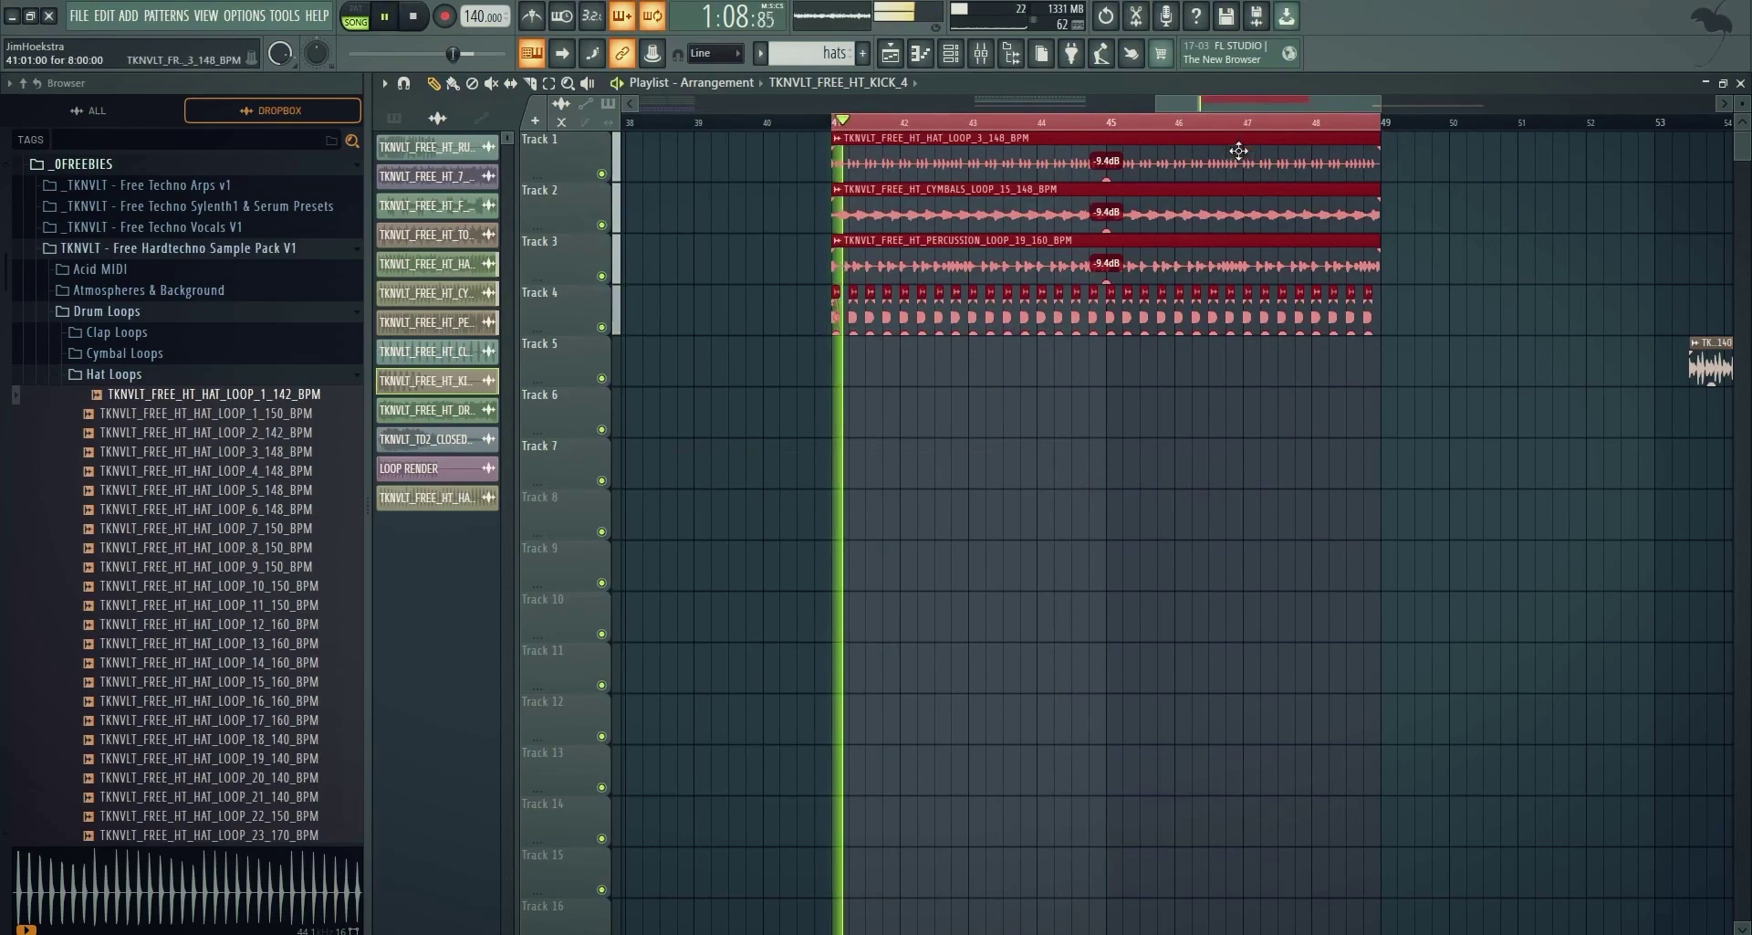
Replace the Track 1 hat clip with HAT_LOOP_2_142_BPM and audition it
key(F9)
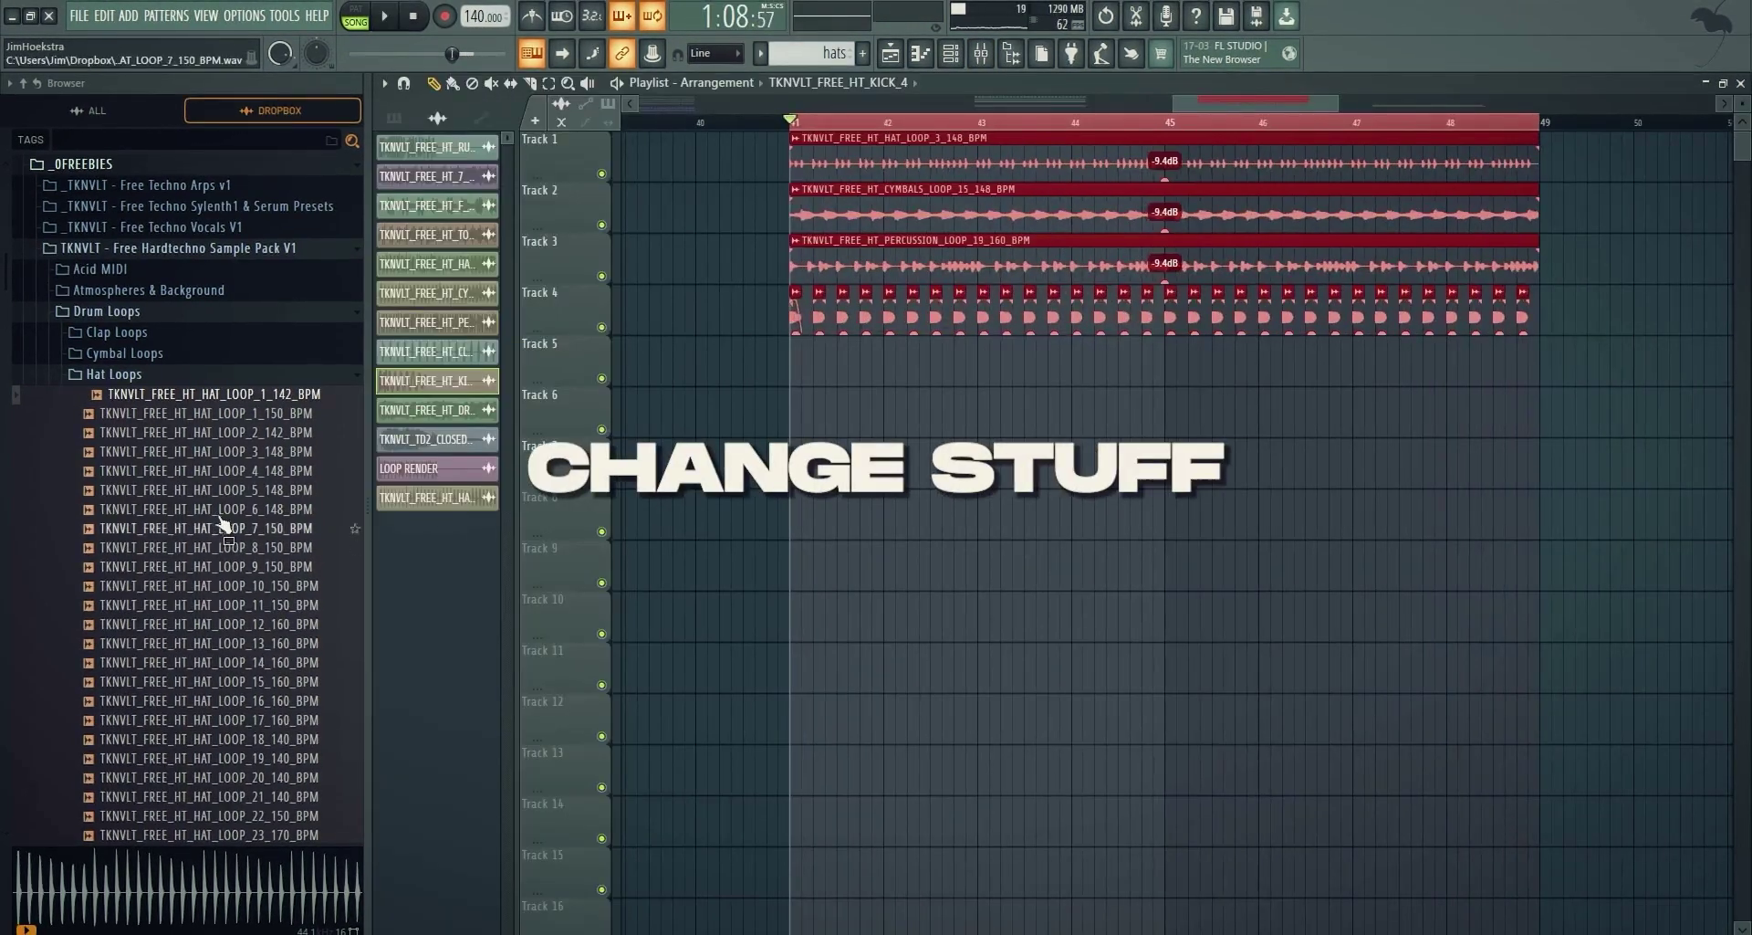
drag(276, 439, 860, 164)
key(space)
click(141, 372)
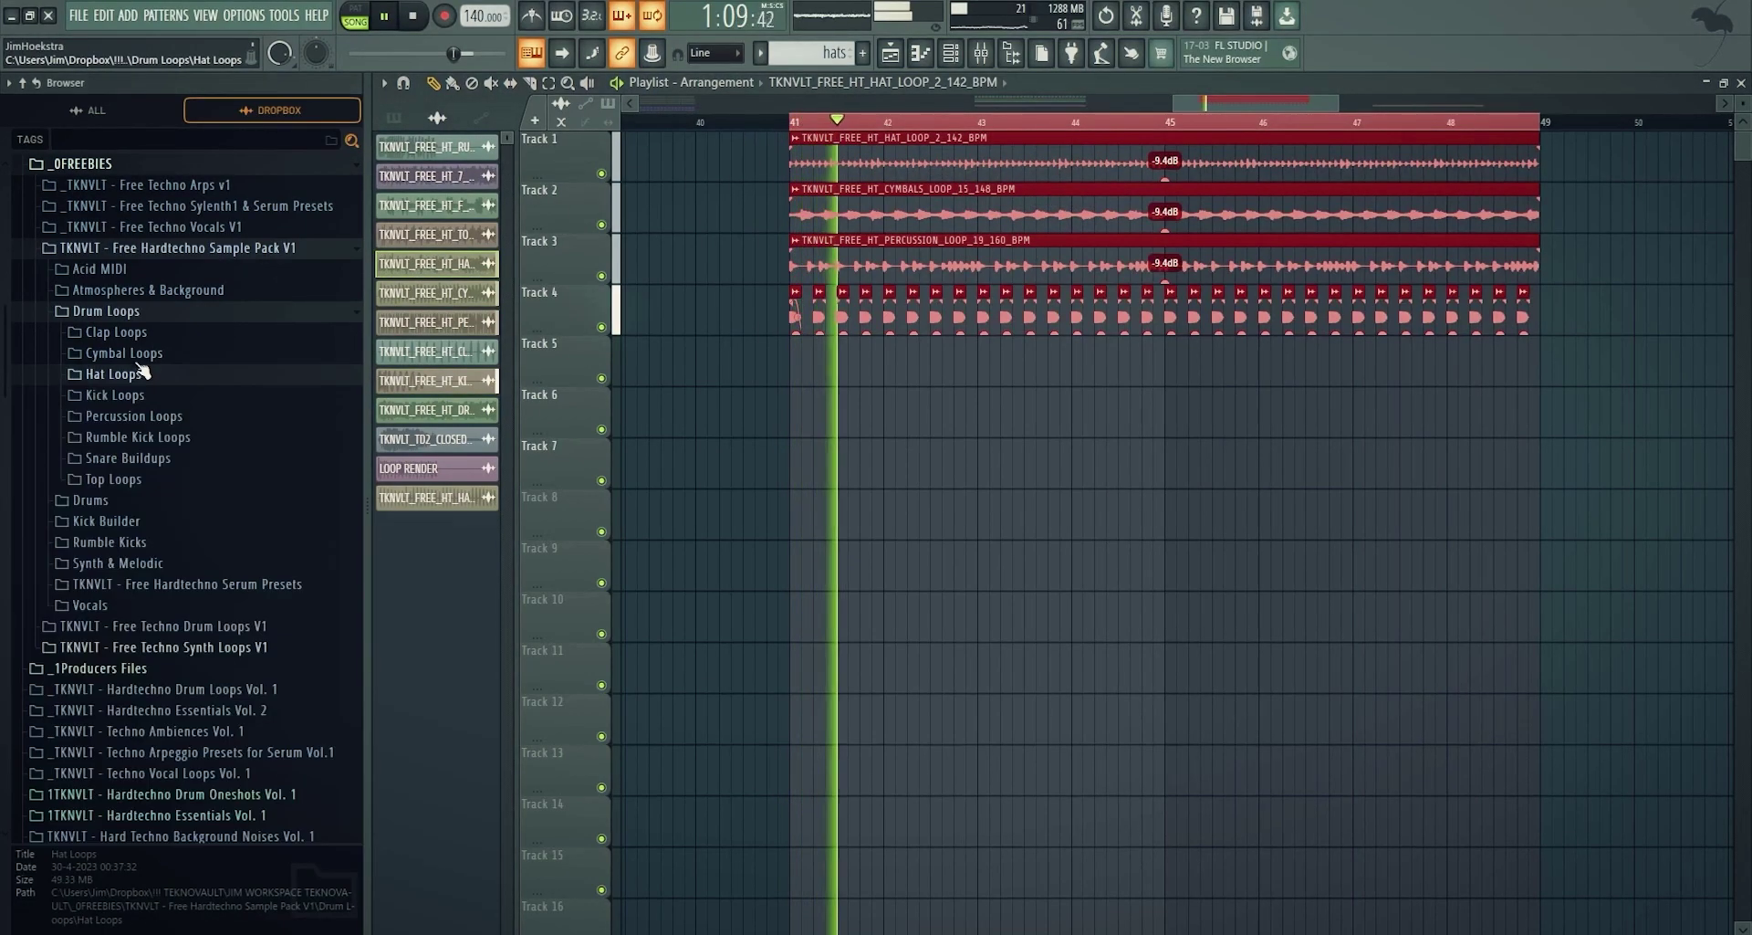
Try several cymbal loops on Track 2, settling on CYMBALS_LOOP_22_140_BPM
click(144, 354)
drag(256, 473, 436, 292)
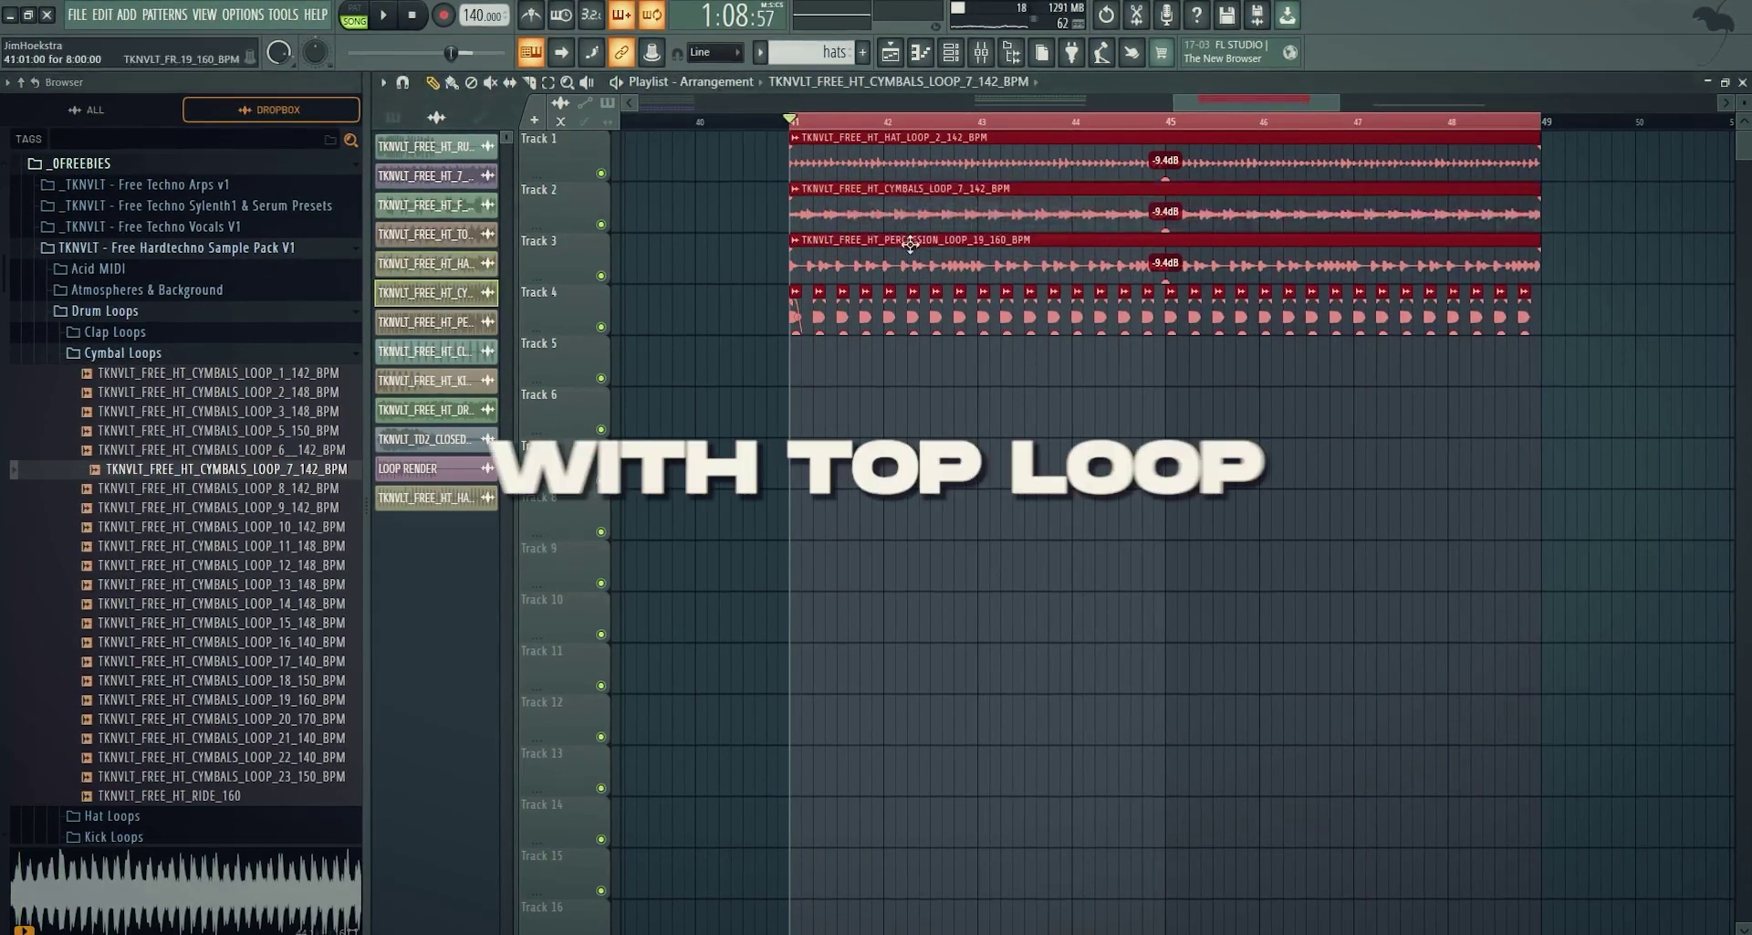
key(space)
middle_click(259, 548)
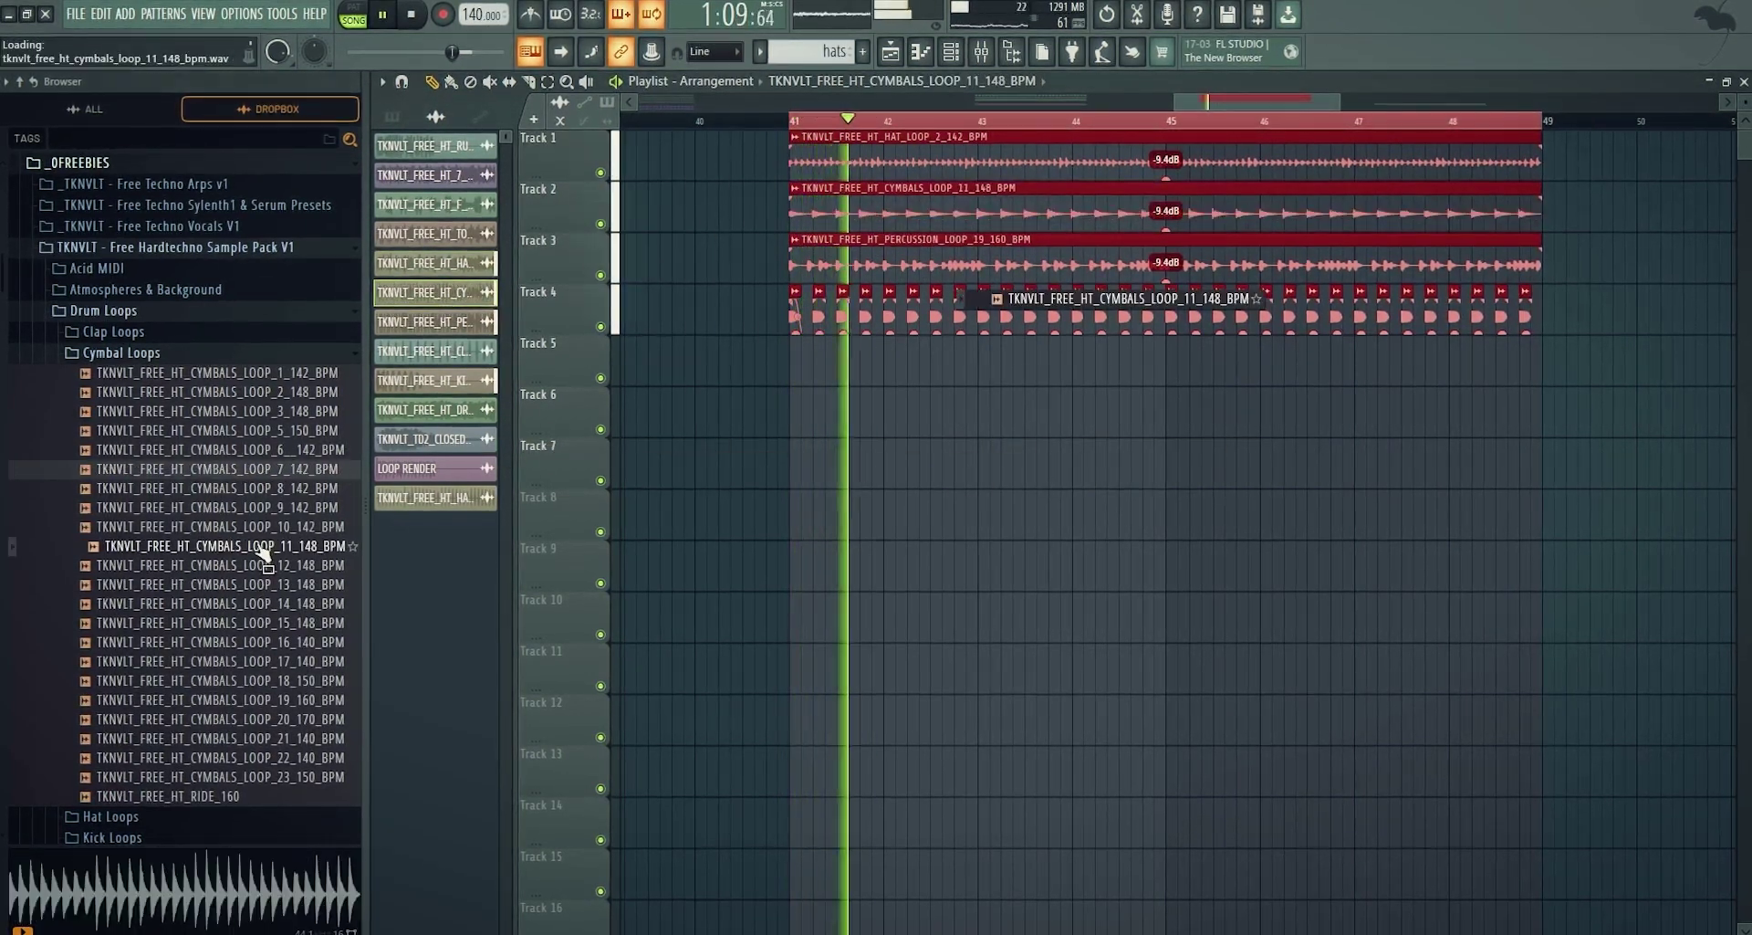
middle_click(276, 644)
click(274, 757)
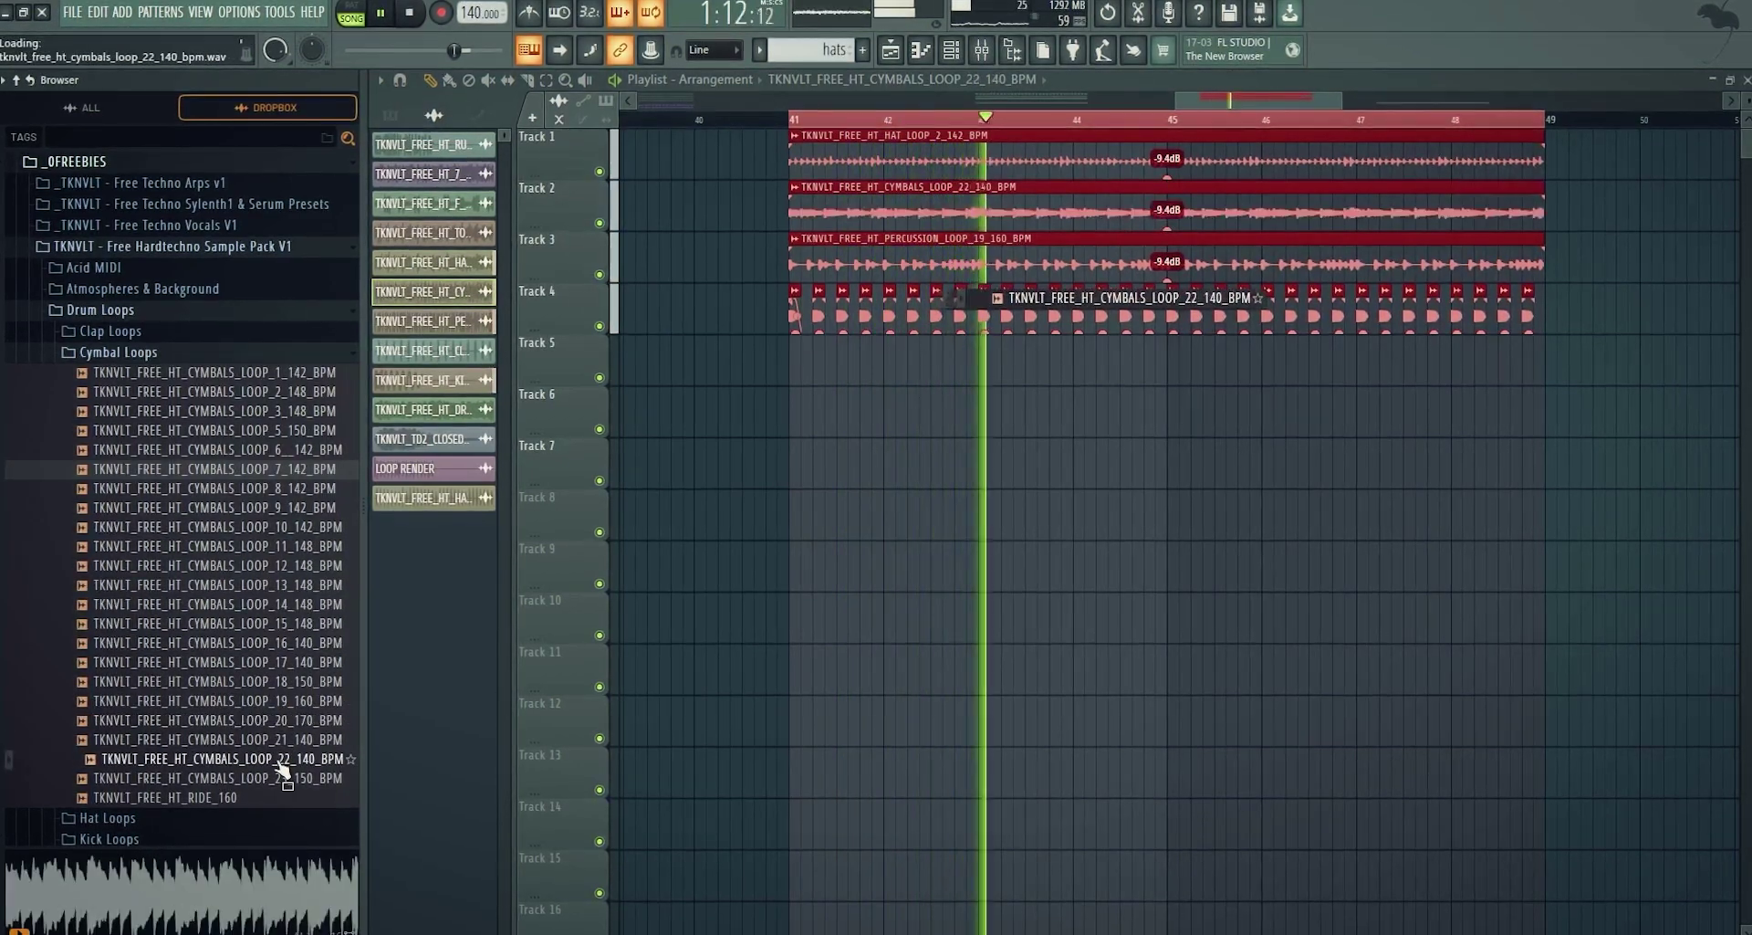
click(137, 352)
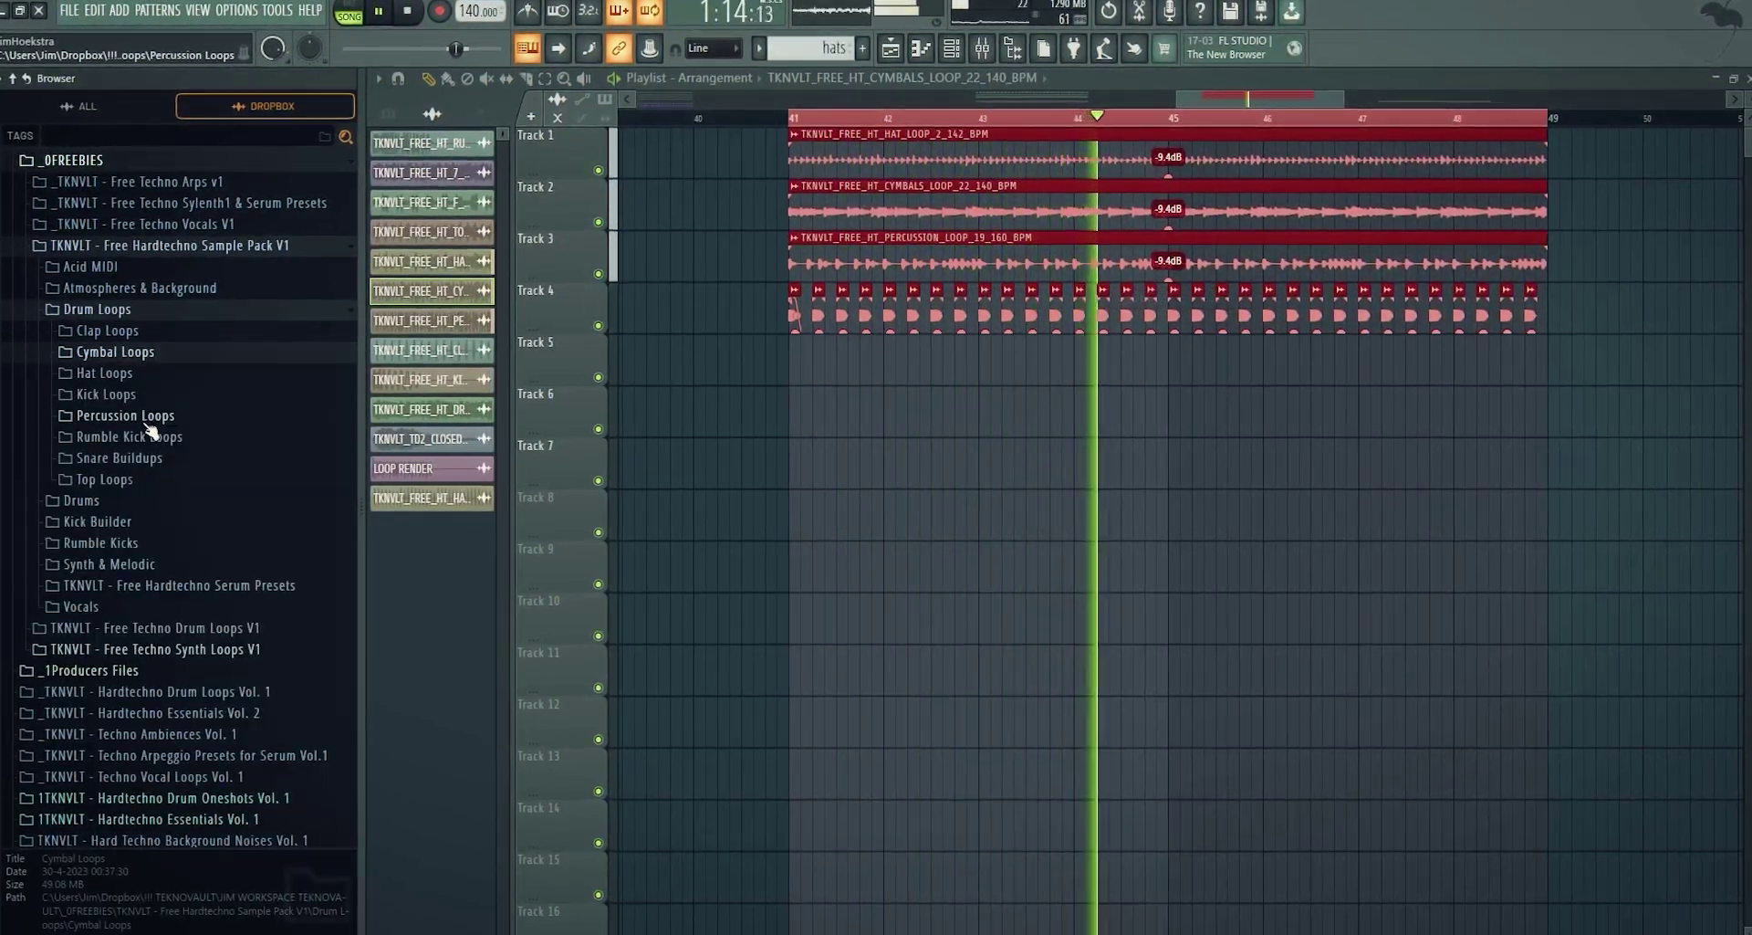
Try percussion loops on Track 3, settling on PERCUSSION_LOOP_2_142_BPM
drag(340, 540, 985, 272)
key(space)
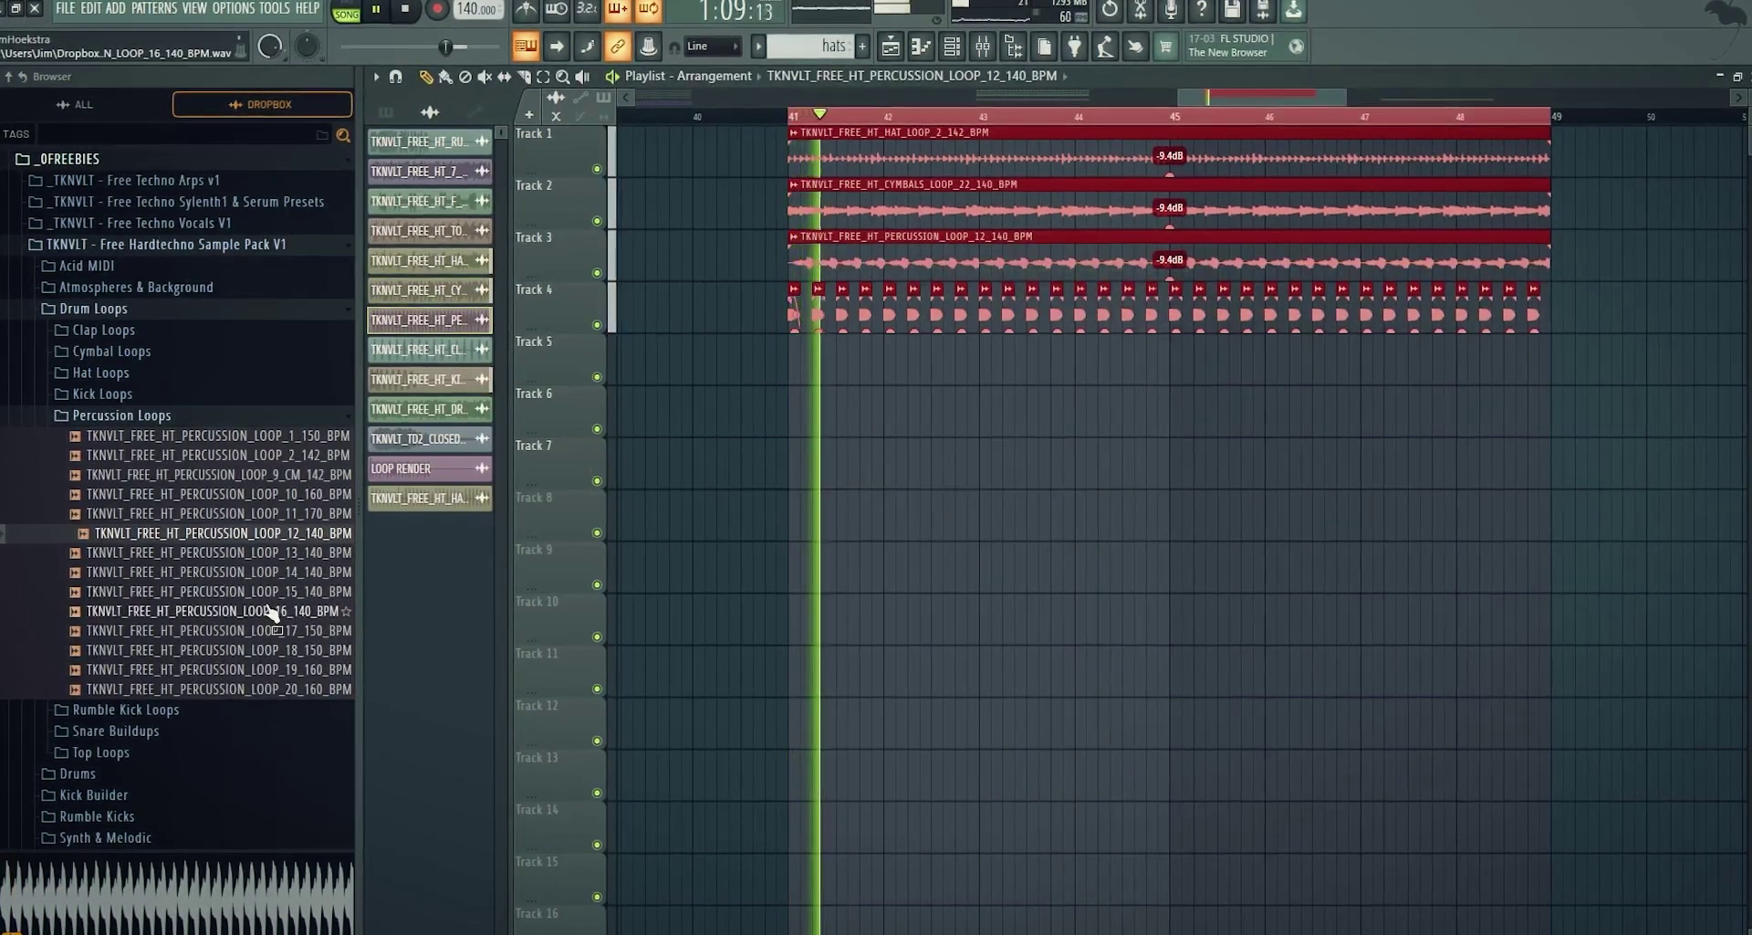
drag(274, 592, 1004, 255)
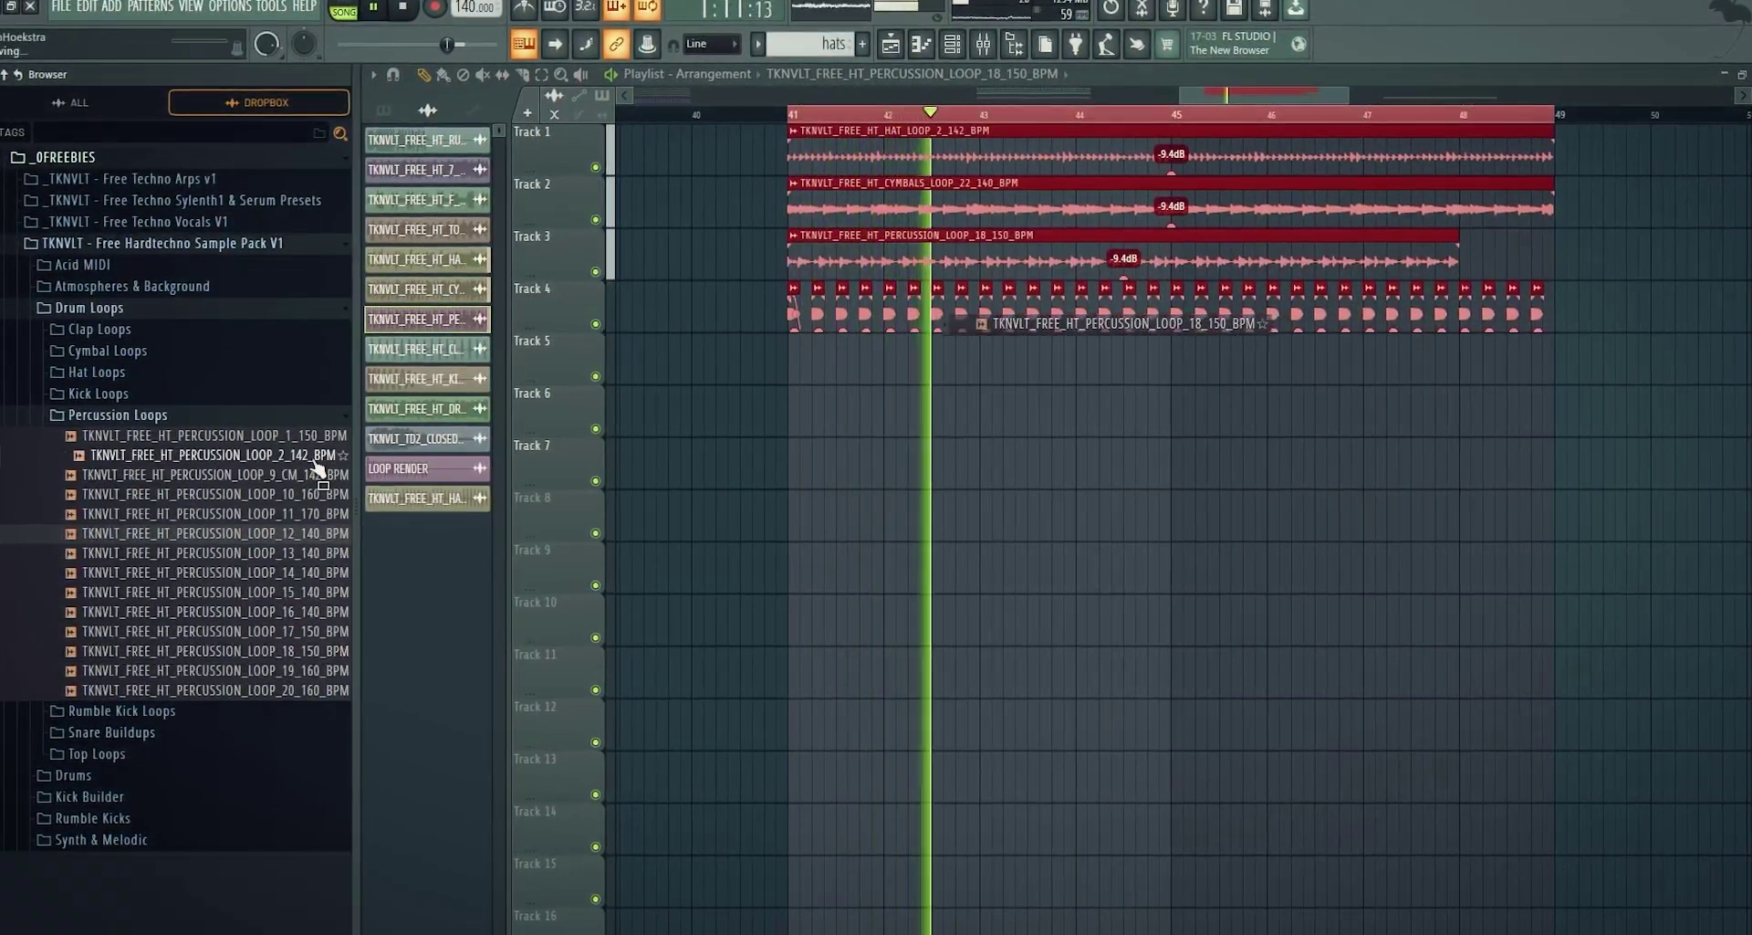
click(164, 455)
click(158, 420)
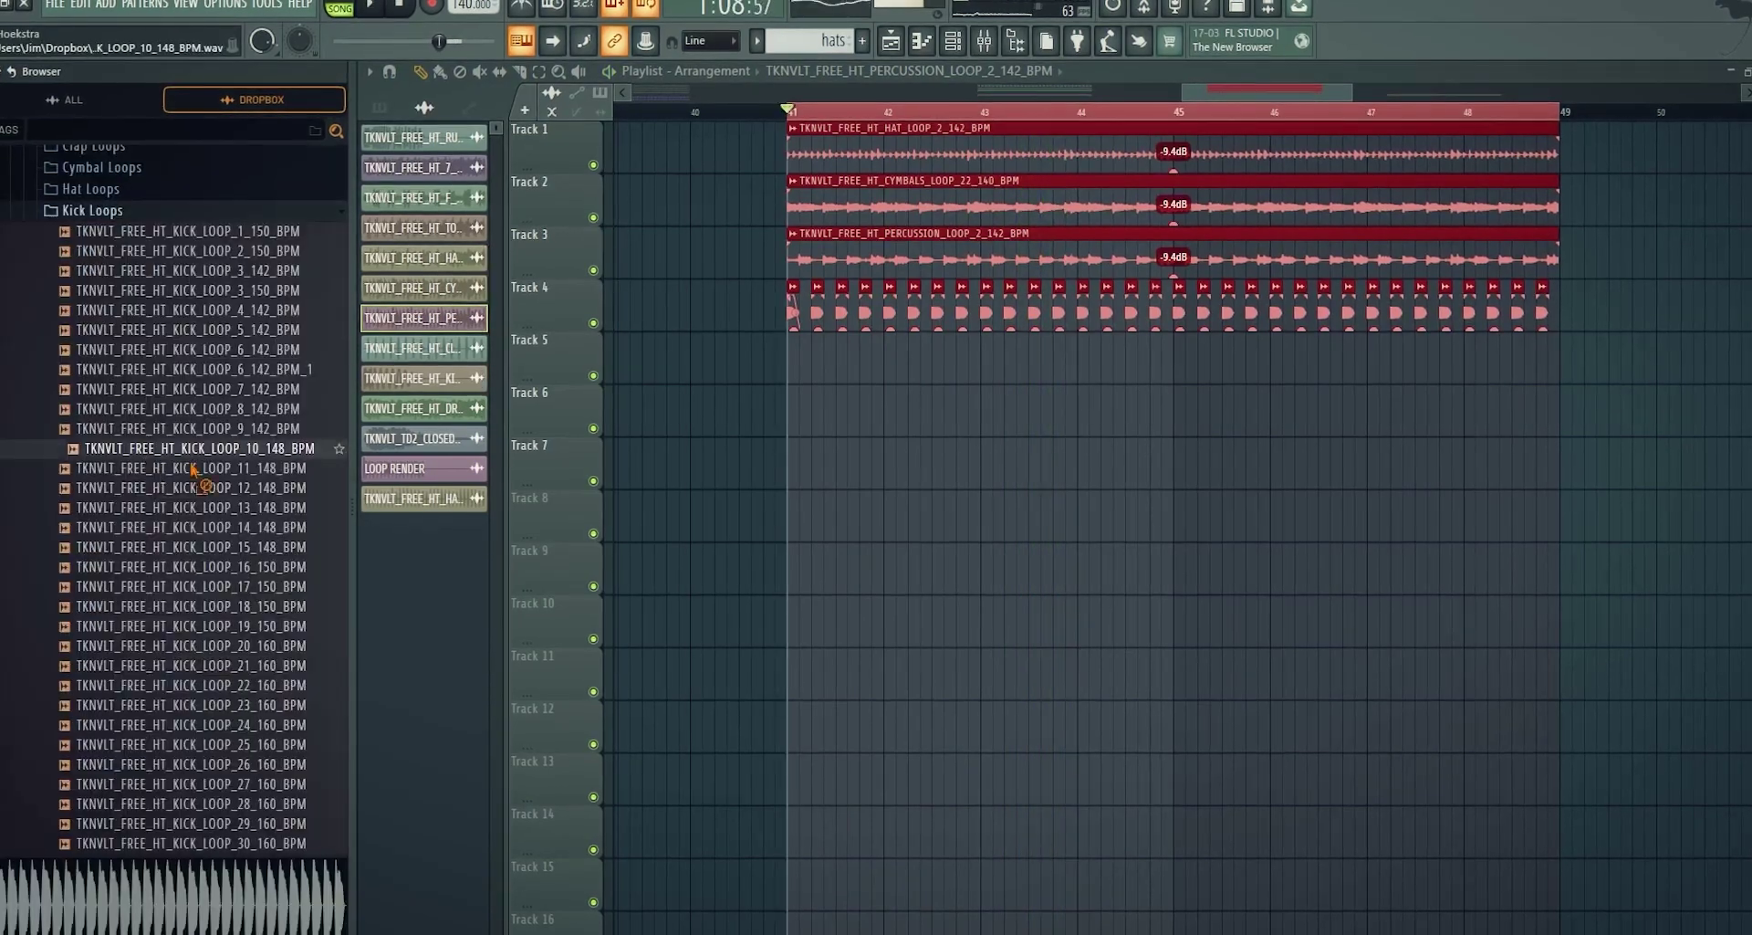
Replace Track 4's kick clips with KICK_LOOP_10_148_BPM and shorten them from the right end
drag(191, 465, 938, 306)
key(space)
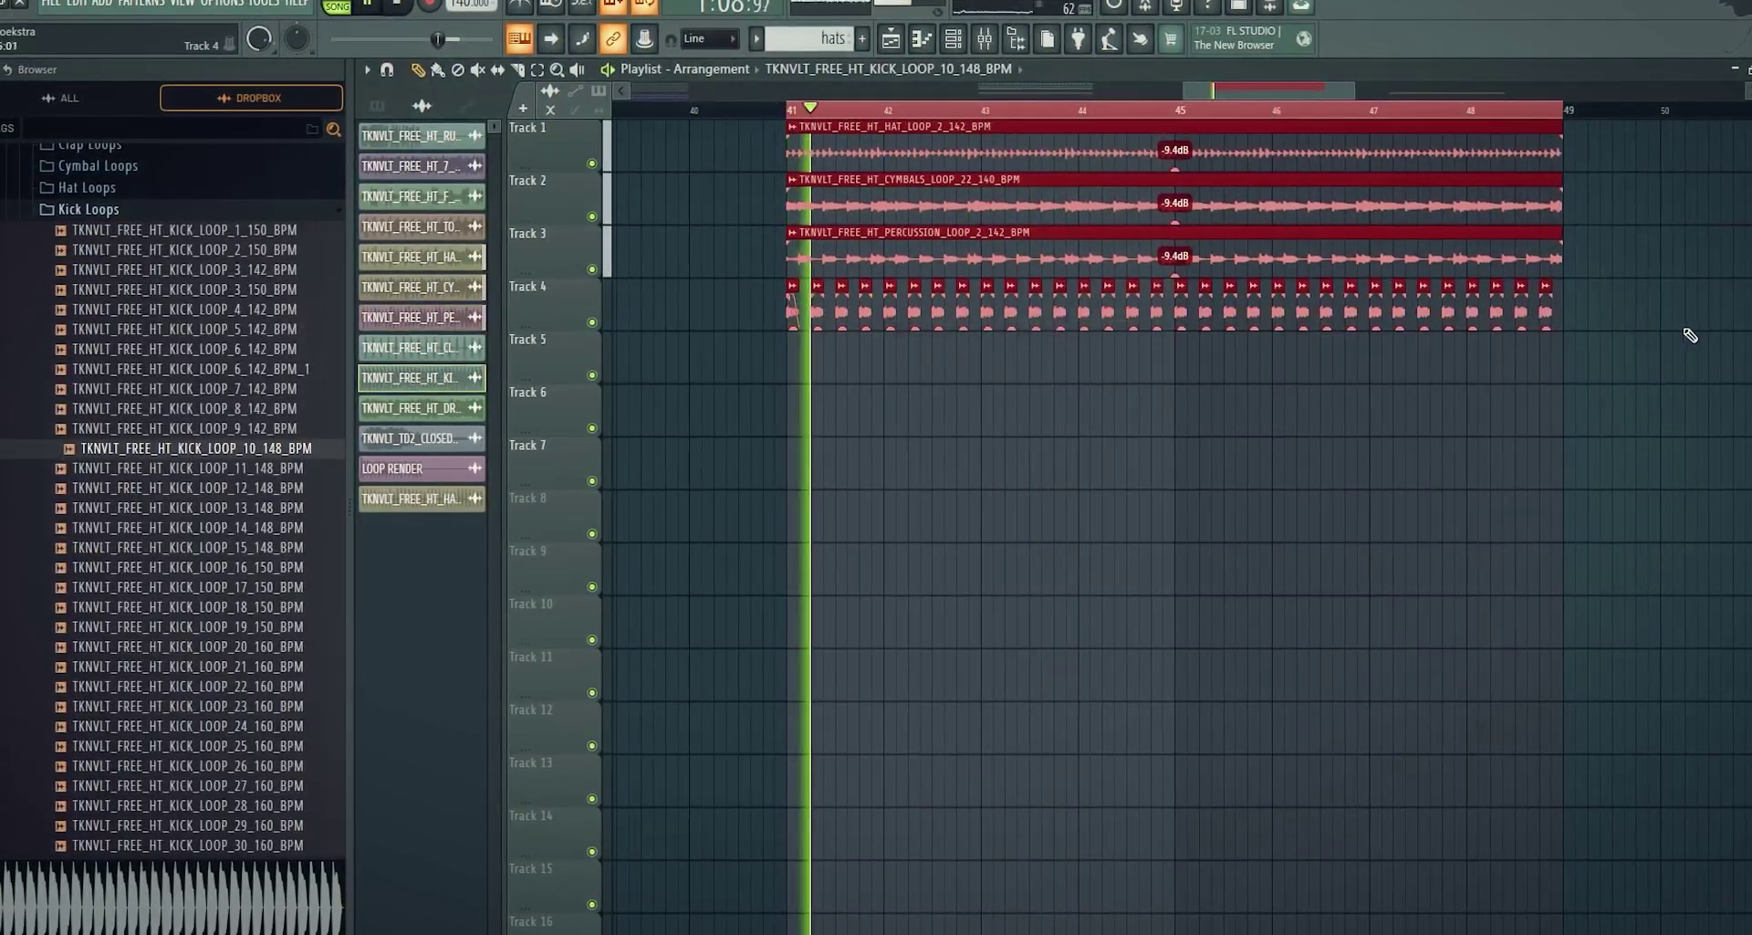
drag(1688, 329, 639, 306)
scroll(924, 342, up, 5)
drag(808, 294, 872, 290)
scroll(911, 363, down, 6)
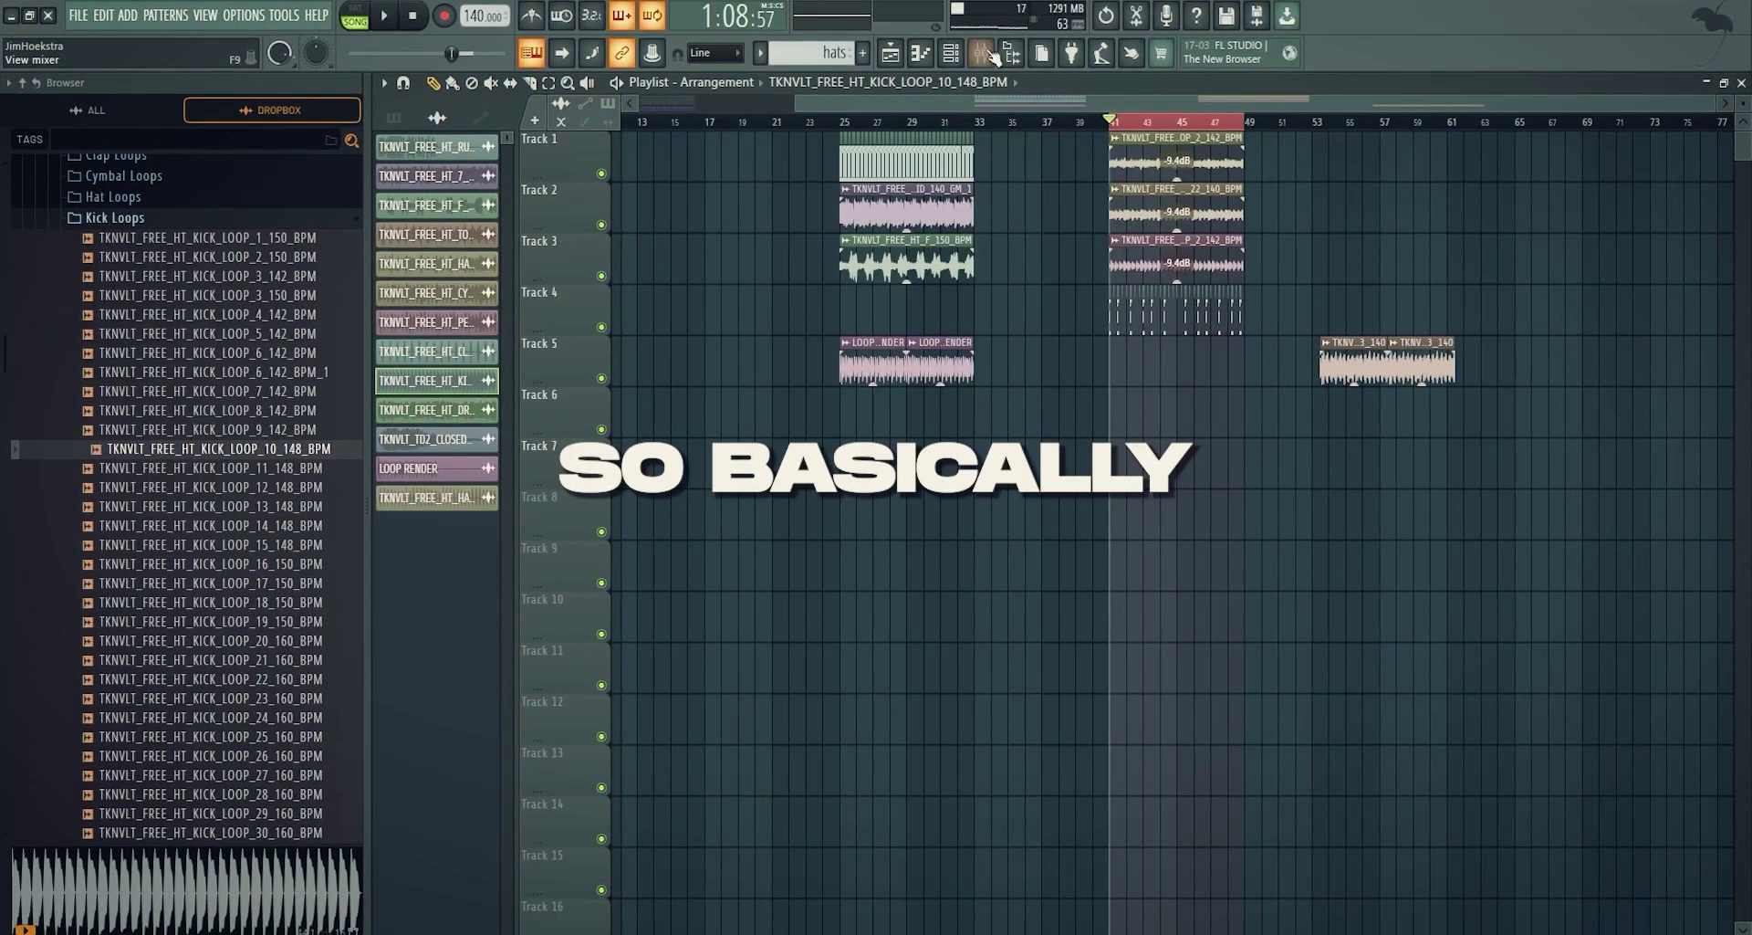
Check the TOP LOOP track's effect chain in the Mixer
click(990, 55)
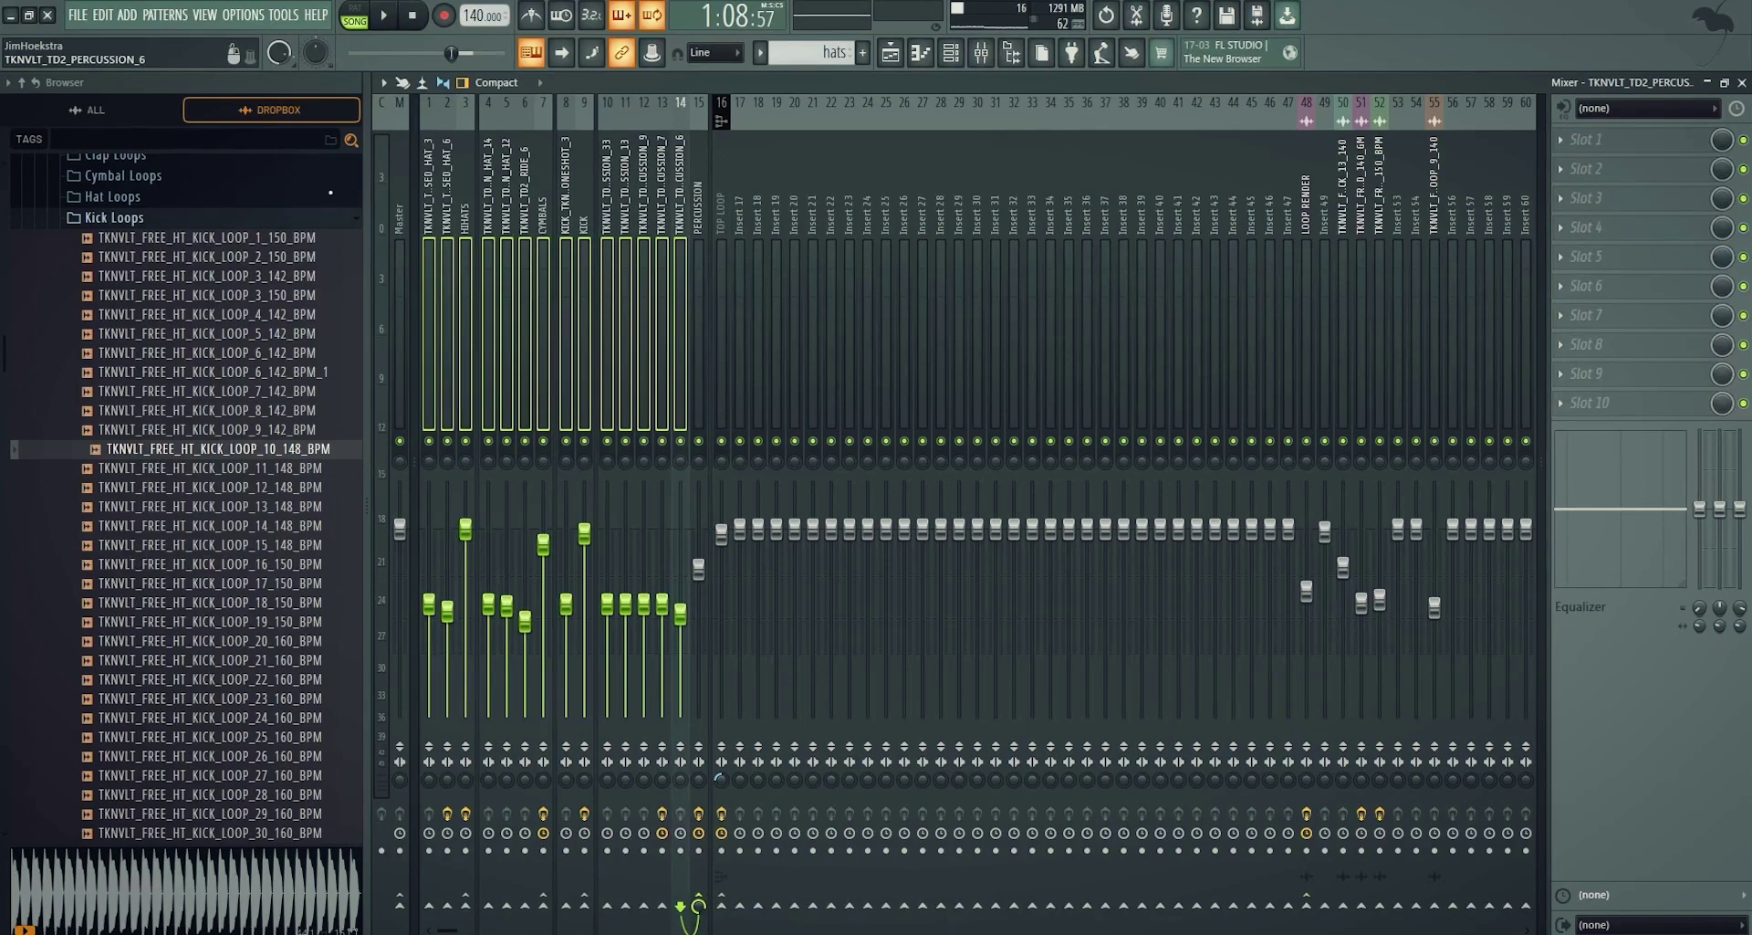
click(727, 154)
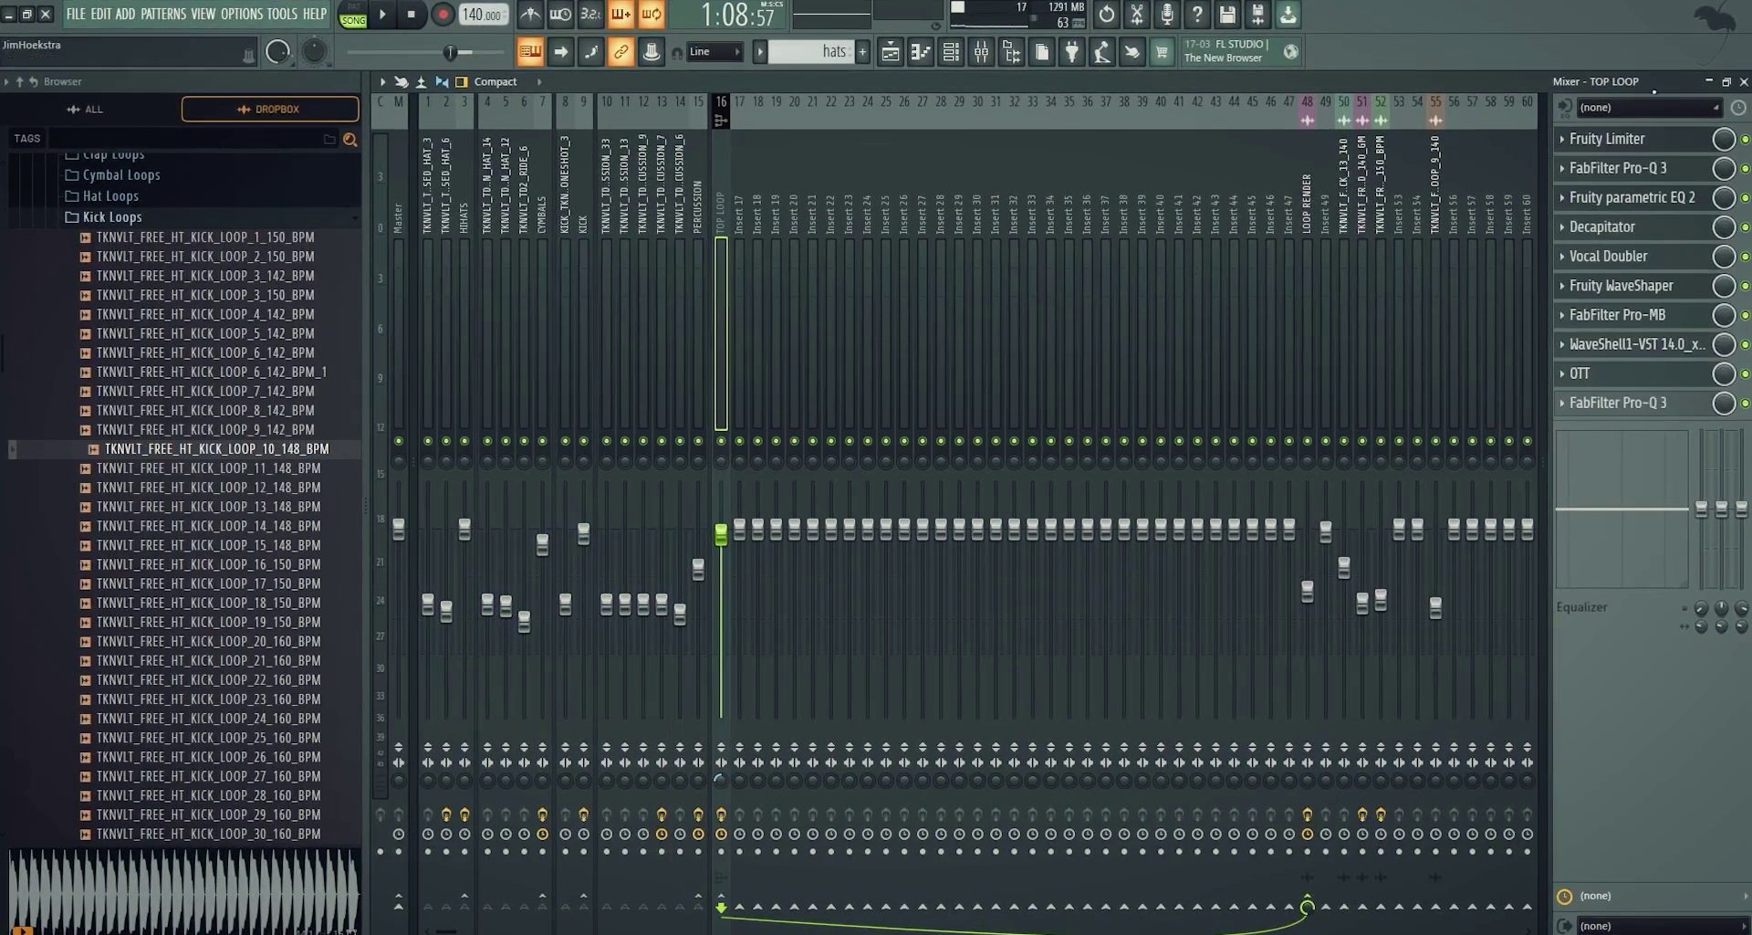
click(892, 52)
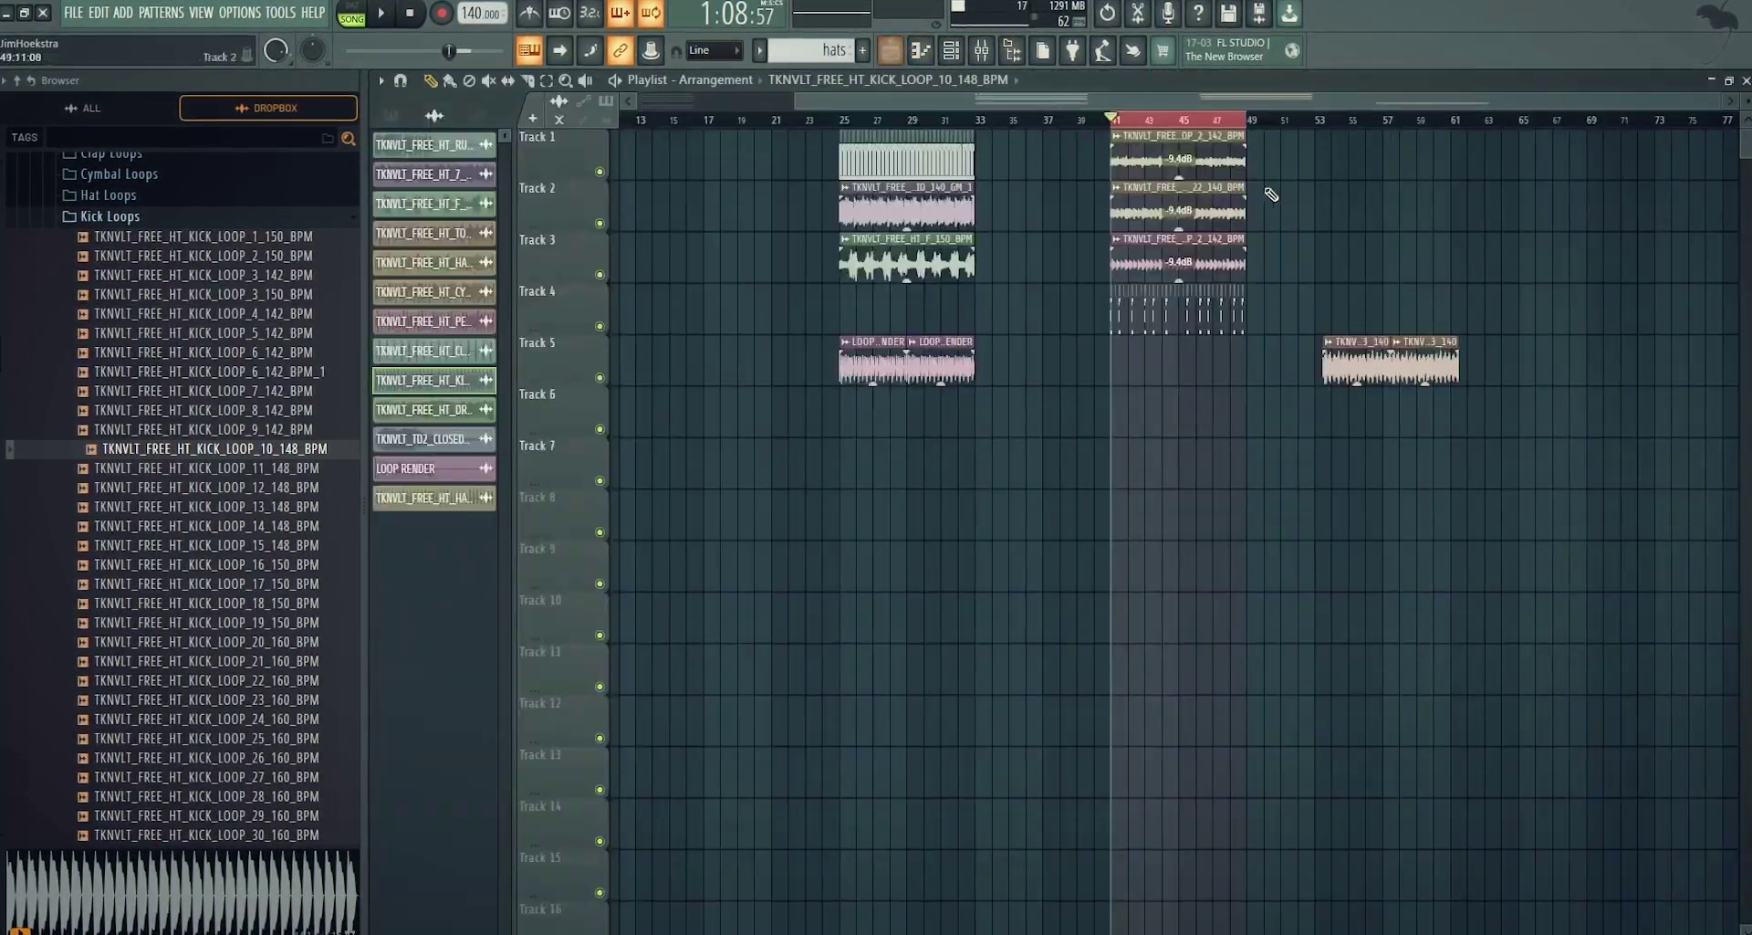
Move the four new loop clips from bar 41 to bar 33 on tracks 5–8
scroll(981, 132, up, 3)
click(973, 120)
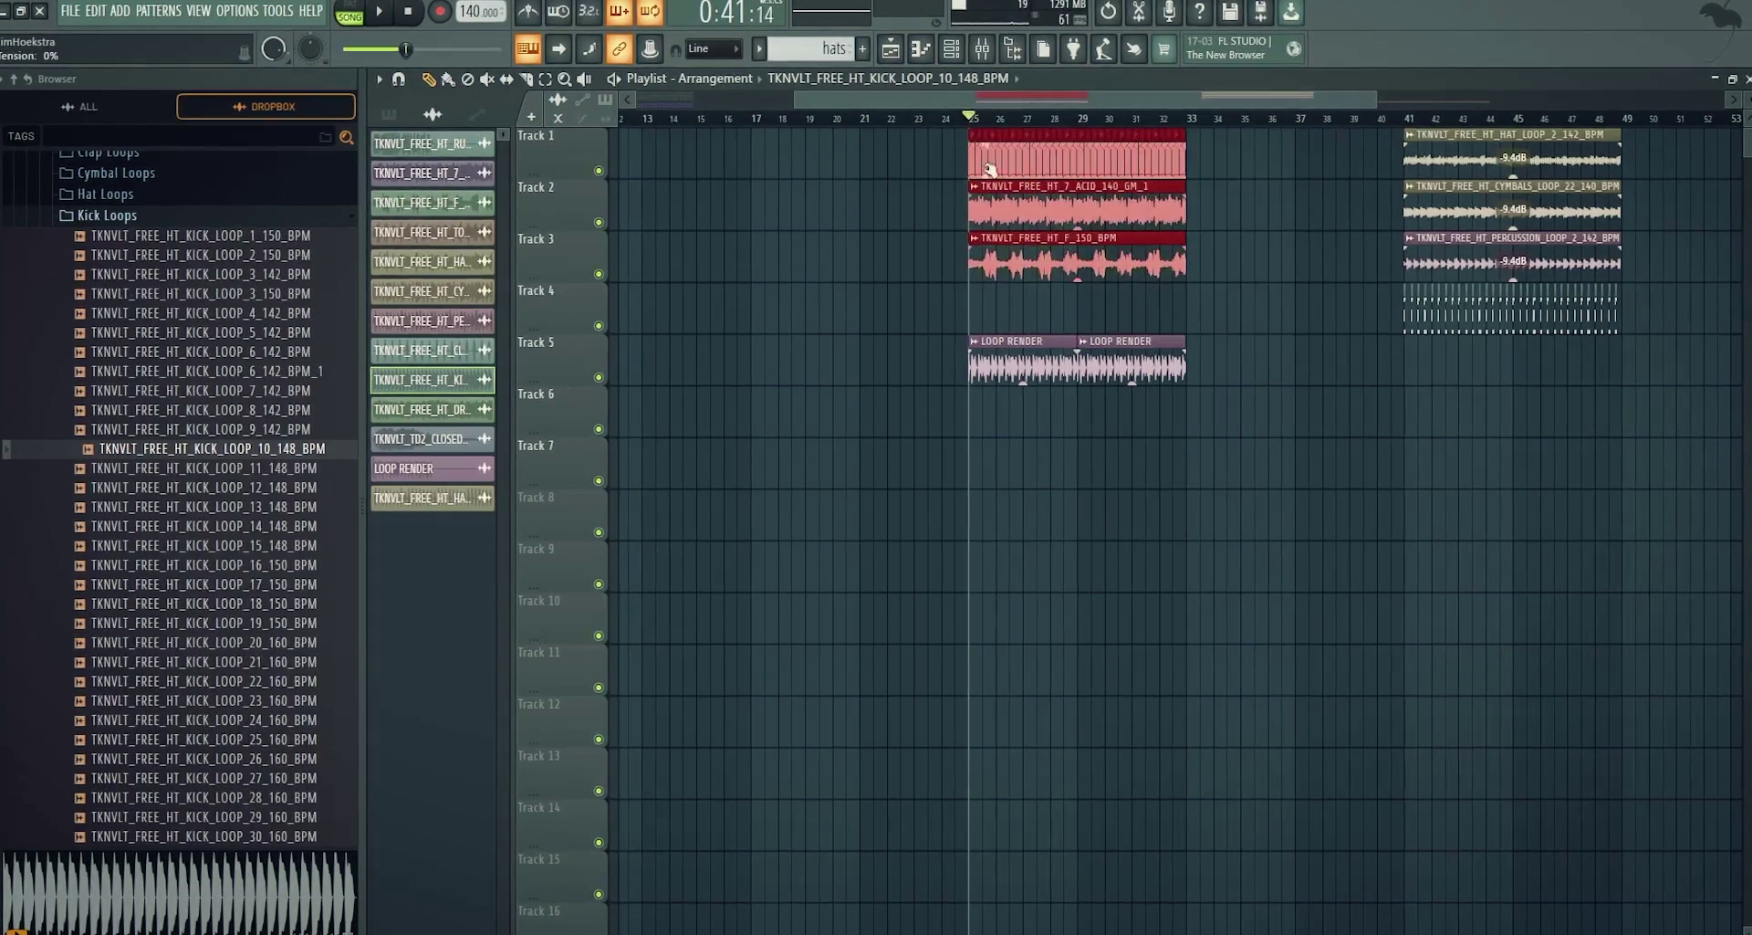
drag(1655, 331, 1506, 244)
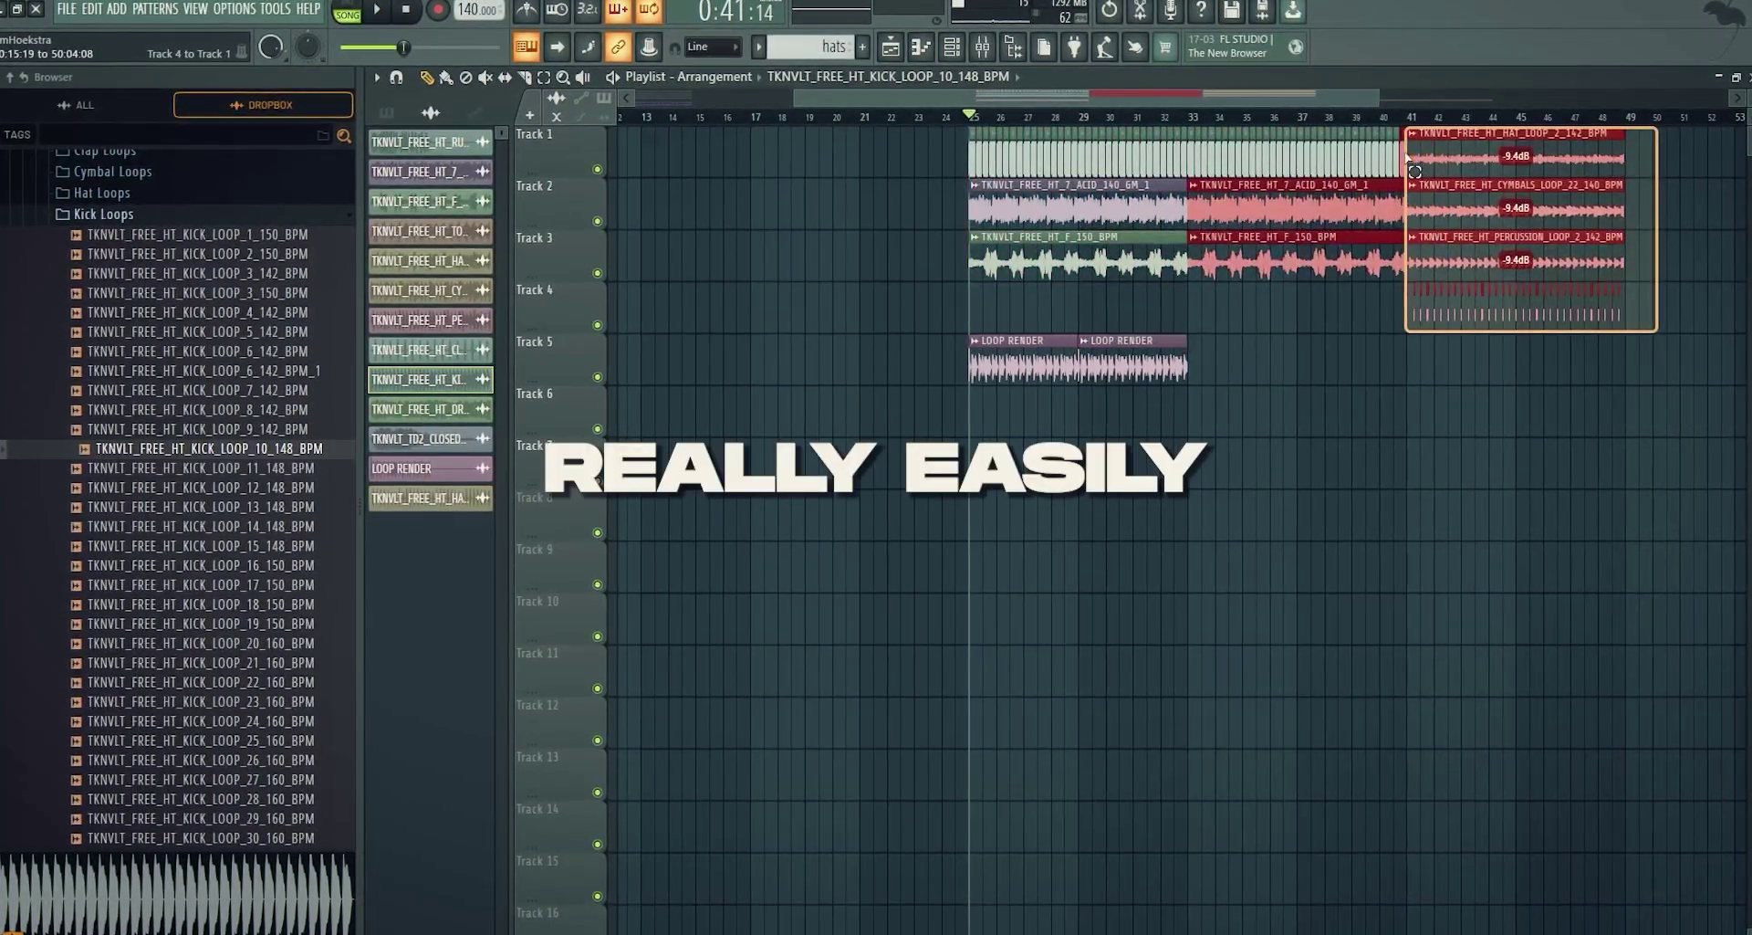
scroll(1414, 171, up, 5)
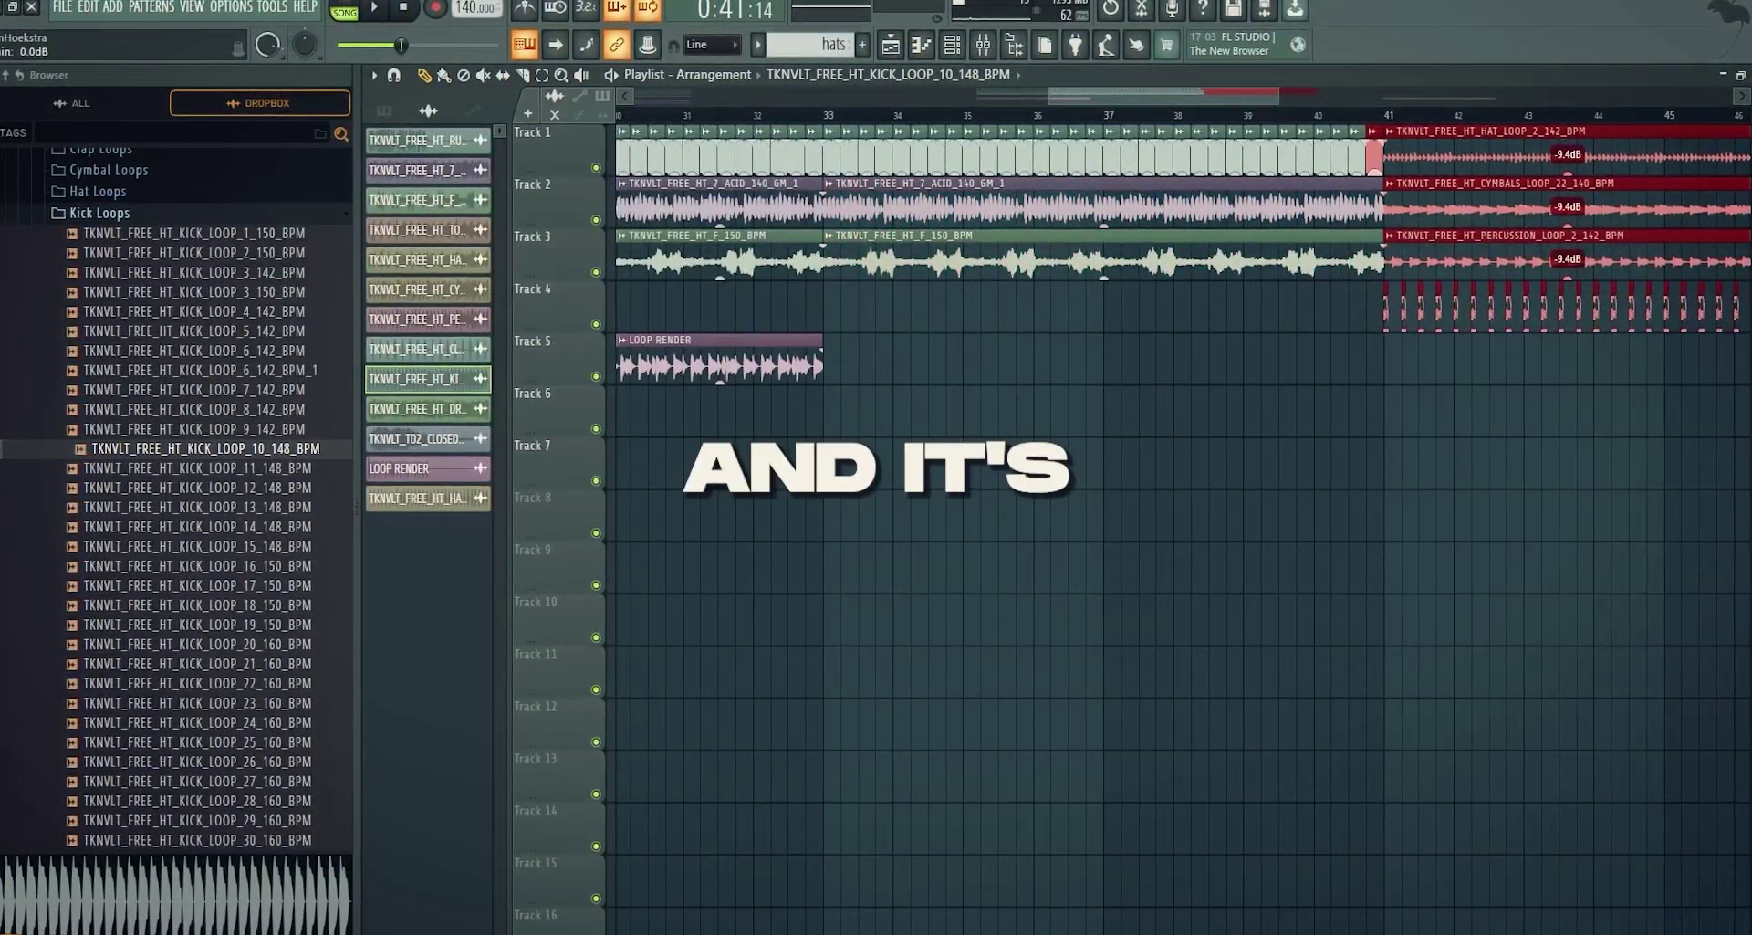
drag(1403, 132, 837, 338)
scroll(965, 144, down, 3)
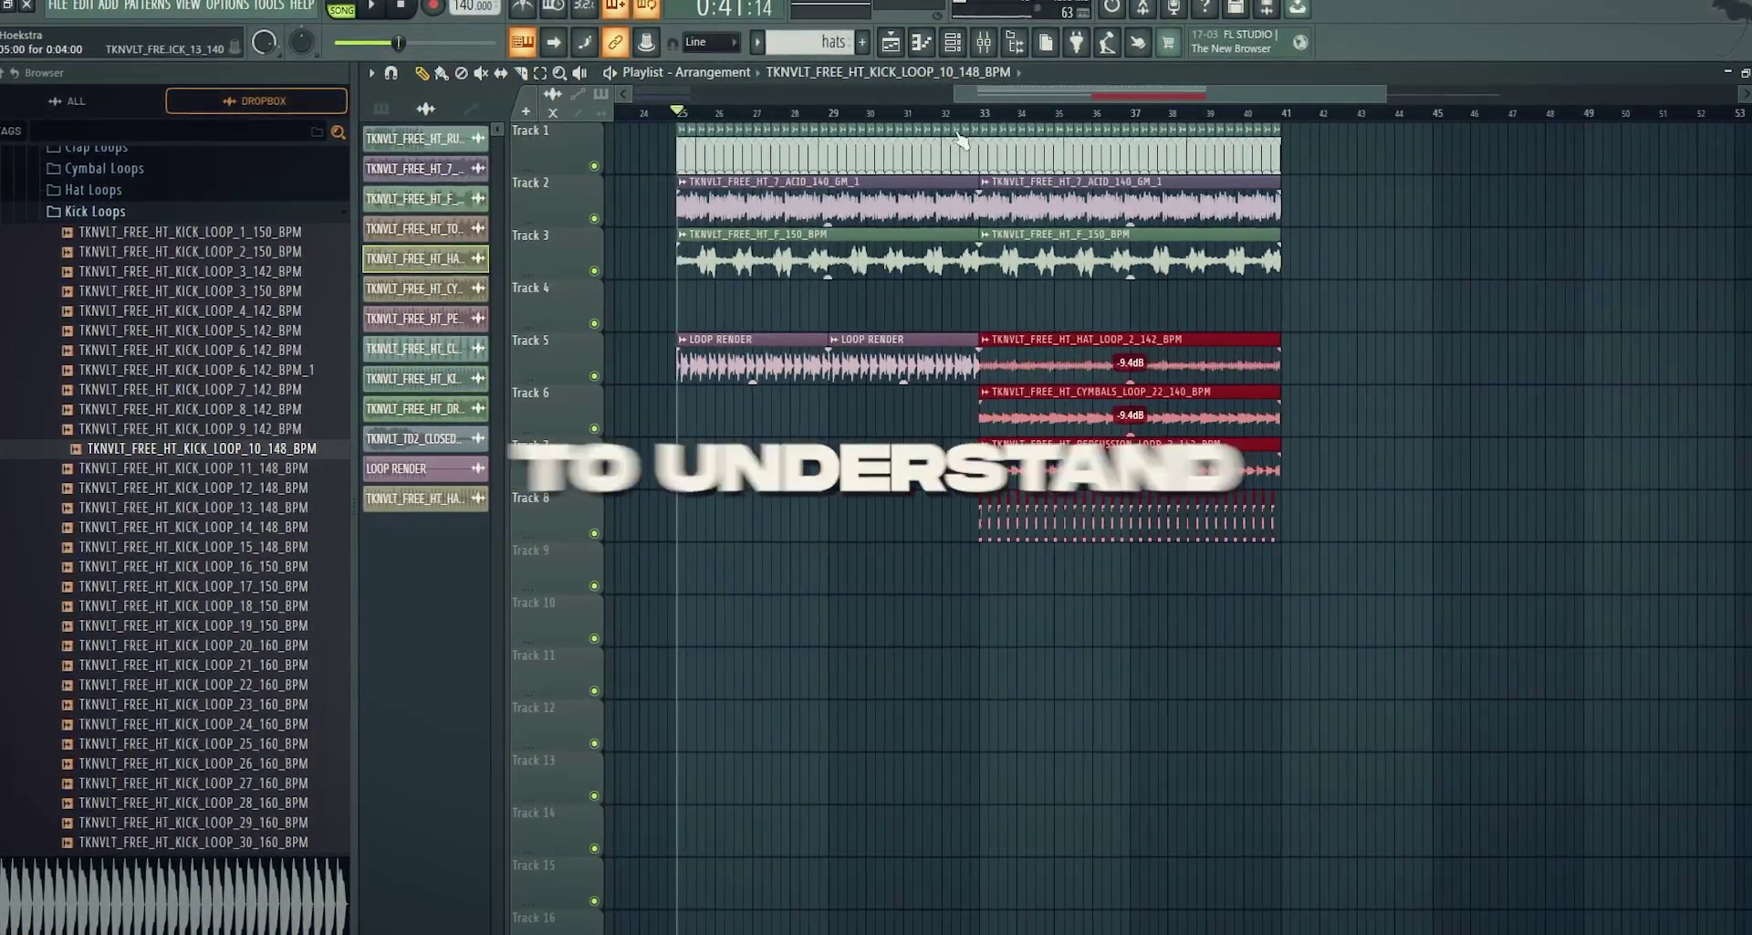
Play the arrangement from bar 25, jumping to around bar 32 to audition the transition
key(space)
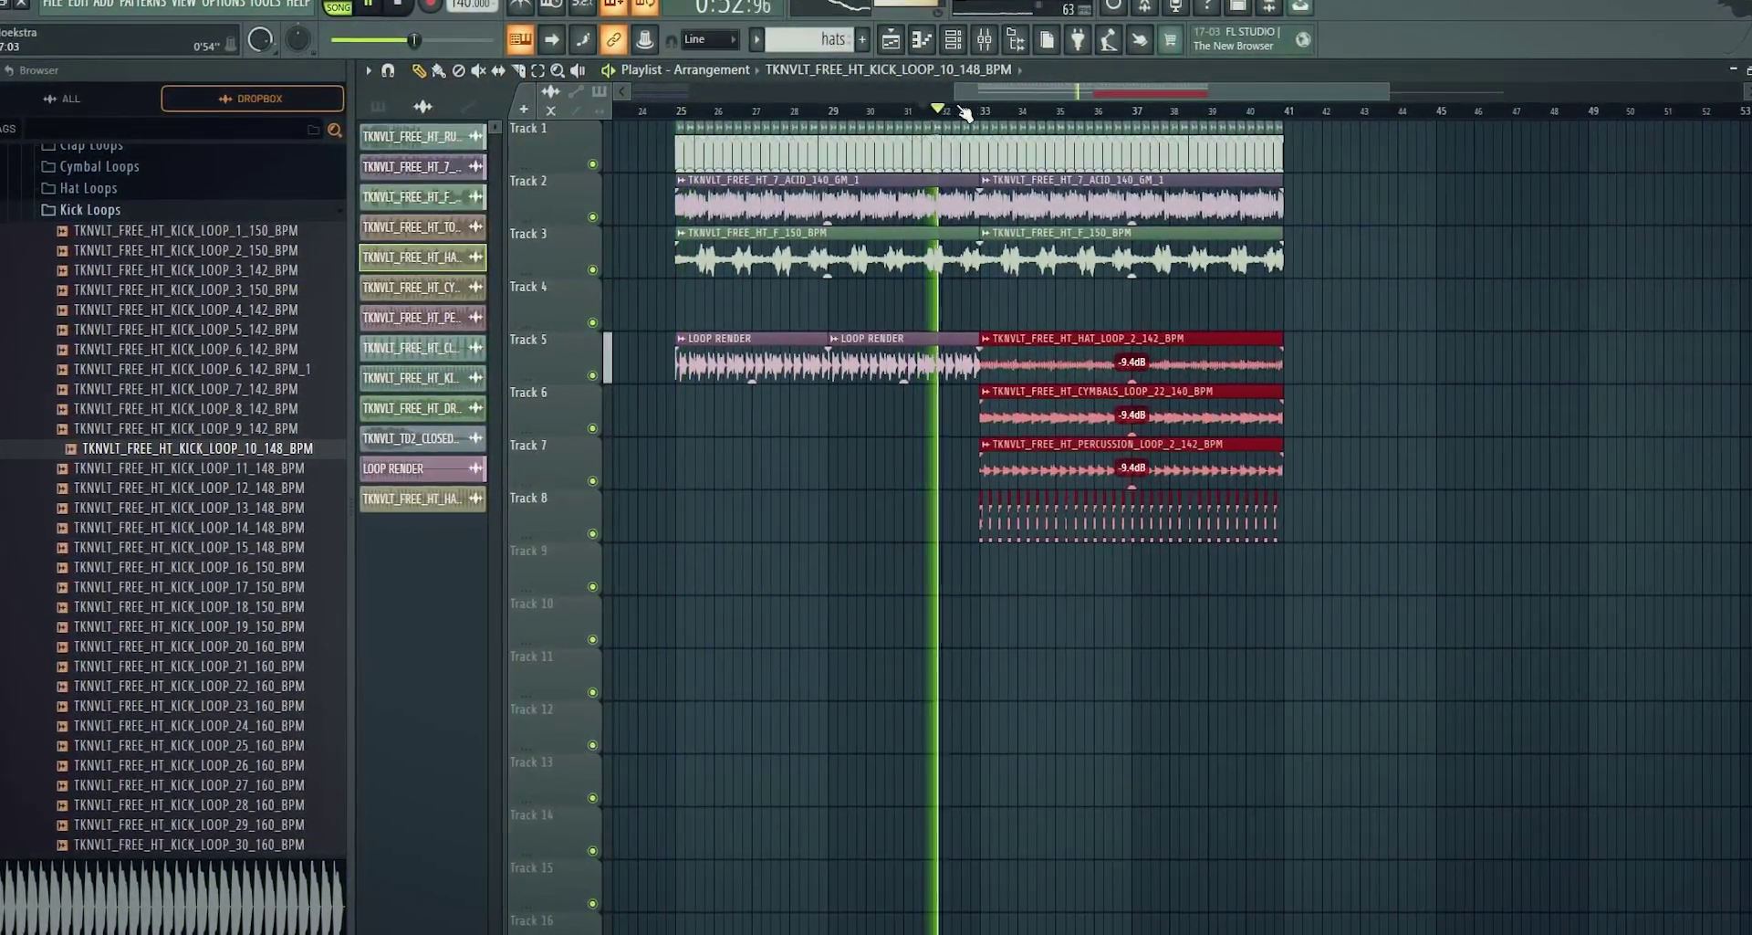
click(965, 111)
scroll(1000, 338, up, 3)
scroll(984, 388, down, 3)
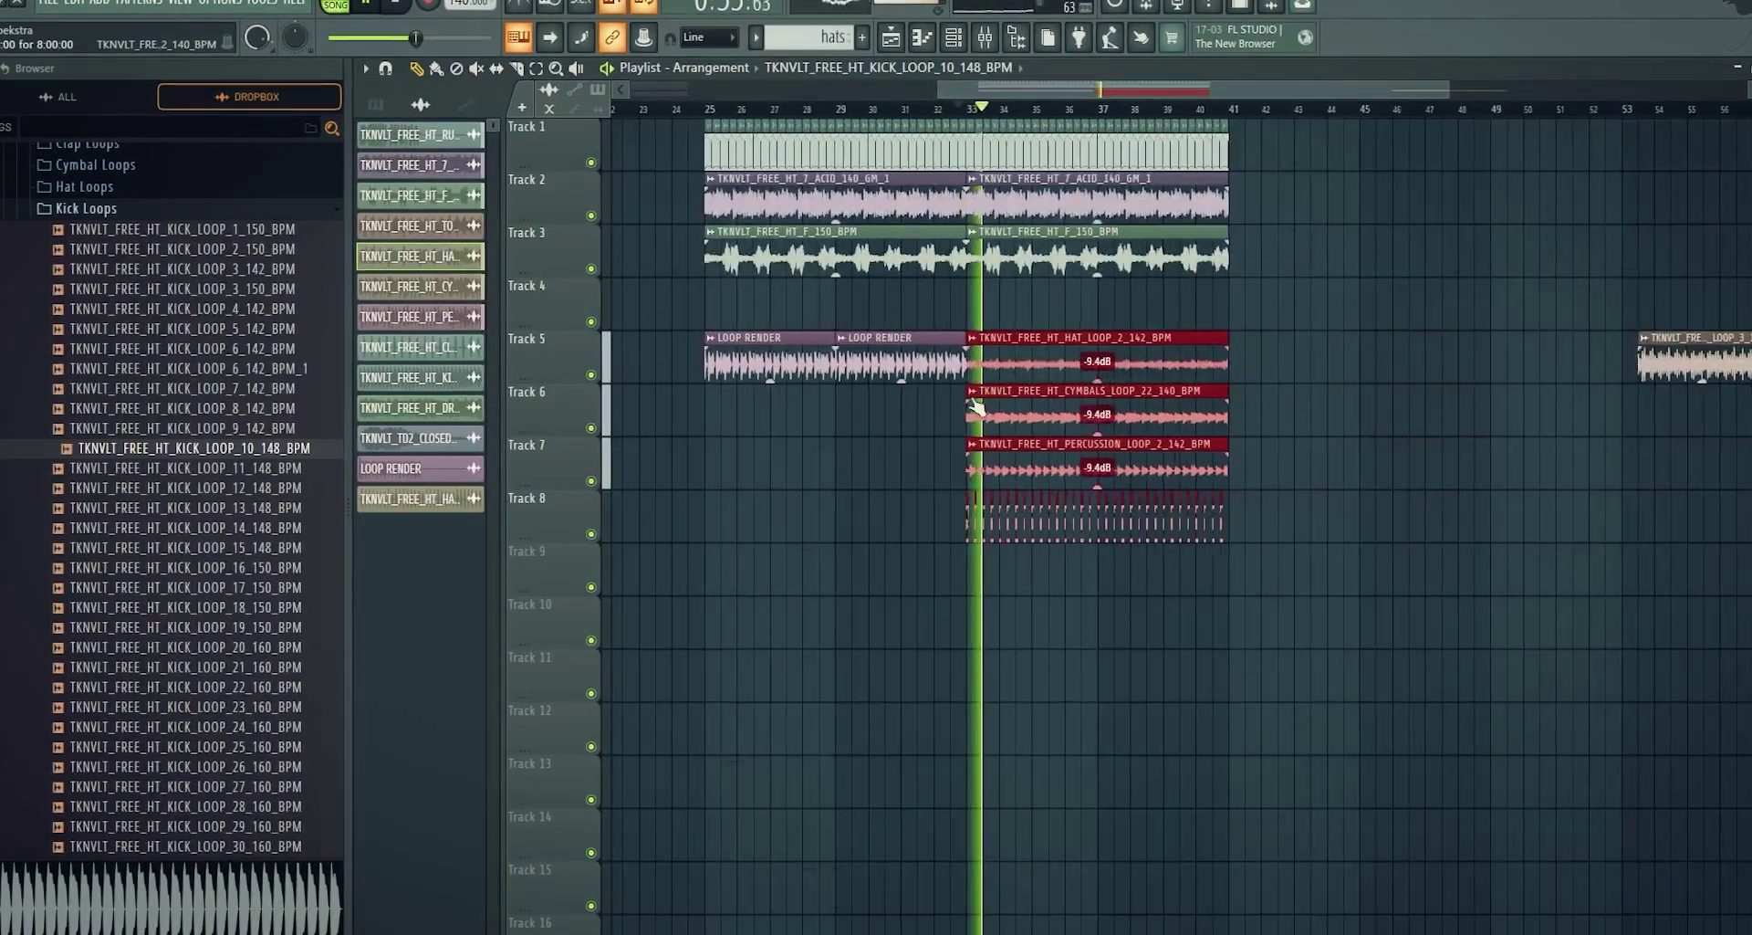
click(984, 40)
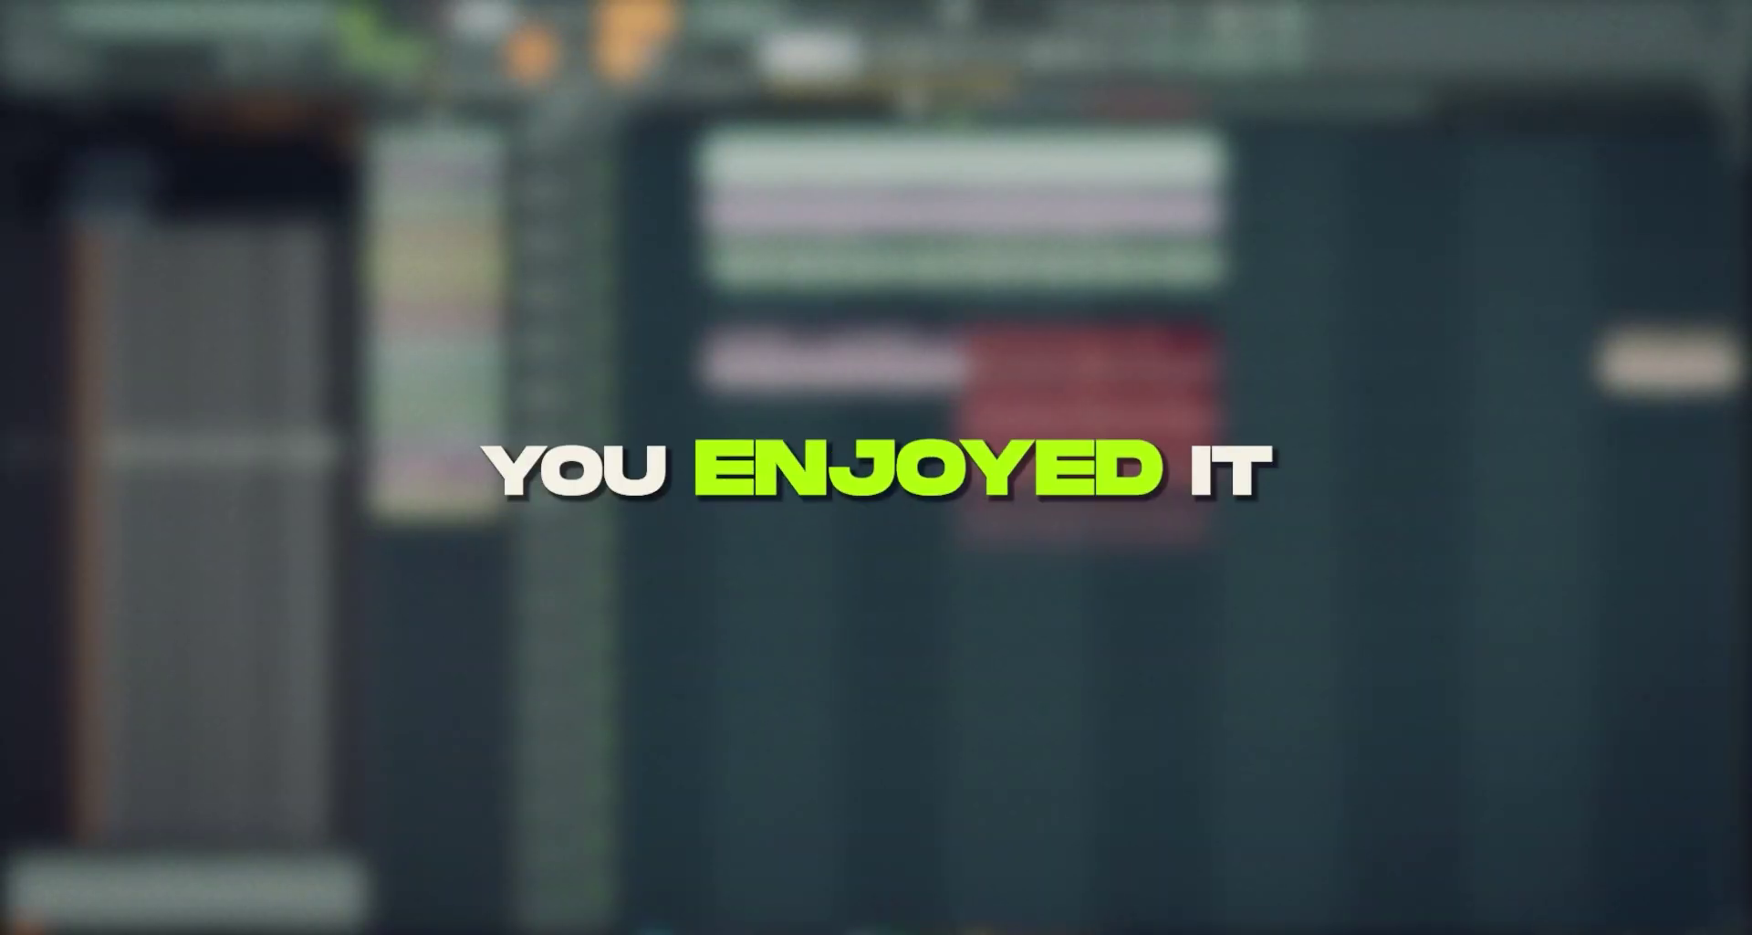